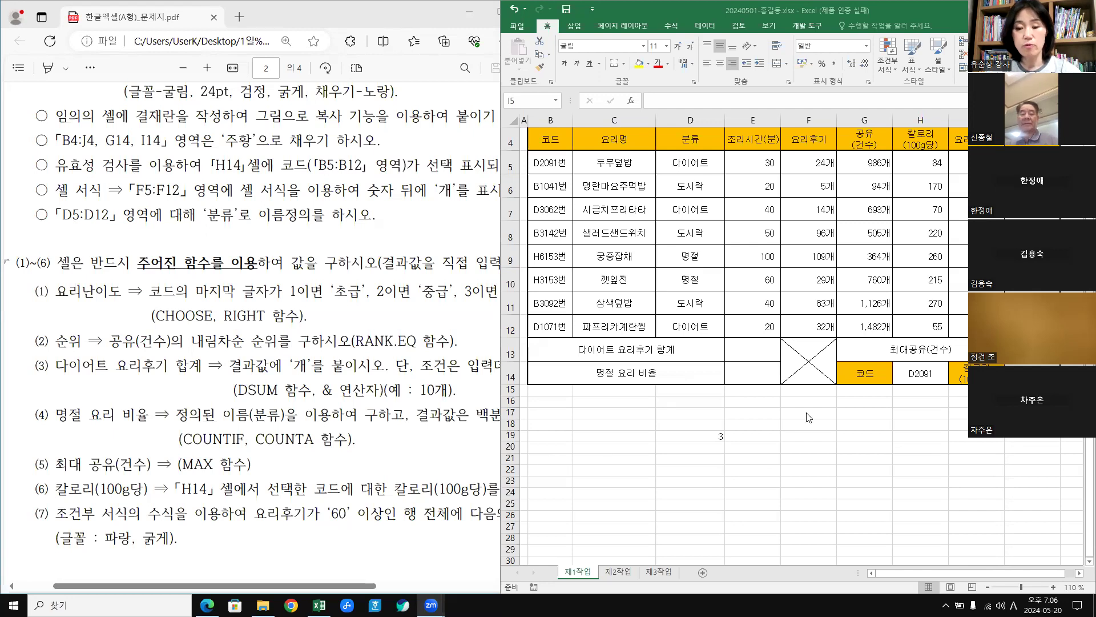
Increase the height of rows 15 to 19 below the table to about that of the table rows.
{"action": "left_click", "coordinate": [511, 391]}
{"action": "left_click_drag", "start_coordinate": [511, 391], "coordinate": [510, 453]}
{"action": "left_click", "coordinate": [809, 532]}
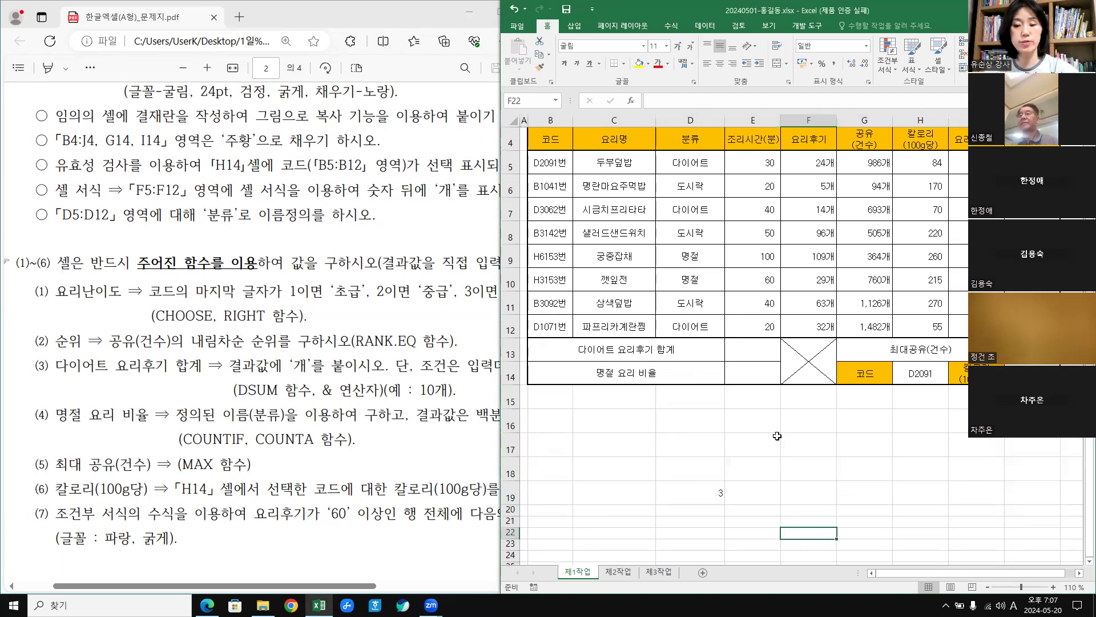
Enter the function names right, left and mid as headings in cells D16, E16 and F16.
{"action": "left_click", "coordinate": [616, 424]}
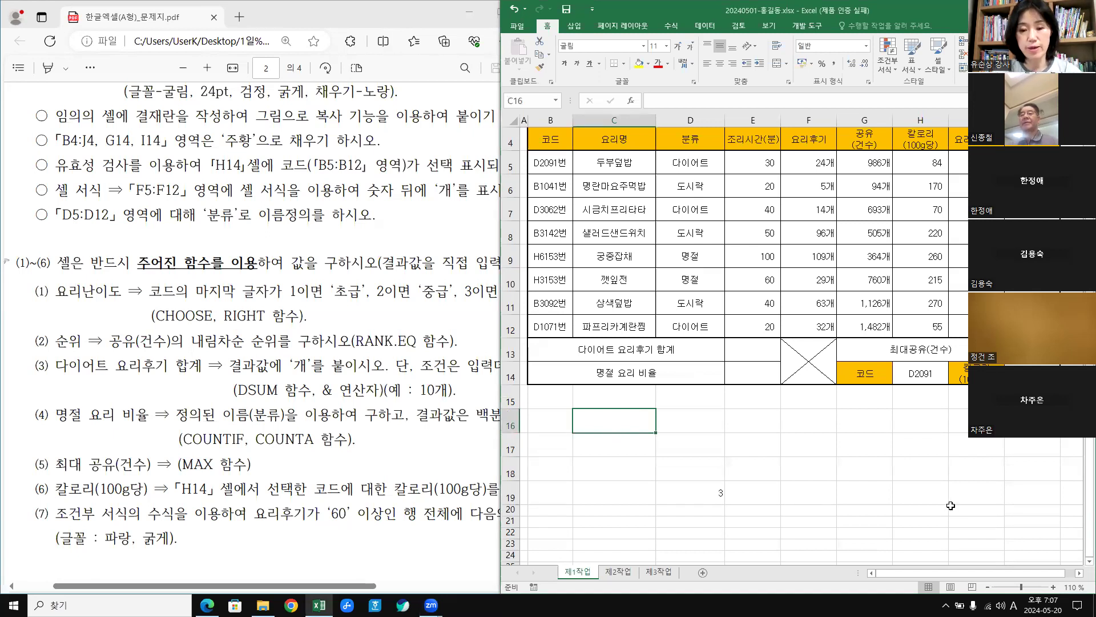
{"action": "key", "text": "Right"}
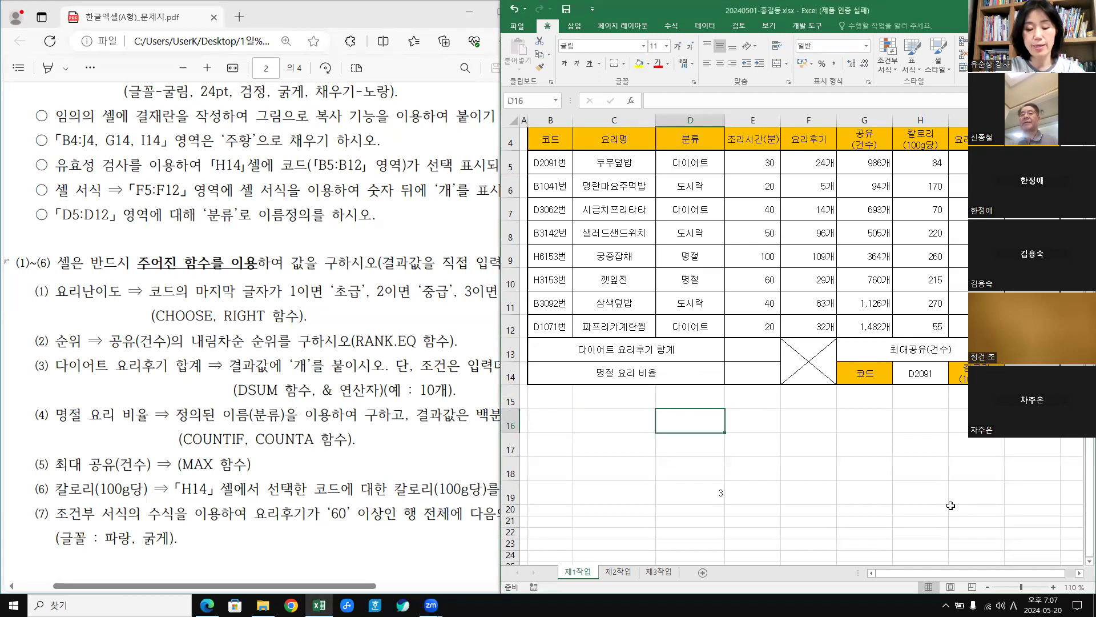
{"action": "type", "text": "ㄷ"}
{"action": "key", "text": "BackSpace"}
{"action": "type", "text": "right"}
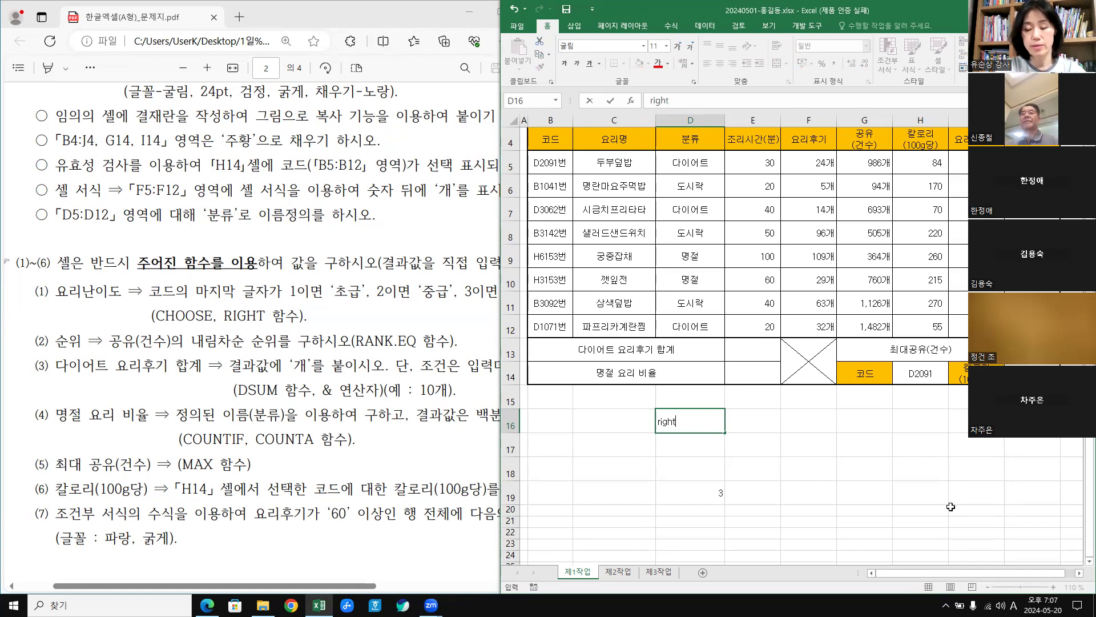
{"action": "key", "text": "Right"}
{"action": "key", "text": "Hangul"}
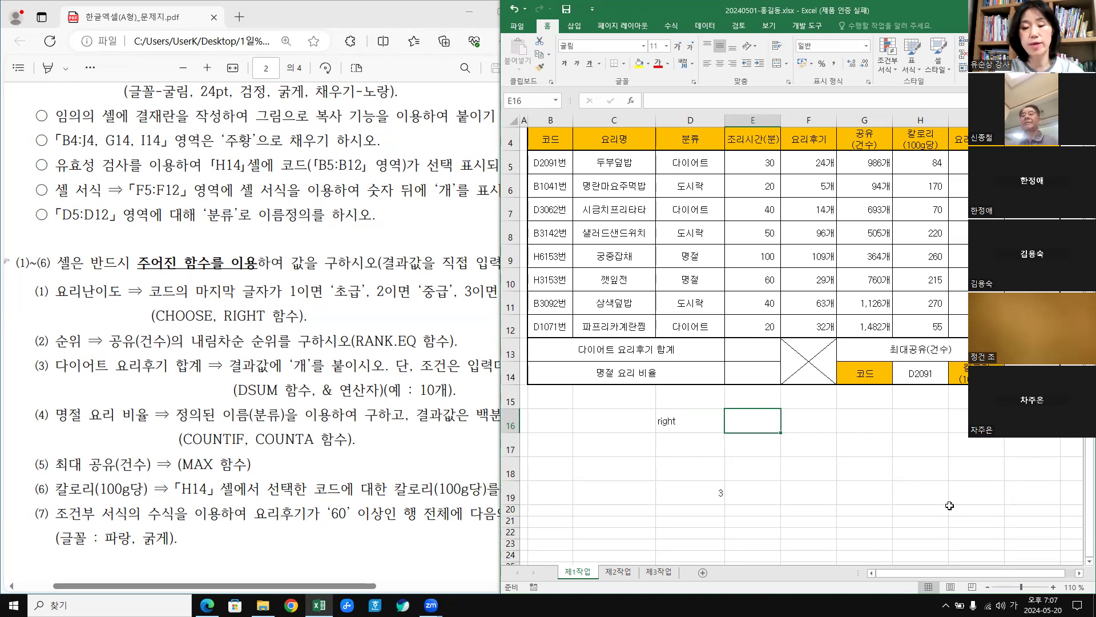
{"action": "type", "text": "ㅣ"}
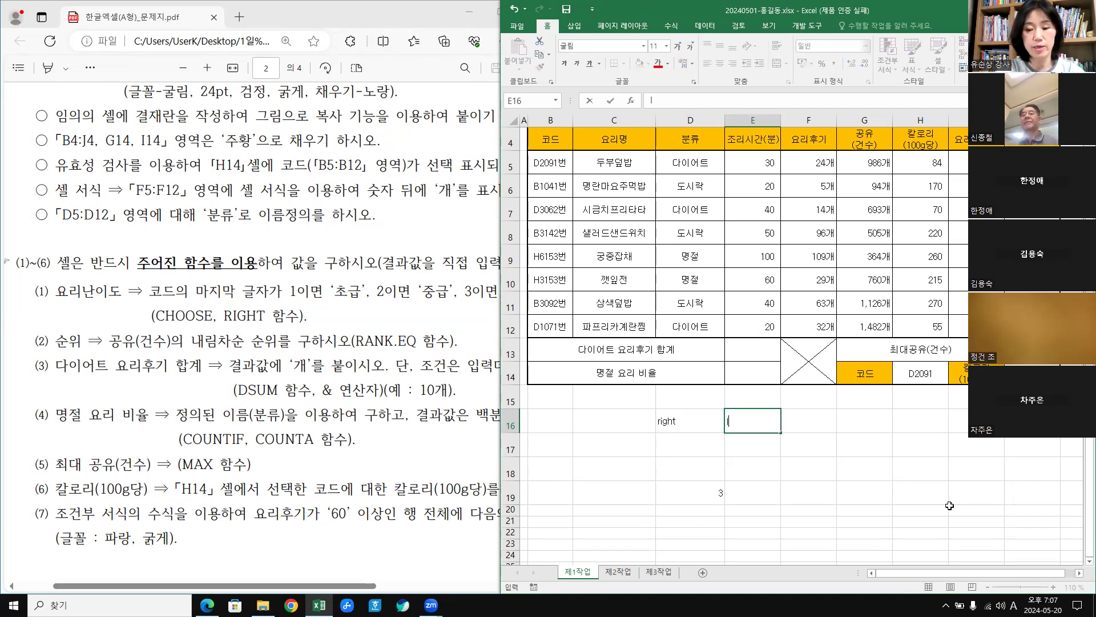
{"action": "key", "text": "Right"}
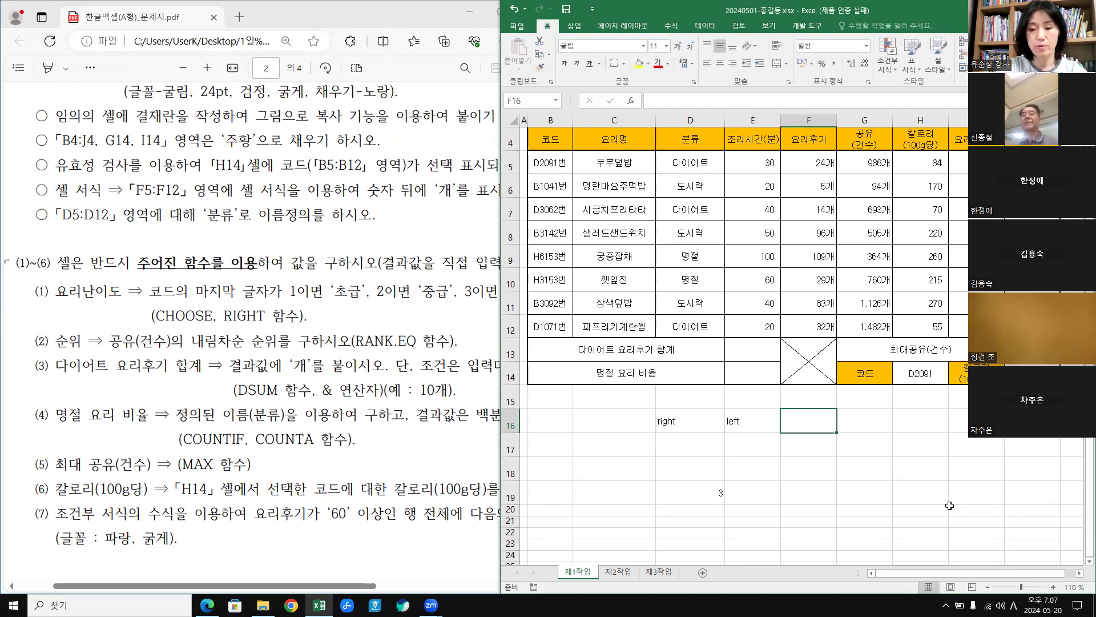
{"action": "type", "text": "ㅡ"}
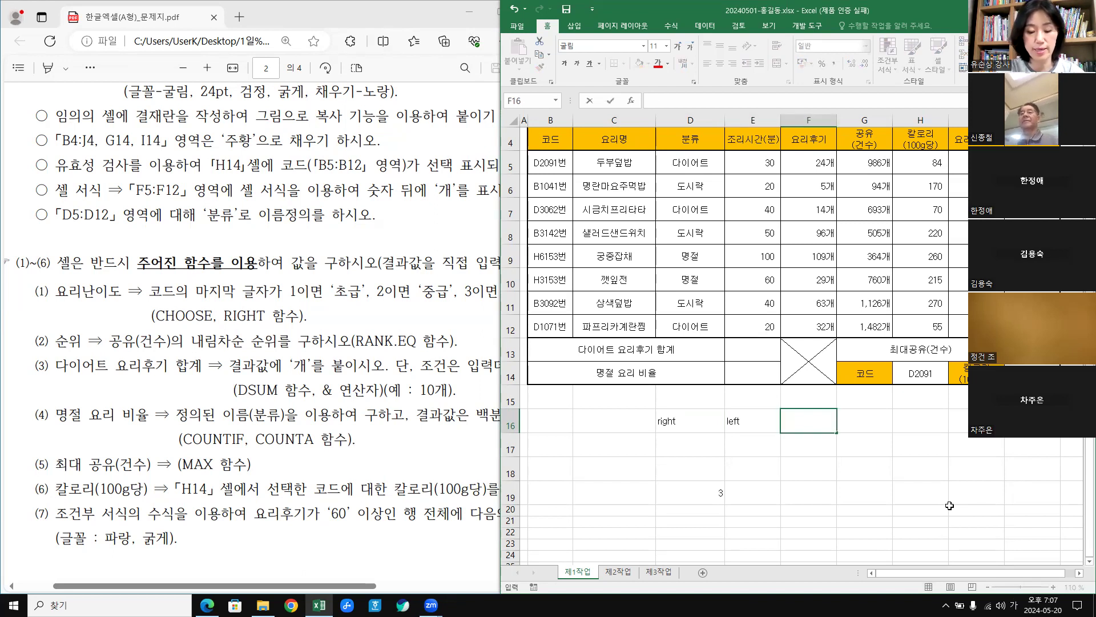
{"action": "type", "text": "id"}
{"action": "left_click", "coordinate": [892, 502]}
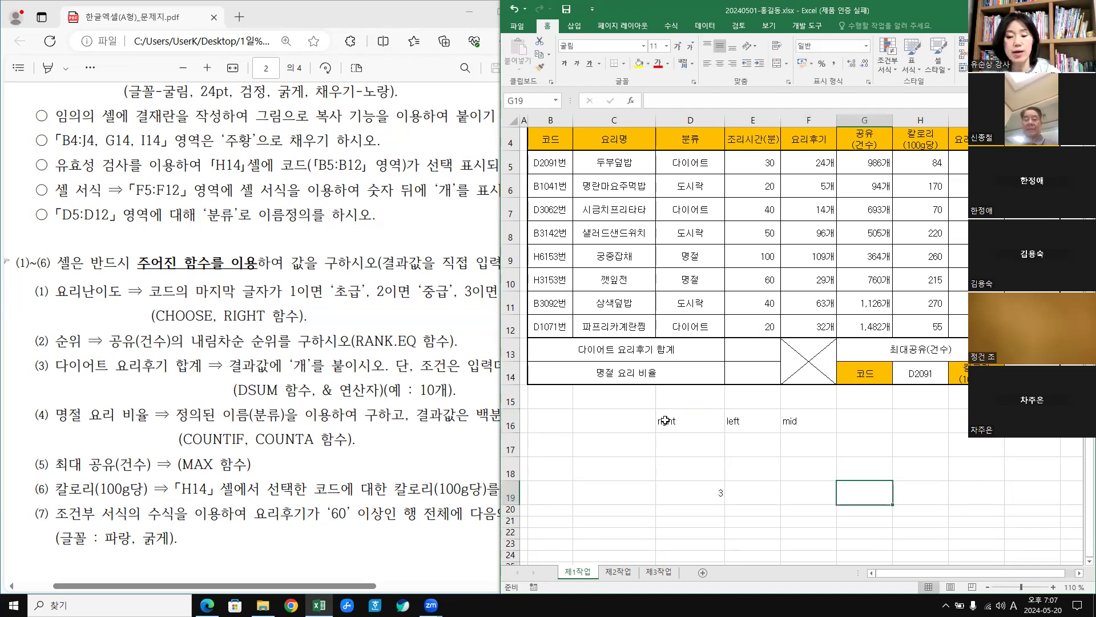
Enter the dish name 명란마요주먹밥 from C6 as sample text in cell C17.
{"action": "left_click_drag", "start_coordinate": [650, 424], "coordinate": [789, 422]}
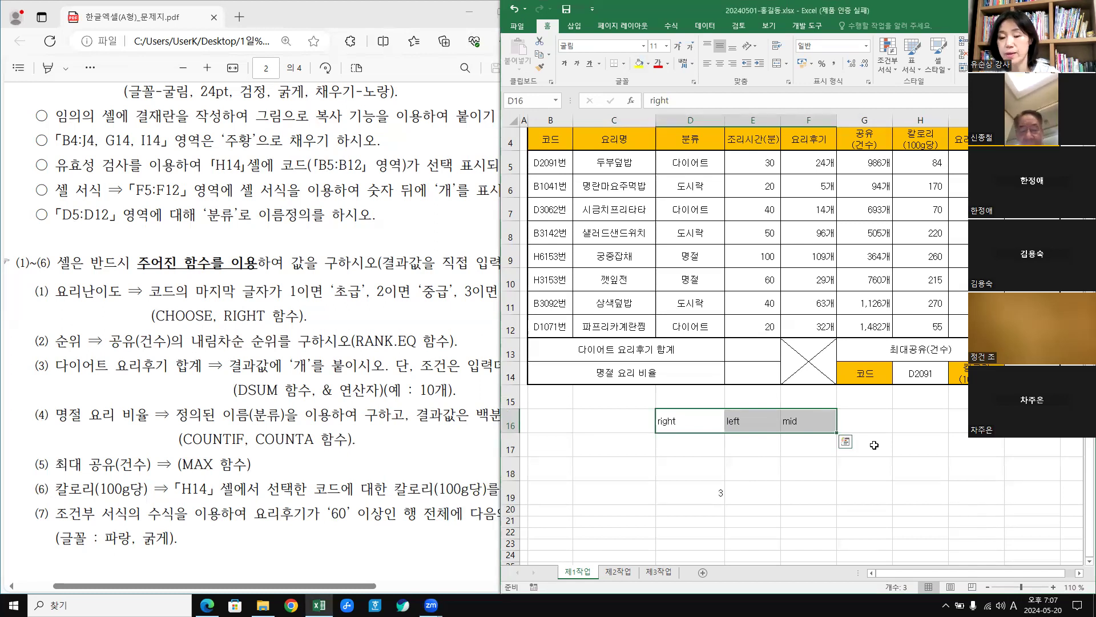
{"action": "left_click", "coordinate": [666, 449]}
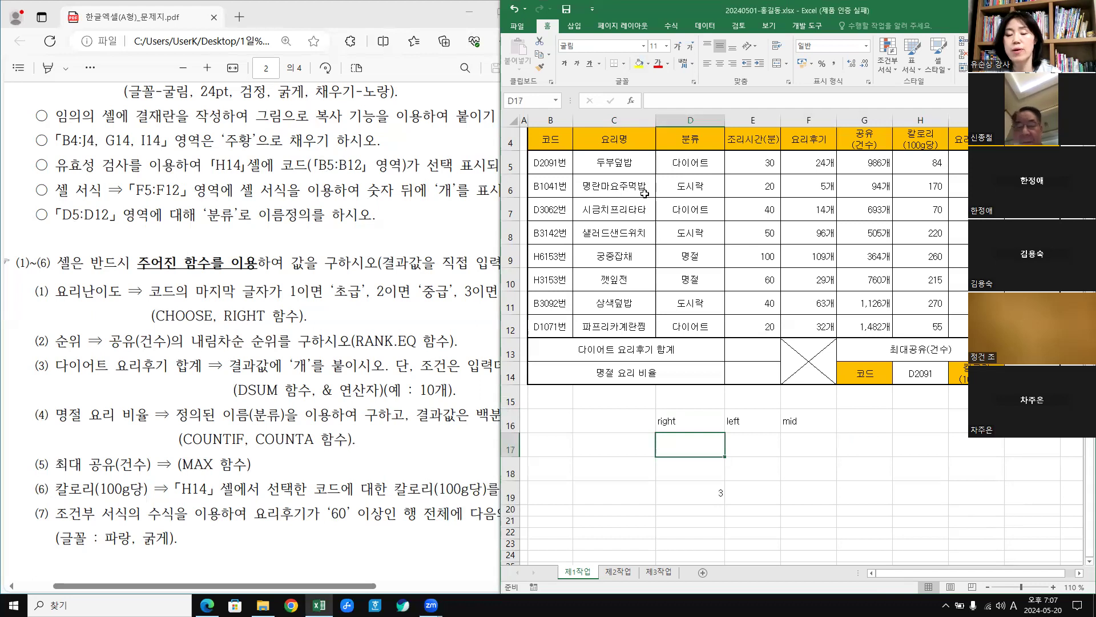
{"action": "left_click", "coordinate": [620, 191]}
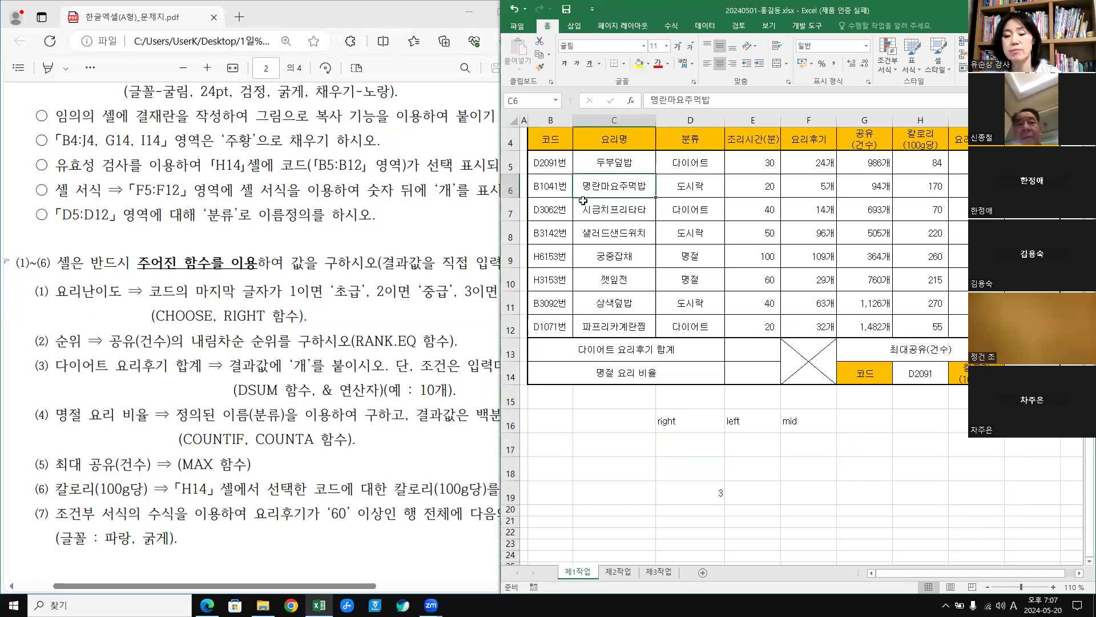
{"action": "left_click", "coordinate": [601, 450]}
{"action": "type", "text": "aud"}
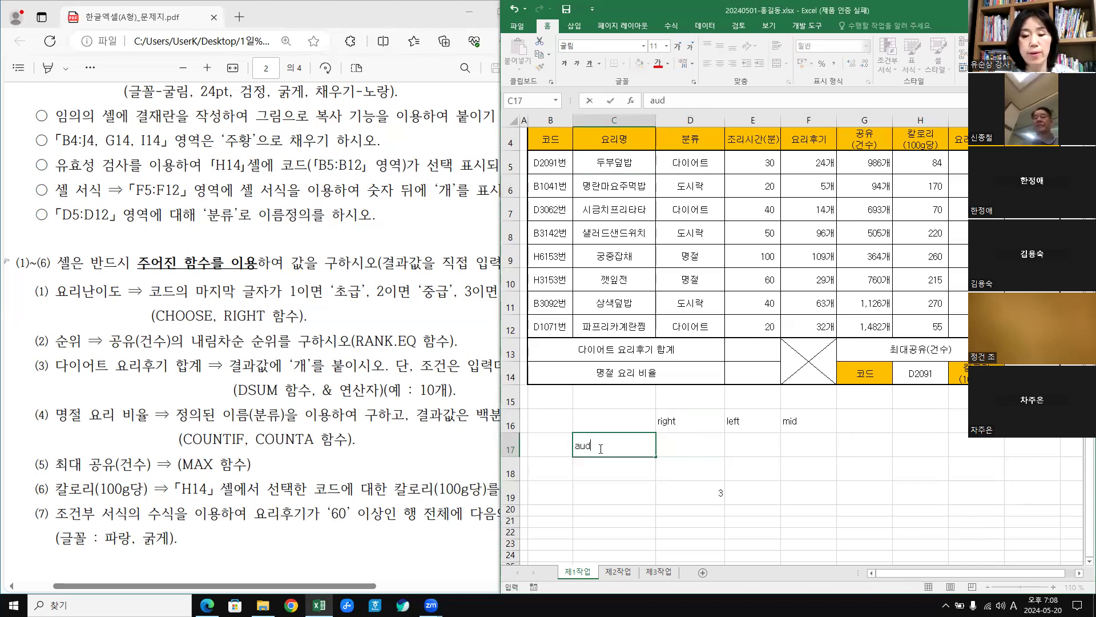
{"action": "key", "text": "BackSpace"}
{"action": "key", "text": "BackSpace"}
{"action": "key", "text": "BackSpace"}
{"action": "key", "text": "Hangul"}
{"action": "type", "text": "명ㄹ"}
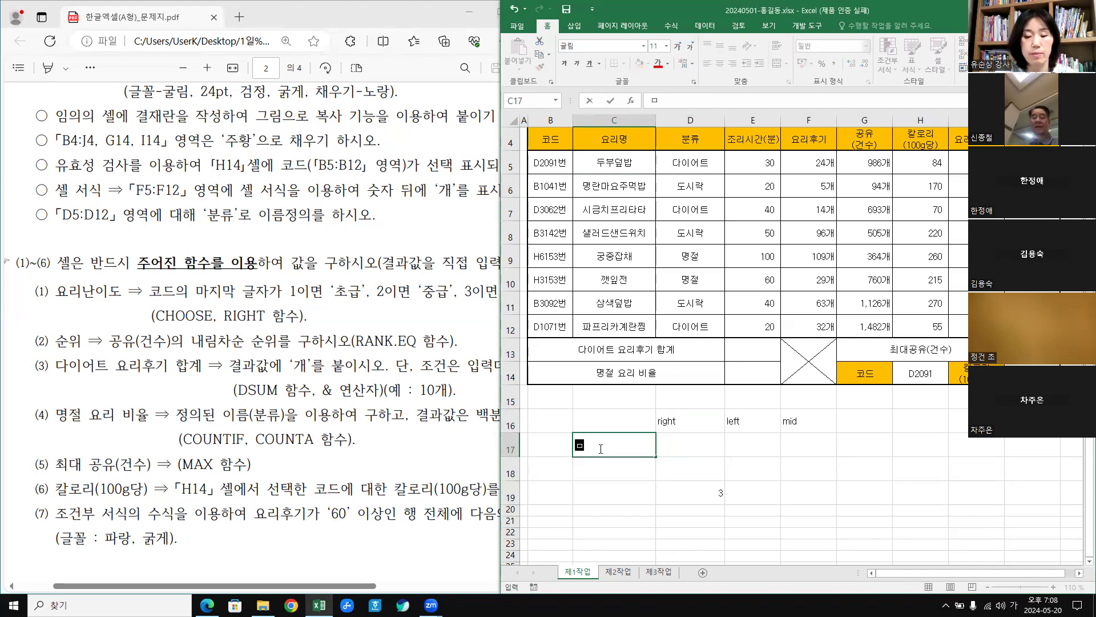
{"action": "type", "text": "마요줌"}
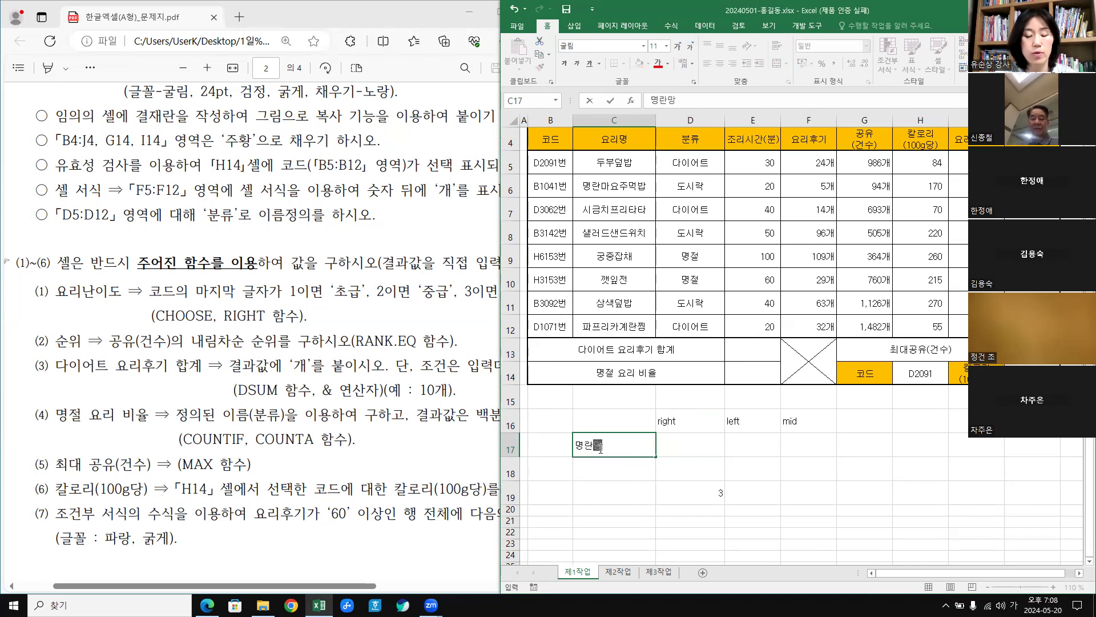
{"action": "type", "text": "먹바"}
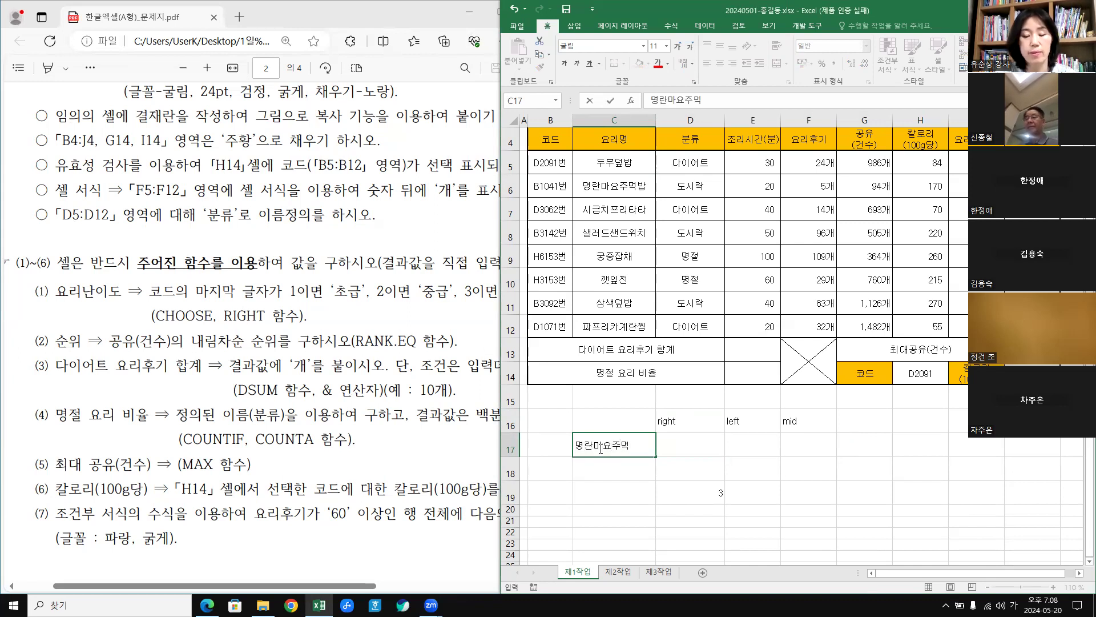
{"action": "left_click", "coordinate": [705, 453]}
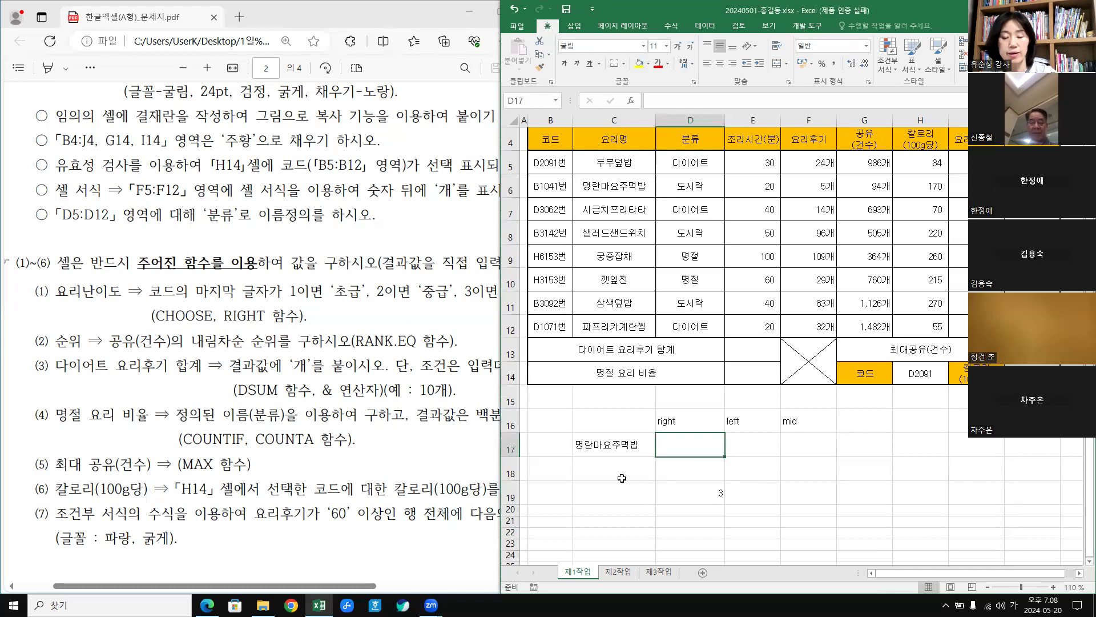
Format the practice range C16:F17 with font size 16 and bold.
{"action": "left_click", "coordinate": [859, 511]}
{"action": "left_click_drag", "start_coordinate": [618, 423], "coordinate": [825, 451]}
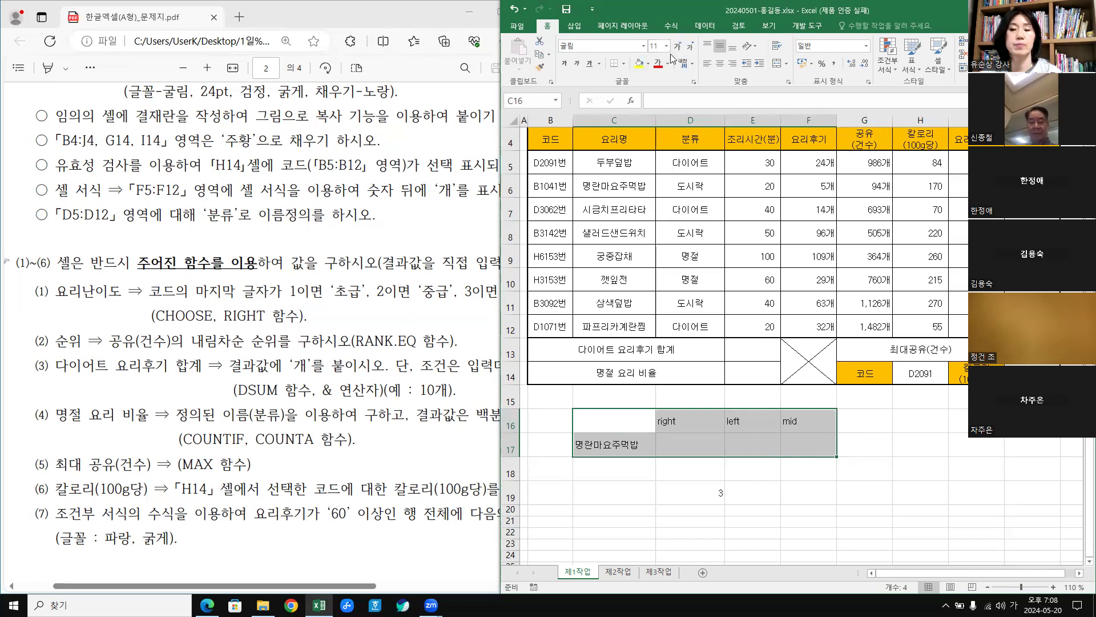
{"action": "left_click", "coordinate": [668, 46]}
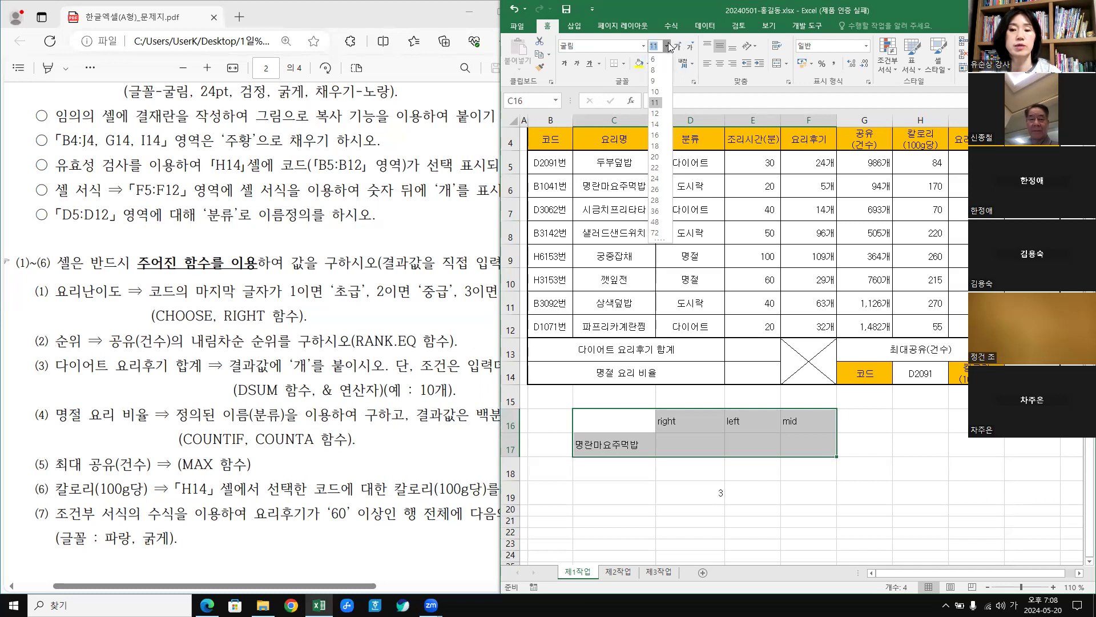
{"action": "left_click", "coordinate": [654, 135]}
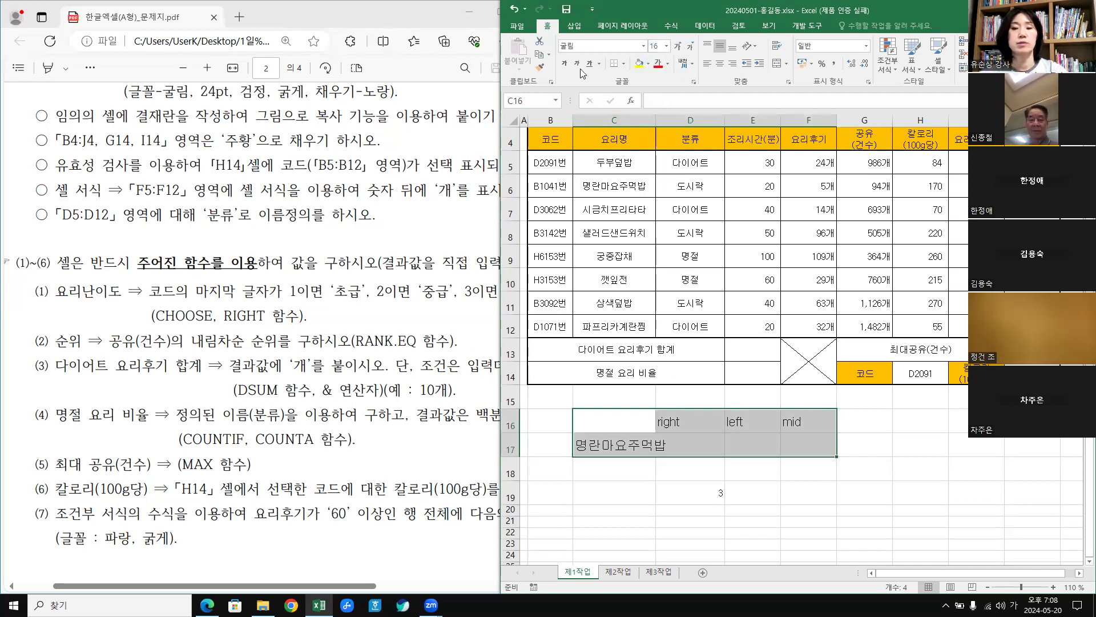
{"action": "left_click", "coordinate": [564, 63]}
{"action": "left_click", "coordinate": [884, 465]}
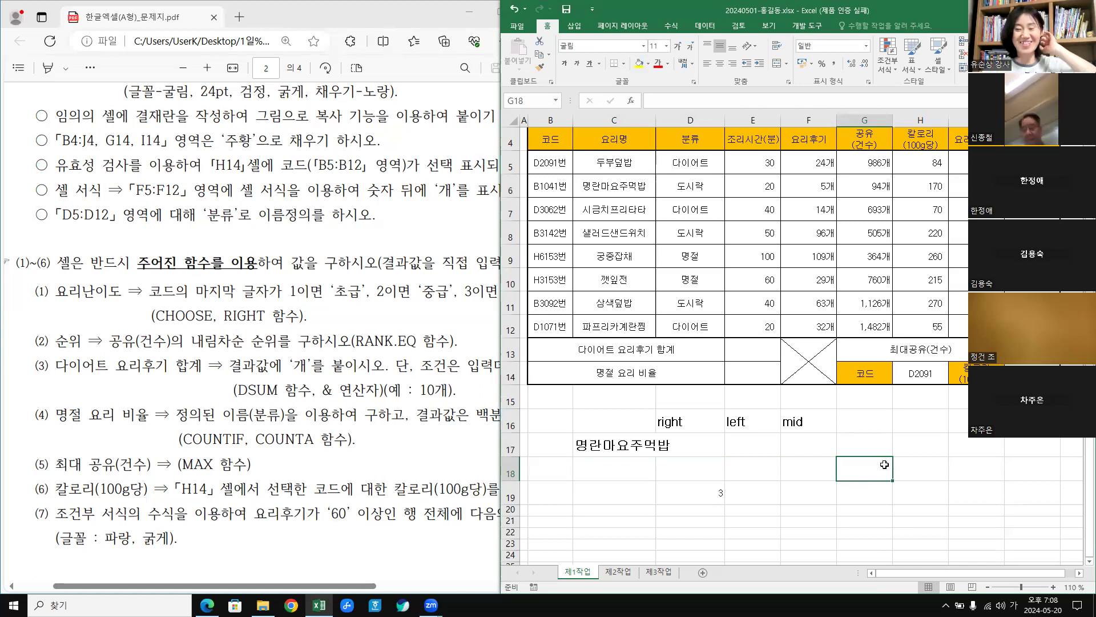
Widen column C so that the sample text in C17 fits inside the cell with some room to spare.
{"action": "left_click_drag", "start_coordinate": [656, 125], "coordinate": [672, 125]}
{"action": "left_click", "coordinate": [733, 491]}
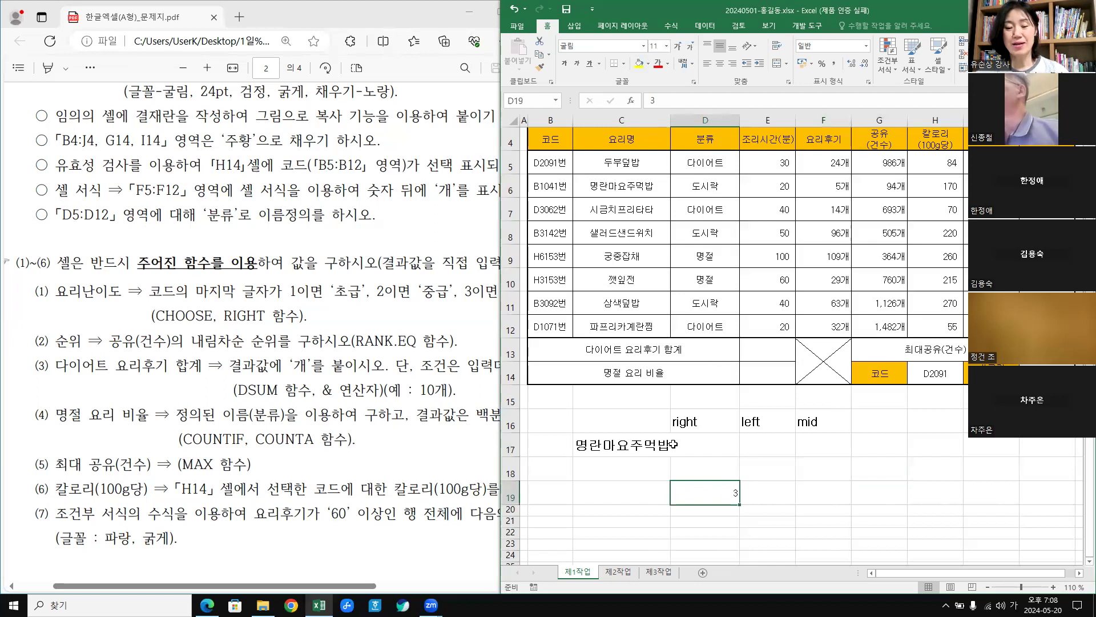
{"action": "left_click", "coordinate": [712, 450]}
{"action": "left_click", "coordinate": [766, 422]}
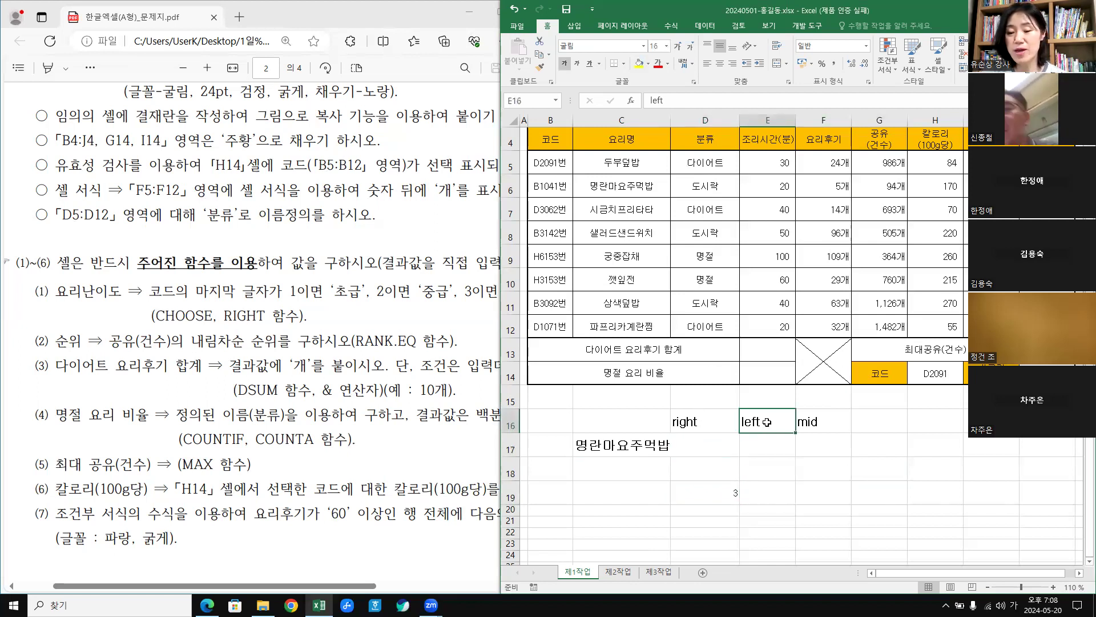
{"action": "left_click", "coordinate": [626, 443]}
{"action": "left_click_drag", "start_coordinate": [671, 121], "coordinate": [688, 119]}
{"action": "left_click", "coordinate": [838, 491]}
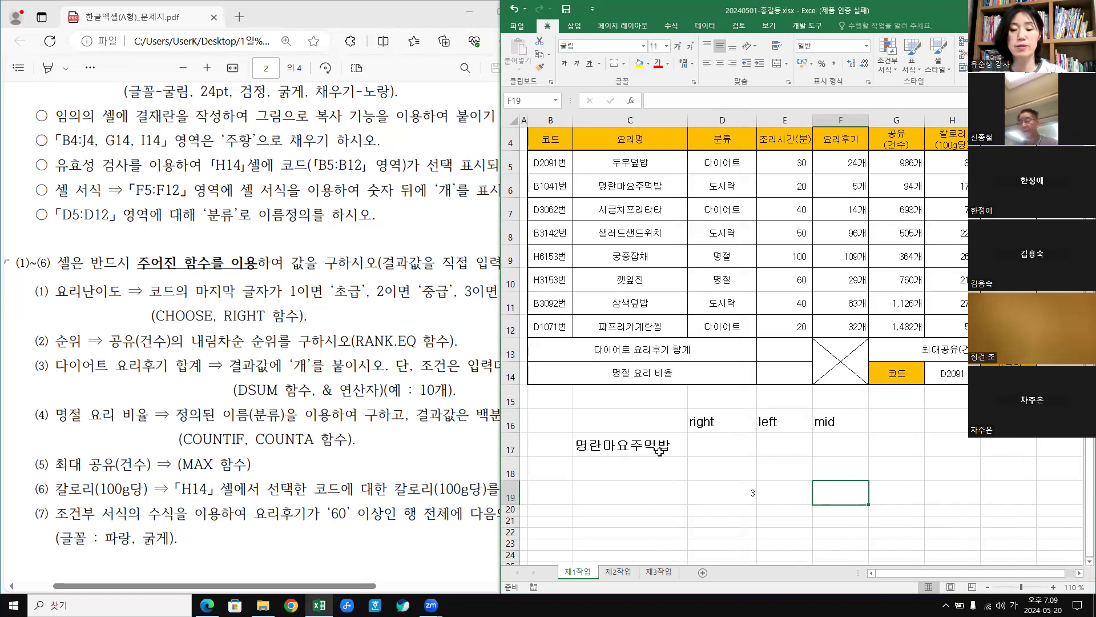
Begin a RIGHT formula in D17 and set its Text argument to C17 in the function arguments dialog.
{"action": "left_click", "coordinate": [716, 445]}
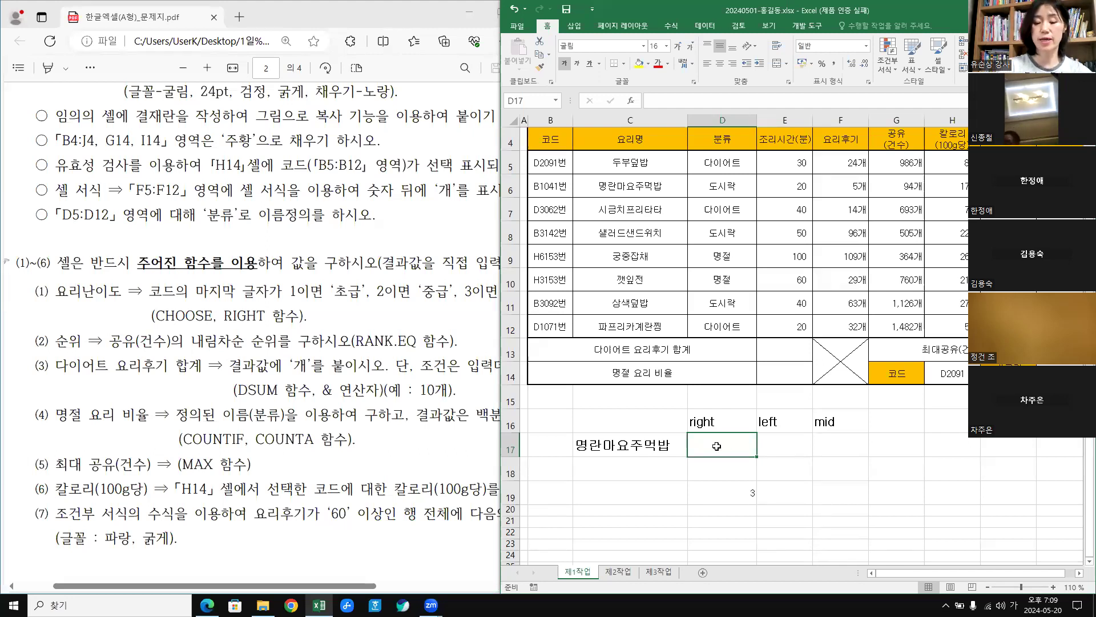
{"action": "type", "text": "="}
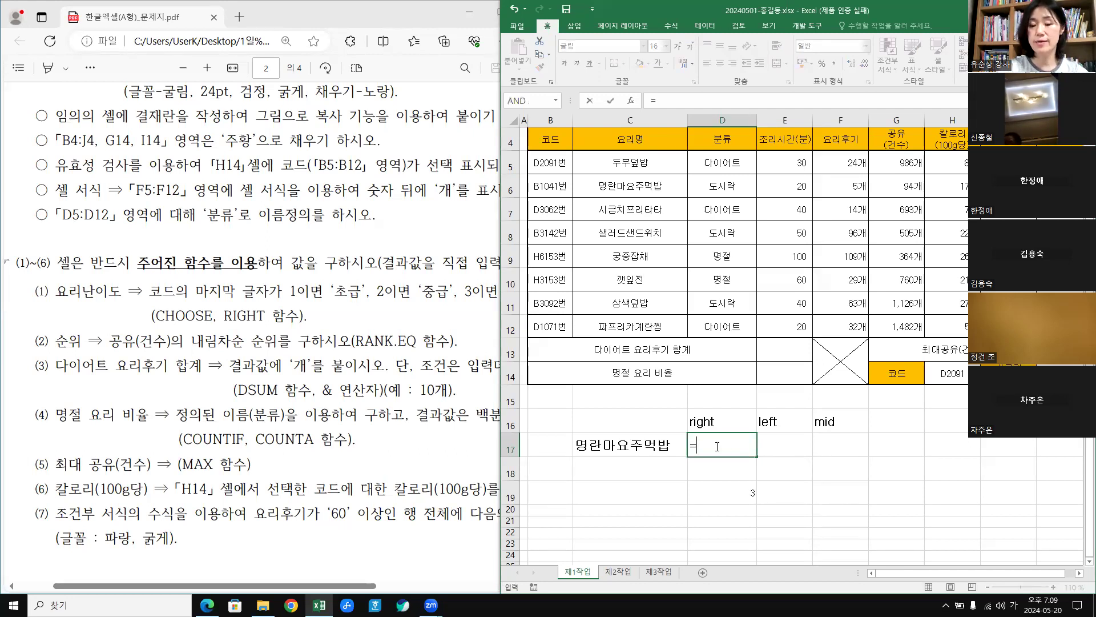
{"action": "type", "text": "r"}
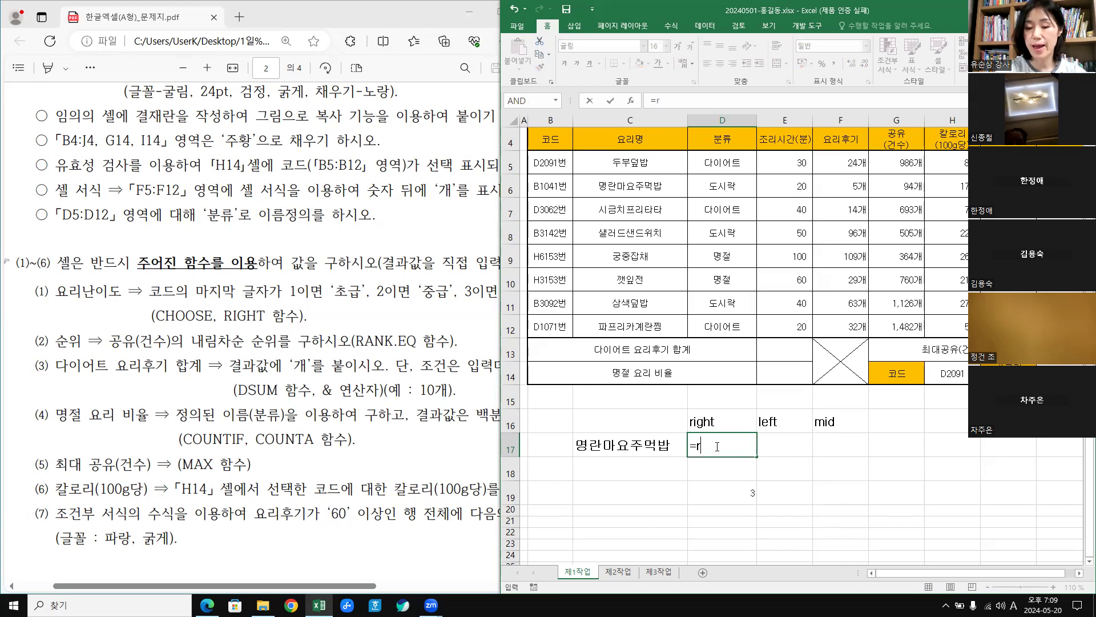
{"action": "type", "text": "ig"}
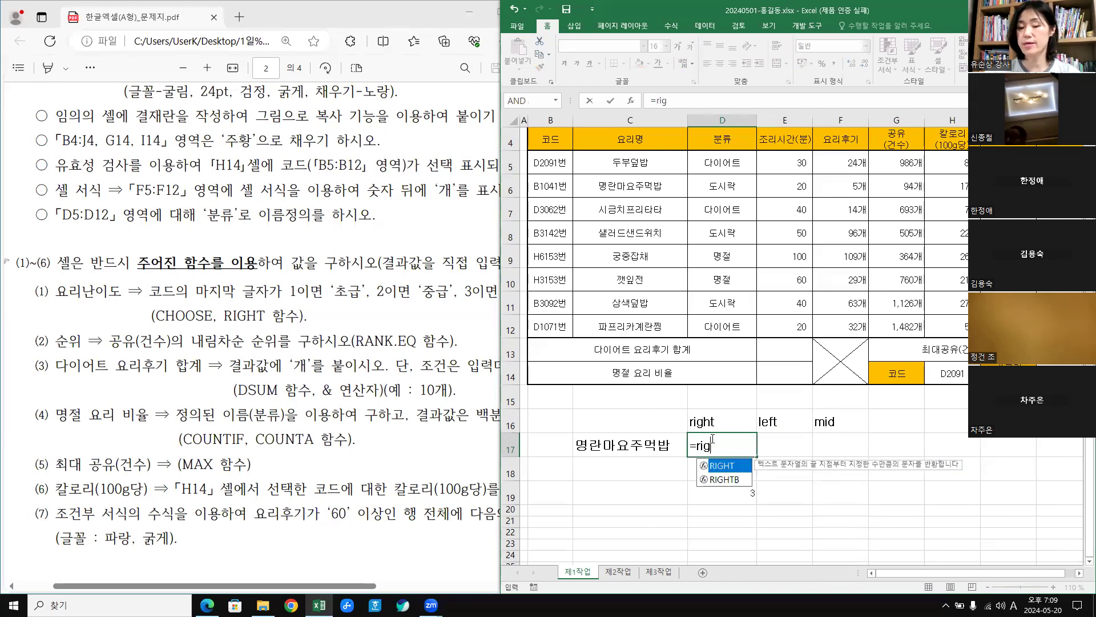
{"action": "double_click", "coordinate": [723, 466]}
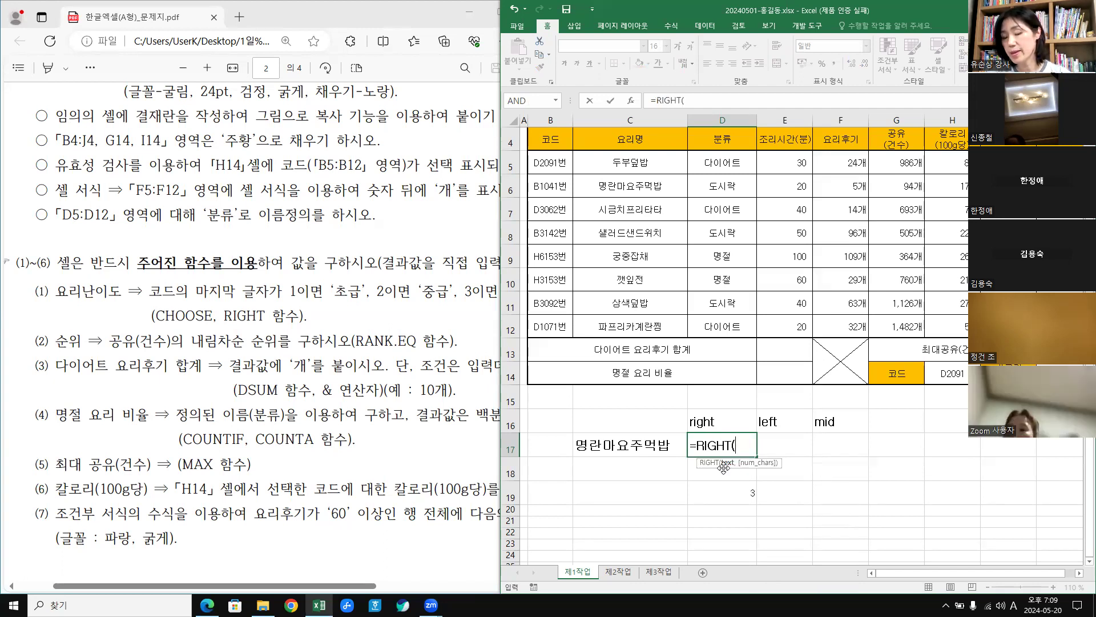
{"action": "left_click", "coordinate": [630, 101]}
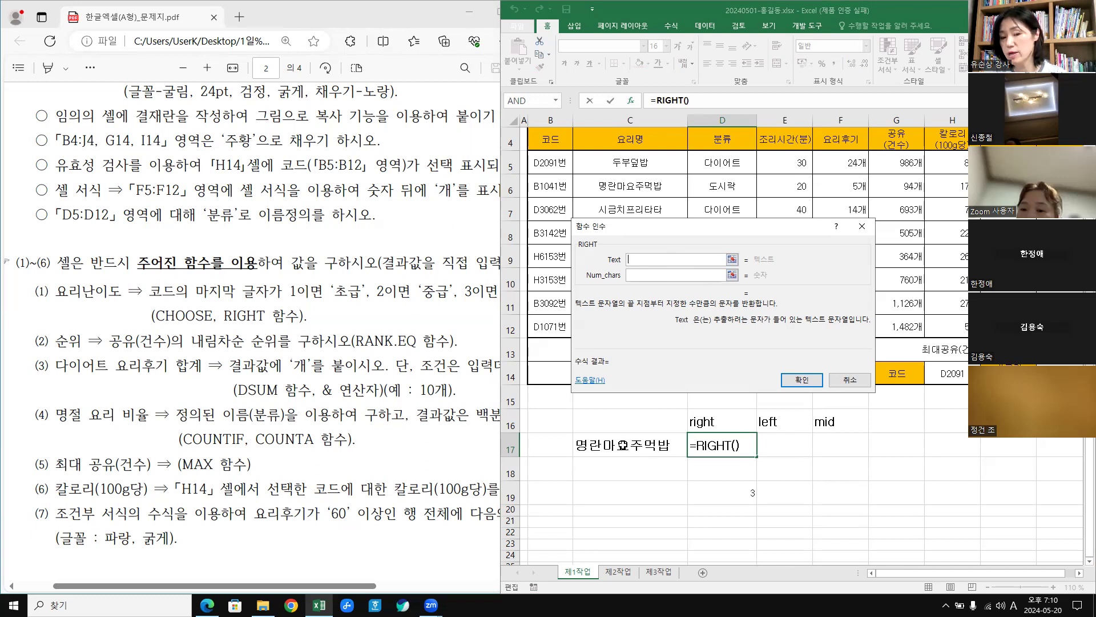
{"action": "left_click", "coordinate": [630, 444]}
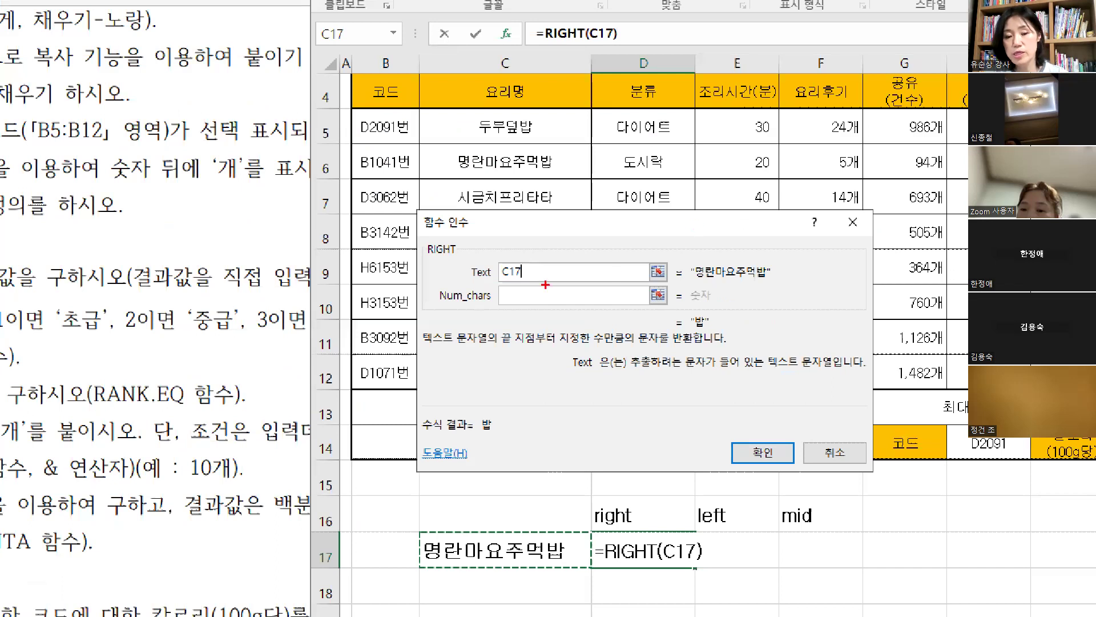
{"action": "left_click_drag", "start_coordinate": [624, 265], "coordinate": [640, 245]}
{"action": "left_click_drag", "start_coordinate": [521, 250], "coordinate": [521, 284]}
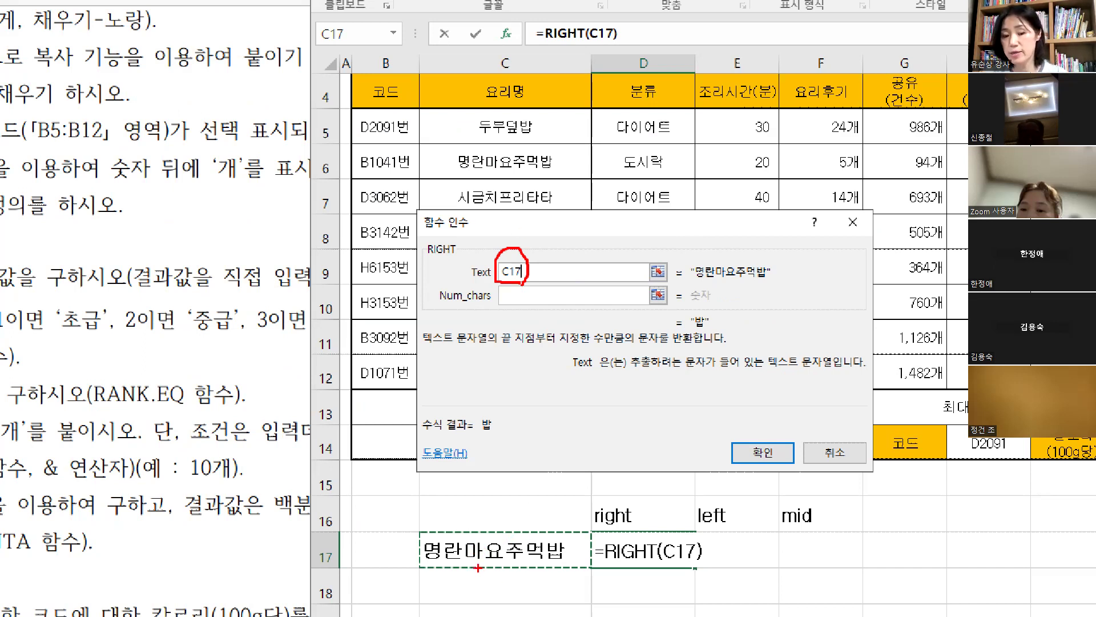
{"action": "left_click_drag", "start_coordinate": [736, 285], "coordinate": [782, 288]}
{"action": "mouse_move", "coordinate": [710, 278]}
{"action": "left_mouse_down"}
{"action": "mouse_move", "coordinate": [721, 238]}
{"action": "mouse_move", "coordinate": [772, 279]}
{"action": "mouse_move", "coordinate": [723, 287]}
{"action": "left_mouse_up"}
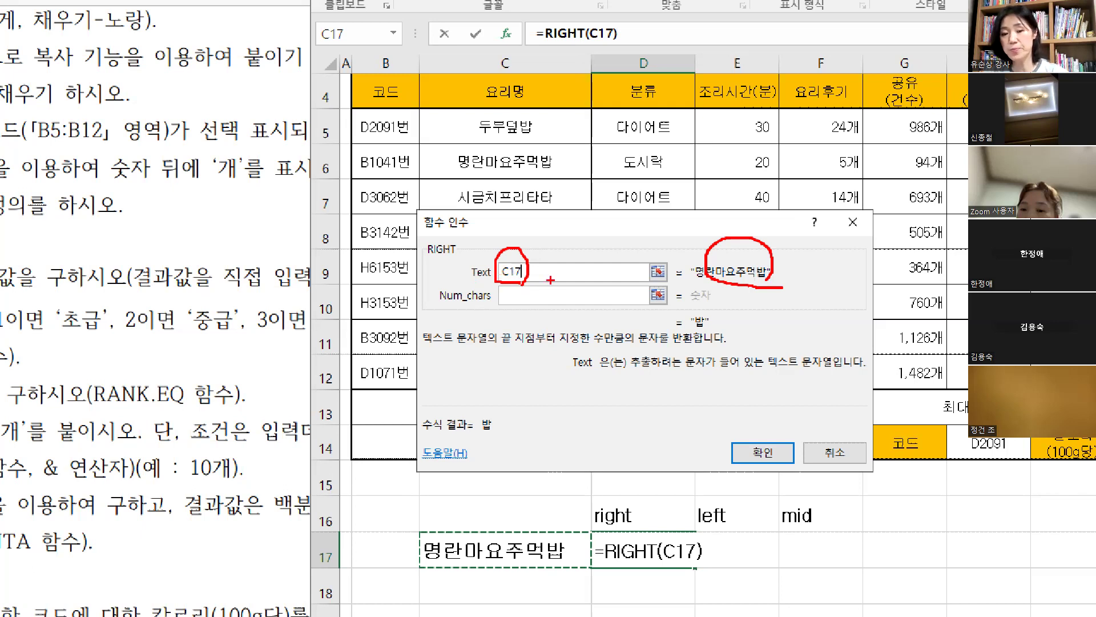
{"action": "key", "text": "Escape"}
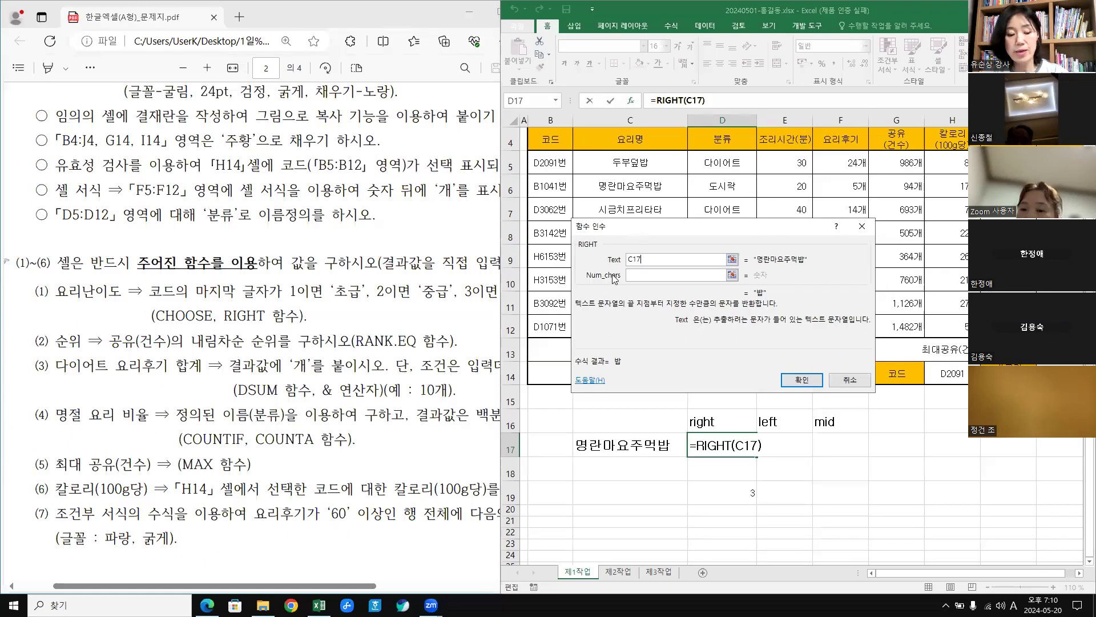
{"action": "key", "text": "ctrl+1"}
{"action": "left_click", "coordinate": [608, 235]}
{"action": "mouse_move", "coordinate": [588, 255]}
{"action": "left_mouse_down"}
{"action": "mouse_move", "coordinate": [559, 243]}
{"action": "mouse_move", "coordinate": [598, 237]}
{"action": "mouse_move", "coordinate": [589, 255]}
{"action": "left_mouse_up"}
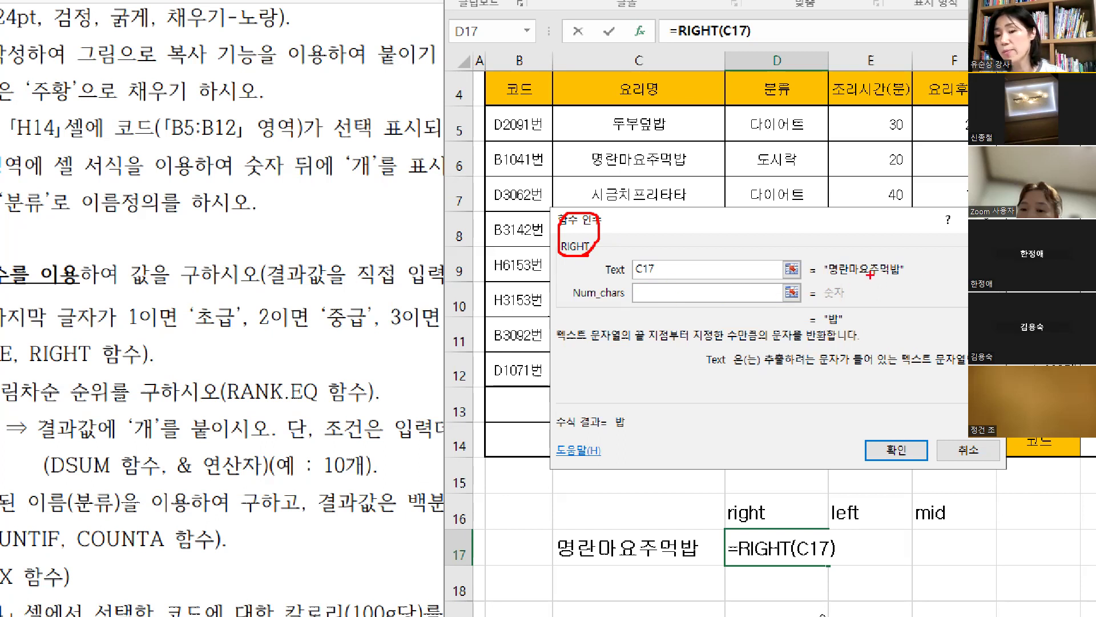
{"action": "mouse_move", "coordinate": [895, 258]}
{"action": "left_mouse_down"}
{"action": "mouse_move", "coordinate": [898, 272]}
{"action": "mouse_move", "coordinate": [873, 278]}
{"action": "left_mouse_up"}
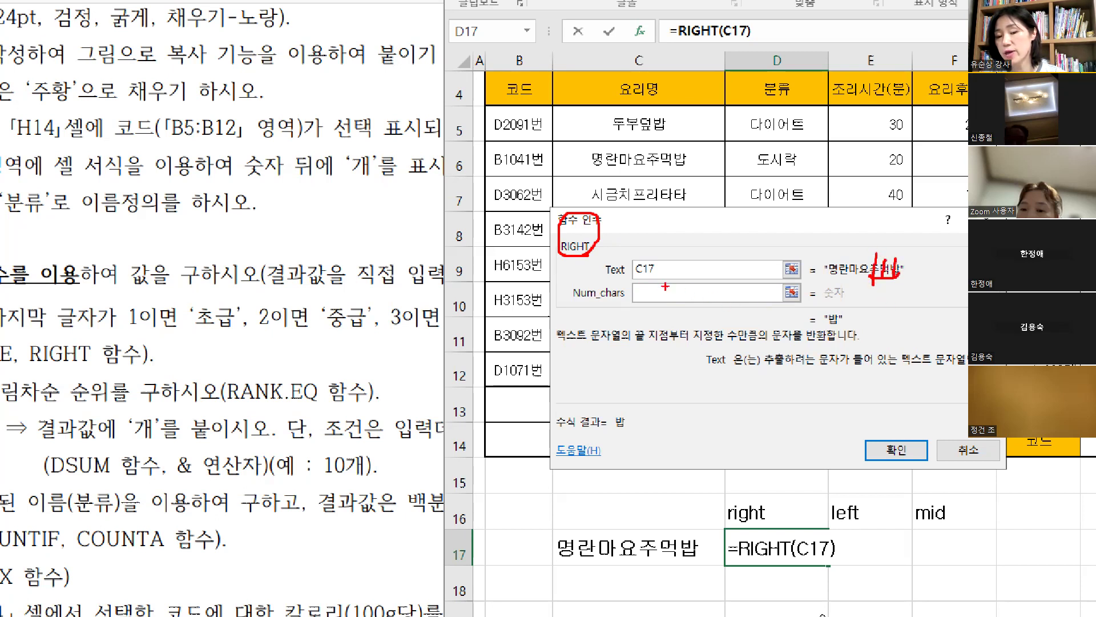
{"action": "left_click_drag", "start_coordinate": [666, 295], "coordinate": [670, 313]}
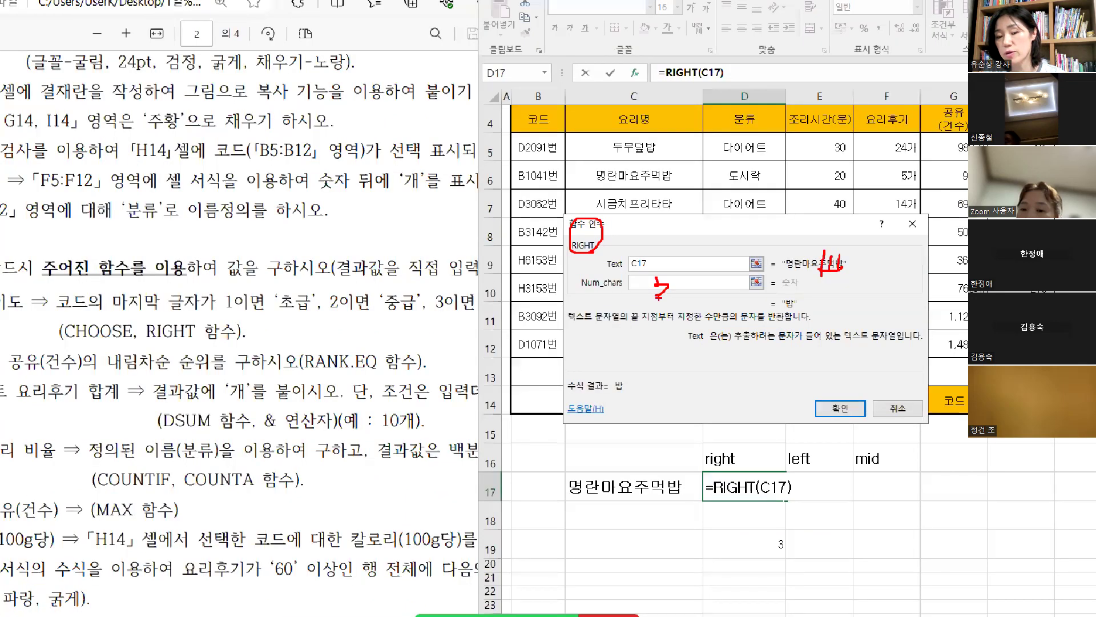
Set the RIGHT function's Num_chars argument to 3, trying 2 in between, and confirm the formula in D17.
{"action": "left_click", "coordinate": [664, 281]}
{"action": "type", "text": "3"}
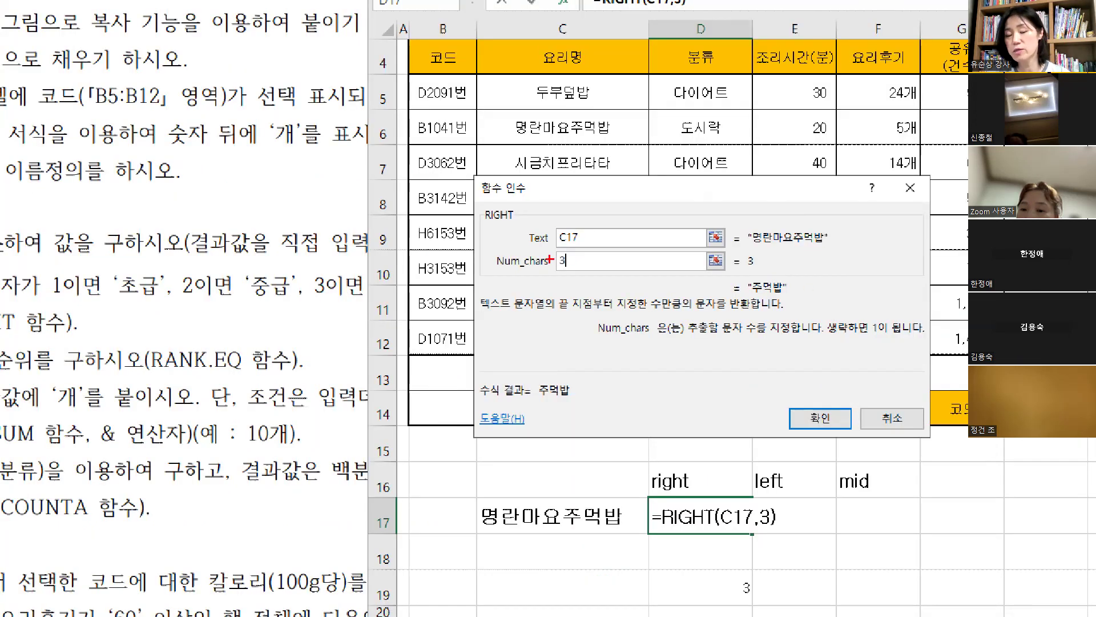
{"action": "left_click_drag", "start_coordinate": [557, 268], "coordinate": [587, 270]}
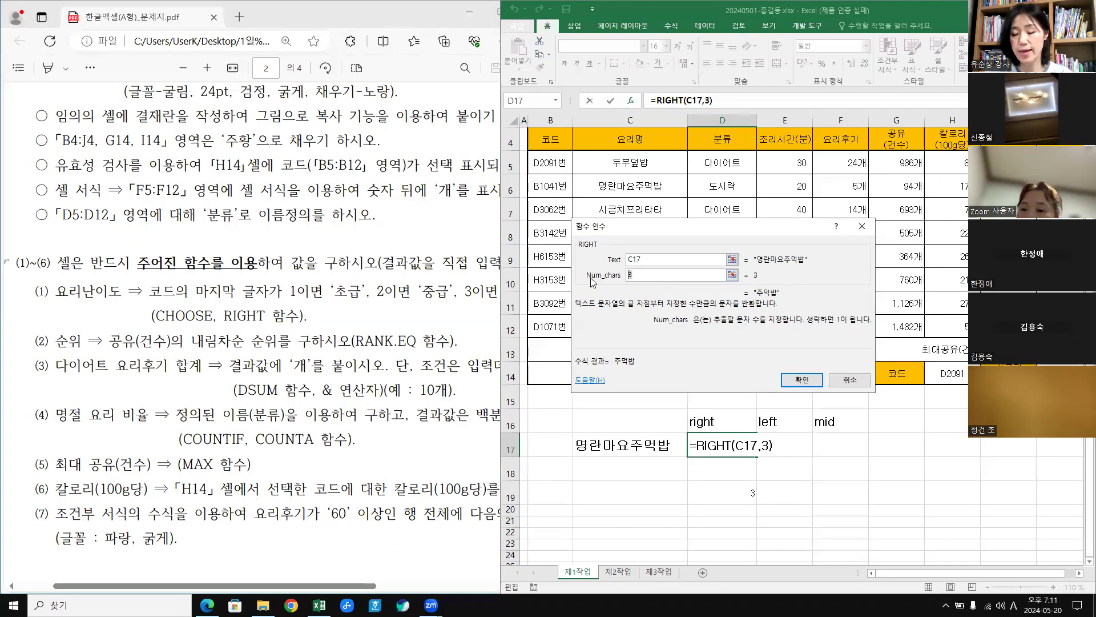
{"action": "type", "text": "2"}
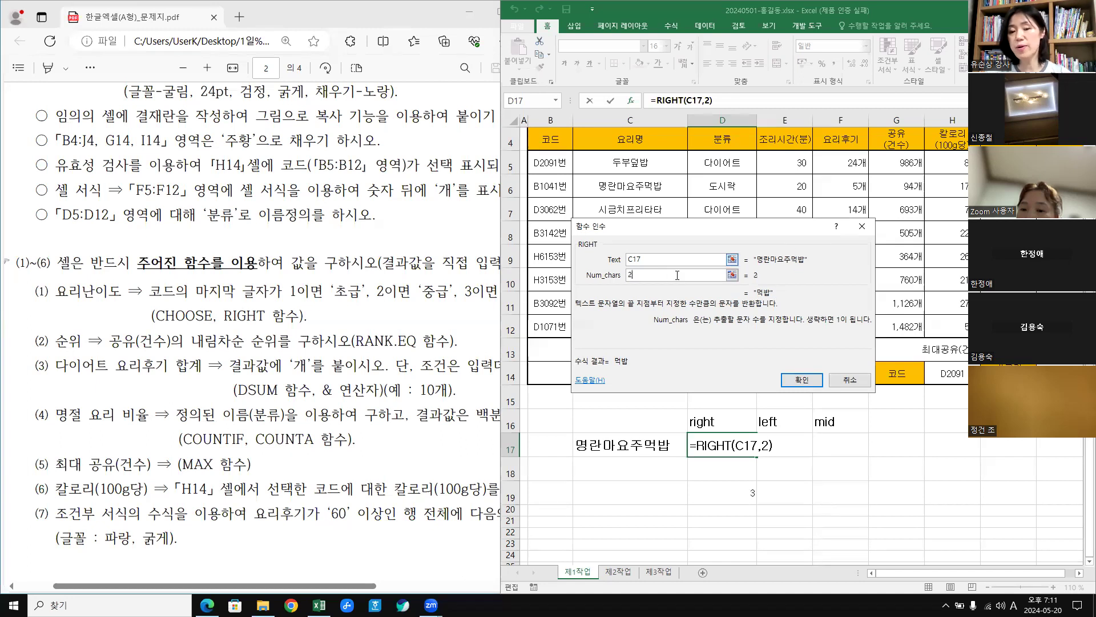
{"action": "left_click_drag", "start_coordinate": [648, 276], "coordinate": [595, 279]}
{"action": "type", "text": "3"}
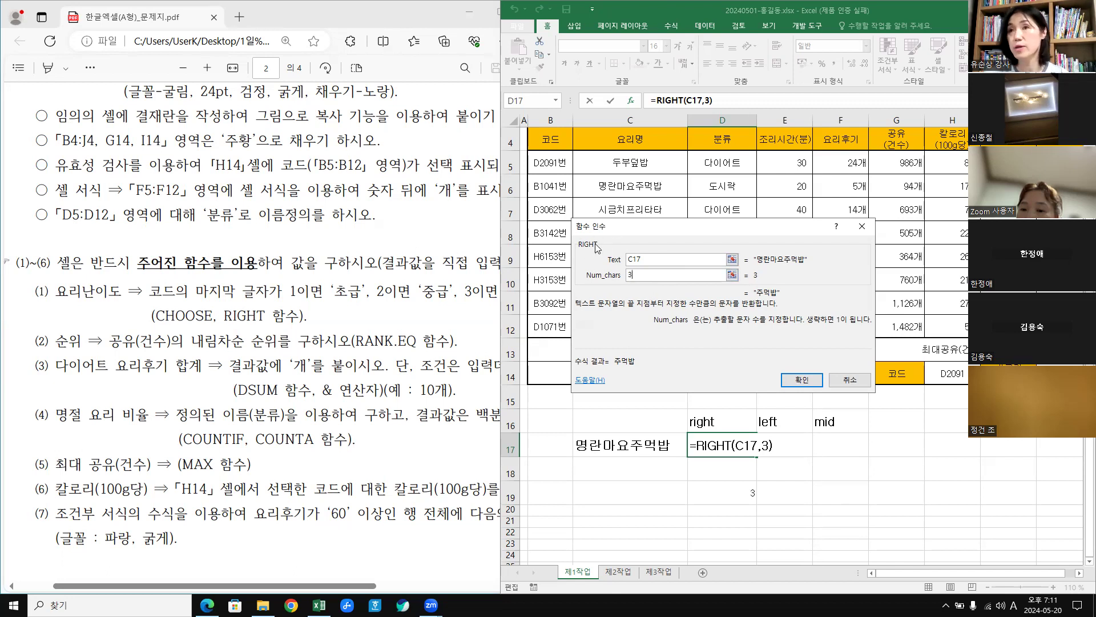
{"action": "left_click", "coordinate": [812, 381]}
{"action": "left_click", "coordinate": [906, 473]}
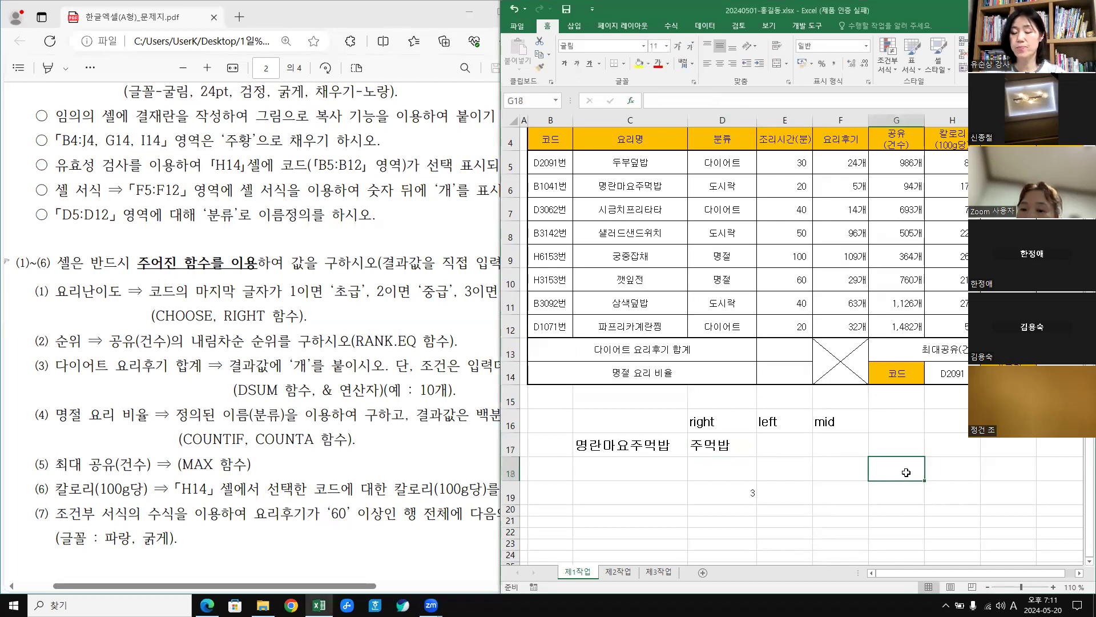
Begin a LEFT formula in E17 and set its Text argument to C17 in the function arguments dialog.
{"action": "left_click", "coordinate": [788, 444]}
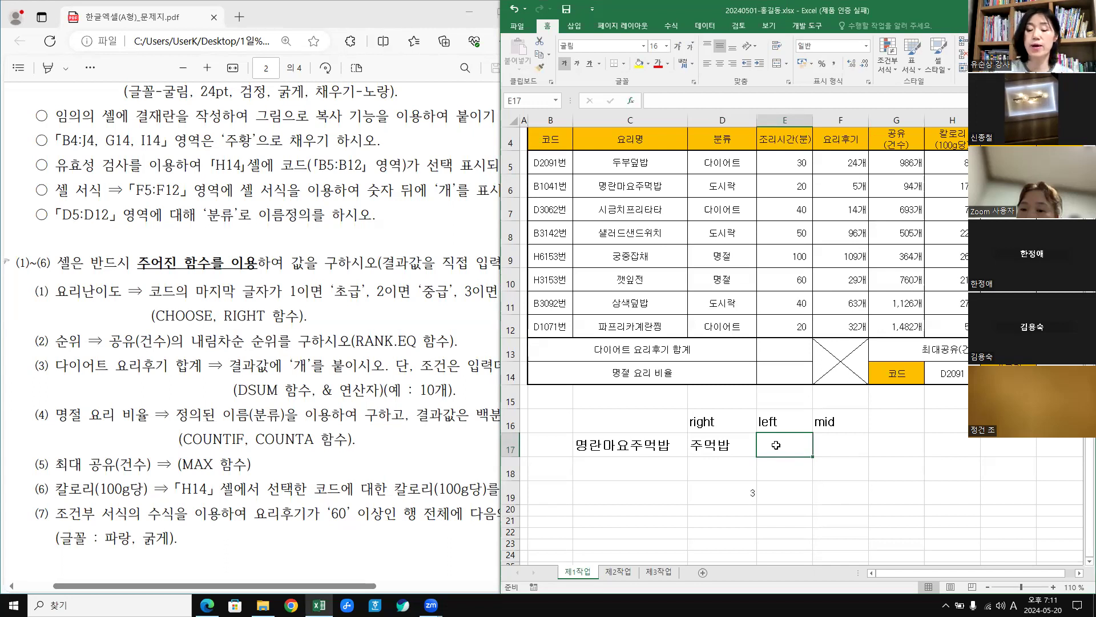
{"action": "type", "text": "="}
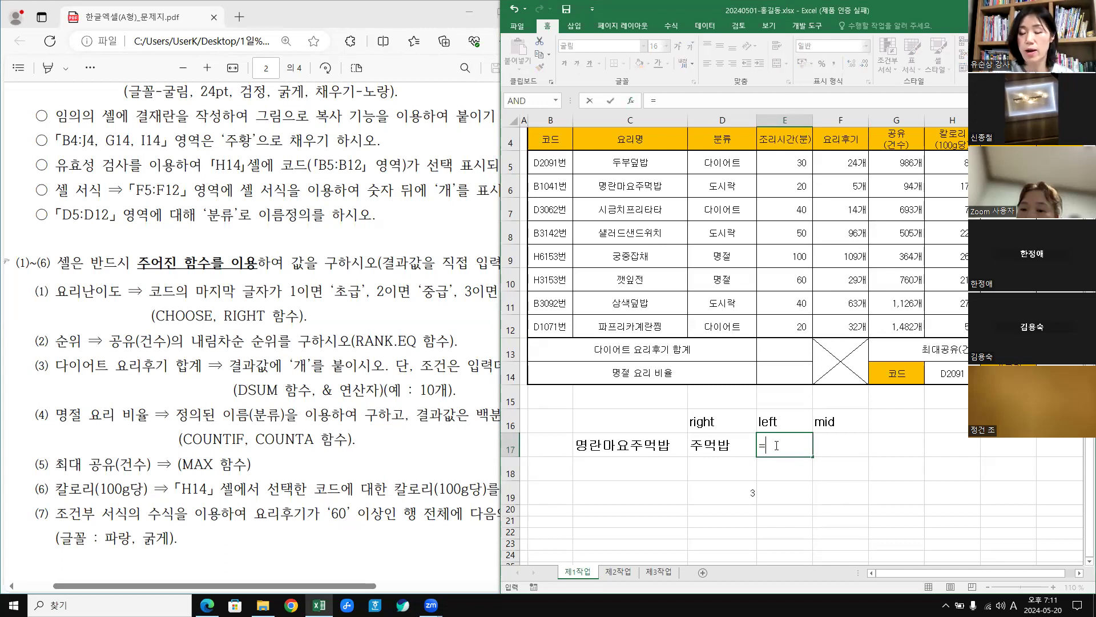
{"action": "type", "text": "le"}
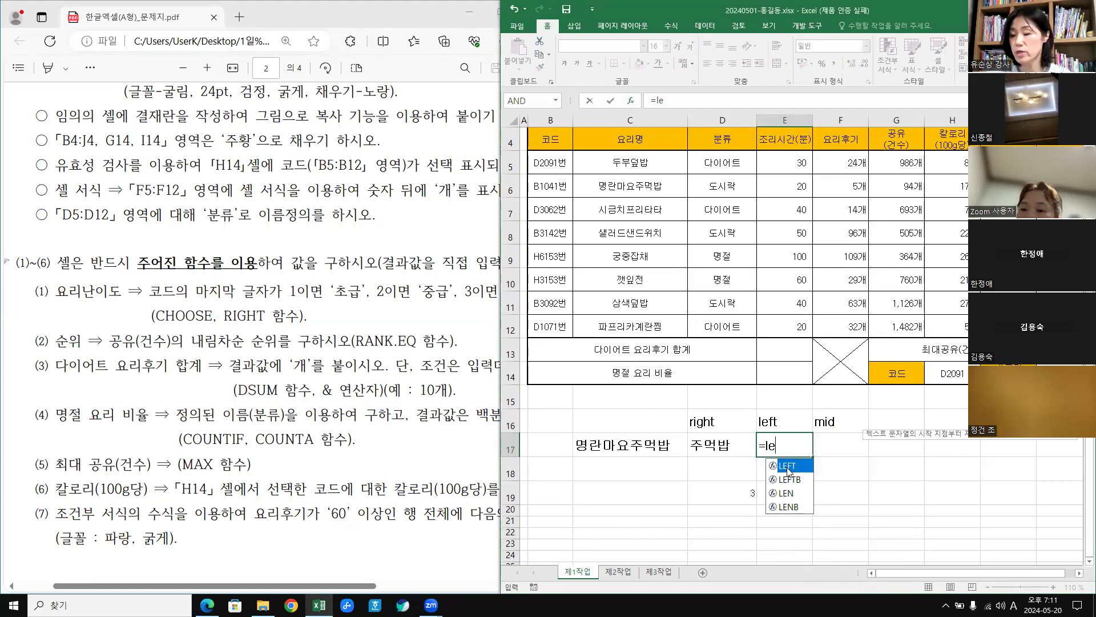
{"action": "double_click", "coordinate": [787, 467]}
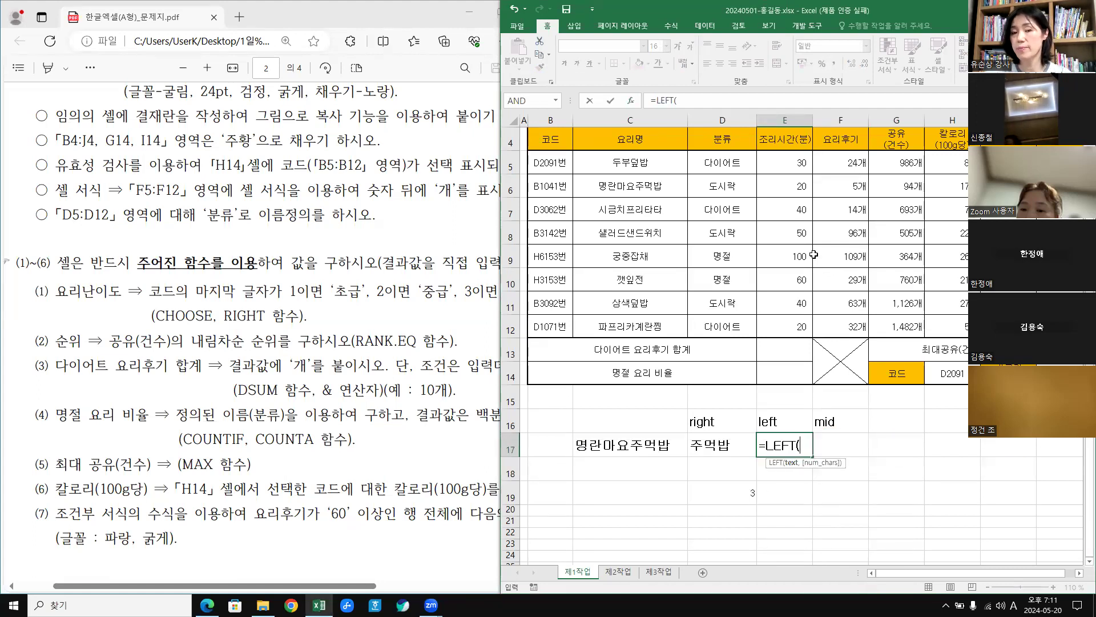
{"action": "left_click", "coordinate": [632, 100]}
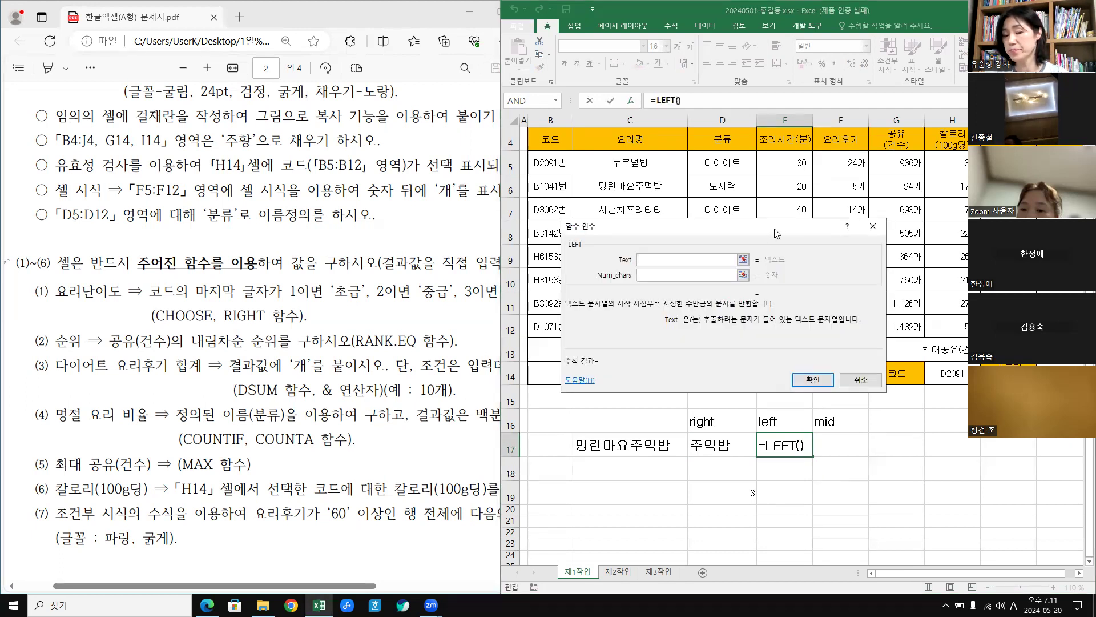
{"action": "left_click_drag", "start_coordinate": [776, 233], "coordinate": [799, 246]}
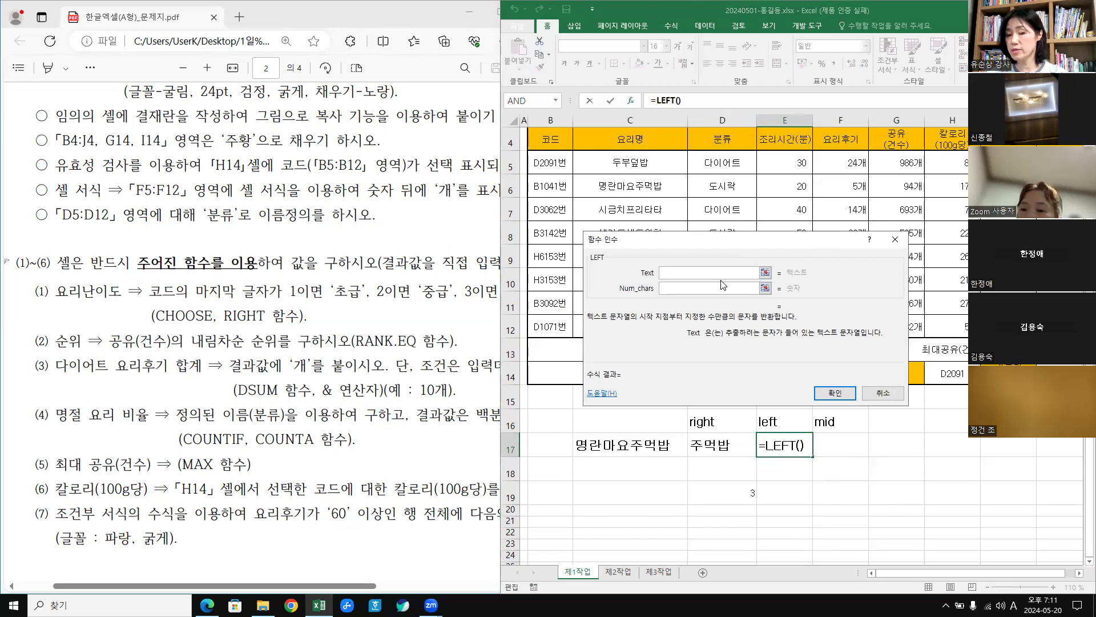
{"action": "left_click", "coordinate": [610, 445]}
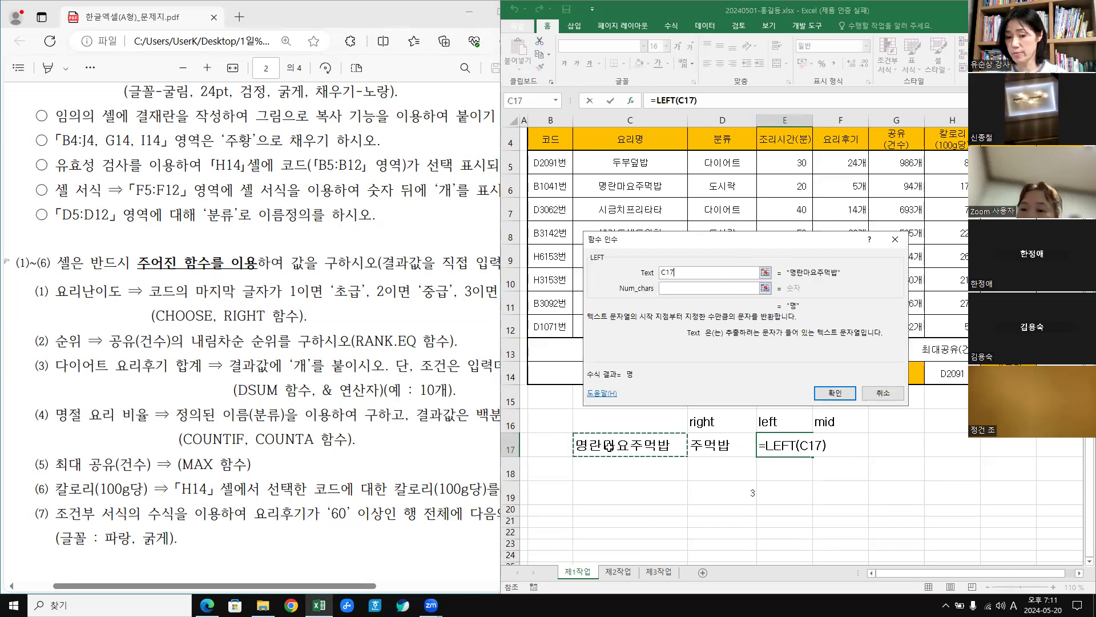
{"action": "key", "text": "ctrl+1"}
{"action": "left_click", "coordinate": [590, 273]}
{"action": "mouse_move", "coordinate": [603, 266]}
{"action": "left_mouse_down"}
{"action": "mouse_move", "coordinate": [585, 260]}
{"action": "mouse_move", "coordinate": [612, 248]}
{"action": "mouse_move", "coordinate": [595, 269]}
{"action": "left_mouse_up"}
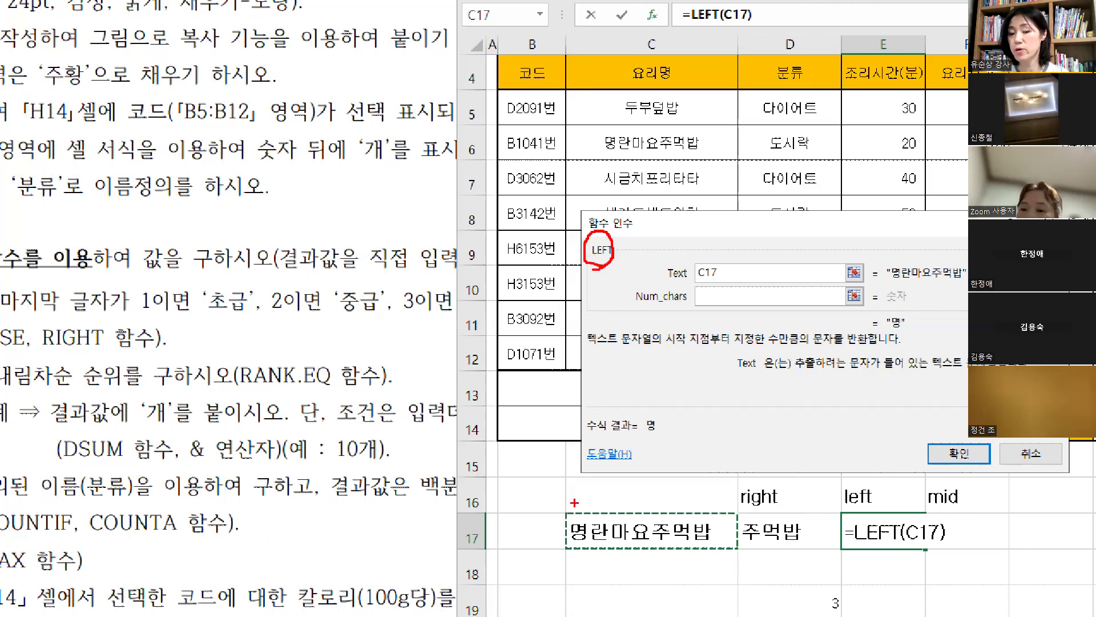
{"action": "mouse_move", "coordinate": [575, 501]}
{"action": "left_mouse_down"}
{"action": "mouse_move", "coordinate": [570, 540]}
{"action": "mouse_move", "coordinate": [598, 523]}
{"action": "left_mouse_up"}
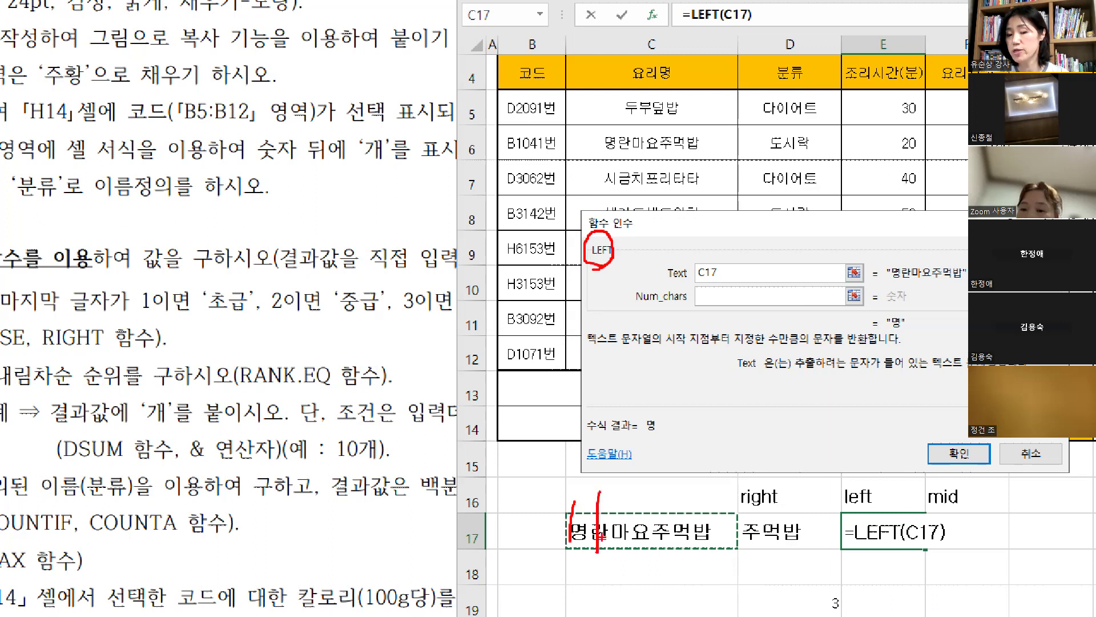
{"action": "left_click_drag", "start_coordinate": [718, 294], "coordinate": [771, 306]}
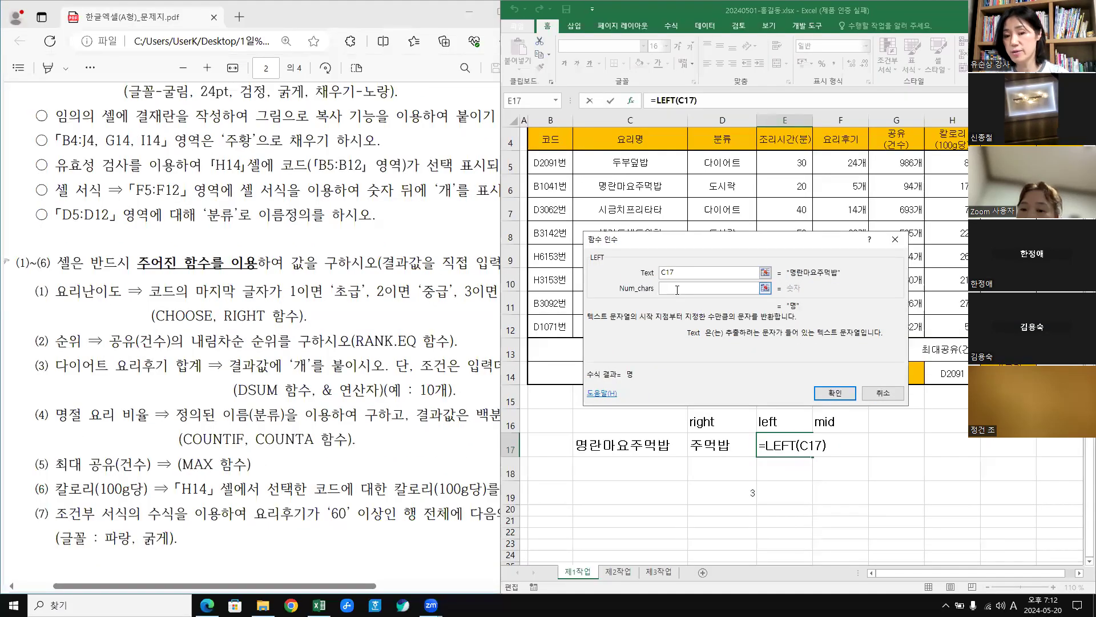
Set the LEFT function's Num_chars argument to 2 and confirm the formula in E17.
{"action": "left_click", "coordinate": [721, 299]}
{"action": "type", "text": "2"}
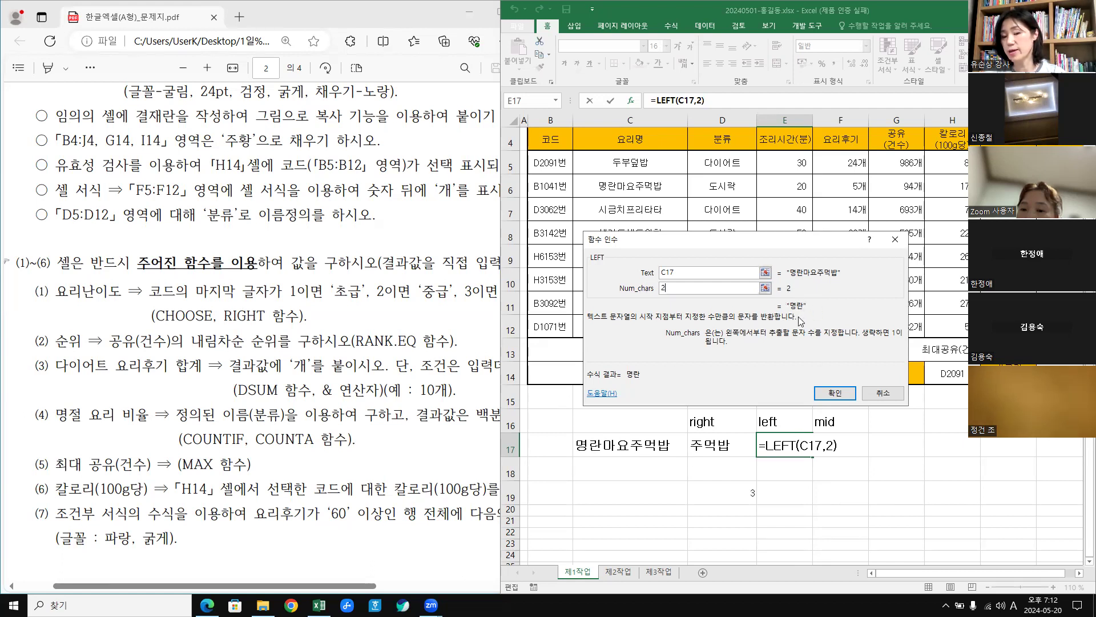
{"action": "left_click", "coordinate": [835, 394]}
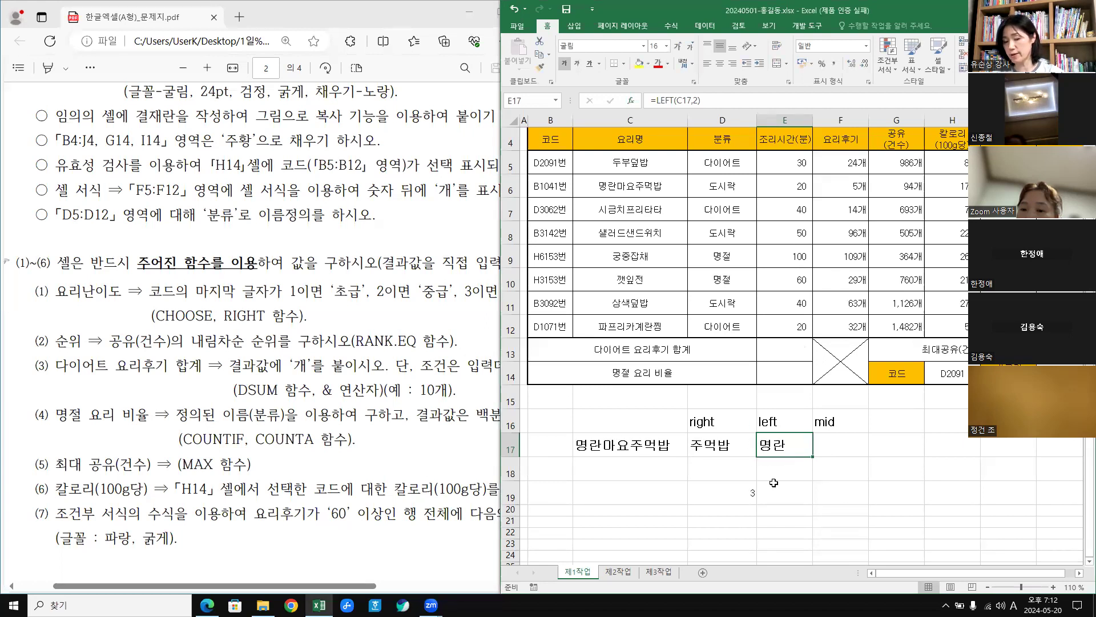
{"action": "left_click", "coordinate": [854, 445]}
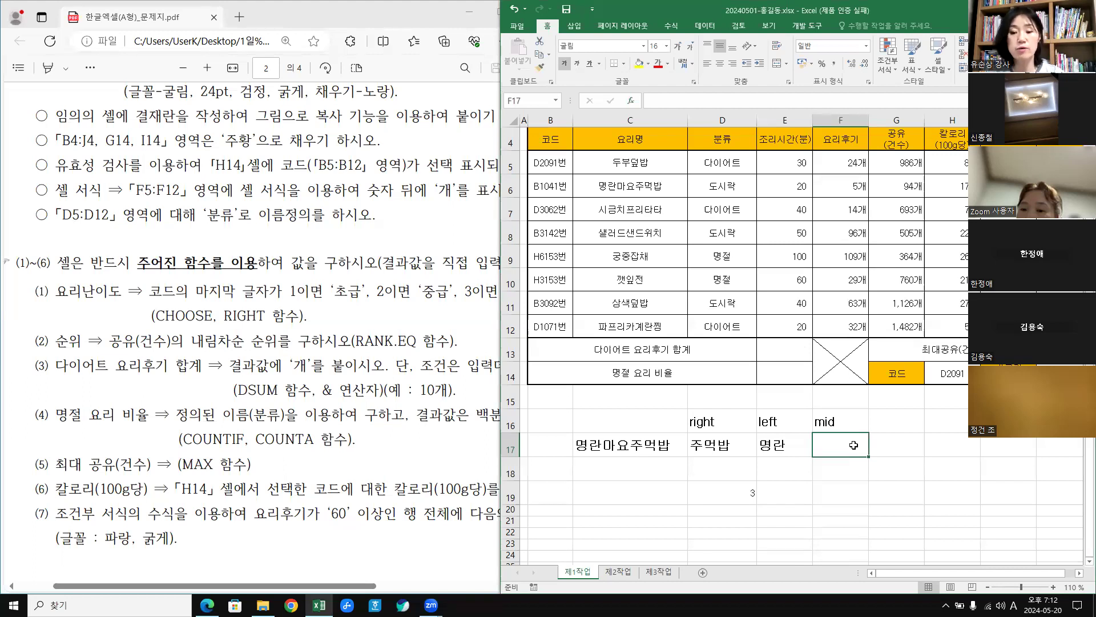
Enter the phrase 우리나라 대한민국 in C18 as a second sample text.
{"action": "left_click", "coordinate": [602, 473]}
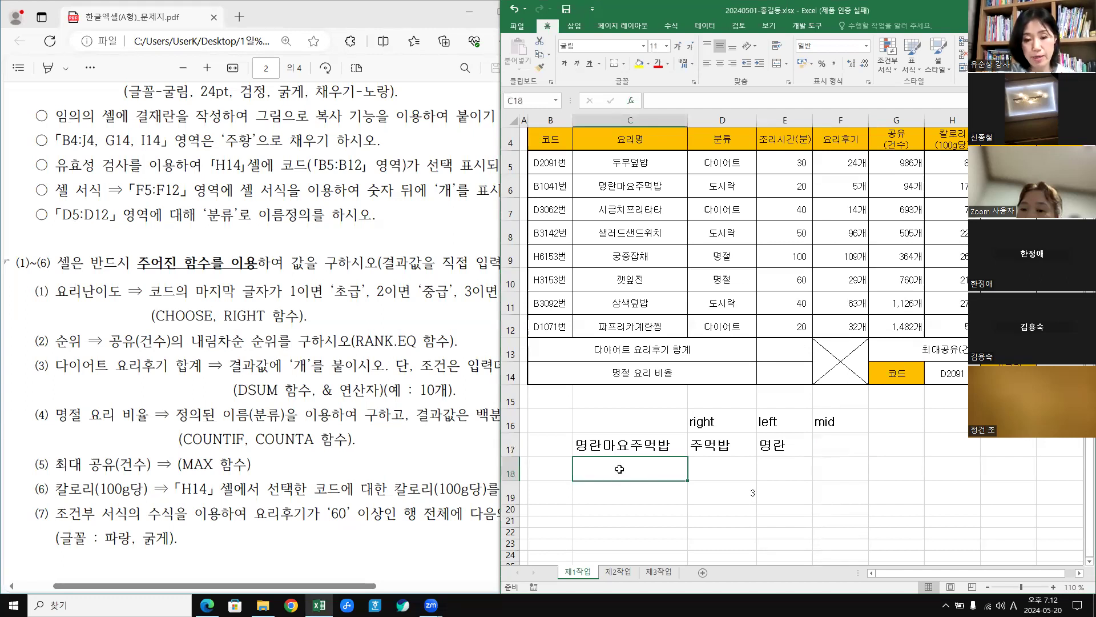
{"action": "type", "text": "dn"}
{"action": "key", "text": "BackSpace"}
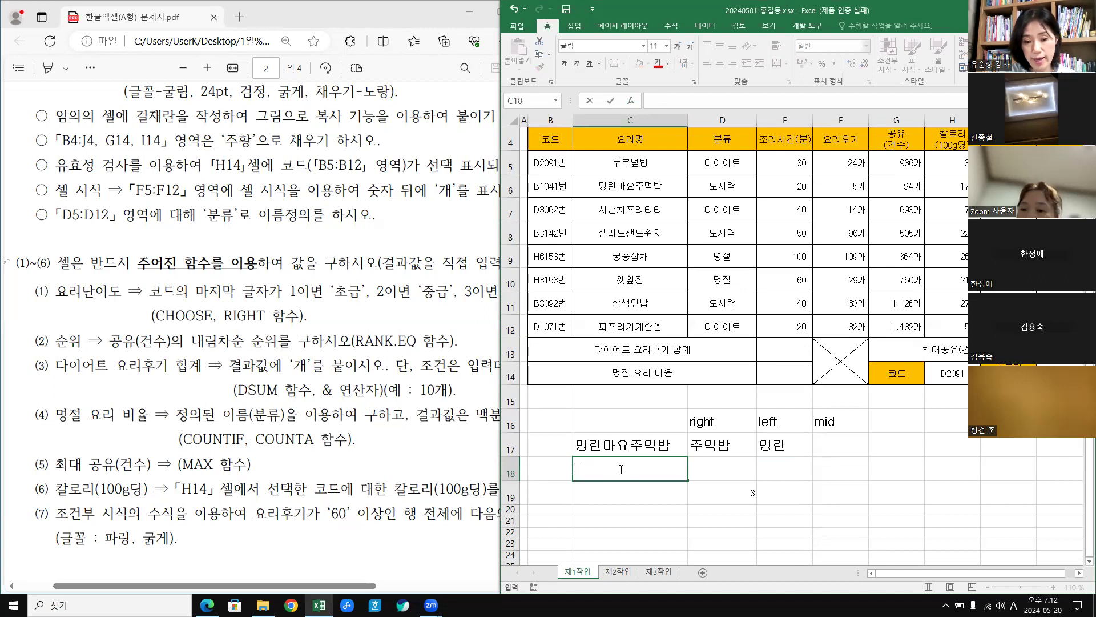
{"action": "type", "text": "우리나"}
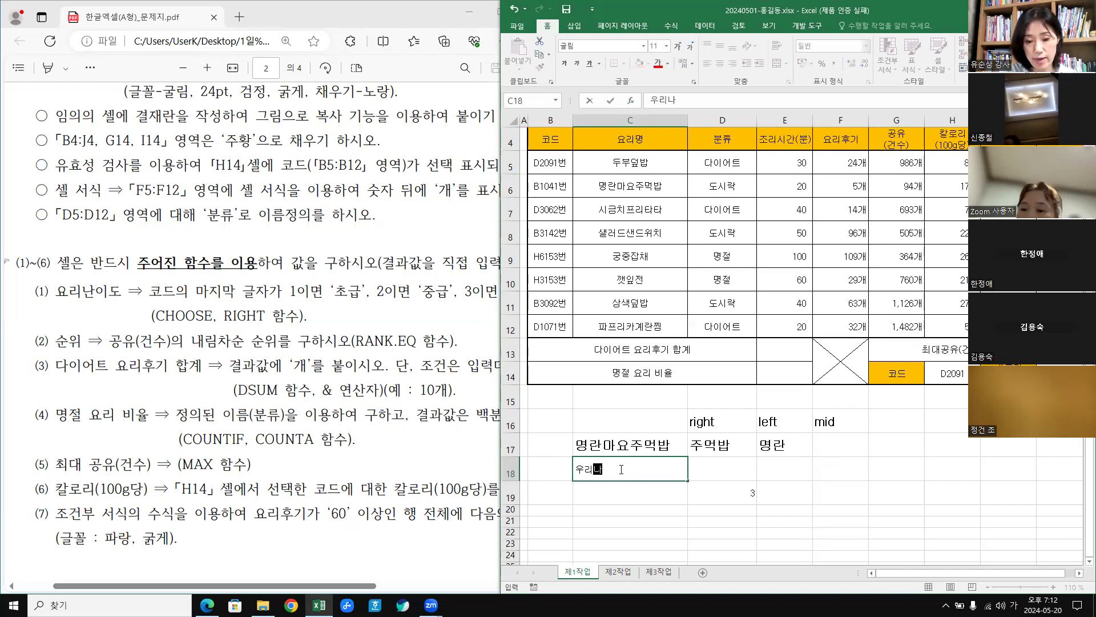
{"action": "type", "text": "라 대한민ㄱ"}
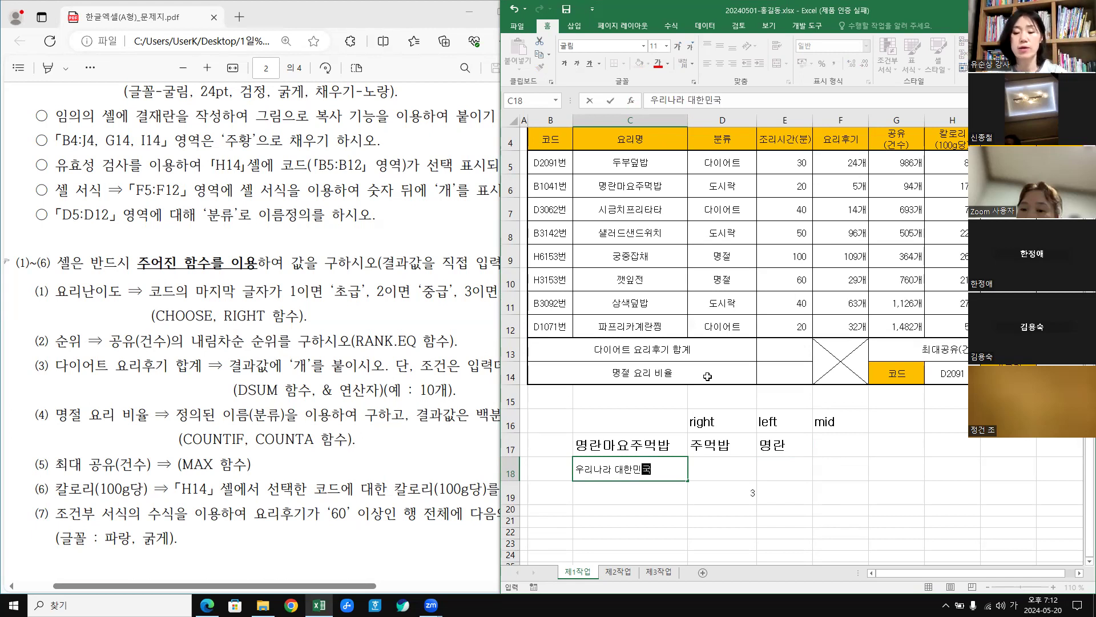
{"action": "left_click", "coordinate": [701, 471]}
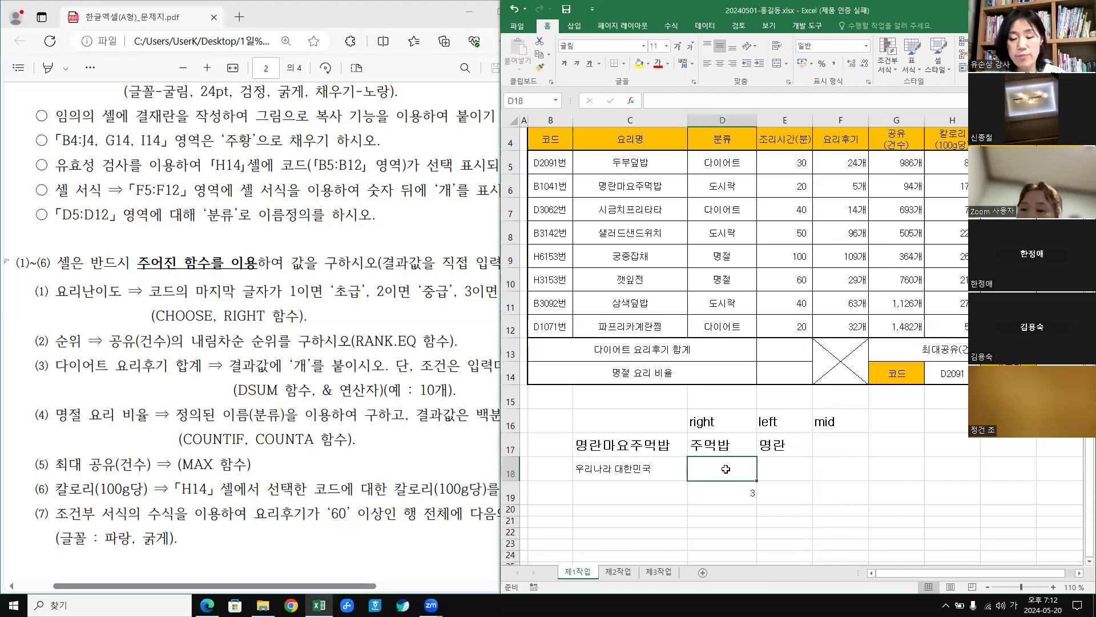
Enter the target results for the second sample text: 대한민국 in D18 under right and 우리나라 대 in E18 under left.
{"action": "left_click", "coordinate": [789, 470]}
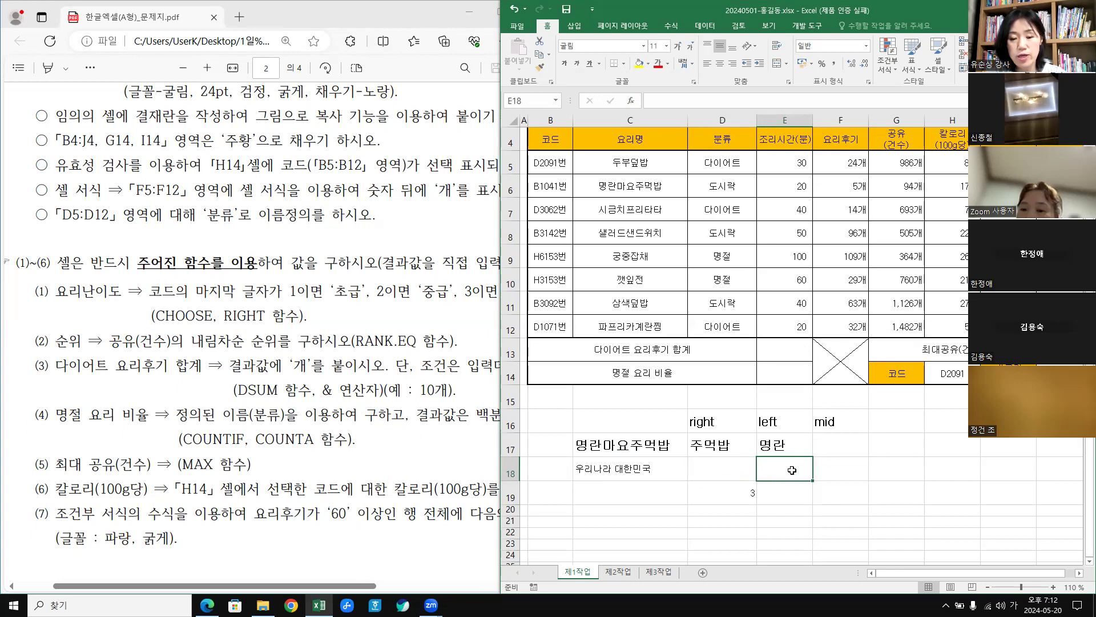
{"action": "left_click", "coordinate": [705, 472]}
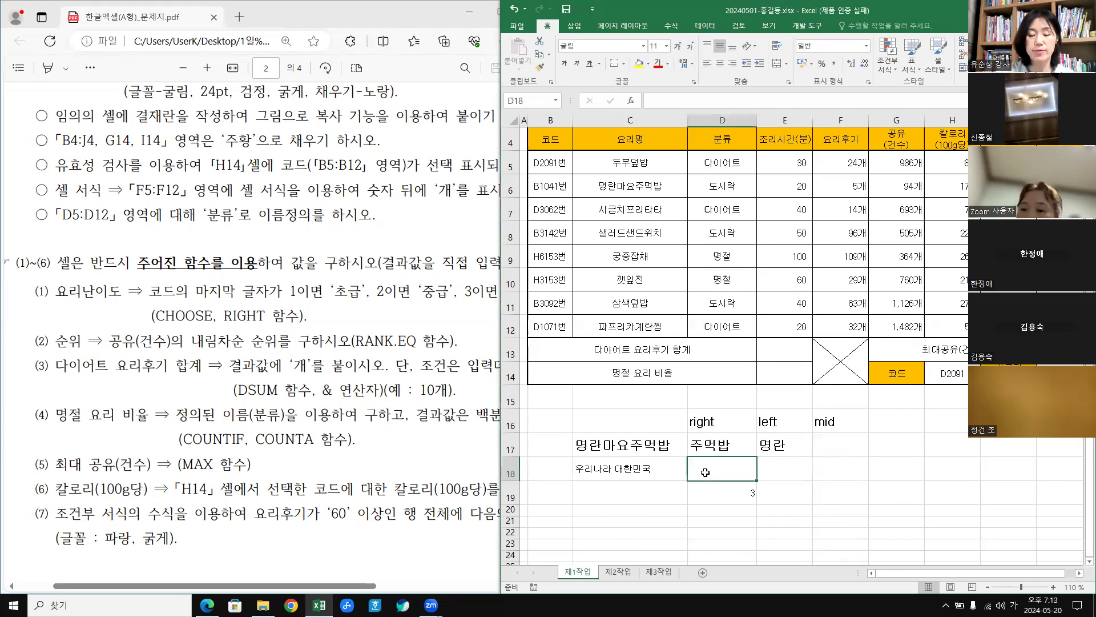
{"action": "type", "text": "대"}
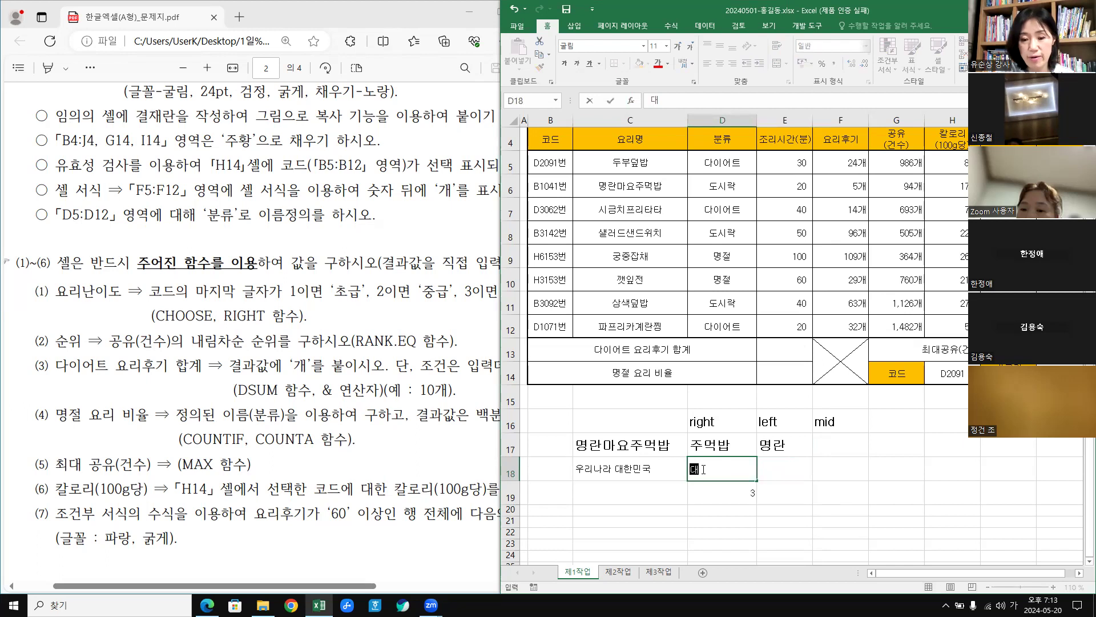
{"action": "type", "text": "한미ㄴ구ㄱ"}
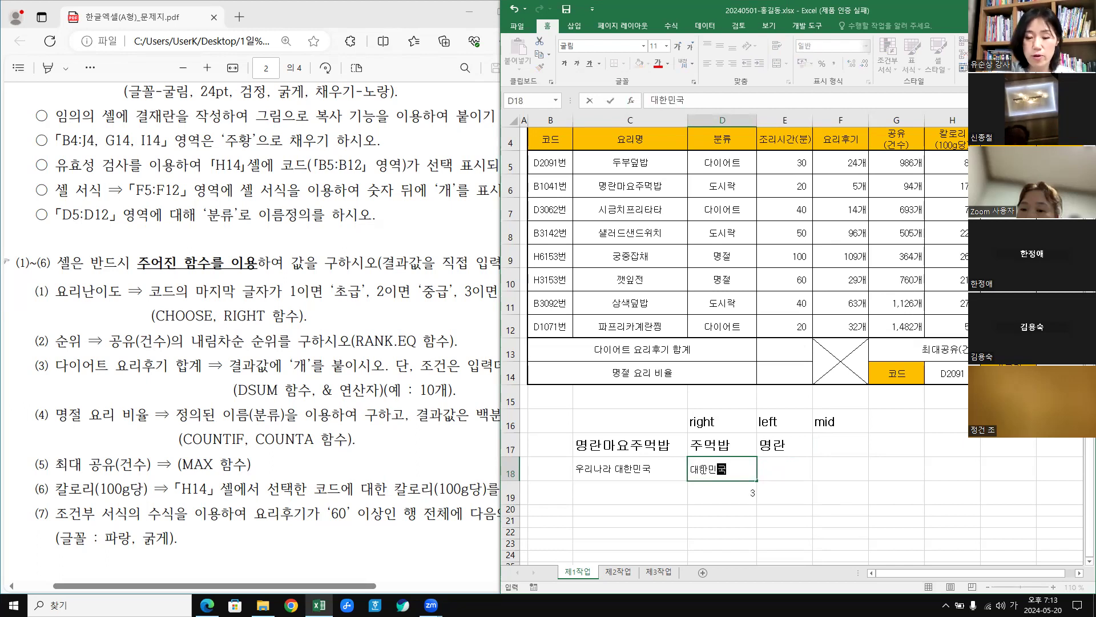
{"action": "left_click", "coordinate": [773, 466]}
{"action": "type", "text": "우리나라 대"}
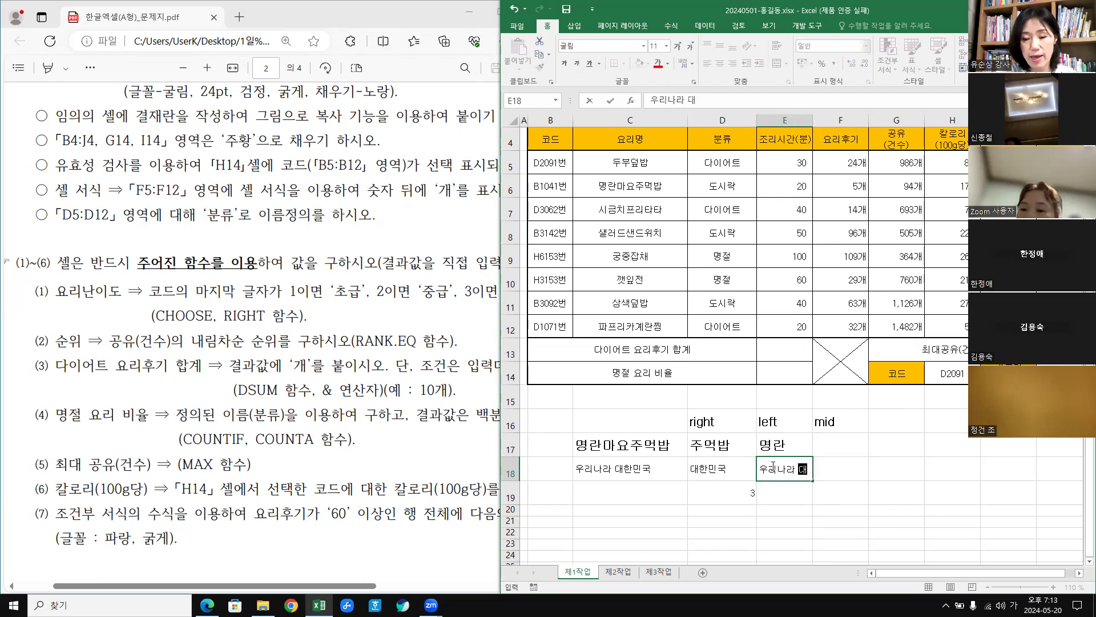
{"action": "key", "text": "Right"}
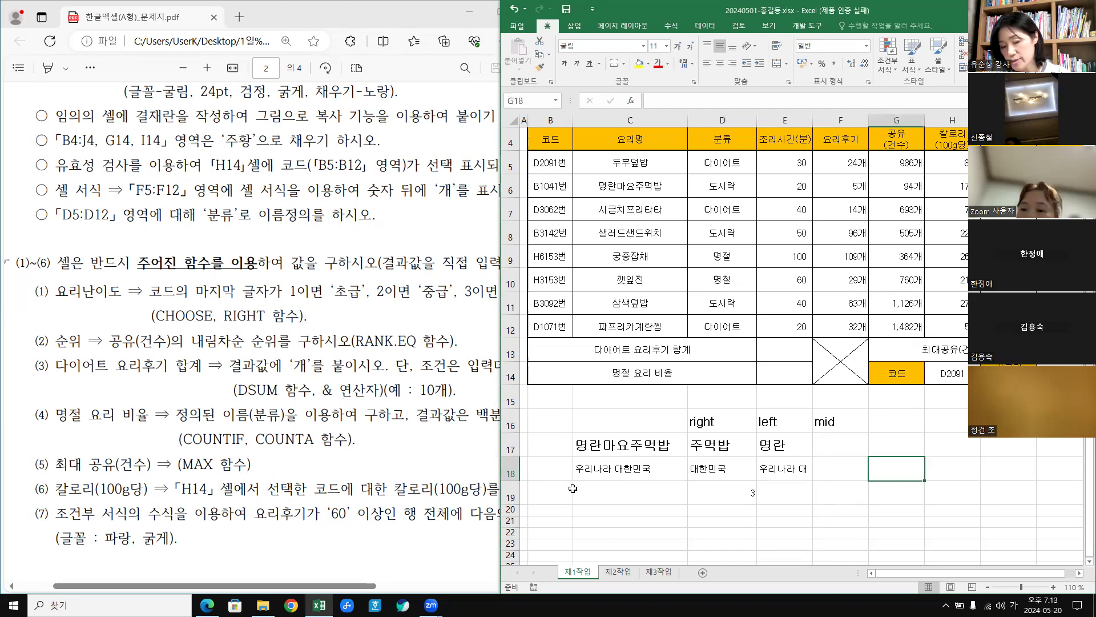
{"action": "left_click", "coordinate": [716, 469]}
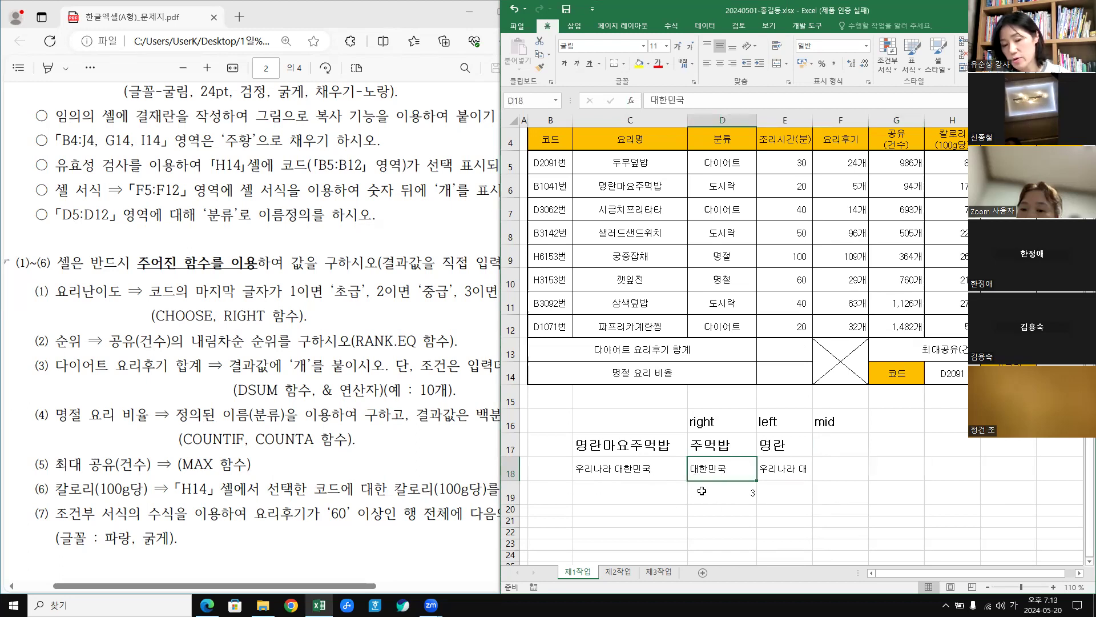
{"action": "left_click", "coordinate": [786, 472]}
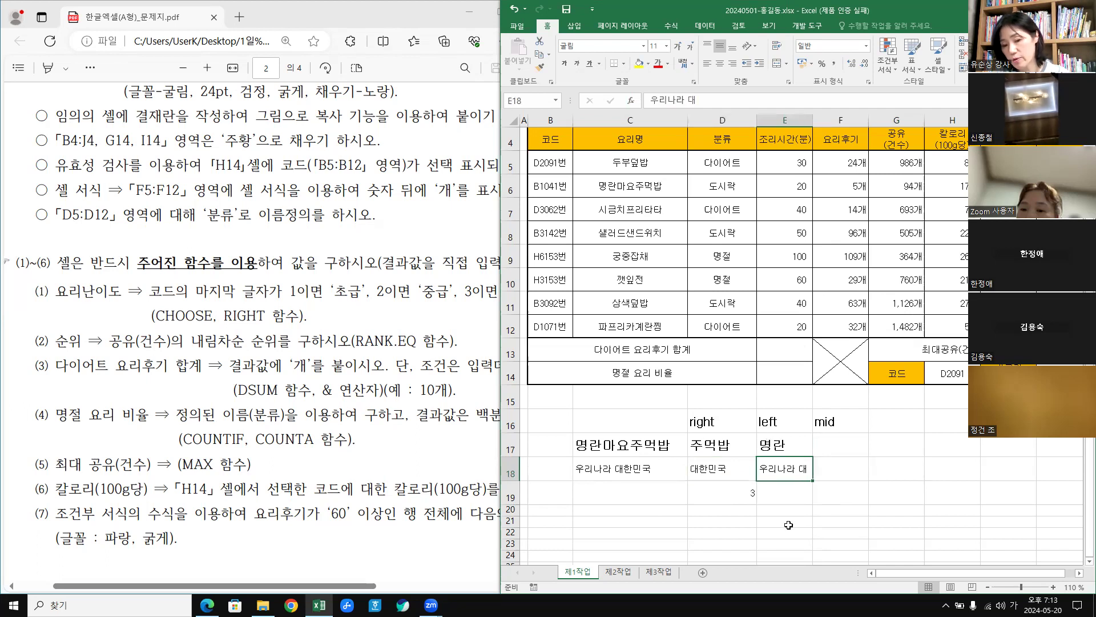
{"action": "left_click", "coordinate": [722, 470]}
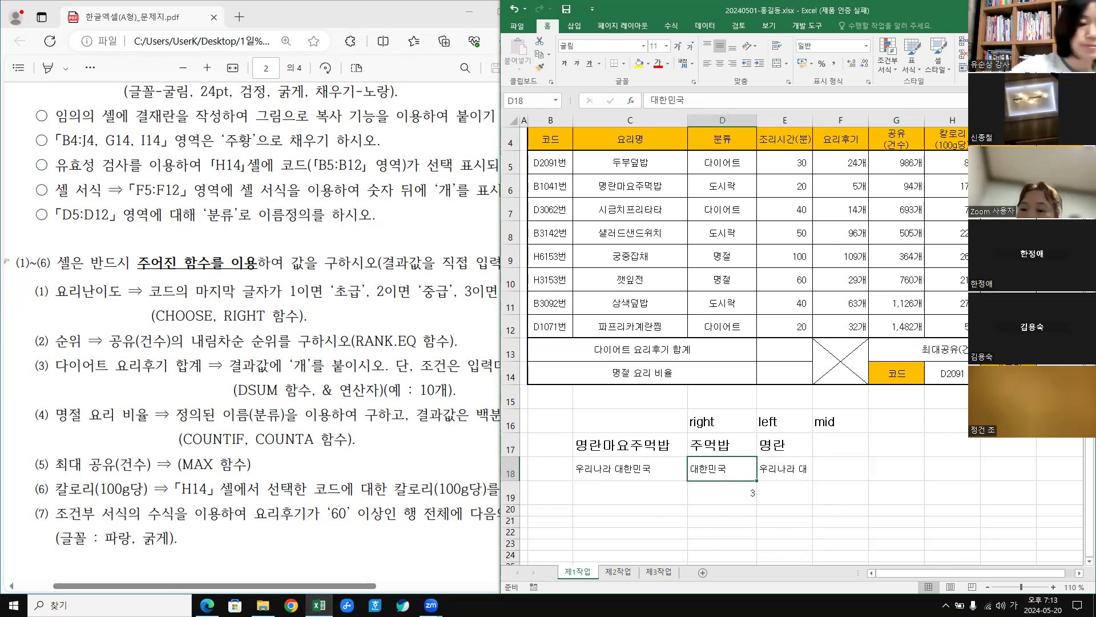
{"action": "mouse_move", "coordinate": [319, 605]}
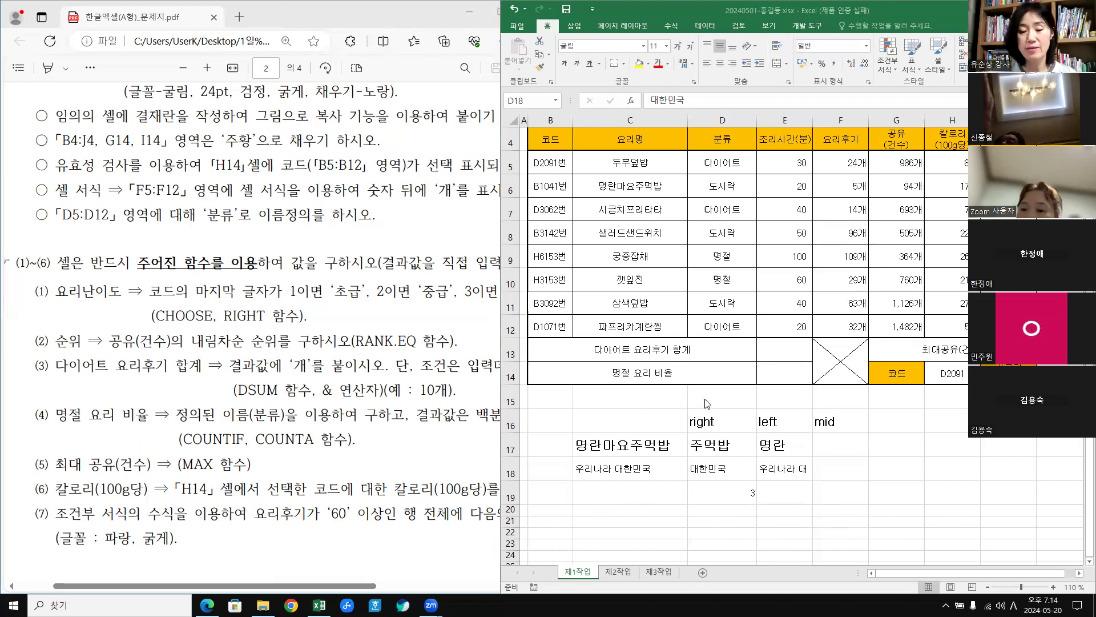
Clear D18 and begin a RIGHT formula there, opening its function arguments dialog.
{"action": "left_click", "coordinate": [706, 472]}
{"action": "key", "text": "Delete"}
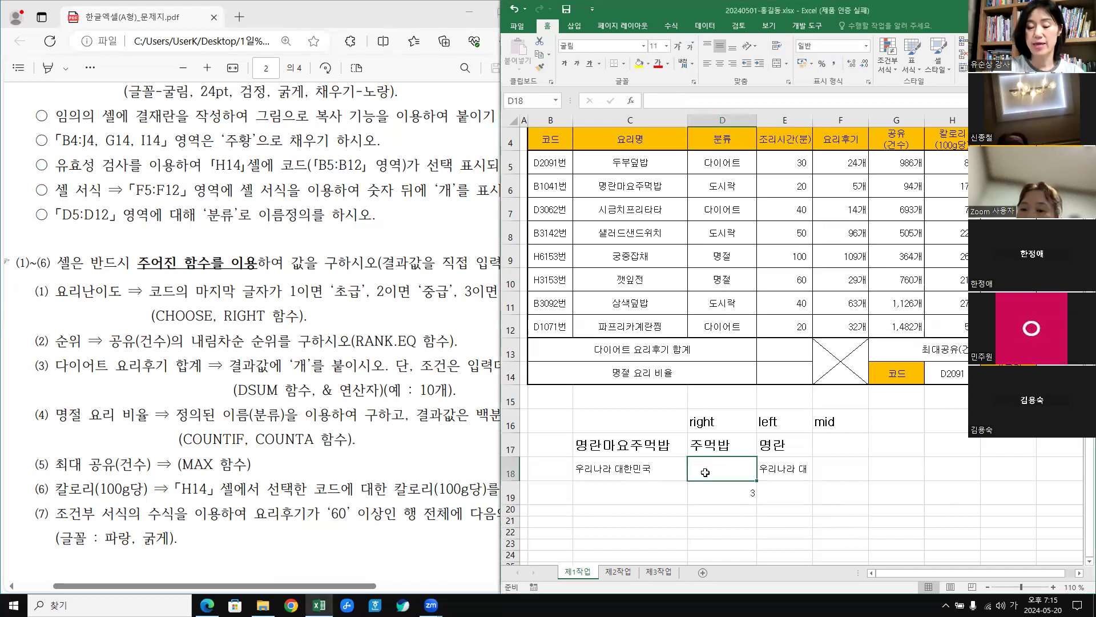
{"action": "type", "text": "=가"}
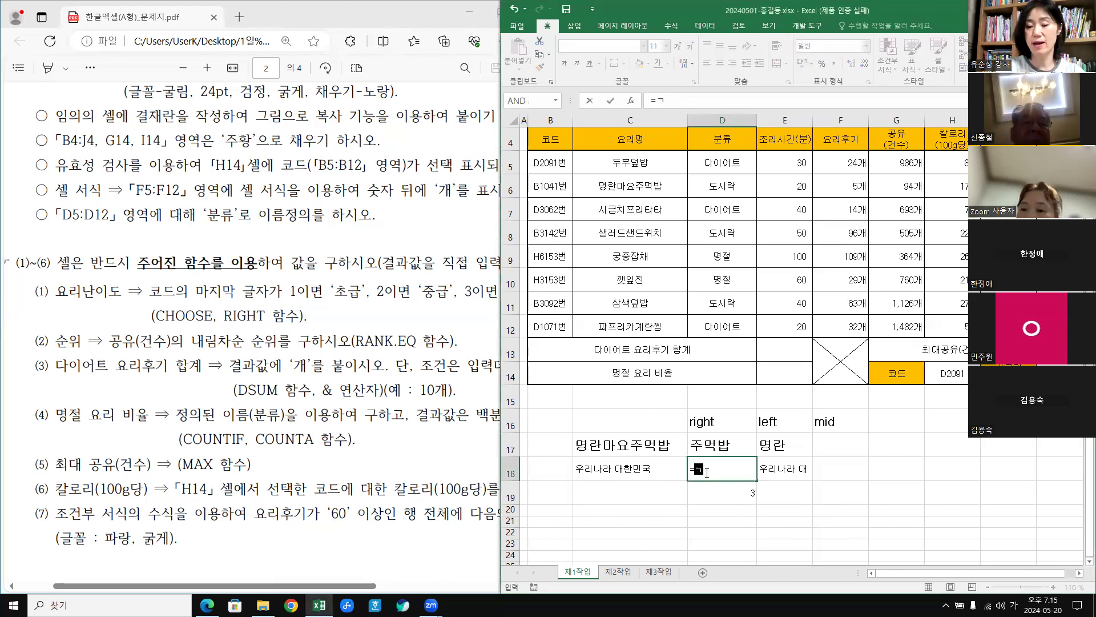
{"action": "key", "text": "BackSpace"}
{"action": "key", "text": "BackSpace"}
{"action": "key", "text": "Hangul"}
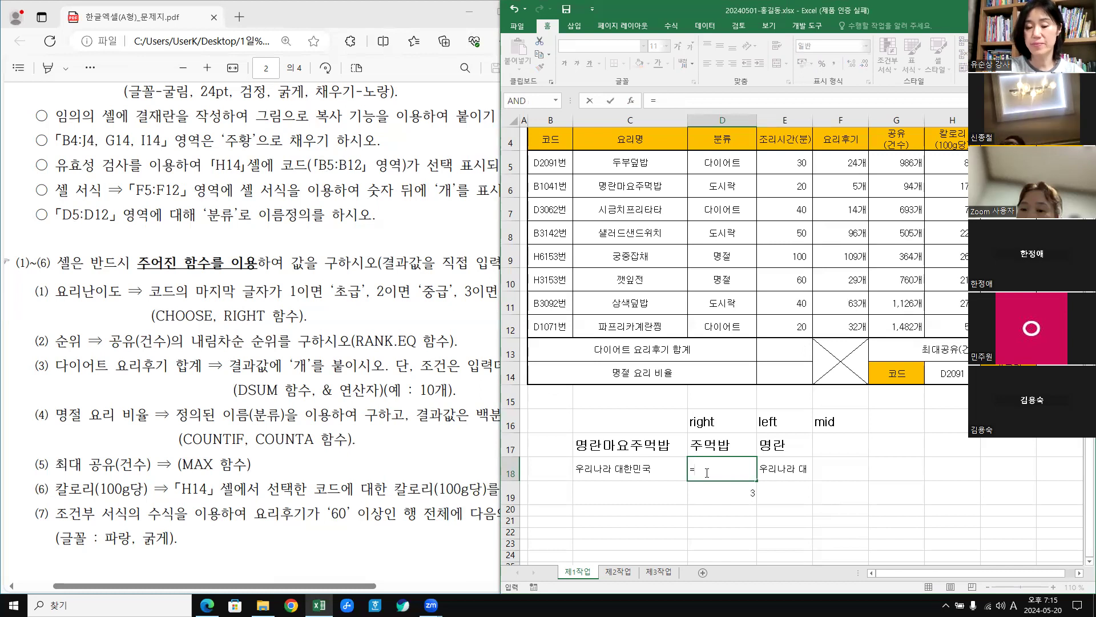
{"action": "type", "text": "righ"}
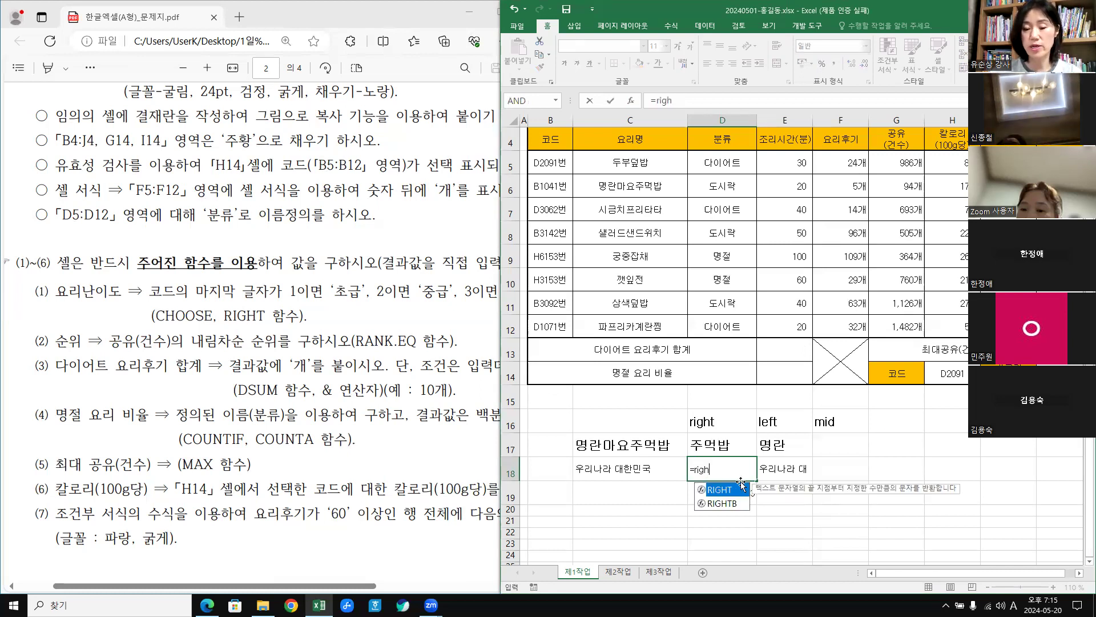
{"action": "double_click", "coordinate": [721, 490]}
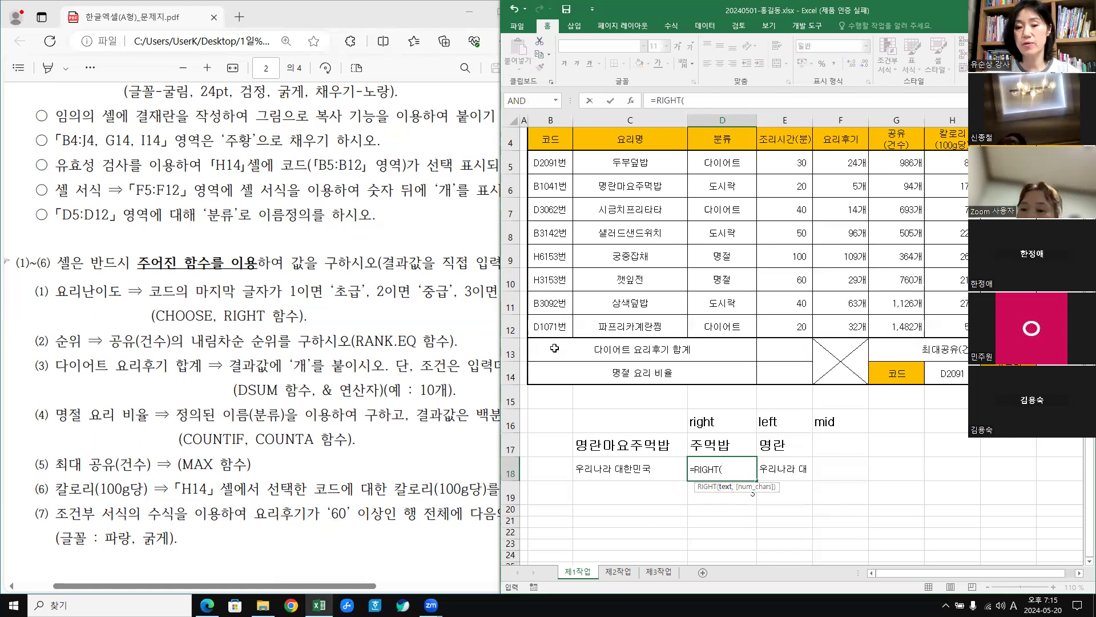
{"action": "left_click", "coordinate": [631, 101]}
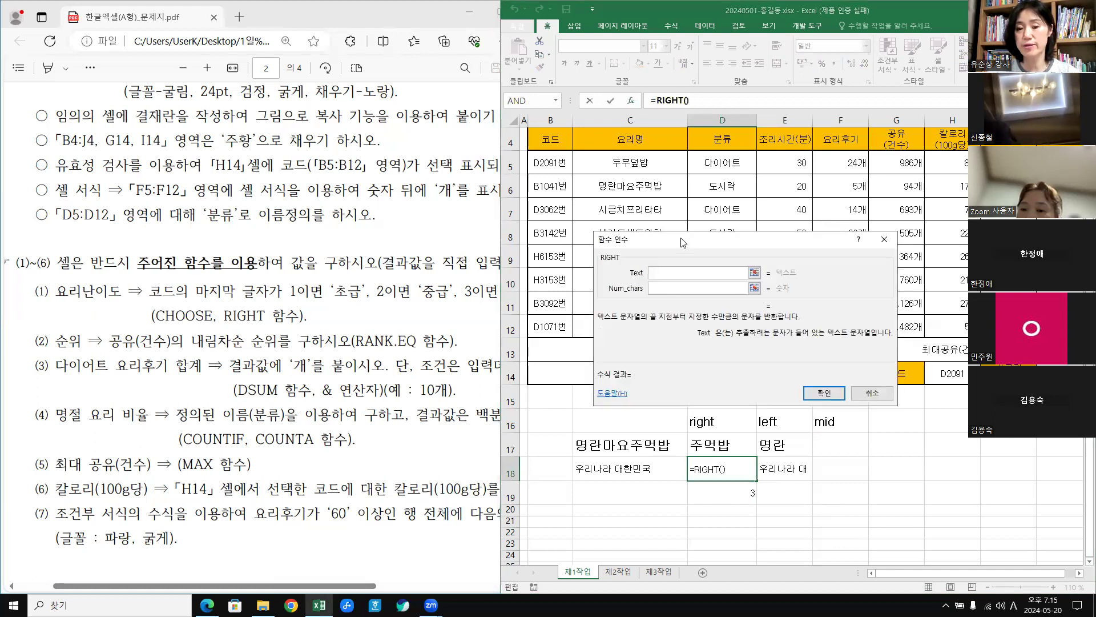
Set the RIGHT function's Text argument to C18 and Num_chars to 4, and confirm the formula in D18.
{"action": "left_click_drag", "start_coordinate": [687, 247], "coordinate": [657, 290]}
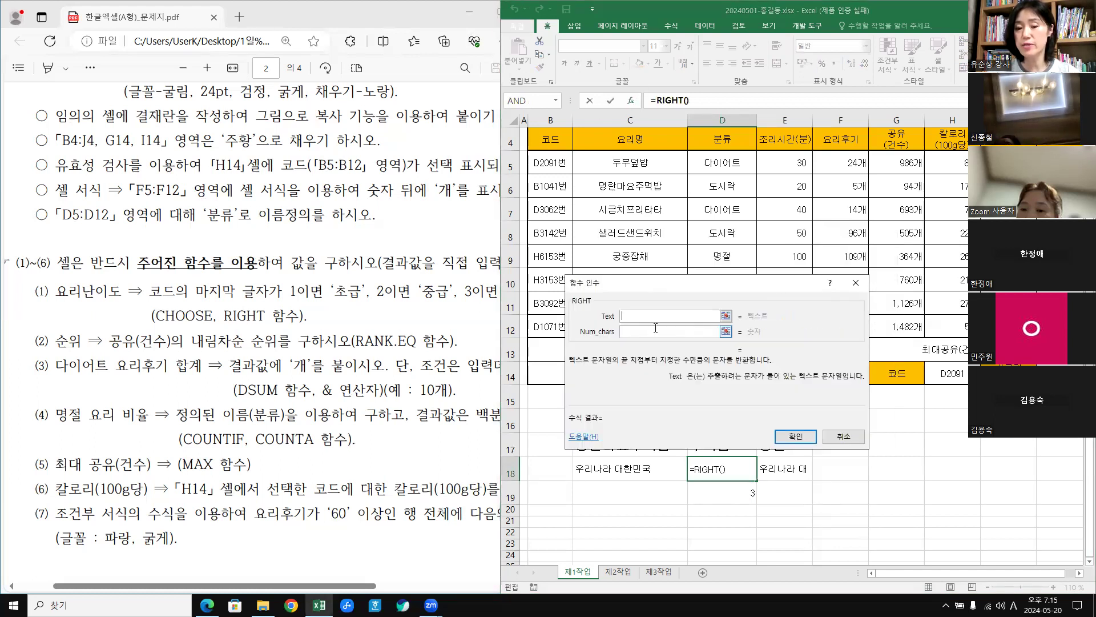
{"action": "left_click", "coordinate": [616, 472]}
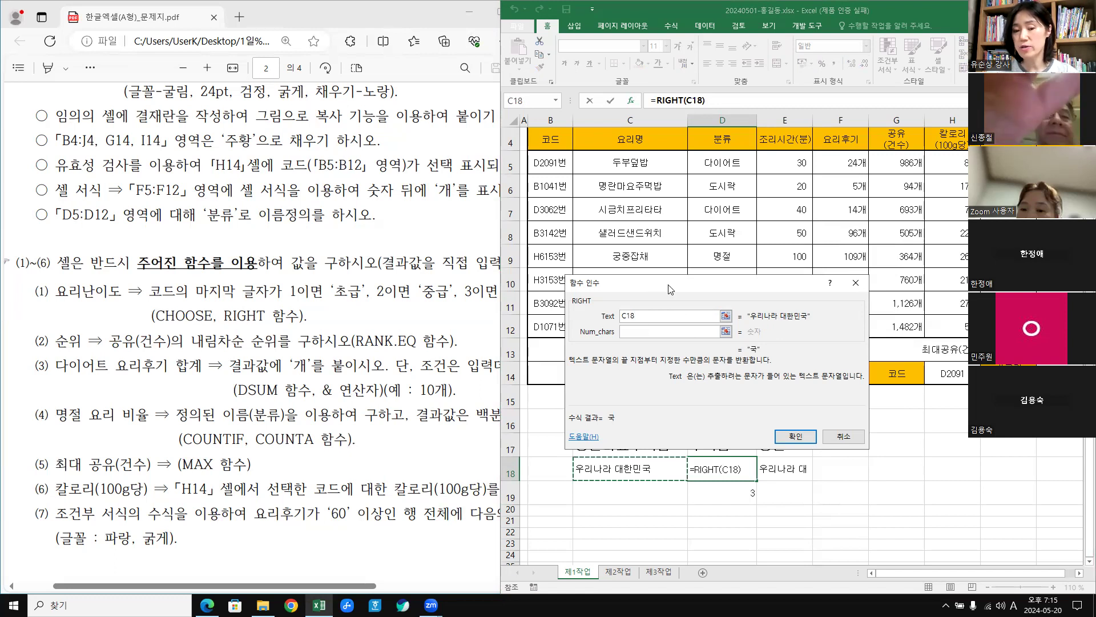
{"action": "left_click_drag", "start_coordinate": [672, 288], "coordinate": [701, 211]}
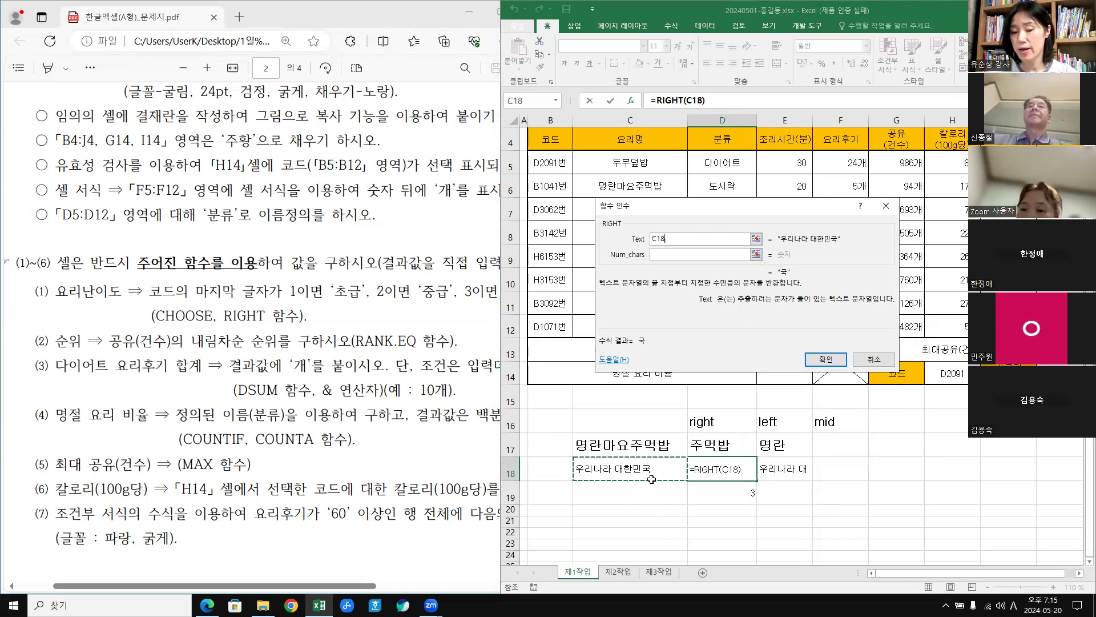
{"action": "left_click", "coordinate": [676, 254]}
{"action": "type", "text": "4"}
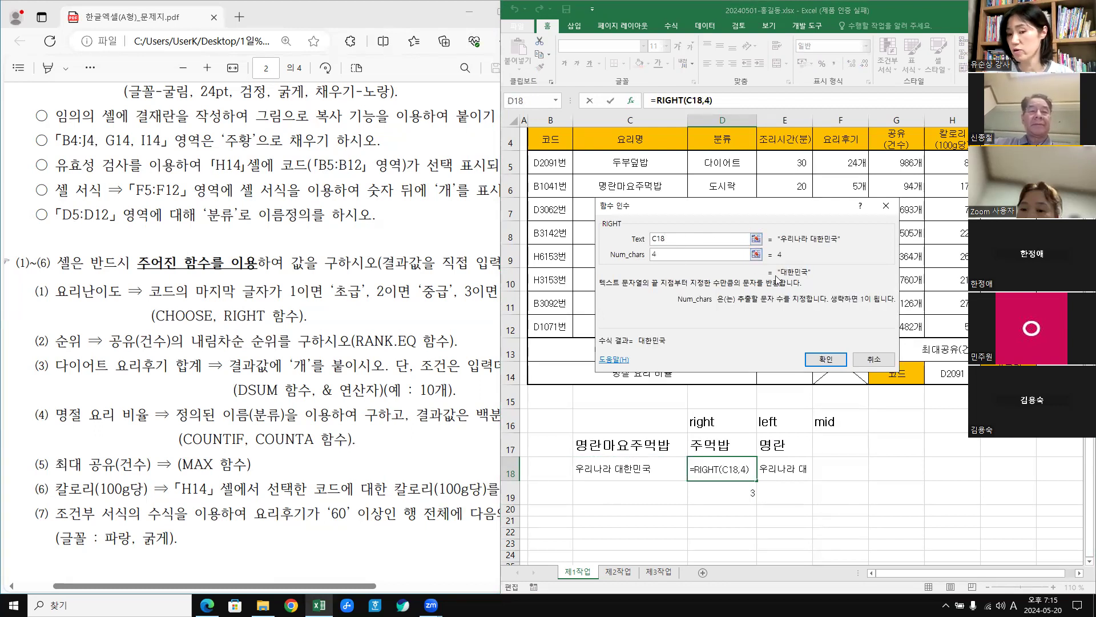
{"action": "left_click", "coordinate": [823, 361]}
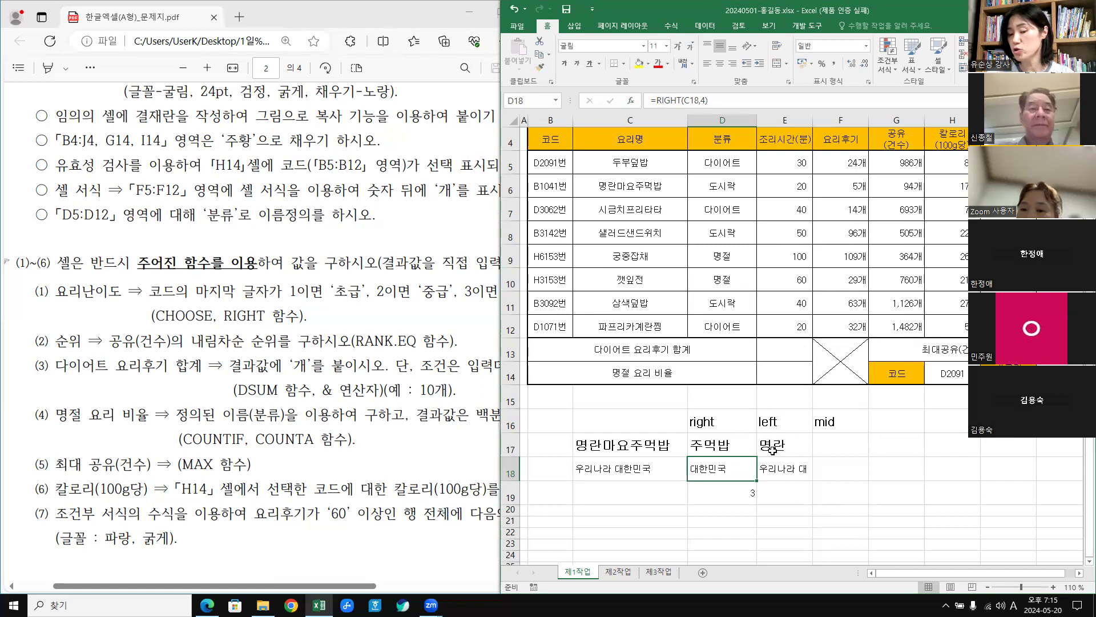
Replace the typed text in E18 with a LEFT formula and set its Text argument to C18 in the function arguments dialog.
{"action": "left_click", "coordinate": [781, 469]}
{"action": "type", "text": "="}
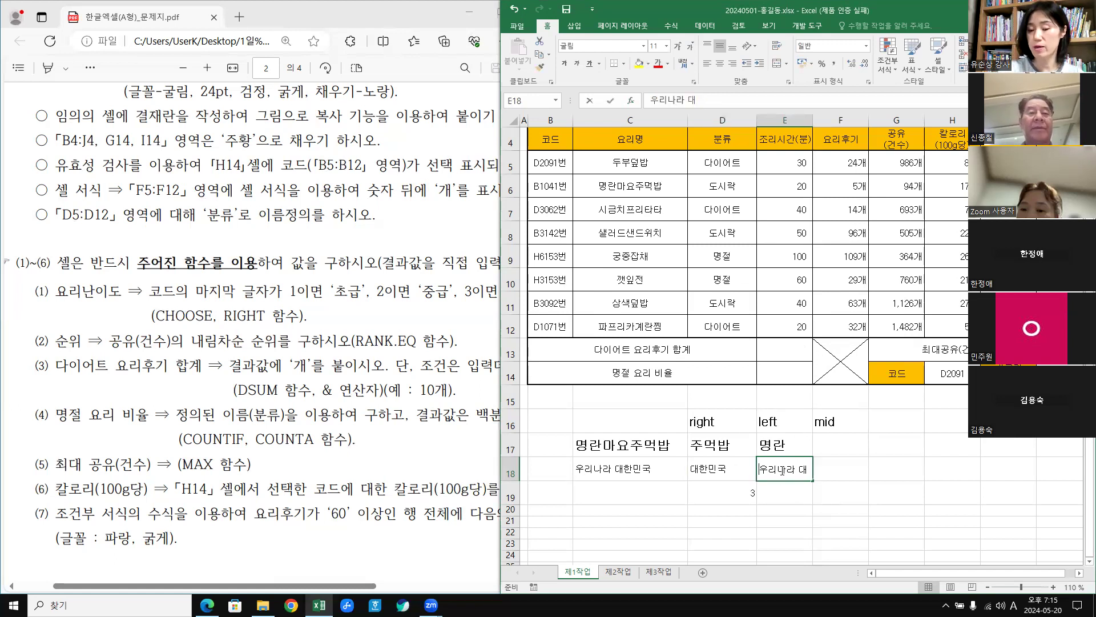
{"action": "type", "text": "l"}
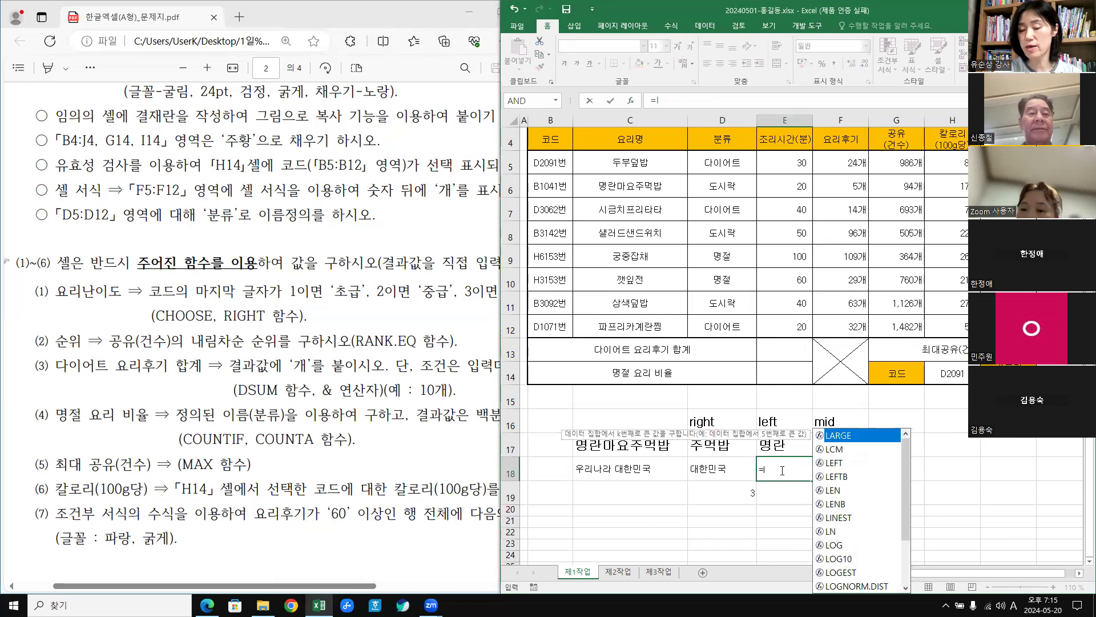
{"action": "type", "text": "eft"}
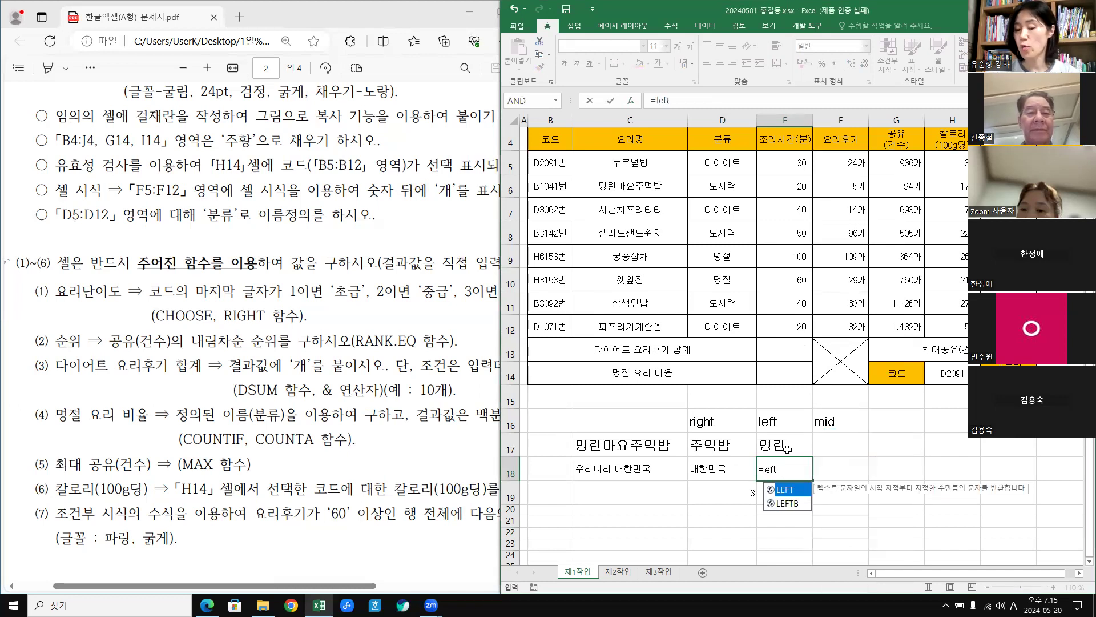
{"action": "double_click", "coordinate": [795, 489]}
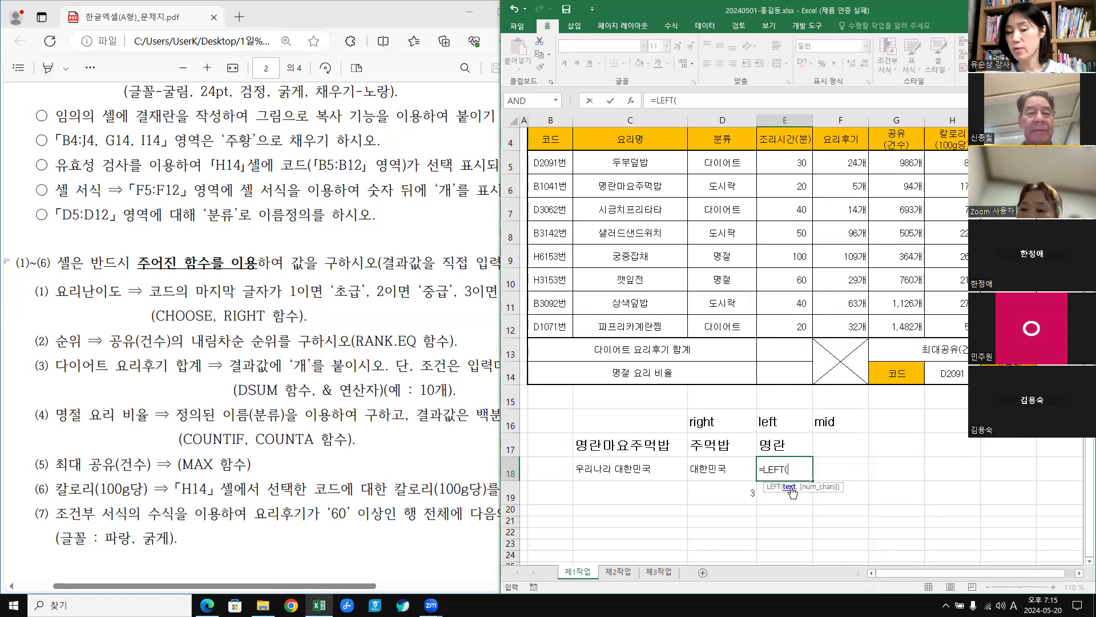
{"action": "left_click", "coordinate": [631, 101]}
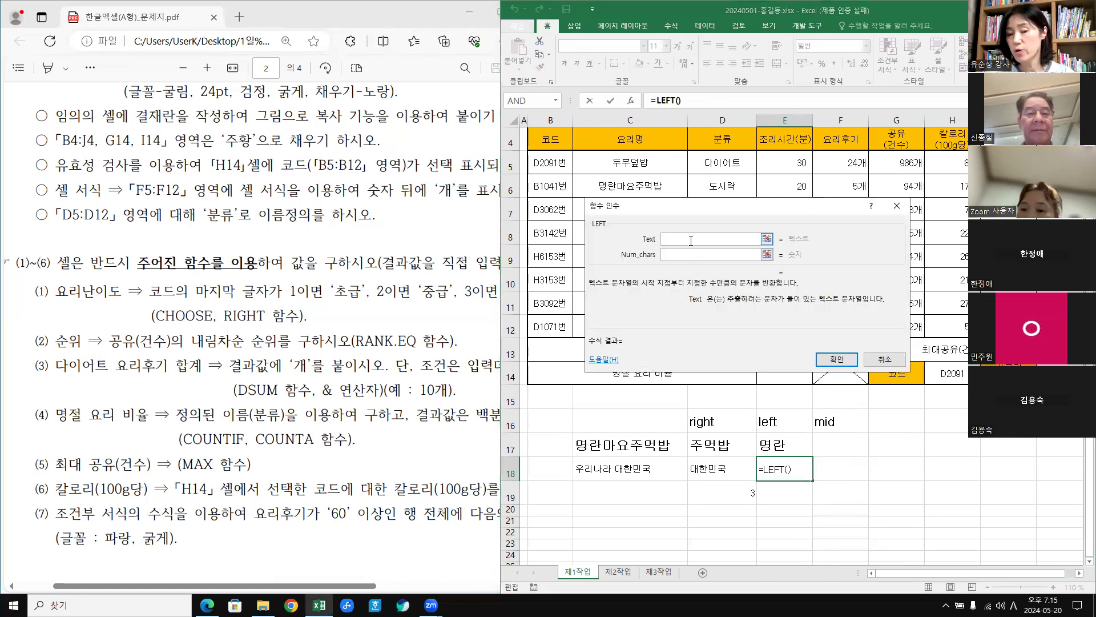
{"action": "left_click", "coordinate": [614, 471]}
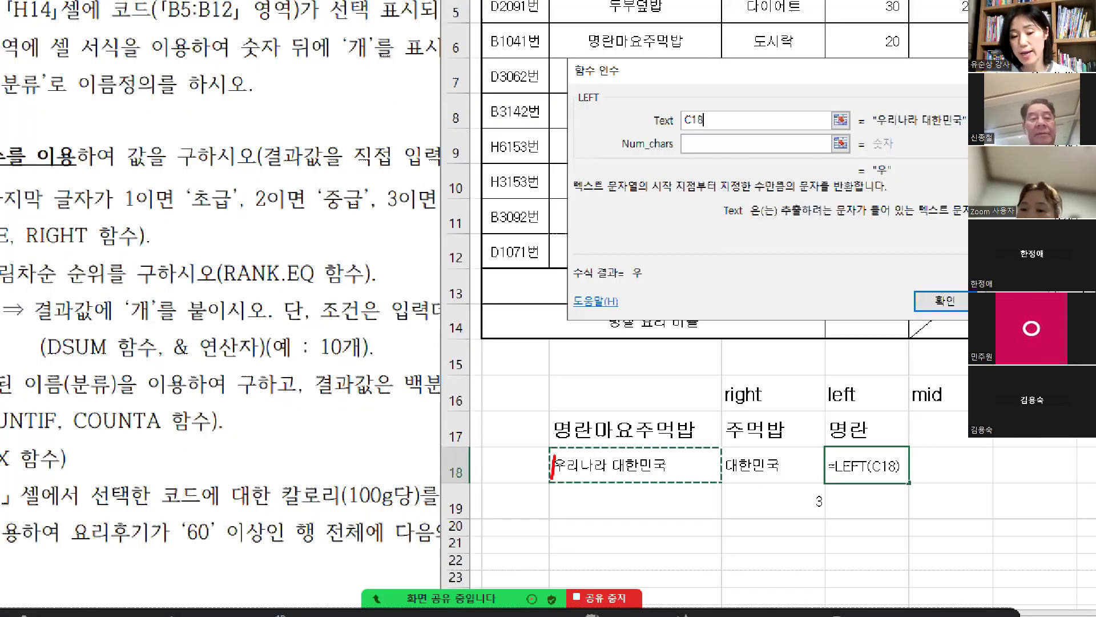
Mark off the first six characters of the phrase in C18, counting the space, with red pen strokes.
{"action": "mouse_move", "coordinate": [570, 454]}
{"action": "left_mouse_down"}
{"action": "mouse_move", "coordinate": [574, 484]}
{"action": "mouse_move", "coordinate": [600, 485]}
{"action": "left_mouse_up"}
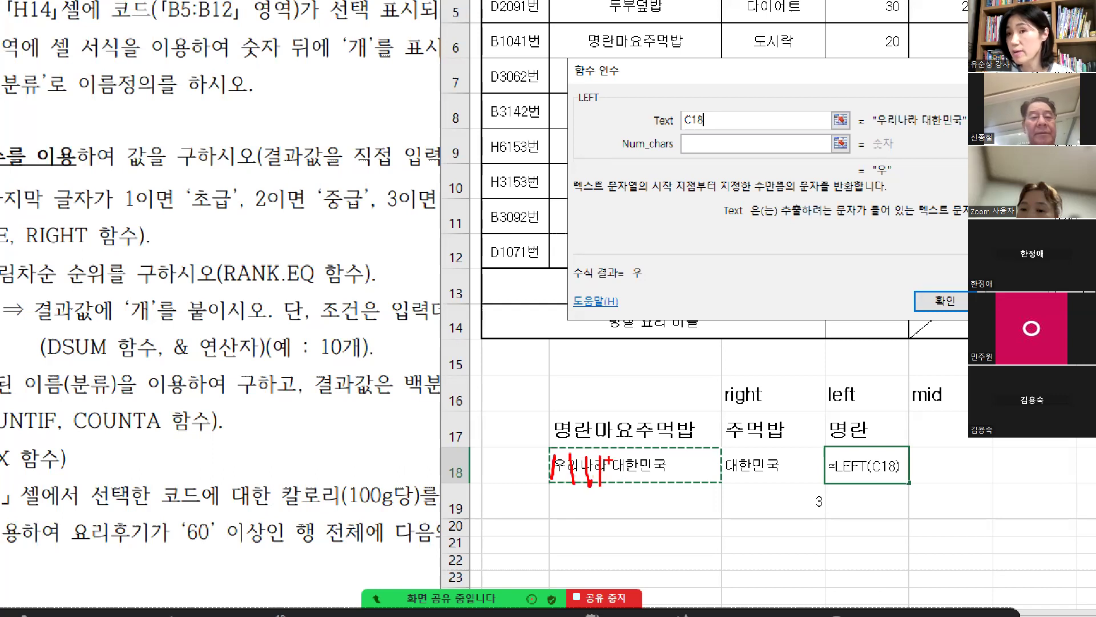
{"action": "mouse_move", "coordinate": [608, 457]}
{"action": "left_mouse_down"}
{"action": "mouse_move", "coordinate": [608, 481]}
{"action": "mouse_move", "coordinate": [620, 479]}
{"action": "left_mouse_up"}
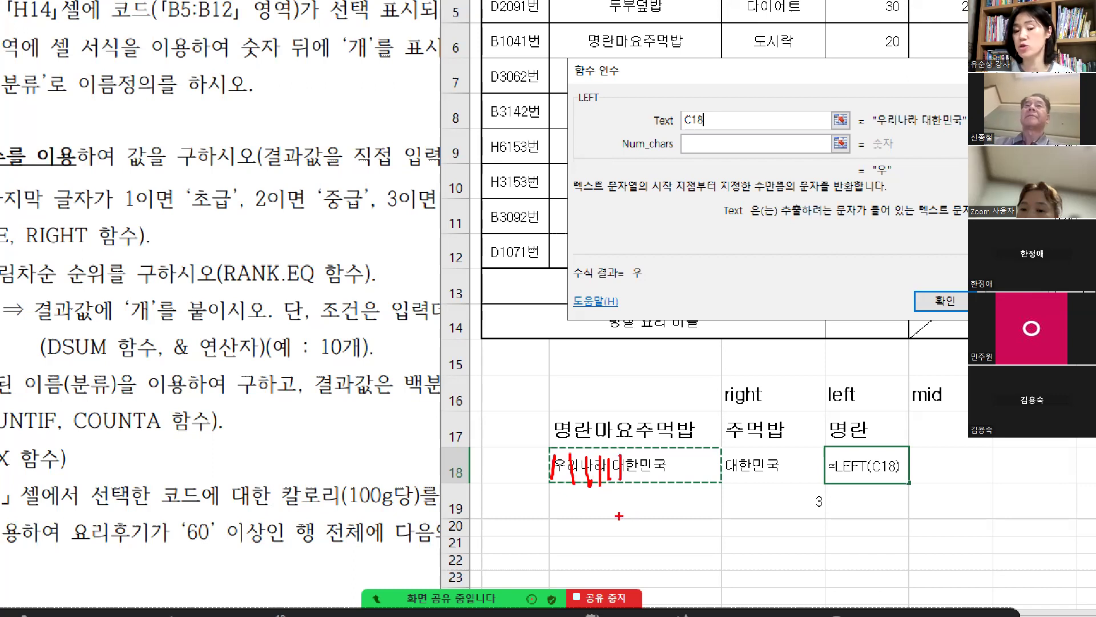
{"action": "mouse_move", "coordinate": [550, 480]}
{"action": "left_mouse_down"}
{"action": "mouse_move", "coordinate": [603, 495]}
{"action": "mouse_move", "coordinate": [622, 477]}
{"action": "left_mouse_up"}
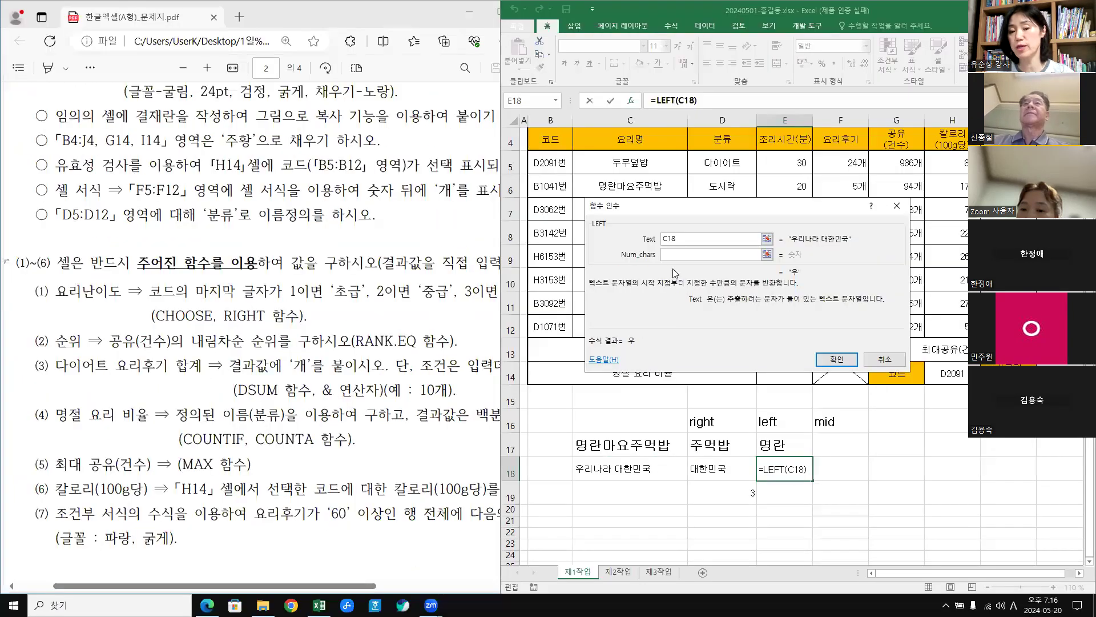
Set the LEFT function's Num_chars argument to 6 and confirm the formula in E18.
{"action": "left_click", "coordinate": [707, 144]}
{"action": "type", "text": "6"}
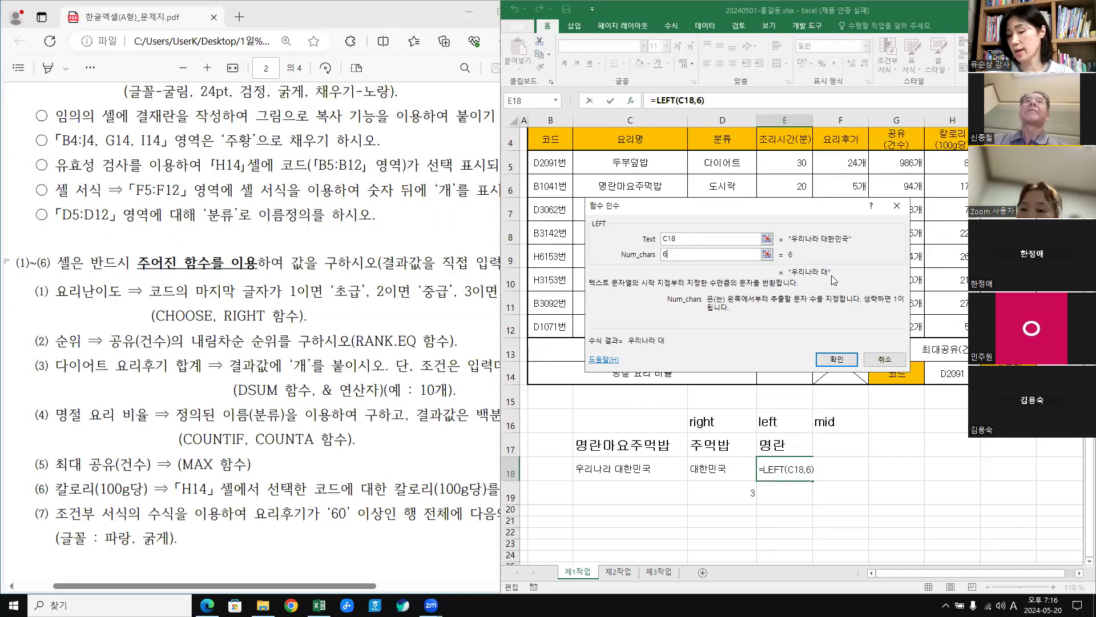
{"action": "left_click", "coordinate": [843, 360]}
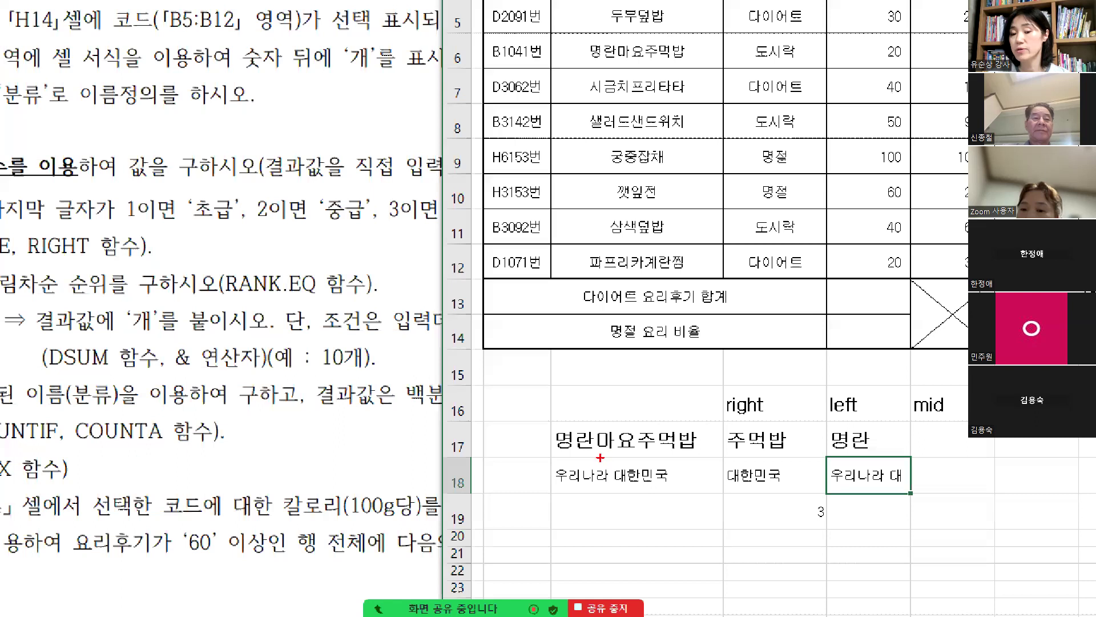
Circle 마요 in C17 with the red pen, mark the characters up to it, and write 3, 2 above.
{"action": "mouse_move", "coordinate": [609, 454]}
{"action": "left_mouse_down"}
{"action": "mouse_move", "coordinate": [603, 423]}
{"action": "mouse_move", "coordinate": [635, 431]}
{"action": "mouse_move", "coordinate": [613, 455]}
{"action": "left_mouse_up"}
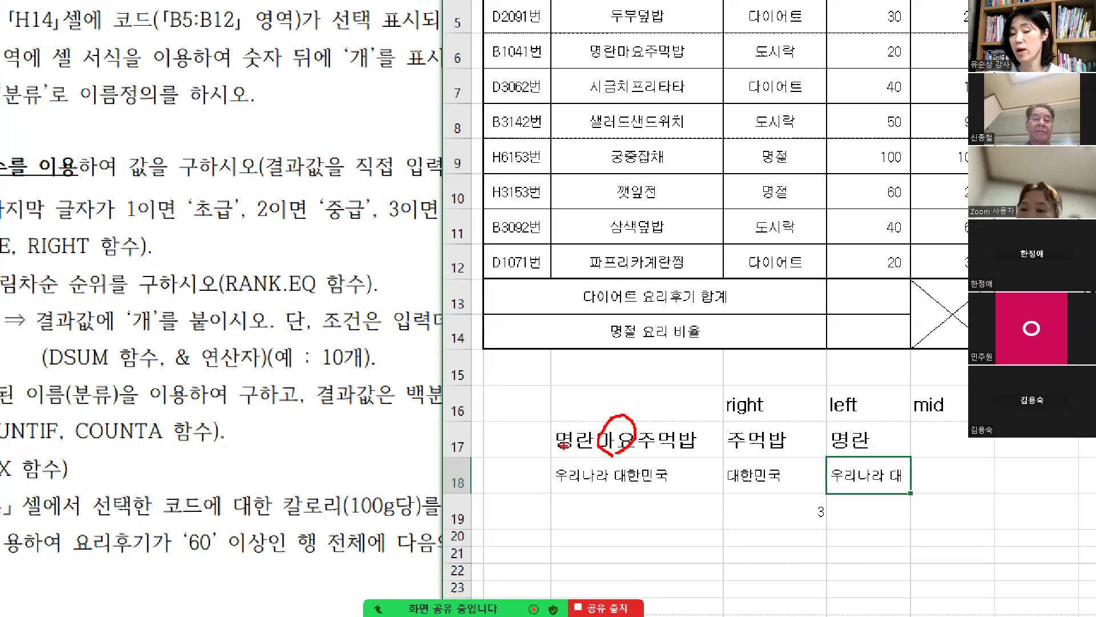
{"action": "mouse_move", "coordinate": [577, 436]}
{"action": "left_mouse_down"}
{"action": "mouse_move", "coordinate": [579, 455]}
{"action": "mouse_move", "coordinate": [593, 436]}
{"action": "mouse_move", "coordinate": [608, 458]}
{"action": "left_mouse_up"}
{"action": "left_click_drag", "start_coordinate": [594, 372], "coordinate": [597, 402]}
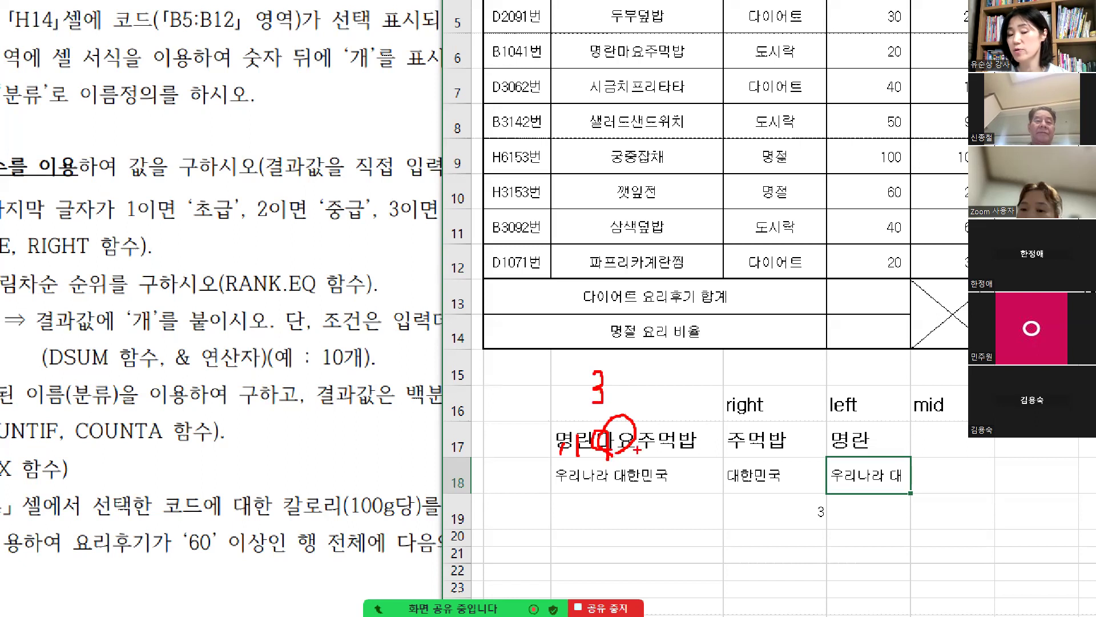
{"action": "left_click_drag", "start_coordinate": [603, 432], "coordinate": [627, 468]}
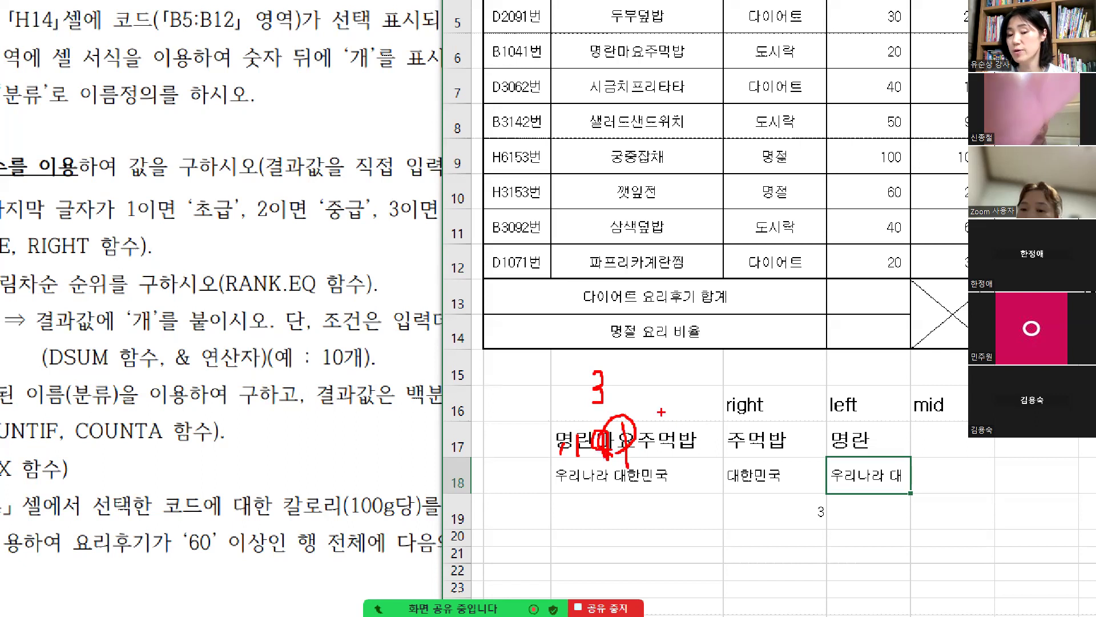
{"action": "mouse_move", "coordinate": [618, 392]}
{"action": "left_mouse_down"}
{"action": "mouse_move", "coordinate": [618, 409]}
{"action": "mouse_move", "coordinate": [658, 379]}
{"action": "mouse_move", "coordinate": [677, 394]}
{"action": "left_mouse_up"}
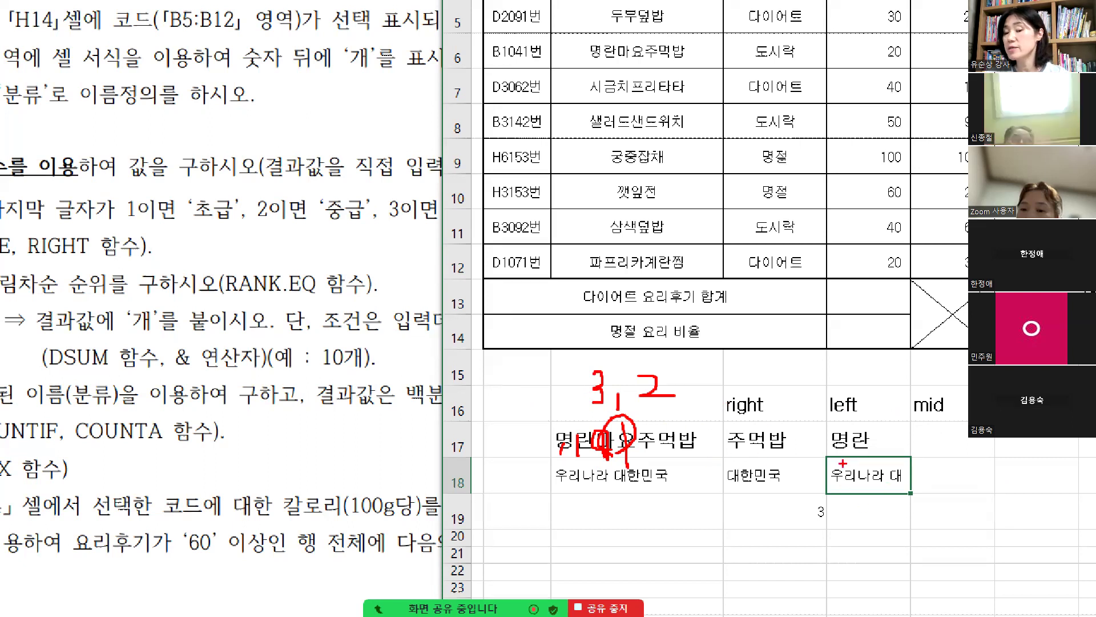
{"action": "mouse_move", "coordinate": [950, 425]}
{"action": "left_mouse_down"}
{"action": "mouse_move", "coordinate": [922, 378]}
{"action": "mouse_move", "coordinate": [942, 426]}
{"action": "left_mouse_up"}
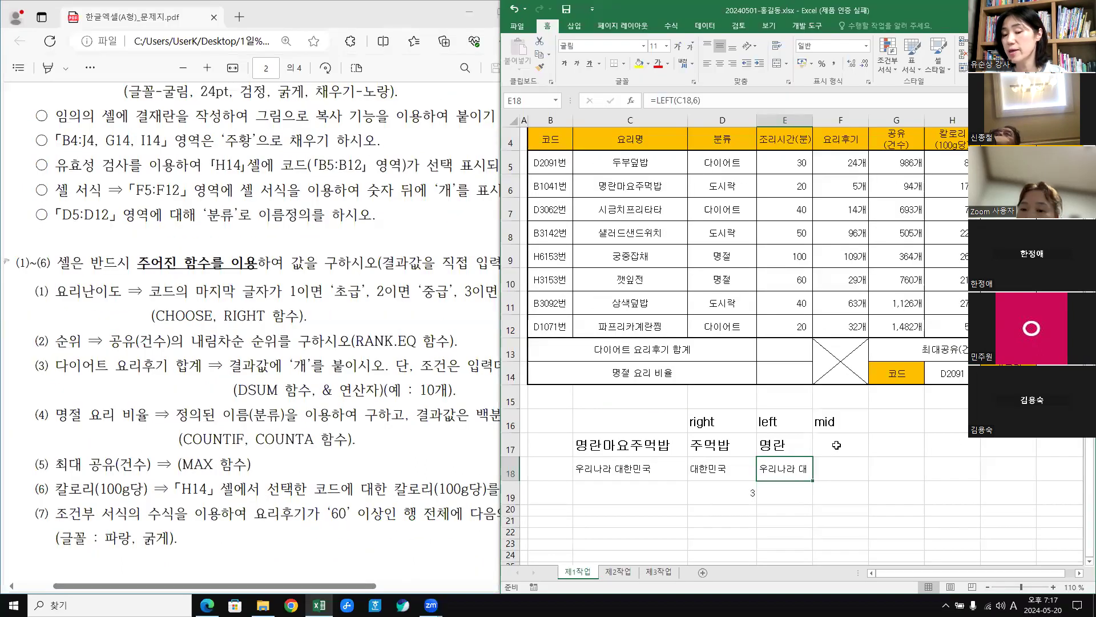
Begin a MID formula in F17 and set its Text argument to C17 in the function arguments dialog.
{"action": "left_click", "coordinate": [946, 439]}
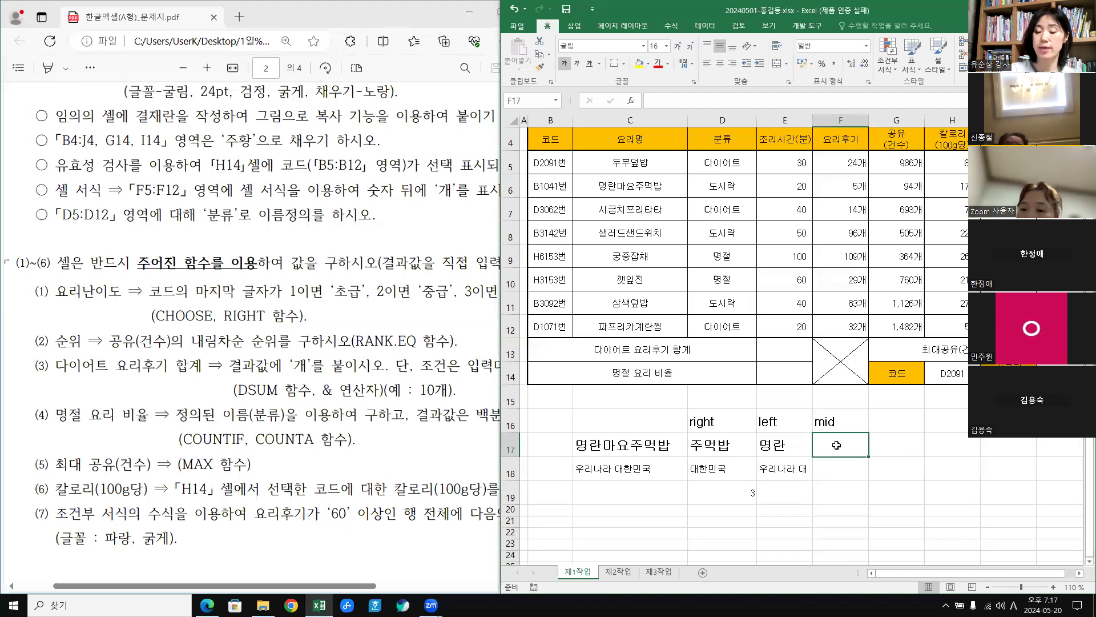
{"action": "type", "text": "="}
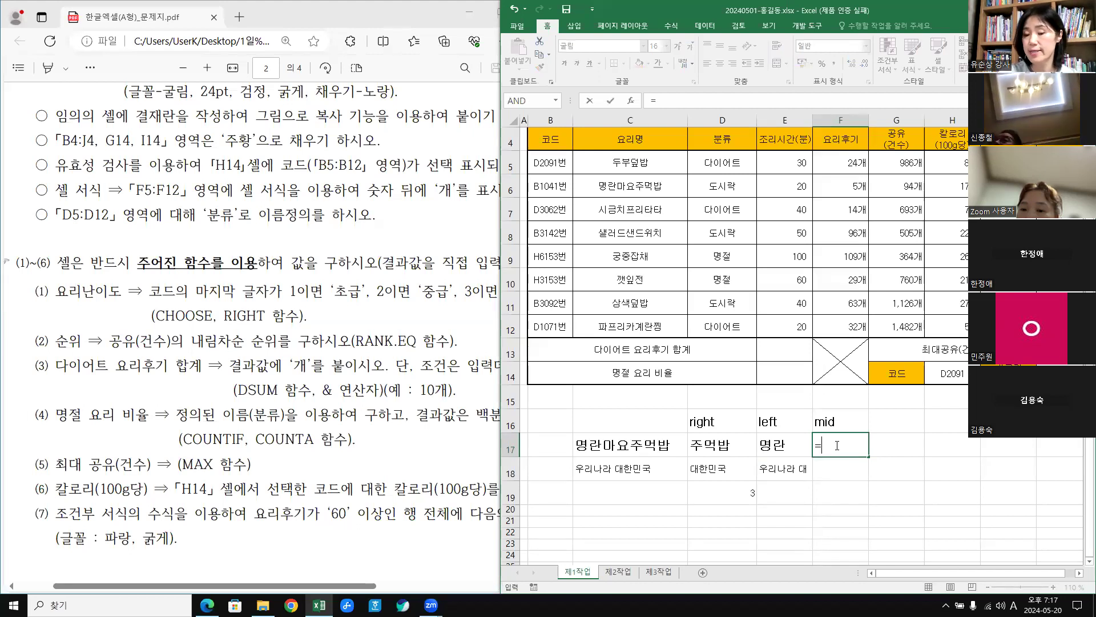
{"action": "type", "text": "mi"}
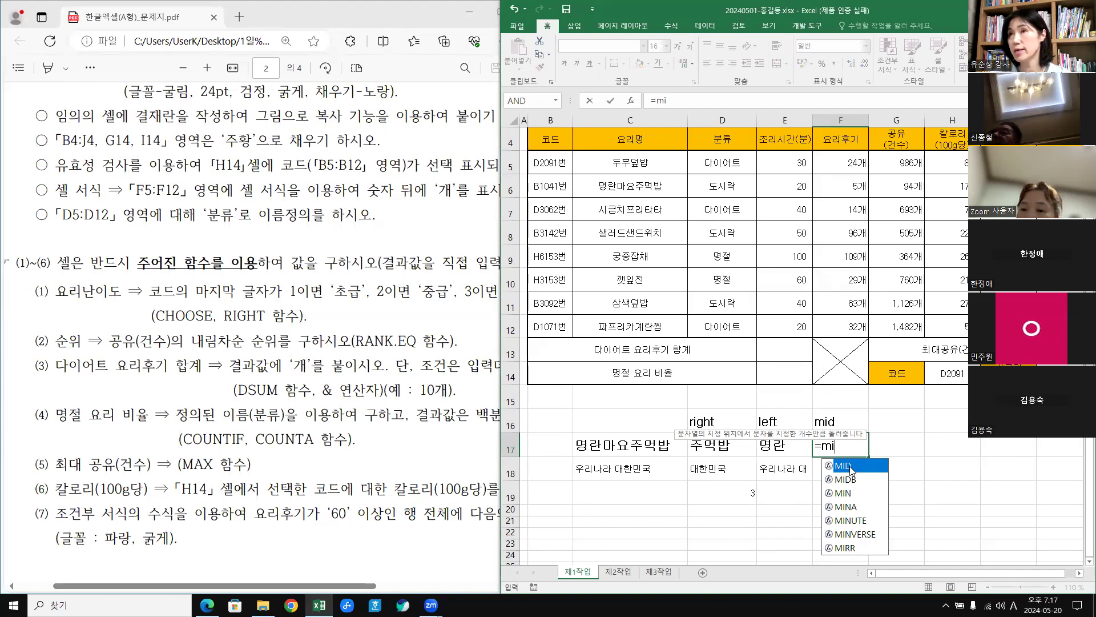
{"action": "double_click", "coordinate": [851, 470]}
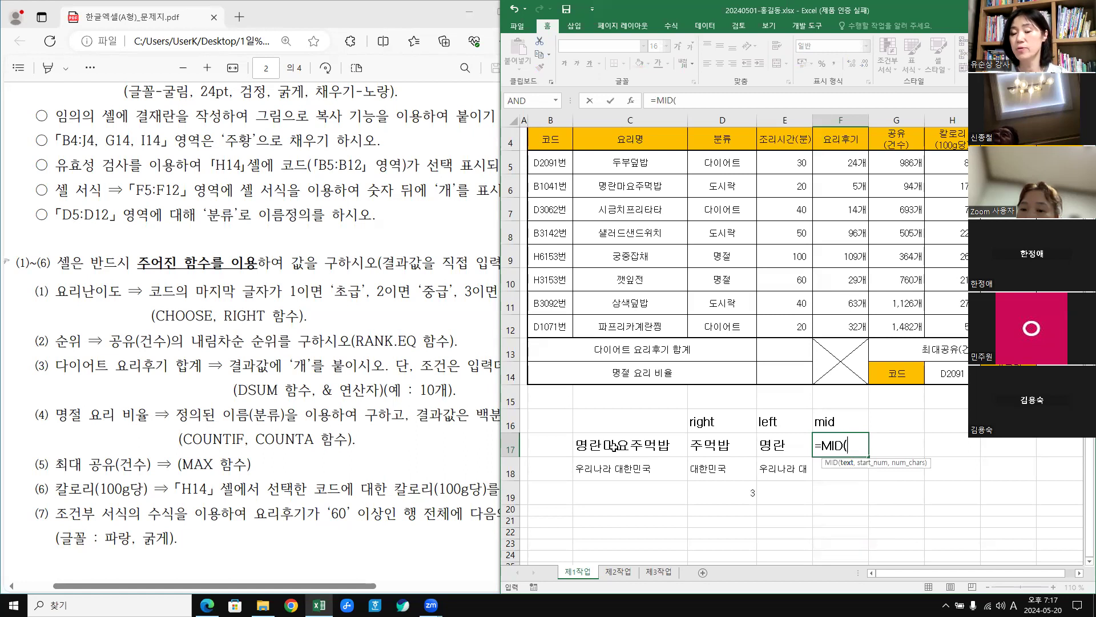
{"action": "left_click", "coordinate": [631, 101]}
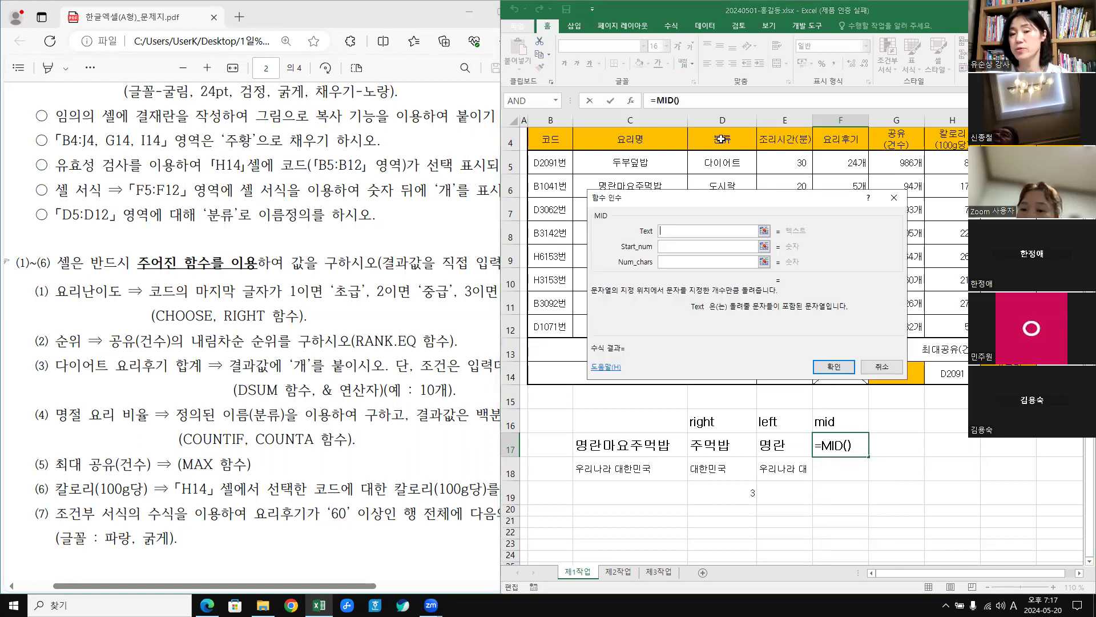
{"action": "left_click_drag", "start_coordinate": [712, 201], "coordinate": [848, 183]}
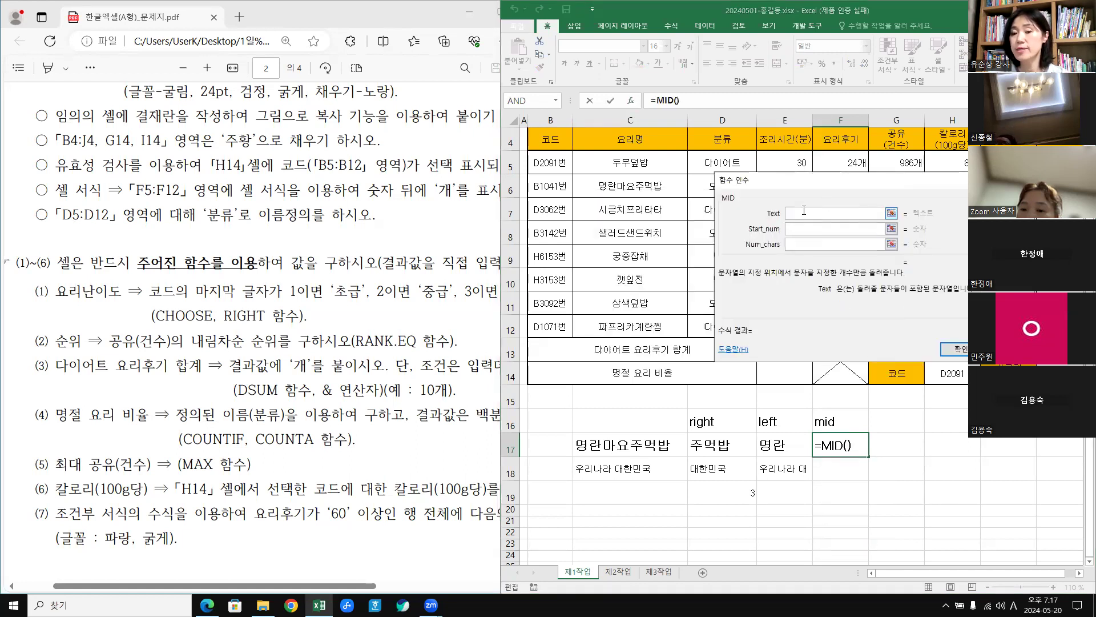
{"action": "left_click", "coordinate": [613, 444]}
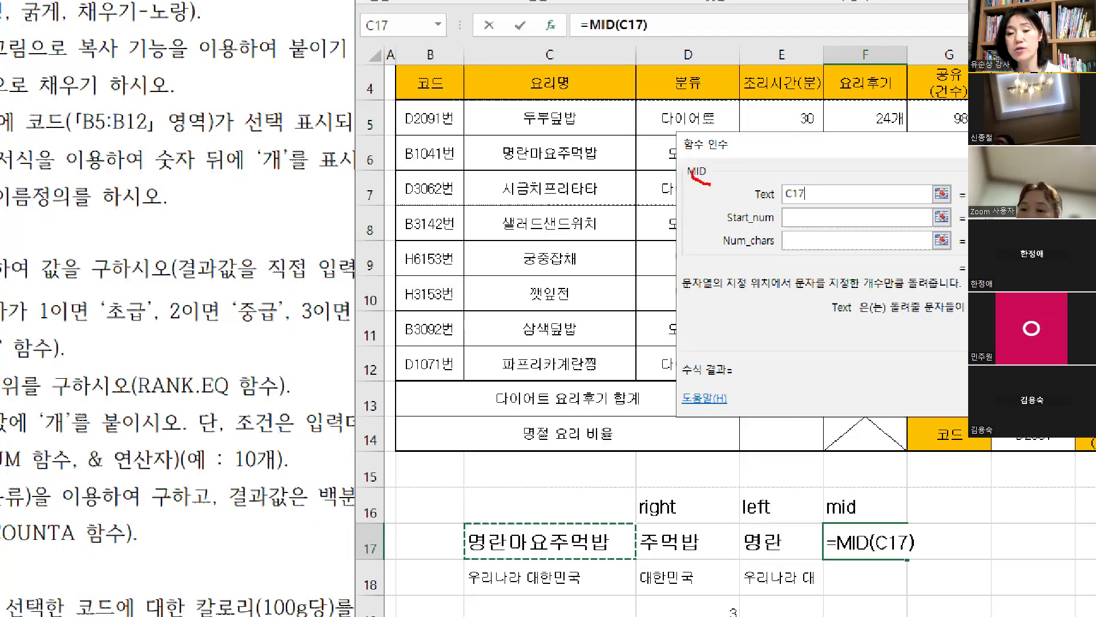
Circle the MID function name and underline the Start_num argument in the dialog with the red pen.
{"action": "left_click_drag", "start_coordinate": [693, 173], "coordinate": [702, 184]}
{"action": "mouse_move", "coordinate": [727, 227]}
{"action": "left_mouse_down"}
{"action": "mouse_move", "coordinate": [775, 226]}
{"action": "mouse_move", "coordinate": [741, 222]}
{"action": "left_mouse_up"}
{"action": "left_click_drag", "start_coordinate": [737, 217], "coordinate": [736, 227]}
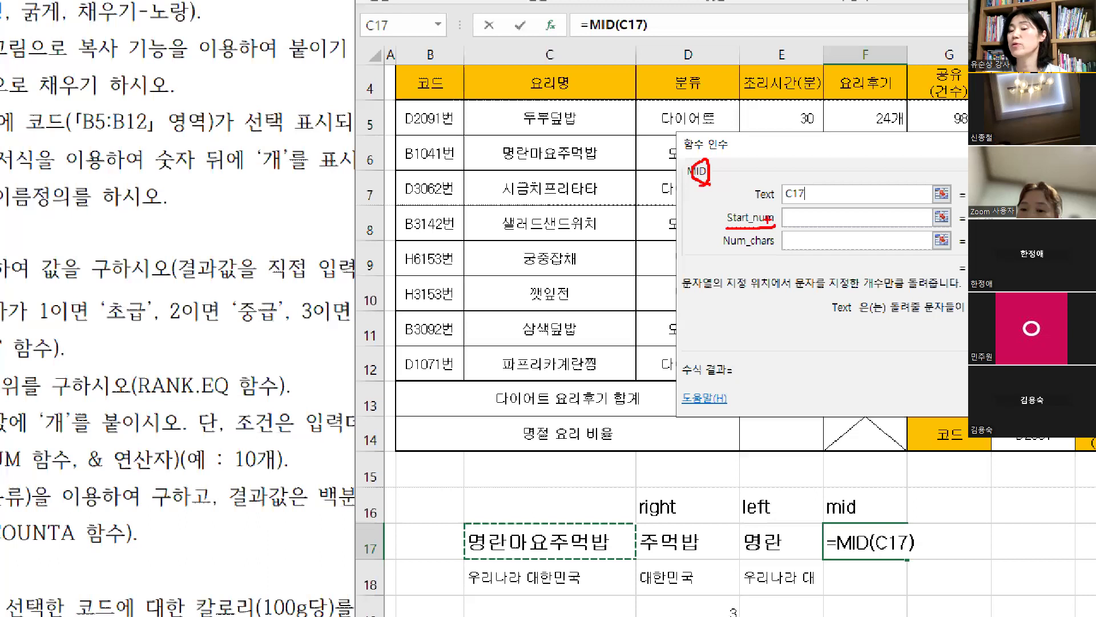
Underline Num_chars with the red pen, and set Start_num to 3 and Num_chars to 2 for the MID formula in F17.
{"action": "mouse_move", "coordinate": [721, 251]}
{"action": "left_mouse_down"}
{"action": "mouse_move", "coordinate": [771, 253]}
{"action": "mouse_move", "coordinate": [771, 232]}
{"action": "left_mouse_up"}
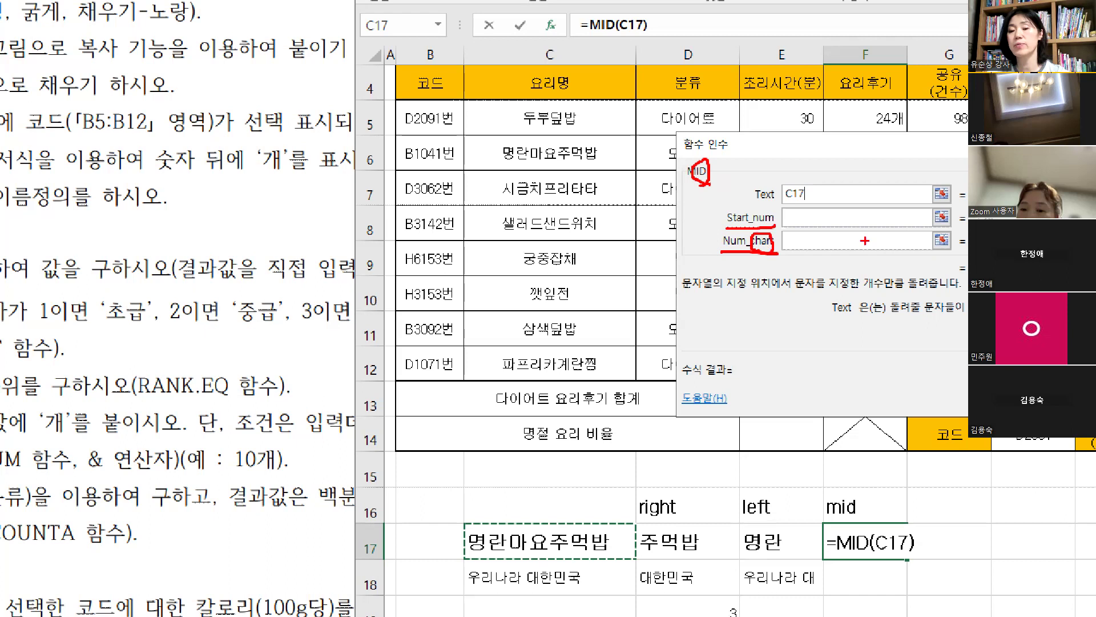
{"action": "key", "text": "Escape"}
{"action": "left_click", "coordinate": [804, 230]}
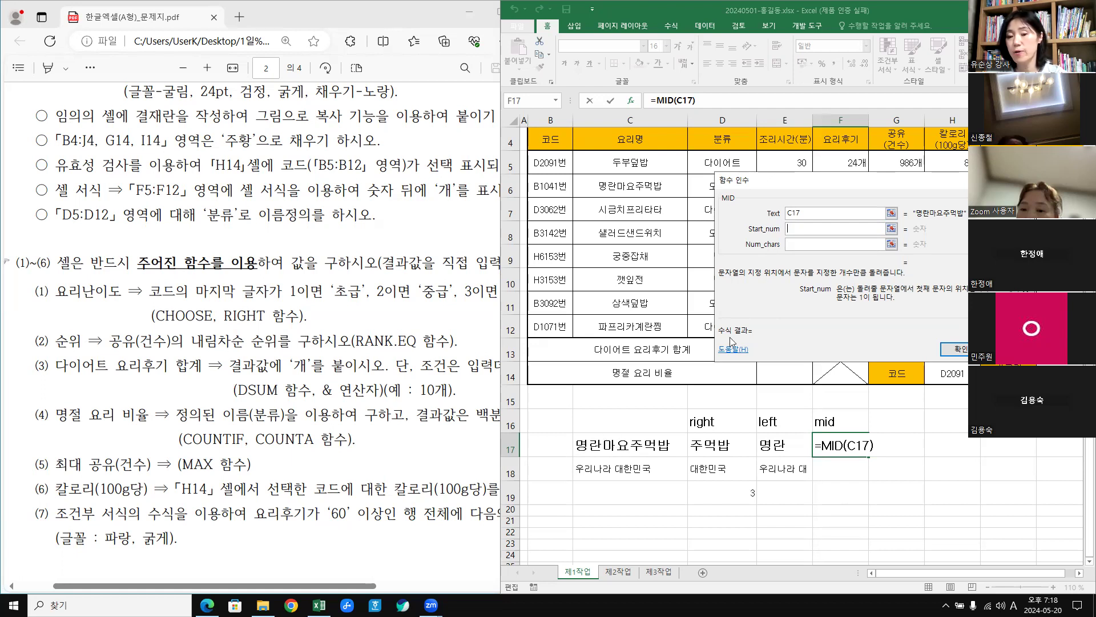
{"action": "type", "text": "3"}
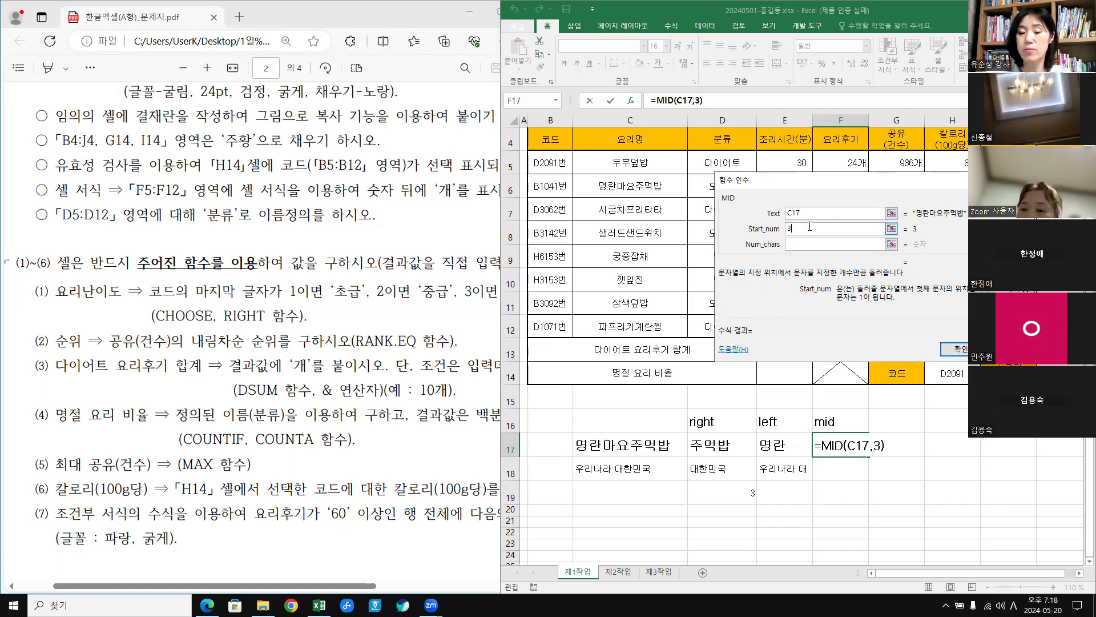
{"action": "left_click", "coordinate": [808, 241]}
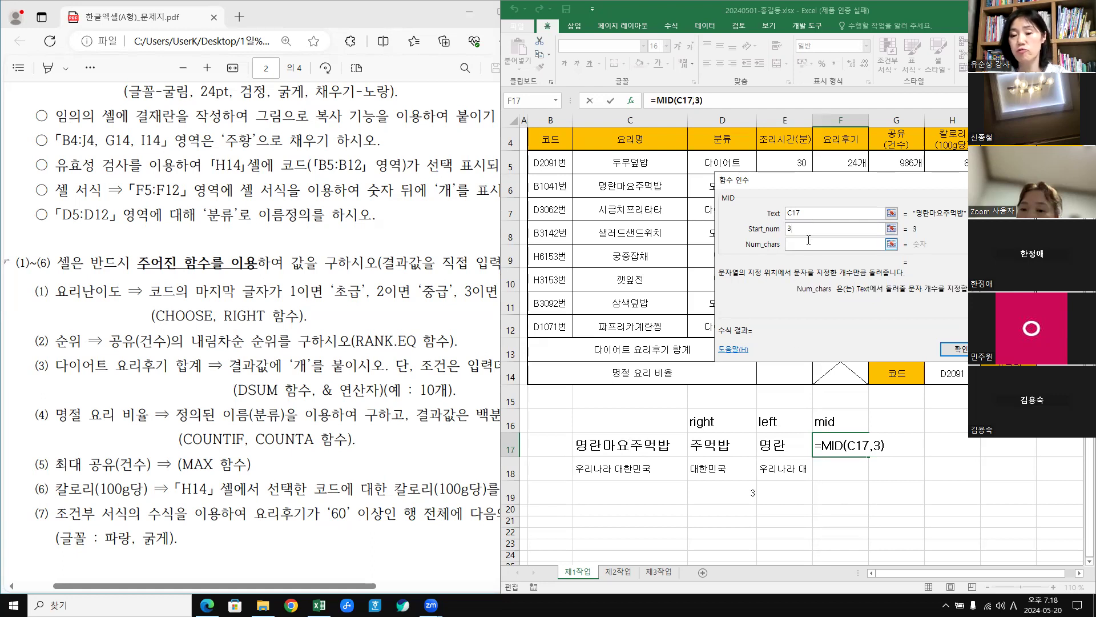
{"action": "type", "text": "2"}
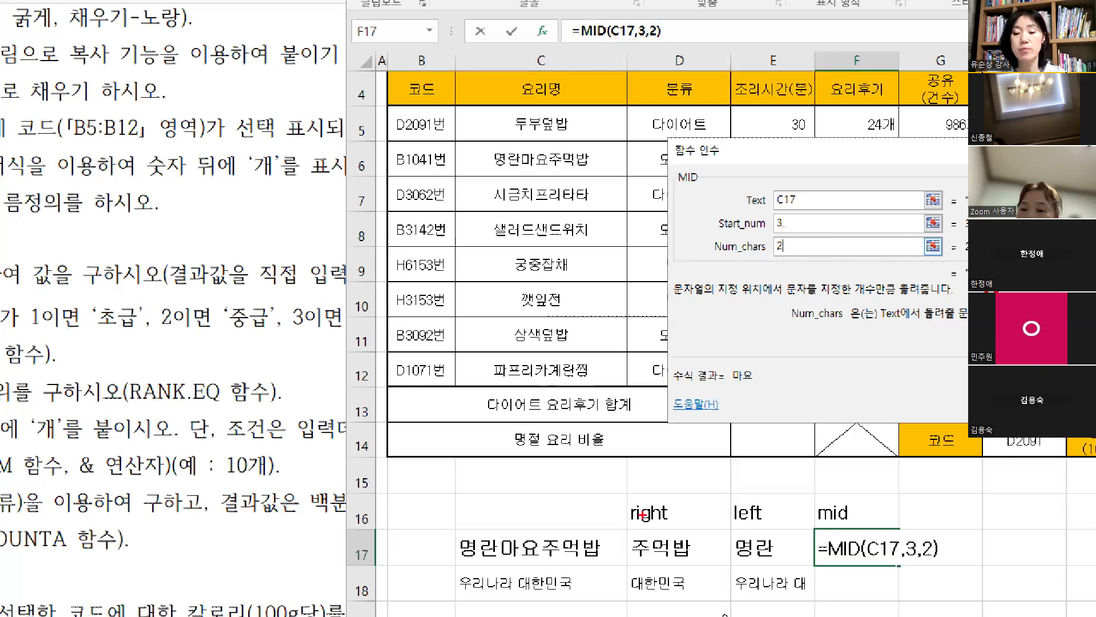
Mark the characters from 마 onward in C17 with the red pen, point out the dialog's Num_chars value, and clear the marks.
{"action": "mouse_move", "coordinate": [503, 534]}
{"action": "left_mouse_down"}
{"action": "mouse_move", "coordinate": [504, 554]}
{"action": "mouse_move", "coordinate": [524, 564]}
{"action": "left_mouse_up"}
{"action": "mouse_move", "coordinate": [557, 521]}
{"action": "left_mouse_down"}
{"action": "mouse_move", "coordinate": [547, 559]}
{"action": "mouse_move", "coordinate": [565, 564]}
{"action": "left_mouse_up"}
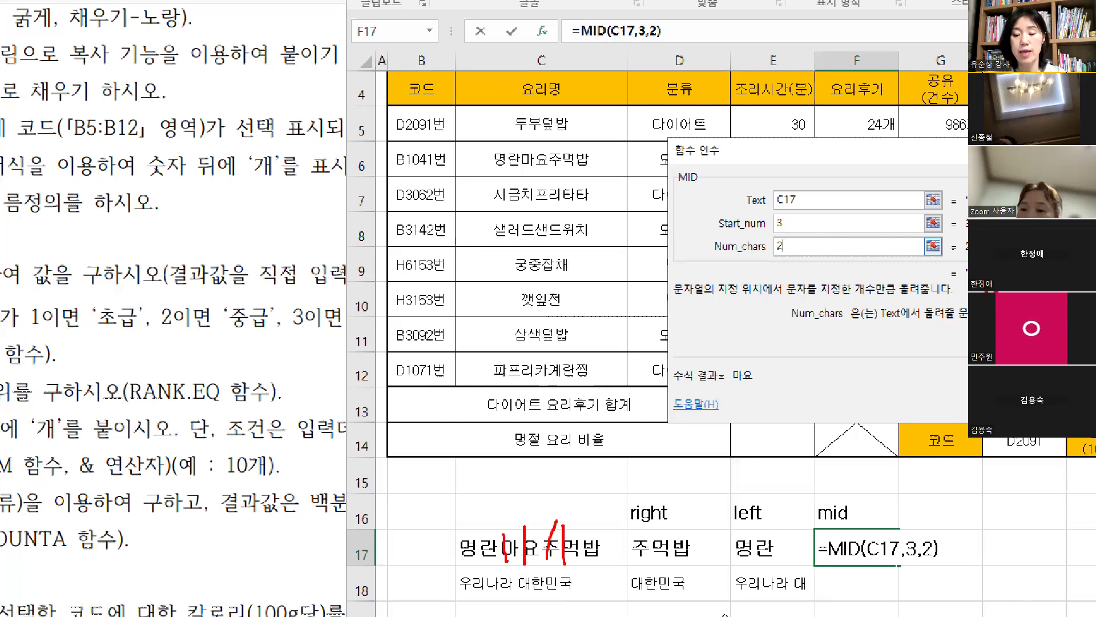
{"action": "left_click_drag", "start_coordinate": [789, 235], "coordinate": [790, 286]}
{"action": "key", "text": "Escape"}
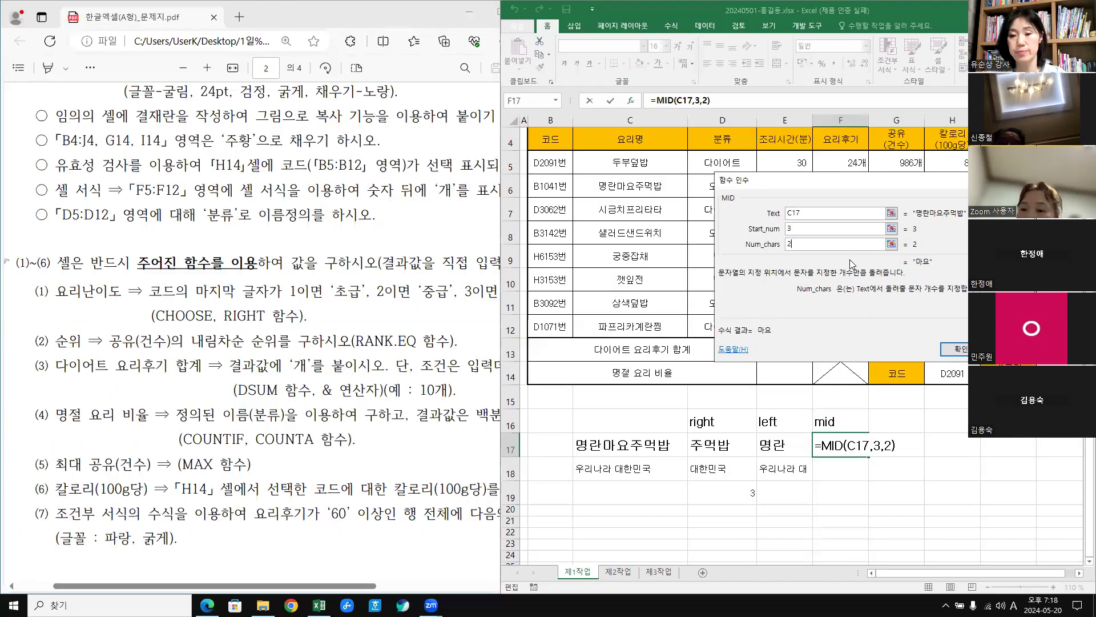
Try 4 as the MID function's Num_chars, set it back to 2, and confirm the formula in F17.
{"action": "left_click_drag", "start_coordinate": [798, 245], "coordinate": [757, 246]}
{"action": "type", "text": "4"}
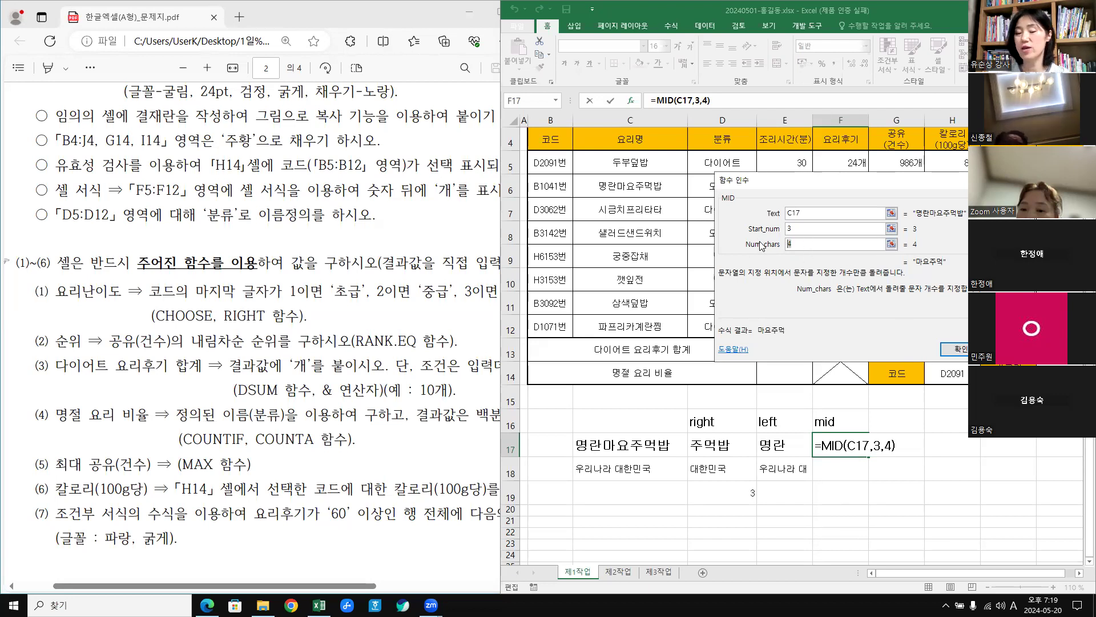
{"action": "key", "text": "BackSpace"}
{"action": "type", "text": "2"}
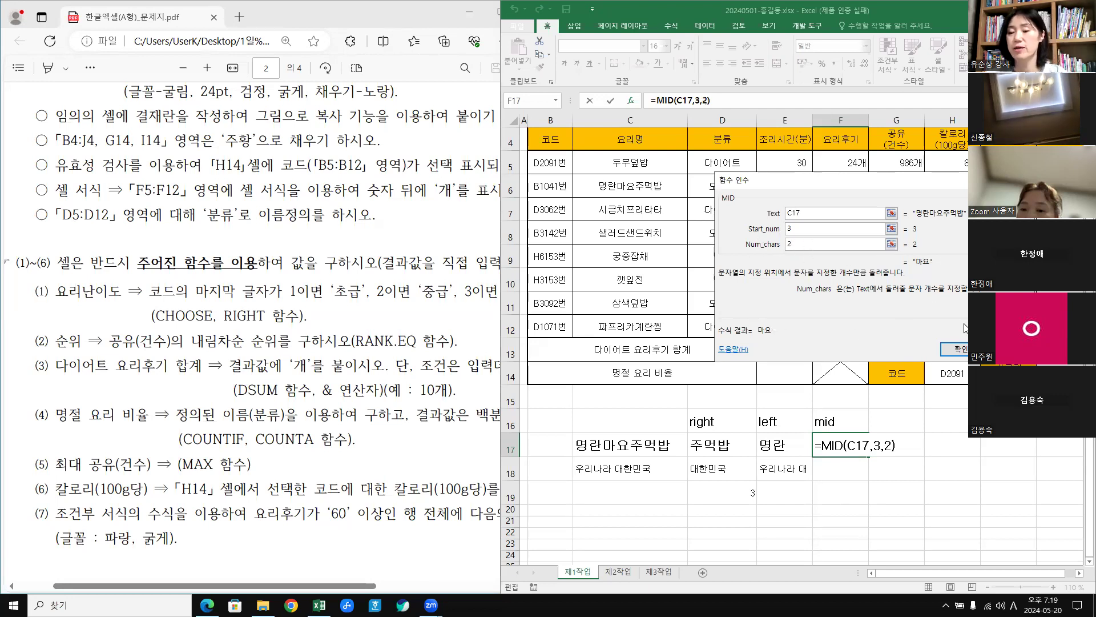
{"action": "left_click", "coordinate": [962, 349]}
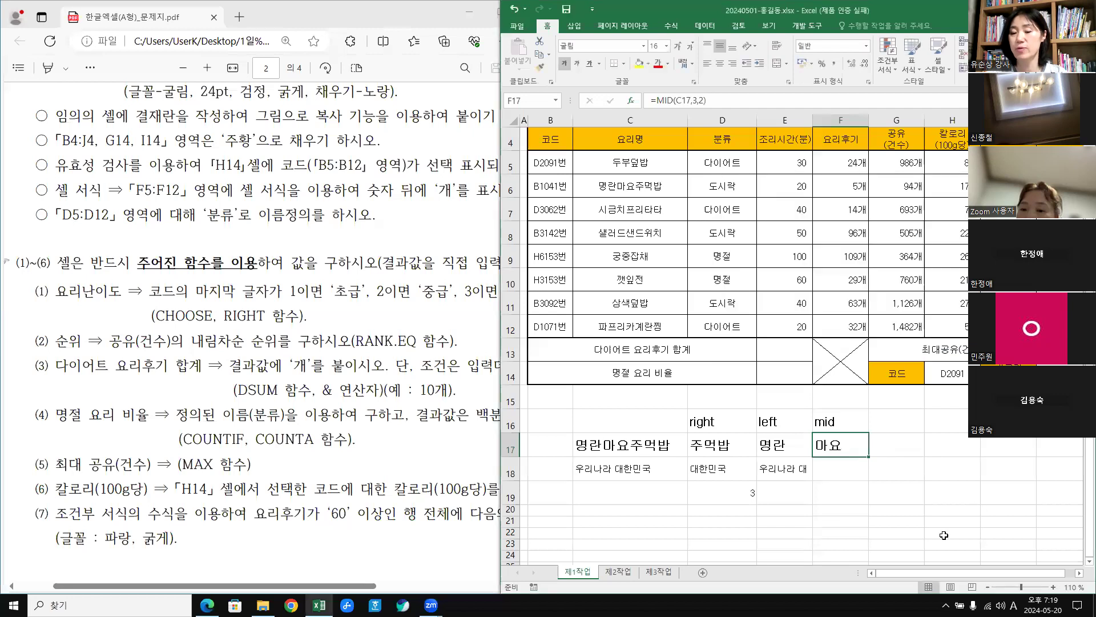
Enter 나라 대한 in F18 as the target text for a MID exercise.
{"action": "left_click", "coordinate": [963, 509]}
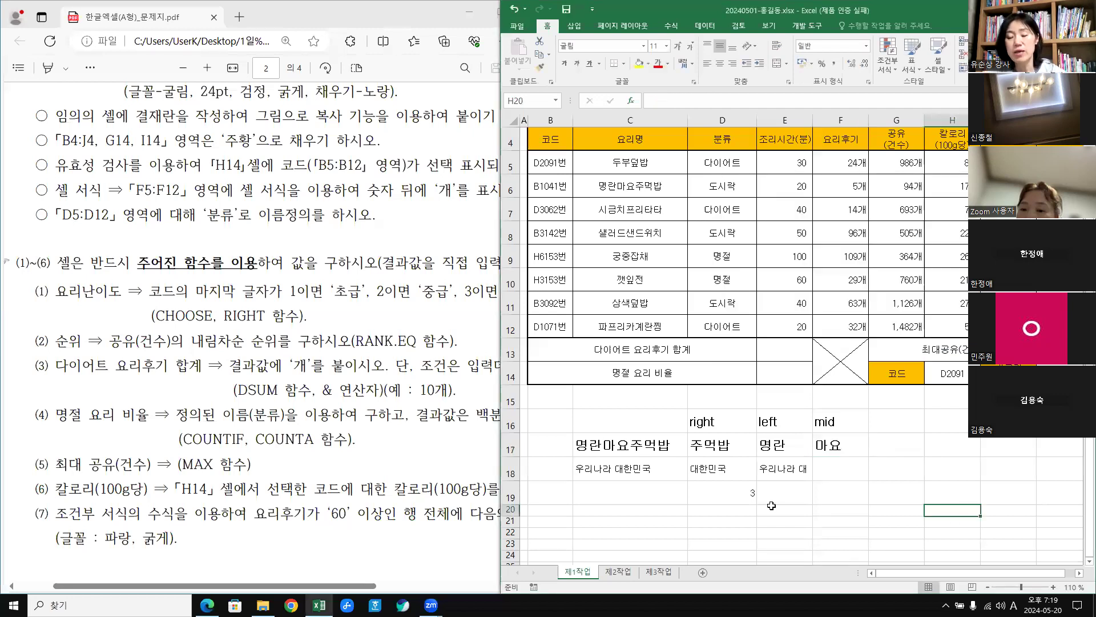
{"action": "left_click", "coordinate": [845, 471]}
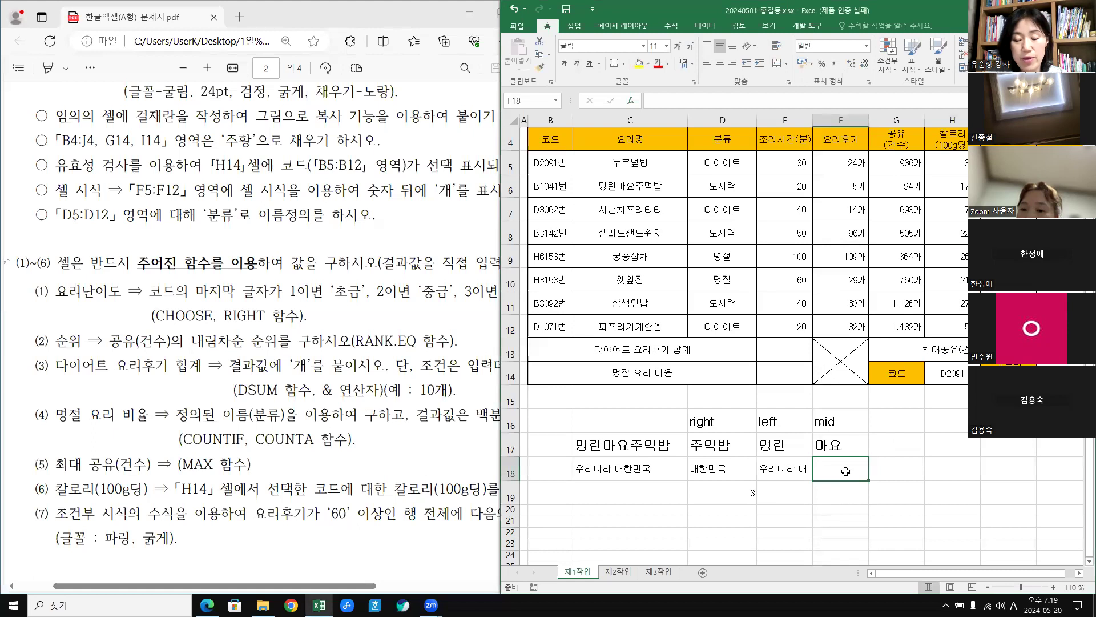
{"action": "type", "text": "sk"}
{"action": "key", "text": "BackSpace"}
{"action": "key", "text": "BackSpace"}
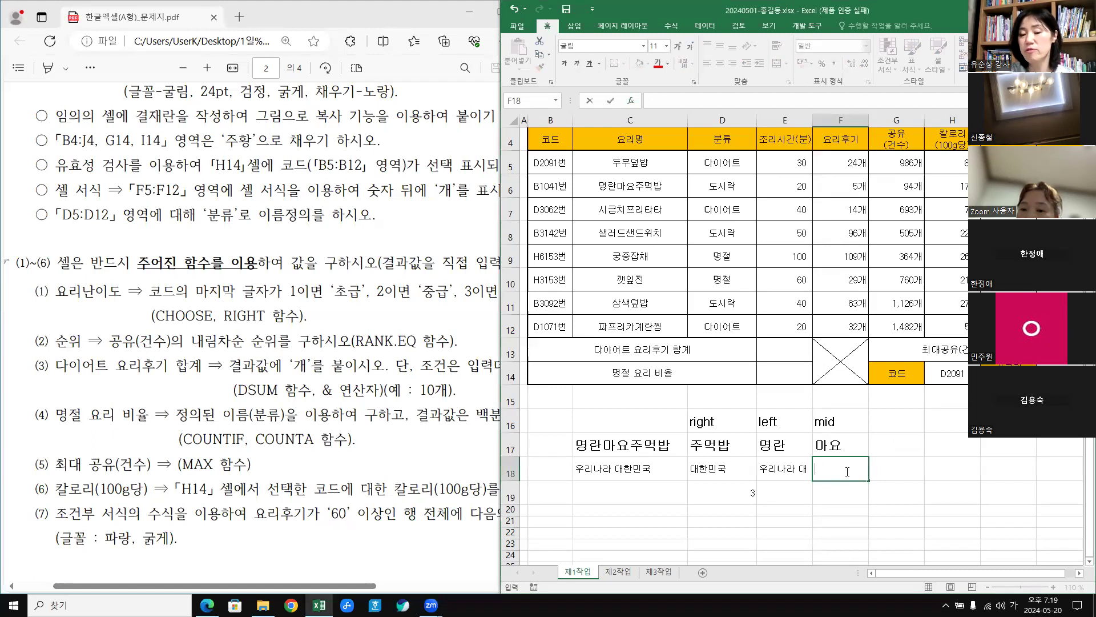
{"action": "type", "text": "나라 "}
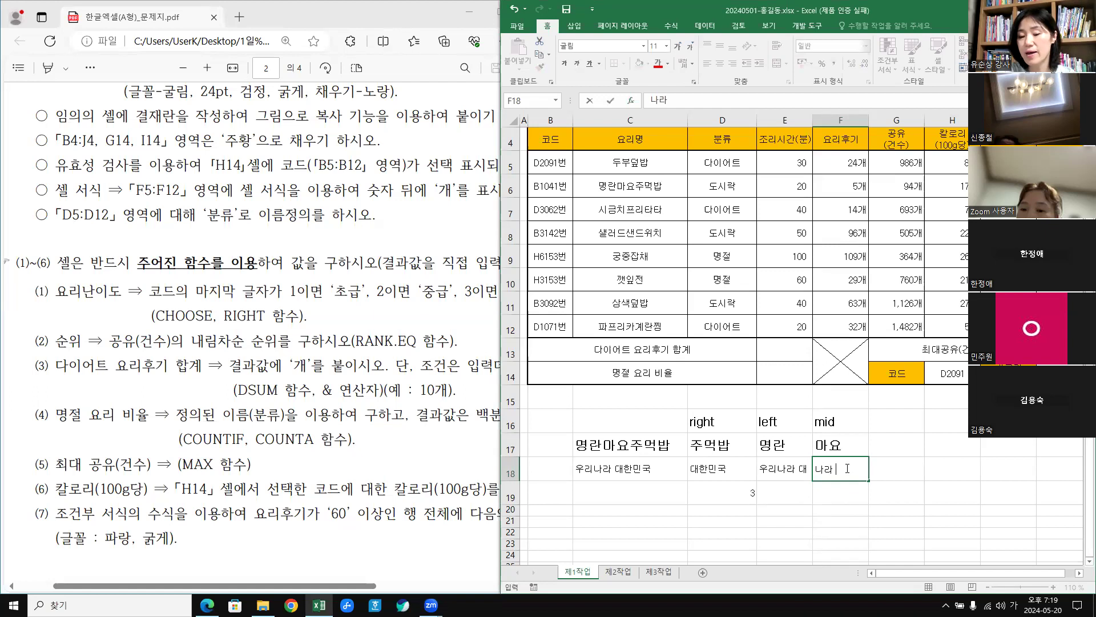
{"action": "type", "text": "댐한"}
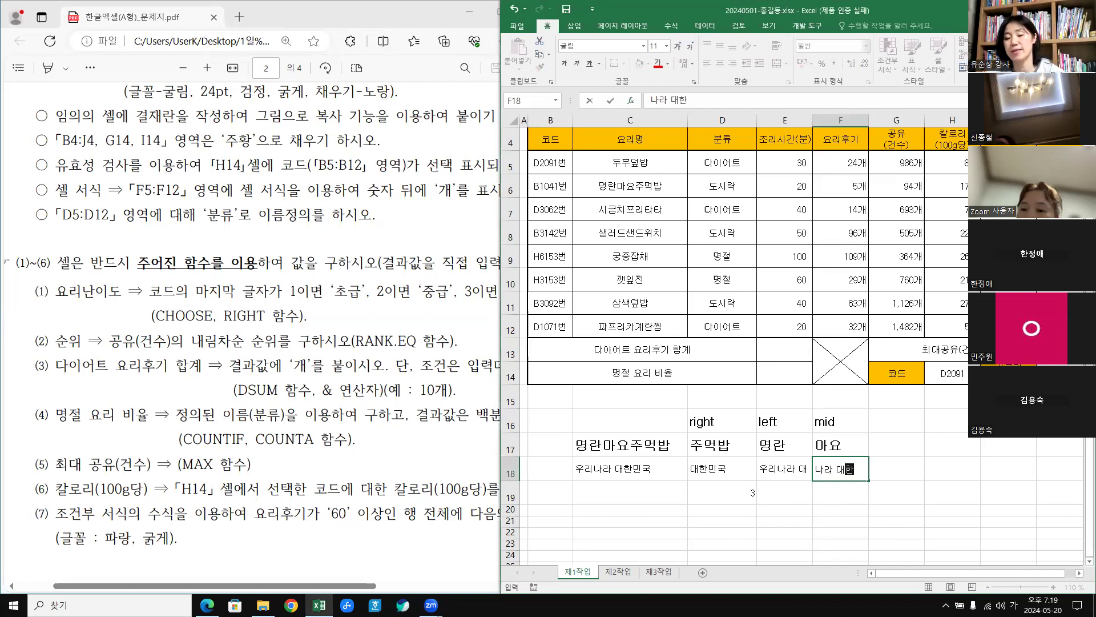
{"action": "left_click", "coordinate": [936, 492]}
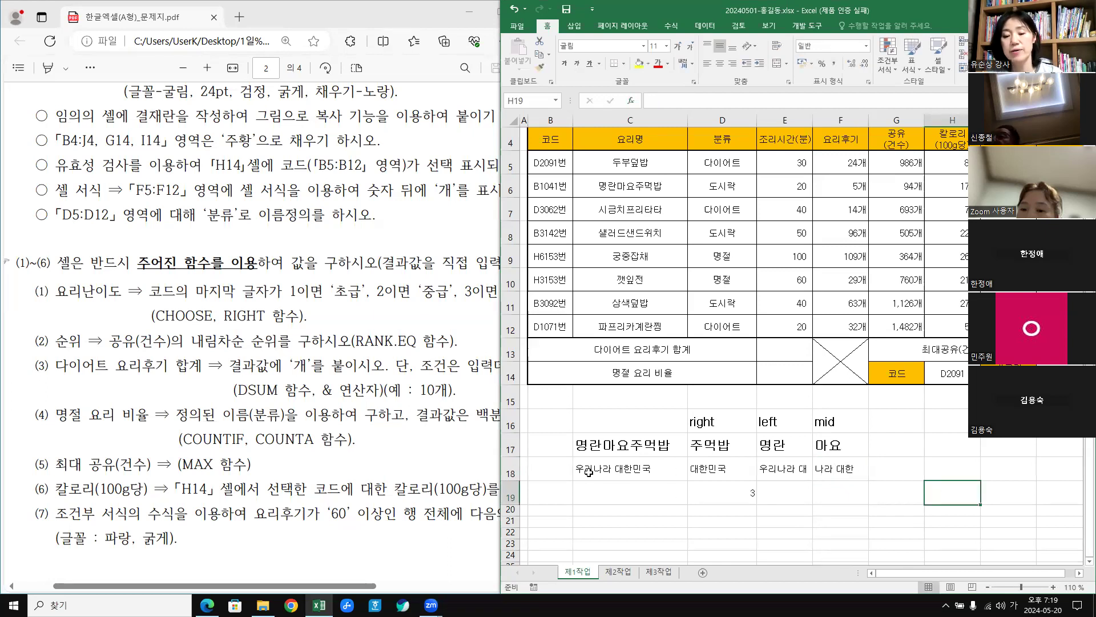
Format the sample range C17:F18 as 18 pt bold and widen column F to fit its text.
{"action": "left_click_drag", "start_coordinate": [588, 444], "coordinate": [845, 474]}
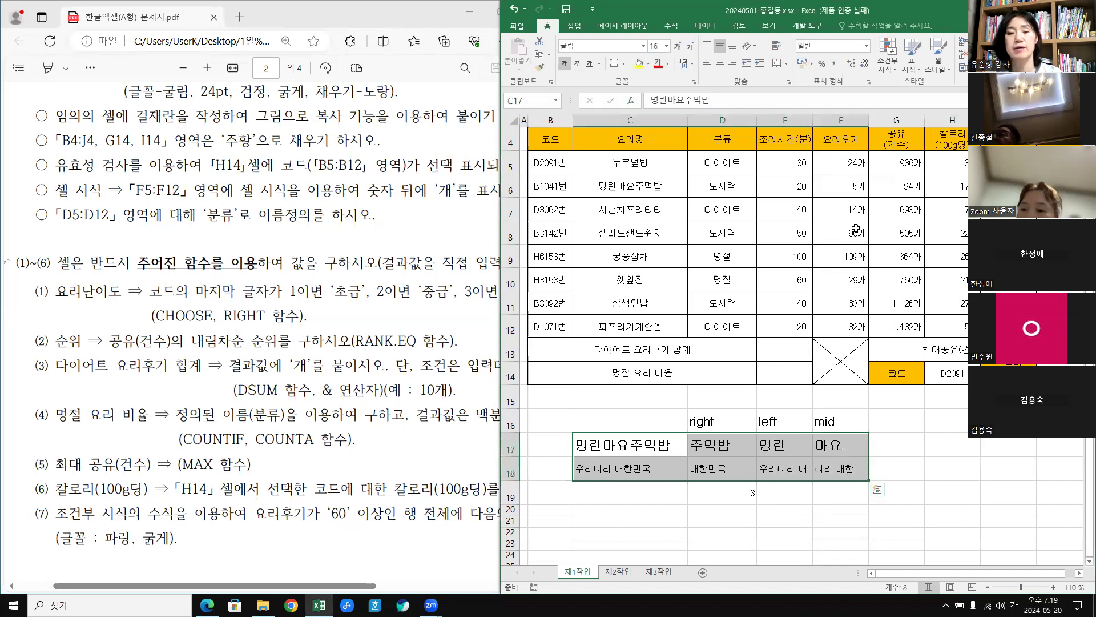
{"action": "left_click", "coordinate": [667, 45]}
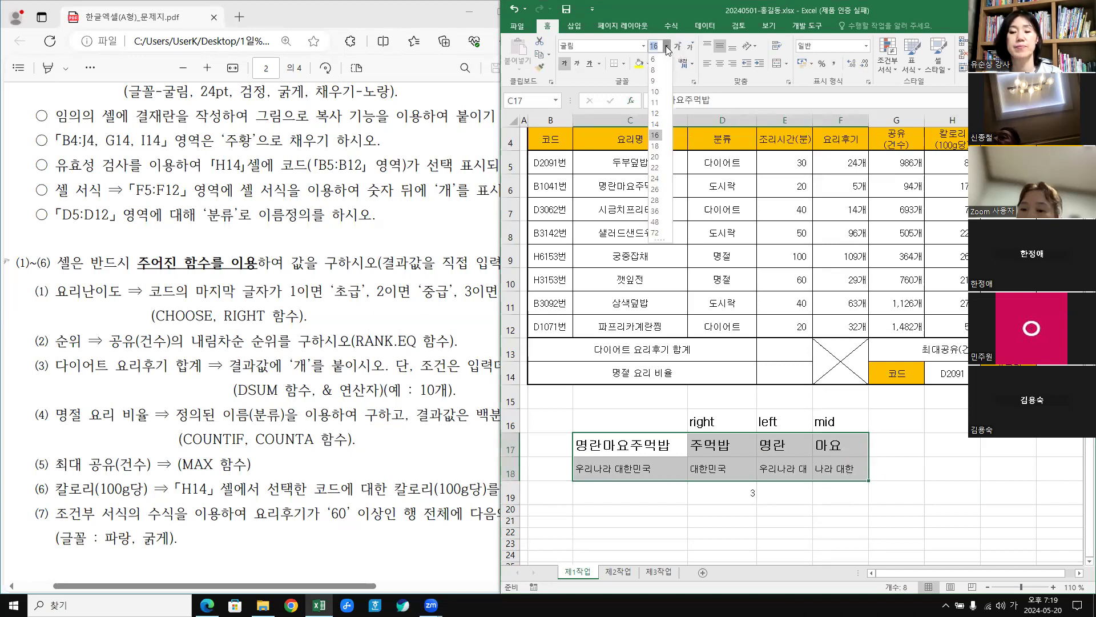
{"action": "left_click", "coordinate": [655, 146]}
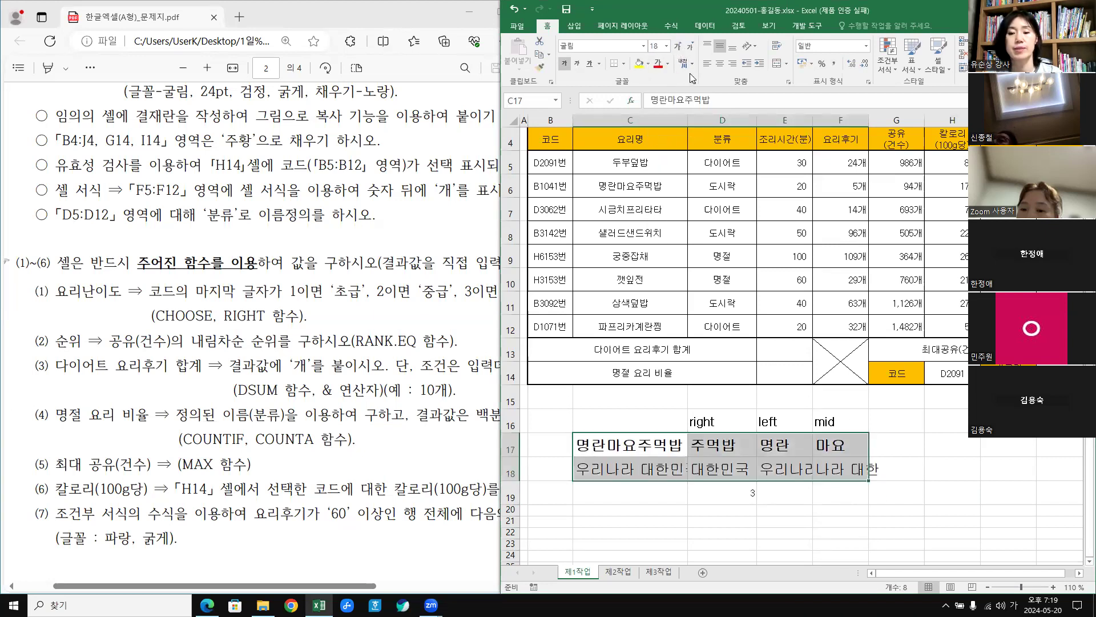
{"action": "left_click", "coordinate": [564, 64]}
{"action": "left_click", "coordinate": [564, 64]}
{"action": "left_click", "coordinate": [1008, 421]}
{"action": "left_click_drag", "start_coordinate": [815, 120], "coordinate": [903, 120]}
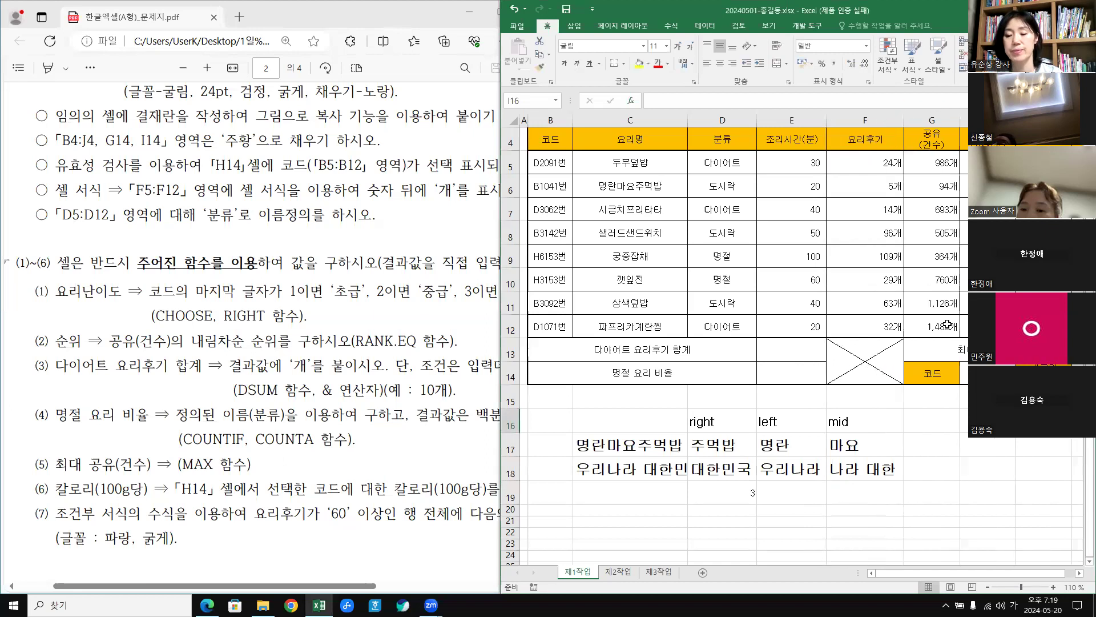
{"action": "left_click", "coordinate": [973, 539]}
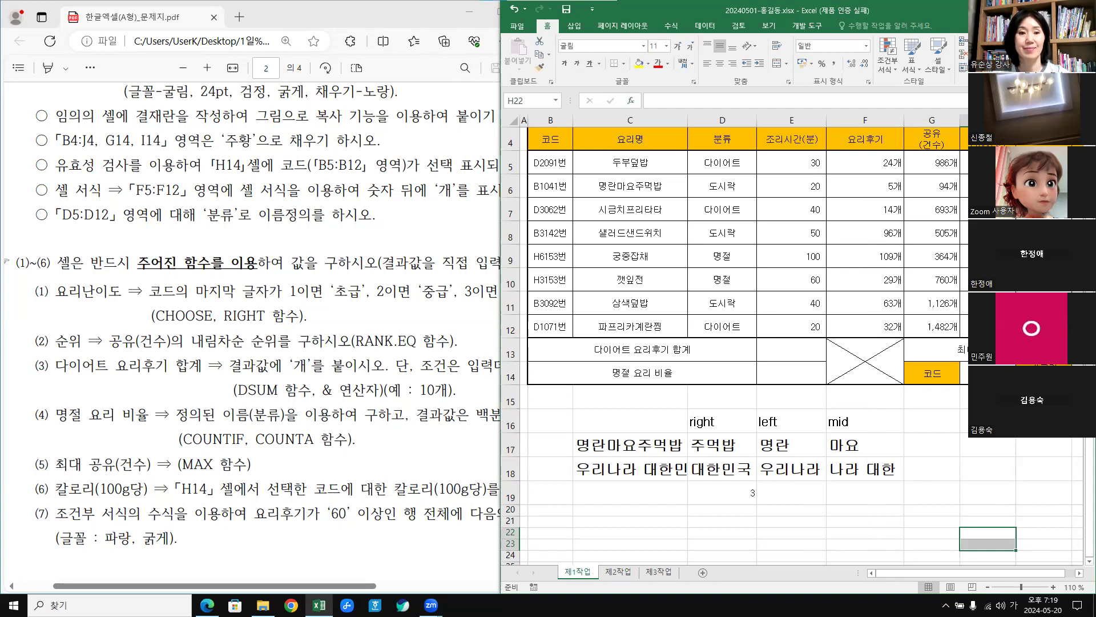
Capture the full screen and paste the screenshot into a blank document in Hangul.
{"action": "key", "text": "super+shift+s"}
{"action": "left_click", "coordinate": [576, 14]}
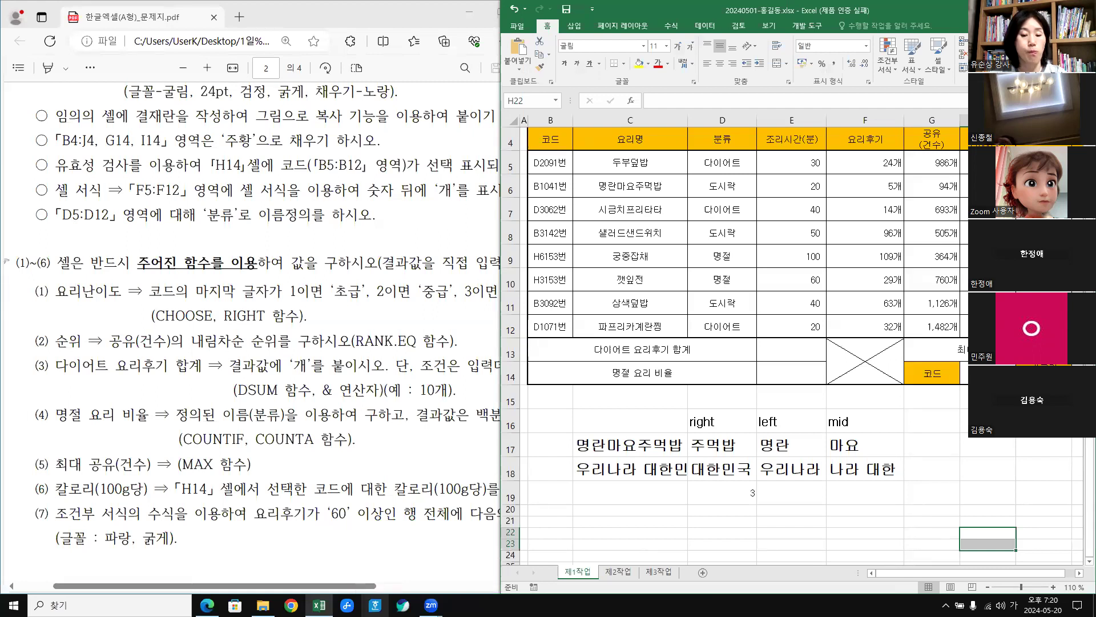
{"action": "left_click", "coordinate": [375, 605]}
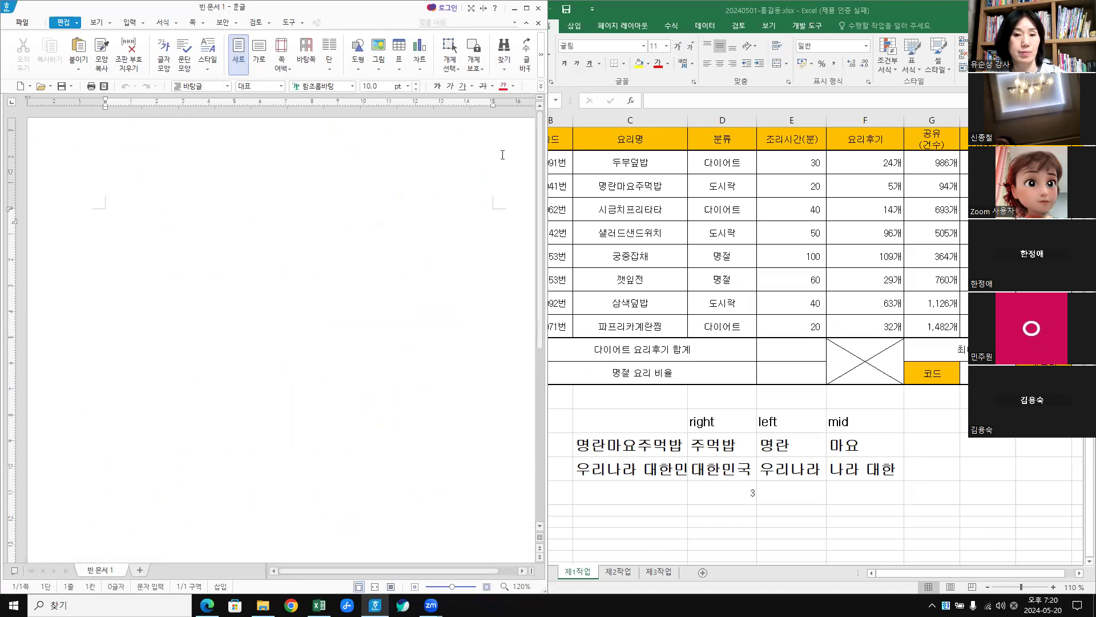
{"action": "key", "text": "ctrl+v"}
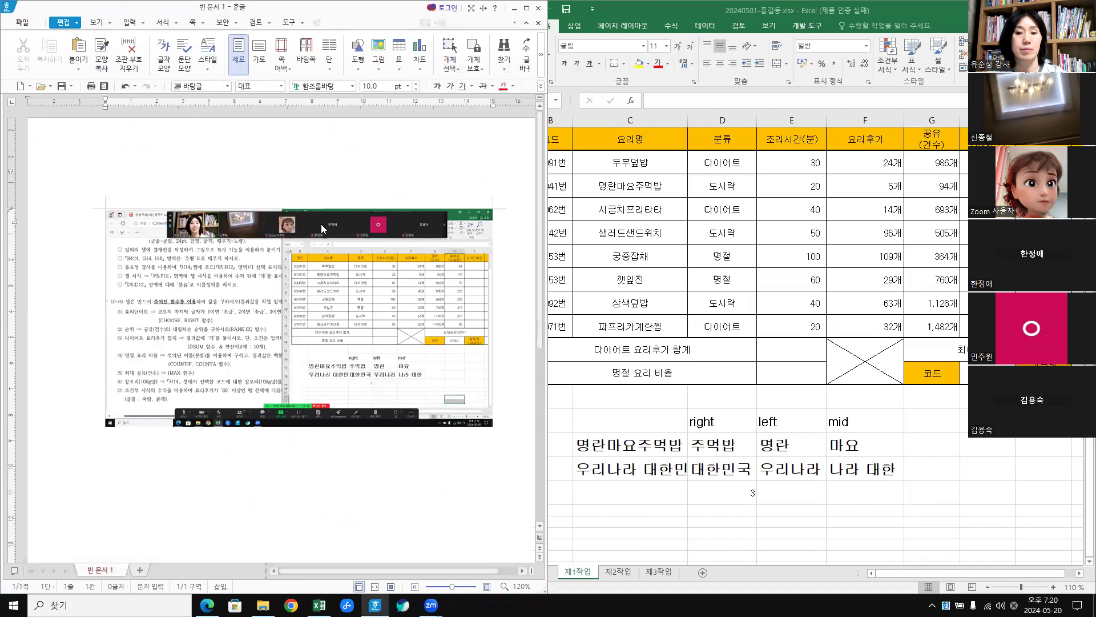
{"action": "left_click_drag", "start_coordinate": [171, 9], "coordinate": [321, 224]}
Return to Excel, replace the text in F18 with a MID formula, and set its Text argument to C18 in the function arguments dialog.
{"action": "left_click", "coordinate": [666, 220]}
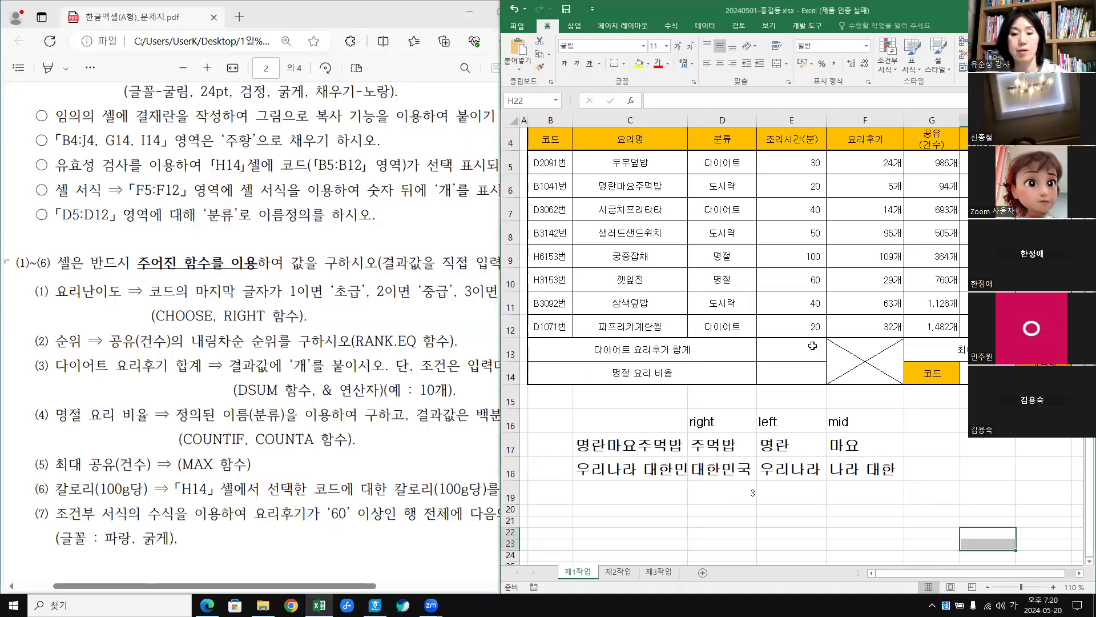
{"action": "left_click", "coordinate": [984, 475]}
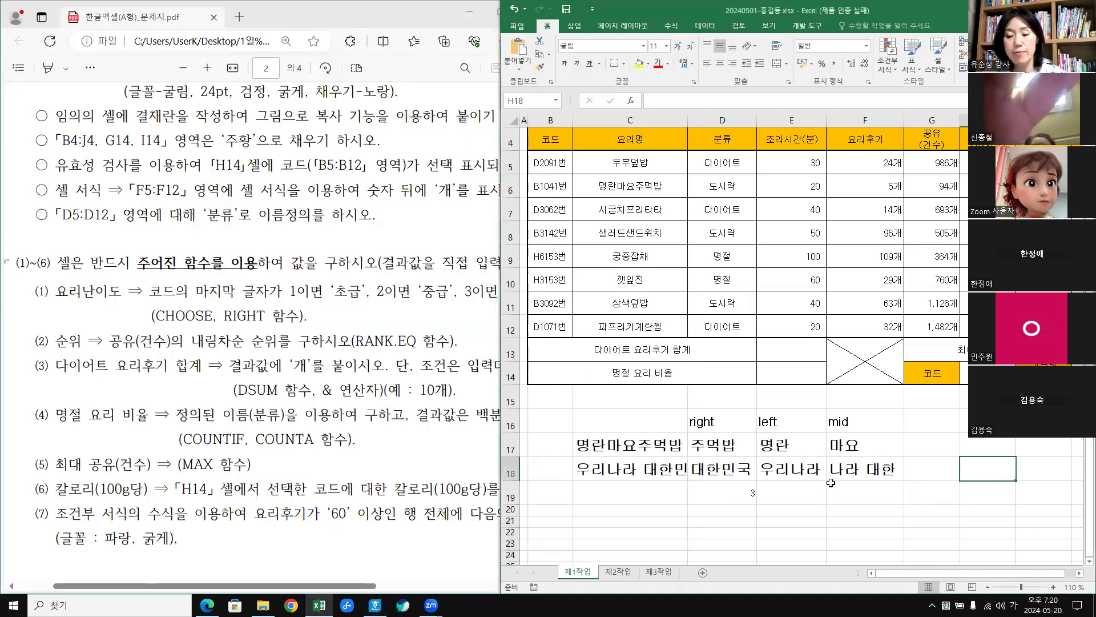
{"action": "left_click", "coordinate": [843, 467]}
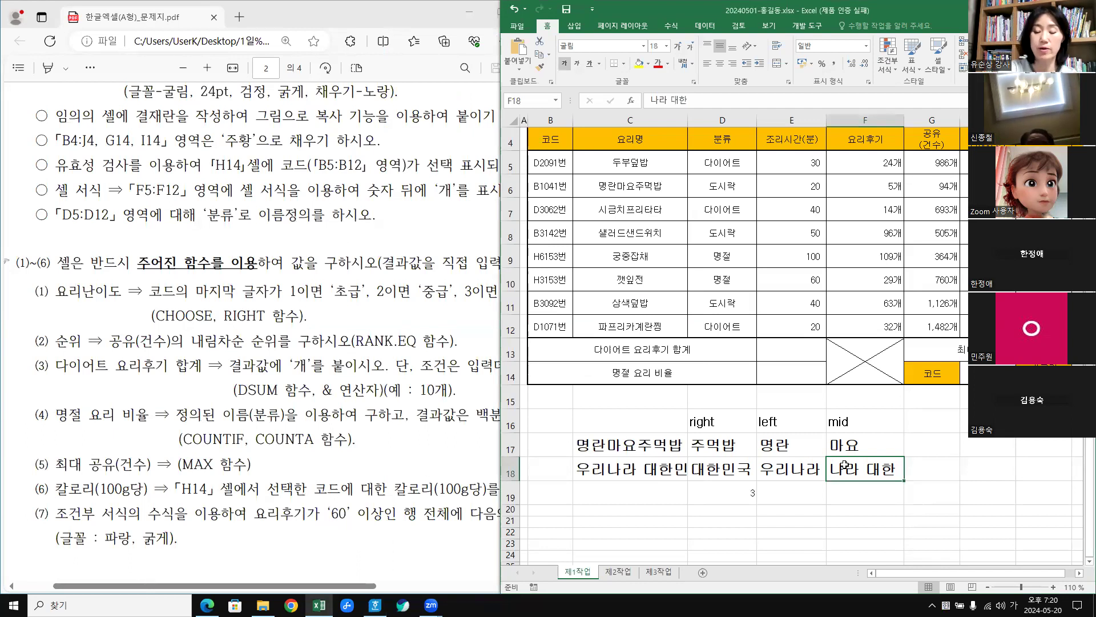
{"action": "type", "text": "=ㅡ"}
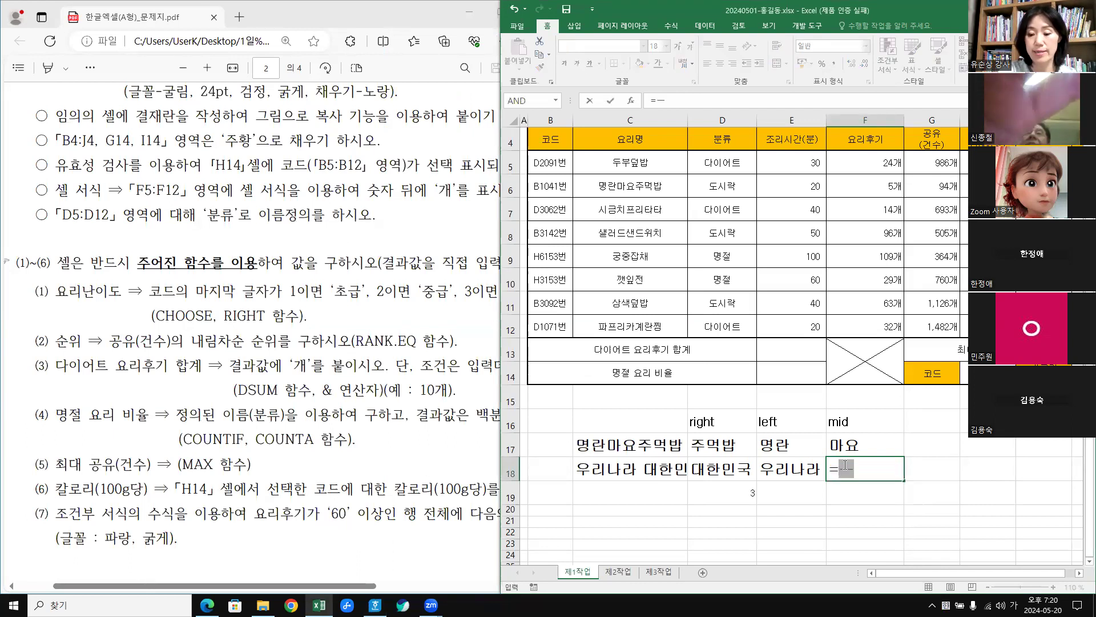
{"action": "key", "text": "BackSpace"}
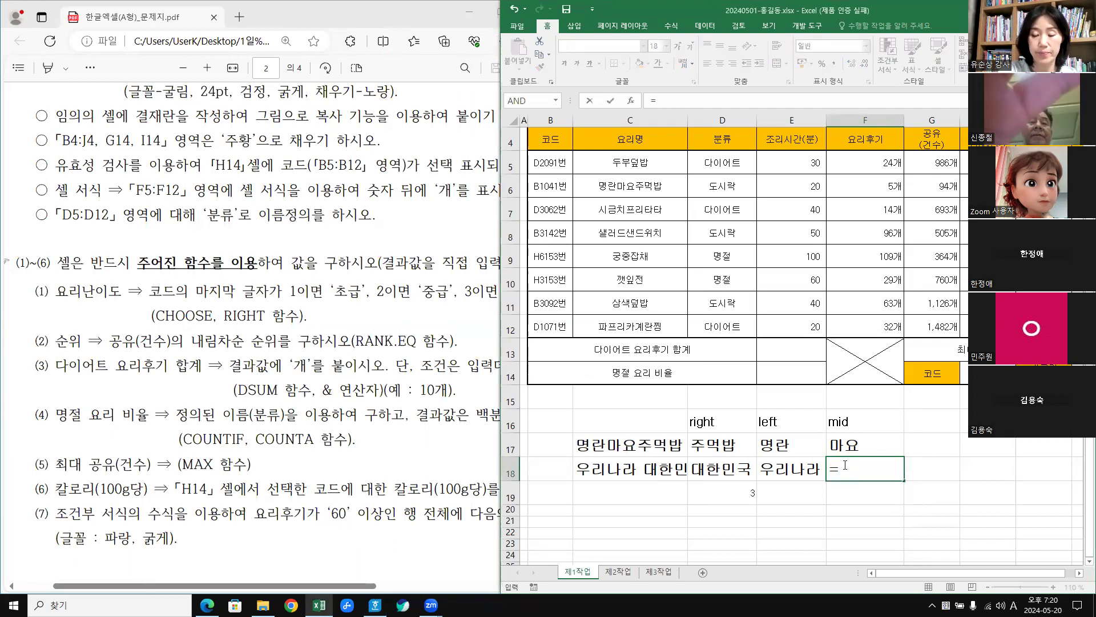
{"action": "type", "text": "mid"}
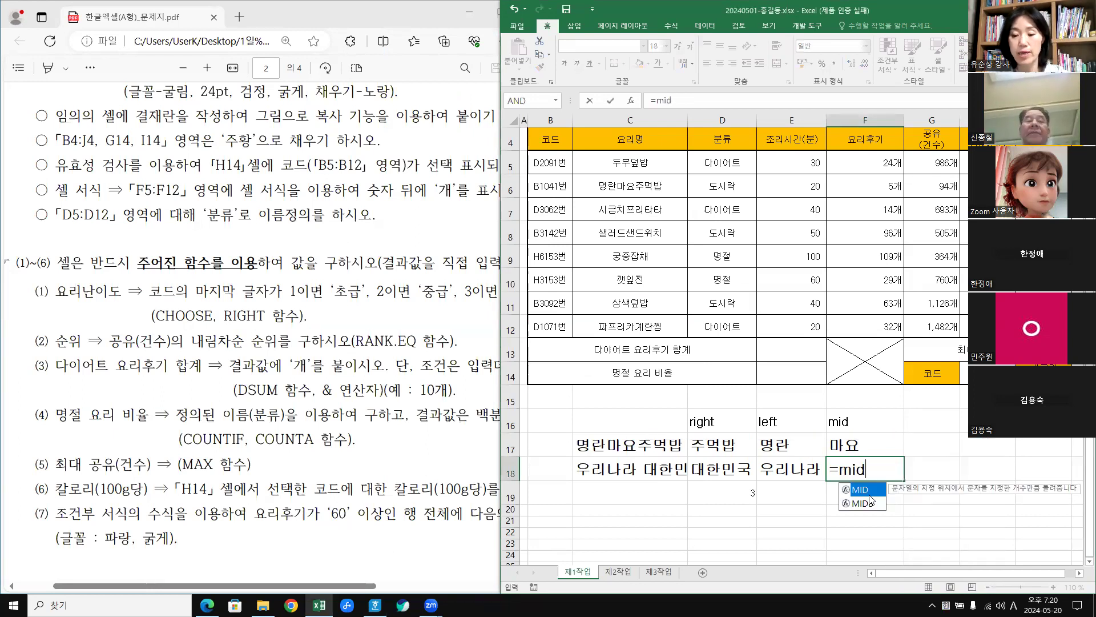
{"action": "double_click", "coordinate": [862, 490]}
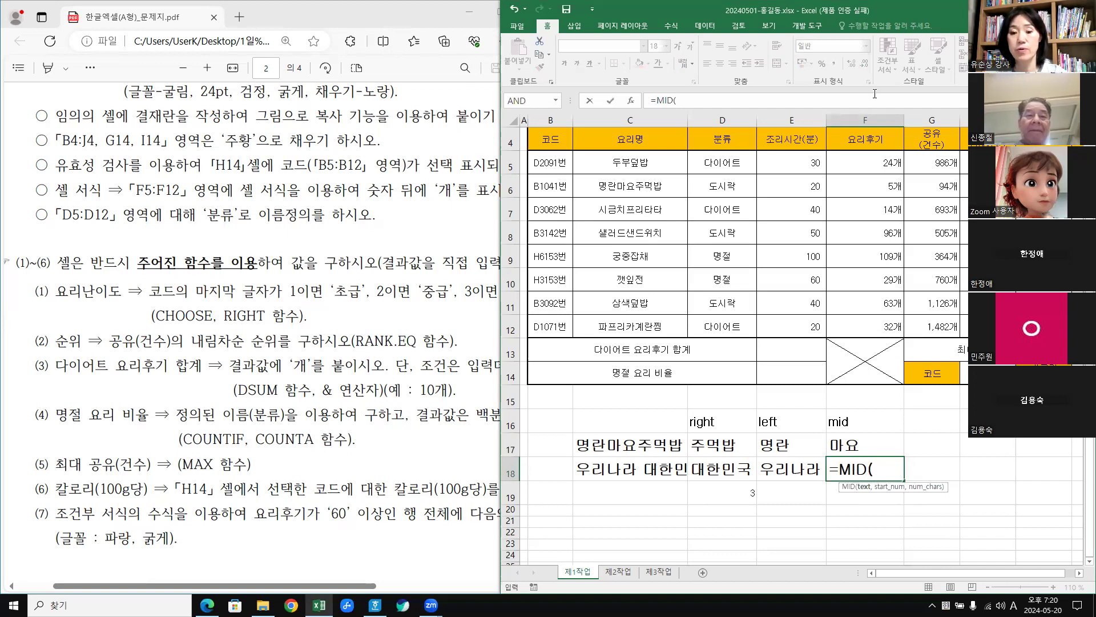
{"action": "left_click", "coordinate": [632, 101]}
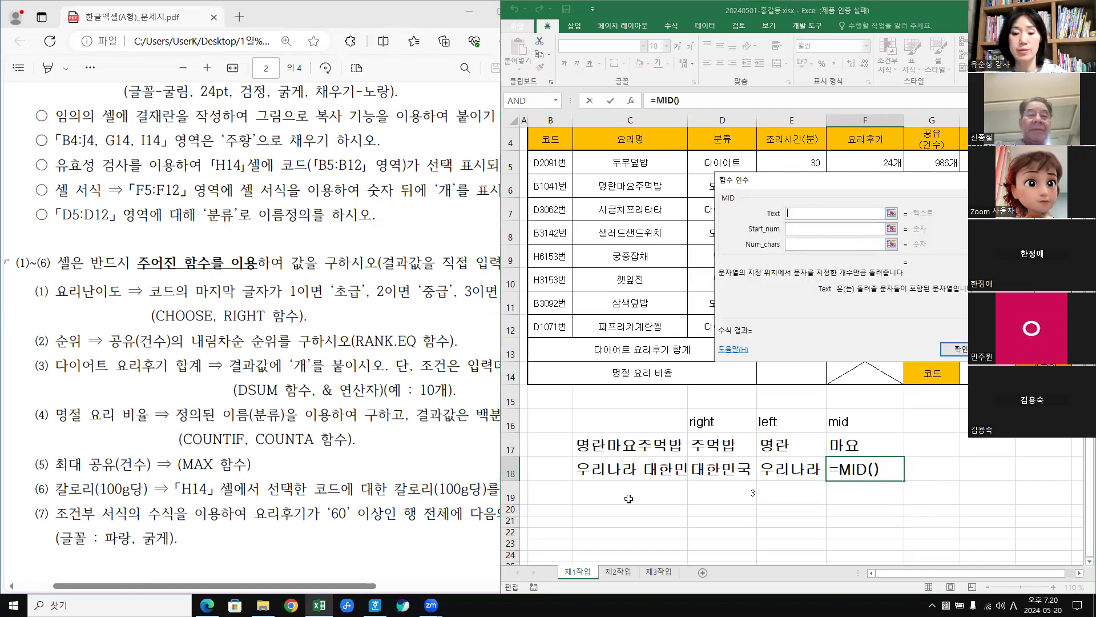
{"action": "left_click", "coordinate": [617, 474]}
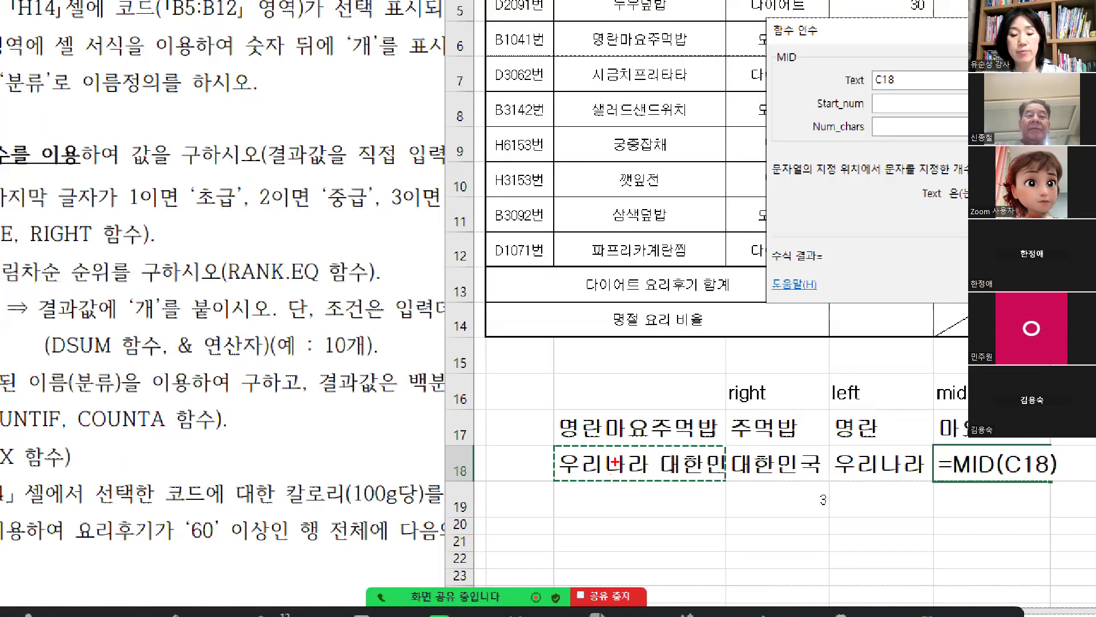
Circle 나라 대한 in C18 with the red pen, mark its characters, and write 3 beside Start_num and 5 beside Num_chars.
{"action": "mouse_move", "coordinate": [586, 447]}
{"action": "left_mouse_down"}
{"action": "mouse_move", "coordinate": [590, 480]}
{"action": "mouse_move", "coordinate": [610, 482]}
{"action": "mouse_move", "coordinate": [634, 432]}
{"action": "mouse_move", "coordinate": [697, 445]}
{"action": "mouse_move", "coordinate": [654, 482]}
{"action": "mouse_move", "coordinate": [622, 485]}
{"action": "mouse_move", "coordinate": [655, 461]}
{"action": "mouse_move", "coordinate": [676, 482]}
{"action": "mouse_move", "coordinate": [695, 478]}
{"action": "left_mouse_up"}
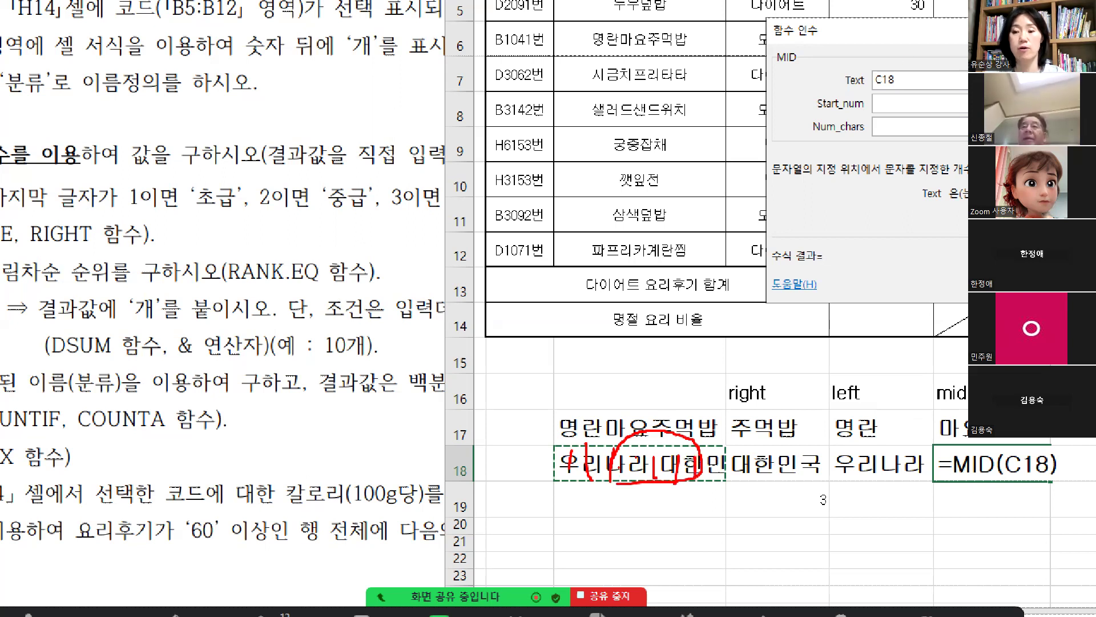
{"action": "mouse_move", "coordinate": [894, 99]}
{"action": "left_mouse_down"}
{"action": "mouse_move", "coordinate": [930, 103]}
{"action": "mouse_move", "coordinate": [903, 147]}
{"action": "mouse_move", "coordinate": [929, 116]}
{"action": "left_mouse_up"}
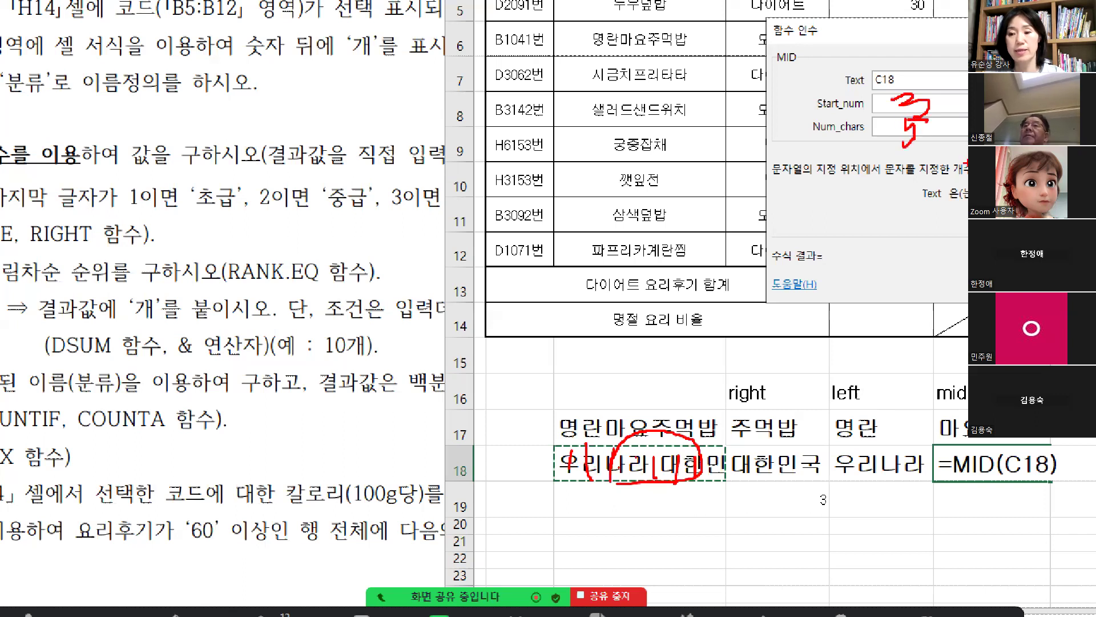
Set Start_num to 3 and Num_chars to 5 for the MID formula in F18.
{"action": "key", "text": "Escape"}
{"action": "left_click", "coordinate": [824, 227]}
{"action": "type", "text": "3"}
{"action": "left_click", "coordinate": [816, 244]}
{"action": "type", "text": "5"}
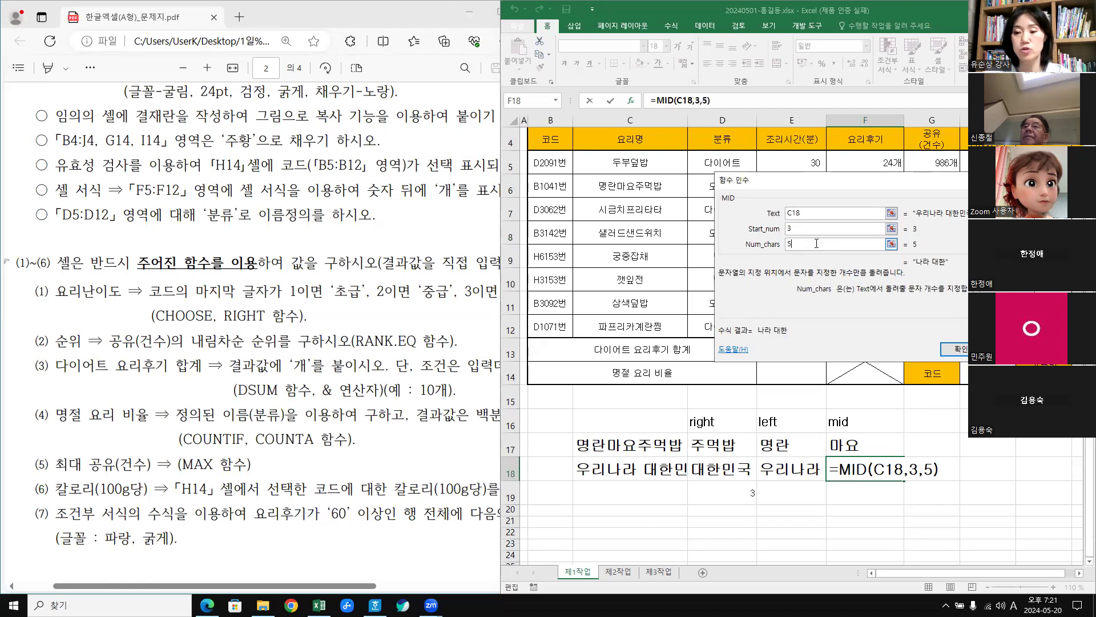
Circle the MID result preview in the function arguments dialog with the red pen and confirm the formula.
{"action": "key", "text": "ctrl+1"}
{"action": "left_click", "coordinate": [860, 242]}
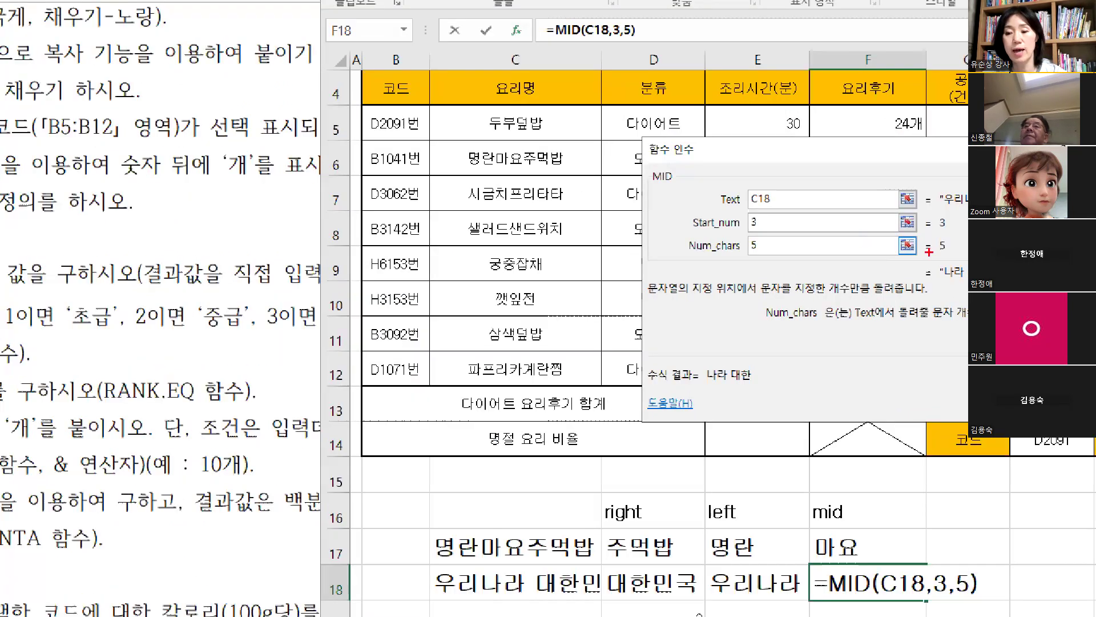
{"action": "mouse_move", "coordinate": [956, 290]}
{"action": "left_mouse_down"}
{"action": "mouse_move", "coordinate": [968, 246]}
{"action": "mouse_move", "coordinate": [935, 284]}
{"action": "left_mouse_up"}
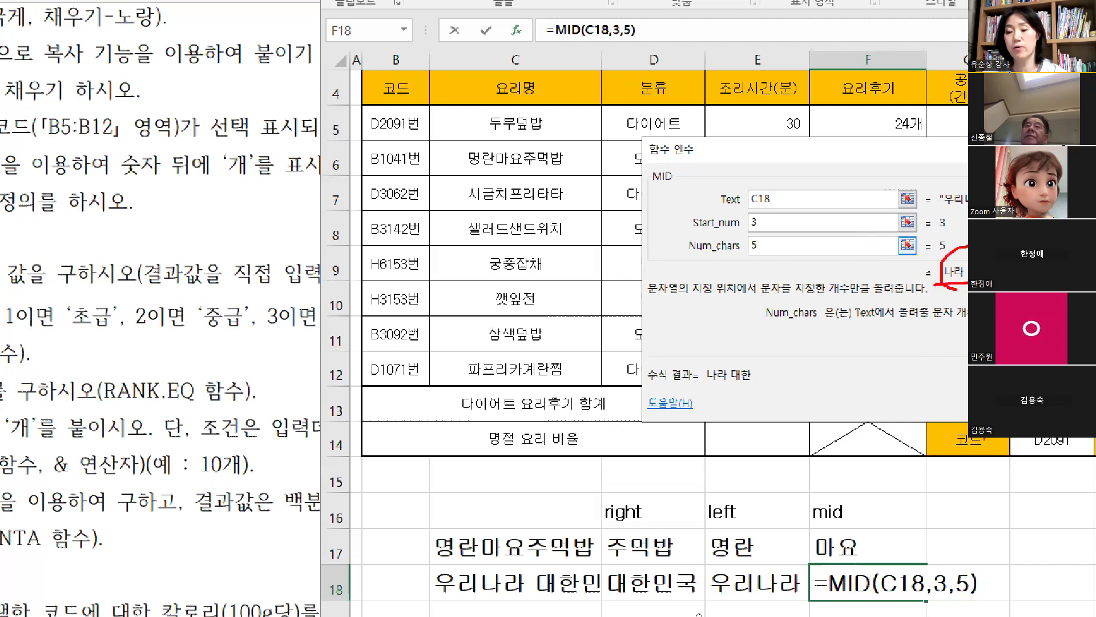
{"action": "key", "text": "Escape"}
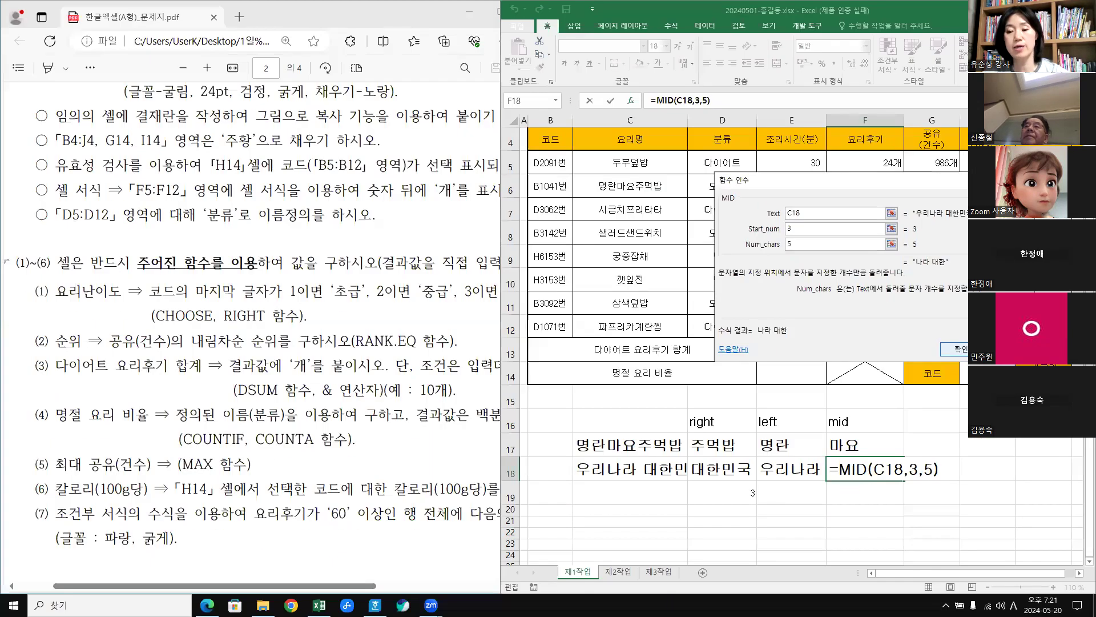
{"action": "key", "text": "Return"}
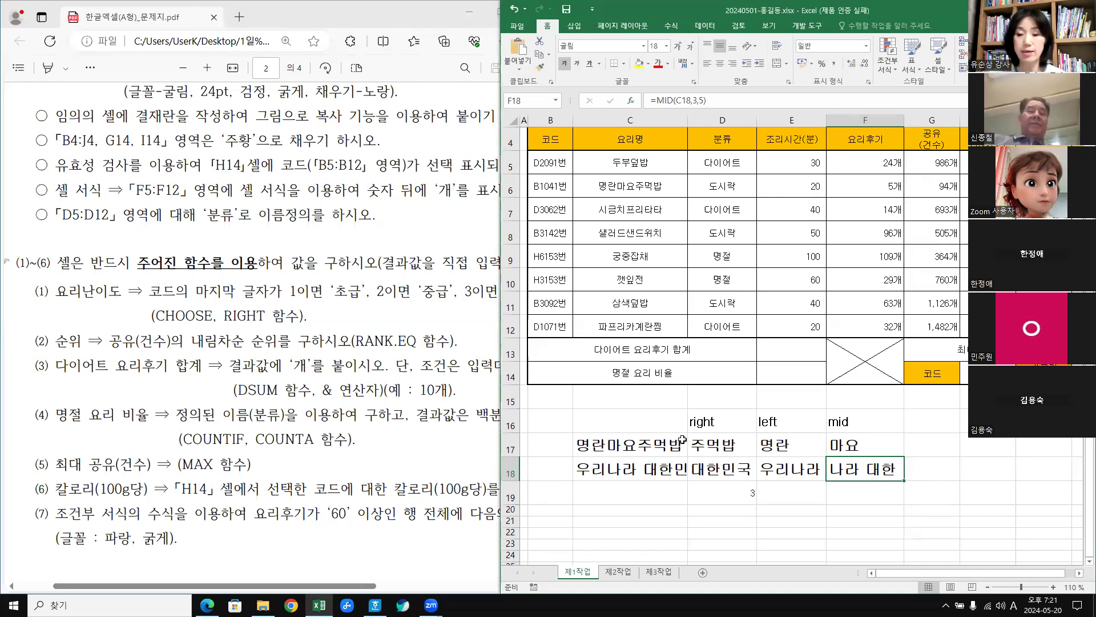
Clear the sample texts and formulas in C16:F20, and reposition and widen the Excel window to show columns up to J.
{"action": "left_click_drag", "start_coordinate": [582, 414], "coordinate": [868, 505]}
{"action": "key", "text": "Delete"}
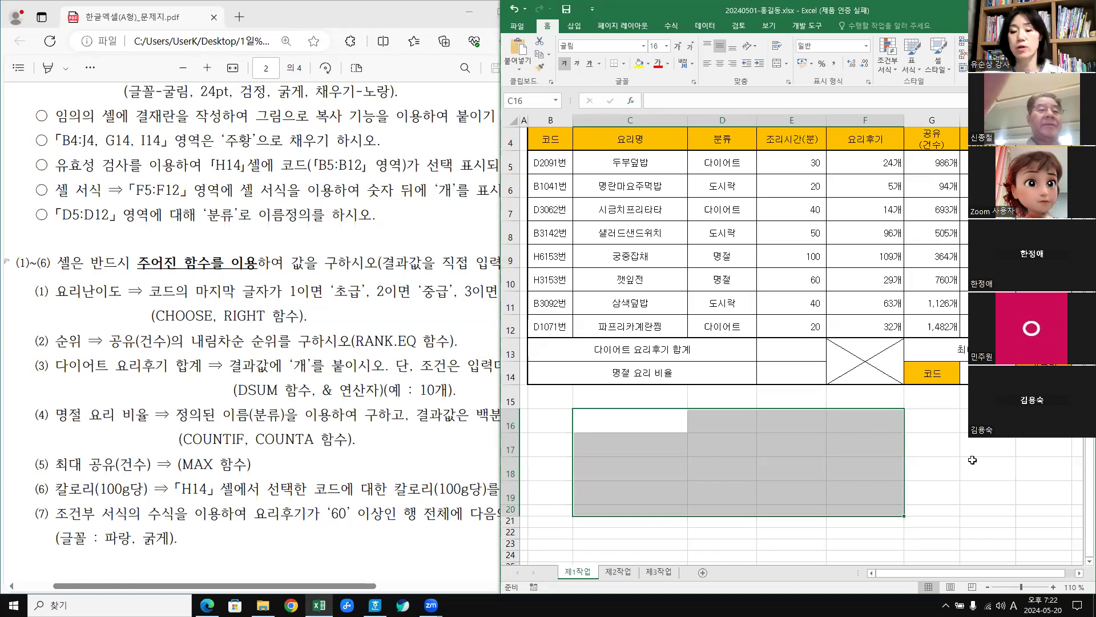
{"action": "left_click_drag", "start_coordinate": [935, 12], "coordinate": [765, 11]}
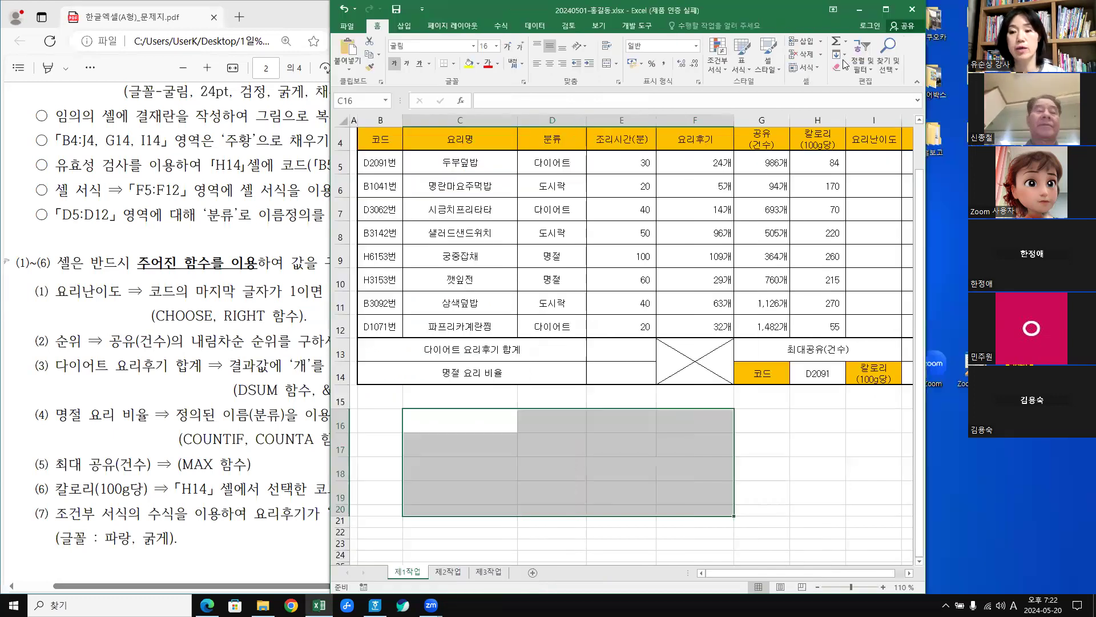
{"action": "scroll", "coordinate": [923, 138], "scroll_direction": "up", "scroll_amount": 1}
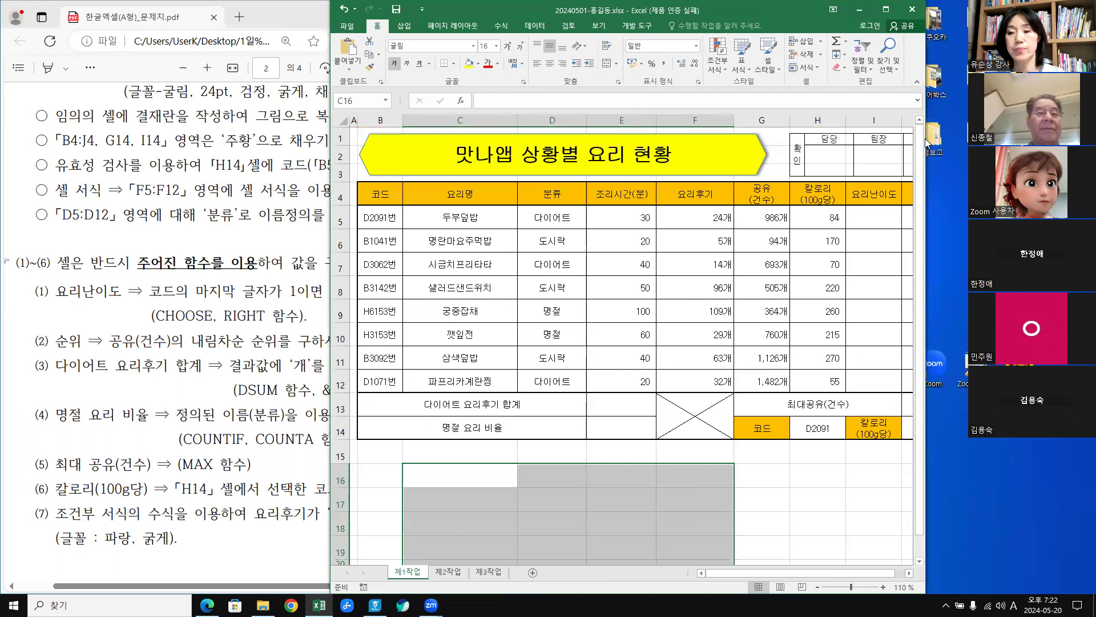
{"action": "left_click_drag", "start_coordinate": [929, 135], "coordinate": [971, 136]}
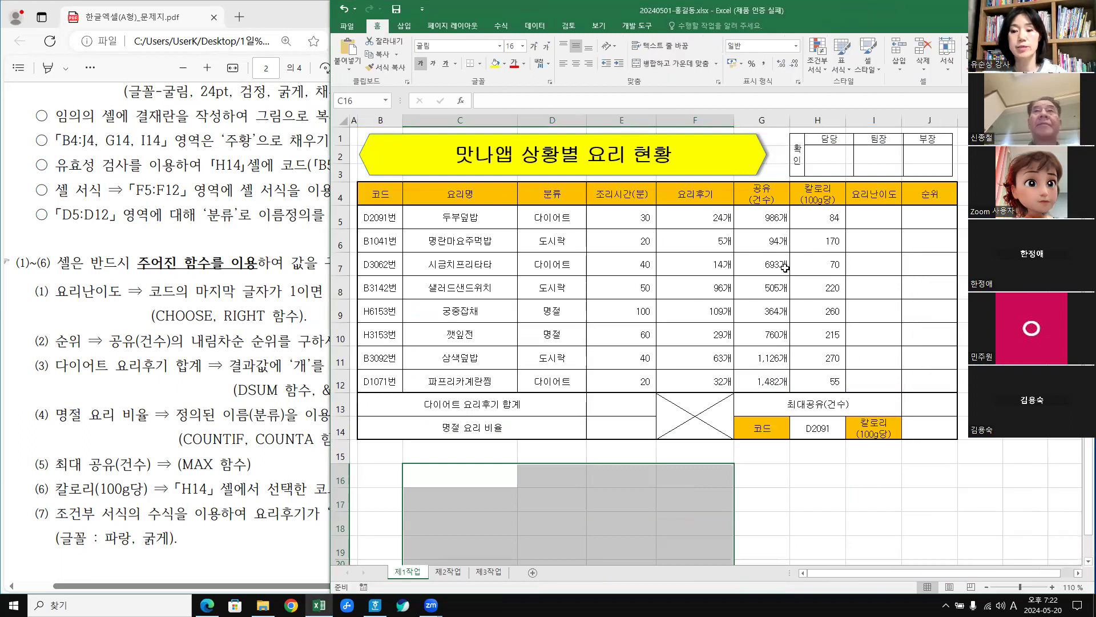
Mark the end of the code in B5 with the red pen.
{"action": "left_click", "coordinate": [873, 216]}
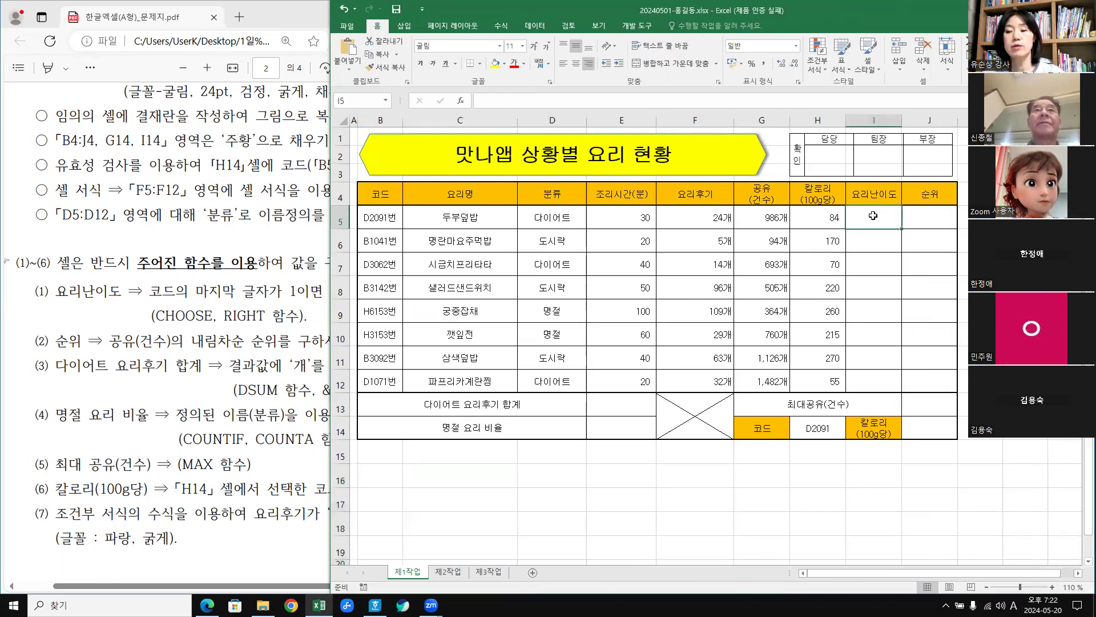
{"action": "left_click", "coordinate": [386, 224]}
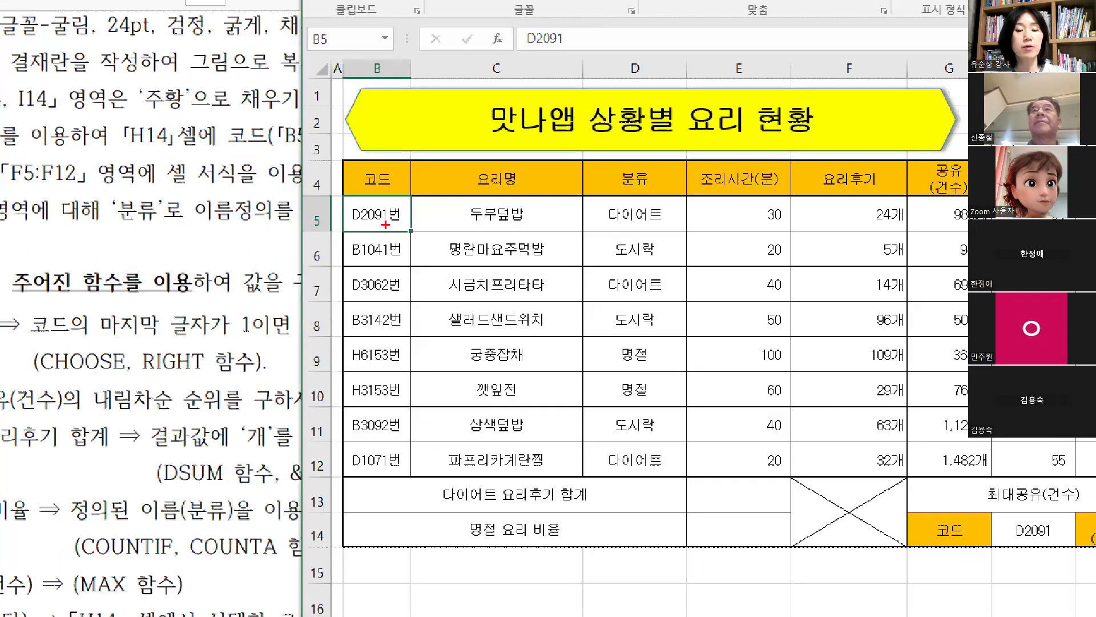
{"action": "mouse_move", "coordinate": [400, 229]}
{"action": "left_mouse_down"}
{"action": "mouse_move", "coordinate": [350, 220]}
{"action": "mouse_move", "coordinate": [416, 200]}
{"action": "mouse_move", "coordinate": [402, 231]}
{"action": "left_mouse_up"}
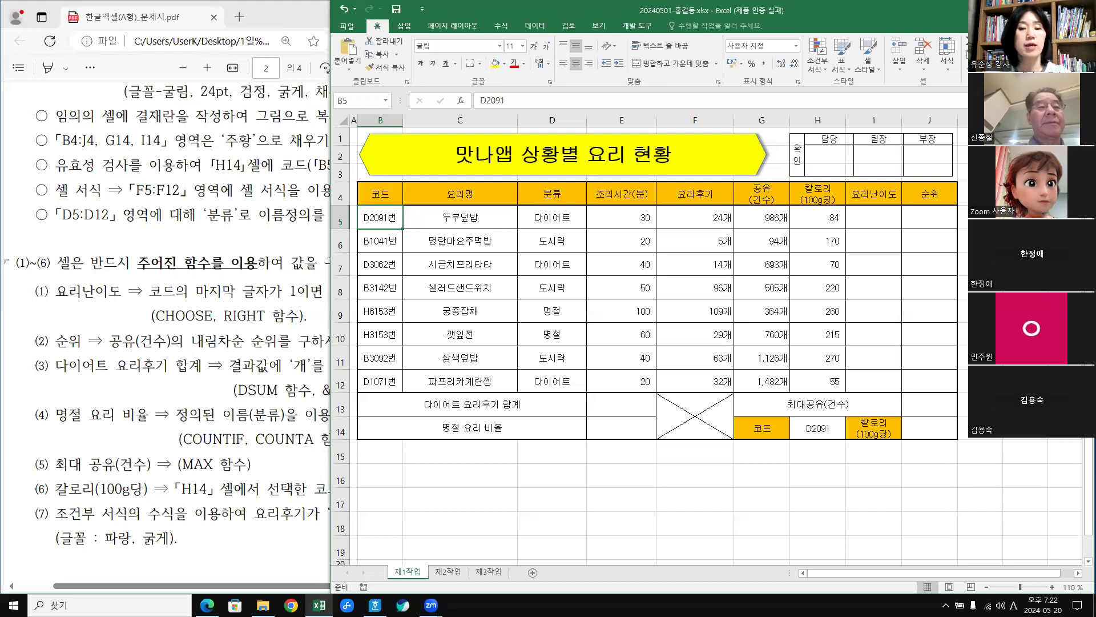
{"action": "key", "text": "ctrl+1"}
{"action": "left_click", "coordinate": [381, 203]}
{"action": "mouse_move", "coordinate": [572, 60]}
{"action": "left_mouse_down"}
{"action": "mouse_move", "coordinate": [520, 46]}
{"action": "mouse_move", "coordinate": [572, 61]}
{"action": "left_mouse_up"}
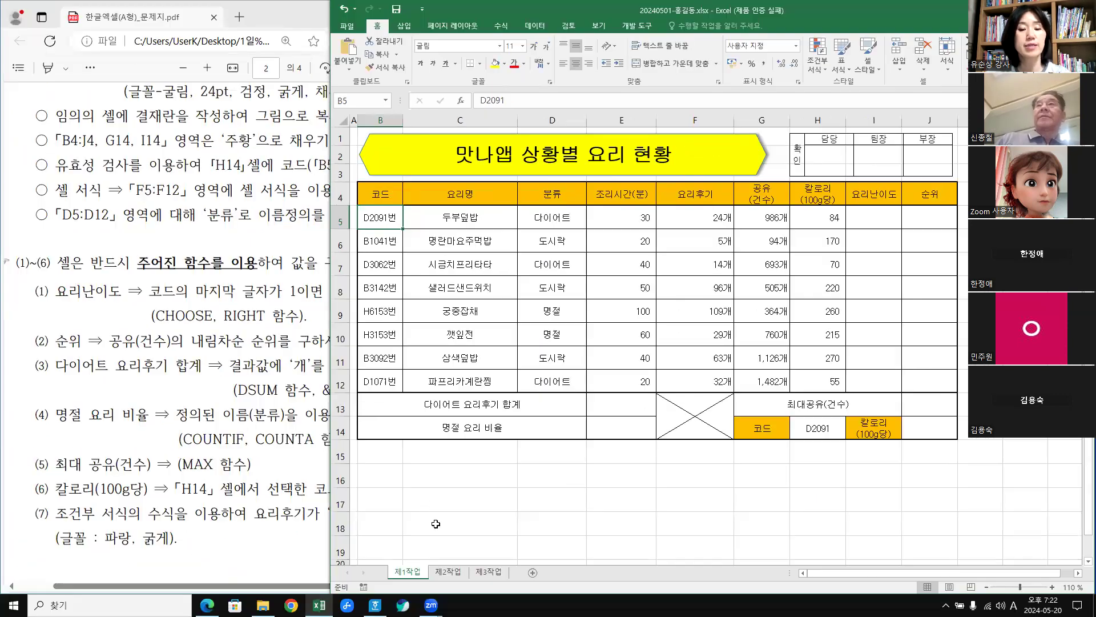
{"action": "left_click", "coordinate": [443, 613]}
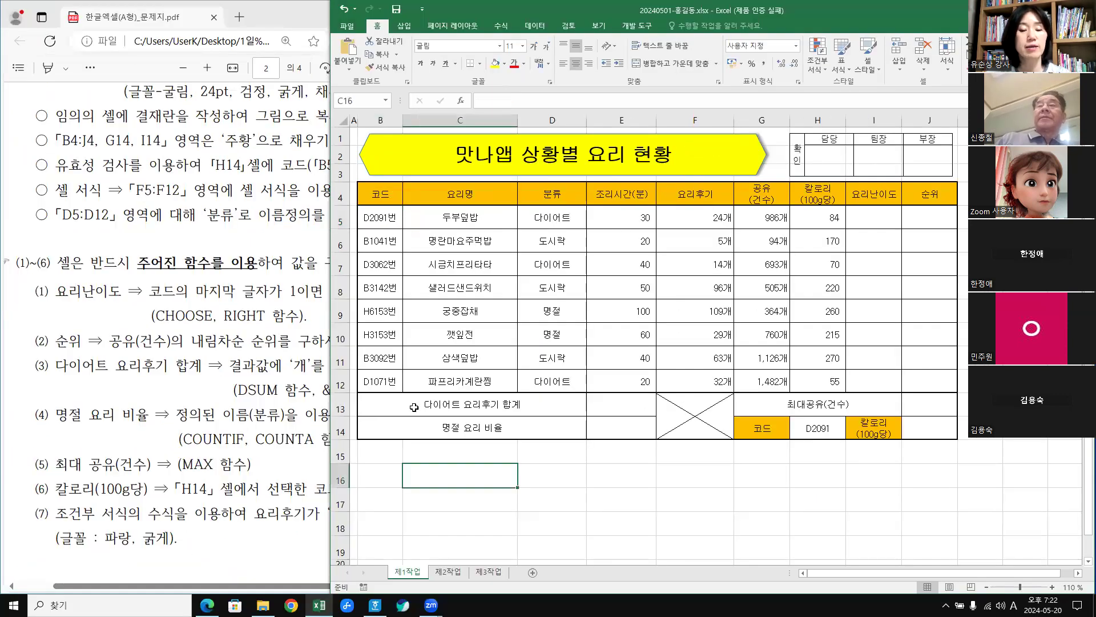
Set the number format of the codes in B5:B12 to General (일반) and circle the format name with the red pen.
{"action": "left_click_drag", "start_coordinate": [387, 217], "coordinate": [389, 378]}
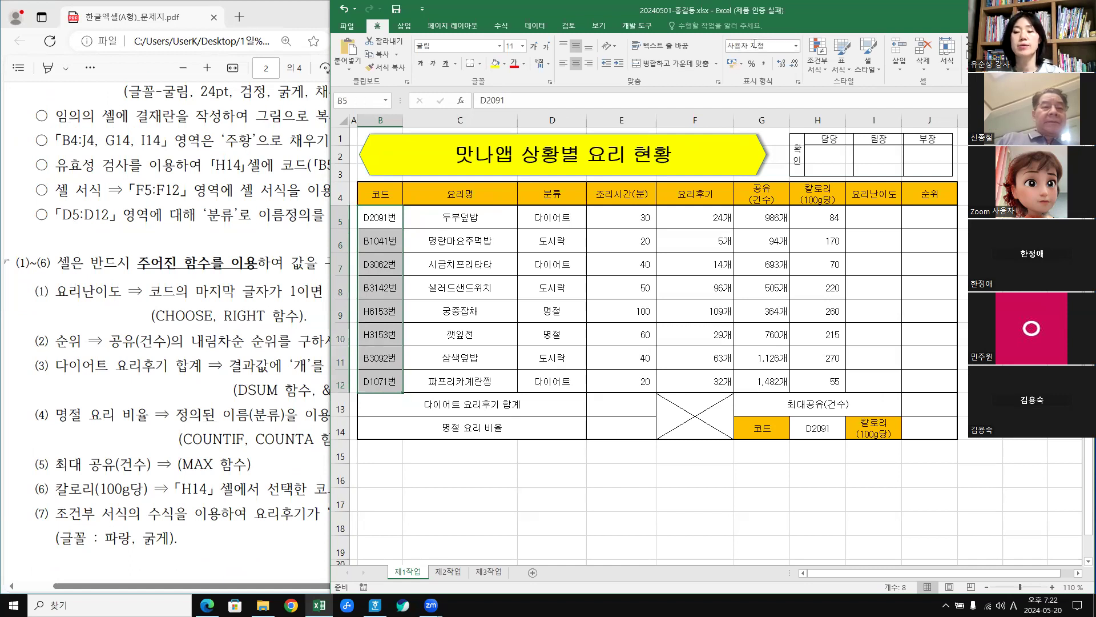
{"action": "left_click", "coordinate": [795, 51]}
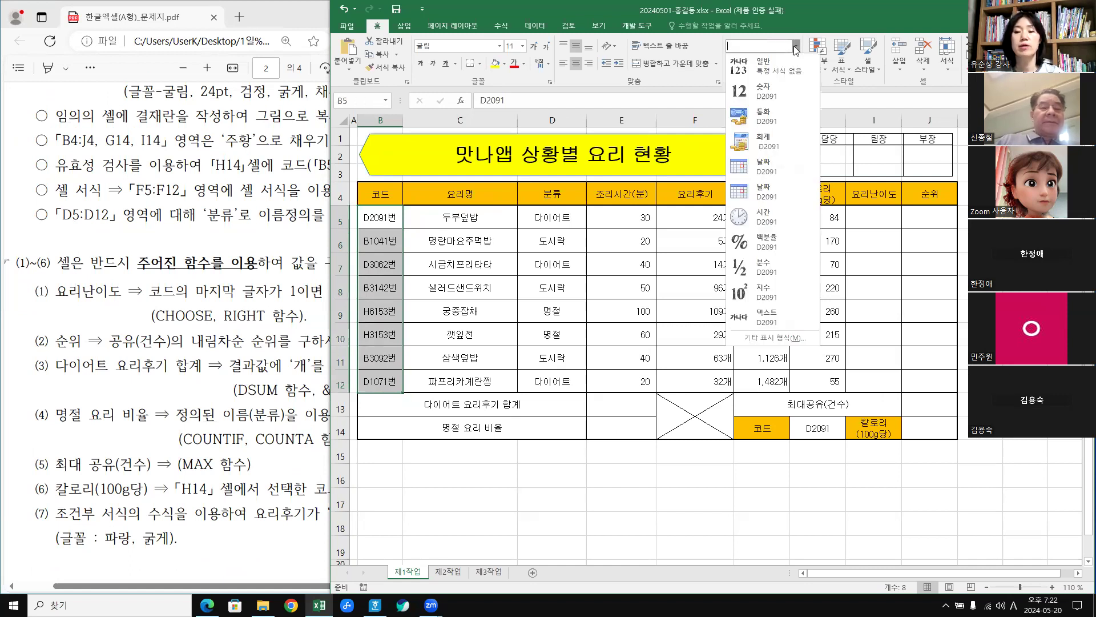
{"action": "left_click", "coordinate": [766, 69]}
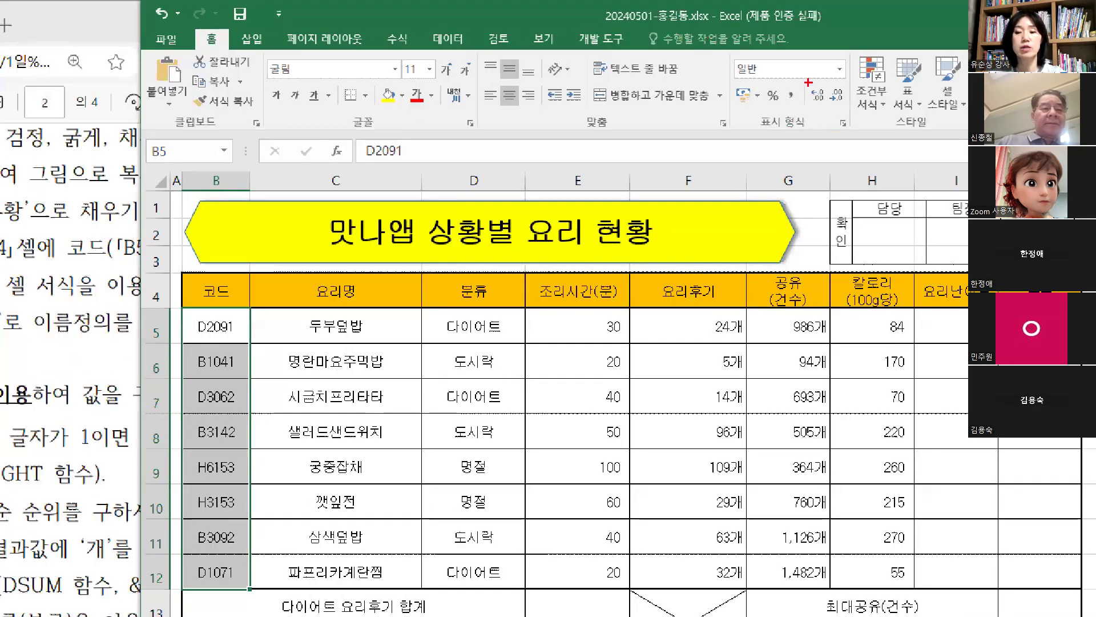
{"action": "mouse_move", "coordinate": [808, 83]}
{"action": "left_mouse_down"}
{"action": "mouse_move", "coordinate": [759, 84]}
{"action": "mouse_move", "coordinate": [782, 41]}
{"action": "mouse_move", "coordinate": [781, 86]}
{"action": "left_mouse_up"}
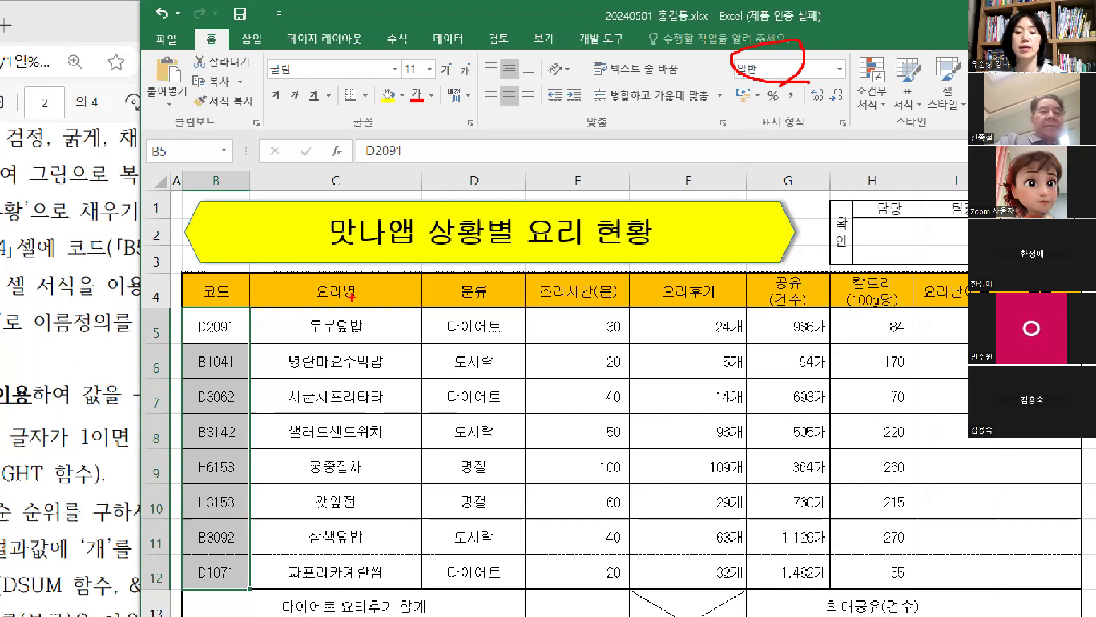
{"action": "key", "text": "Escape"}
{"action": "left_click", "coordinate": [423, 498]}
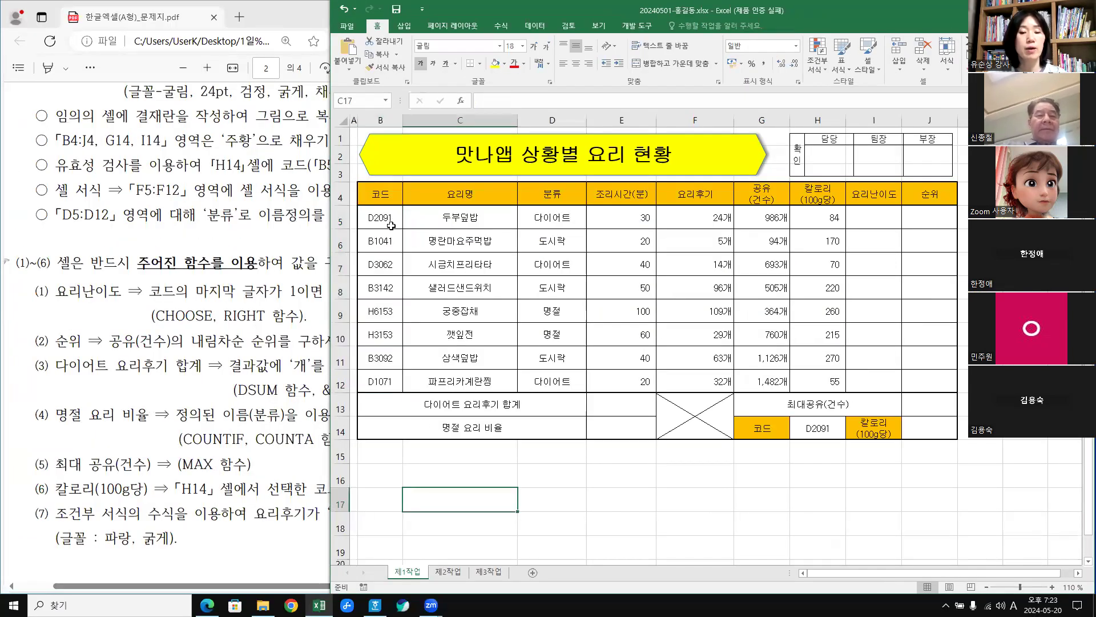
Circle the last digit of the code in B5 and the word RIGHT in exercise (1) with the red pen.
{"action": "key", "text": "ctrl+1"}
{"action": "mouse_move", "coordinate": [388, 227]}
{"action": "left_mouse_down"}
{"action": "mouse_move", "coordinate": [386, 216]}
{"action": "mouse_move", "coordinate": [386, 231]}
{"action": "left_mouse_up"}
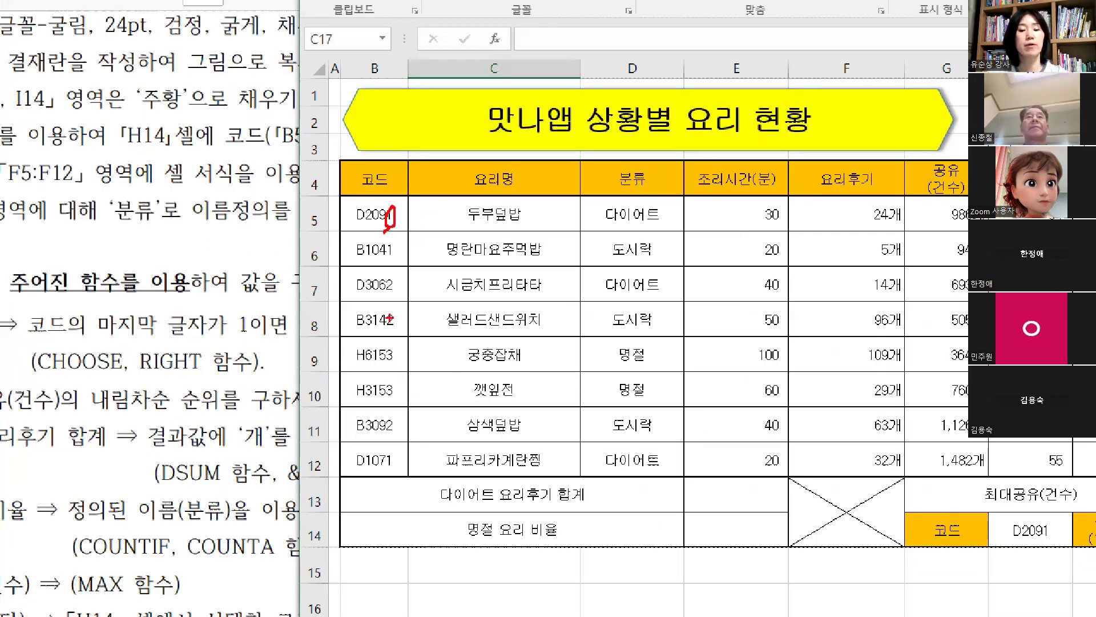
{"action": "key", "text": "Escape"}
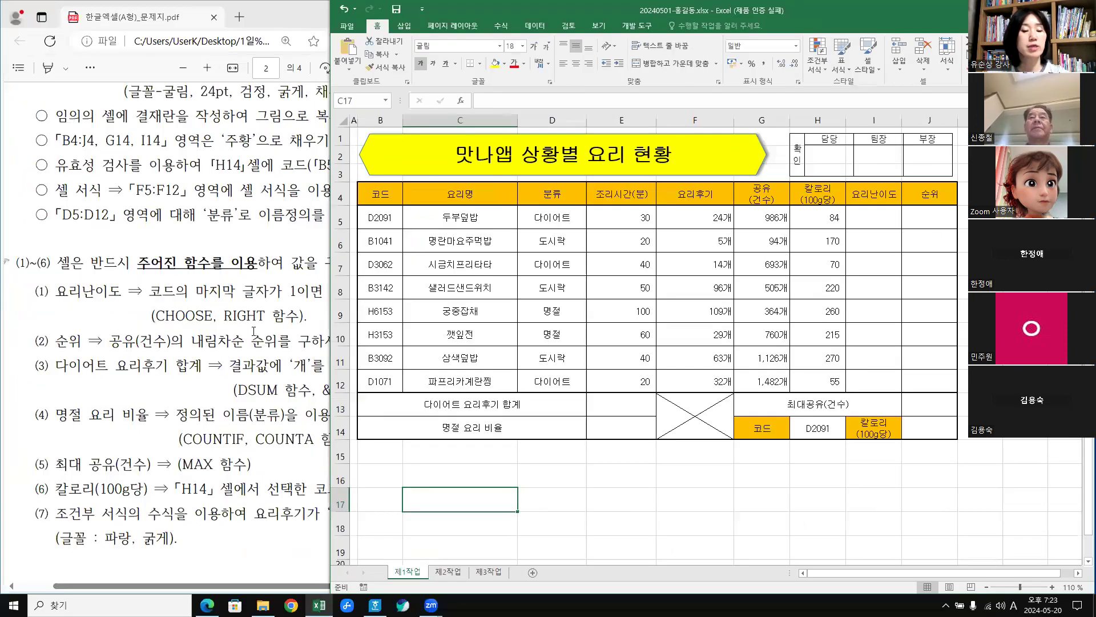
{"action": "key", "text": "ctrl+1"}
{"action": "left_click", "coordinate": [228, 312]}
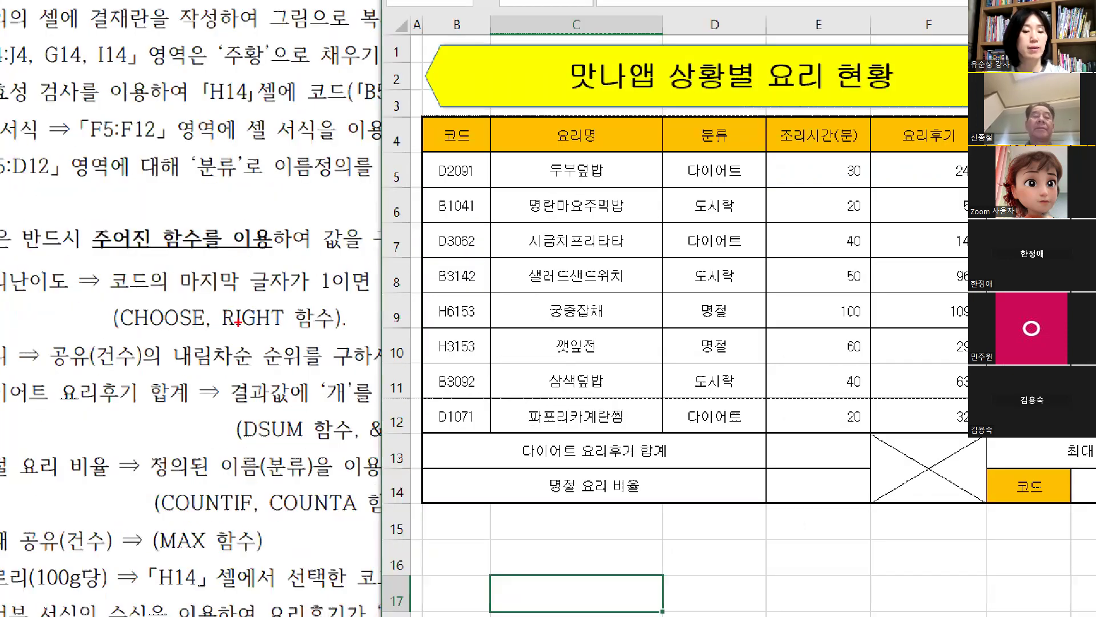
{"action": "mouse_move", "coordinate": [274, 333]}
{"action": "left_mouse_down"}
{"action": "mouse_move", "coordinate": [236, 311]}
{"action": "mouse_move", "coordinate": [267, 337]}
{"action": "left_mouse_up"}
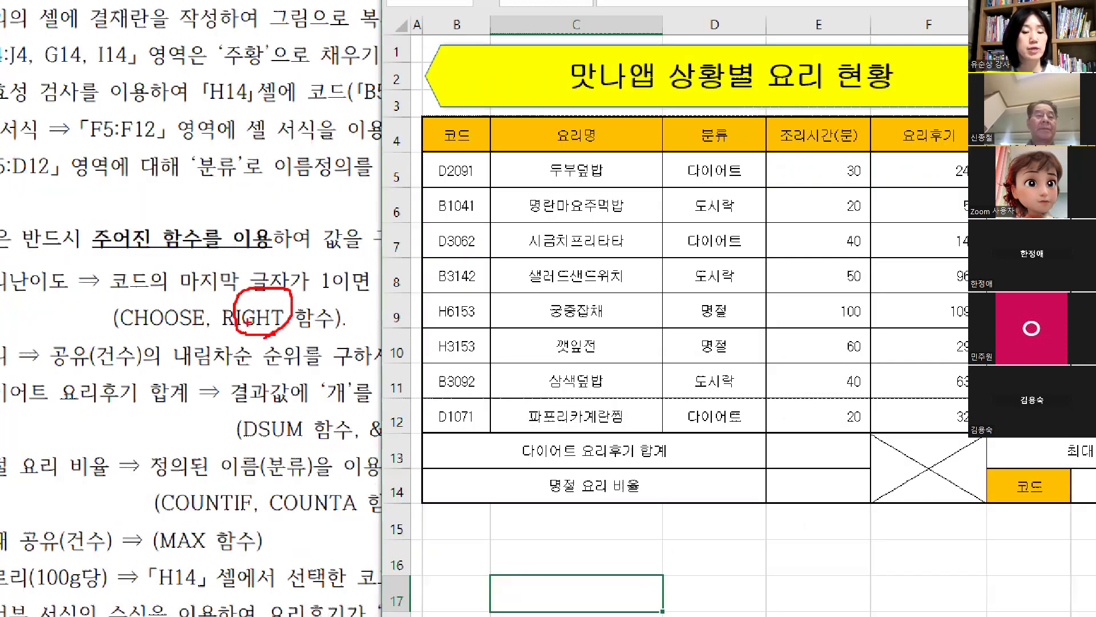
{"action": "left_click_drag", "start_coordinate": [473, 183], "coordinate": [473, 188]}
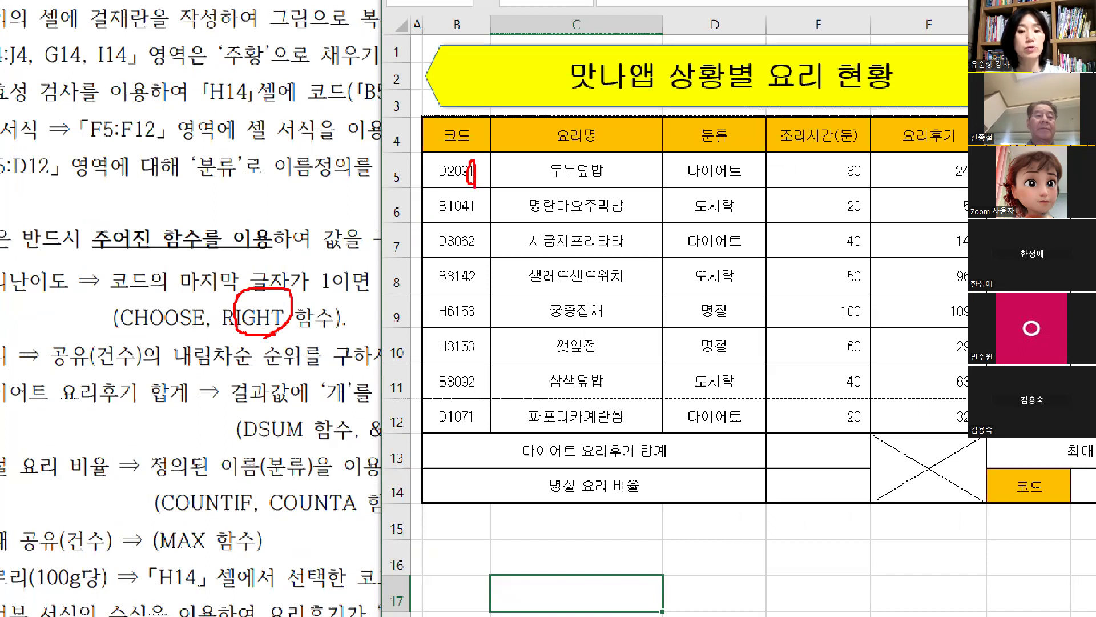
{"action": "key", "text": "Escape"}
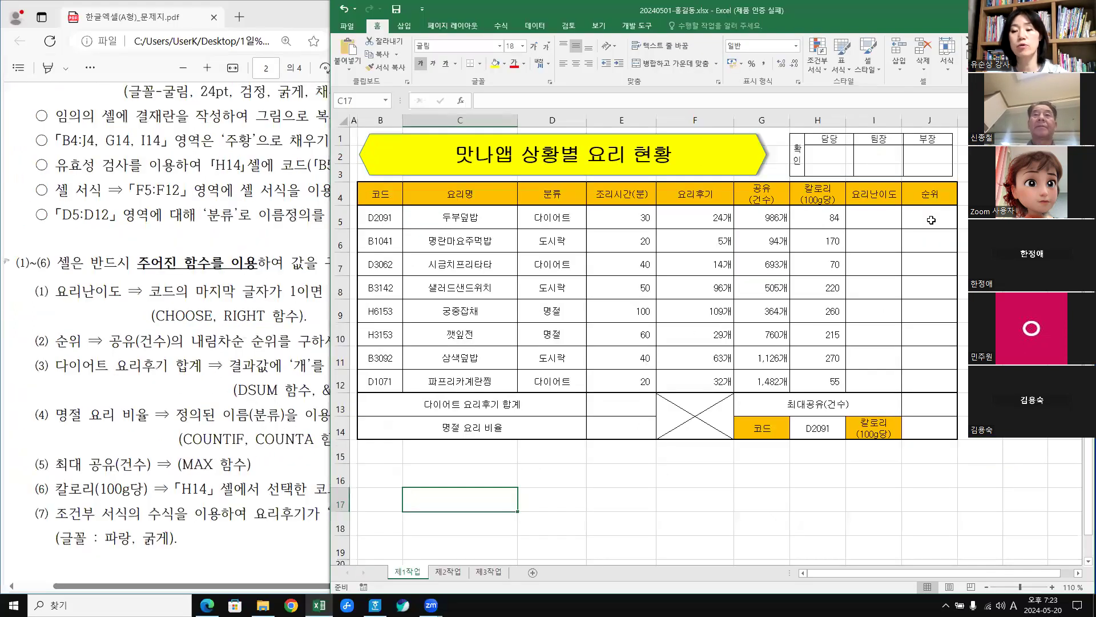
{"action": "left_click", "coordinate": [865, 213]}
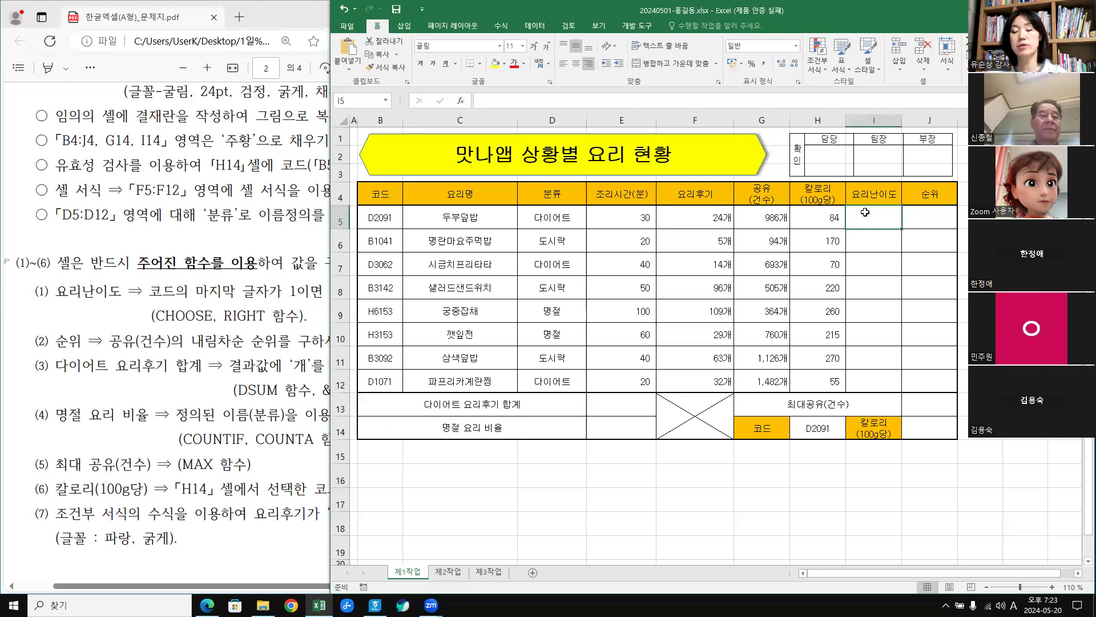
{"action": "left_click", "coordinate": [374, 217]}
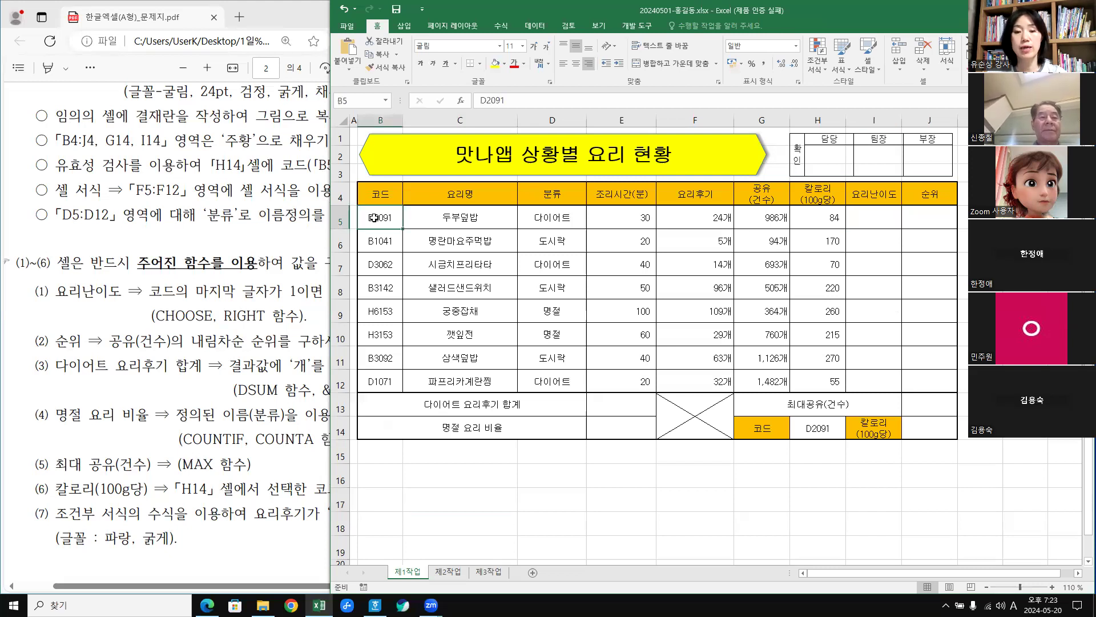
{"action": "left_click", "coordinate": [867, 218]}
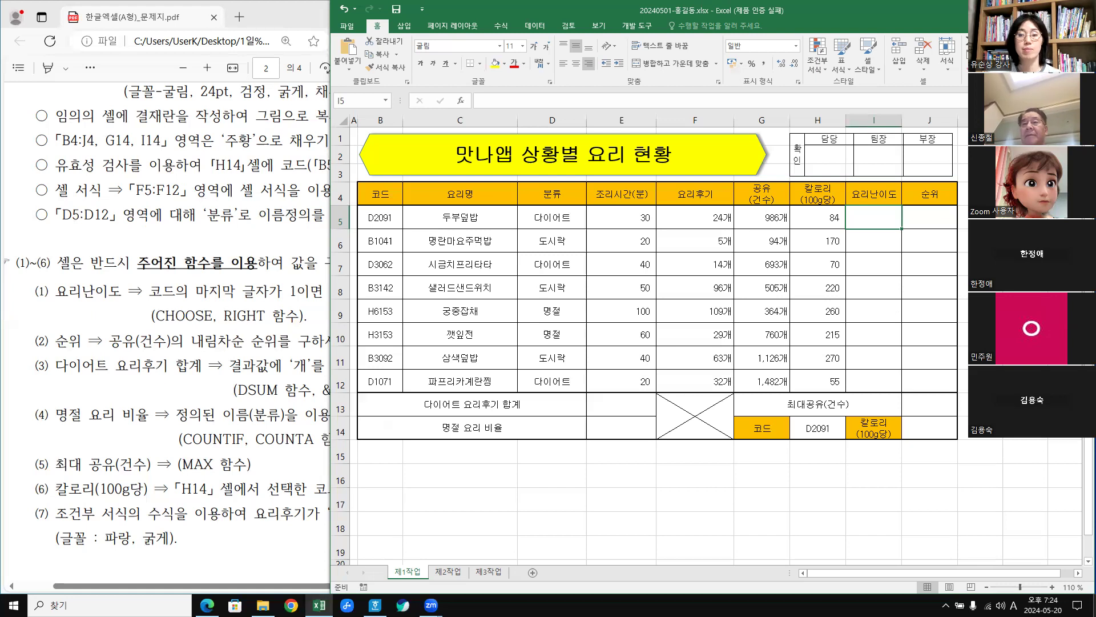
{"action": "left_click", "coordinate": [996, 507]}
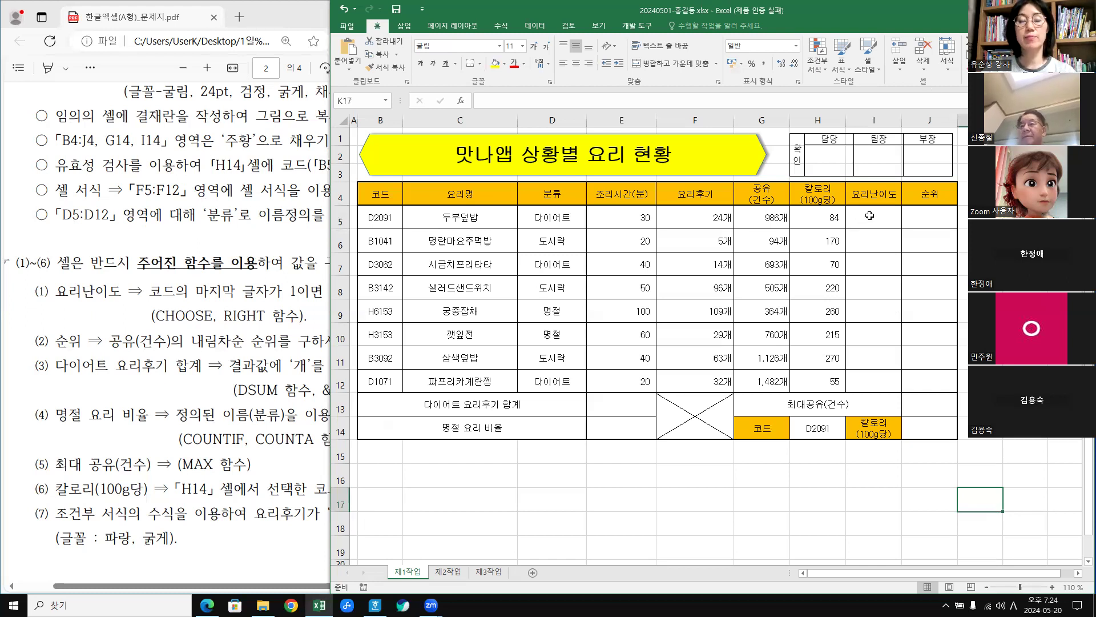
Enter =RIGHT(B5,1) in I5 through the function arguments and fill it down the 요리난이도 column to I12.
{"action": "left_click", "coordinate": [869, 214]}
{"action": "type", "text": "="}
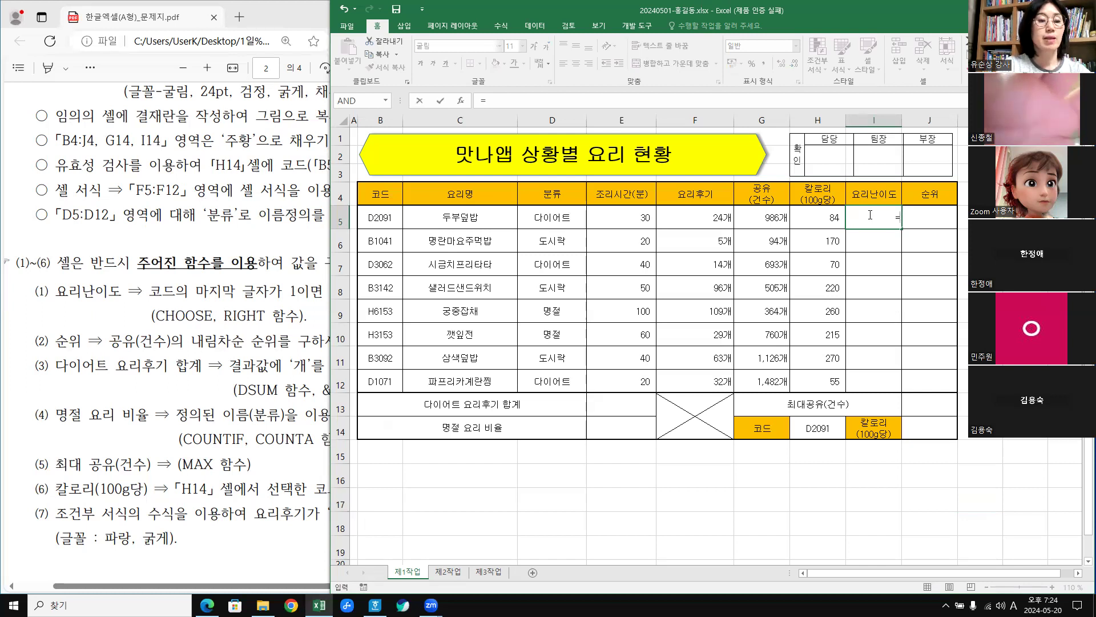
{"action": "type", "text": "ri"}
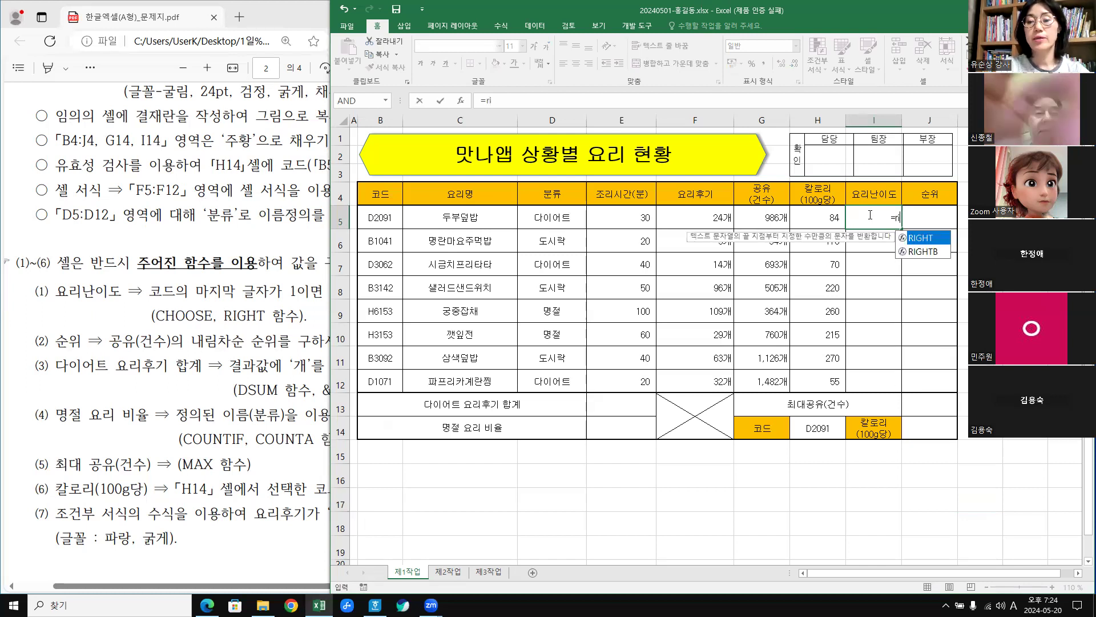
{"action": "key", "text": "Tab"}
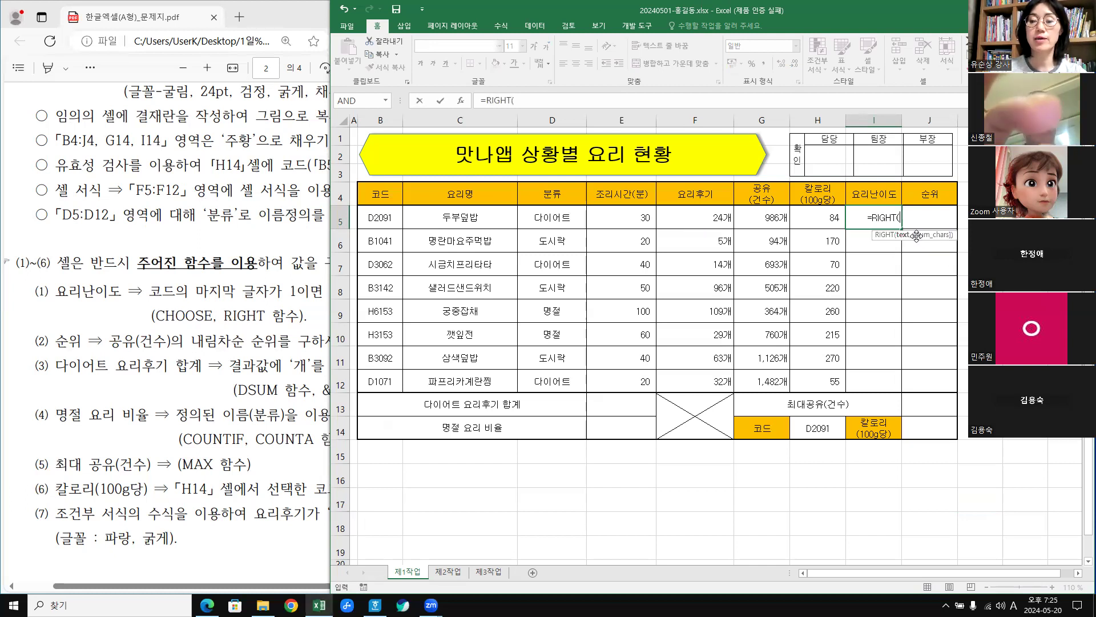
{"action": "left_click", "coordinate": [460, 100]}
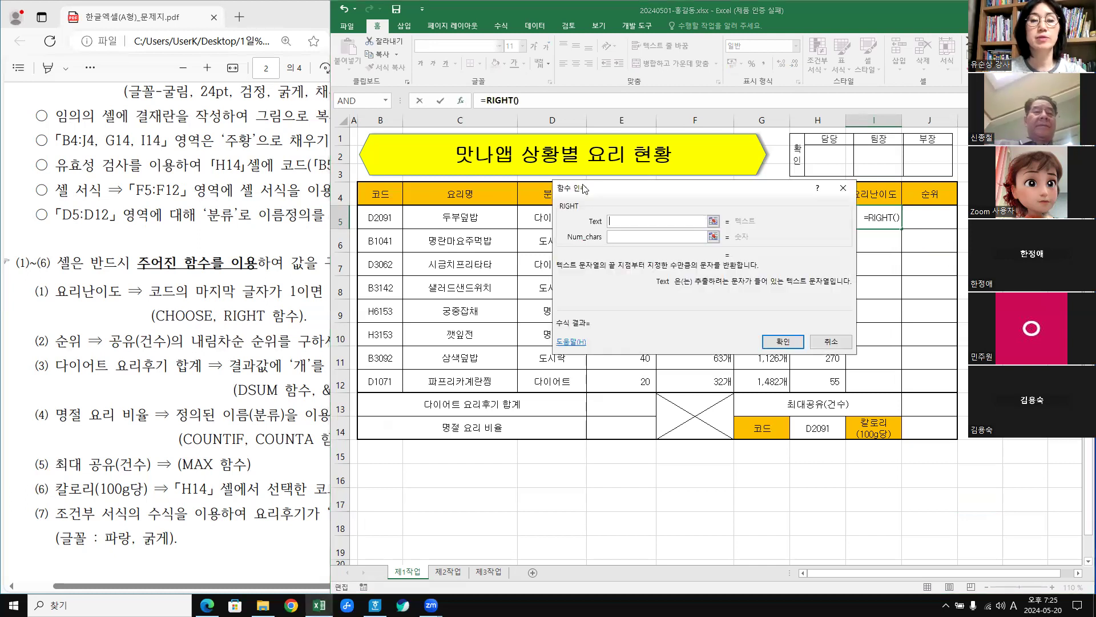
{"action": "left_click_drag", "start_coordinate": [666, 212], "coordinate": [491, 275]}
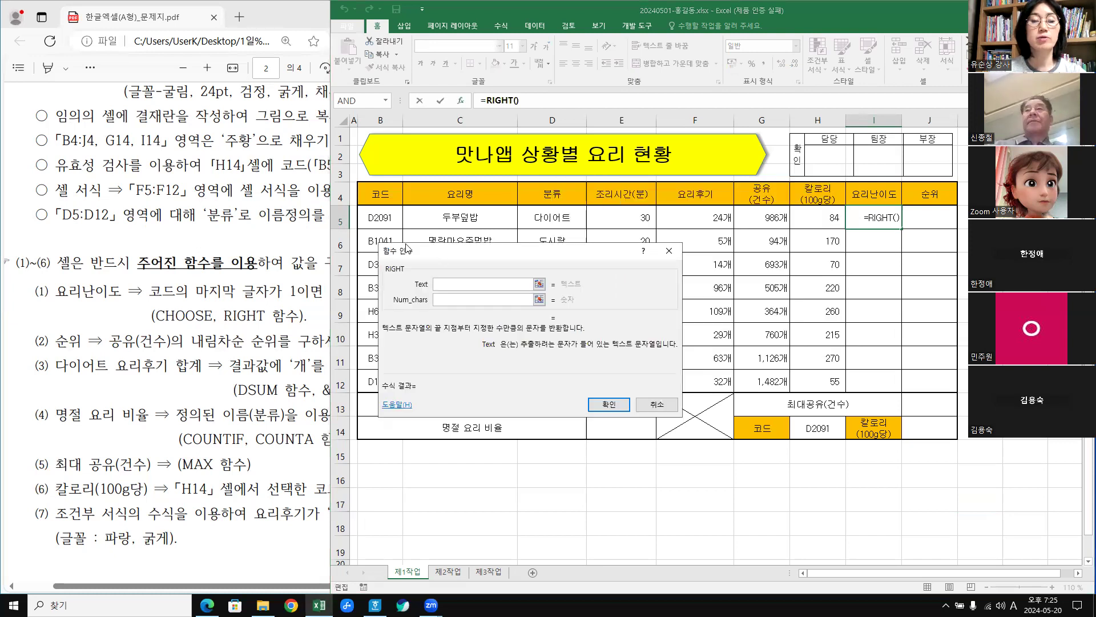
{"action": "left_click", "coordinate": [382, 217]}
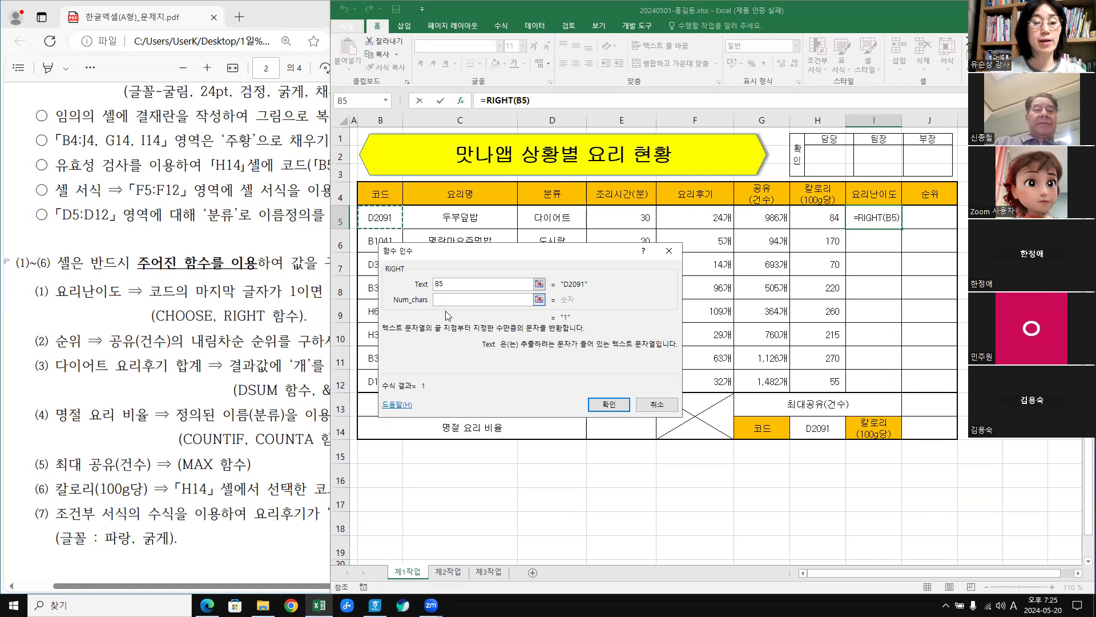
{"action": "left_click", "coordinate": [460, 299]}
{"action": "type", "text": "1"}
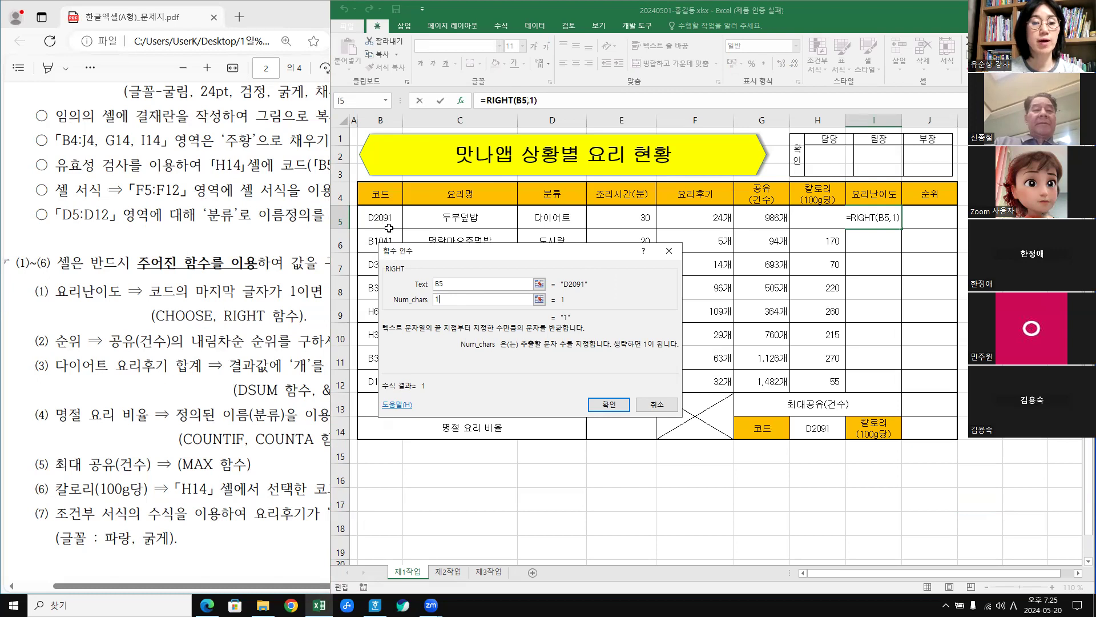
{"action": "left_click", "coordinate": [608, 404]}
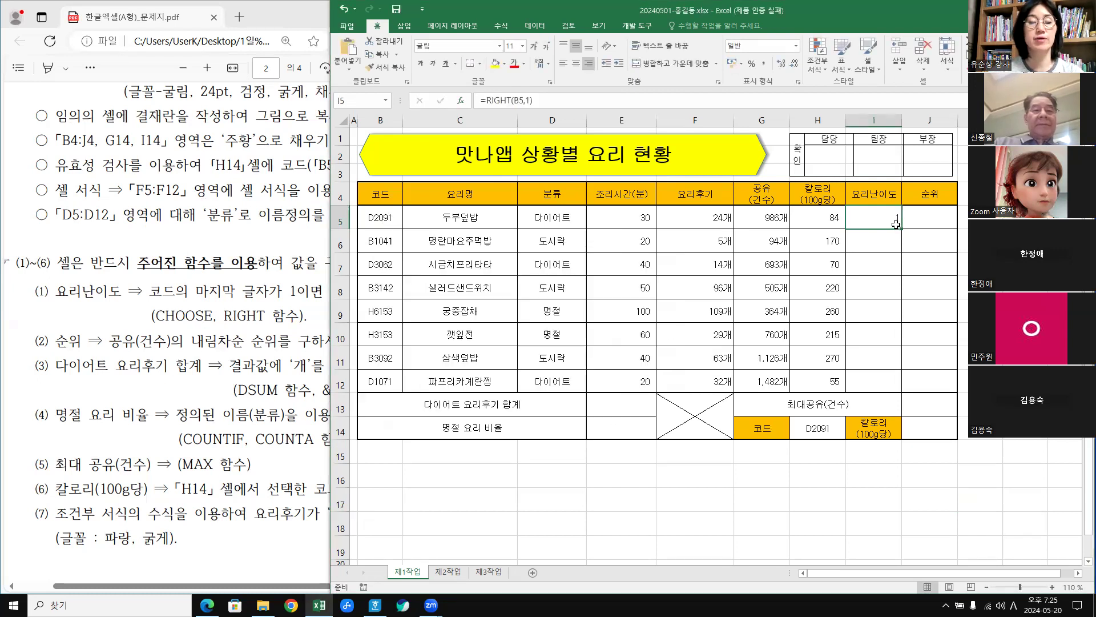
{"action": "left_click_drag", "start_coordinate": [900, 229], "coordinate": [895, 395]}
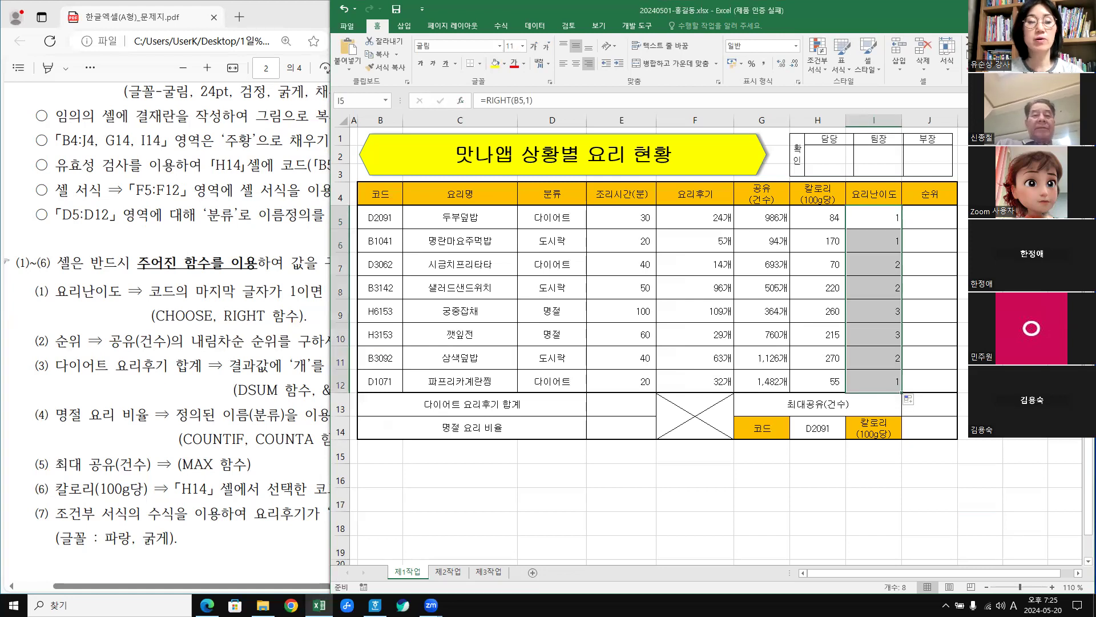
{"action": "left_click", "coordinate": [1063, 312]}
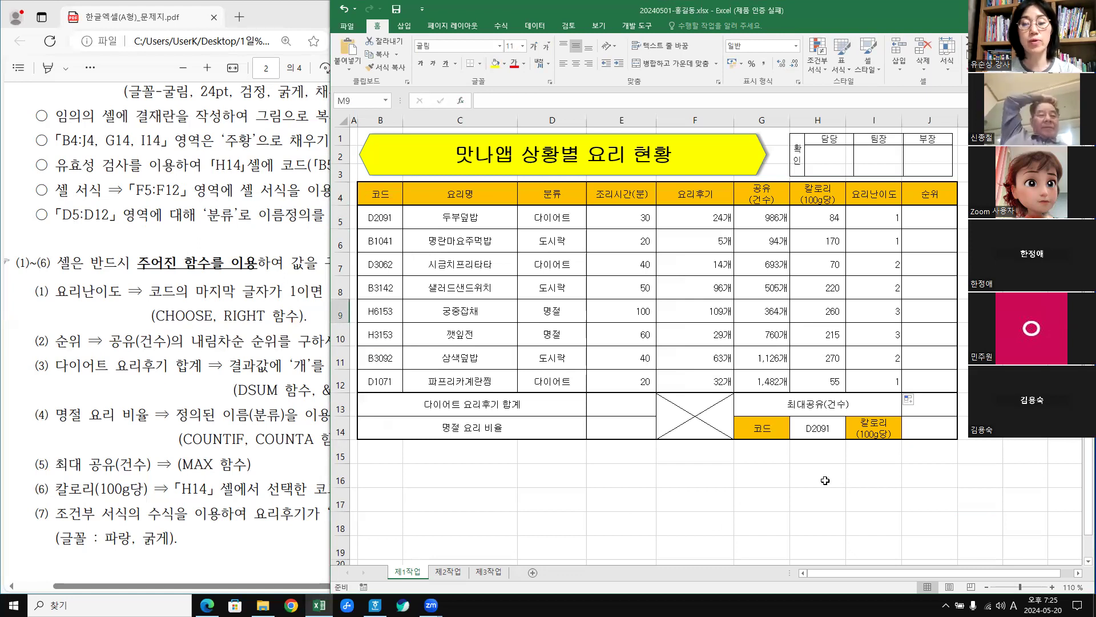
Start a CHOOSE formula in C17, open its function arguments clear of the cell, and expand the value fields to Value4.
{"action": "scroll", "coordinate": [609, 484], "scroll_direction": "down", "scroll_amount": 2}
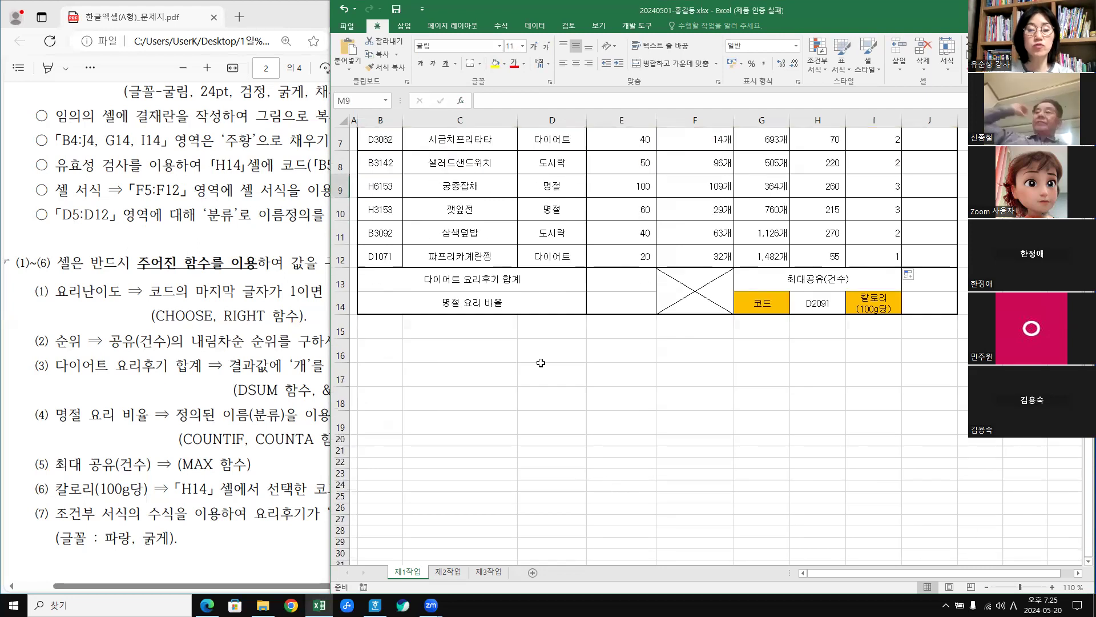
{"action": "left_click", "coordinate": [446, 374]}
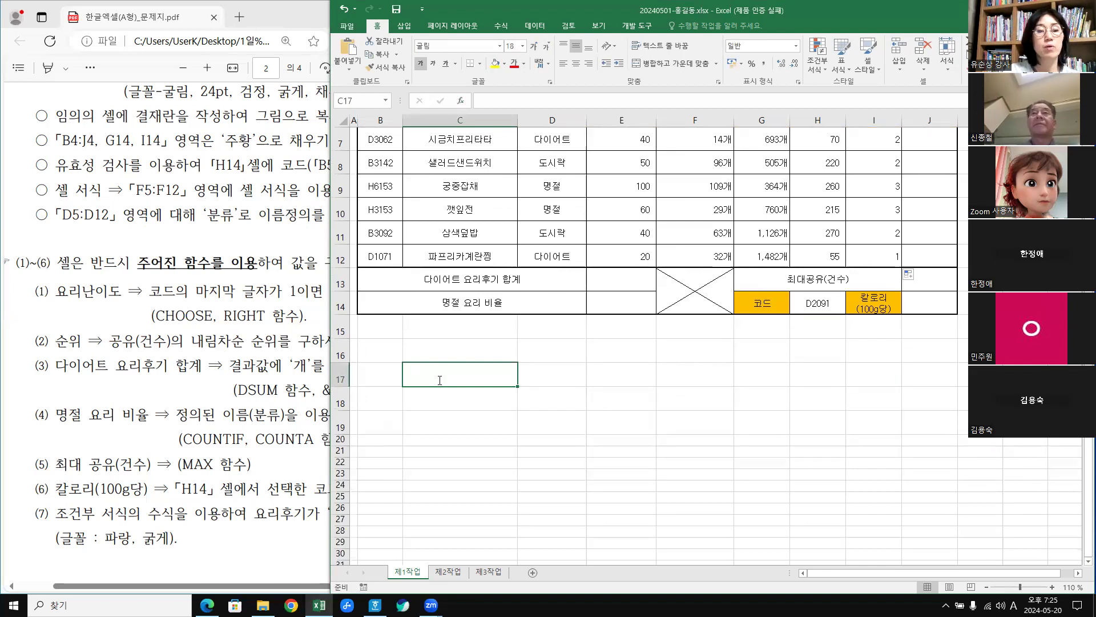
{"action": "type", "text": "=choo"}
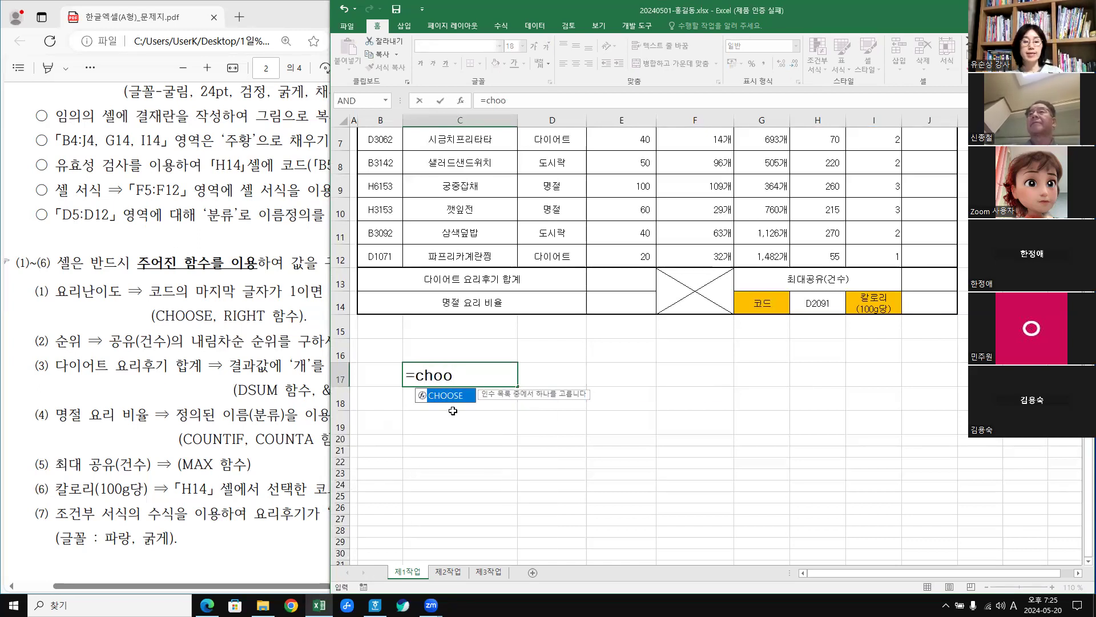
{"action": "double_click", "coordinate": [454, 400]}
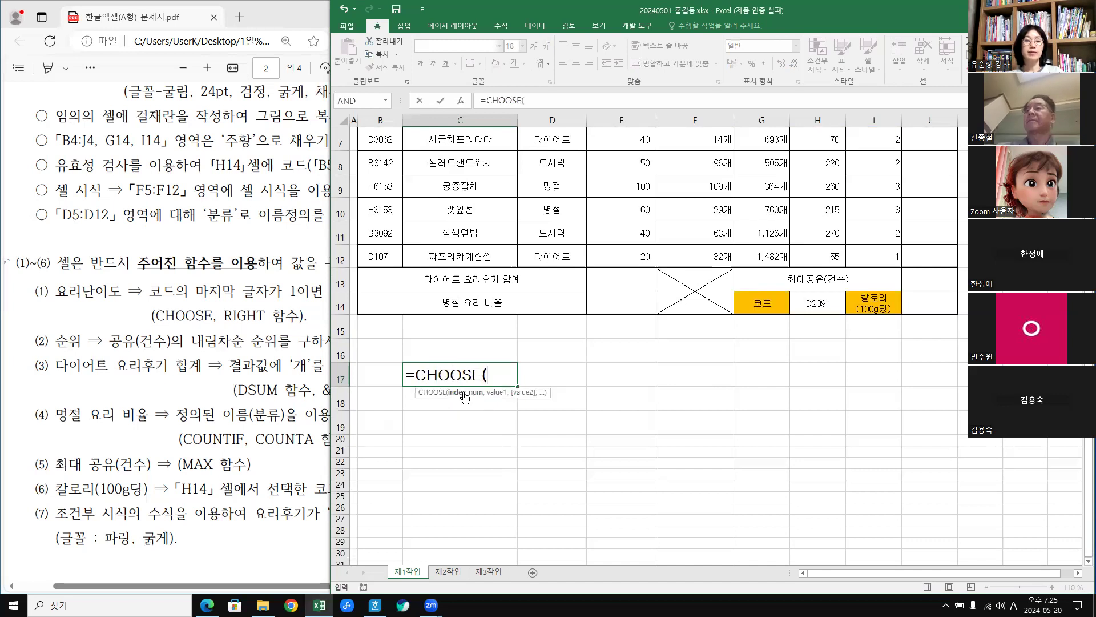
{"action": "left_click", "coordinate": [461, 101]}
{"action": "left_click_drag", "start_coordinate": [517, 245], "coordinate": [818, 277]}
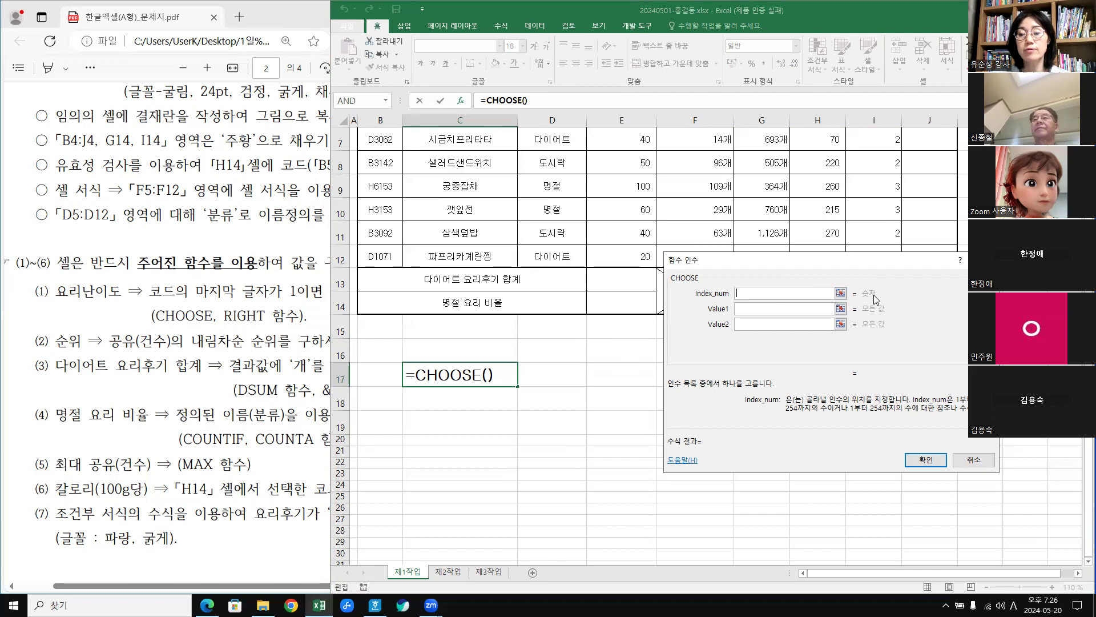
{"action": "left_click", "coordinate": [748, 309]}
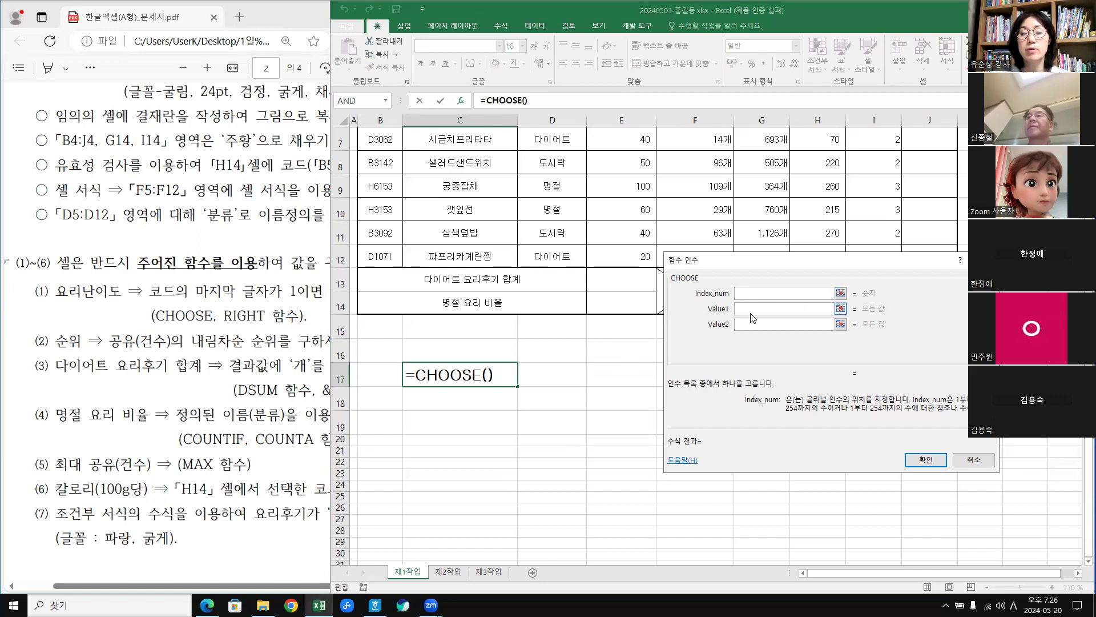
{"action": "left_click", "coordinate": [757, 325]}
{"action": "left_click", "coordinate": [752, 339]}
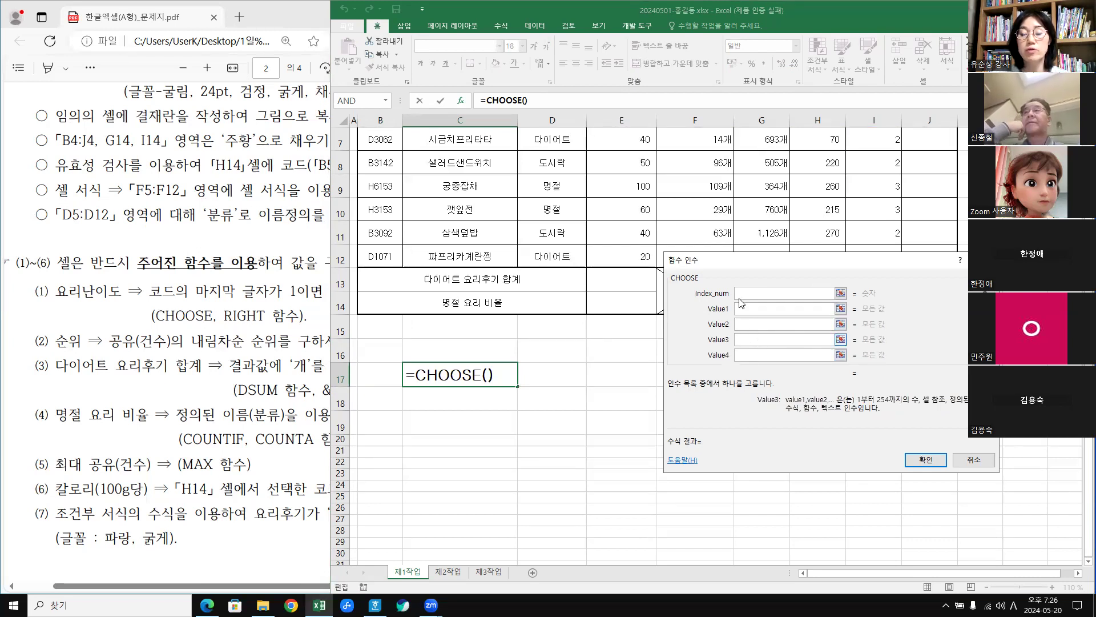
{"action": "left_click", "coordinate": [762, 291]}
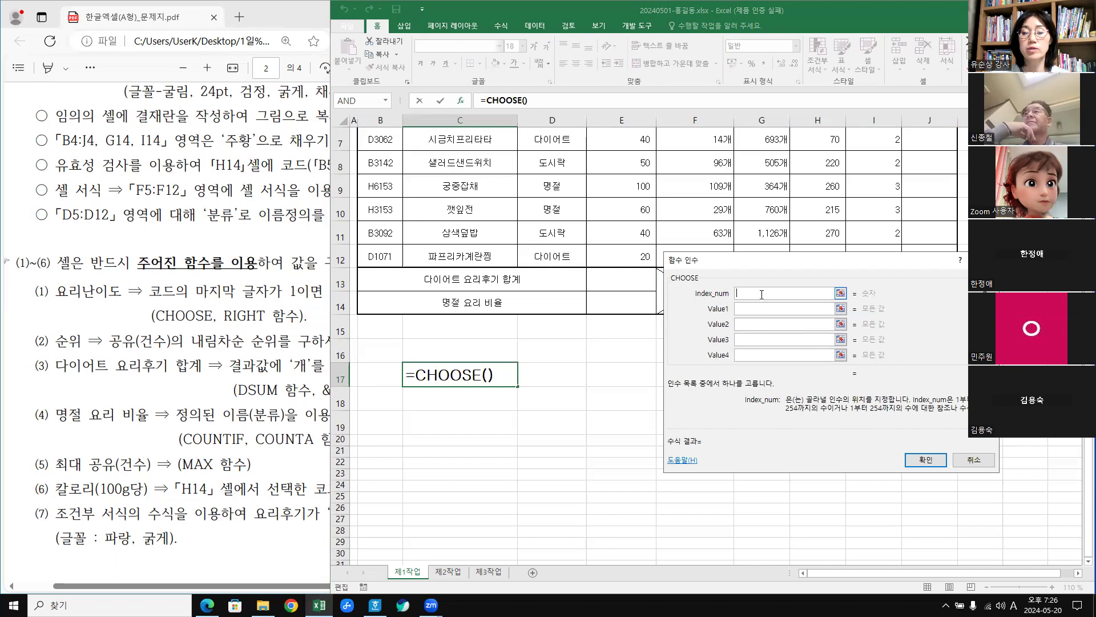
{"action": "left_click", "coordinate": [746, 308]}
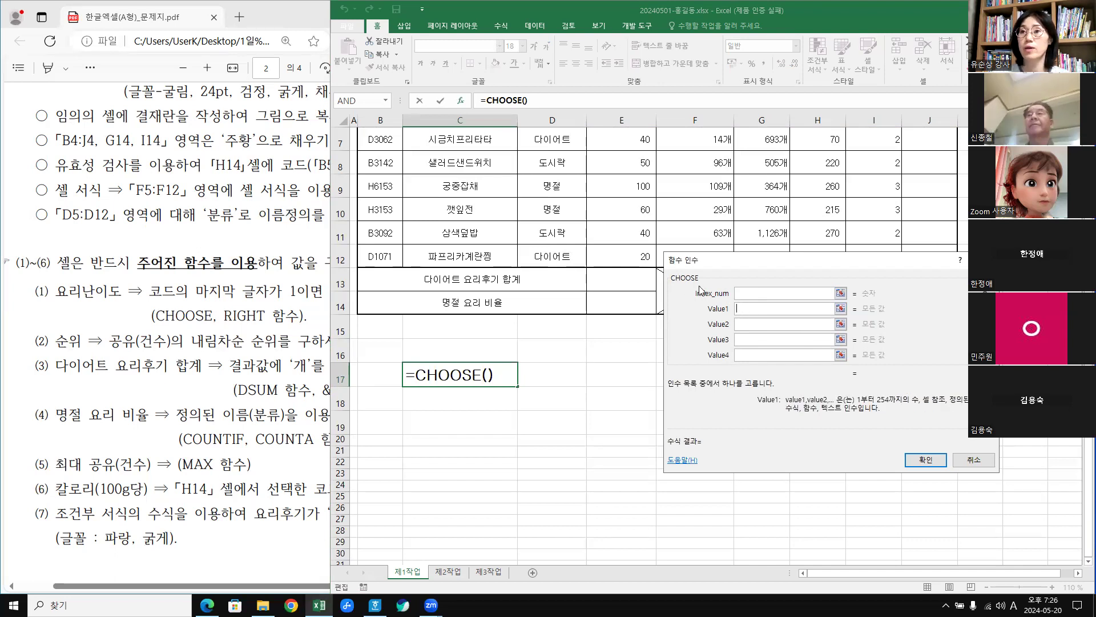
Give the CHOOSE example index number 3 and the four values 우리, 나라, 대한 and 민국.
{"action": "left_click", "coordinate": [761, 294]}
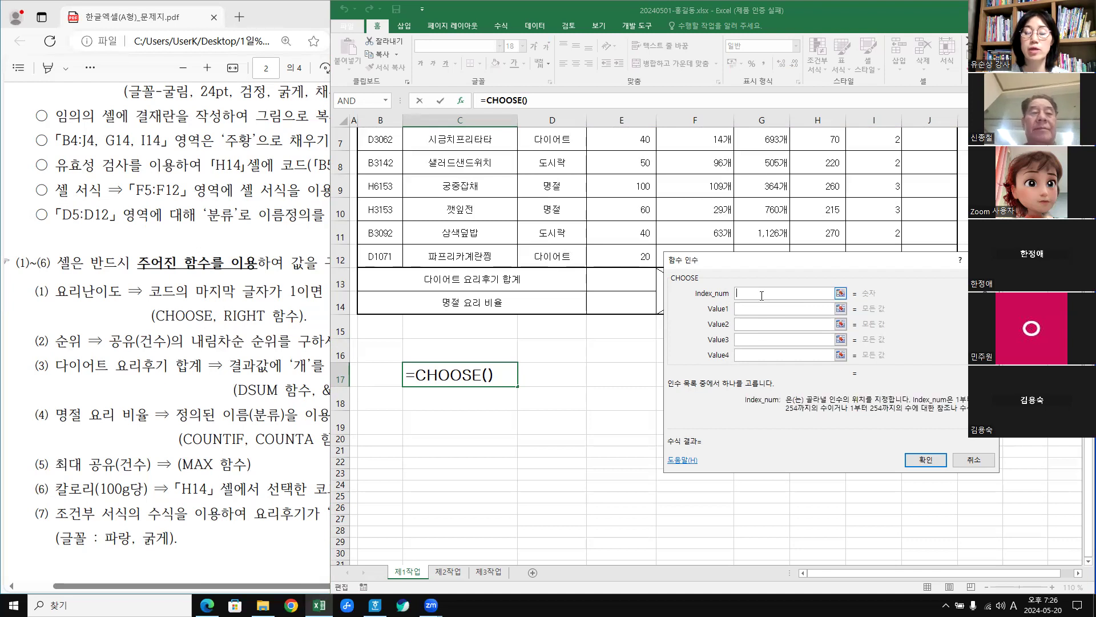
{"action": "type", "text": "3"}
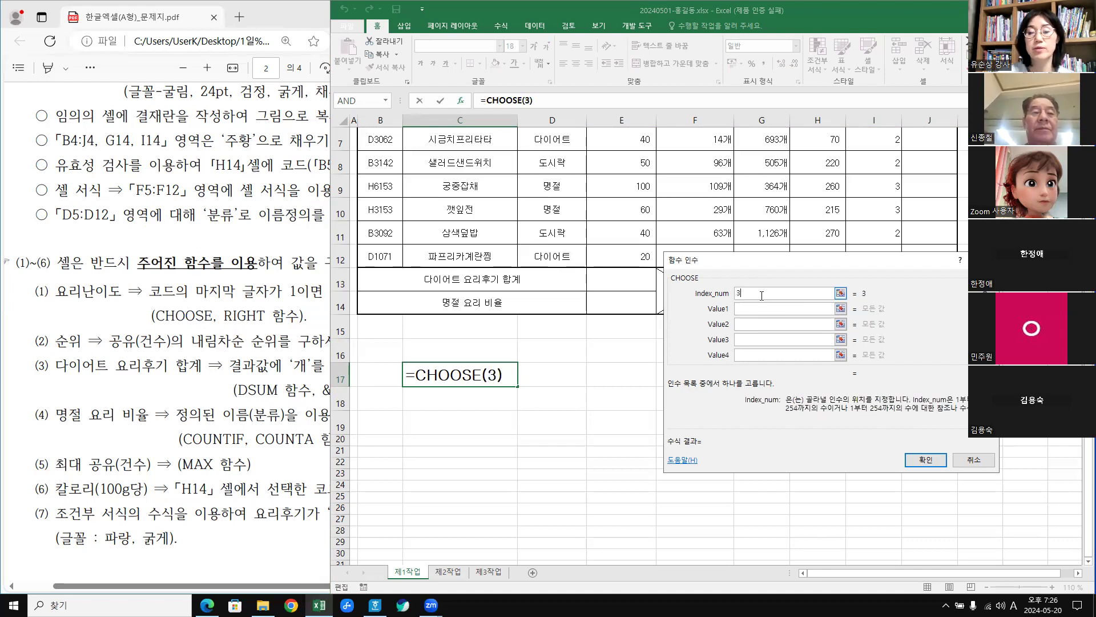
{"action": "left_click", "coordinate": [765, 309]}
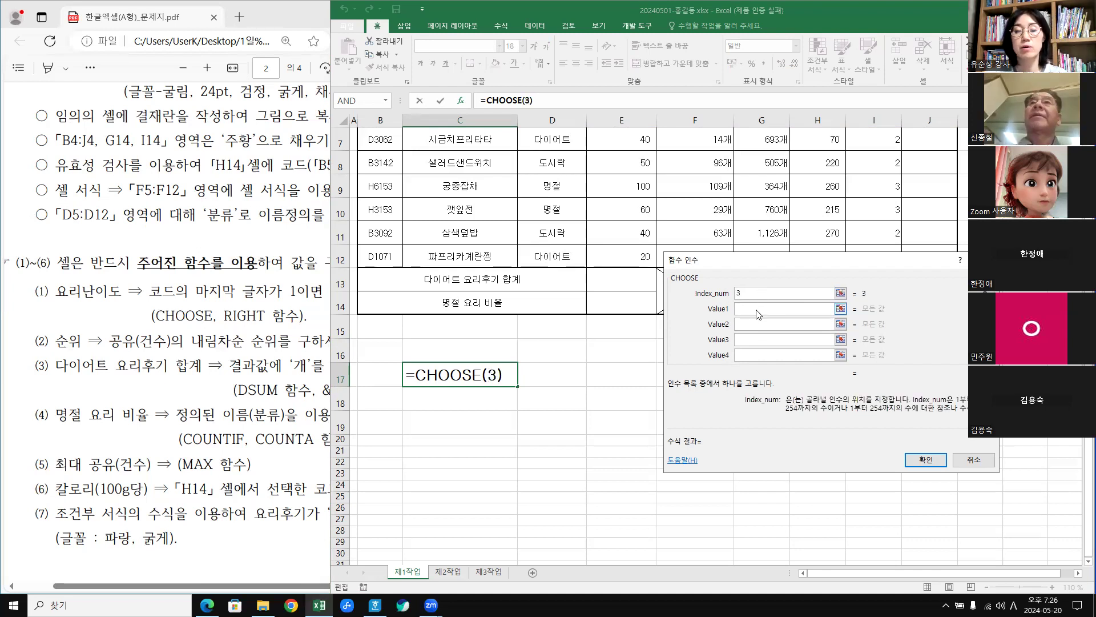
{"action": "key", "text": "Hangul"}
{"action": "type", "text": "우리"}
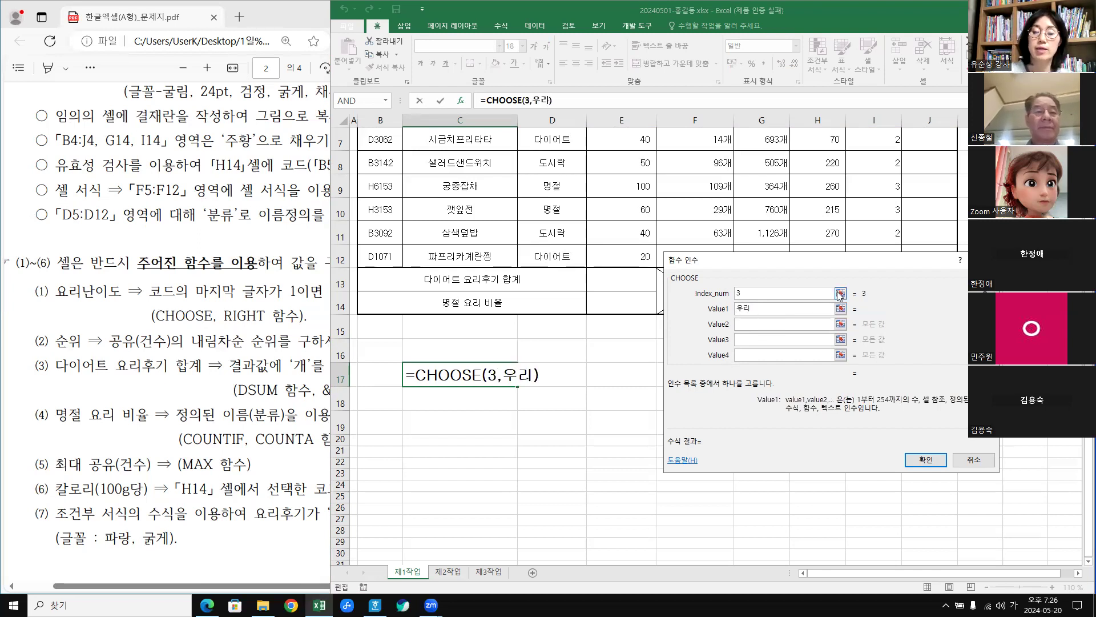
{"action": "left_click", "coordinate": [761, 323]}
{"action": "type", "text": "나라"}
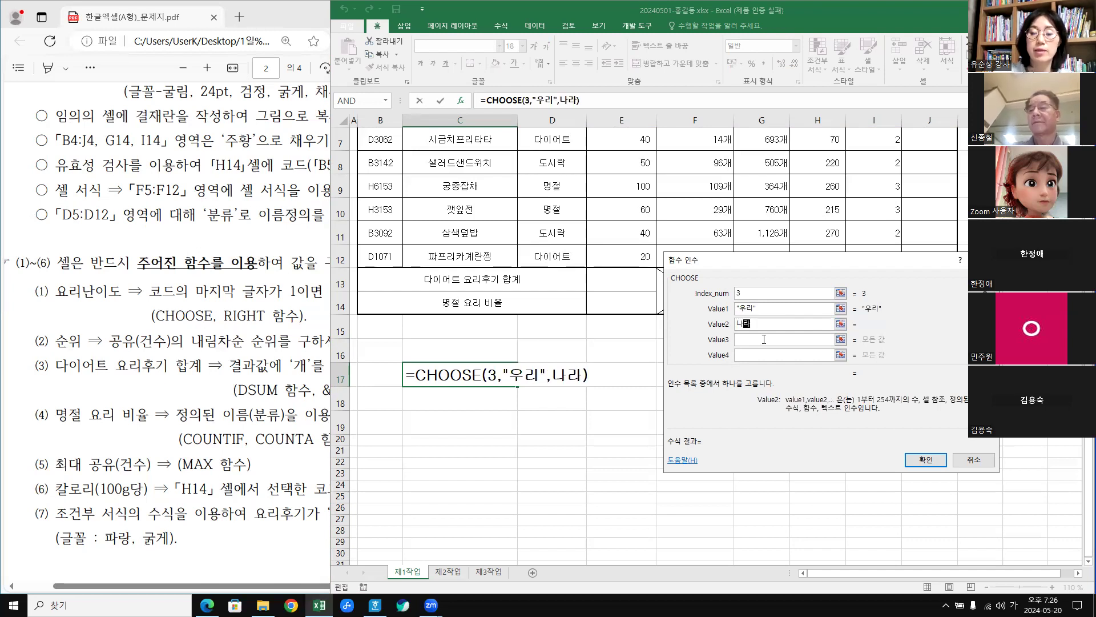
{"action": "left_click", "coordinate": [764, 339]}
{"action": "type", "text": "대한"}
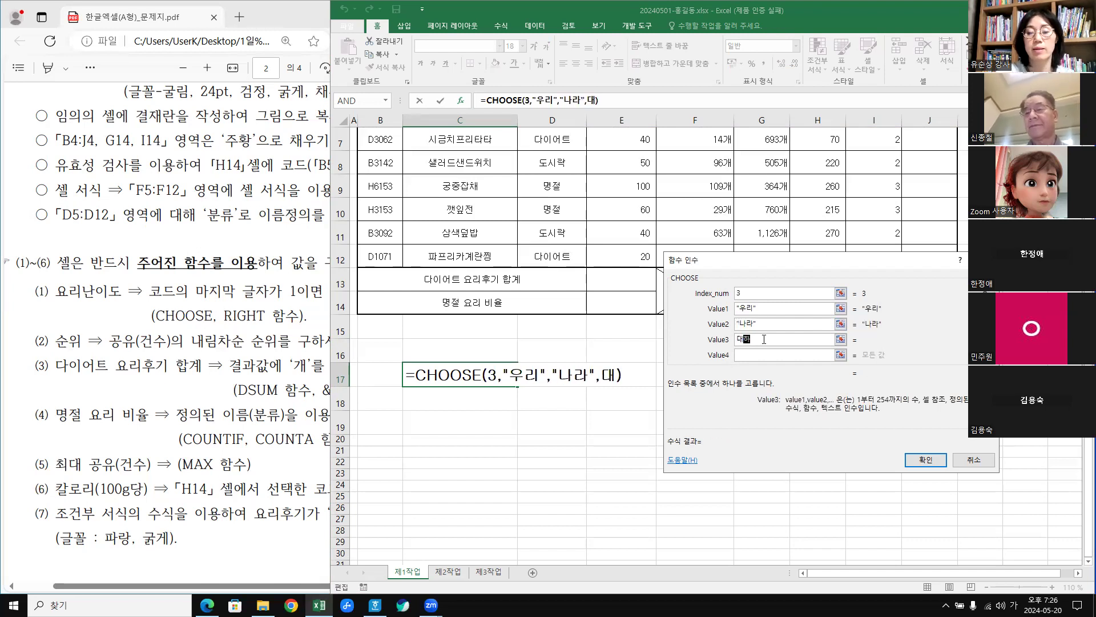
{"action": "left_click", "coordinate": [760, 355]}
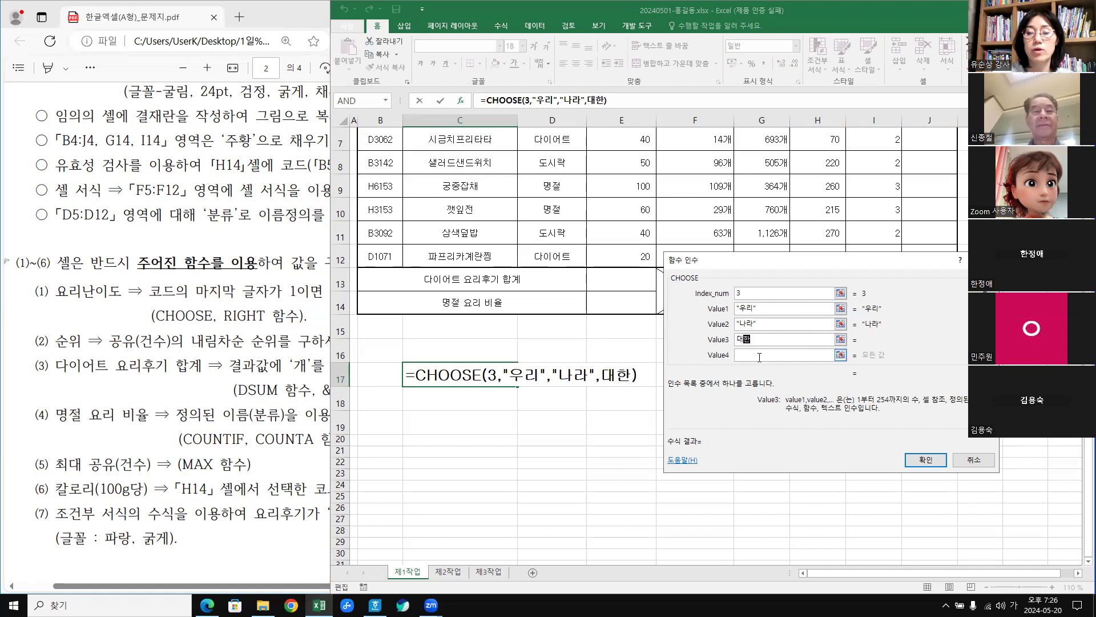
{"action": "type", "text": "민국"}
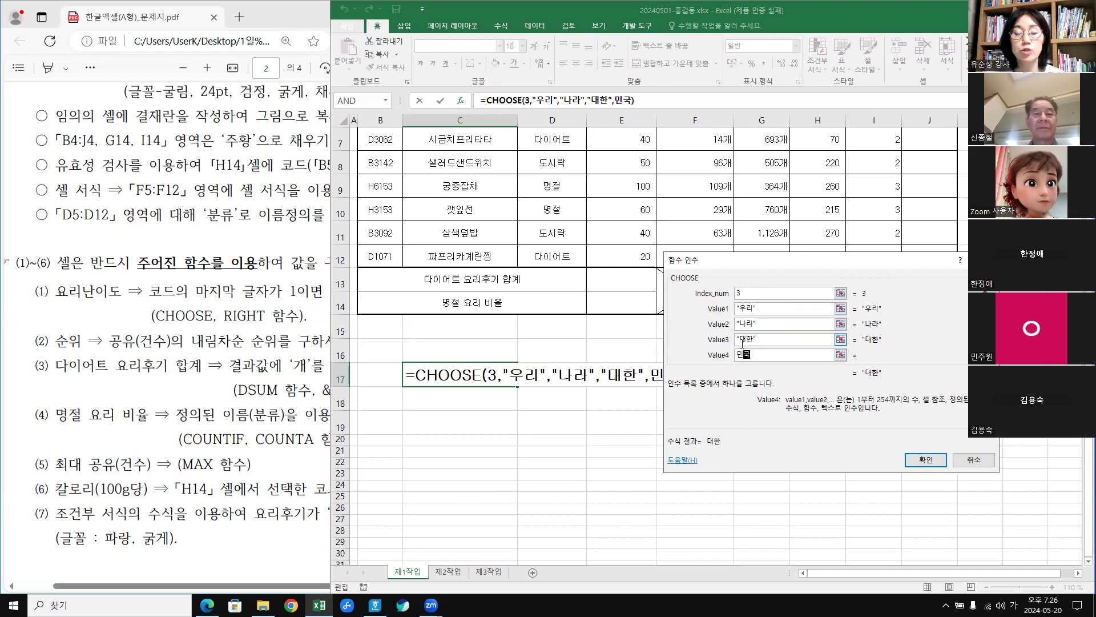
Change the CHOOSE example's index number to 2, accept the formula, and clear it from C17.
{"action": "left_click", "coordinate": [745, 291]}
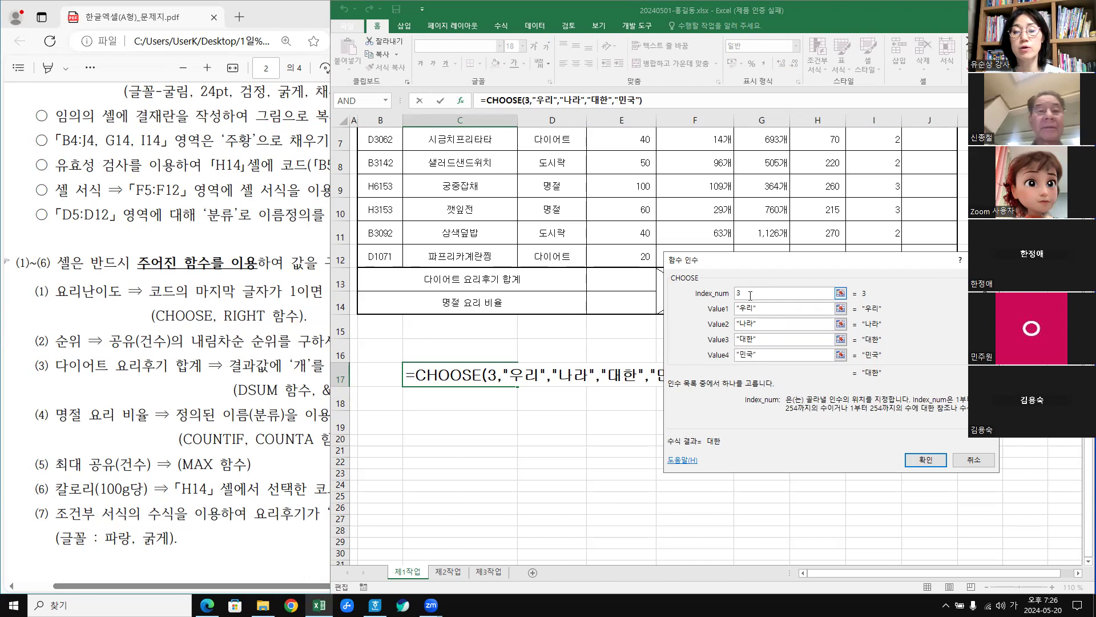
{"action": "key", "text": "BackSpace"}
{"action": "type", "text": "2"}
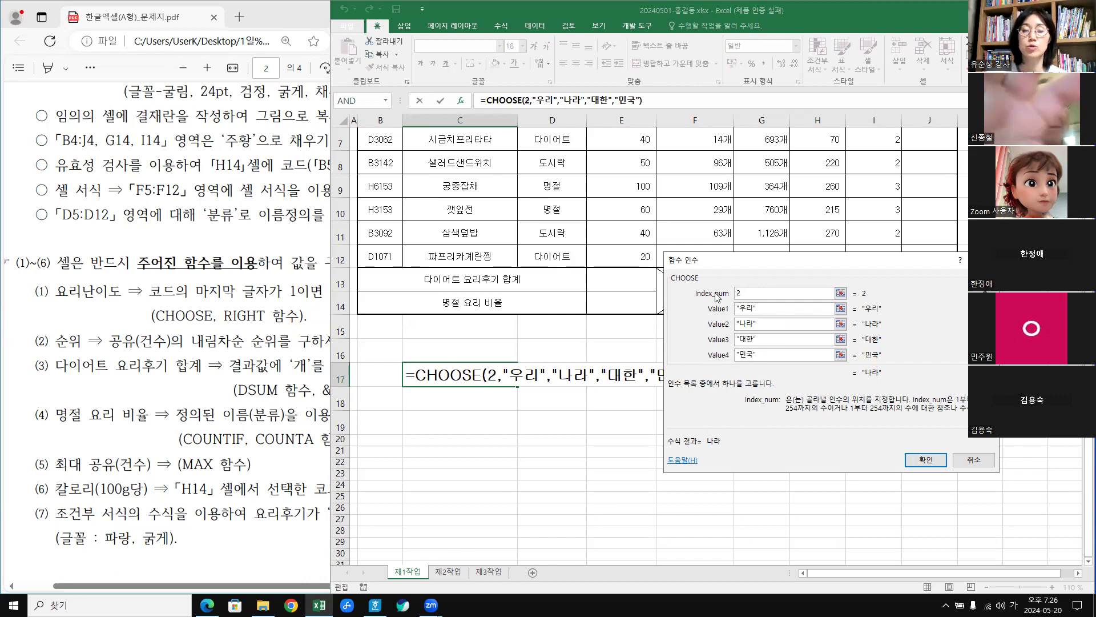
{"action": "left_click", "coordinate": [745, 324]}
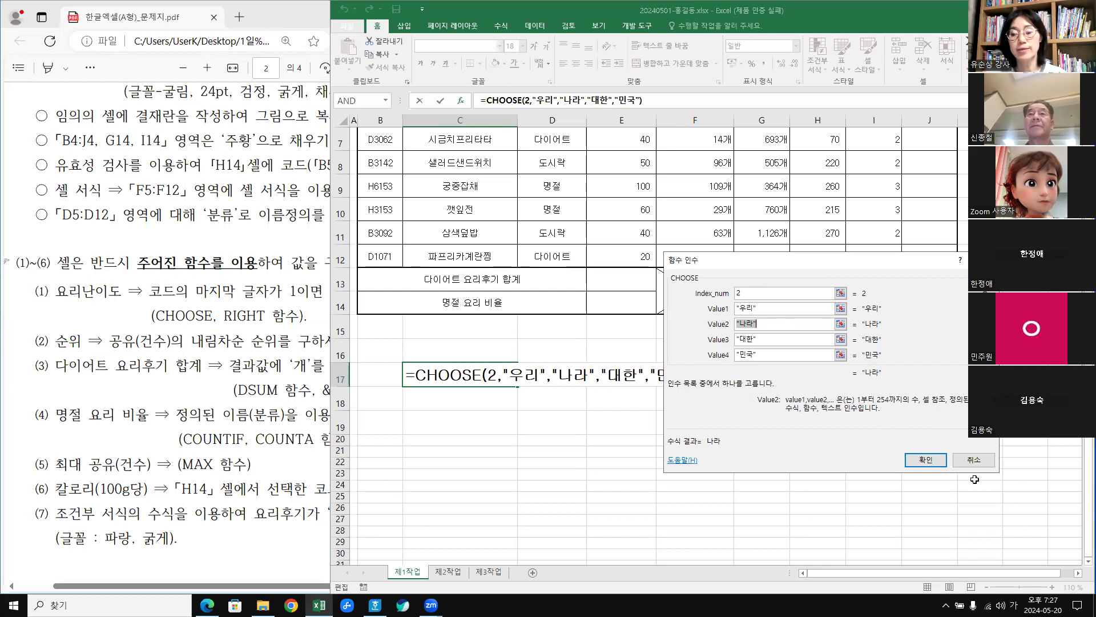
{"action": "left_click", "coordinate": [925, 459]}
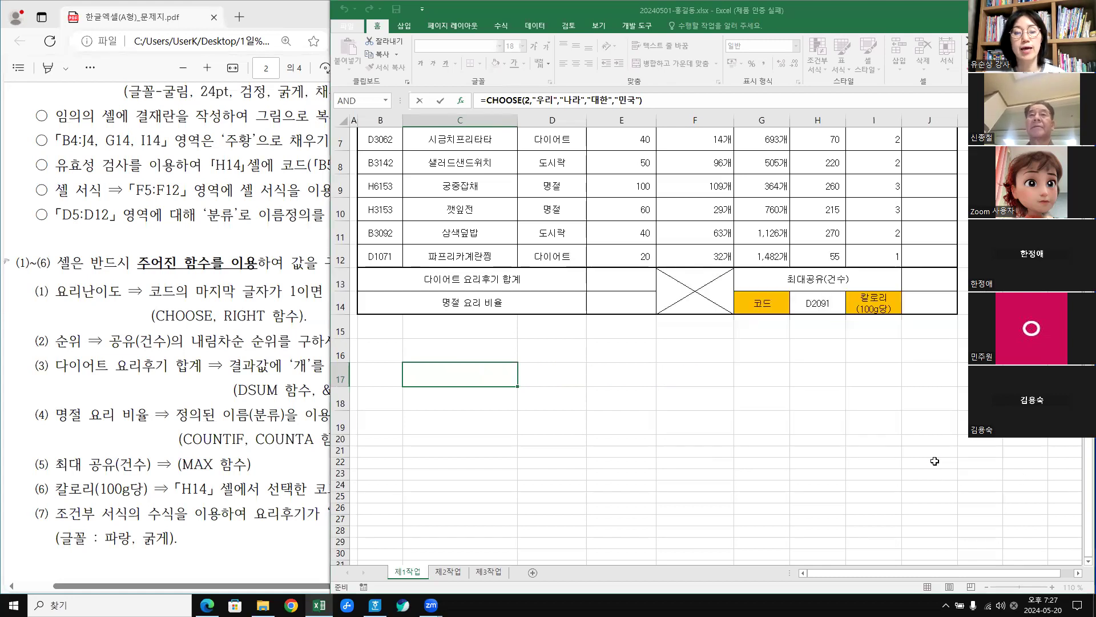
{"action": "left_click", "coordinate": [703, 454]}
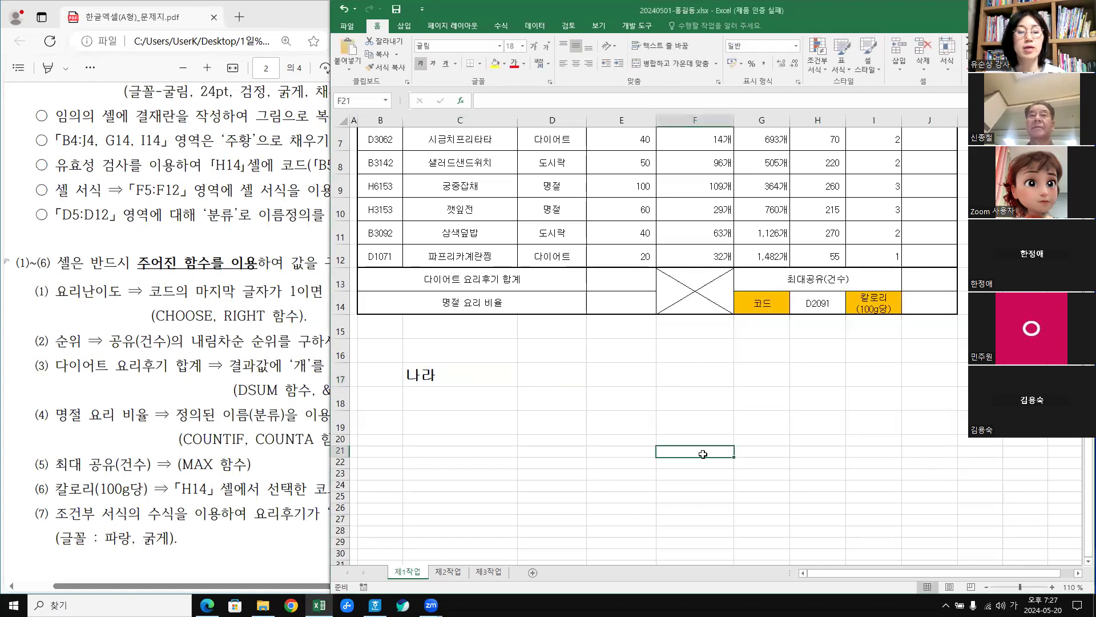
{"action": "left_click", "coordinate": [428, 374]}
{"action": "key", "text": "Delete"}
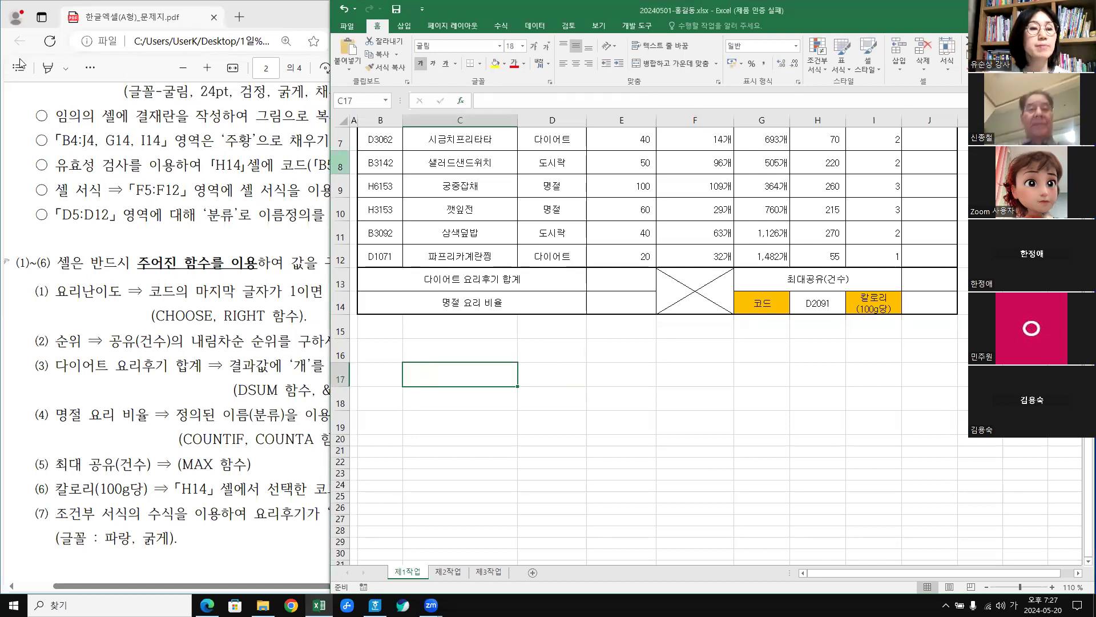
Switch to the exercise PDF to read the full 요리난이도 condition in (1), and return to the top rows of the Excel sheet.
{"action": "left_click", "coordinate": [23, 103]}
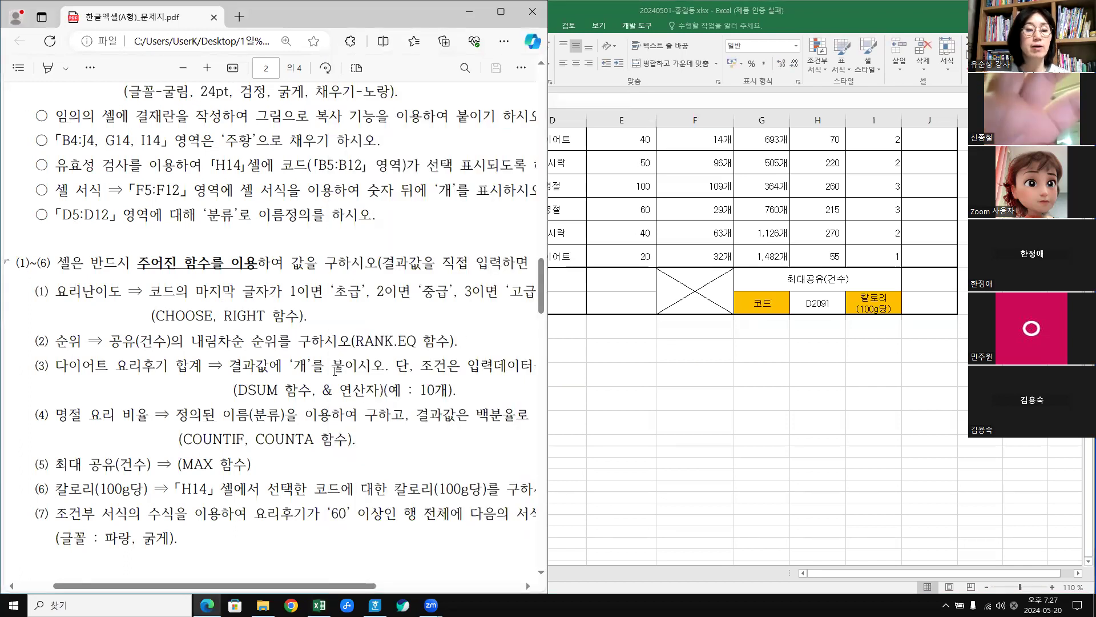
{"action": "left_click", "coordinate": [890, 393]}
{"action": "scroll", "coordinate": [908, 222], "scroll_direction": "up", "scroll_amount": 2}
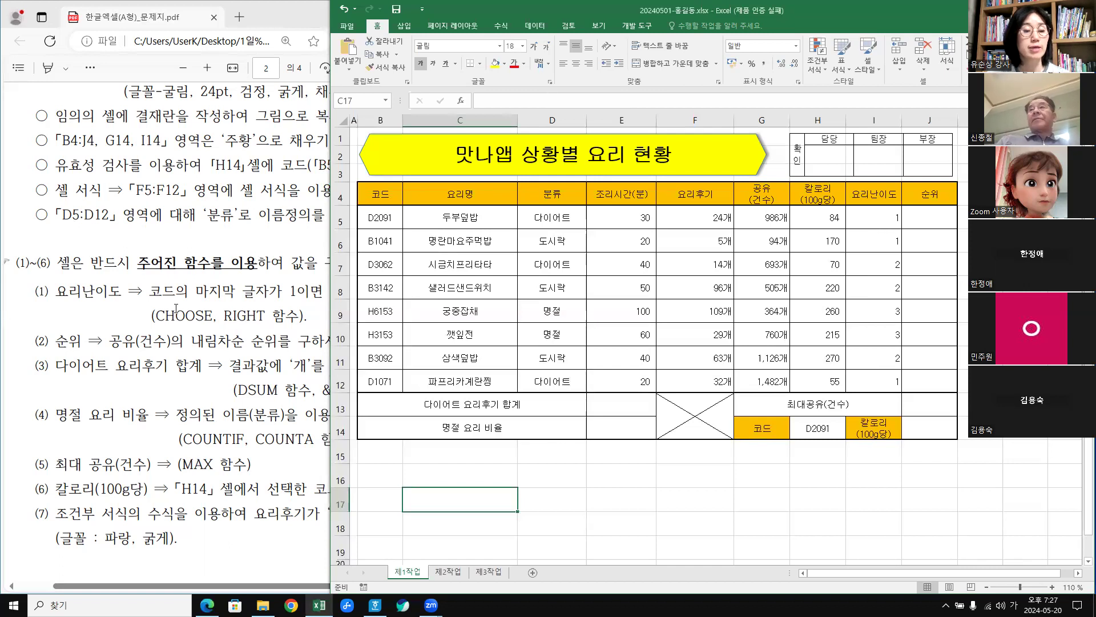
Reread condition (1) in the exercise PDF and return to the RIGHT formula in I5 of the Excel sheet.
{"action": "left_click", "coordinate": [117, 318]}
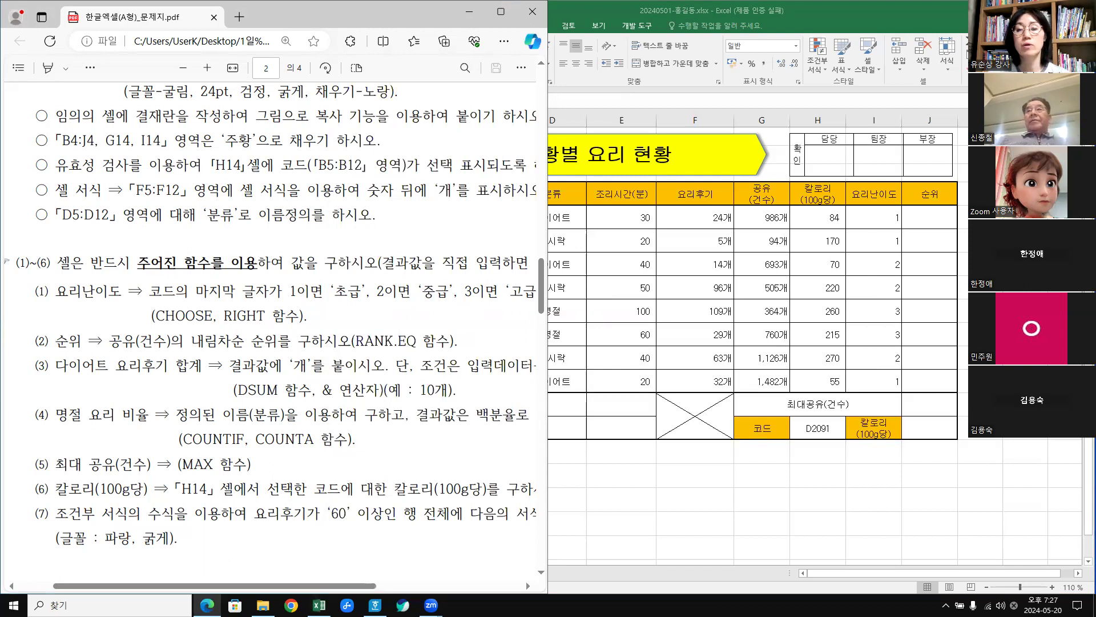
{"action": "key", "text": "alt+Tab"}
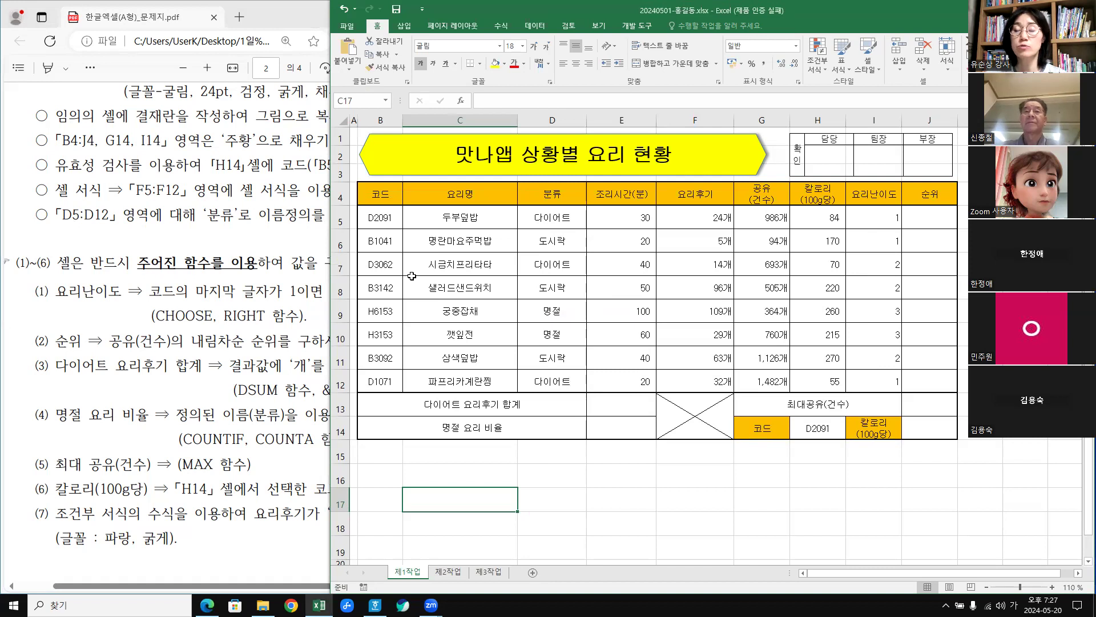
{"action": "left_click", "coordinate": [874, 224]}
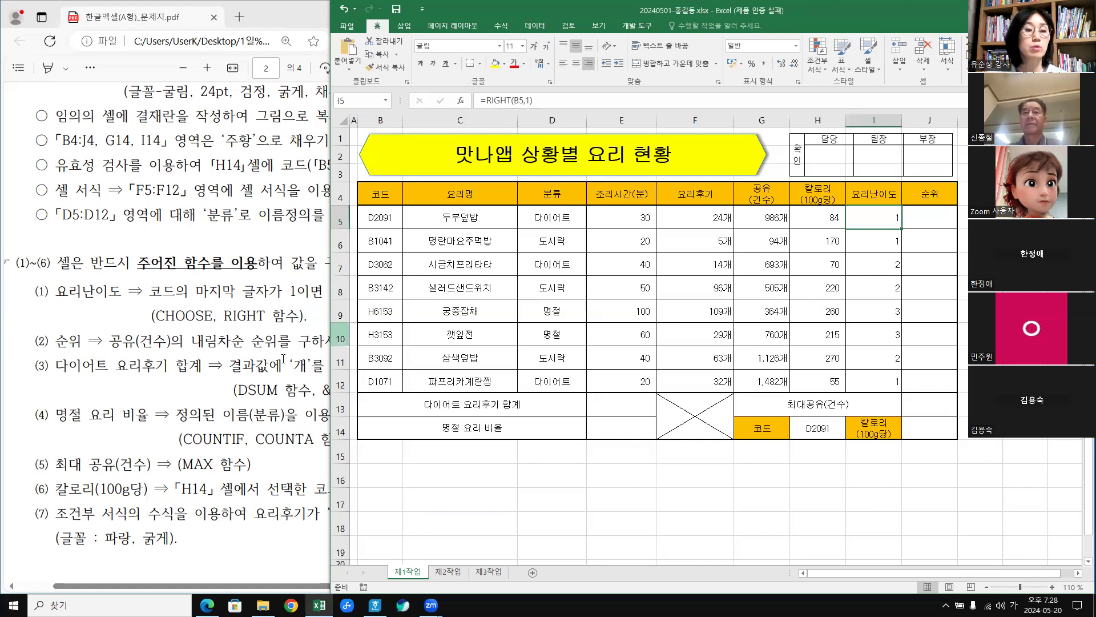
{"action": "left_click", "coordinate": [324, 334]}
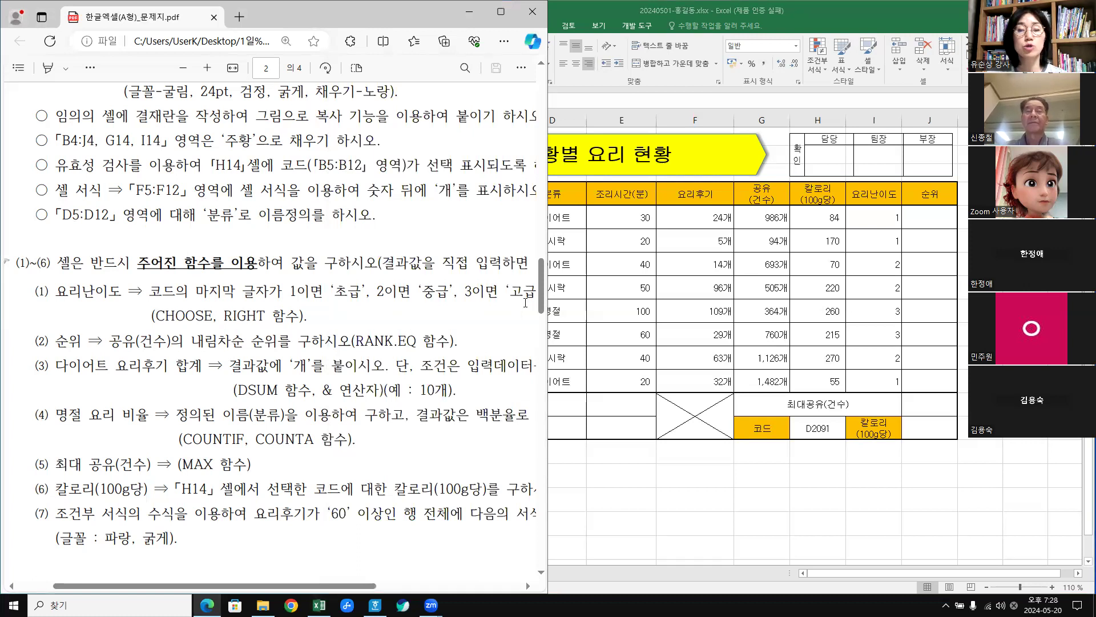
{"action": "left_click", "coordinate": [885, 226]}
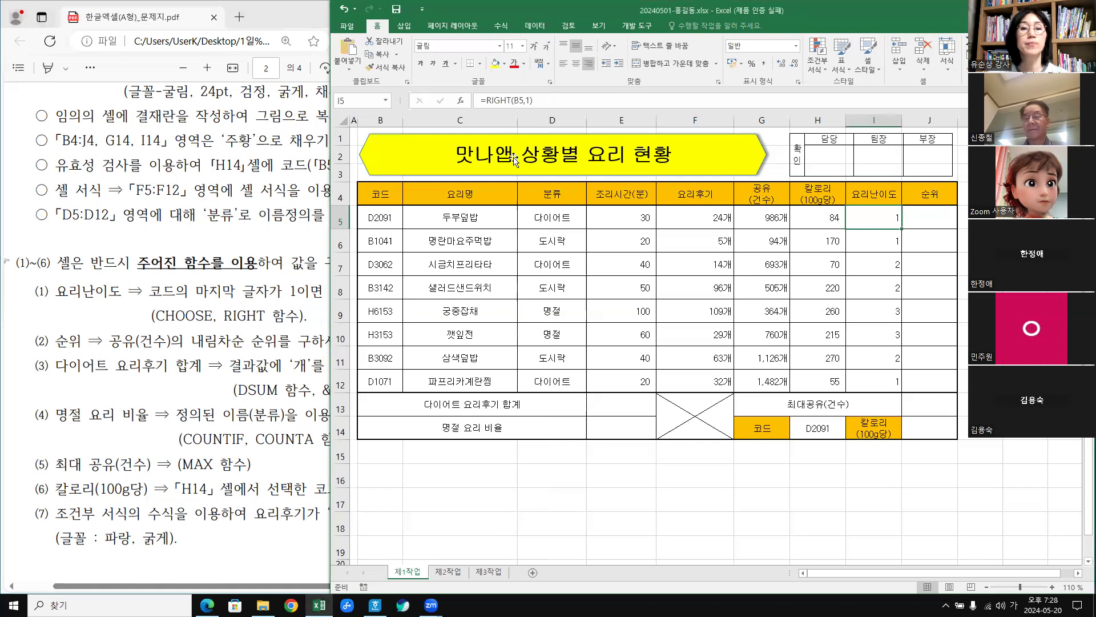
Nest the RIGHT formula in I5 inside CHOOSE as its index number and open the CHOOSE arguments clear of the cell.
{"action": "left_click", "coordinate": [489, 100]}
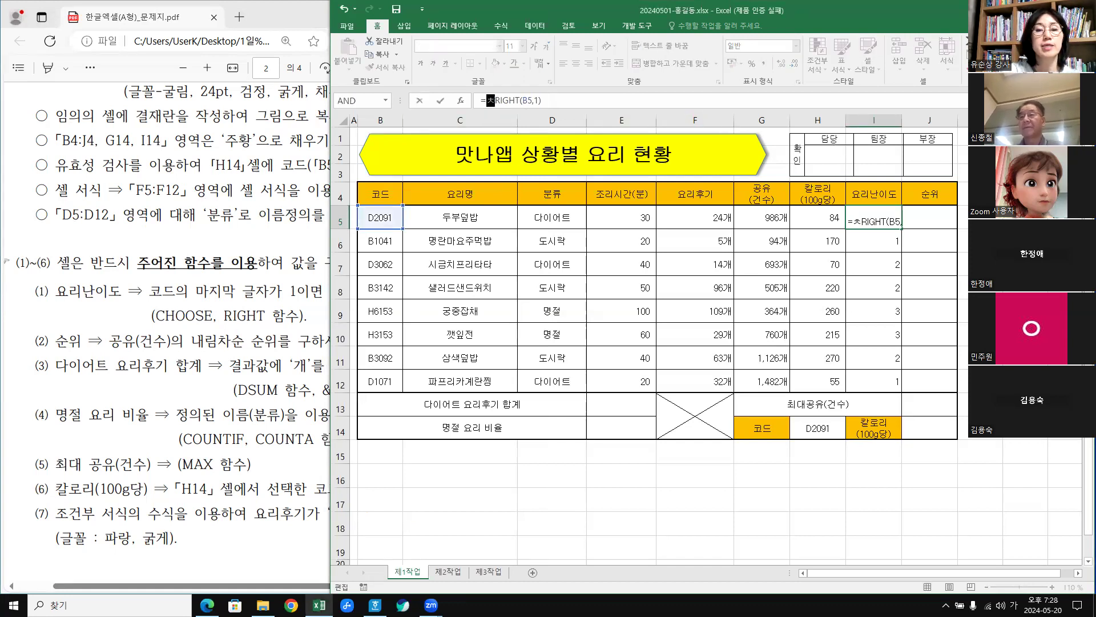
{"action": "key", "text": "Hangul"}
{"action": "type", "text": "c"}
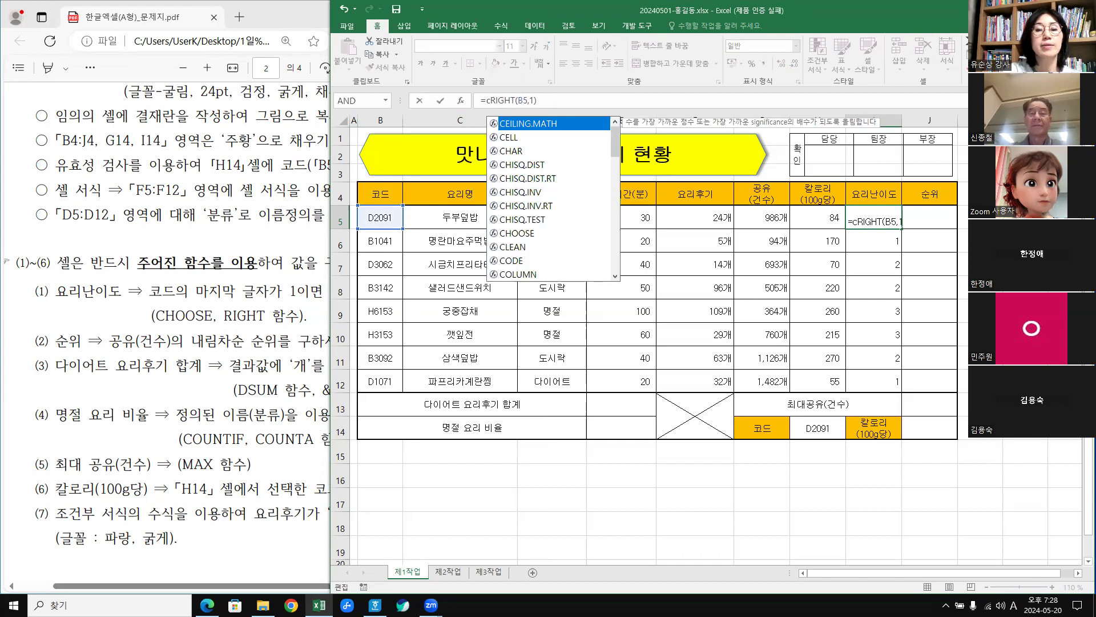
{"action": "type", "text": "hoo"}
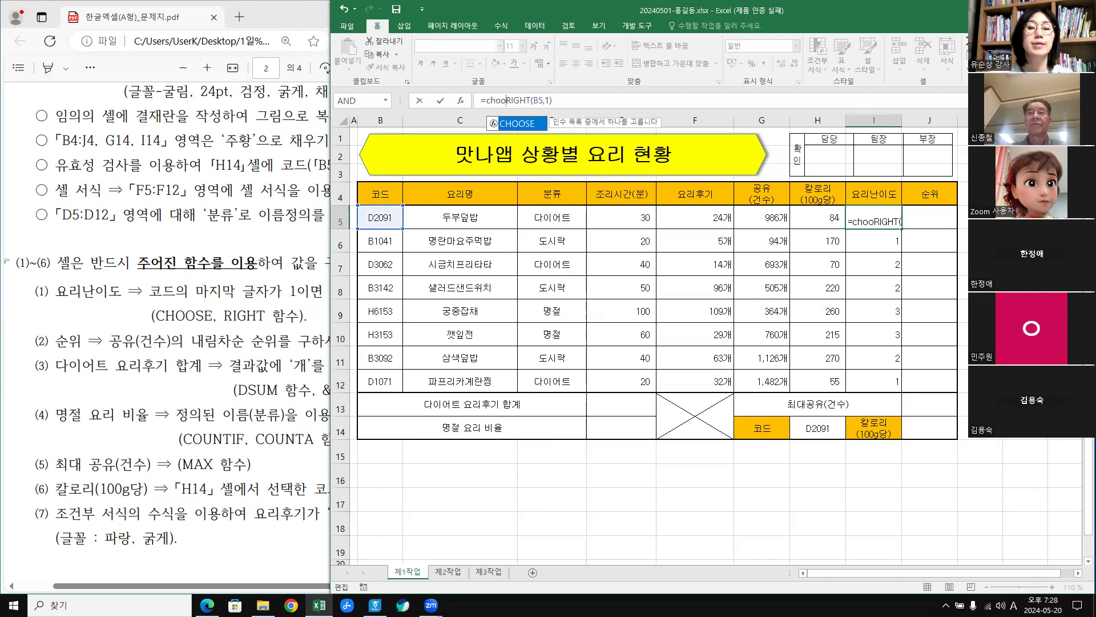
{"action": "double_click", "coordinate": [528, 127]}
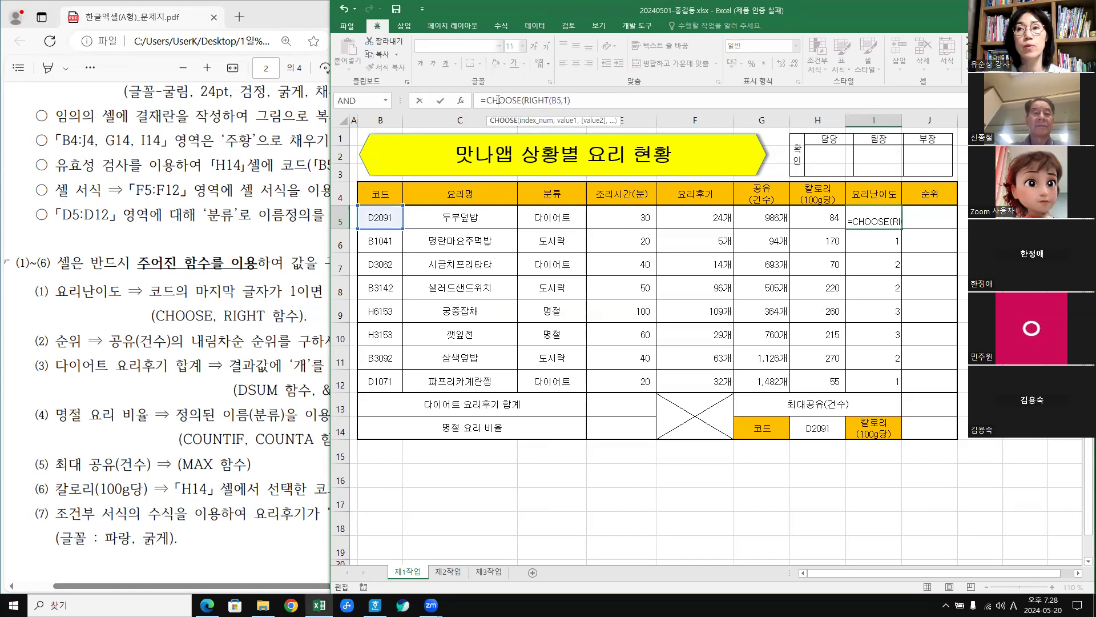
{"action": "left_click", "coordinate": [462, 101]}
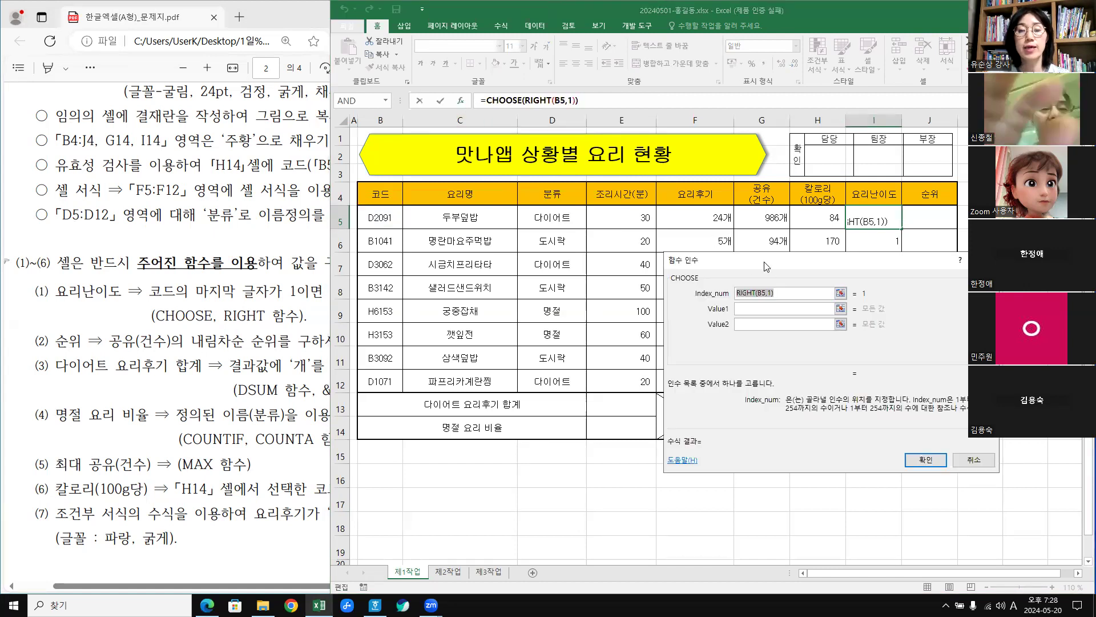
{"action": "left_click_drag", "start_coordinate": [765, 262], "coordinate": [487, 282]}
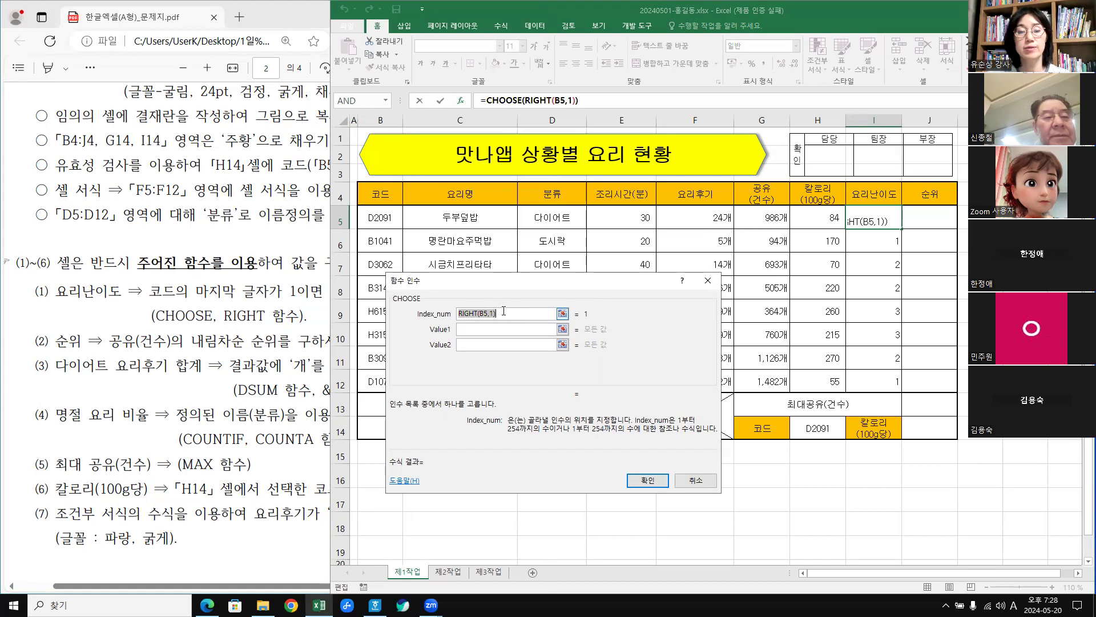
Set the CHOOSE values in I5 to 초급, 중급 and 고급, consulting the exercise PDF, and accept the formula.
{"action": "left_click", "coordinate": [472, 330]}
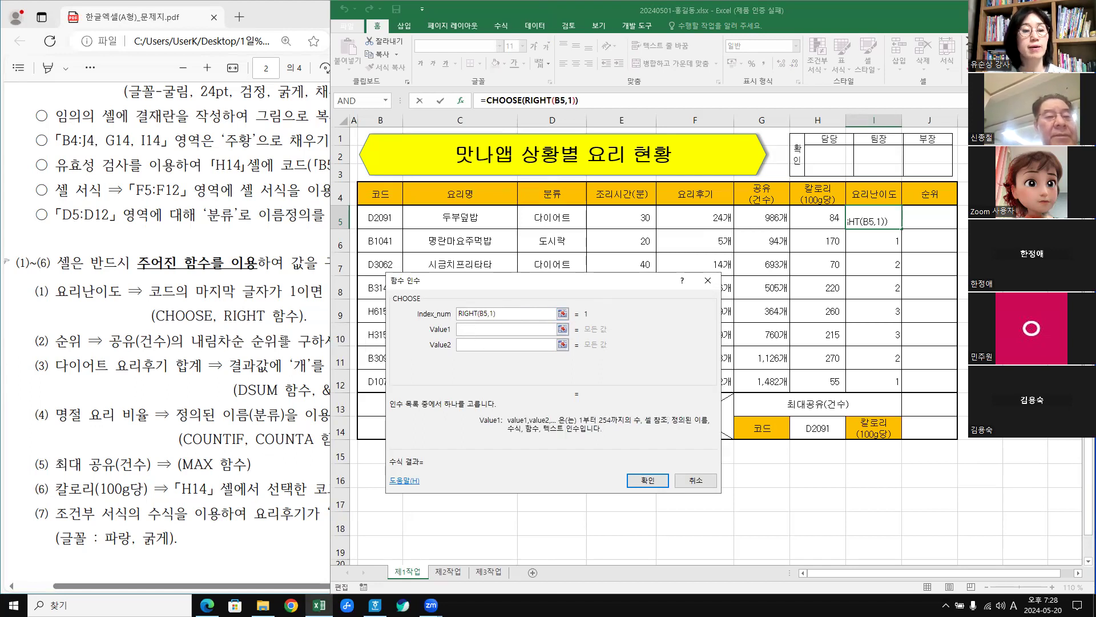
{"action": "left_click", "coordinate": [272, 247]}
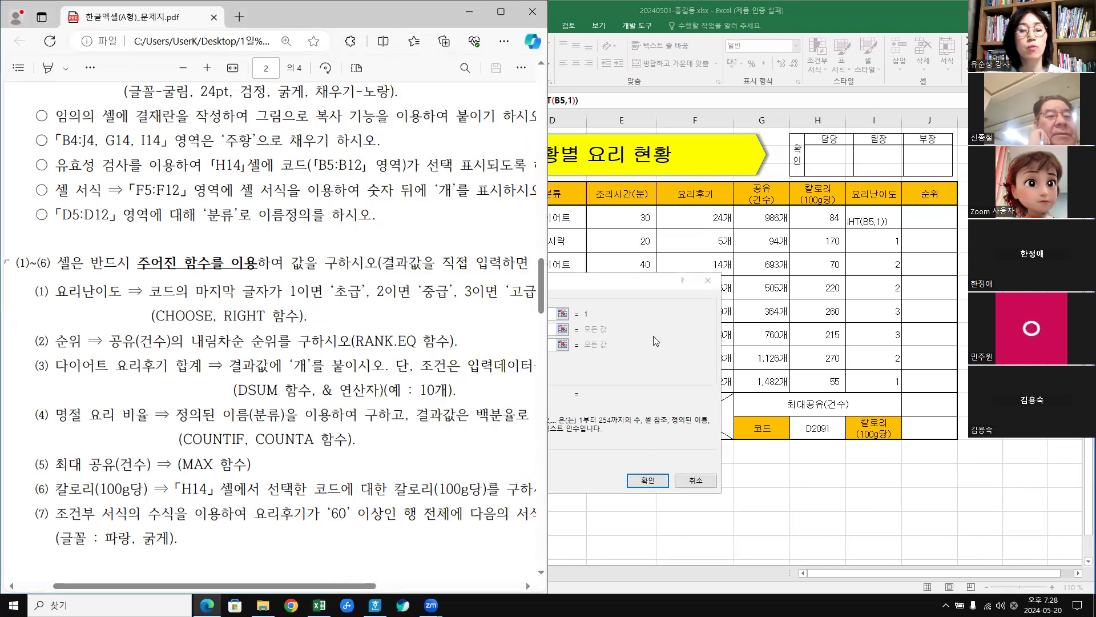
{"action": "left_click", "coordinate": [658, 350]}
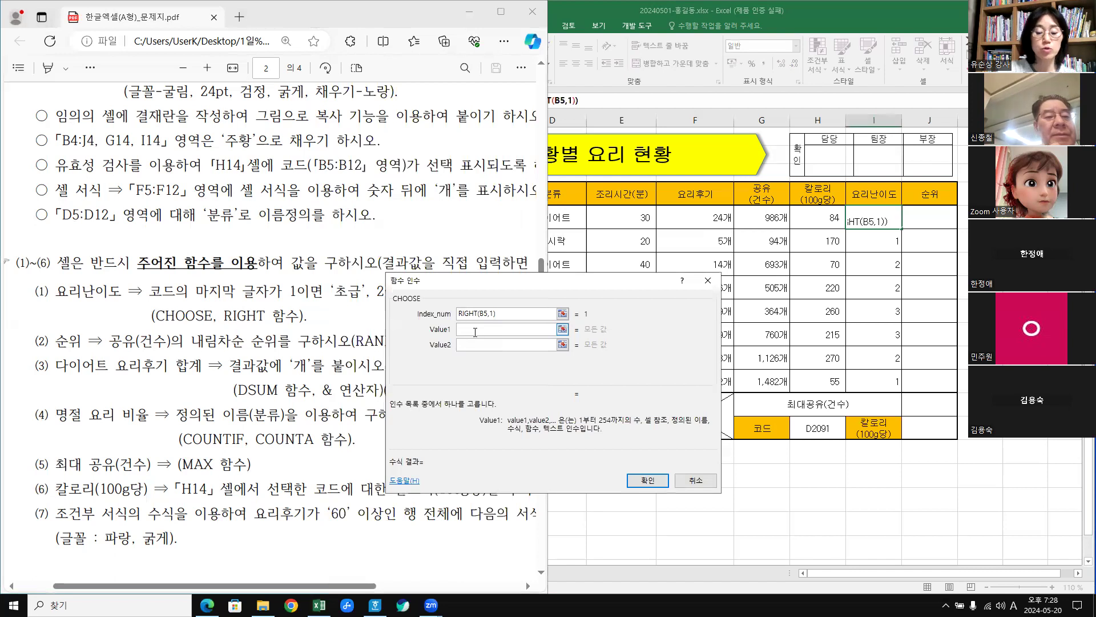
{"action": "type", "text": "초급"}
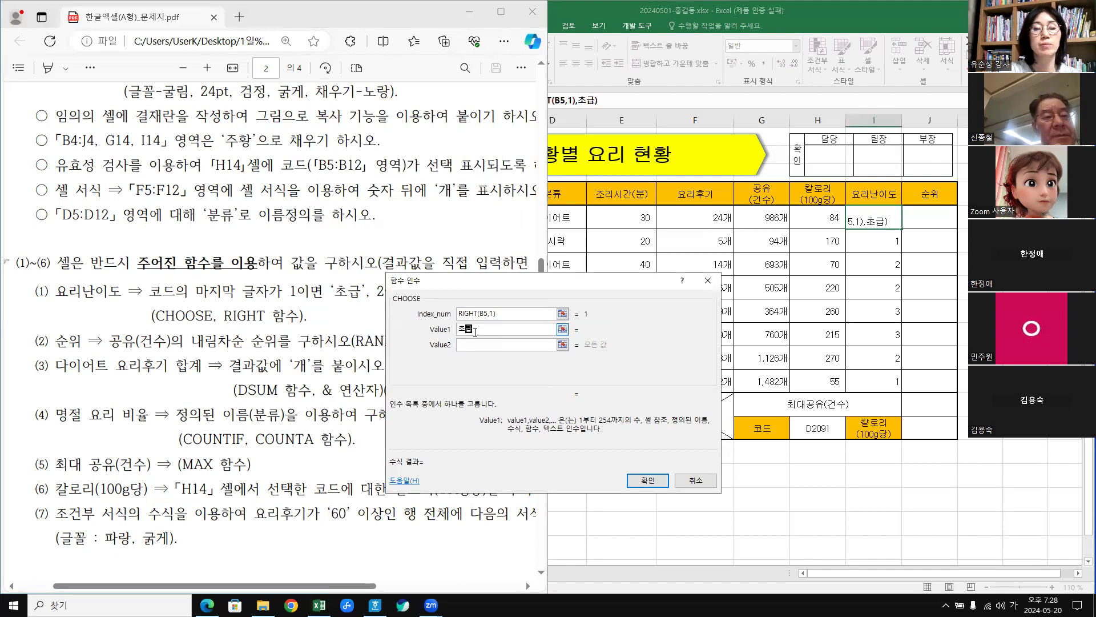
{"action": "left_click", "coordinate": [481, 345]}
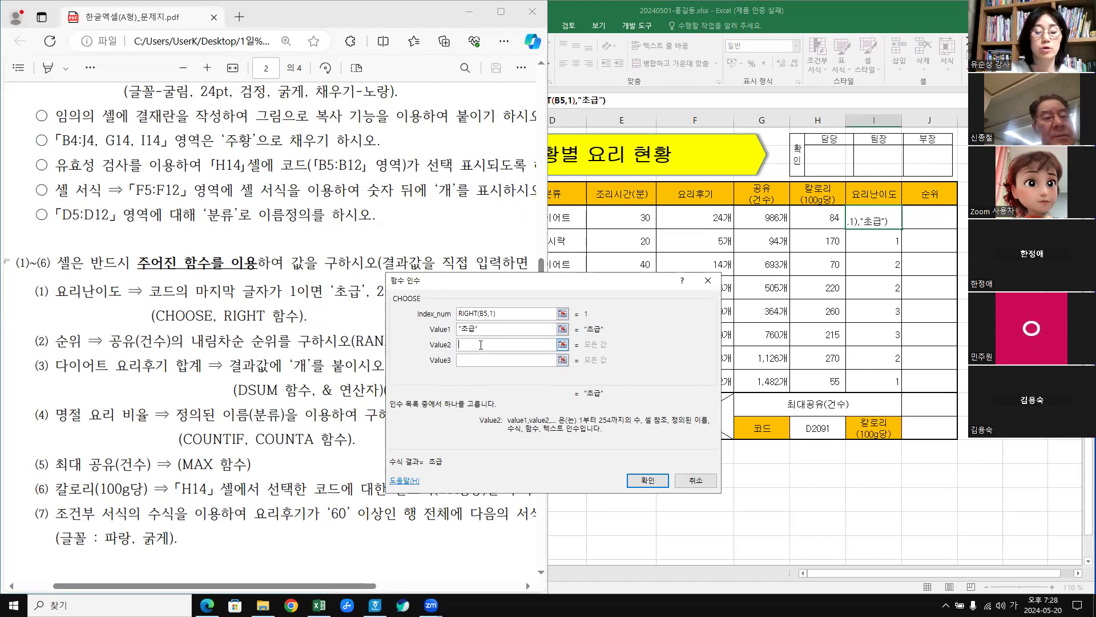
{"action": "type", "text": "중급"}
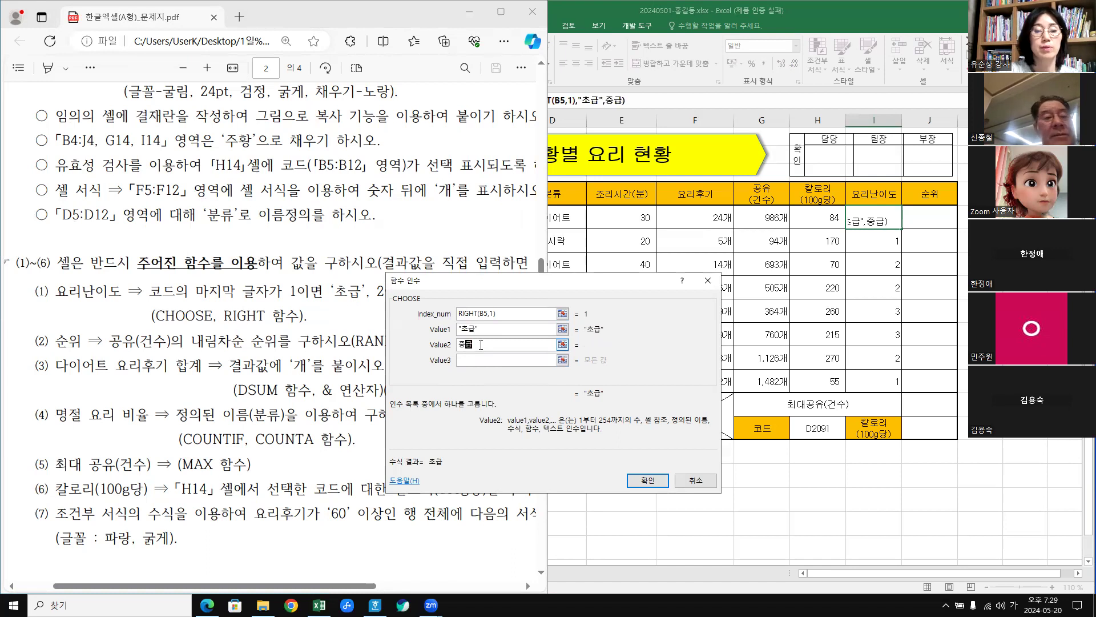
{"action": "left_click", "coordinate": [477, 359]}
{"action": "type", "text": "ㄱ고급"}
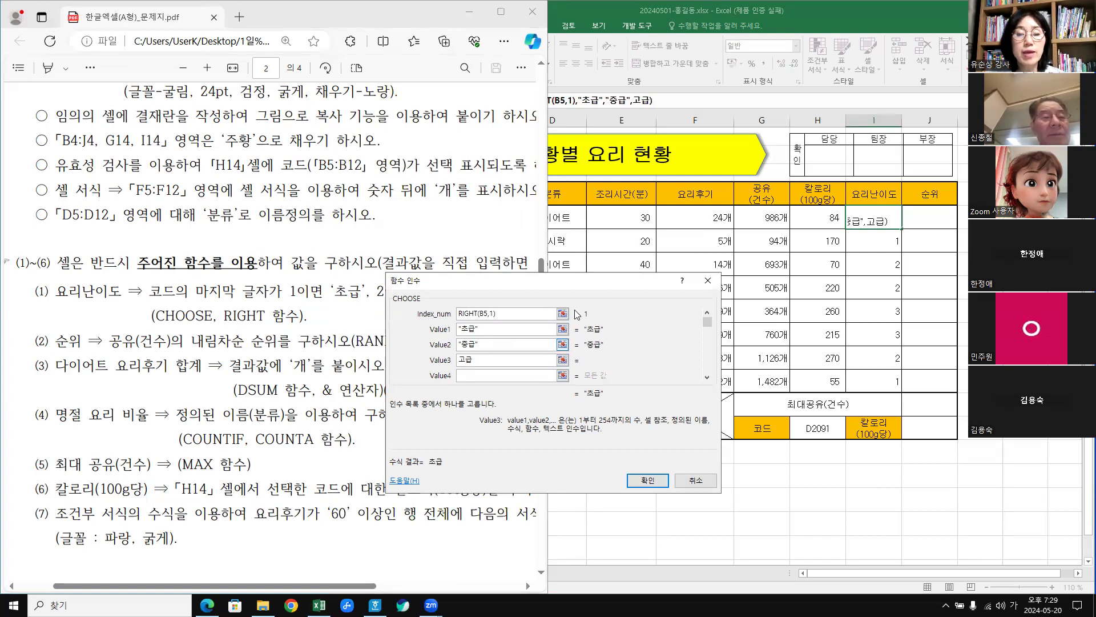
{"action": "left_click", "coordinate": [530, 329]}
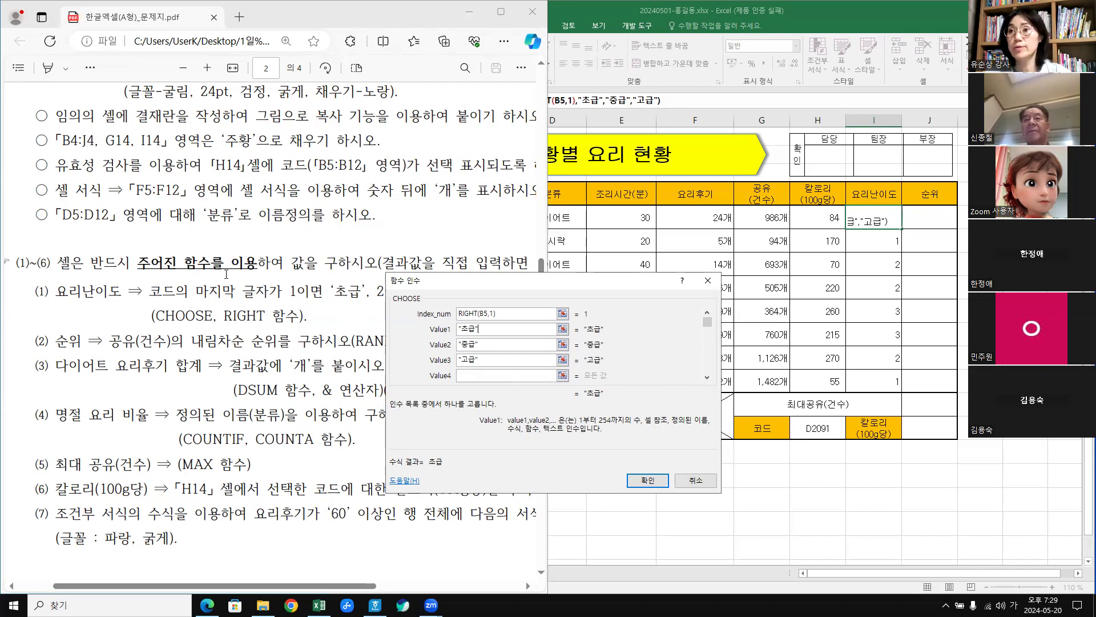
{"action": "left_click", "coordinate": [647, 482]}
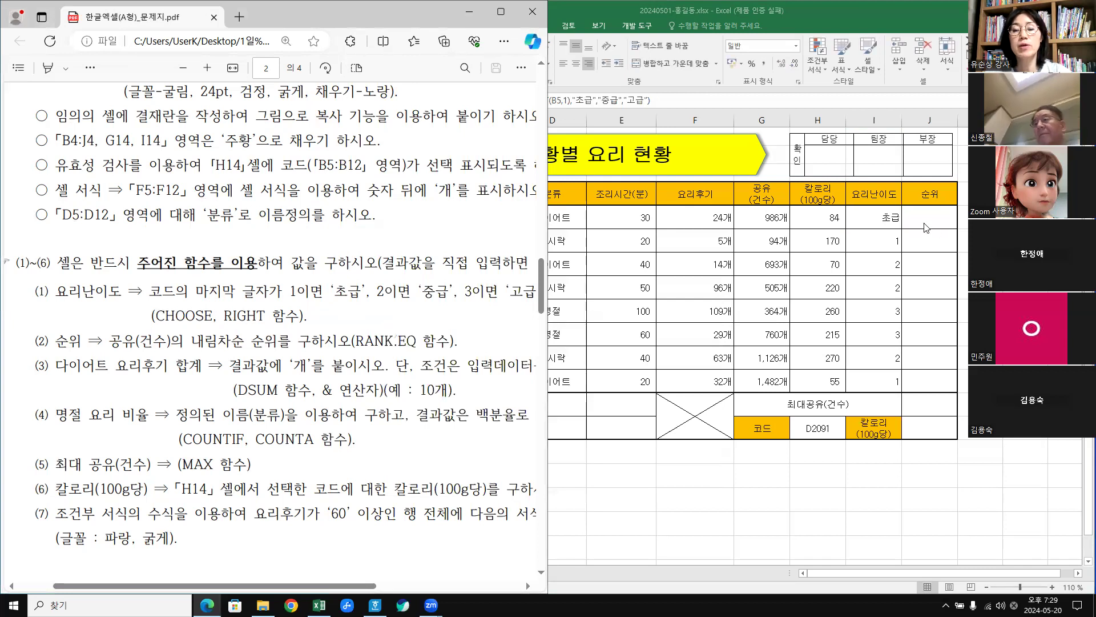
Fill the CHOOSE formula from I5 down to I12 without copying the formatting.
{"action": "left_click", "coordinate": [897, 224]}
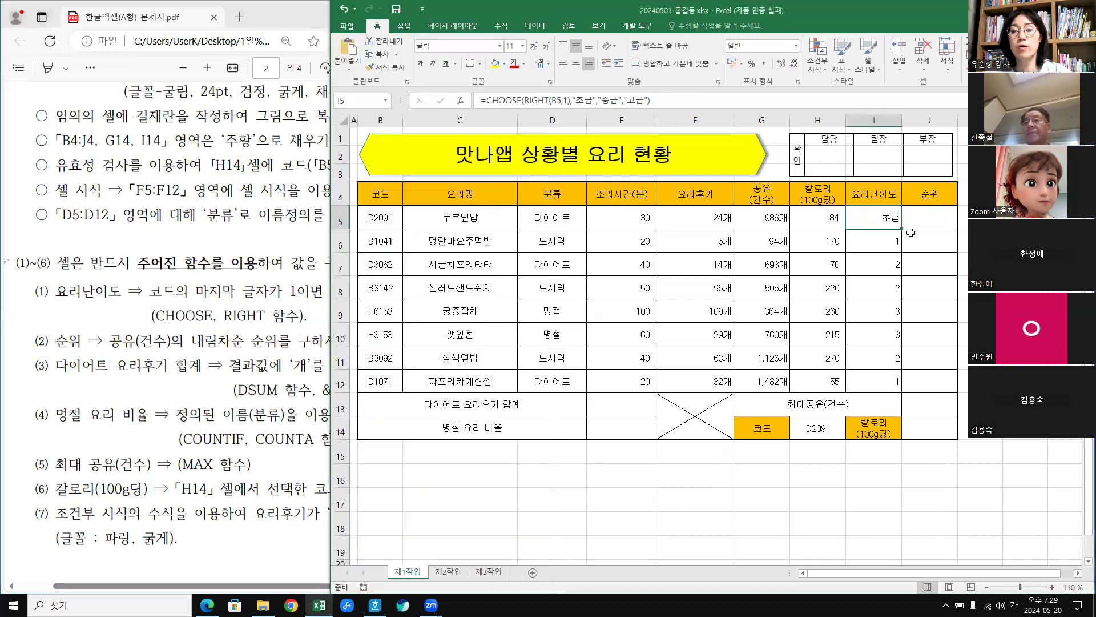
{"action": "left_click_drag", "start_coordinate": [901, 228], "coordinate": [900, 385]}
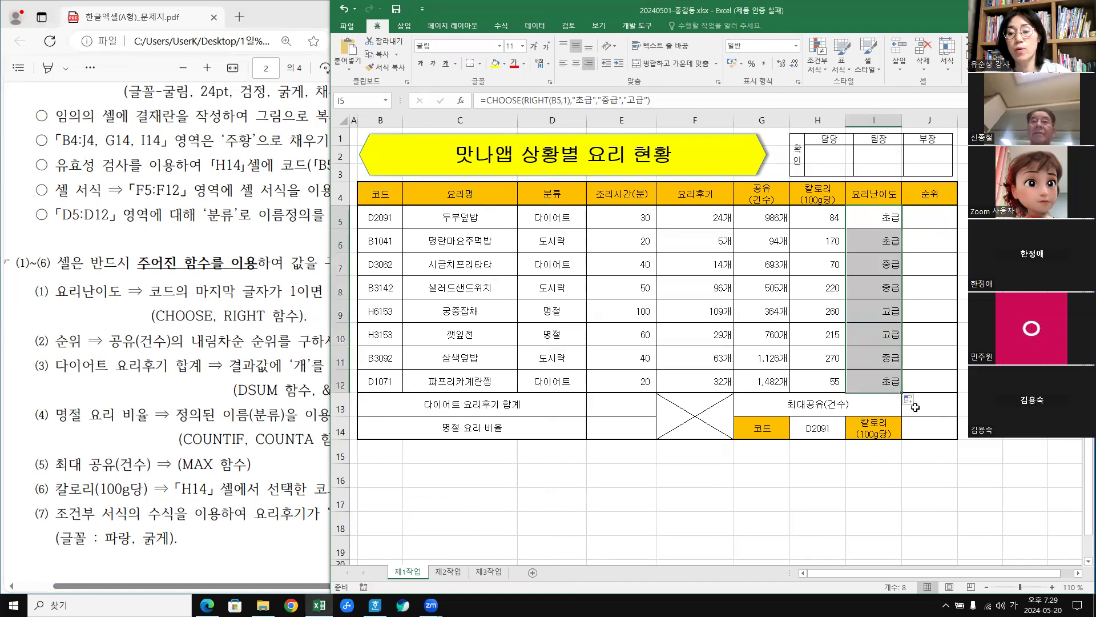
{"action": "left_click", "coordinate": [912, 401]}
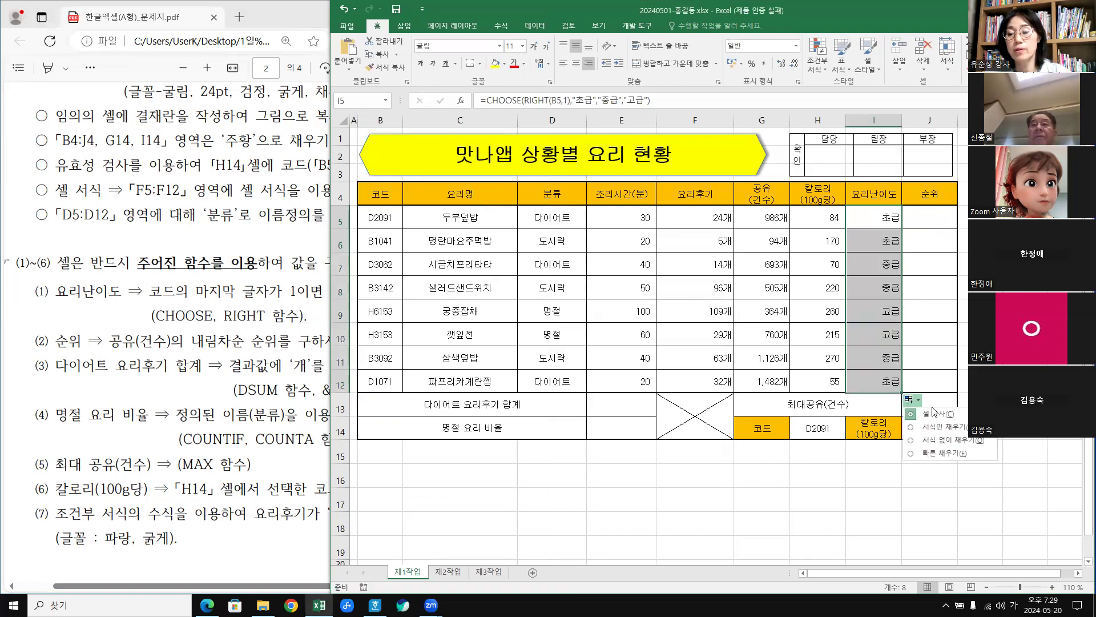
{"action": "left_click", "coordinate": [962, 440]}
{"action": "left_click", "coordinate": [1039, 358]}
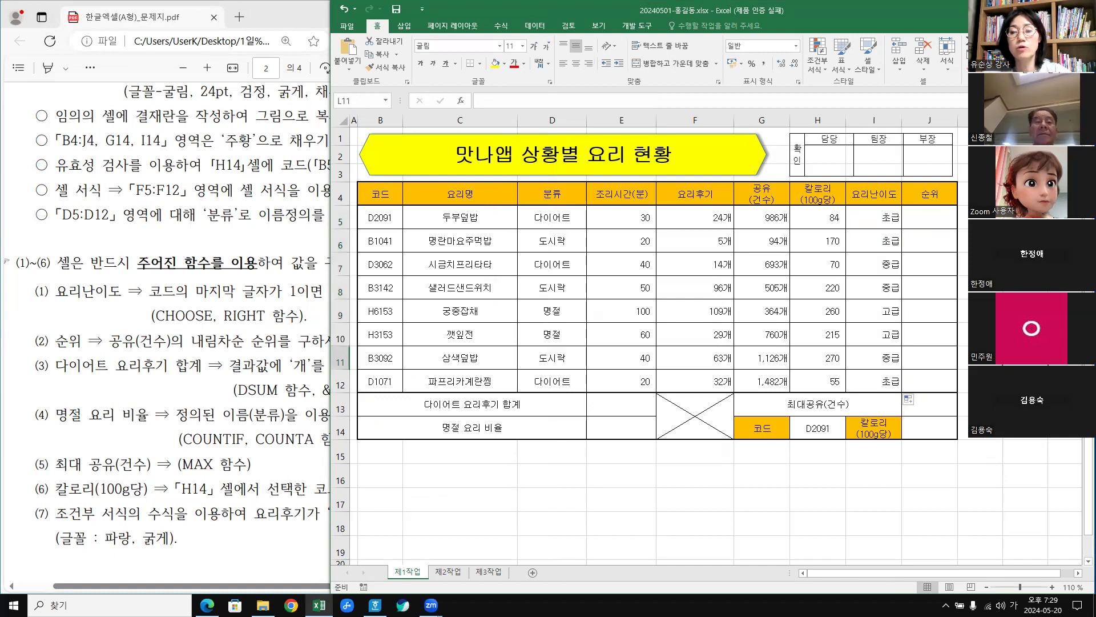
Check the filled 요리난이도 formulas in I8 and I9 and review the range I5:I12.
{"action": "left_click", "coordinate": [889, 289]}
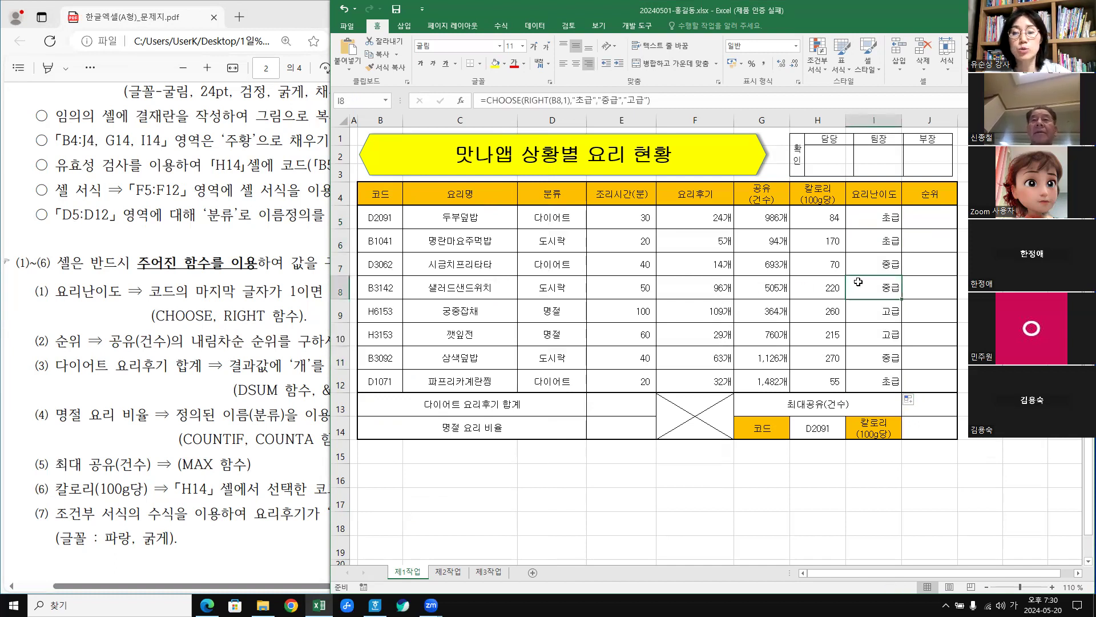
{"action": "left_click", "coordinate": [887, 316]}
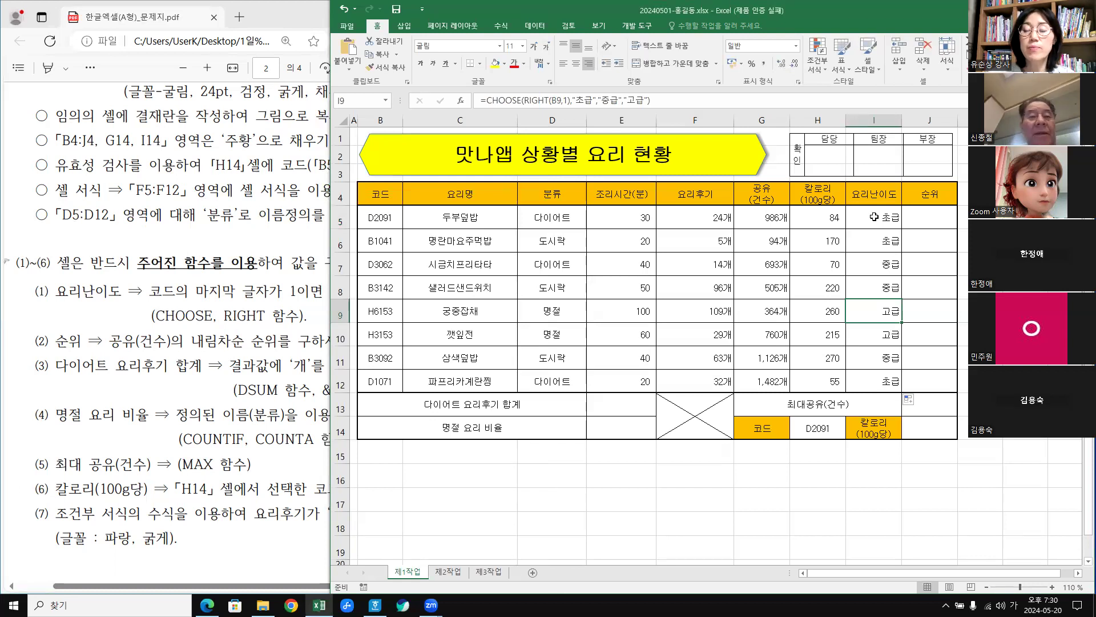
{"action": "left_click", "coordinate": [884, 225]}
{"action": "left_click_drag", "start_coordinate": [883, 224], "coordinate": [883, 381]}
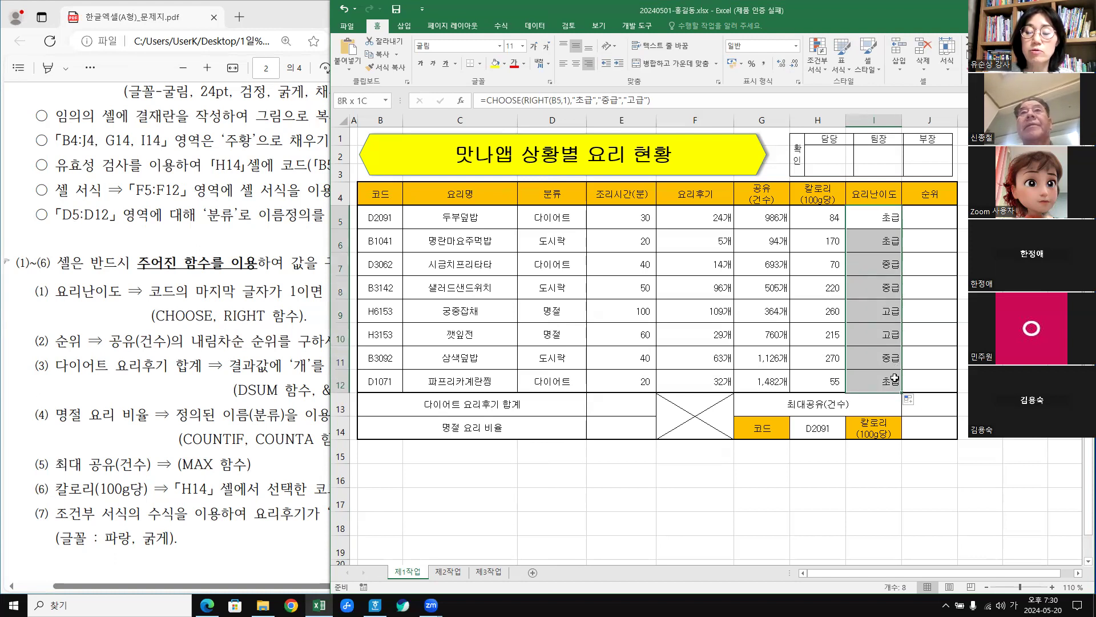
{"action": "left_click", "coordinate": [1026, 288]}
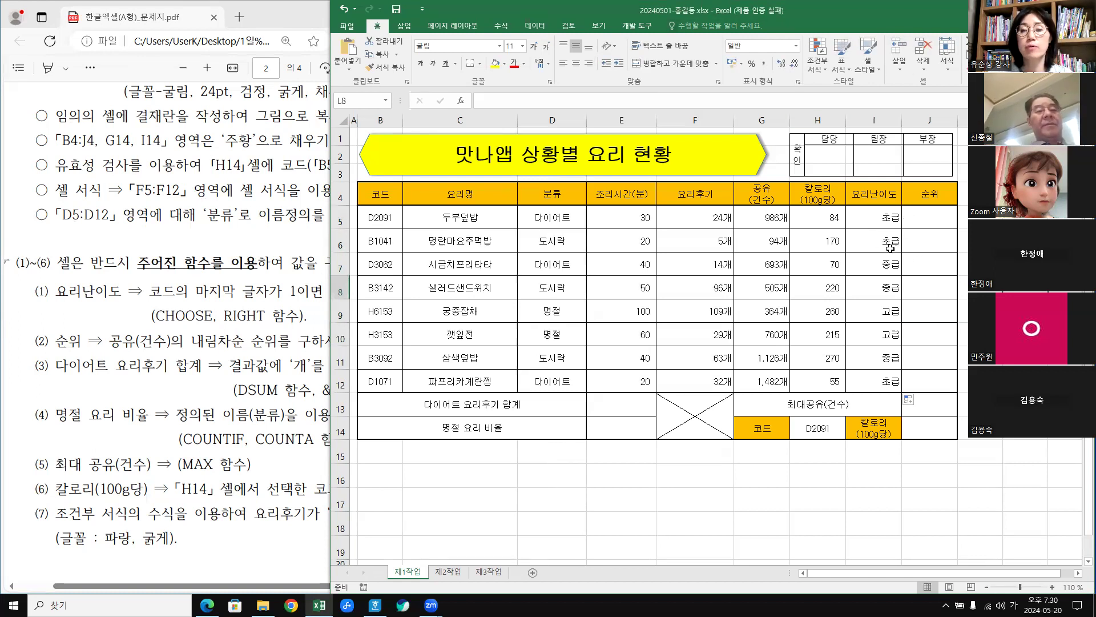
Review the nested RIGHT arguments in I5, narrowing the Excel window to reveal more of the PDF, and close them unchanged.
{"action": "left_click", "coordinate": [886, 217]}
{"action": "left_click", "coordinate": [544, 100]}
{"action": "left_click", "coordinate": [461, 101]}
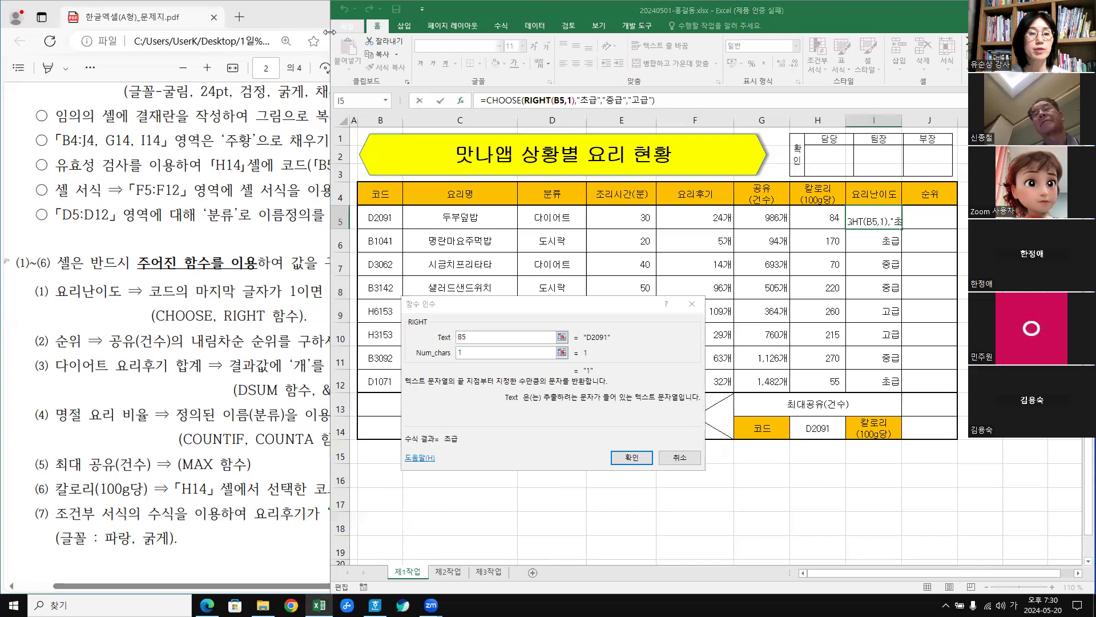
{"action": "left_click_drag", "start_coordinate": [330, 32], "coordinate": [524, 32]}
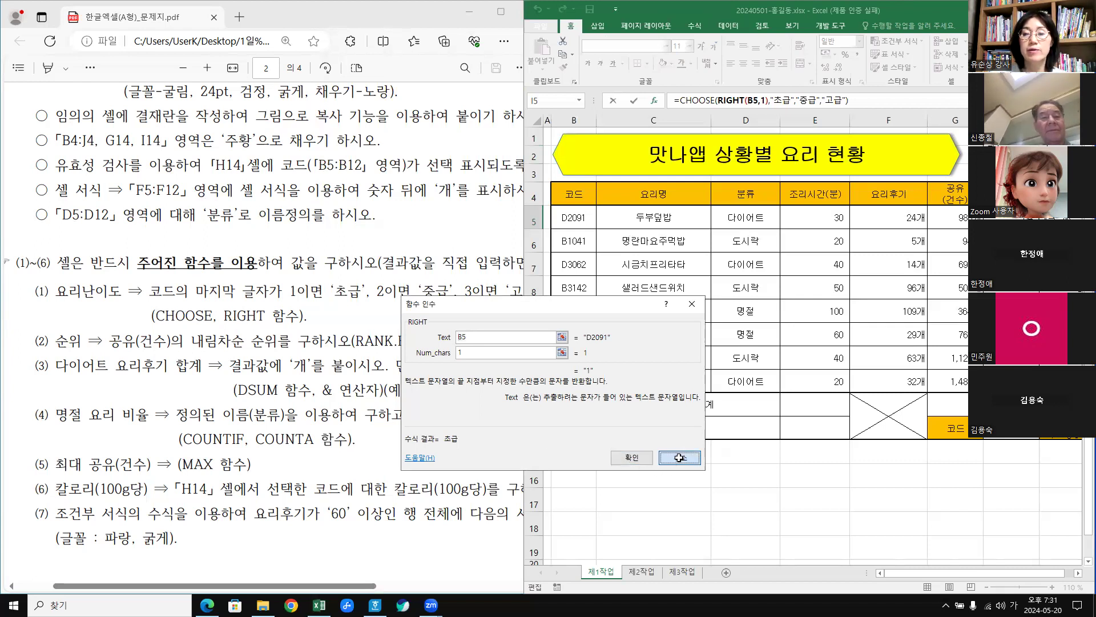
{"action": "left_click", "coordinate": [625, 458]}
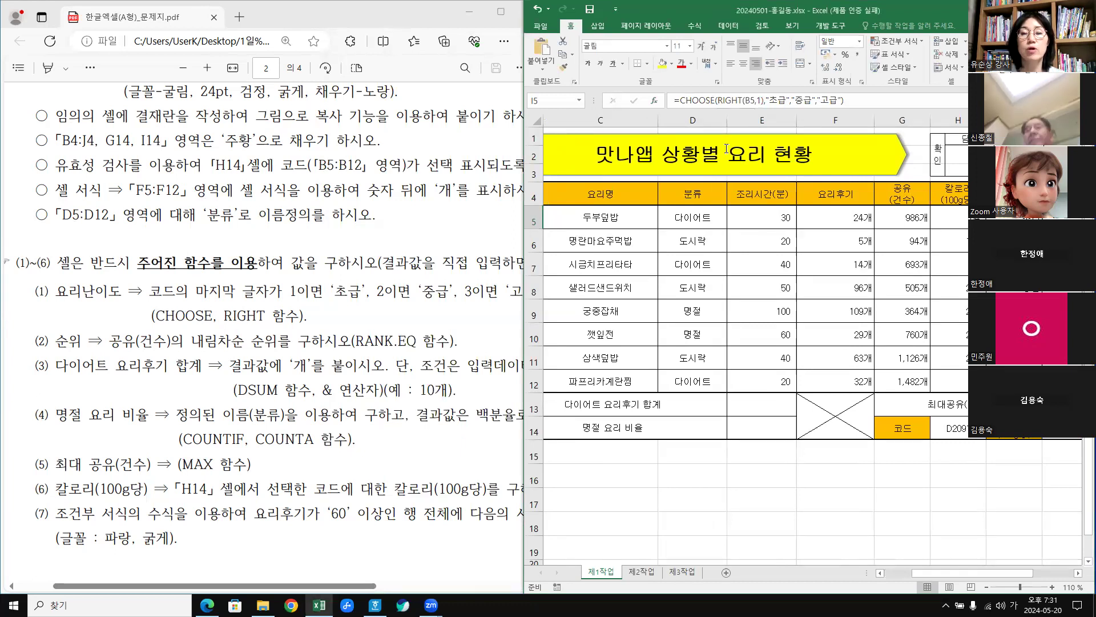
Review the CHOOSE arguments of I5 with the dialog moved beside the 요리난이도 column, and close them unchanged.
{"action": "left_click", "coordinate": [688, 98]}
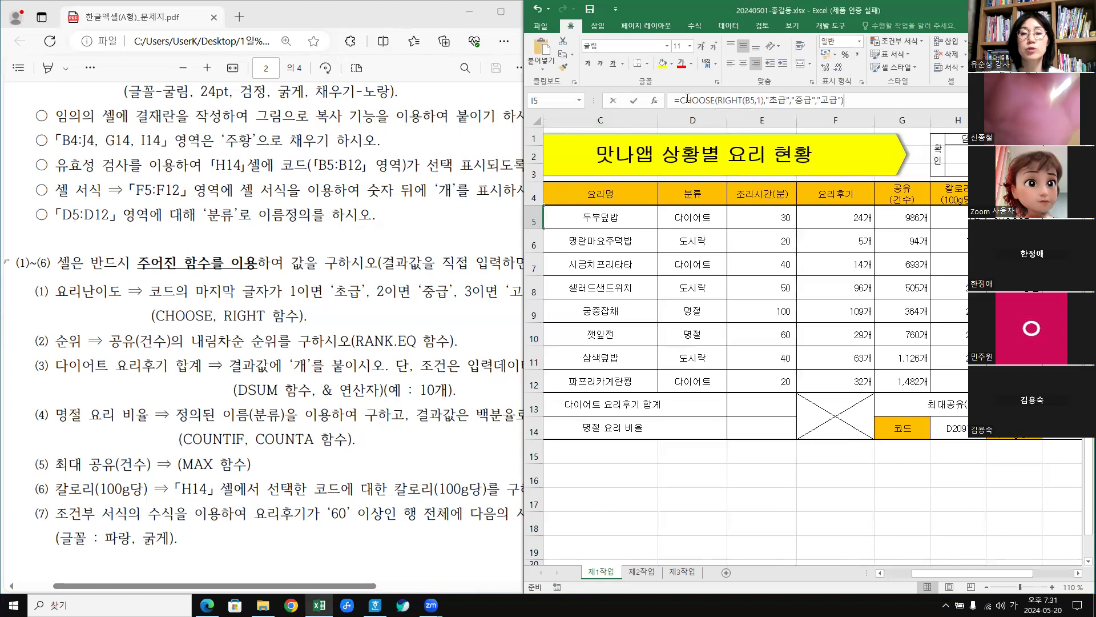
{"action": "left_click", "coordinate": [654, 101]}
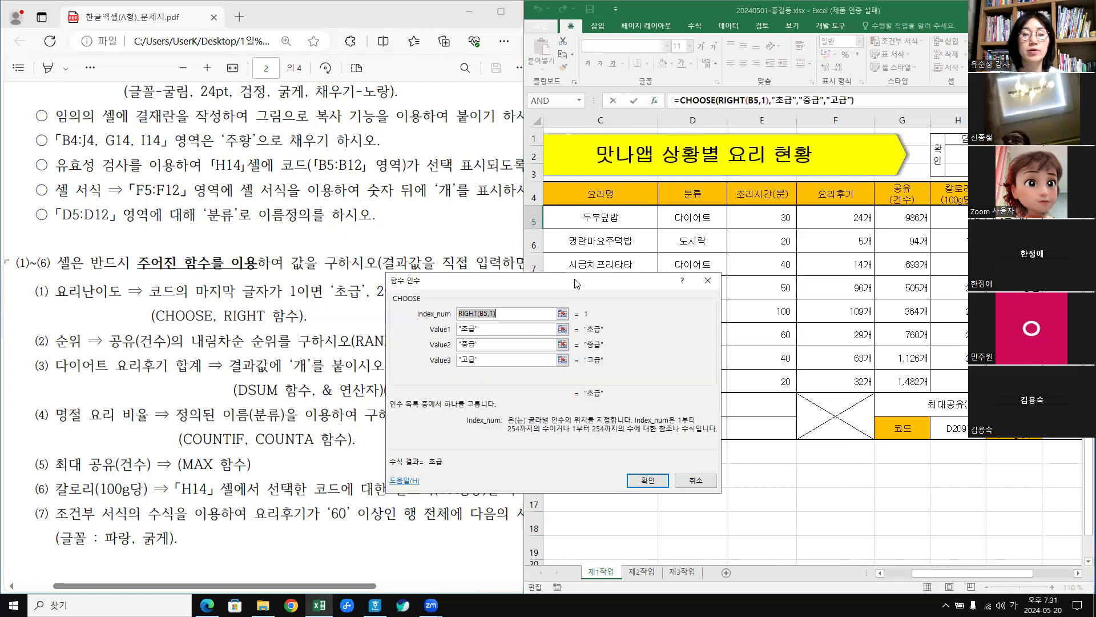
{"action": "left_click_drag", "start_coordinate": [573, 282], "coordinate": [647, 228]}
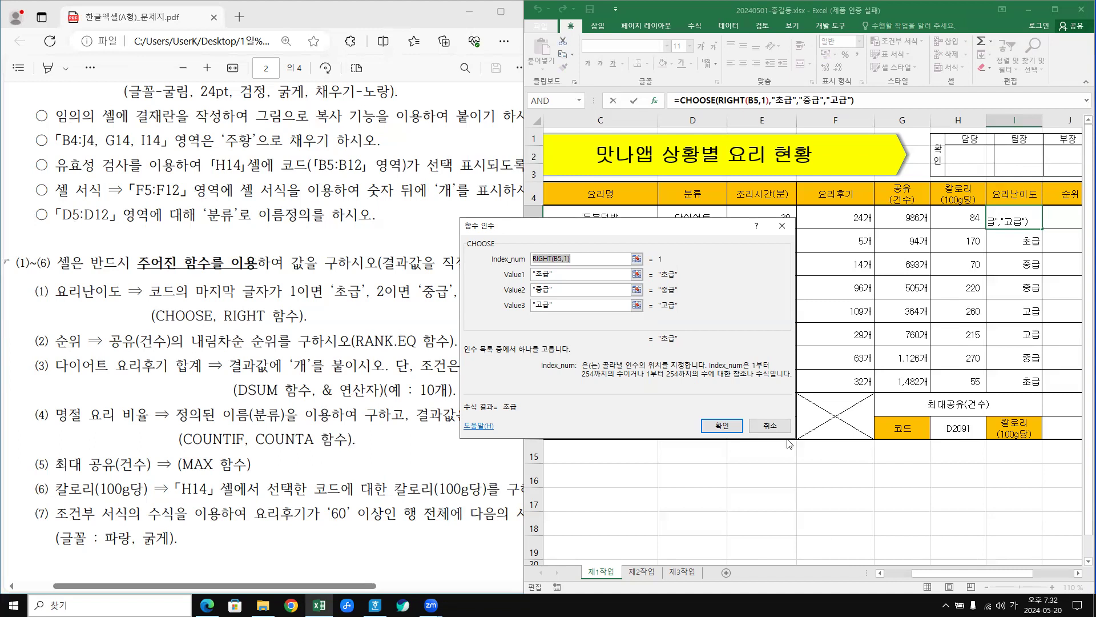
{"action": "left_click", "coordinate": [722, 425]}
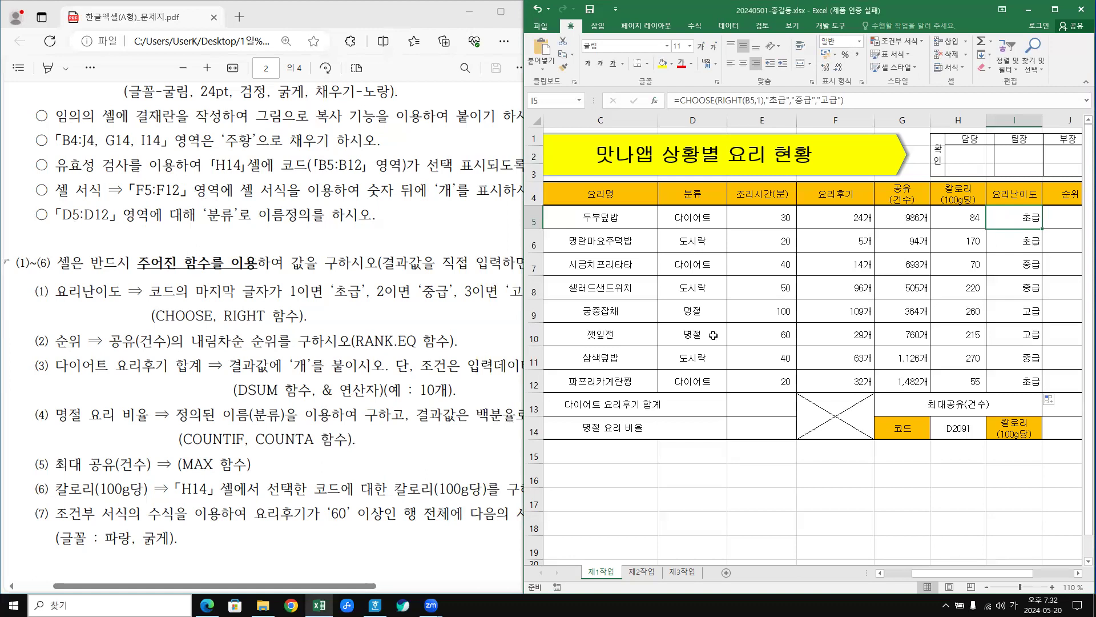
Check the 공유(건수) range G5:G12, start a RANK.EQ formula in J5 of the 순위 column, and open its function arguments.
{"action": "left_click_drag", "start_coordinate": [910, 215], "coordinate": [909, 379]}
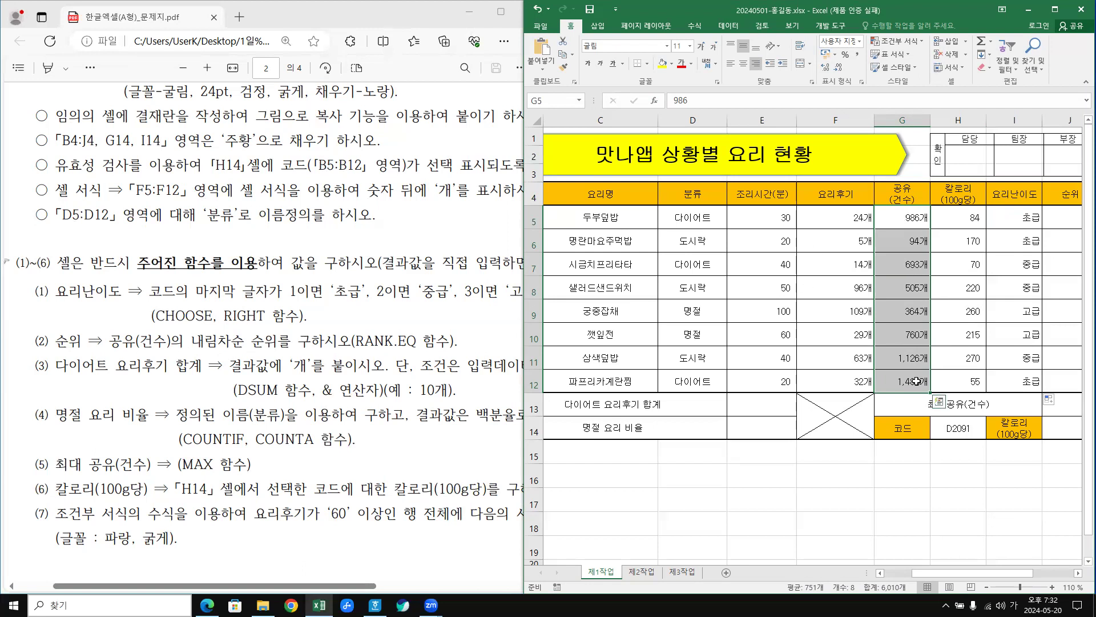
{"action": "left_click", "coordinate": [1065, 217]}
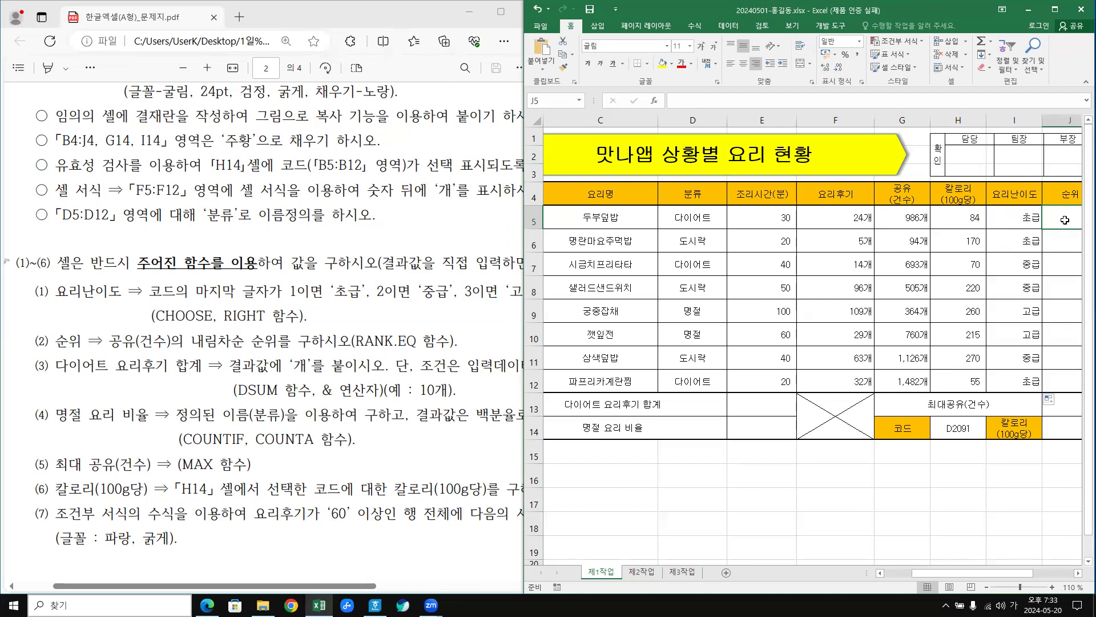
{"action": "left_click_drag", "start_coordinate": [906, 218], "coordinate": [906, 382]}
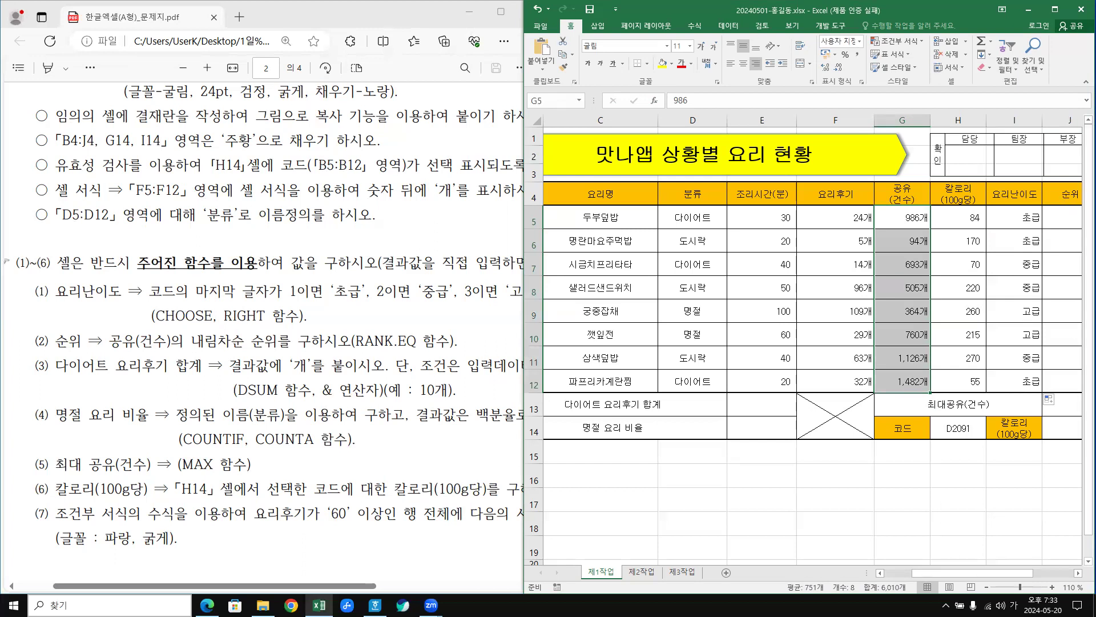
{"action": "mouse_move", "coordinate": [963, 573]}
{"action": "left_mouse_down"}
{"action": "mouse_move", "coordinate": [1001, 571]}
{"action": "mouse_move", "coordinate": [978, 571]}
{"action": "left_mouse_up"}
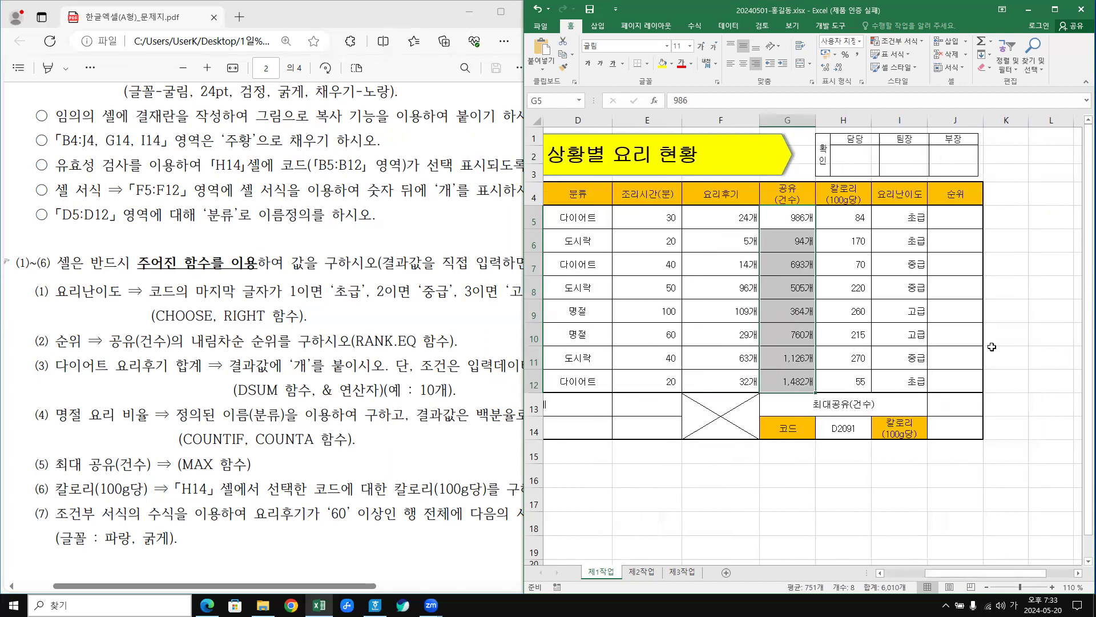
{"action": "left_click", "coordinate": [953, 220]}
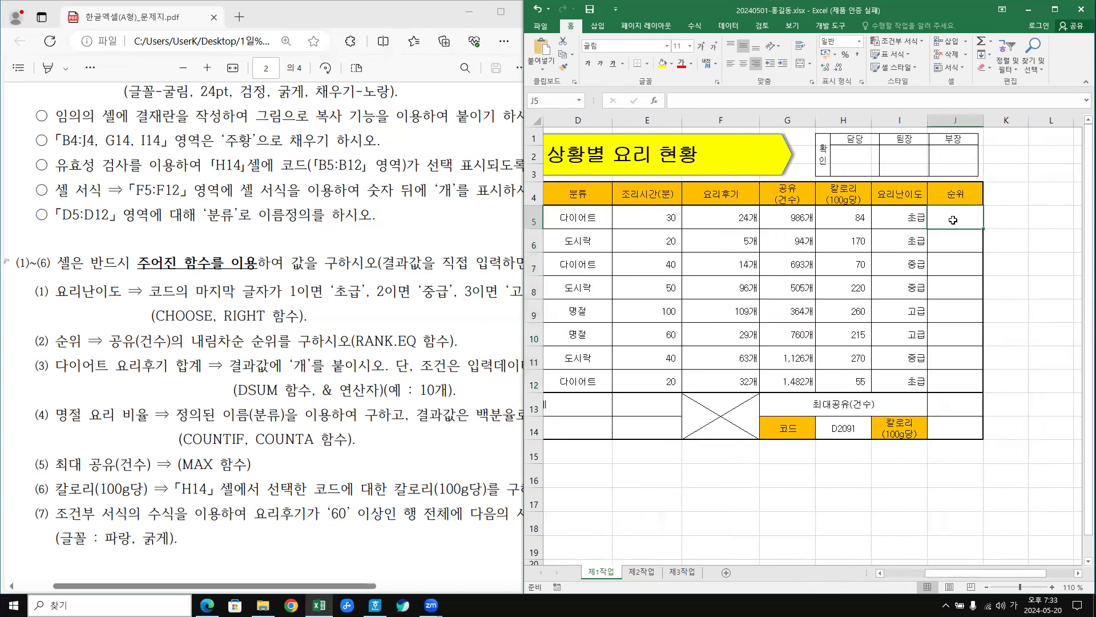
{"action": "type", "text": "="}
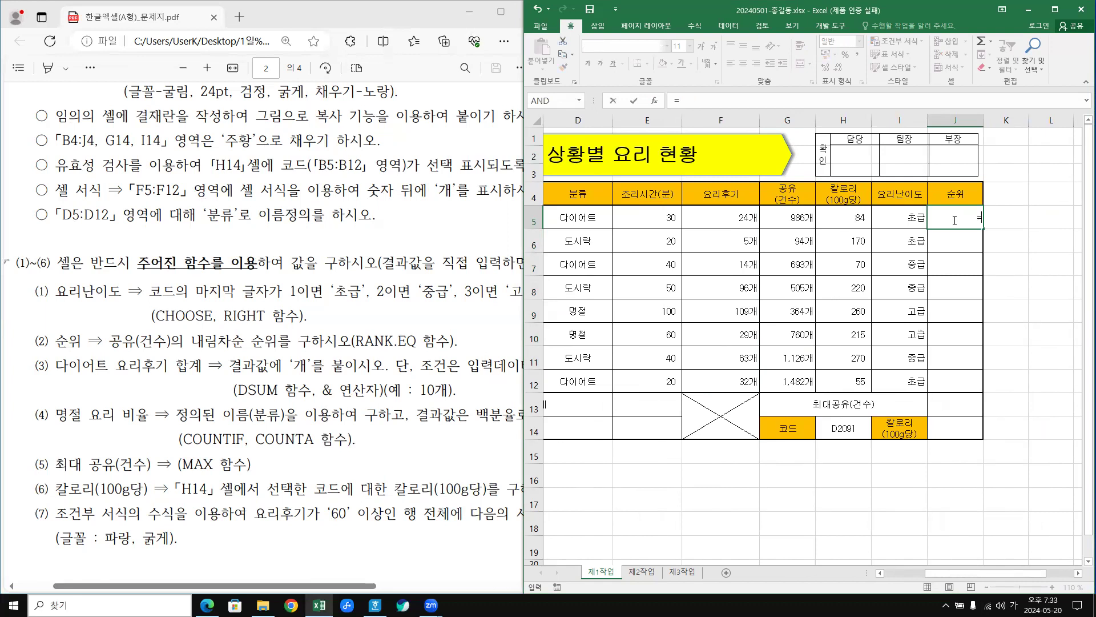
{"action": "key", "text": "Hangul"}
{"action": "type", "text": "ran"}
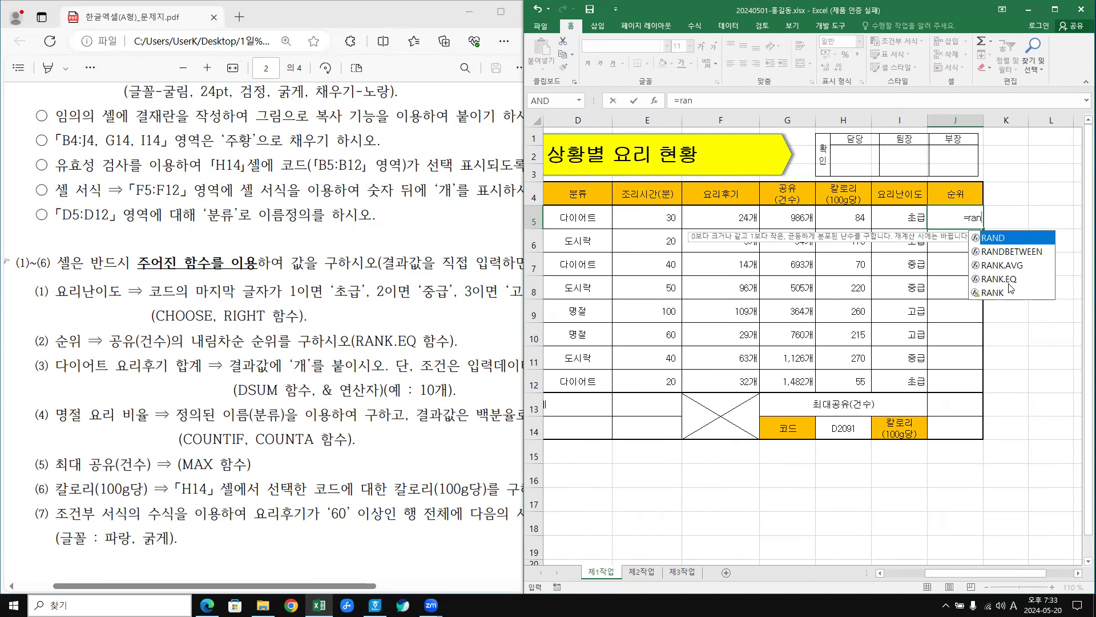
{"action": "double_click", "coordinate": [1009, 279]}
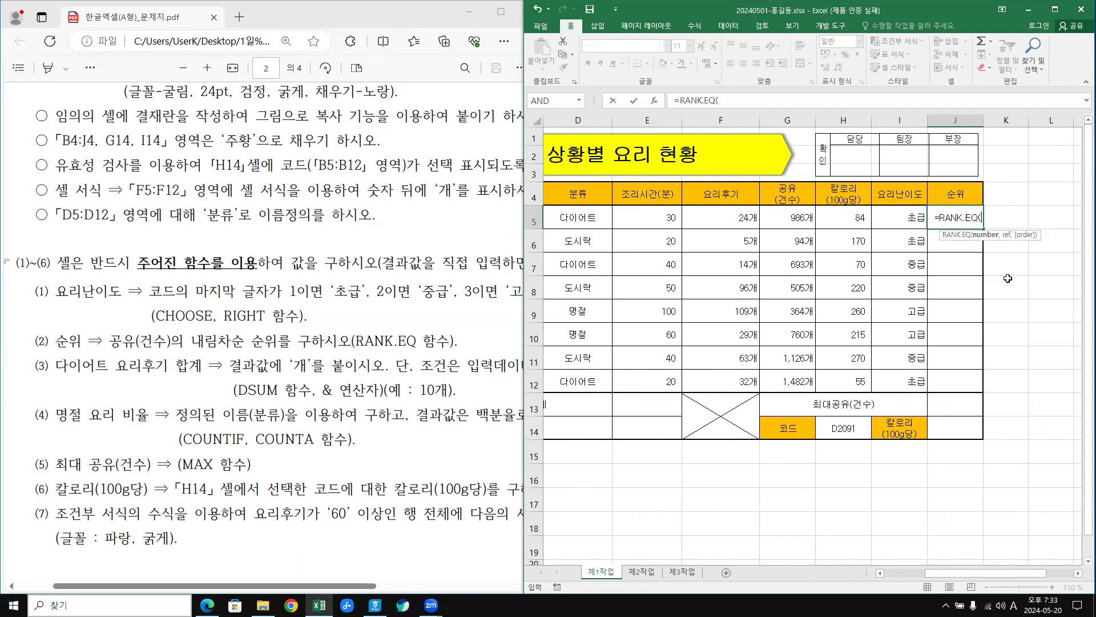
{"action": "left_click", "coordinate": [654, 101]}
Move the RANK.EQ arguments dialog clear of the 공유(건수) column and widen the Excel window over the PDF.
{"action": "left_click_drag", "start_coordinate": [685, 240], "coordinate": [710, 246]}
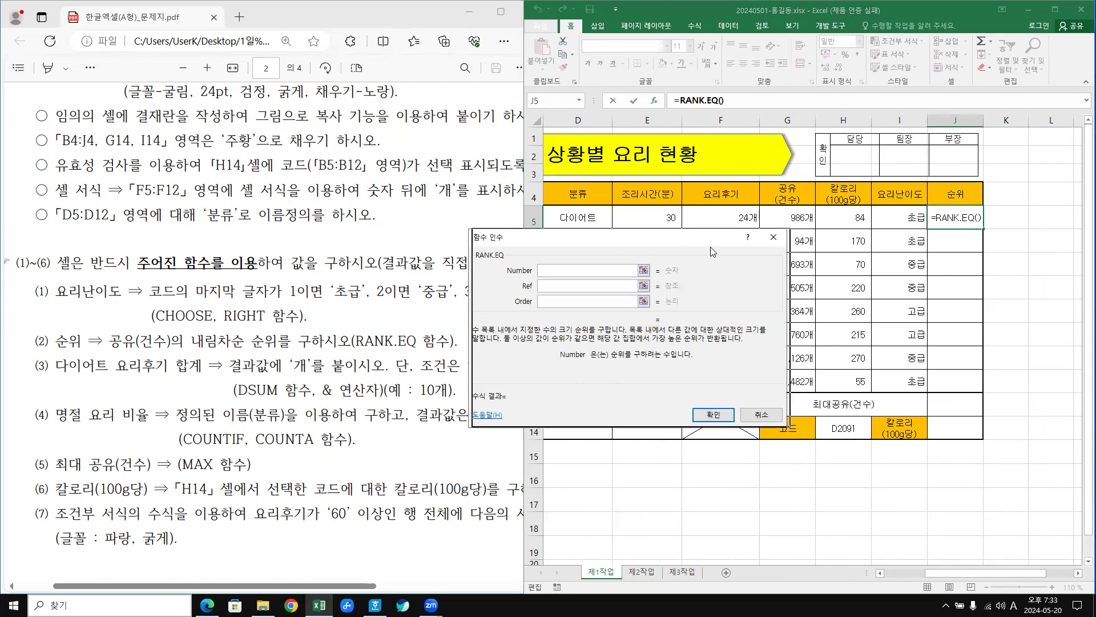
{"action": "left_click_drag", "start_coordinate": [710, 246], "coordinate": [1039, 253]}
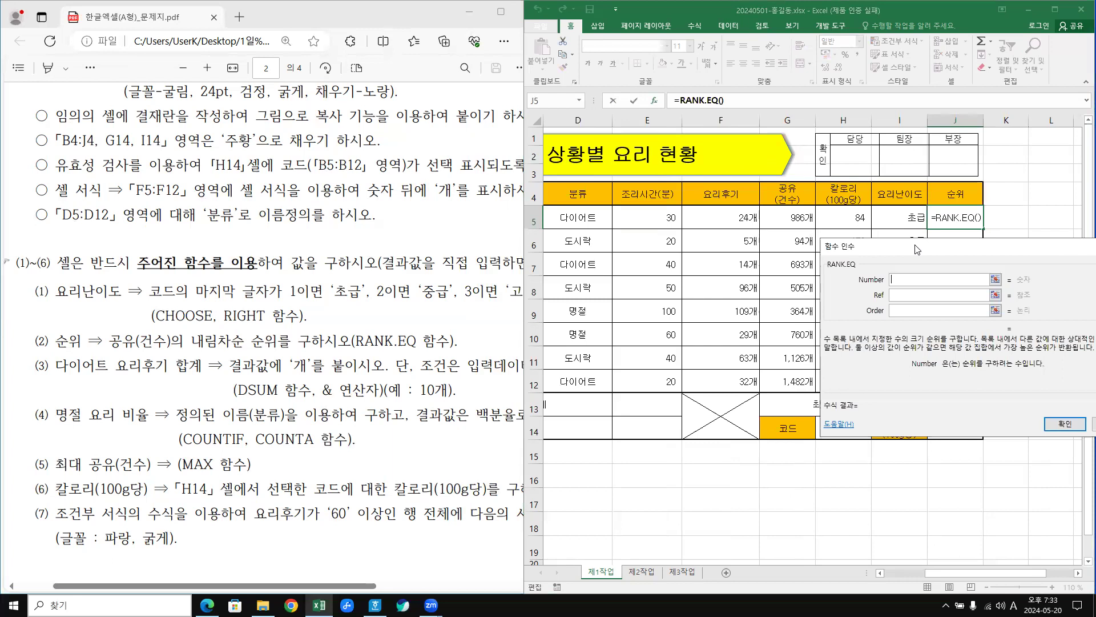
{"action": "left_click_drag", "start_coordinate": [916, 249], "coordinate": [914, 242]}
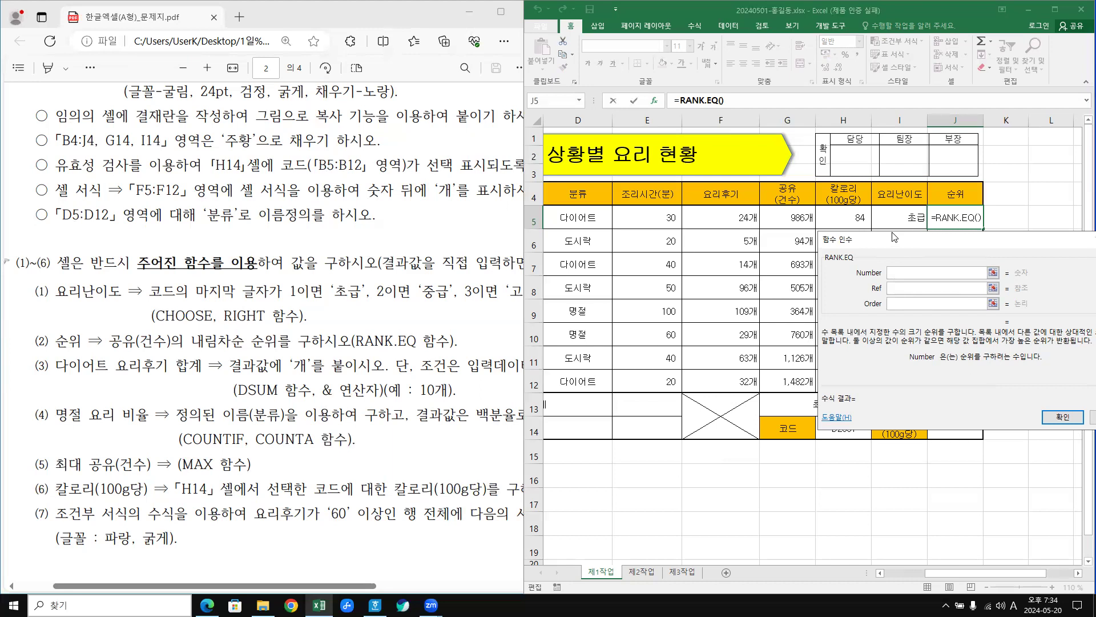
{"action": "left_click_drag", "start_coordinate": [894, 237], "coordinate": [895, 237]}
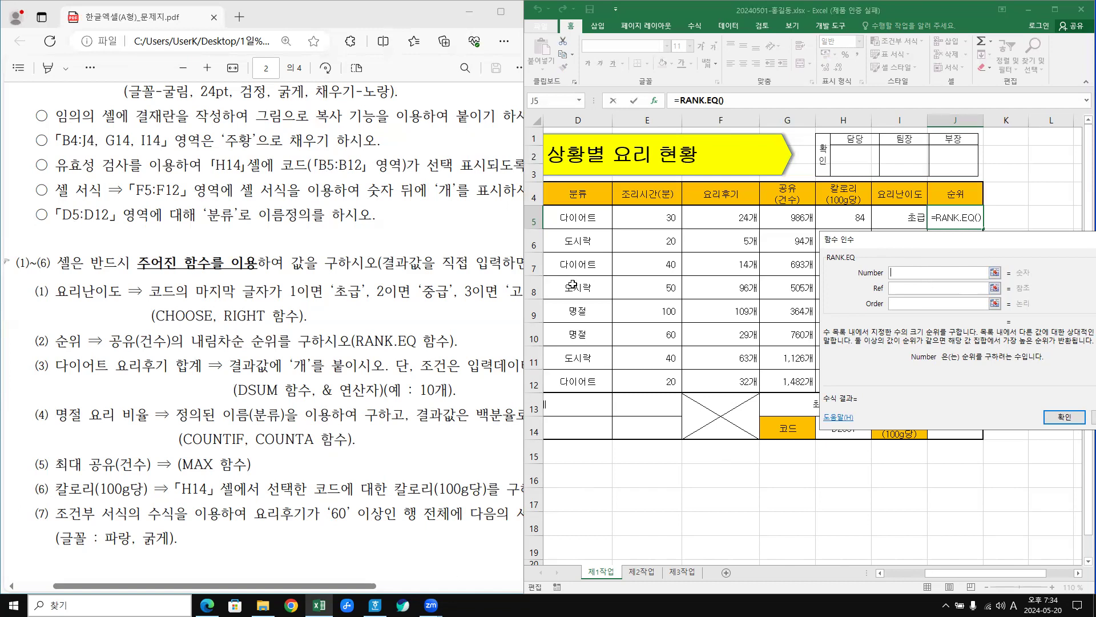
{"action": "left_click", "coordinate": [520, 274]}
{"action": "left_click_drag", "start_coordinate": [520, 275], "coordinate": [297, 274]}
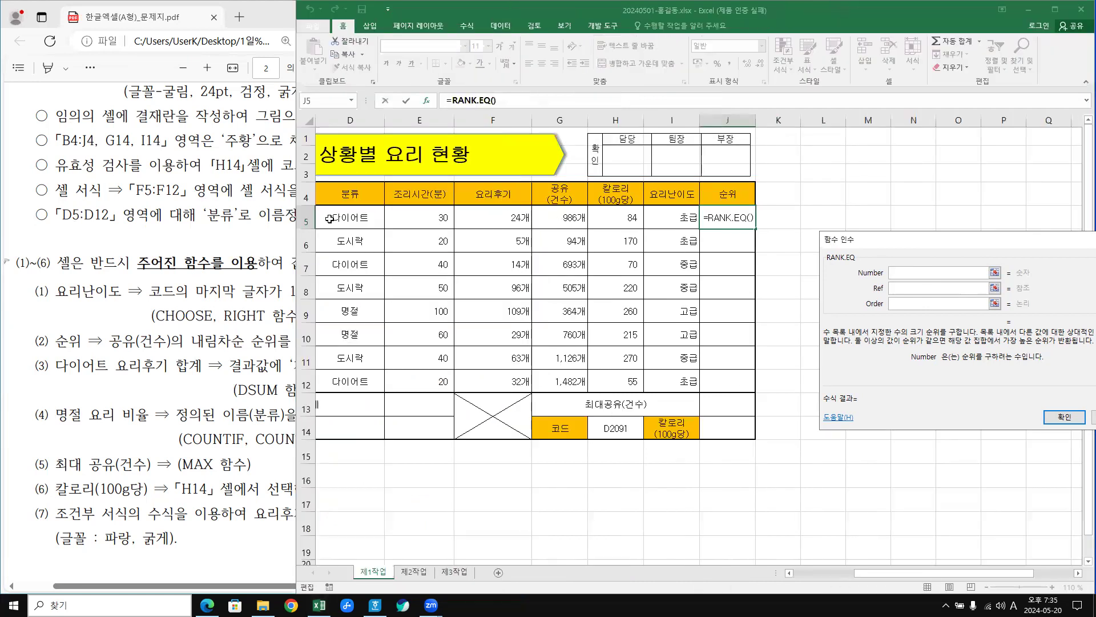
Set Number to G5 and Ref to the absolute range $G$5:$G$12, leave Order empty for descending rank, and confirm the function.
{"action": "left_click", "coordinate": [569, 214]}
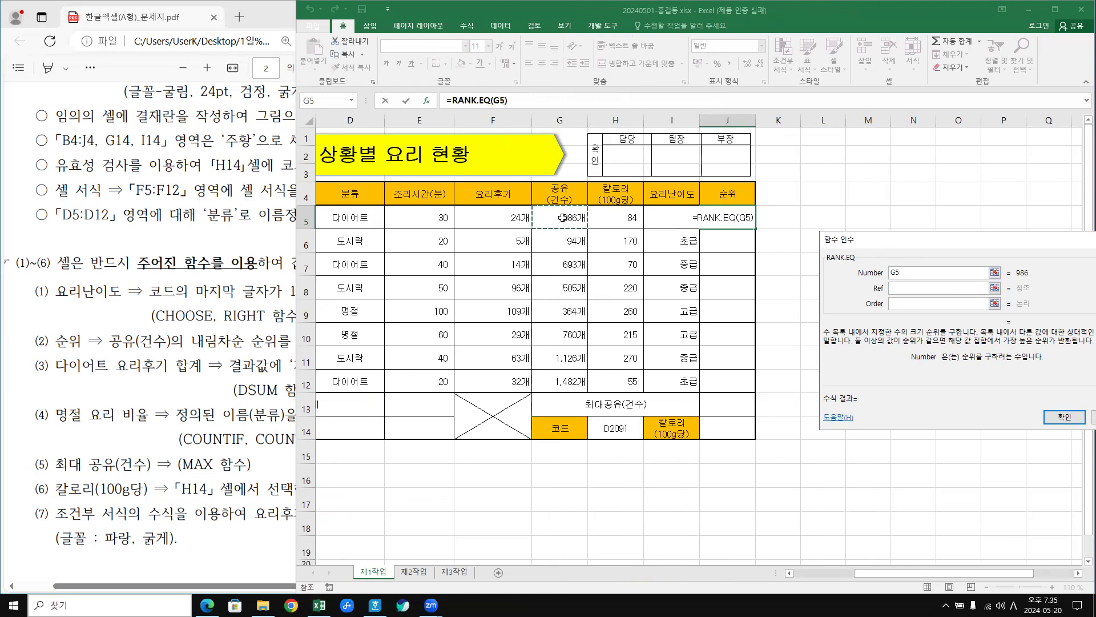
{"action": "left_click", "coordinate": [903, 288]}
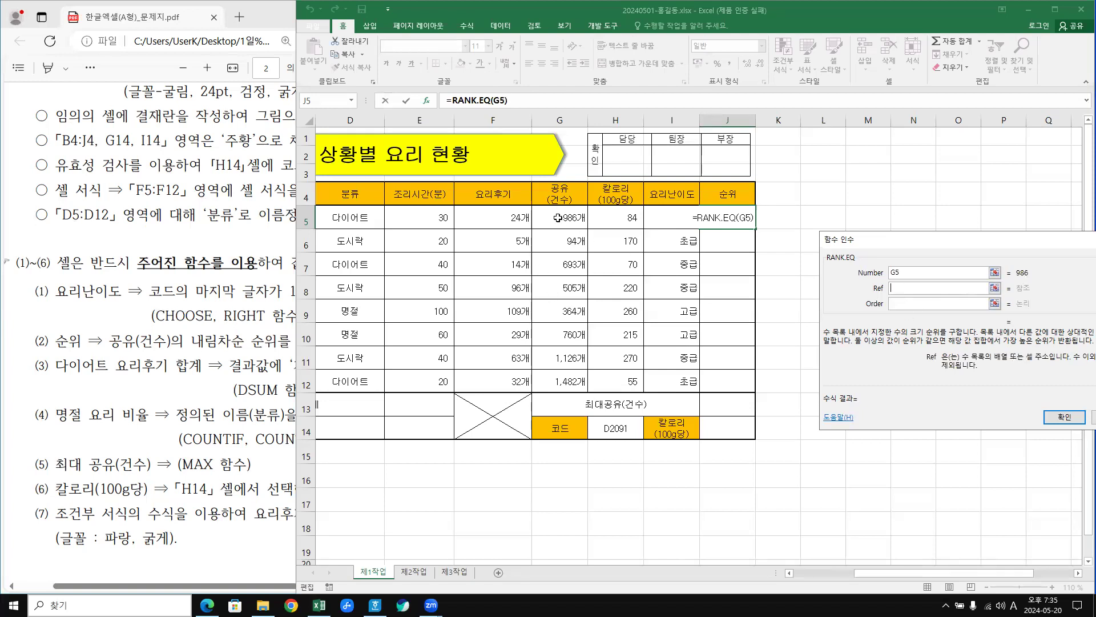
{"action": "left_click_drag", "start_coordinate": [553, 219], "coordinate": [565, 381]}
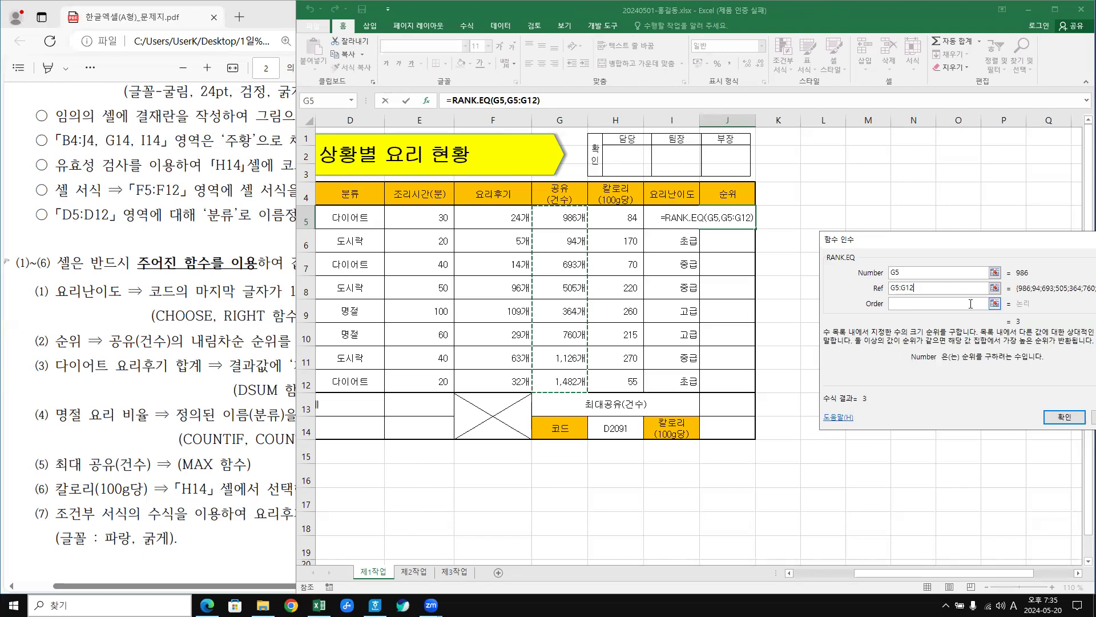
{"action": "key", "text": "F4"}
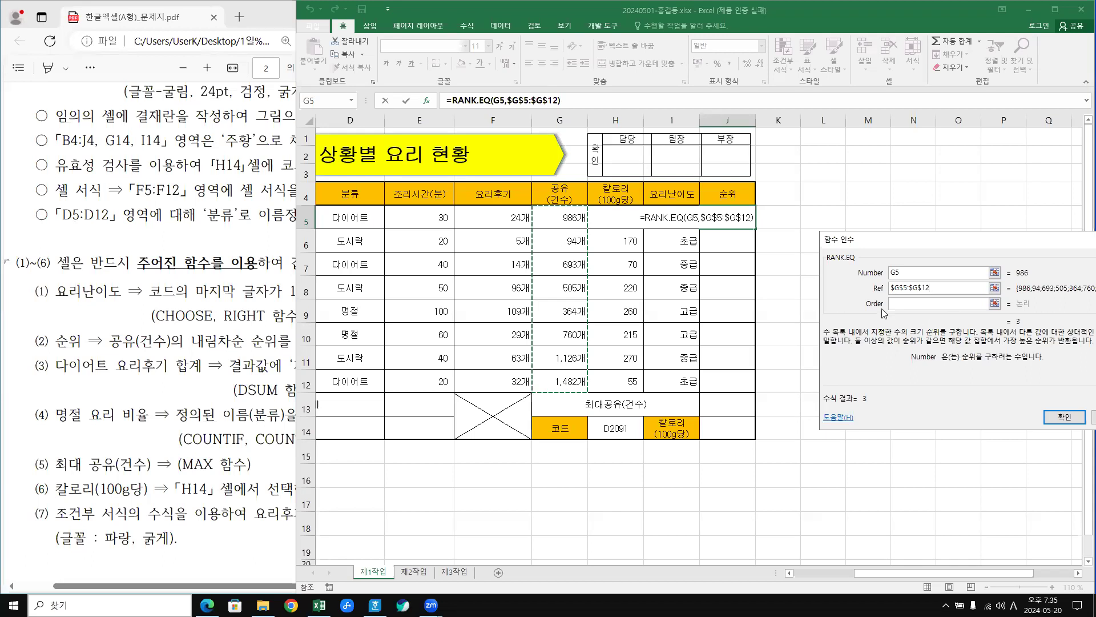
{"action": "left_click", "coordinate": [916, 304]}
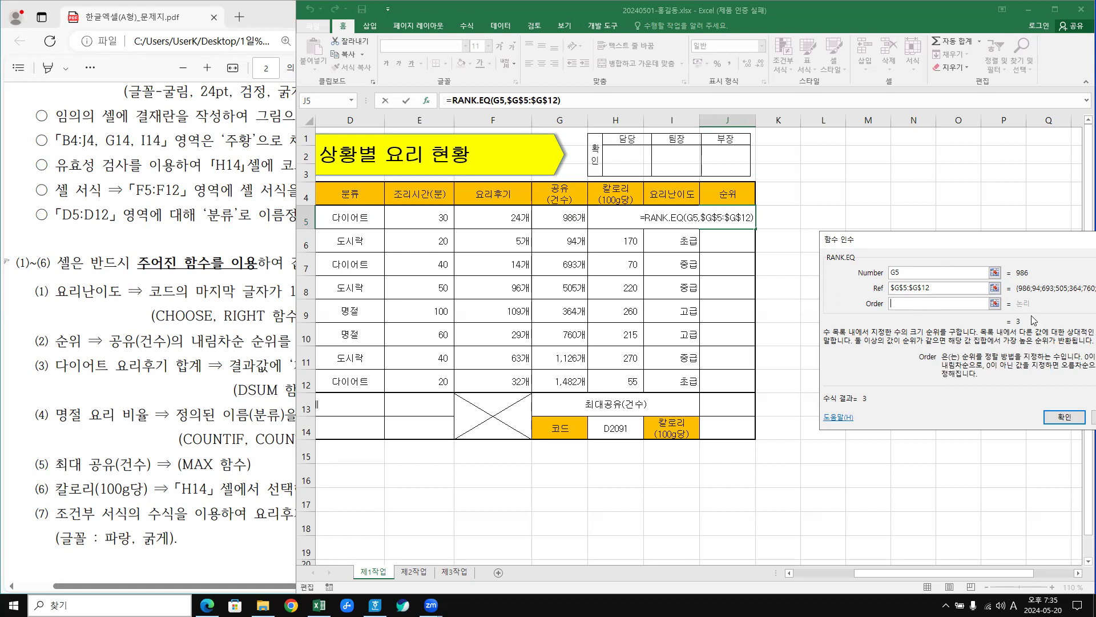
{"action": "left_click", "coordinate": [1063, 419]}
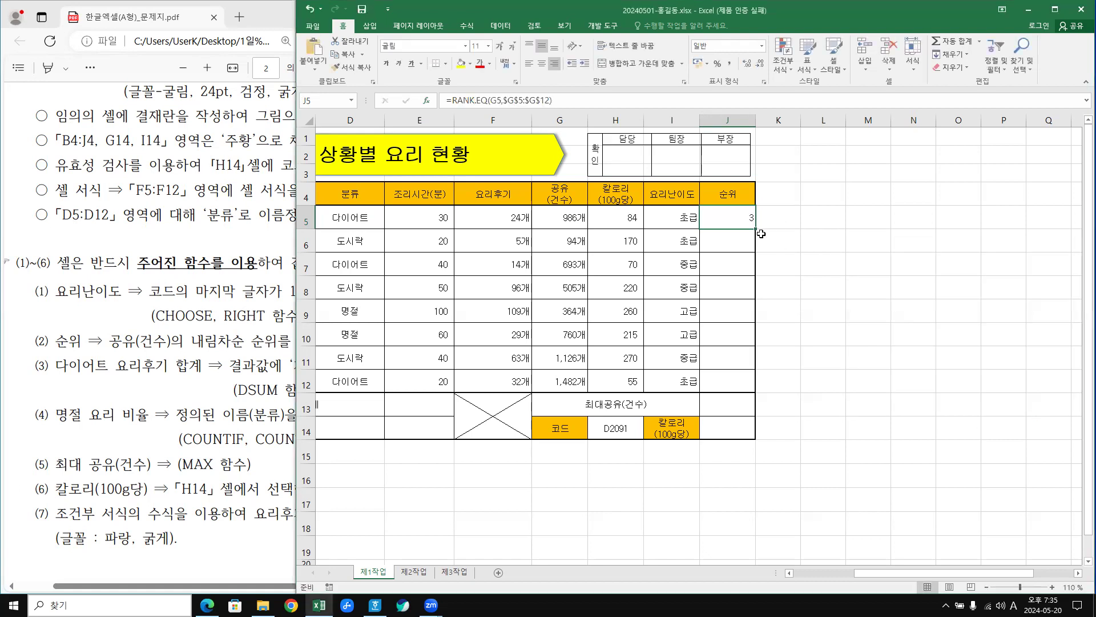
Fill the RANK.EQ formula from J5 down to J12 and check the ranks against the 공유(건수) values.
{"action": "left_click_drag", "start_coordinate": [755, 228], "coordinate": [750, 389]}
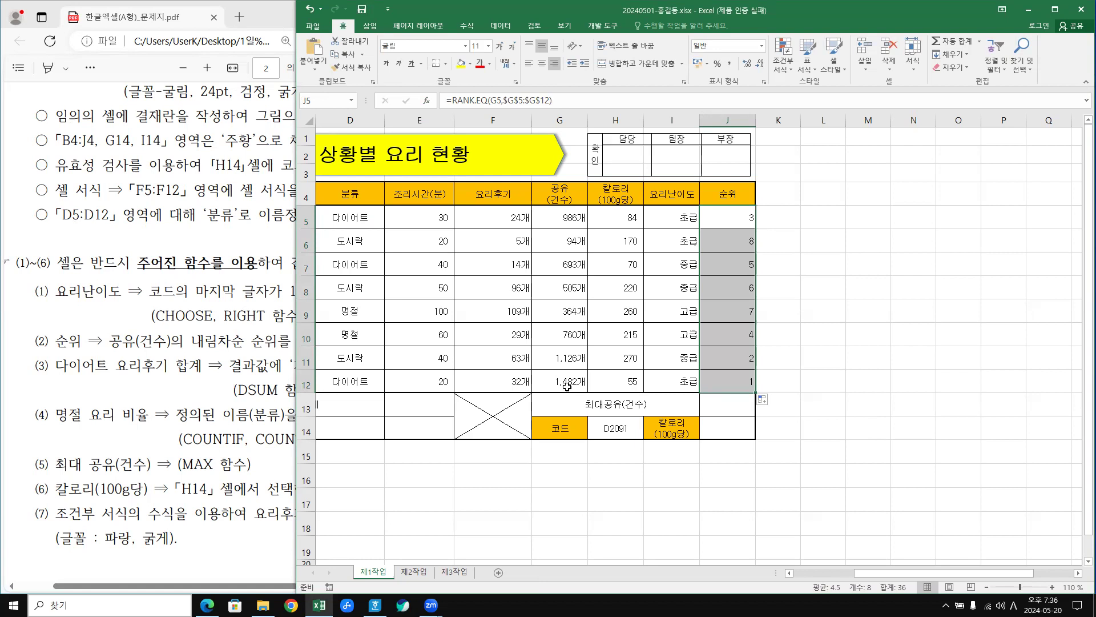
{"action": "left_click", "coordinate": [796, 383]}
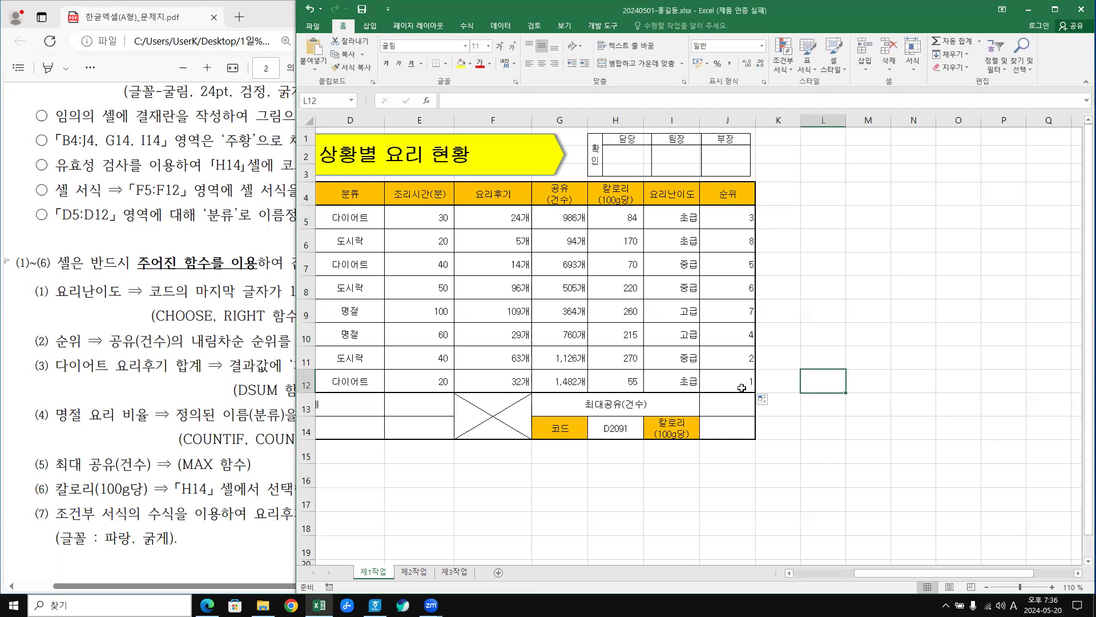
{"action": "left_click", "coordinate": [175, 398]}
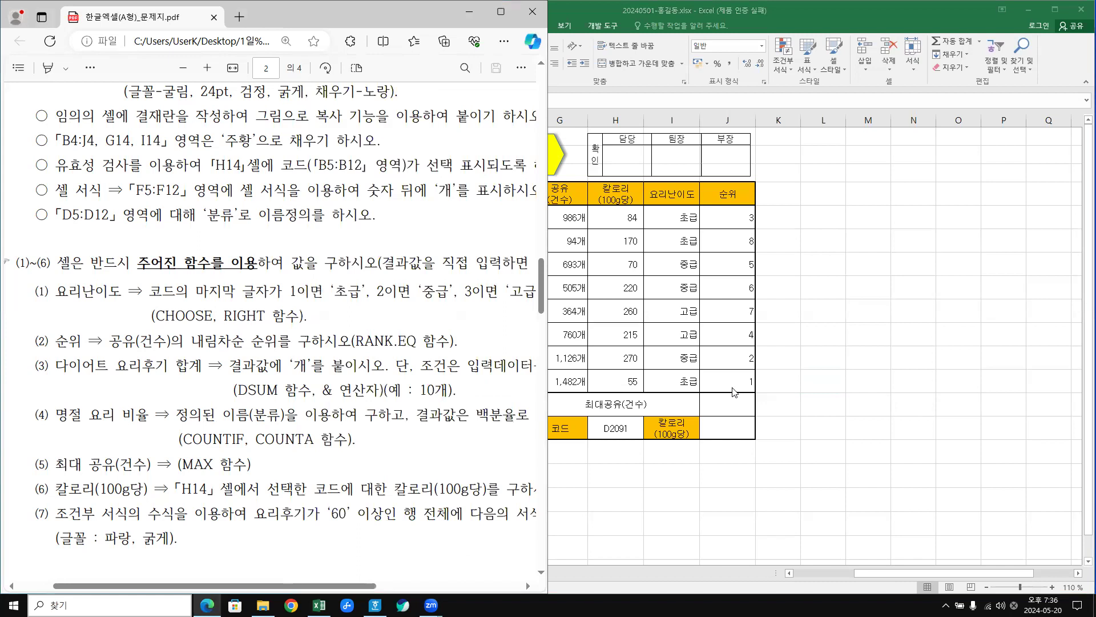
{"action": "left_click", "coordinate": [820, 437]}
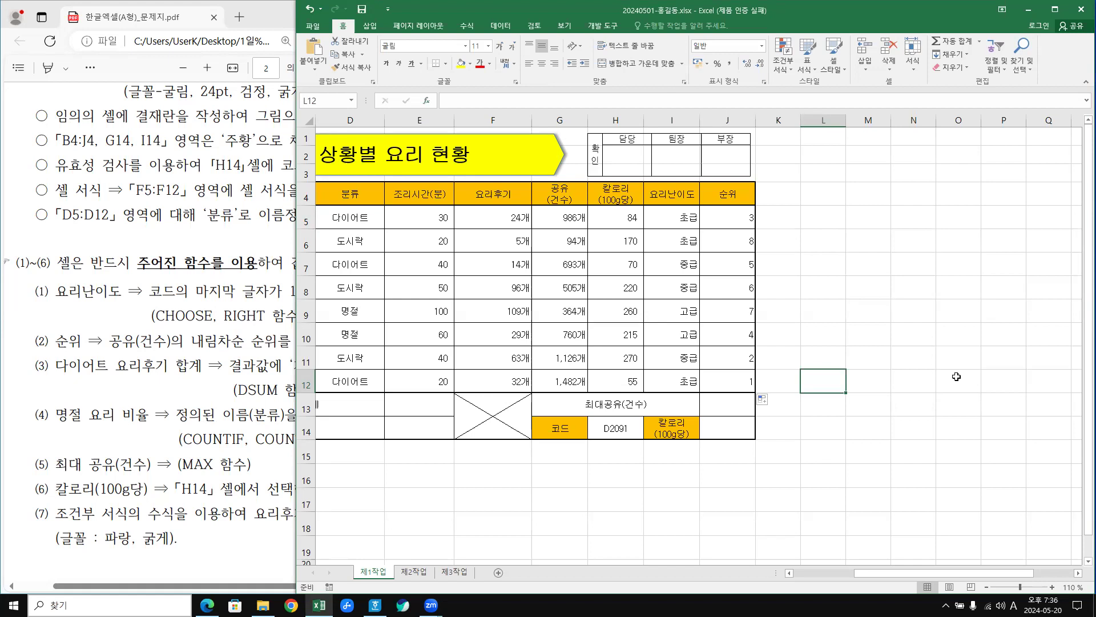
Review the RANK.EQ arguments of J5 and close them unchanged.
{"action": "left_click", "coordinate": [744, 219]}
{"action": "left_click", "coordinate": [462, 99]}
{"action": "left_click", "coordinate": [428, 101]}
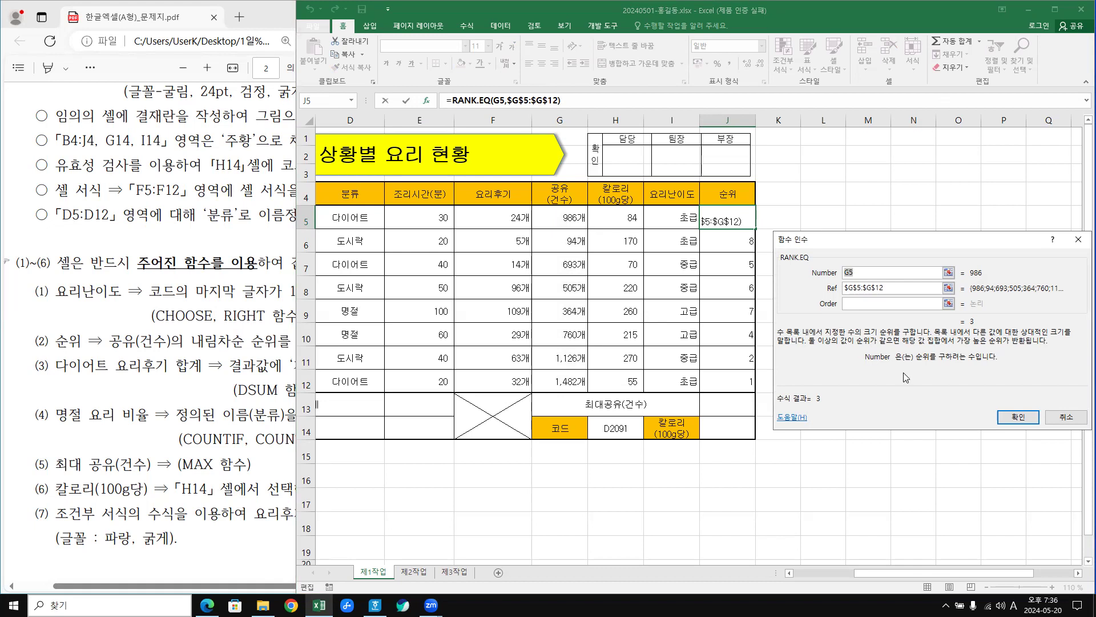
{"action": "key", "text": "Return"}
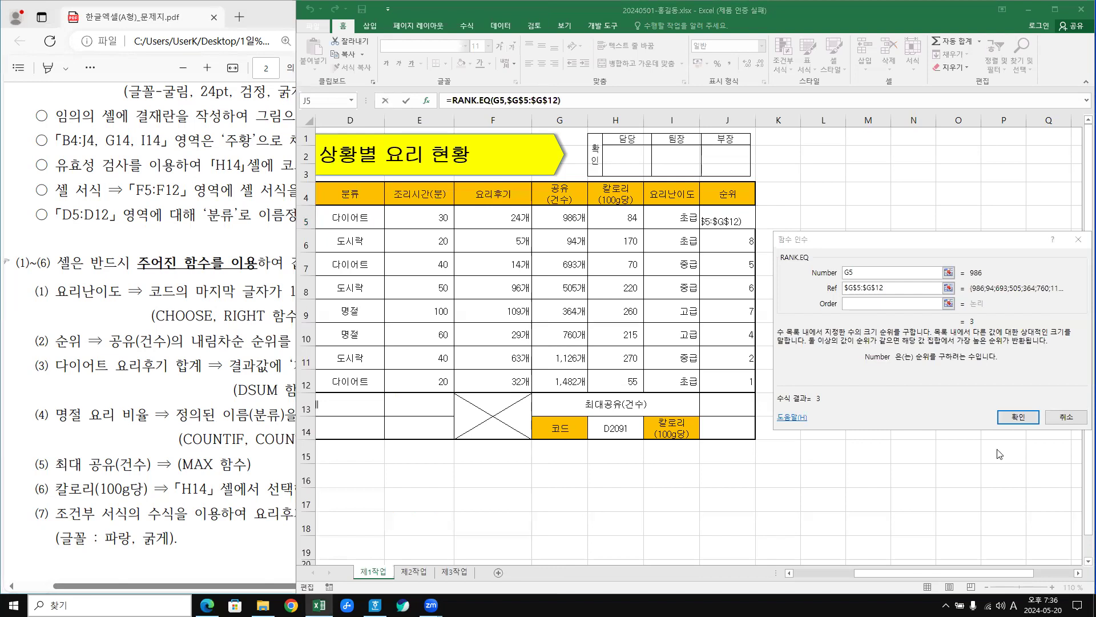
{"action": "left_click", "coordinate": [1059, 421]}
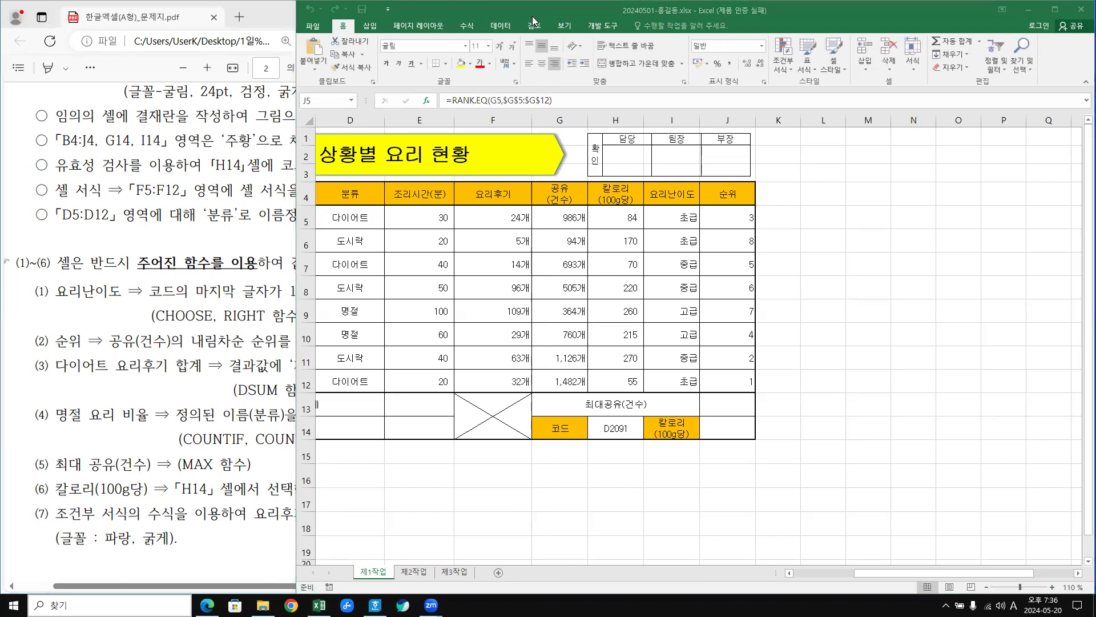
Shift the Excel window to reveal more of the PDF, bring column B into view, and read instruction (3) on 다이어트 요리후기 합계.
{"action": "left_click_drag", "start_coordinate": [579, 9], "coordinate": [771, 8]}
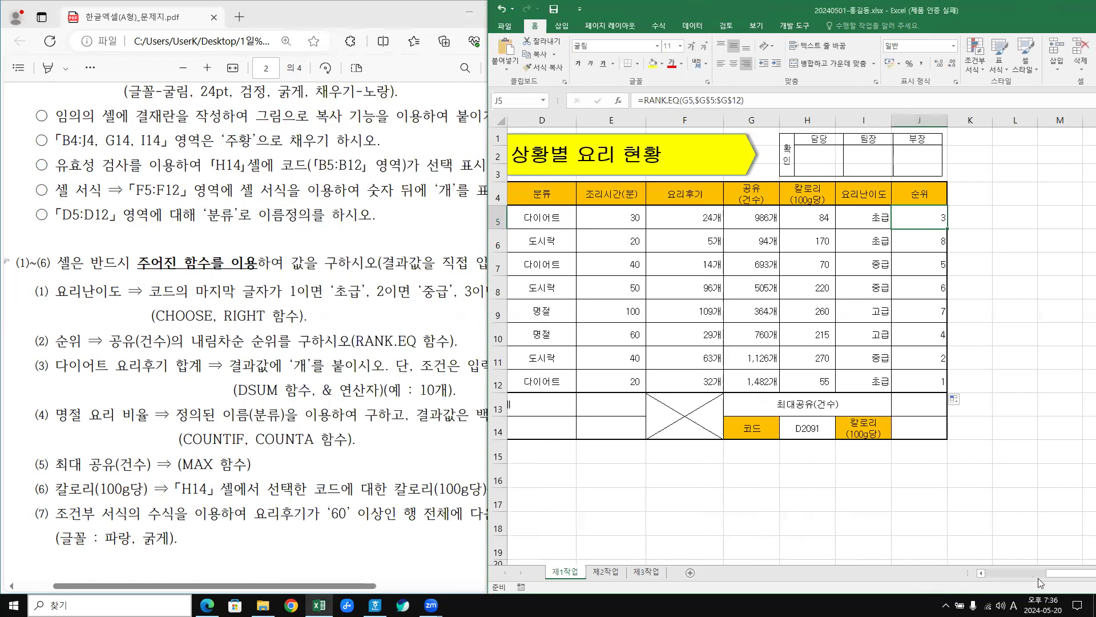
{"action": "left_click_drag", "start_coordinate": [1055, 573], "coordinate": [928, 568]}
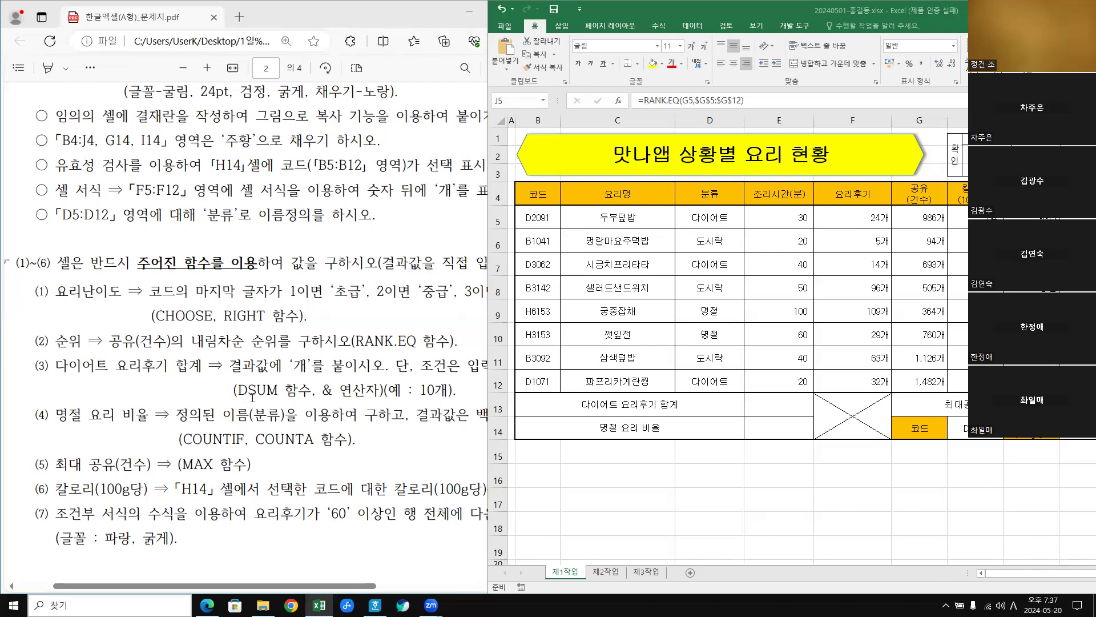
{"action": "left_click", "coordinate": [60, 365]}
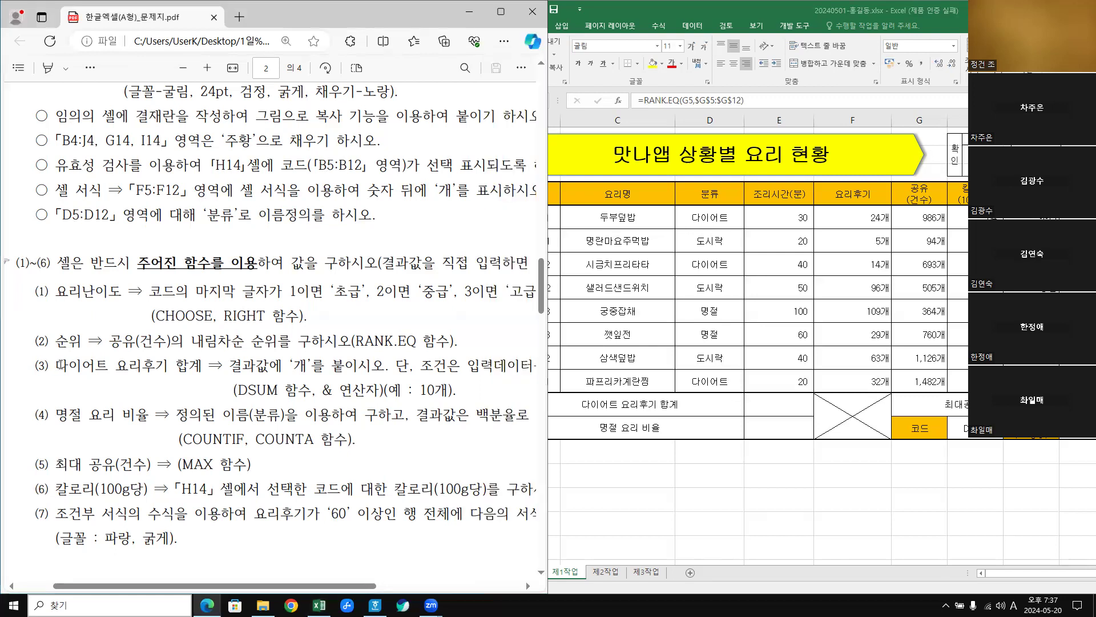
{"action": "left_click_drag", "start_coordinate": [60, 364], "coordinate": [103, 364]}
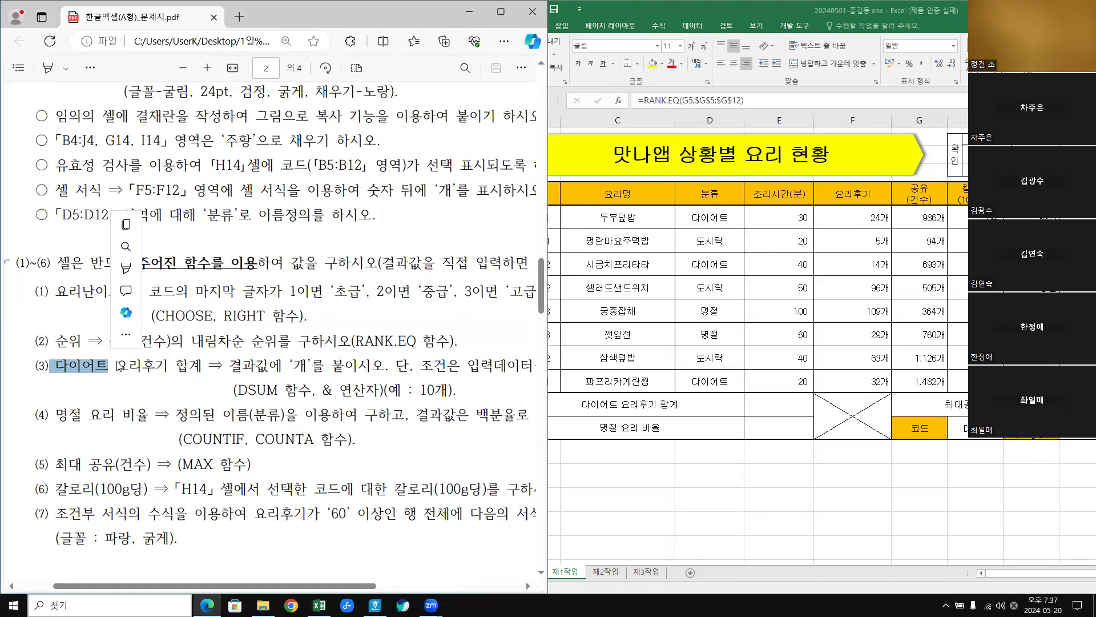
{"action": "left_click_drag", "start_coordinate": [116, 365], "coordinate": [190, 365]}
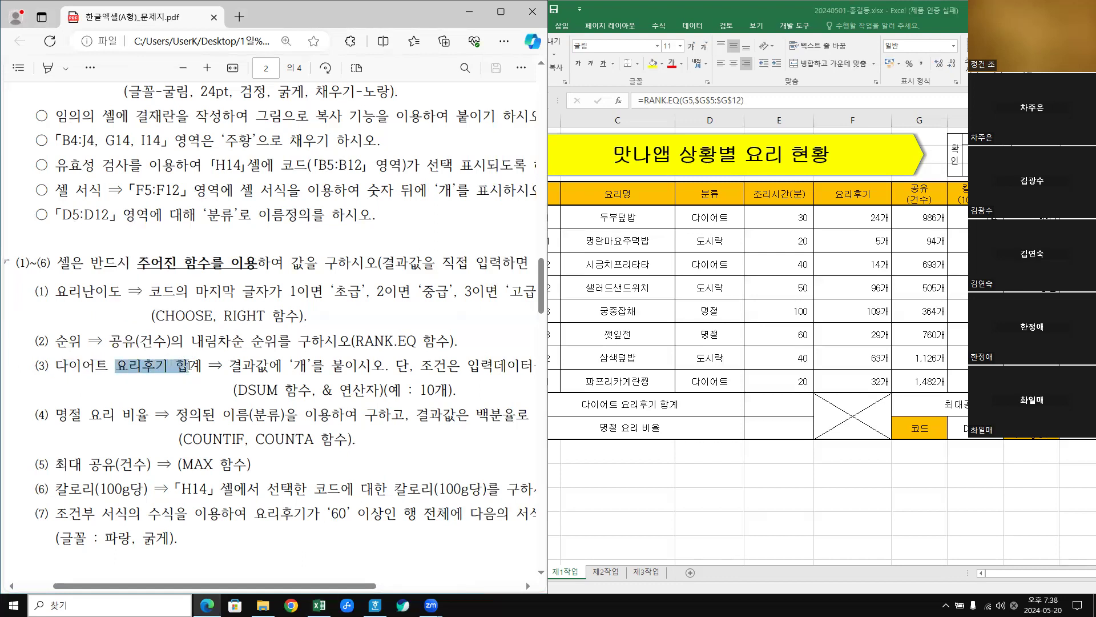
{"action": "left_click", "coordinate": [196, 391]}
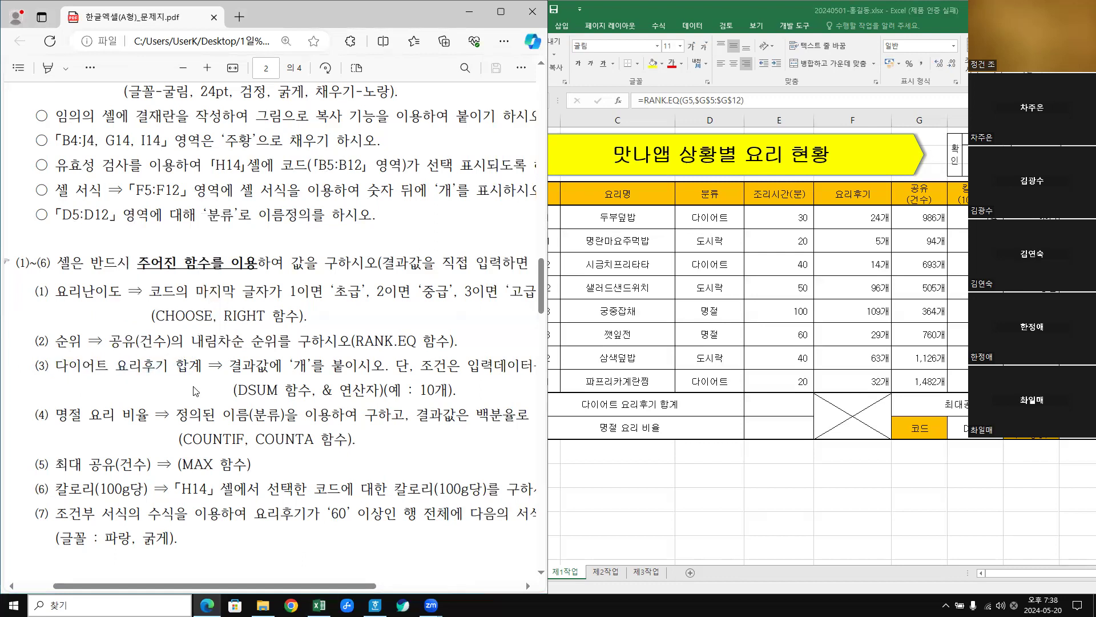
Start a DSUM function in E13 for 다이어트 요리후기 합계 and open its arguments clear of the data table.
{"action": "left_click", "coordinate": [772, 403]}
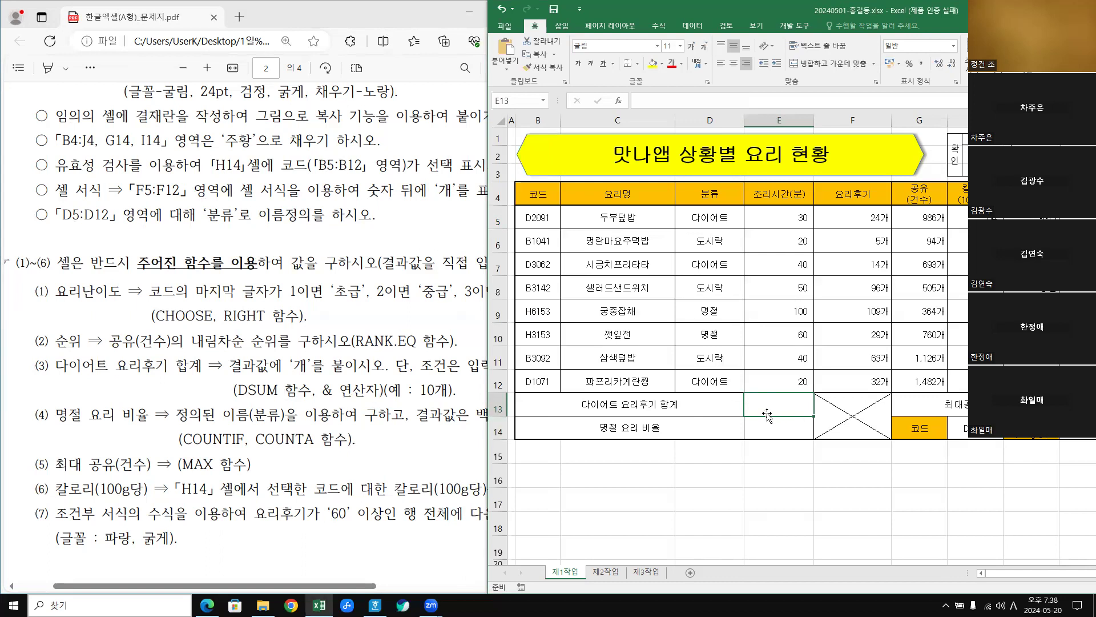
{"action": "type", "text": "="}
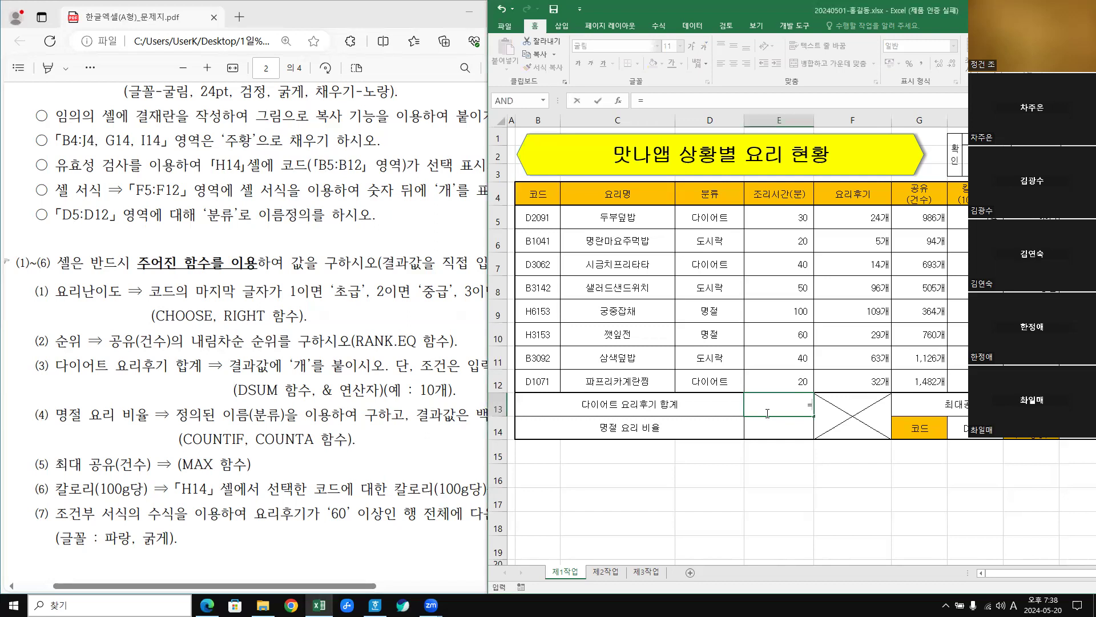
{"action": "type", "text": "d"}
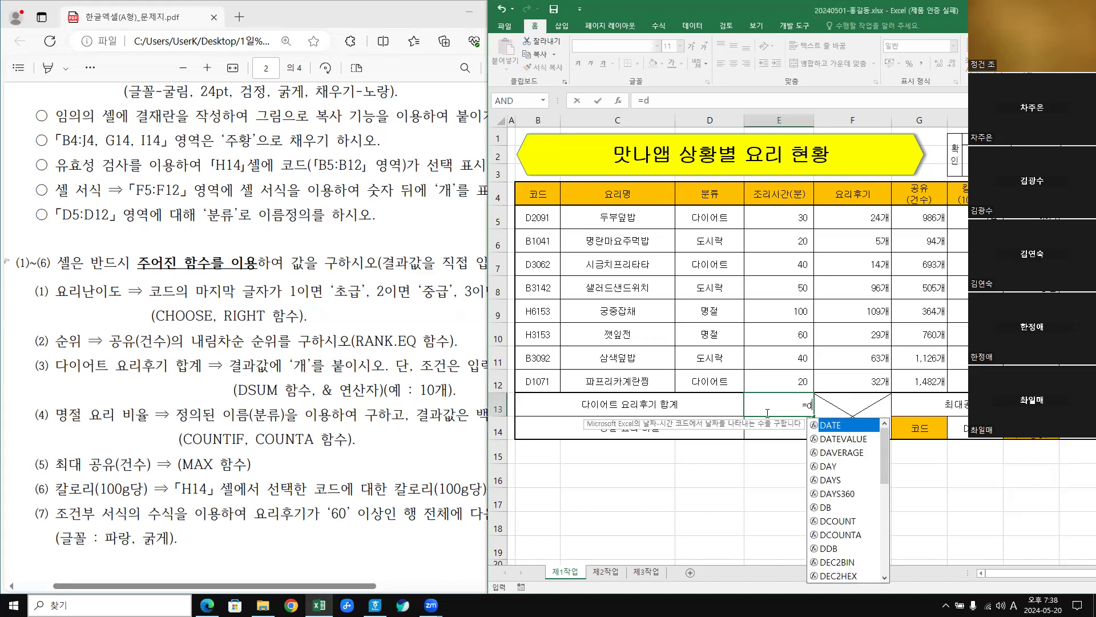
{"action": "type", "text": "sum"}
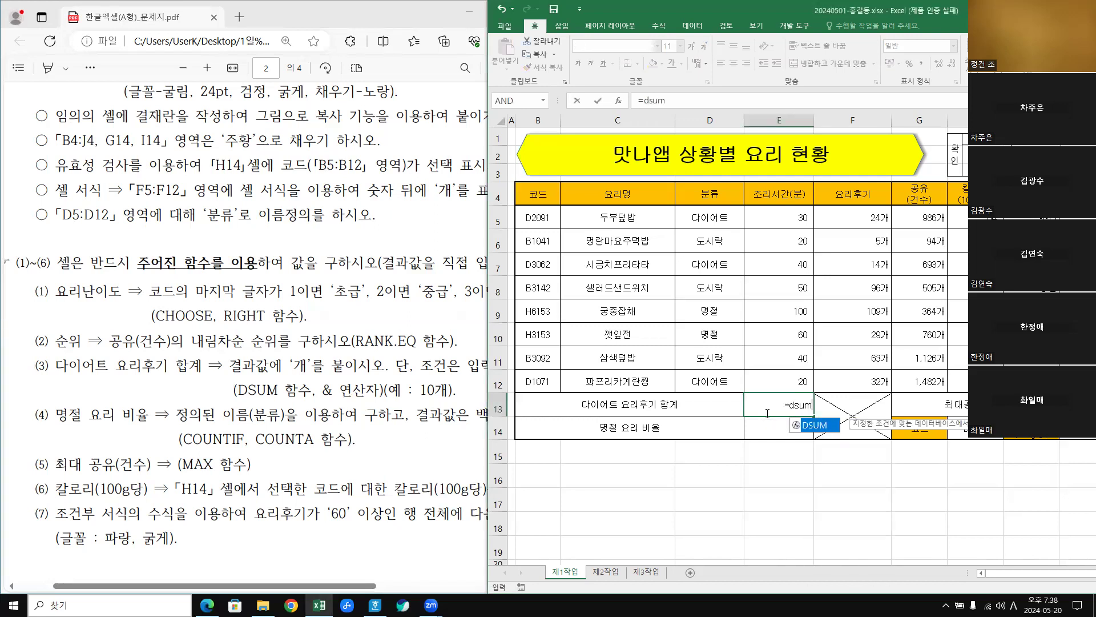
{"action": "double_click", "coordinate": [818, 425]}
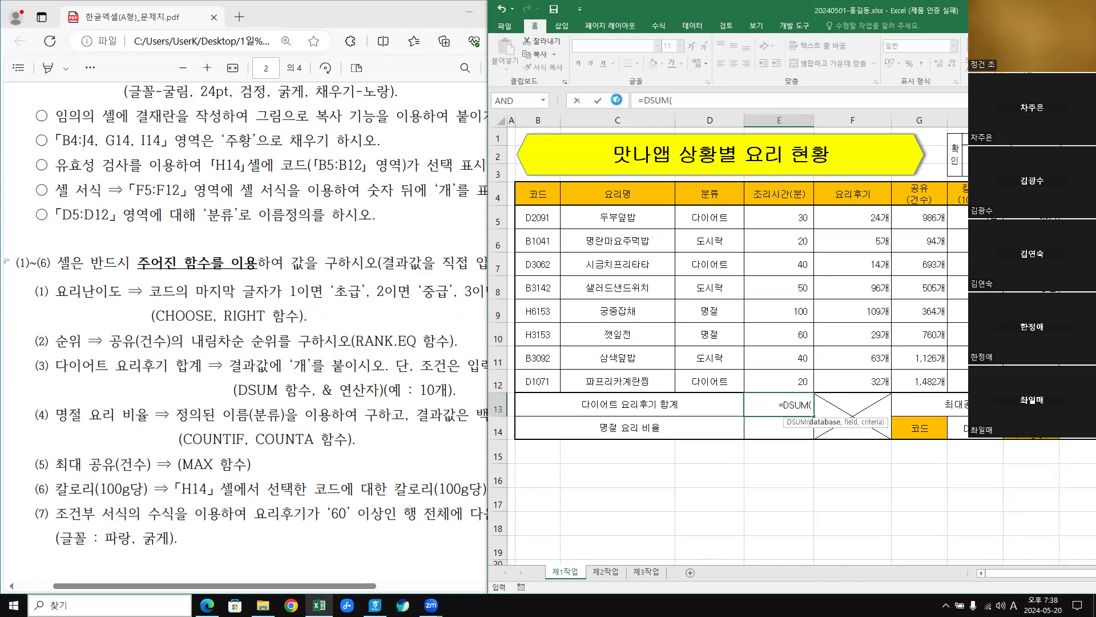
{"action": "left_click", "coordinate": [617, 99]}
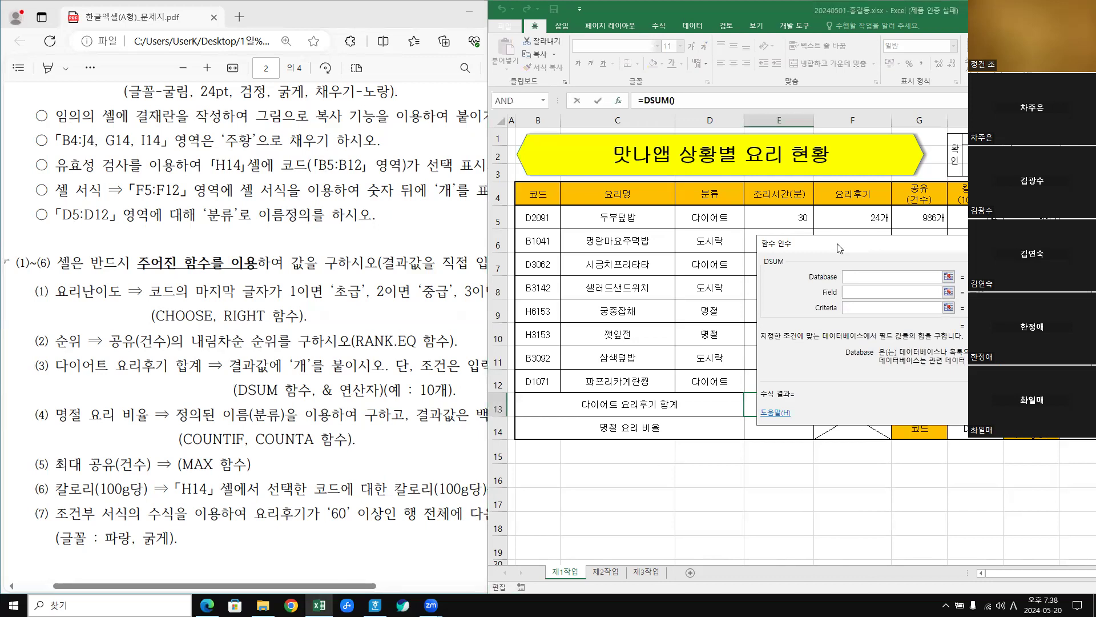
{"action": "left_click_drag", "start_coordinate": [839, 248], "coordinate": [723, 297]}
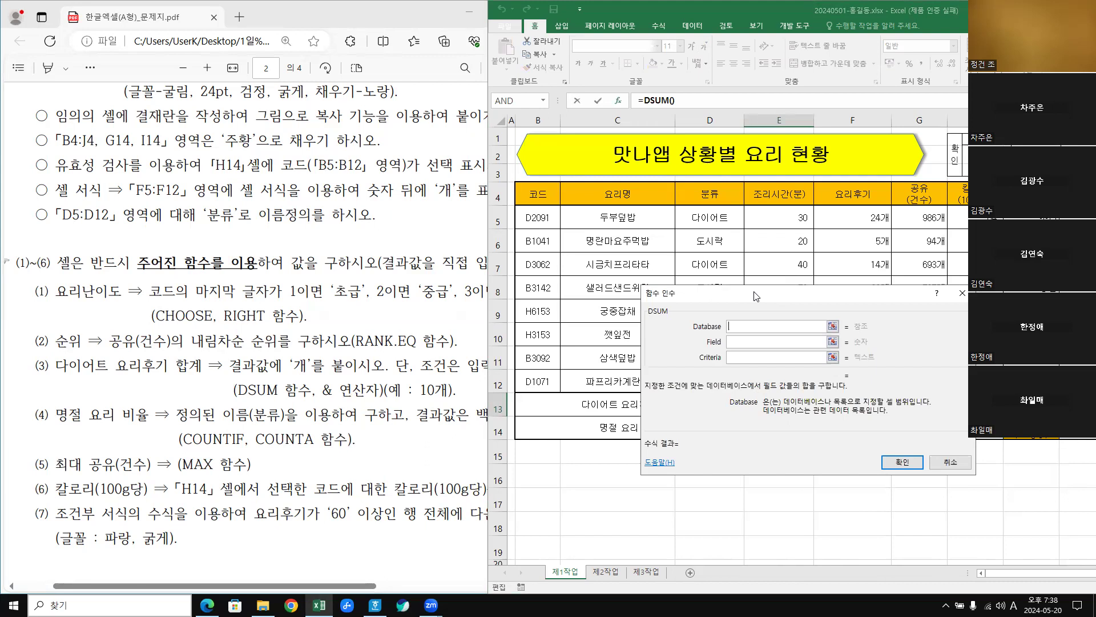
{"action": "left_click_drag", "start_coordinate": [756, 296], "coordinate": [699, 450]}
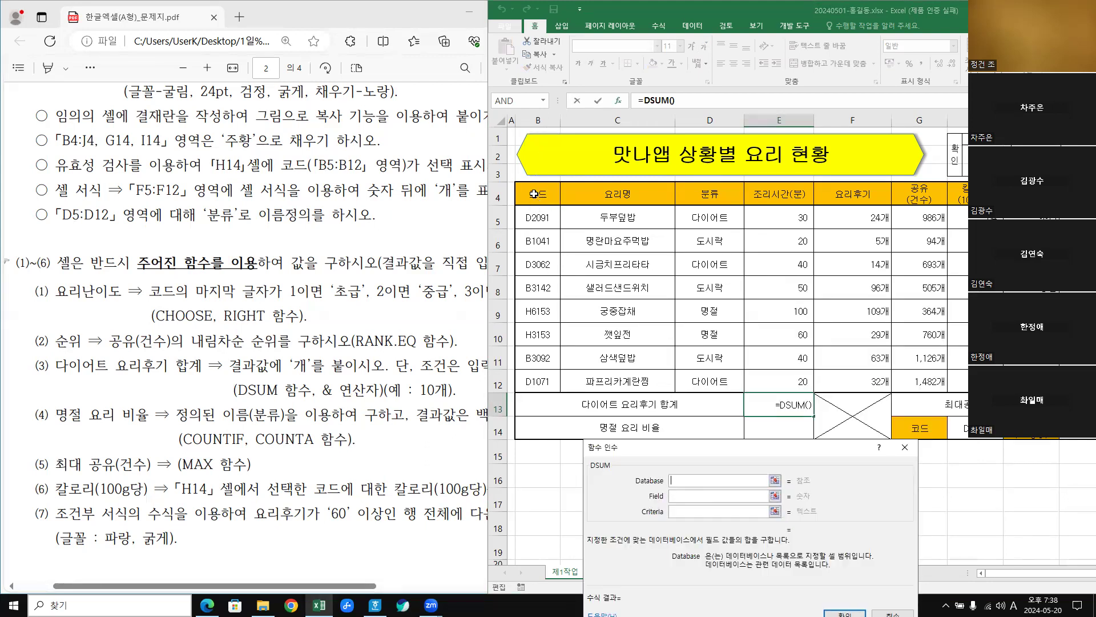
Set DSUM's Database to B4:H12, Criteria to D4:D5 and Field to the 요리후기 header F4, and confirm the function.
{"action": "left_click_drag", "start_coordinate": [533, 194], "coordinate": [988, 381]}
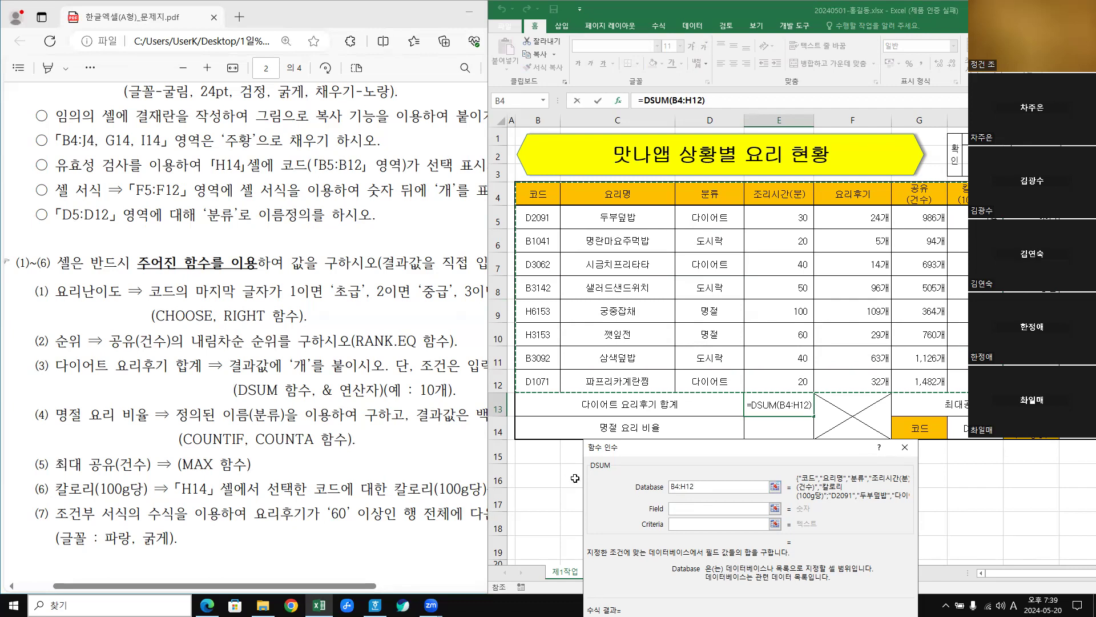
{"action": "left_click", "coordinate": [681, 523]}
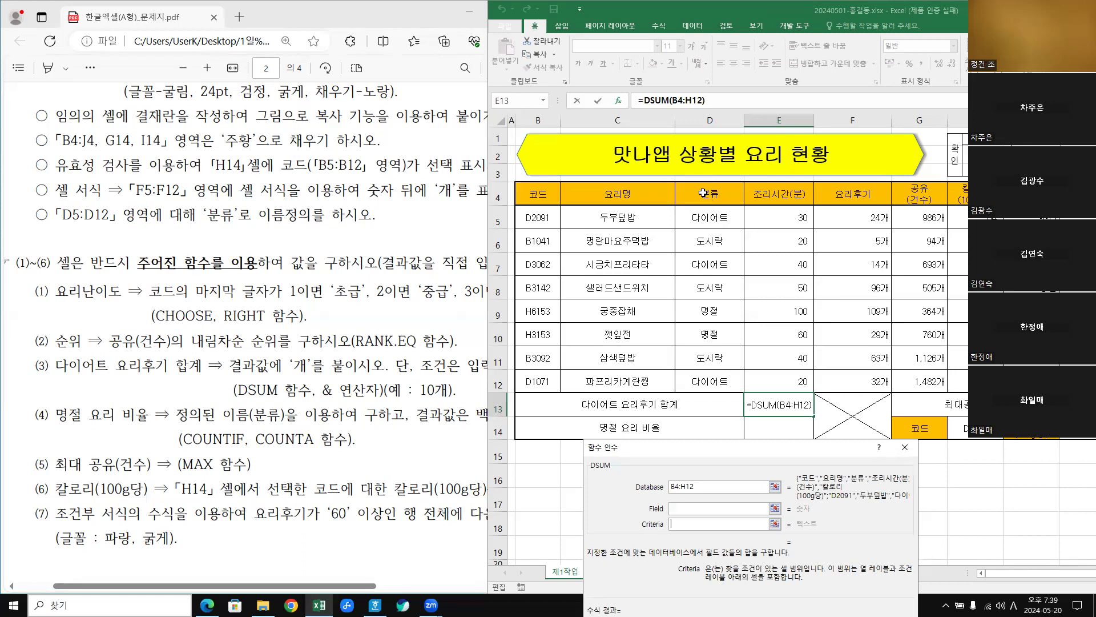
{"action": "left_click_drag", "start_coordinate": [704, 194], "coordinate": [710, 219]}
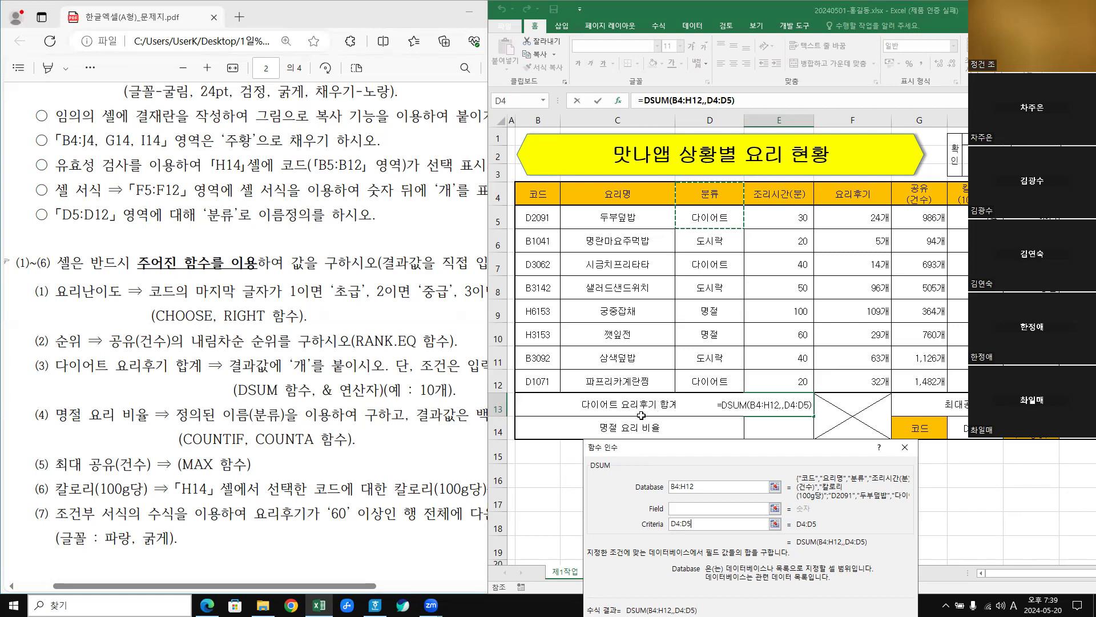
{"action": "left_click", "coordinate": [671, 508]}
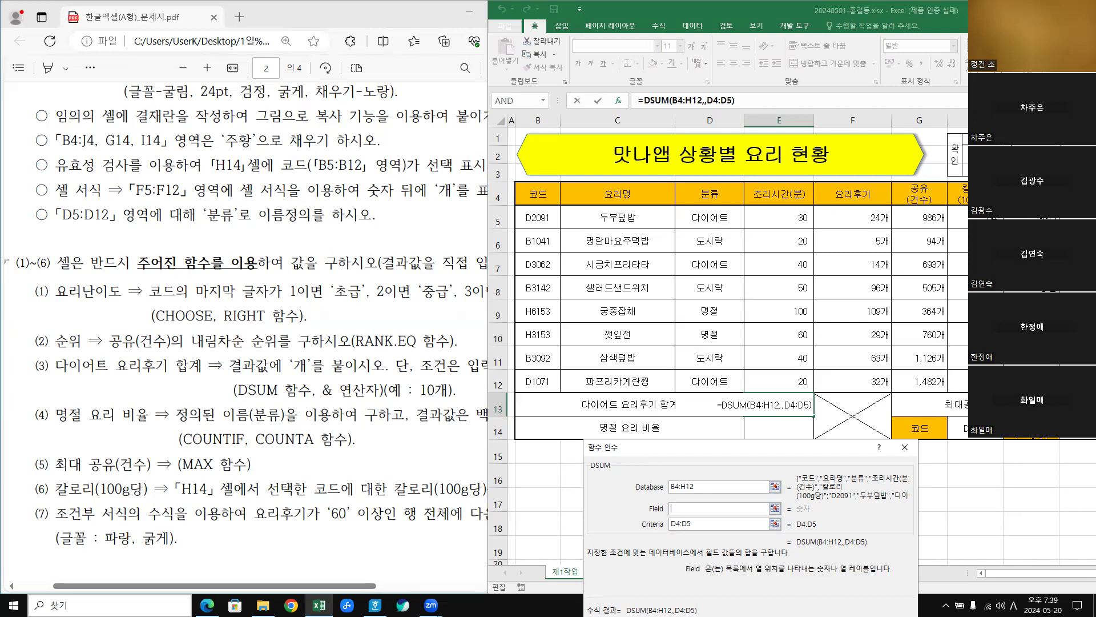
{"action": "left_click", "coordinate": [843, 192]}
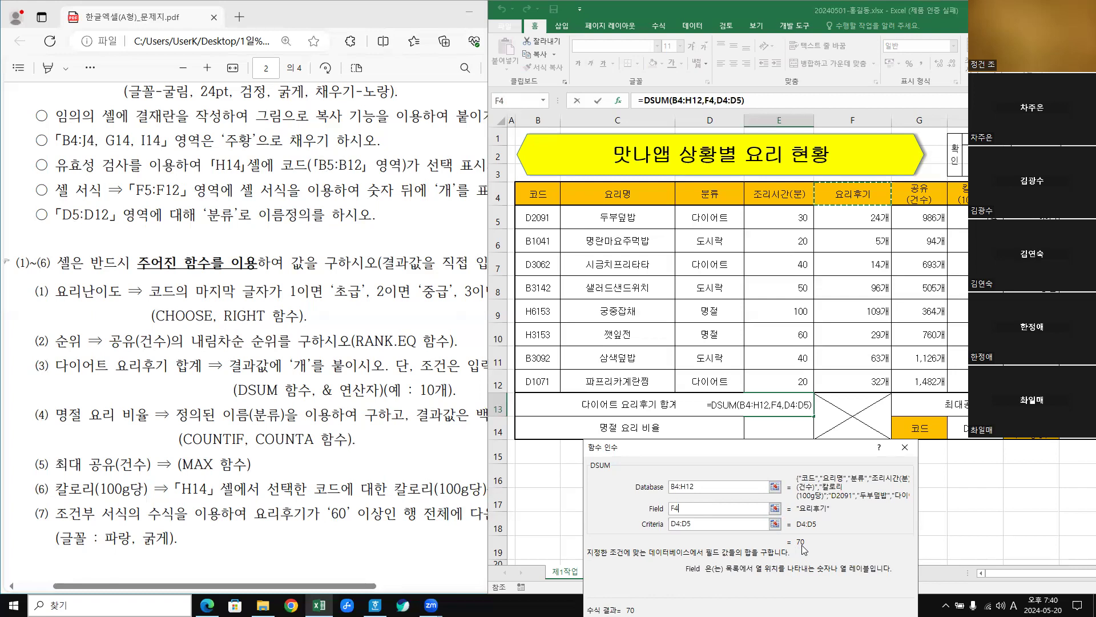
{"action": "left_click_drag", "start_coordinate": [732, 448], "coordinate": [691, 358]}
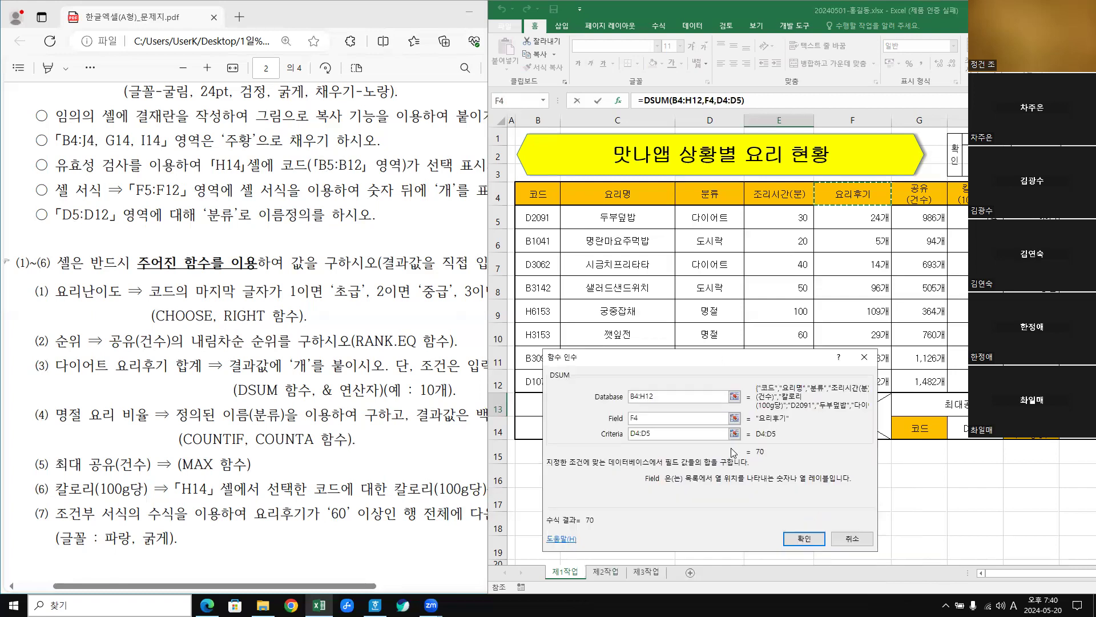
{"action": "left_click", "coordinate": [808, 538]}
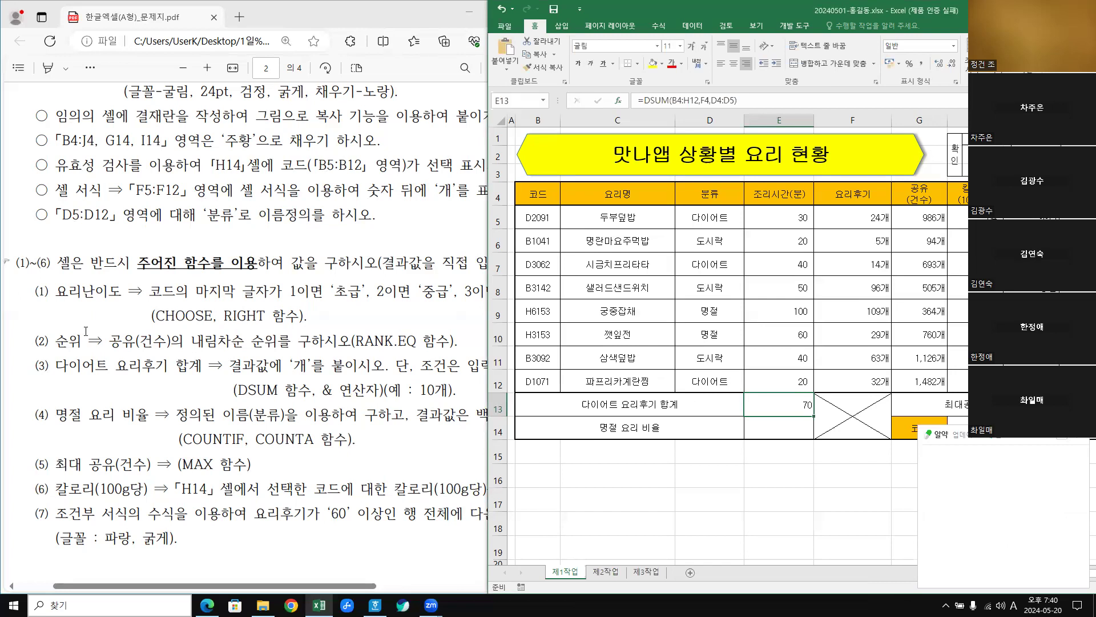
Check the E13 sum against the 요리후기 values of the 다이어트 rows D5, D7 and D12, and review the DSUM formula.
{"action": "left_click", "coordinate": [710, 222]}
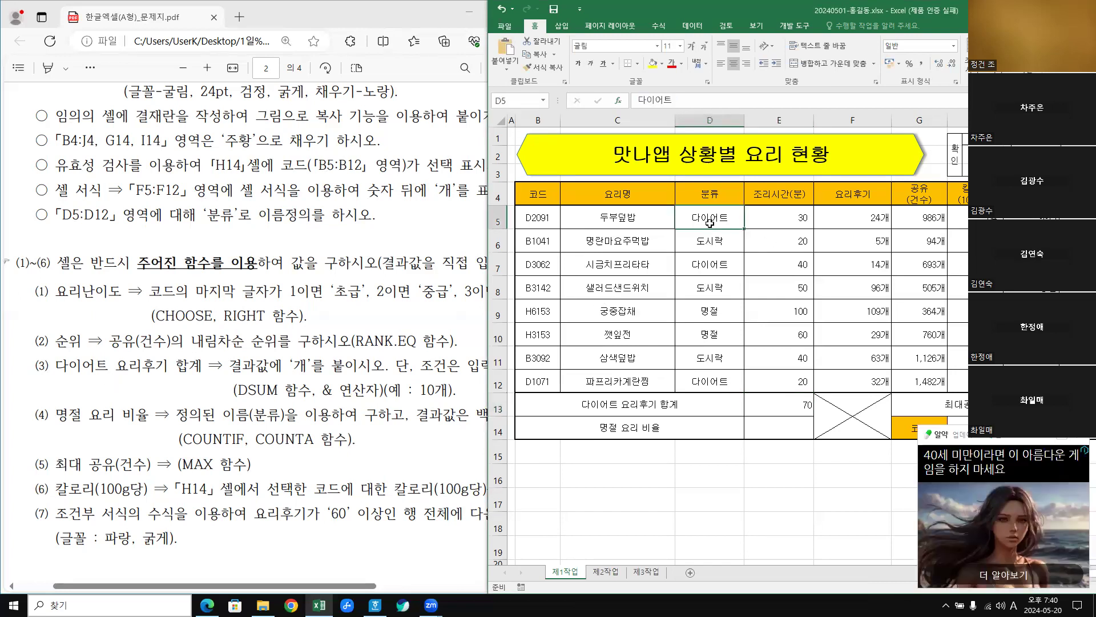
{"action": "left_click", "coordinate": [721, 386]}
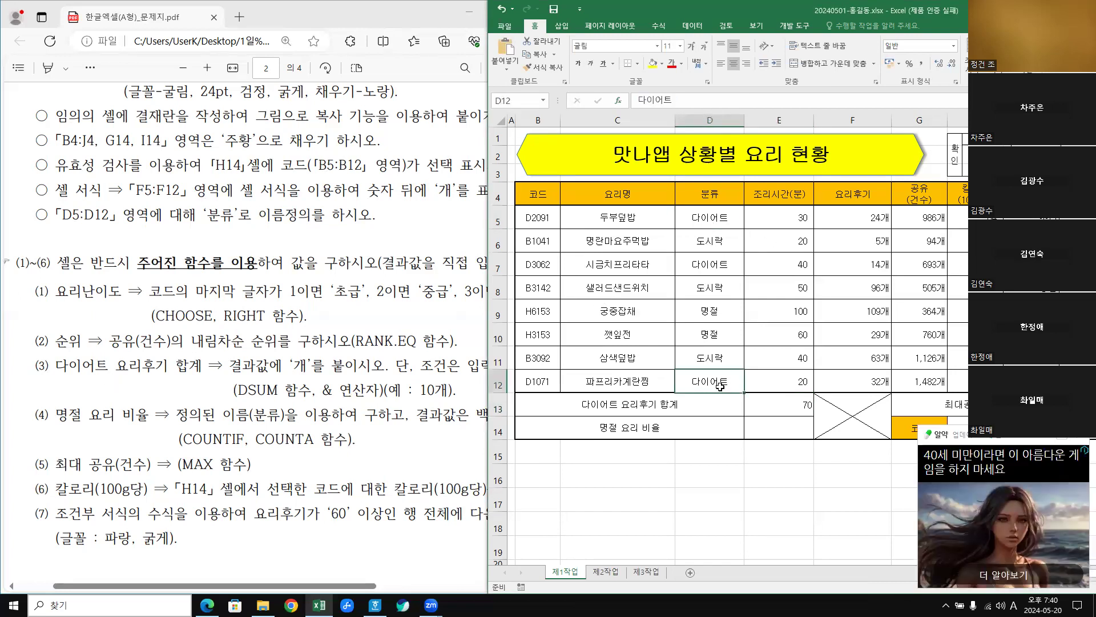
{"action": "left_click", "coordinate": [717, 266]}
{"action": "left_click", "coordinate": [723, 386]}
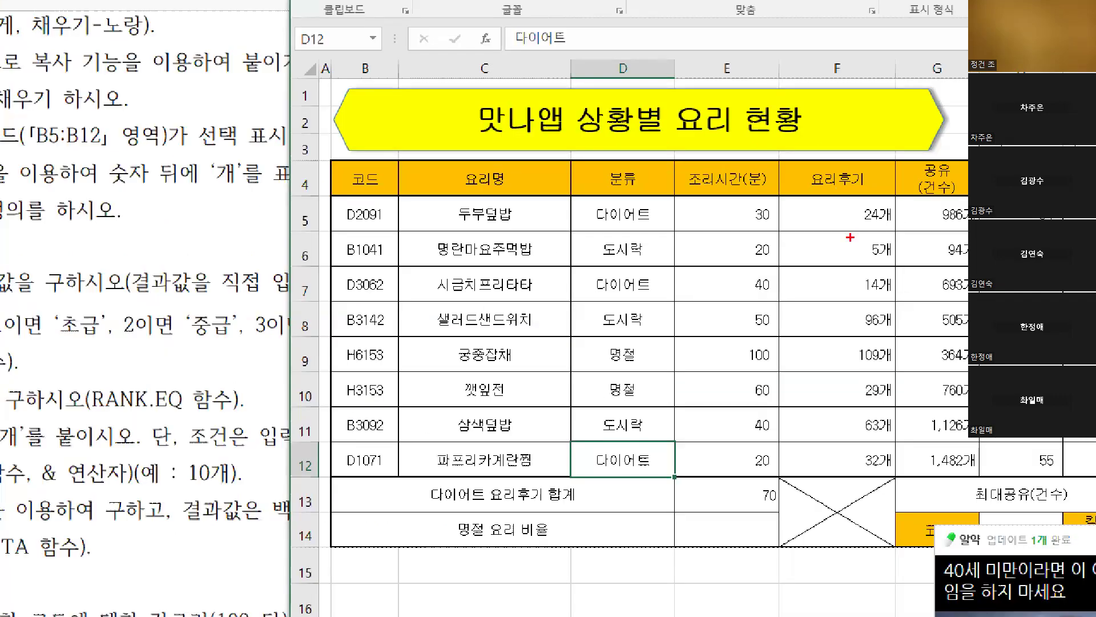
{"action": "mouse_move", "coordinate": [874, 226]}
{"action": "left_mouse_down"}
{"action": "mouse_move", "coordinate": [860, 224]}
{"action": "mouse_move", "coordinate": [867, 203]}
{"action": "mouse_move", "coordinate": [880, 226]}
{"action": "left_mouse_up"}
{"action": "left_click_drag", "start_coordinate": [596, 222], "coordinate": [660, 222]}
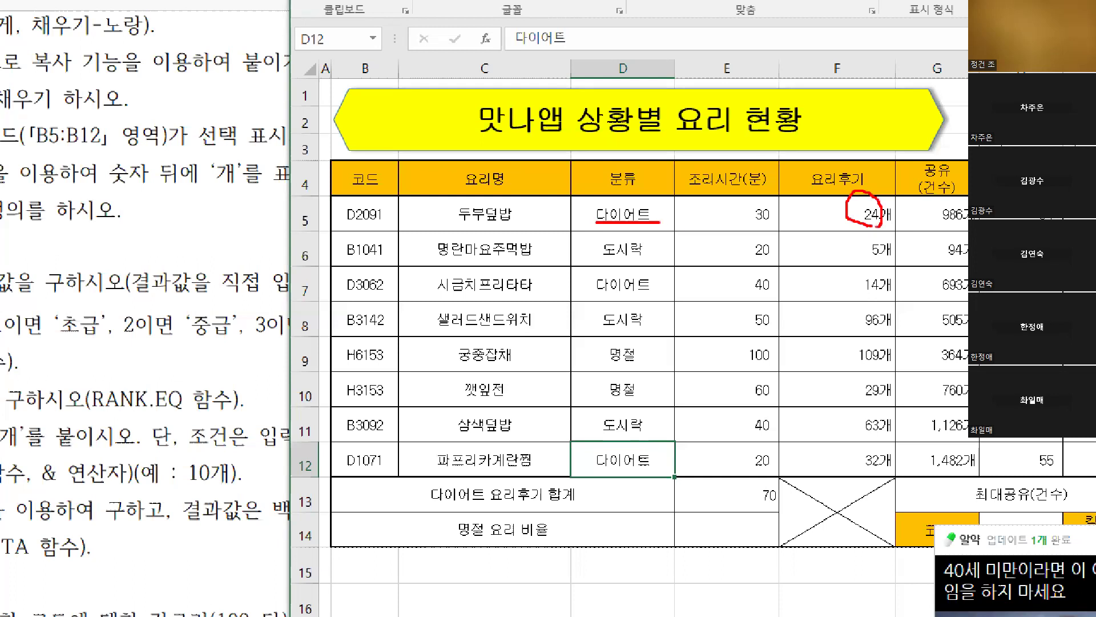
{"action": "left_click_drag", "start_coordinate": [598, 295], "coordinate": [671, 297]}
{"action": "left_click_drag", "start_coordinate": [866, 276], "coordinate": [886, 311]}
{"action": "left_click_drag", "start_coordinate": [598, 470], "coordinate": [654, 467]}
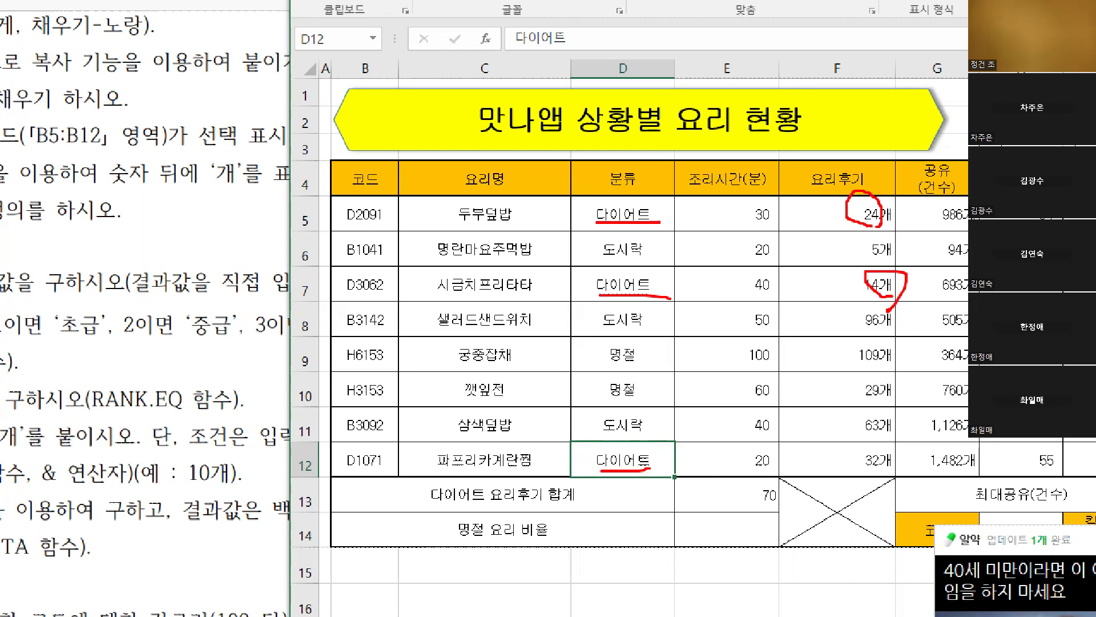
{"action": "mouse_move", "coordinate": [904, 473]}
{"action": "left_mouse_down"}
{"action": "mouse_move", "coordinate": [893, 463]}
{"action": "mouse_move", "coordinate": [885, 479]}
{"action": "left_mouse_up"}
{"action": "mouse_move", "coordinate": [883, 212]}
{"action": "left_mouse_down"}
{"action": "mouse_move", "coordinate": [905, 228]}
{"action": "mouse_move", "coordinate": [908, 431]}
{"action": "left_mouse_up"}
{"action": "left_click_drag", "start_coordinate": [904, 285], "coordinate": [894, 445]}
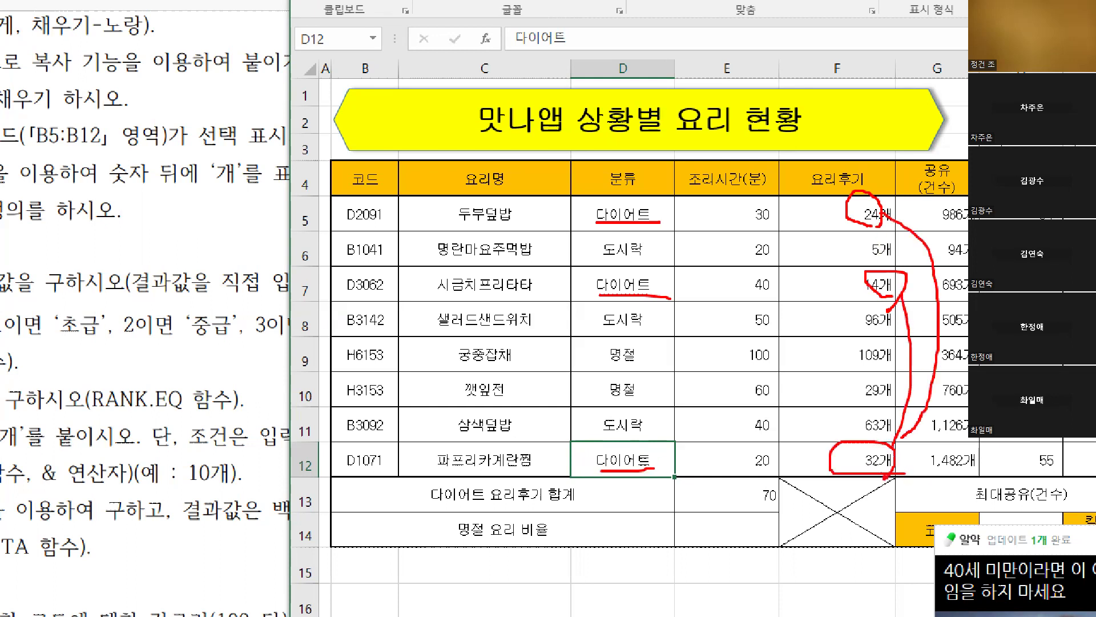
{"action": "mouse_move", "coordinate": [776, 513]}
{"action": "left_mouse_down"}
{"action": "mouse_move", "coordinate": [790, 525]}
{"action": "mouse_move", "coordinate": [777, 539]}
{"action": "left_mouse_up"}
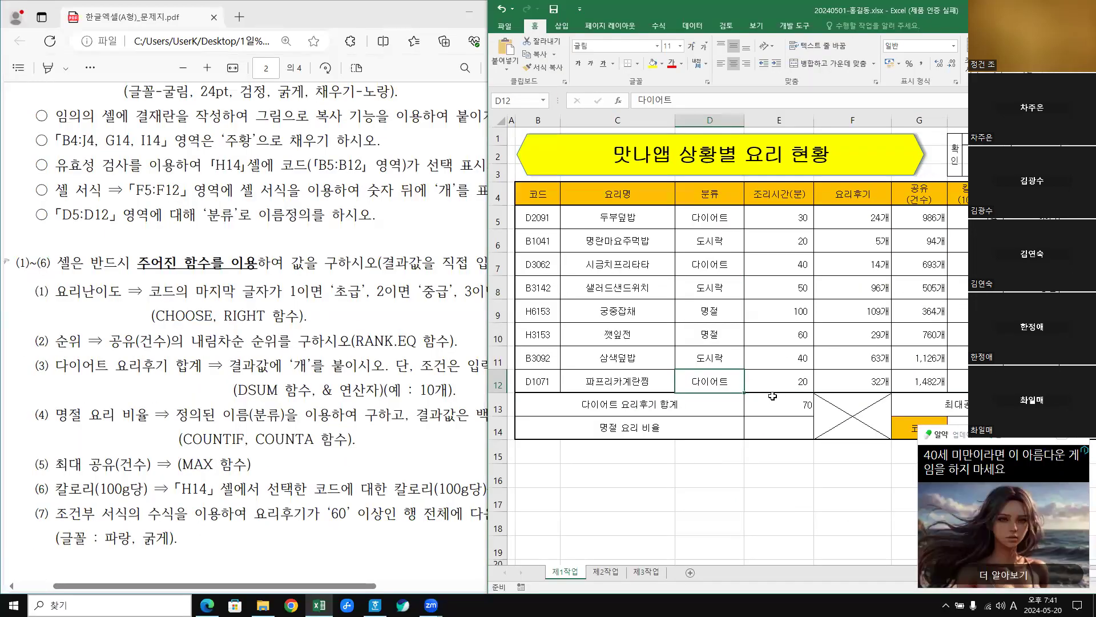
{"action": "left_click", "coordinate": [722, 485]}
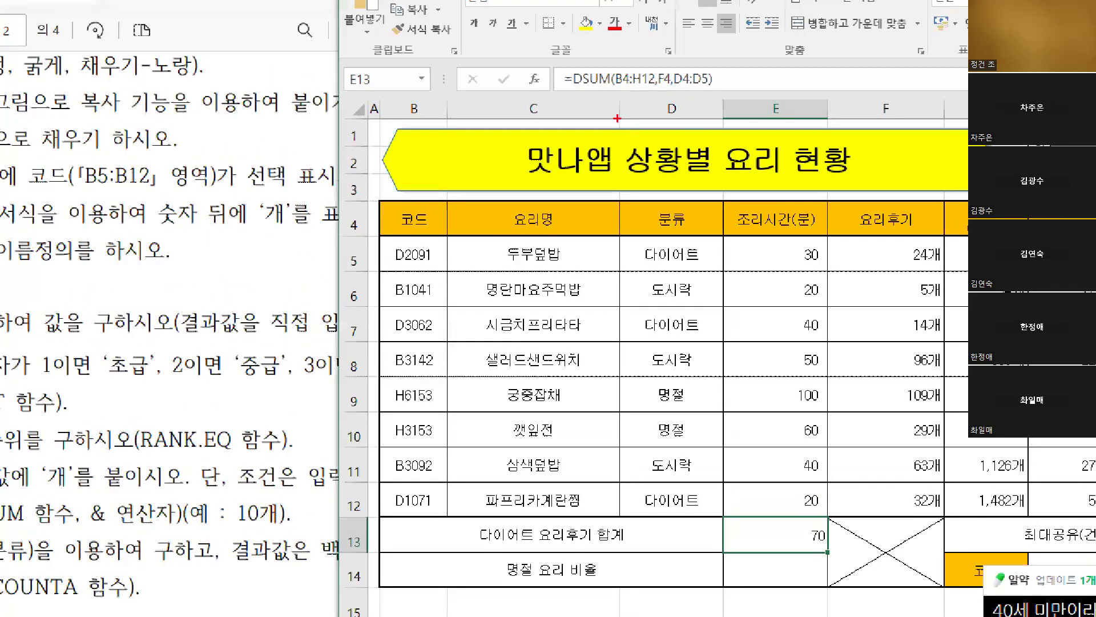
{"action": "left_click_drag", "start_coordinate": [546, 57], "coordinate": [754, 106]}
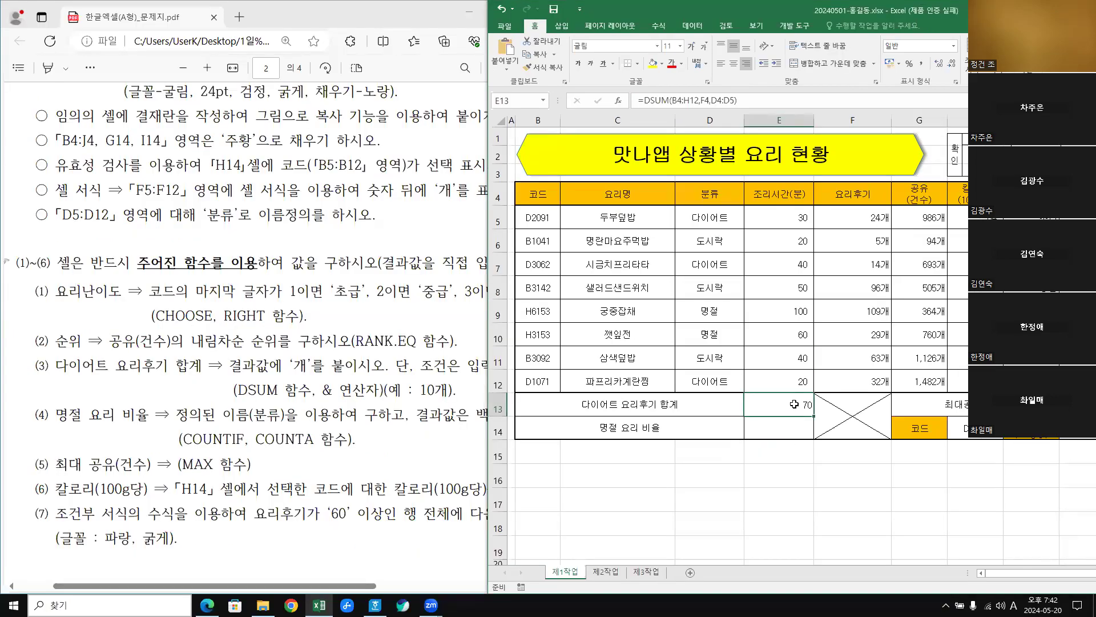
Clear E13 and restart the DSUM function there, opening its arguments below the upper table rows.
{"action": "key", "text": "Delete"}
{"action": "type", "text": "="}
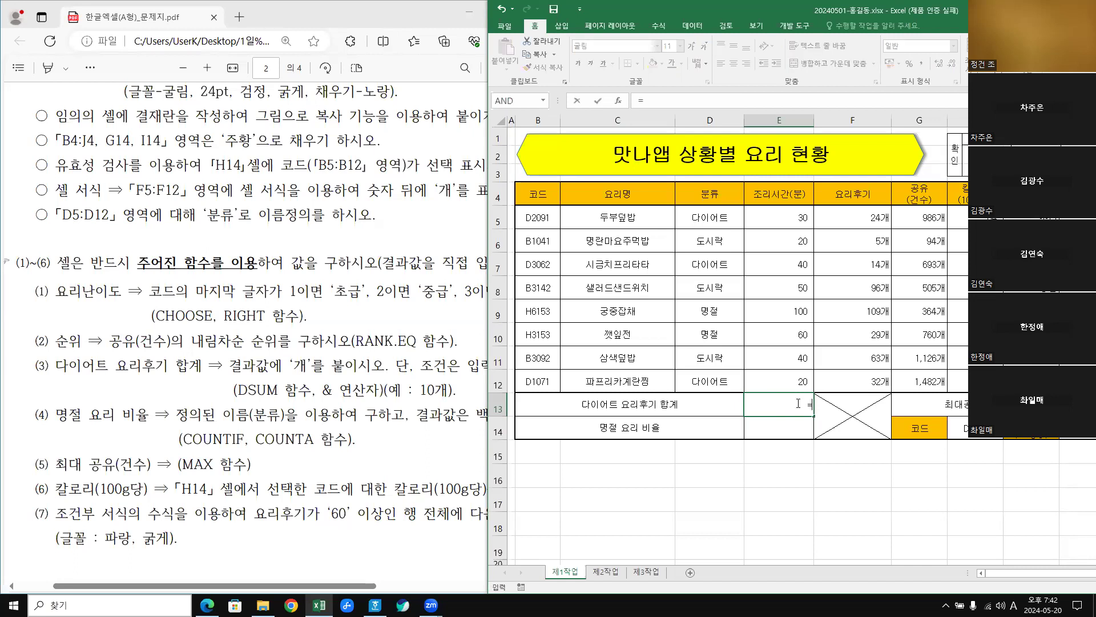
{"action": "type", "text": "d"}
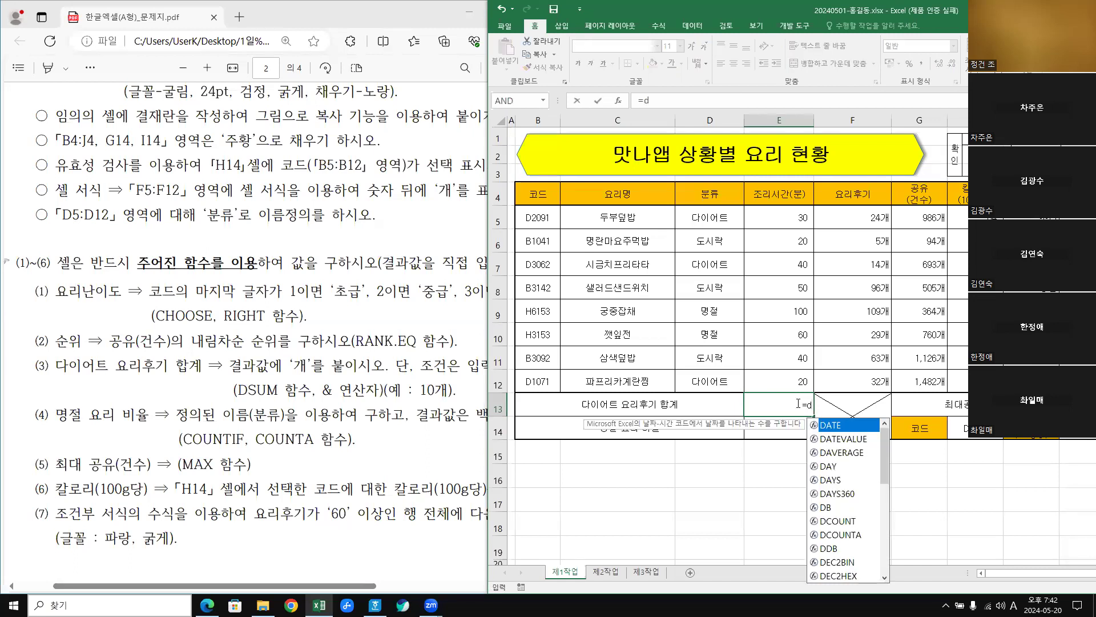
{"action": "type", "text": "sum"}
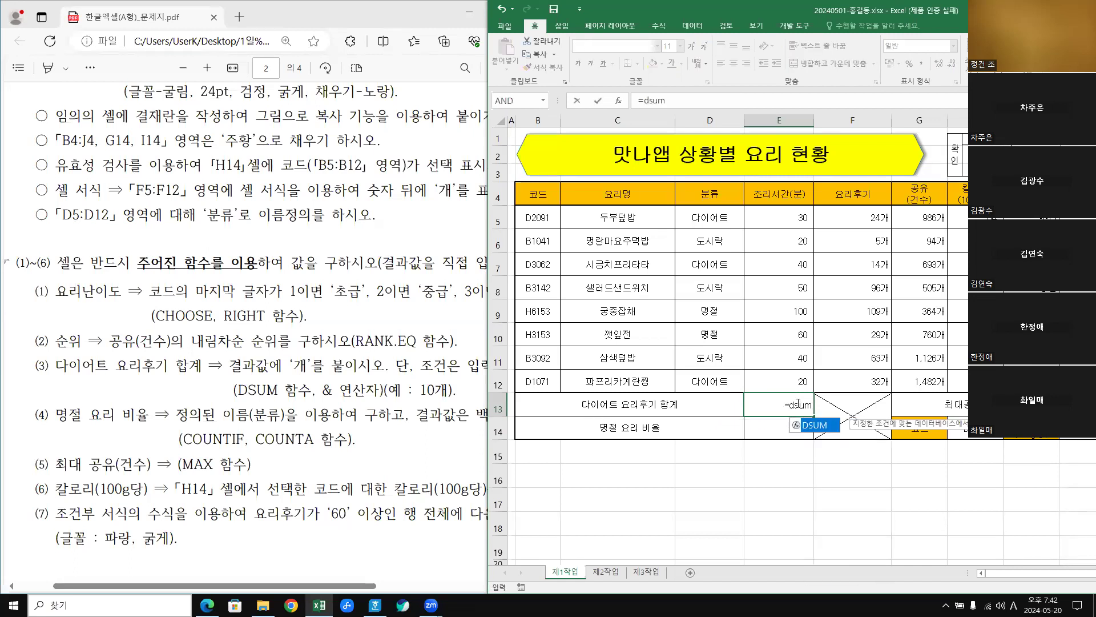
{"action": "double_click", "coordinate": [814, 427]}
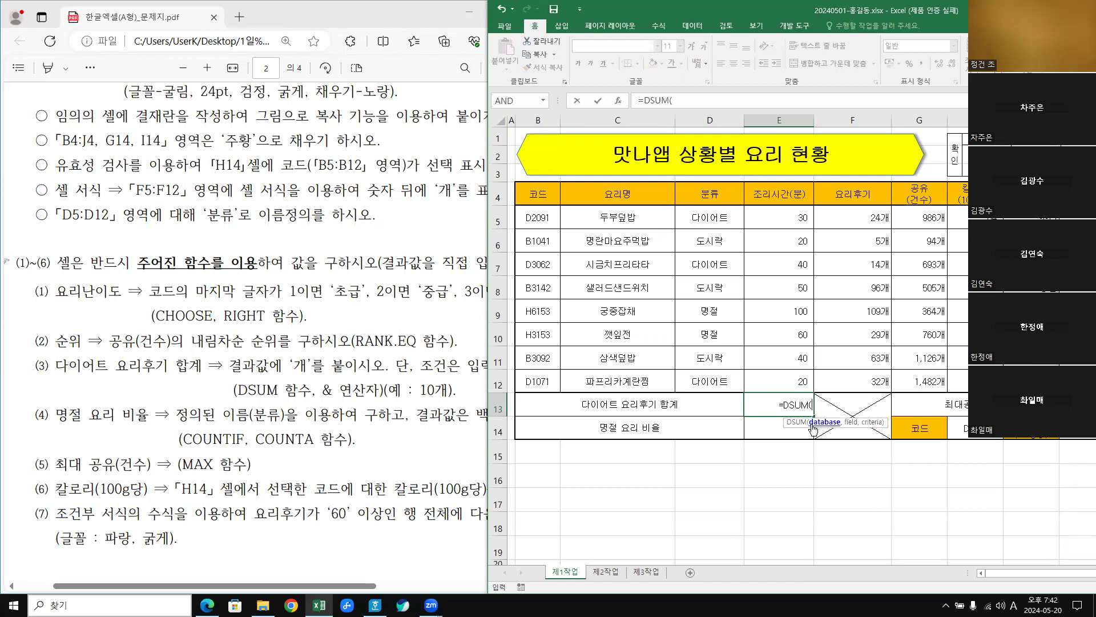
{"action": "left_click", "coordinate": [618, 100]}
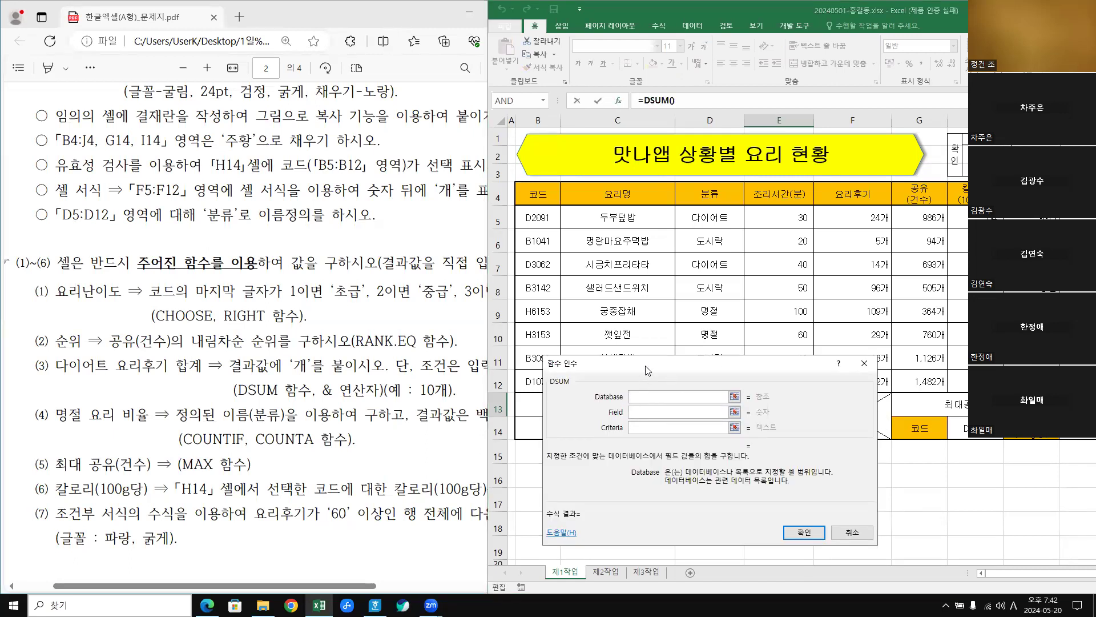
{"action": "left_click_drag", "start_coordinate": [648, 370], "coordinate": [652, 391]}
Try DSUM with Database B4:H12, replacing the Criteria D4:D5 with F4 and leaving Field empty, and confirm.
{"action": "left_click_drag", "start_coordinate": [537, 197], "coordinate": [959, 389]}
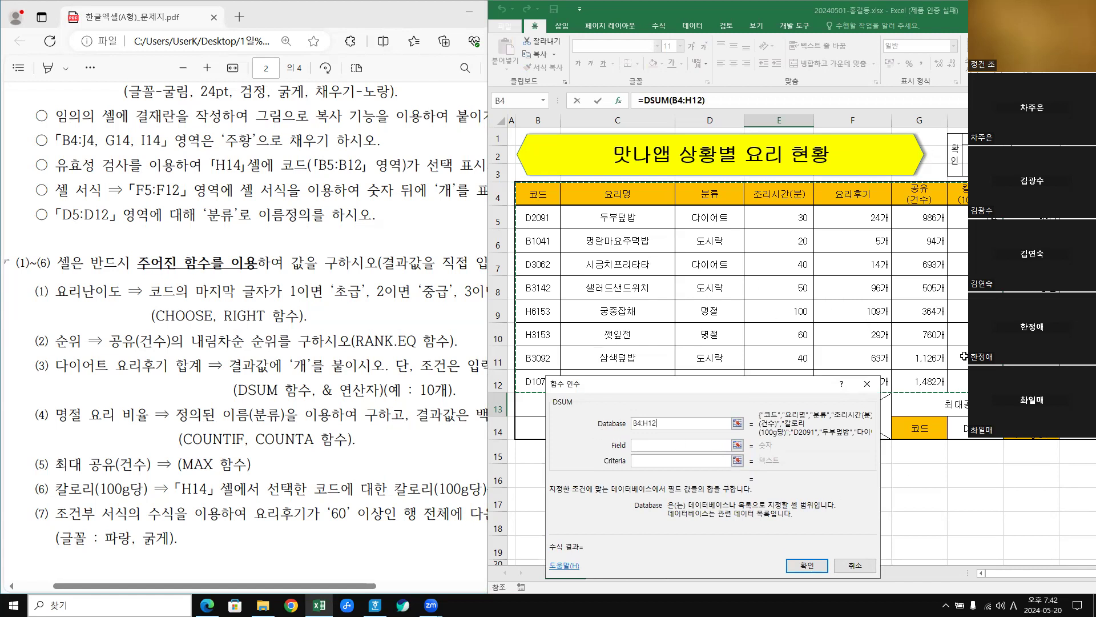
{"action": "left_click", "coordinate": [649, 460]}
{"action": "left_click", "coordinate": [648, 460]}
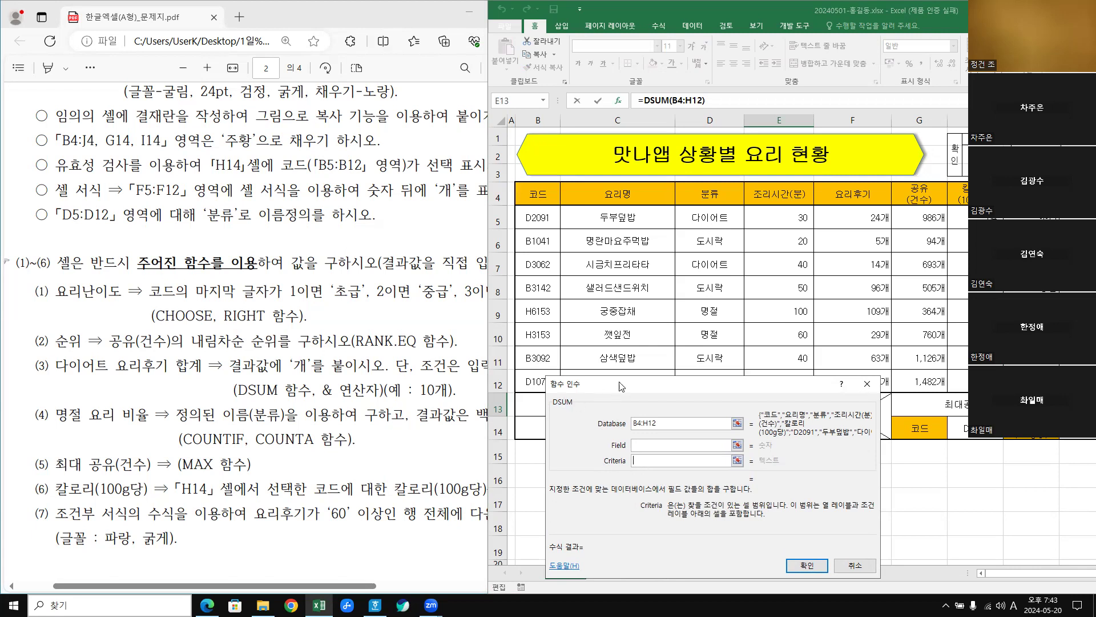
{"action": "left_click_drag", "start_coordinate": [718, 194], "coordinate": [717, 219]}
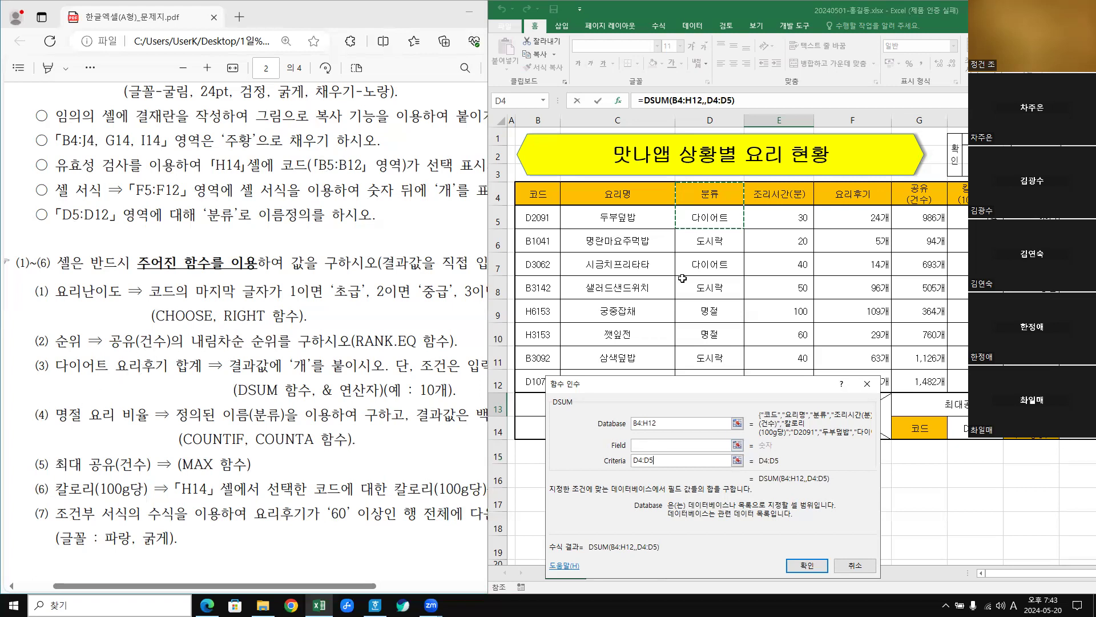
{"action": "left_click", "coordinate": [860, 194]}
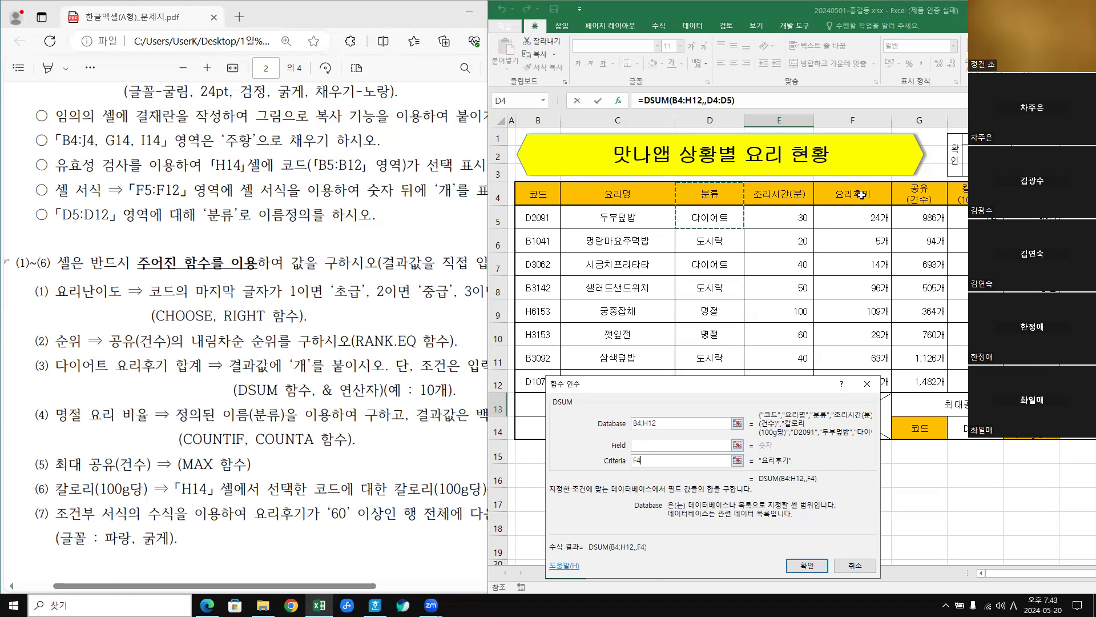
{"action": "left_click", "coordinate": [806, 565]}
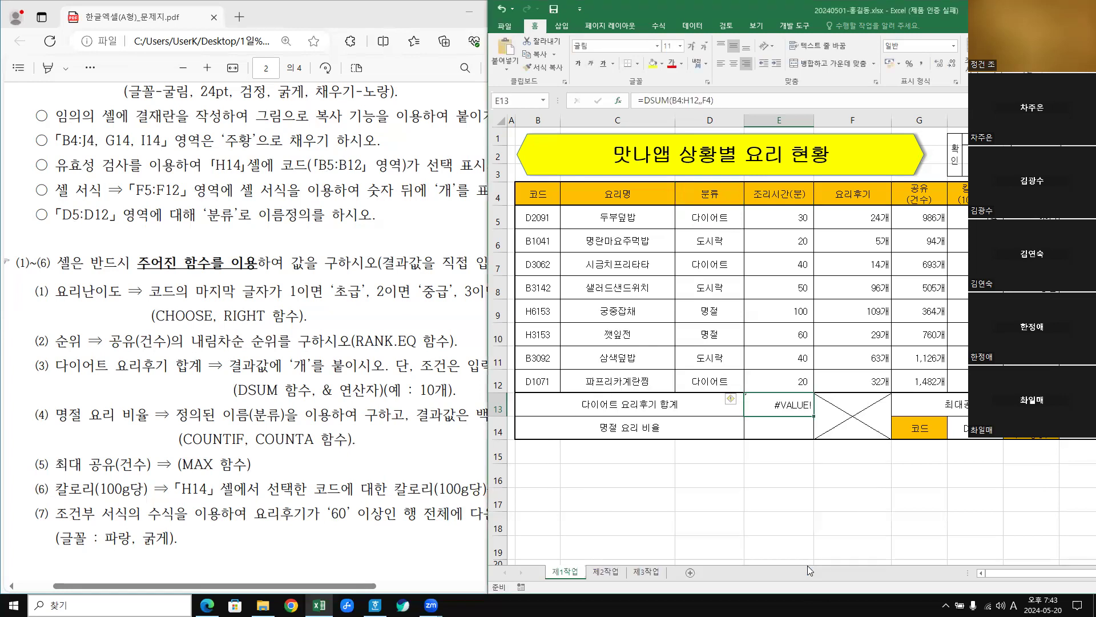
Delete the DSUM formula from E13.
{"action": "left_click", "coordinate": [708, 404]}
{"action": "left_click", "coordinate": [767, 407]}
{"action": "key", "text": "Delete"}
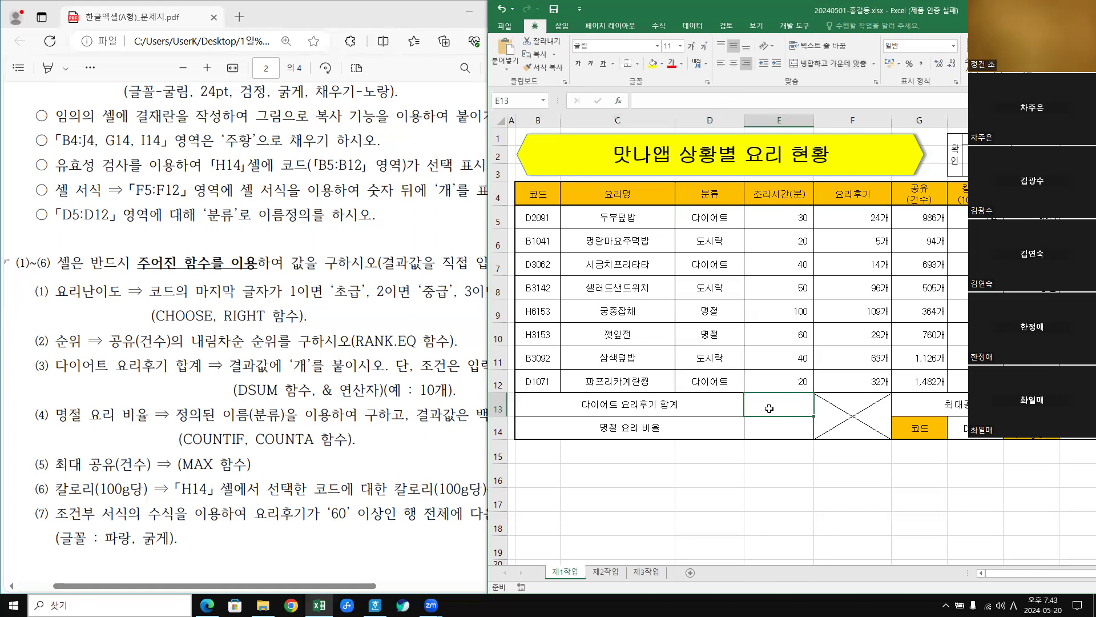
Start a DSUM function in E13 and open its function arguments.
{"action": "left_click", "coordinate": [769, 478]}
{"action": "left_click", "coordinate": [699, 409]}
{"action": "left_click", "coordinate": [774, 407]}
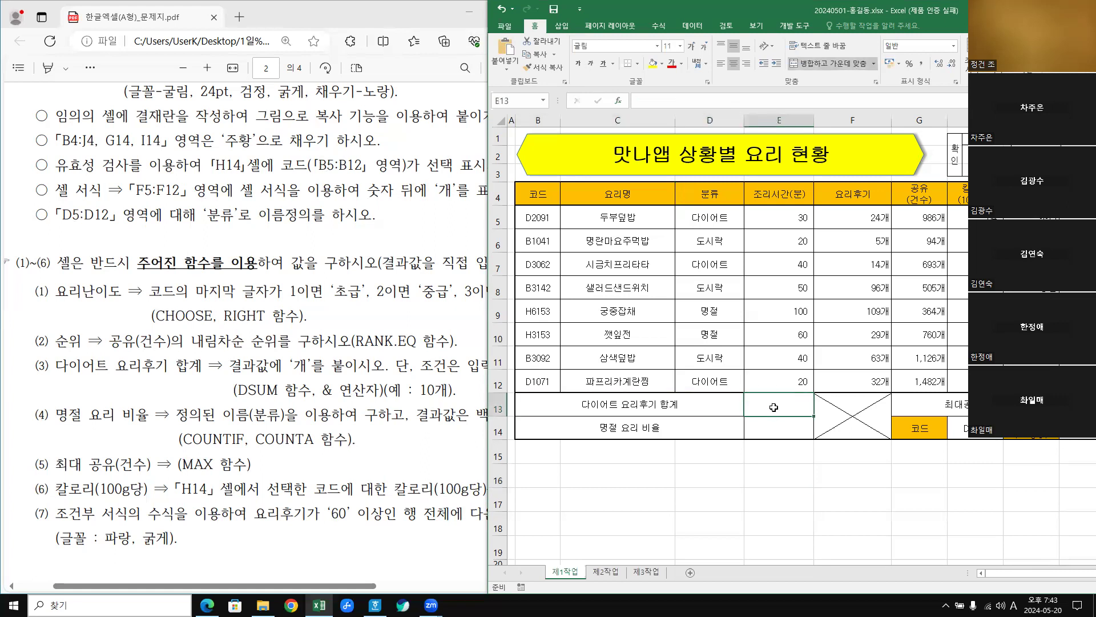
{"action": "double_click", "coordinate": [774, 407]}
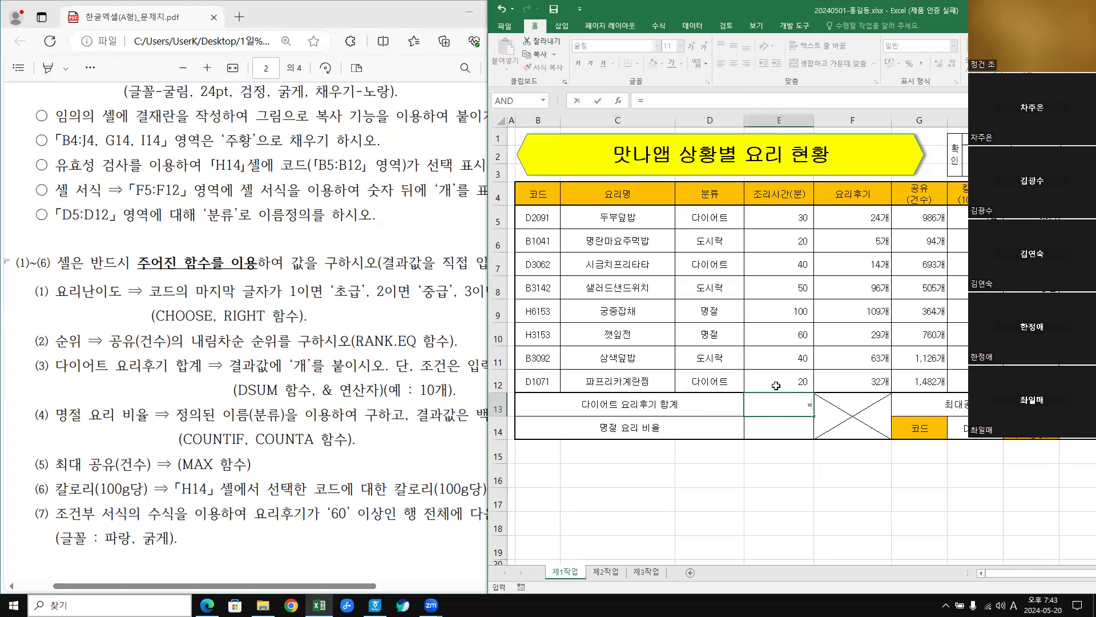
{"action": "type", "text": "d"}
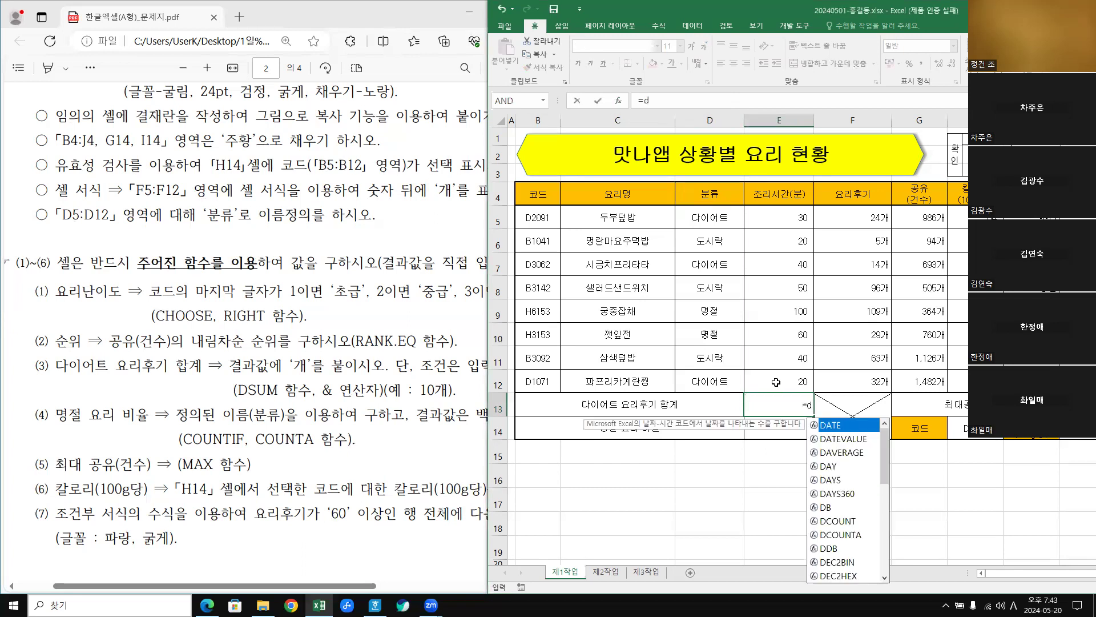
{"action": "type", "text": "s"}
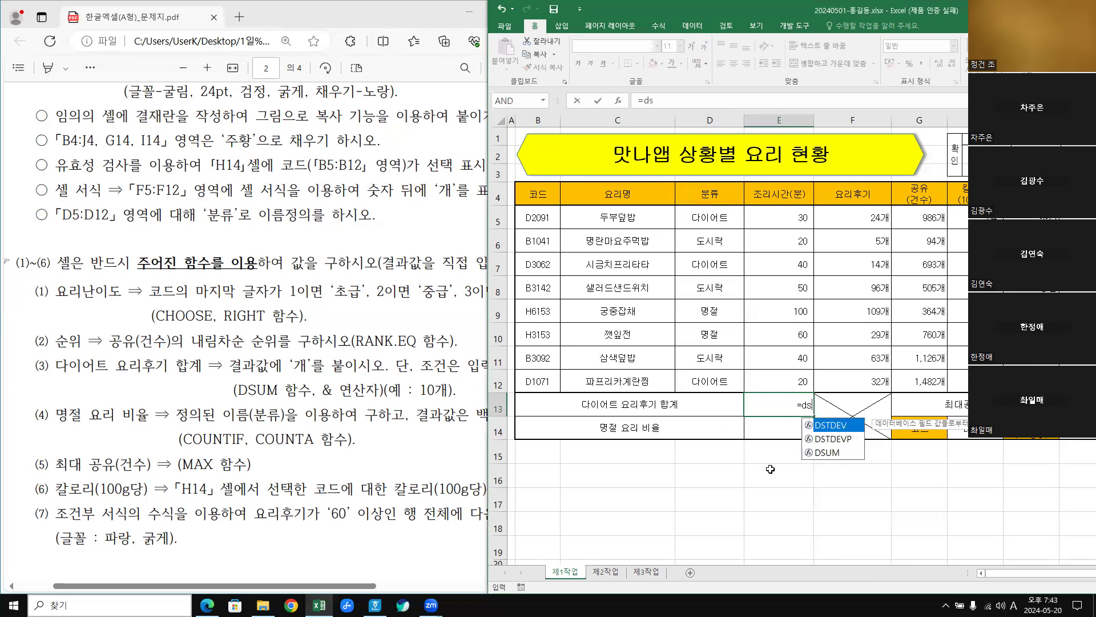
{"action": "double_click", "coordinate": [822, 453]}
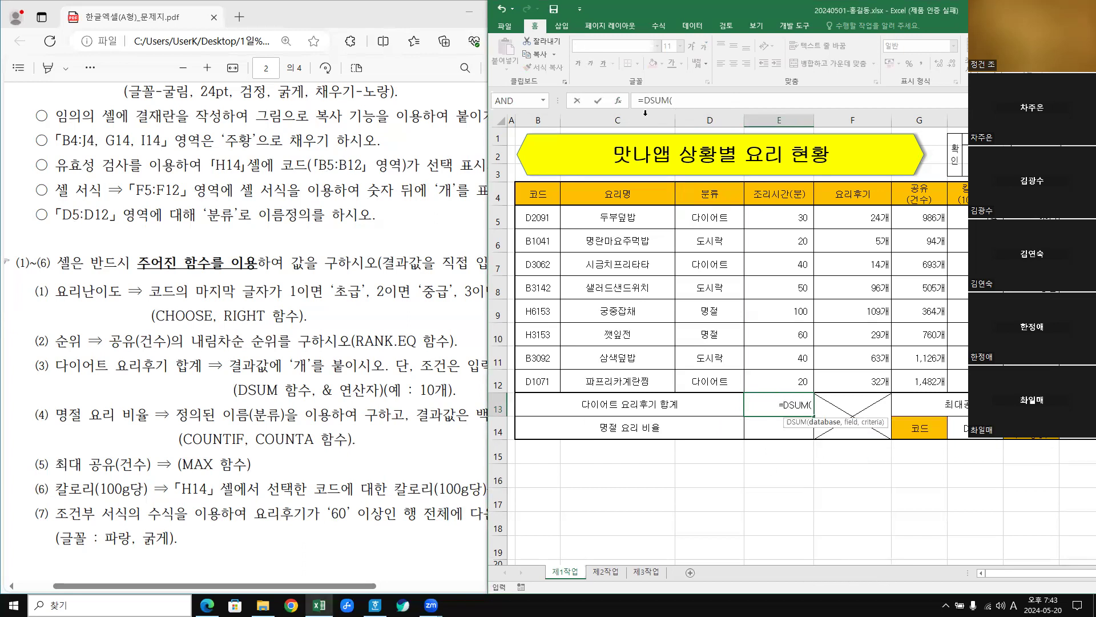
{"action": "left_click", "coordinate": [618, 100]}
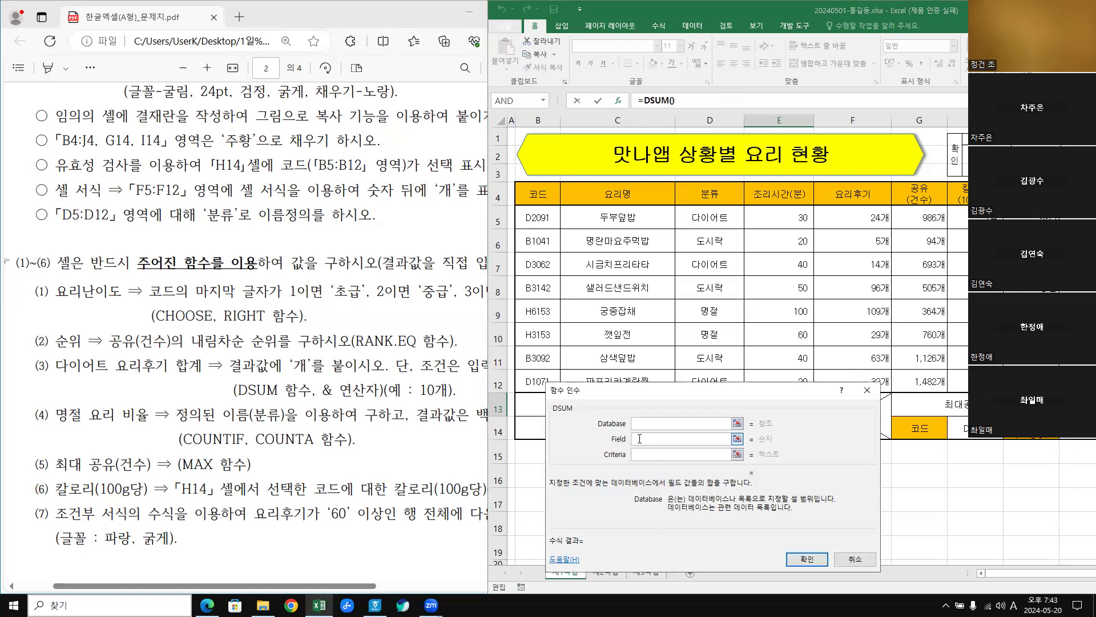
Fill in the DSUM arguments with Database B4:H12, Criteria D4:D5 and Field F4.
{"action": "left_click_drag", "start_coordinate": [536, 195], "coordinate": [962, 384]}
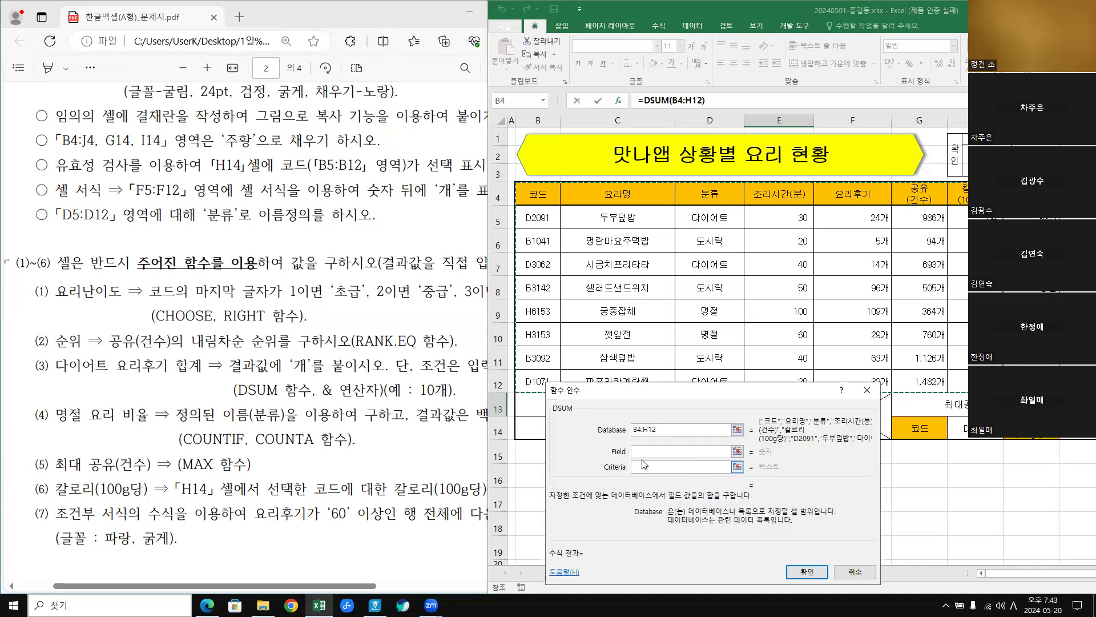
{"action": "left_click", "coordinate": [643, 467]}
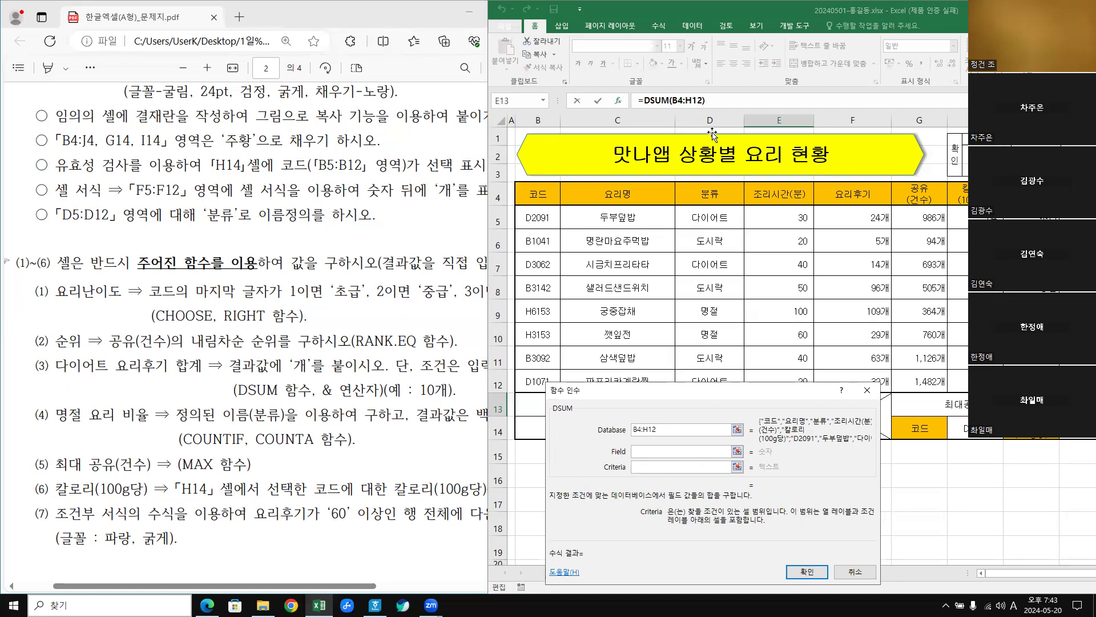
{"action": "left_click_drag", "start_coordinate": [711, 195], "coordinate": [713, 220]}
{"action": "left_click", "coordinate": [673, 451]}
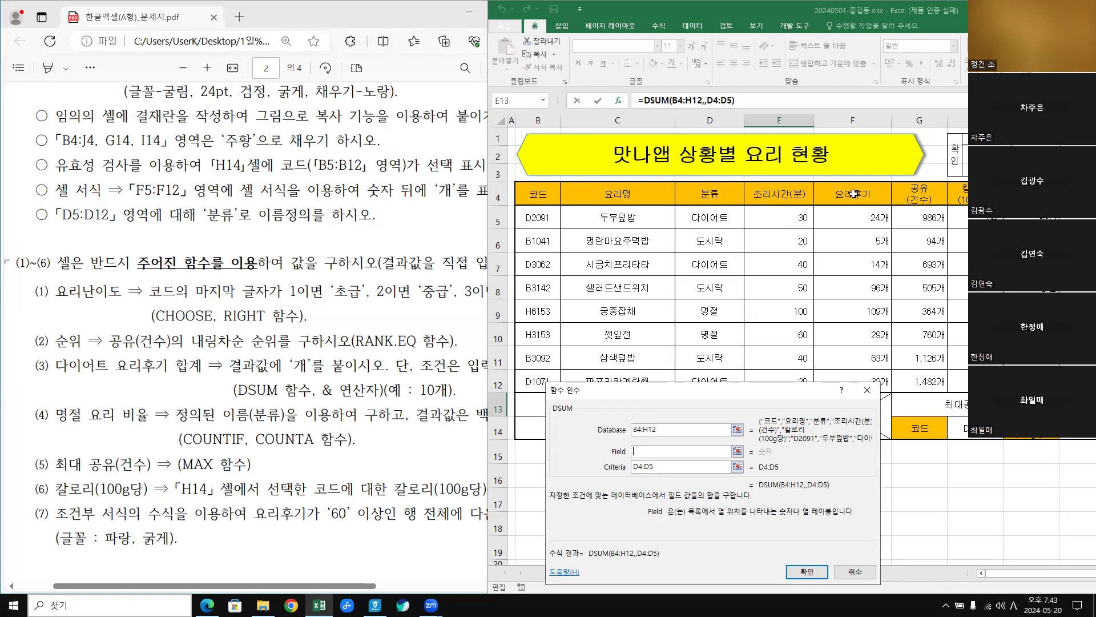
{"action": "left_click", "coordinate": [853, 194]}
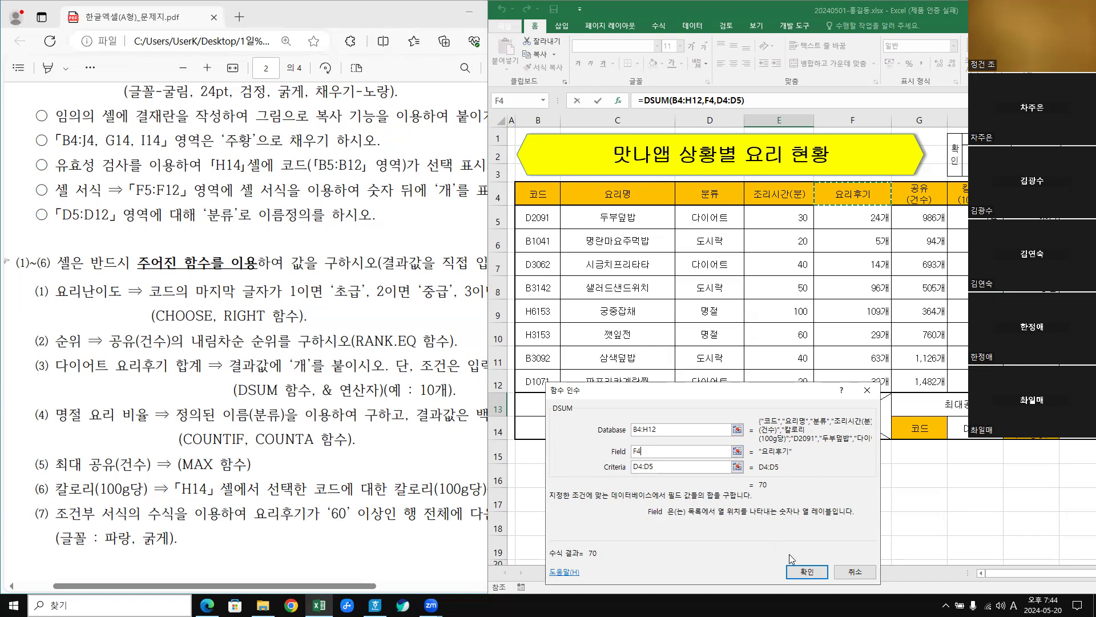
Replace the DSUM Field with column number 5 and confirm the function.
{"action": "double_click", "coordinate": [637, 451]}
{"action": "type", "text": "5"}
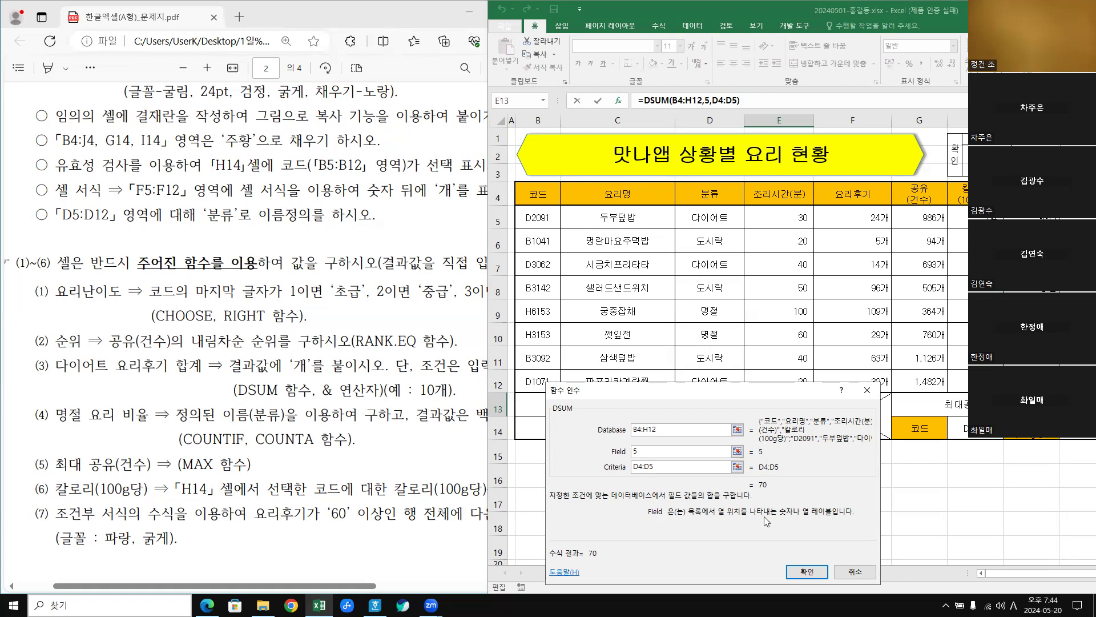
{"action": "left_click", "coordinate": [807, 572]}
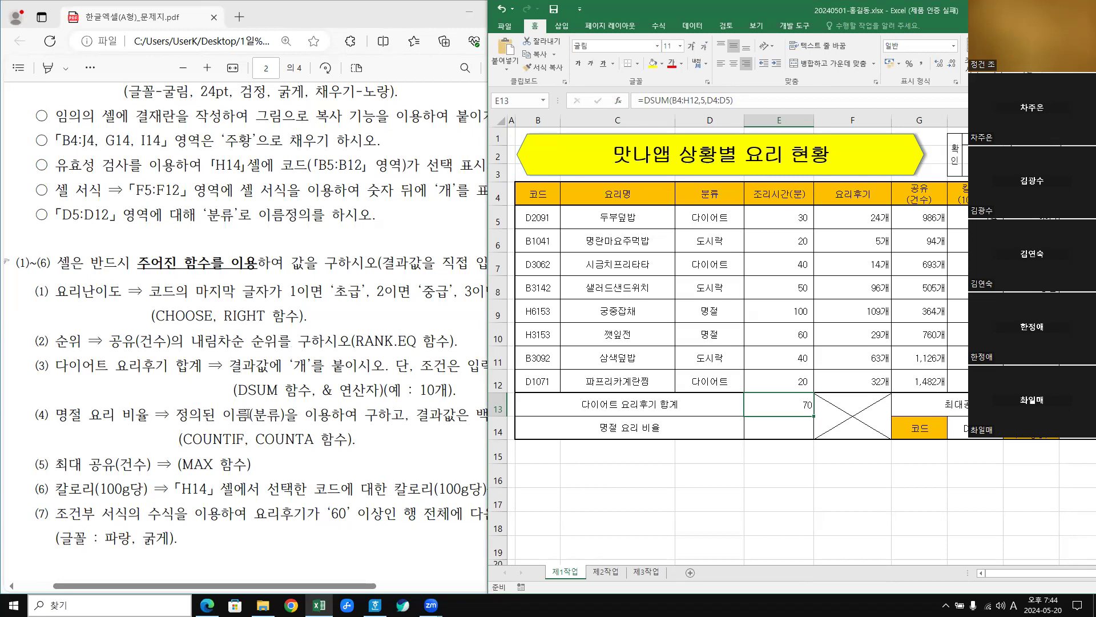
Append &"개" to the DSUM formula in E13, using the & operator required by exercise (3).
{"action": "left_click_drag", "start_coordinate": [290, 366], "coordinate": [338, 390]}
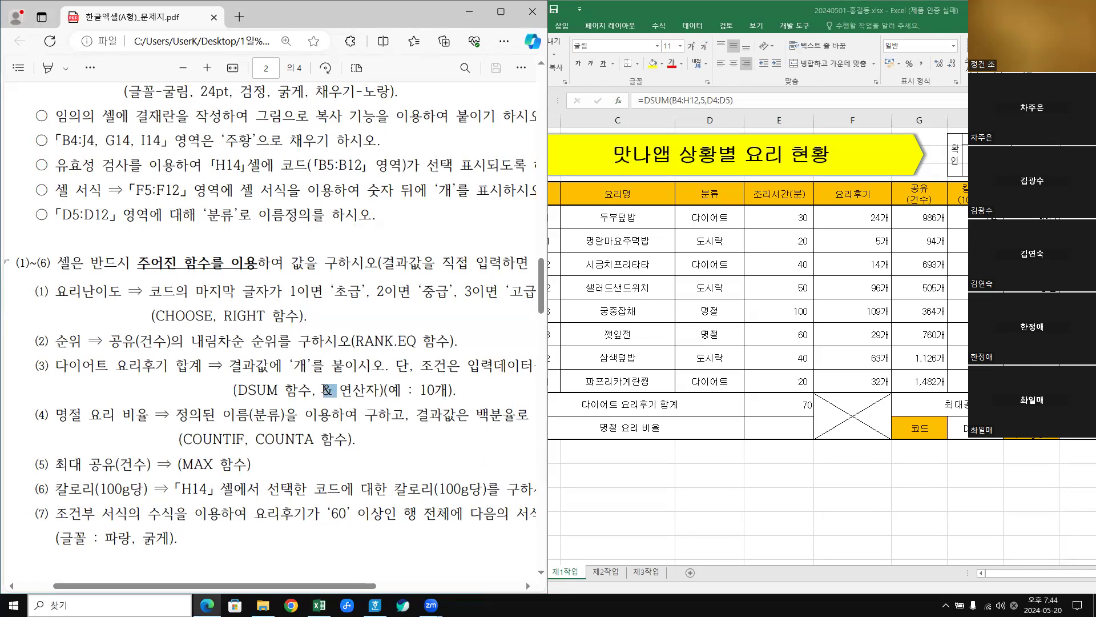
{"action": "left_click", "coordinate": [747, 99]}
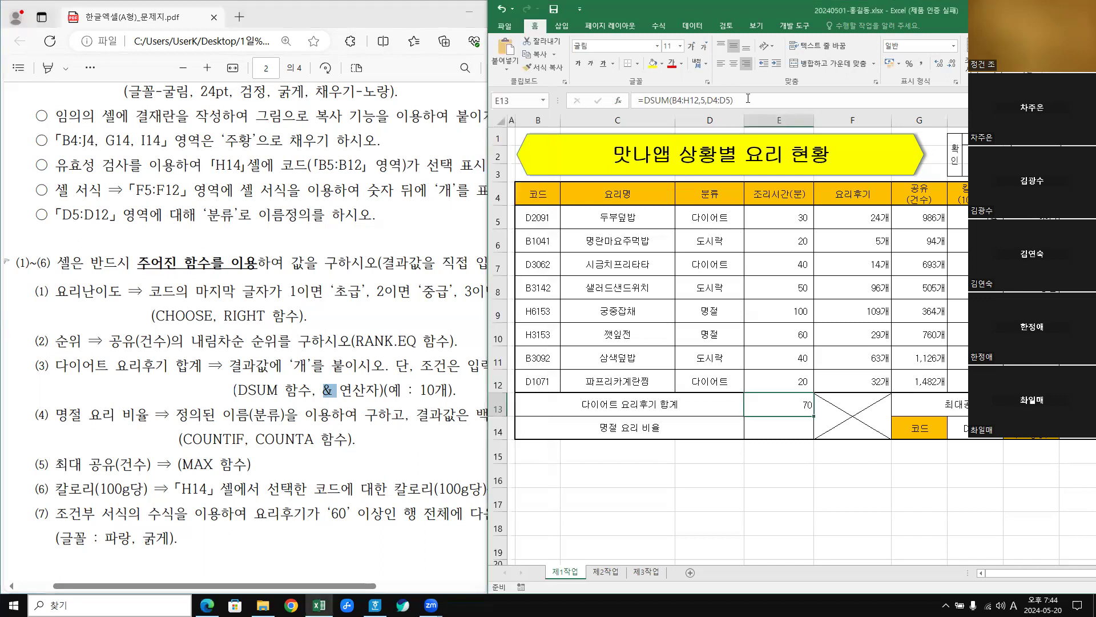
{"action": "left_click", "coordinate": [747, 99]}
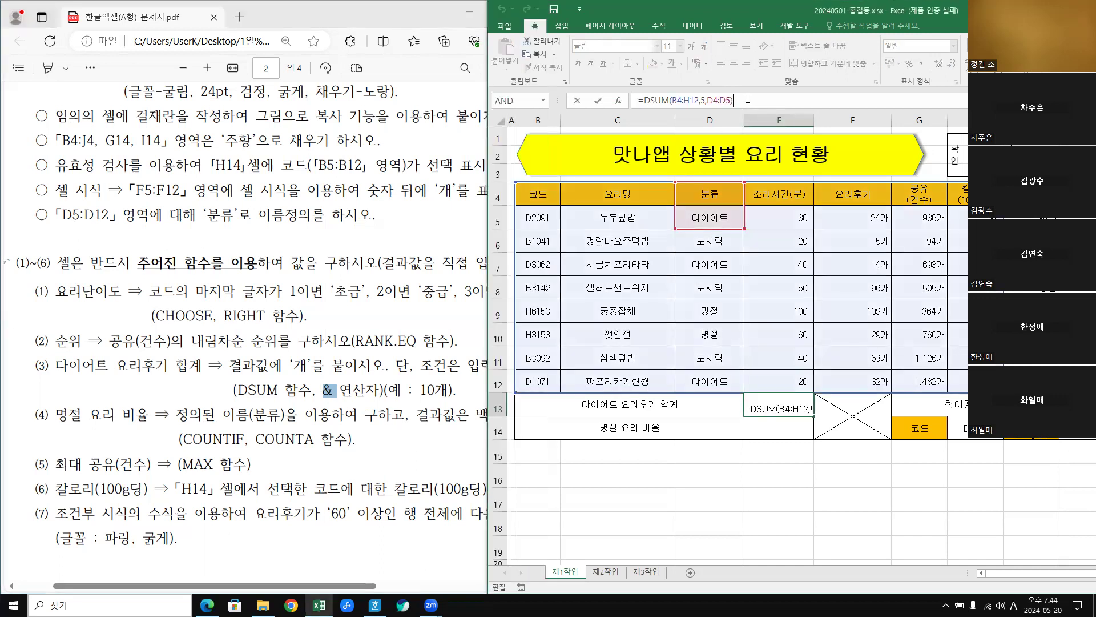
{"action": "type", "text": "&"}
{"action": "type", "text": "\""}
{"action": "key", "text": "Hangul"}
{"action": "type", "text": "개\""}
{"action": "key", "text": "Return"}
Review the completed DSUM formula in E13 and its appended unit.
{"action": "left_click", "coordinate": [796, 406]}
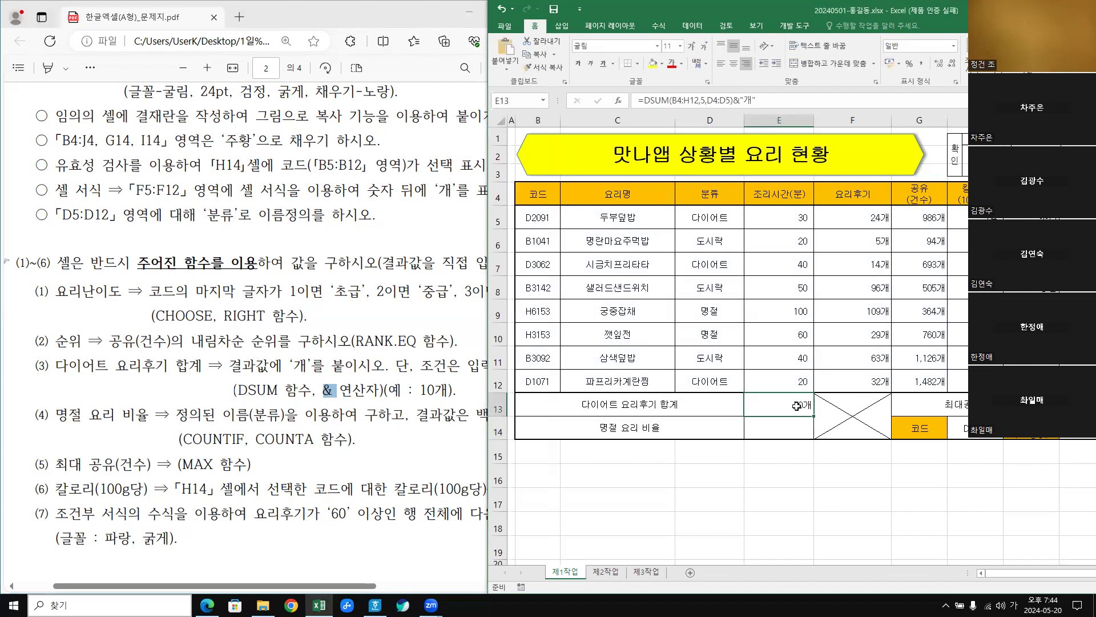
{"action": "key", "text": "ctrl+1"}
{"action": "left_click", "coordinate": [748, 95]}
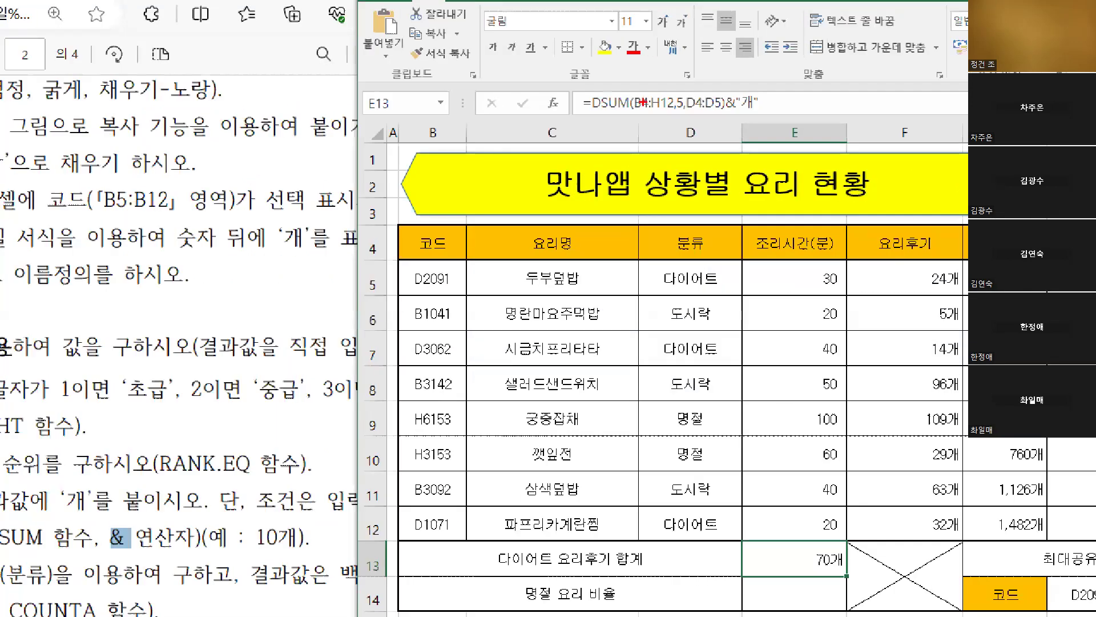
{"action": "mouse_move", "coordinate": [587, 82]}
{"action": "left_mouse_down", "text": "ctrl"}
{"action": "mouse_move", "coordinate": [598, 124]}
{"action": "mouse_move", "coordinate": [784, 126]}
{"action": "left_mouse_up", "text": "ctrl"}
{"action": "left_click_drag", "start_coordinate": [722, 82], "coordinate": [769, 118]}
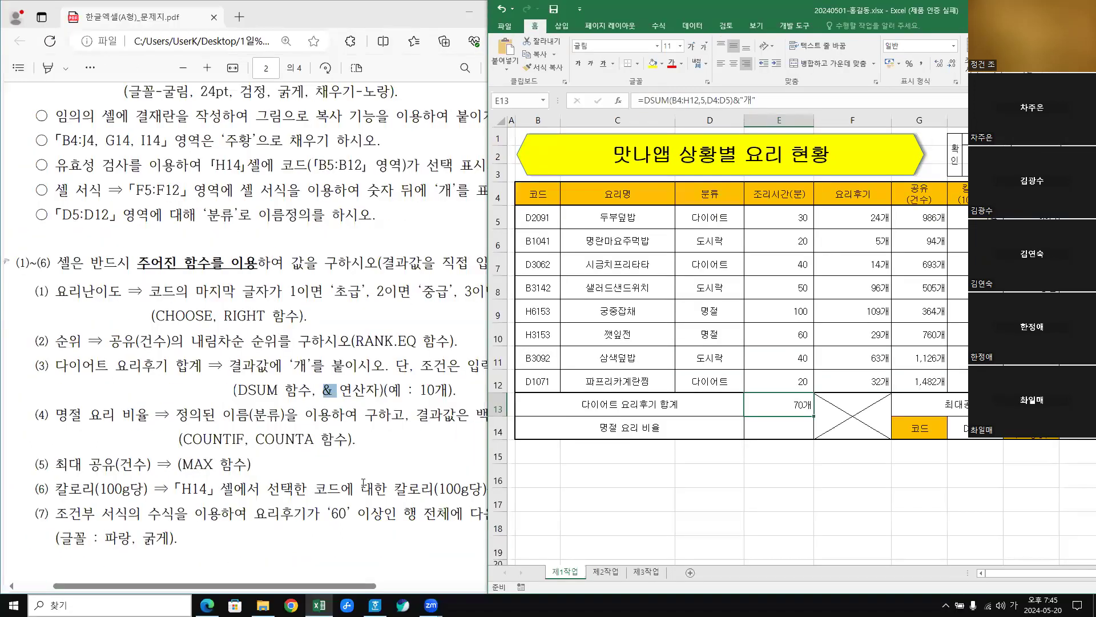
Widen the PDF window and read exercise (4) on 명절 요리 비율 in full.
{"action": "left_click", "coordinate": [391, 449]}
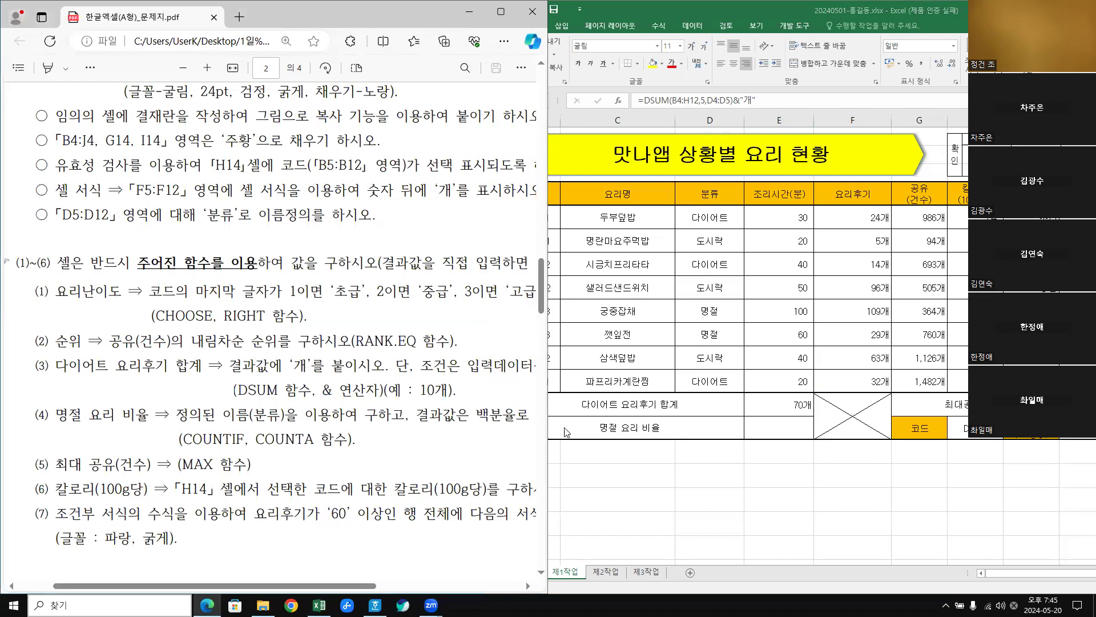
{"action": "left_click", "coordinate": [787, 424]}
{"action": "left_click", "coordinate": [318, 467]}
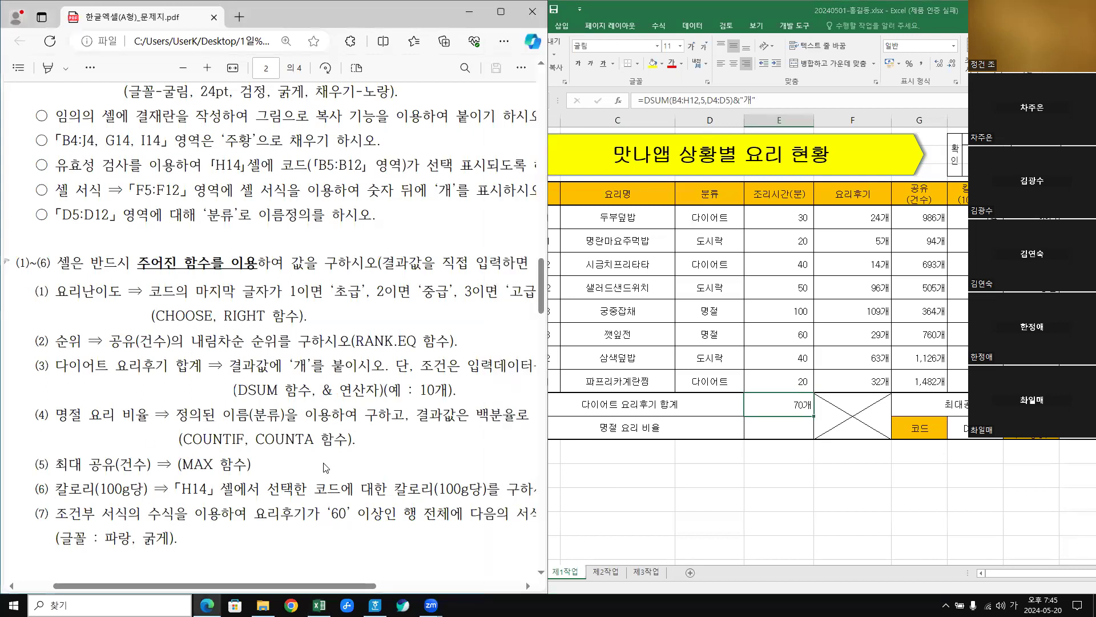
{"action": "left_click_drag", "start_coordinate": [548, 216], "coordinate": [707, 216]}
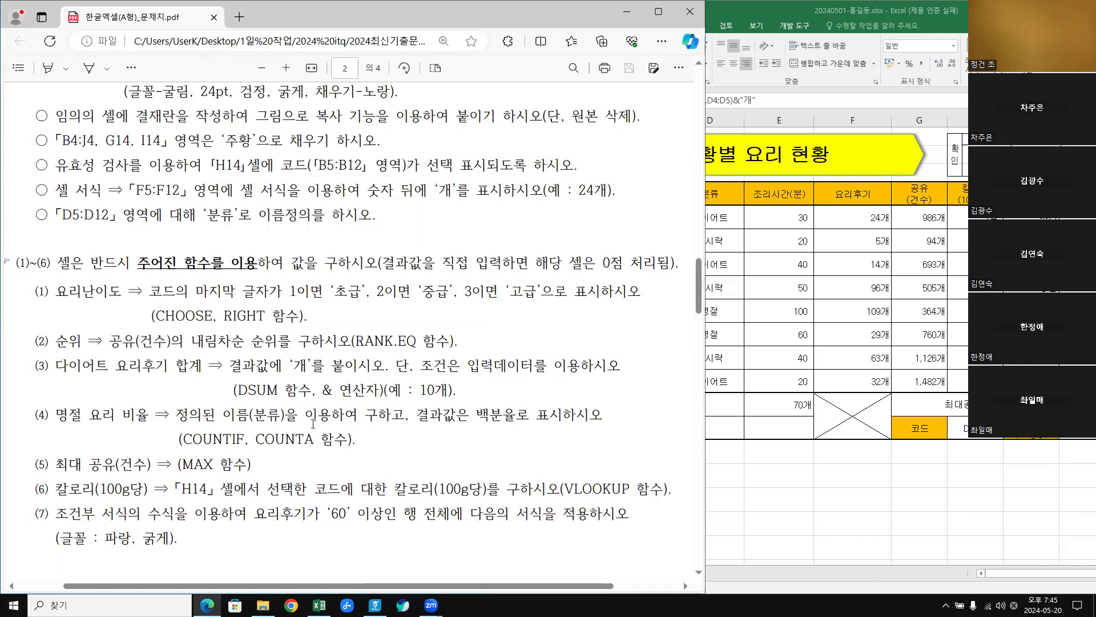
{"action": "left_click", "coordinate": [757, 511]}
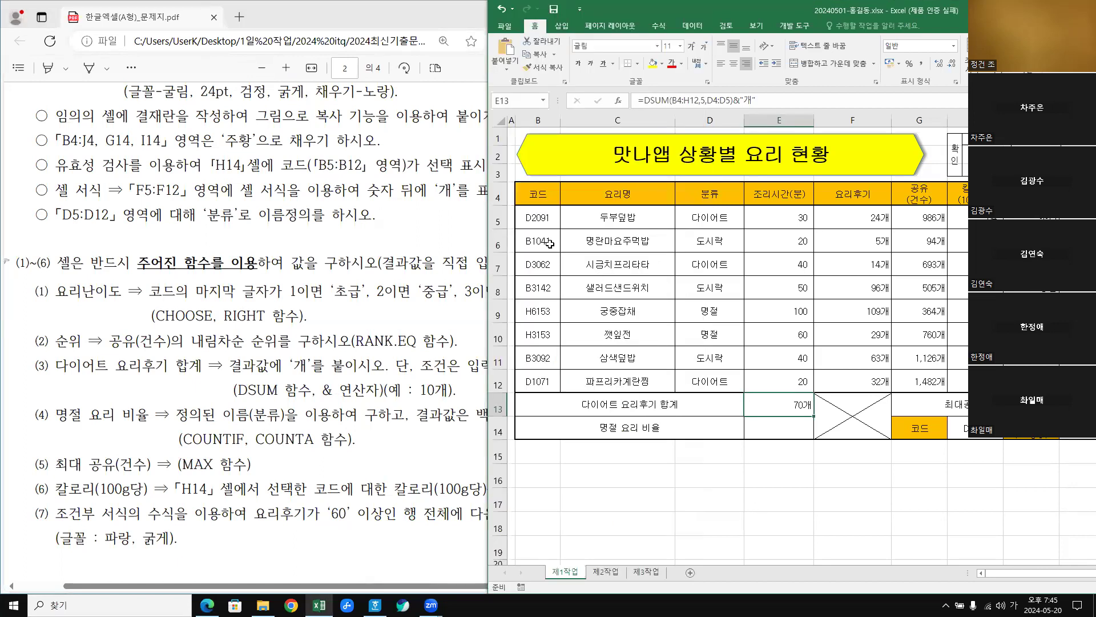
Check that the range D5:D12 carries the defined name 분류.
{"action": "left_click_drag", "start_coordinate": [701, 216], "coordinate": [708, 395]}
{"action": "left_click", "coordinate": [543, 101]}
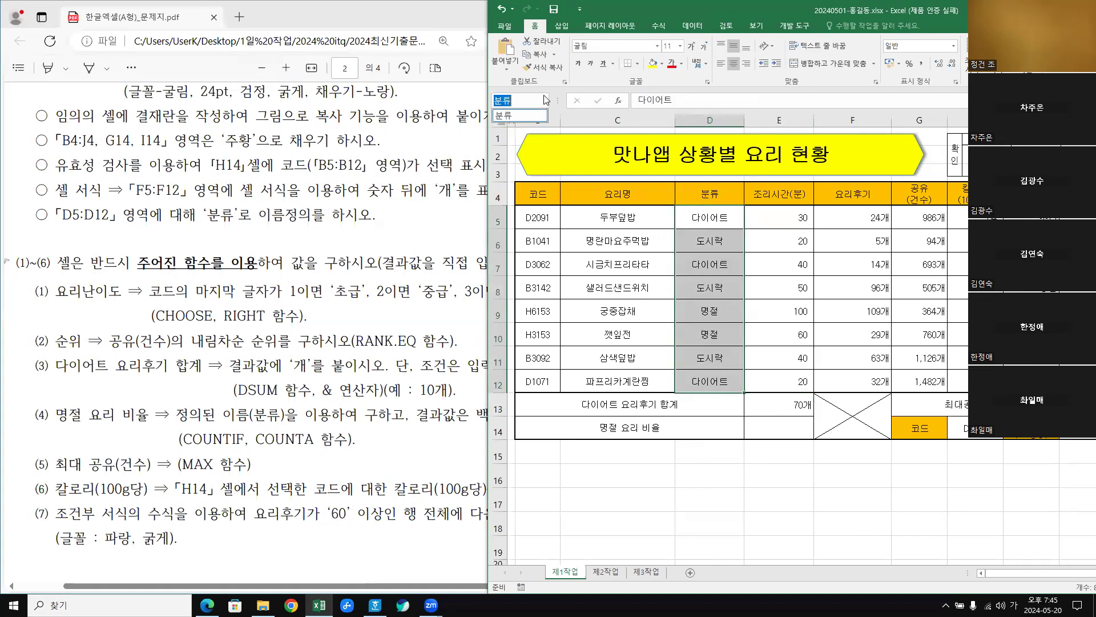
{"action": "left_click", "coordinate": [516, 116]}
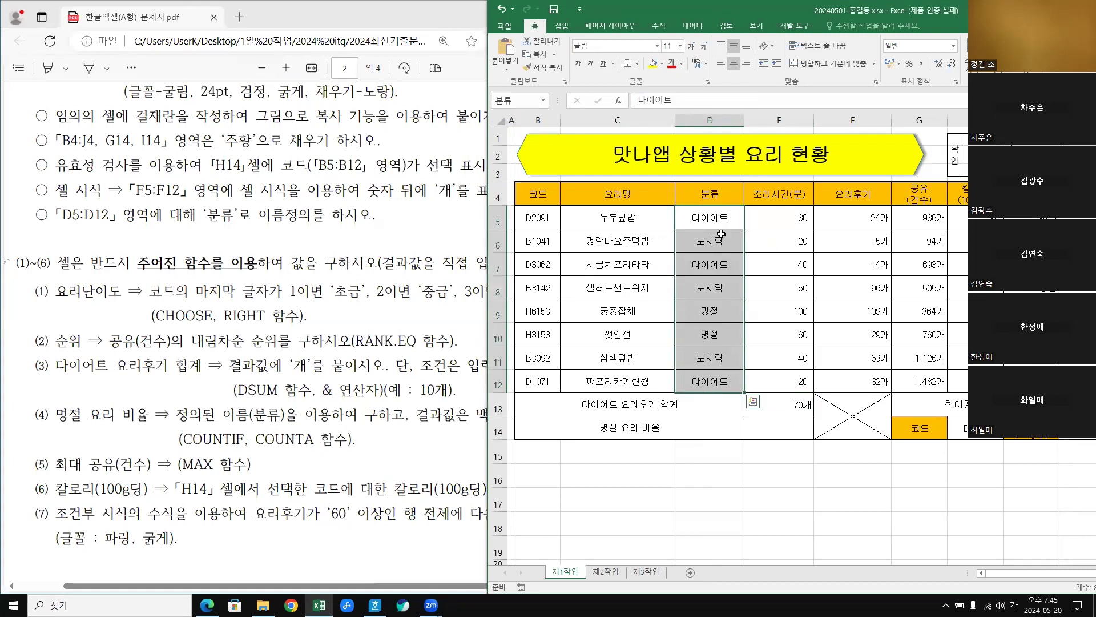
{"action": "left_click", "coordinate": [708, 499]}
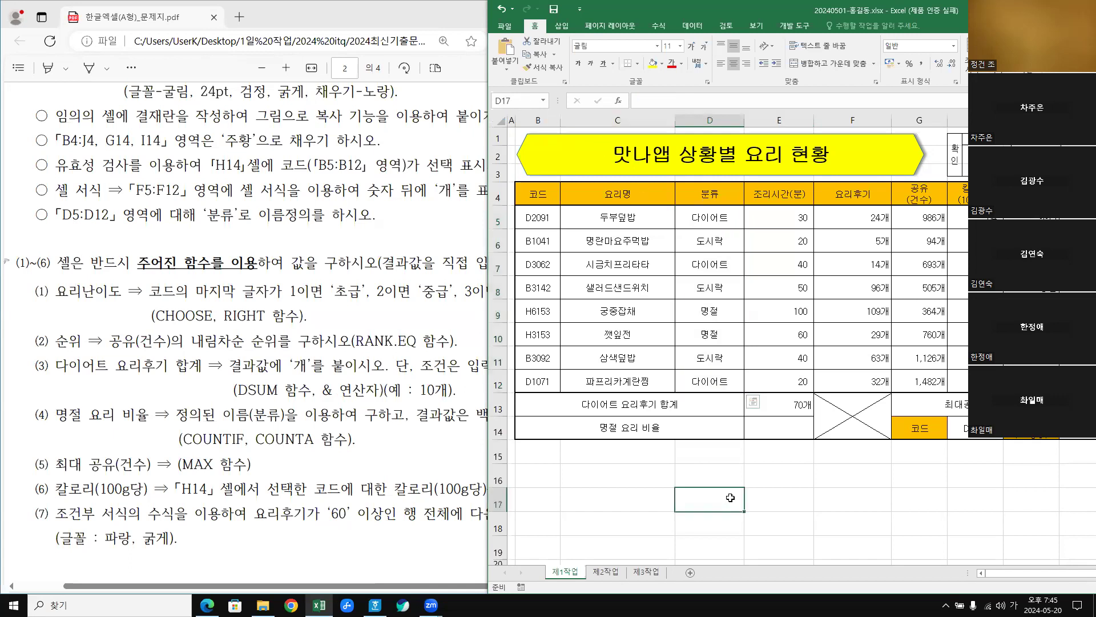
Apply the percent style to the 명절 요리 비율 result cell E14, as exercise (4) asks.
{"action": "left_click", "coordinate": [401, 470]}
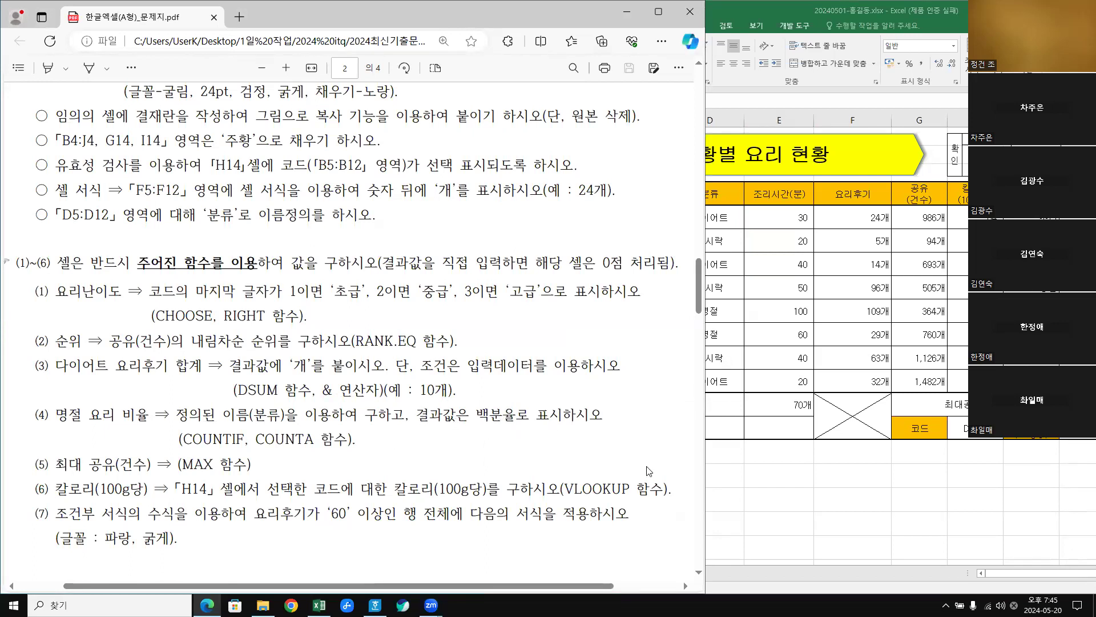
{"action": "left_click", "coordinate": [814, 483]}
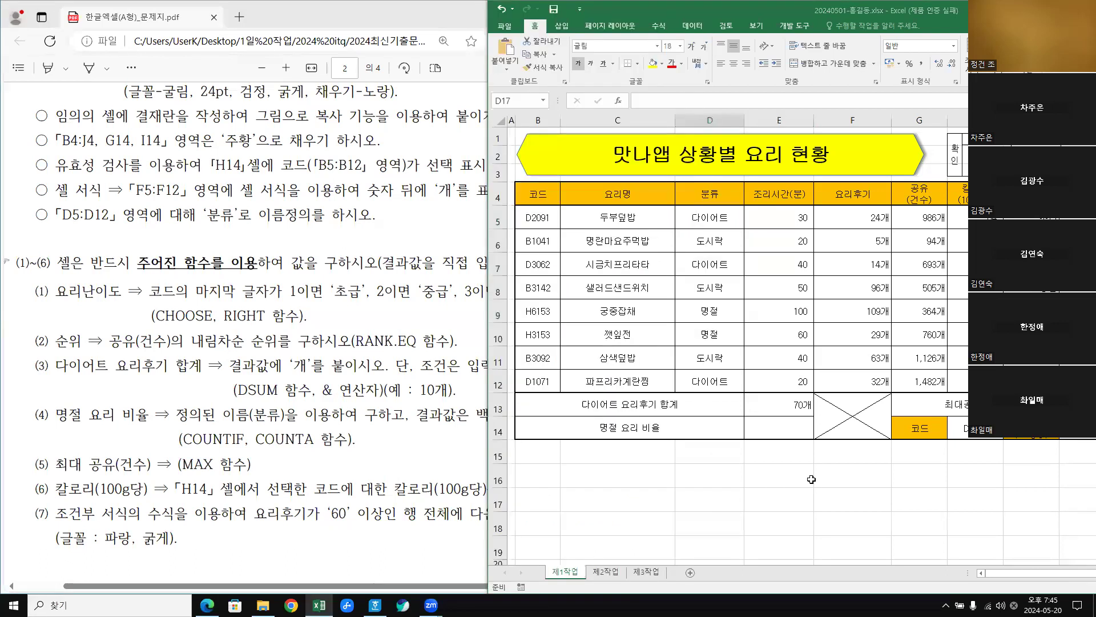
{"action": "left_click", "coordinate": [778, 426]}
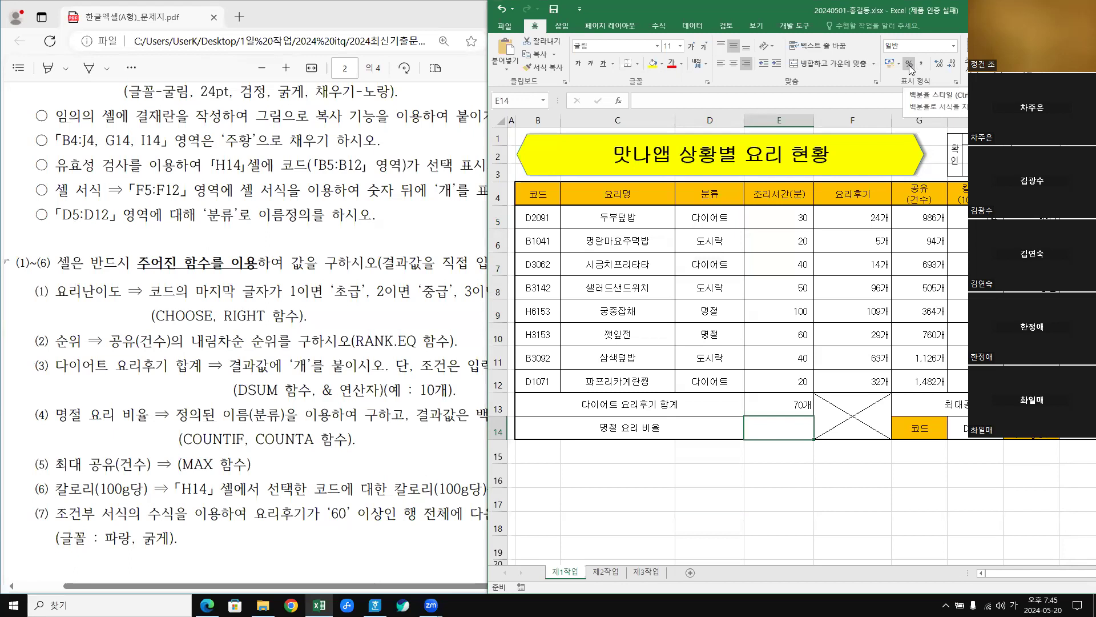
{"action": "key", "text": "ctrl+1"}
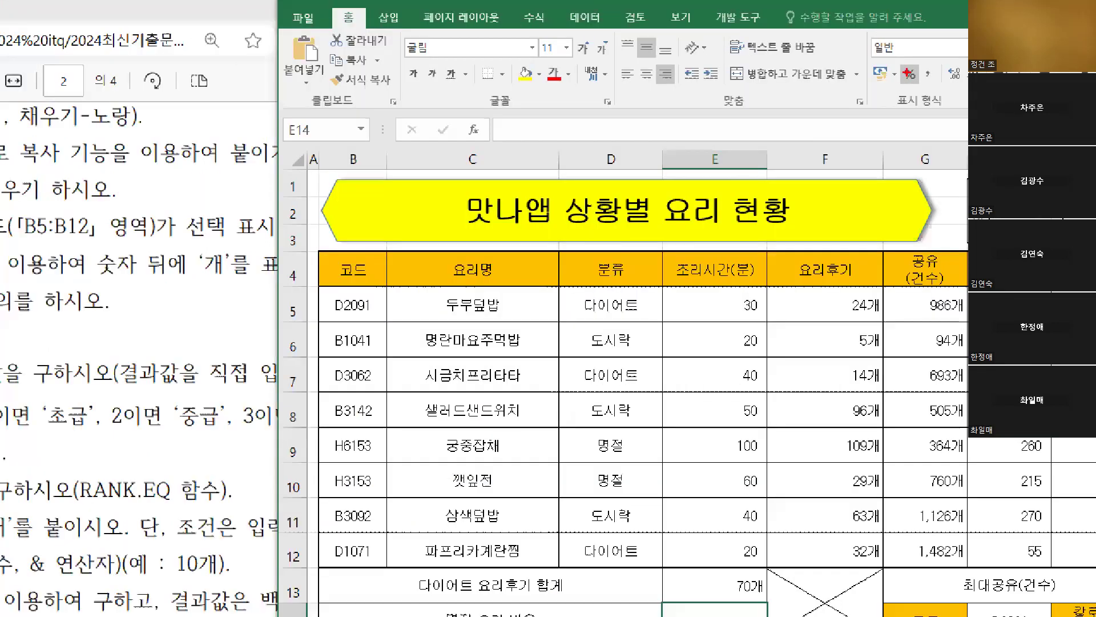
{"action": "left_click_drag", "start_coordinate": [905, 64], "coordinate": [920, 63]}
{"action": "key", "text": "Escape"}
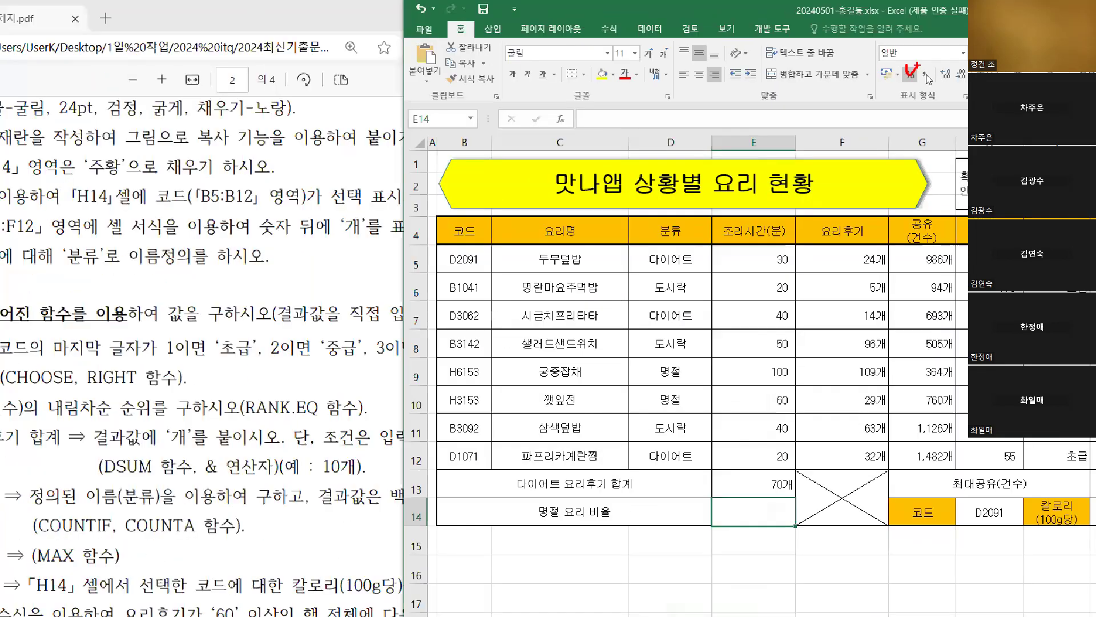
{"action": "left_click", "coordinate": [910, 64]}
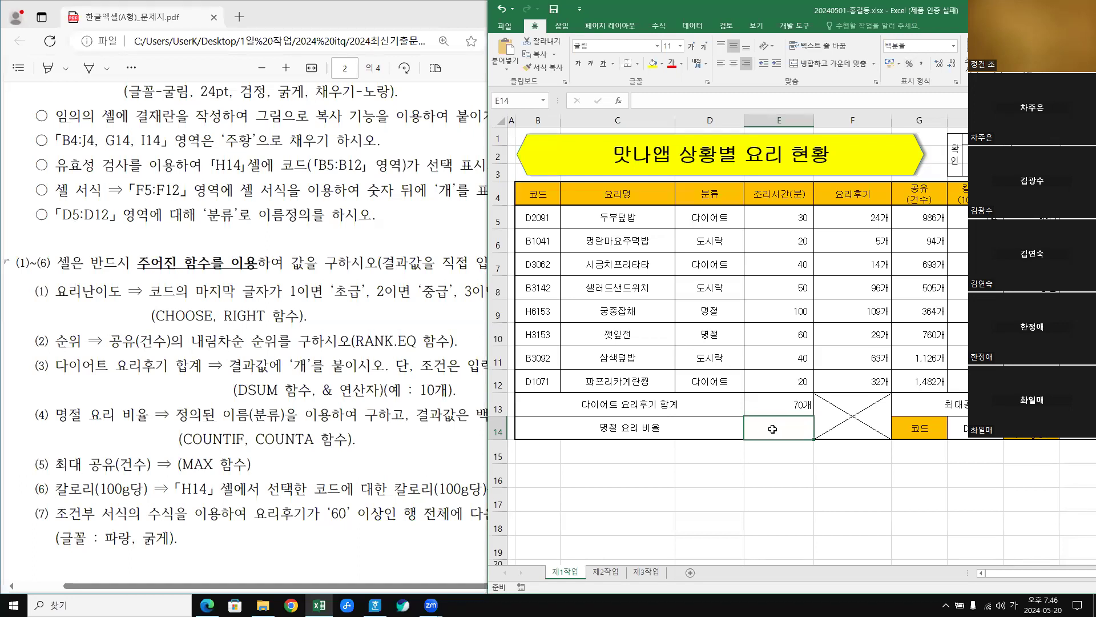
Reread exercise (4) and examine the 분류 entries in D5:D12 for the 명절 ratio.
{"action": "left_click", "coordinate": [399, 449]}
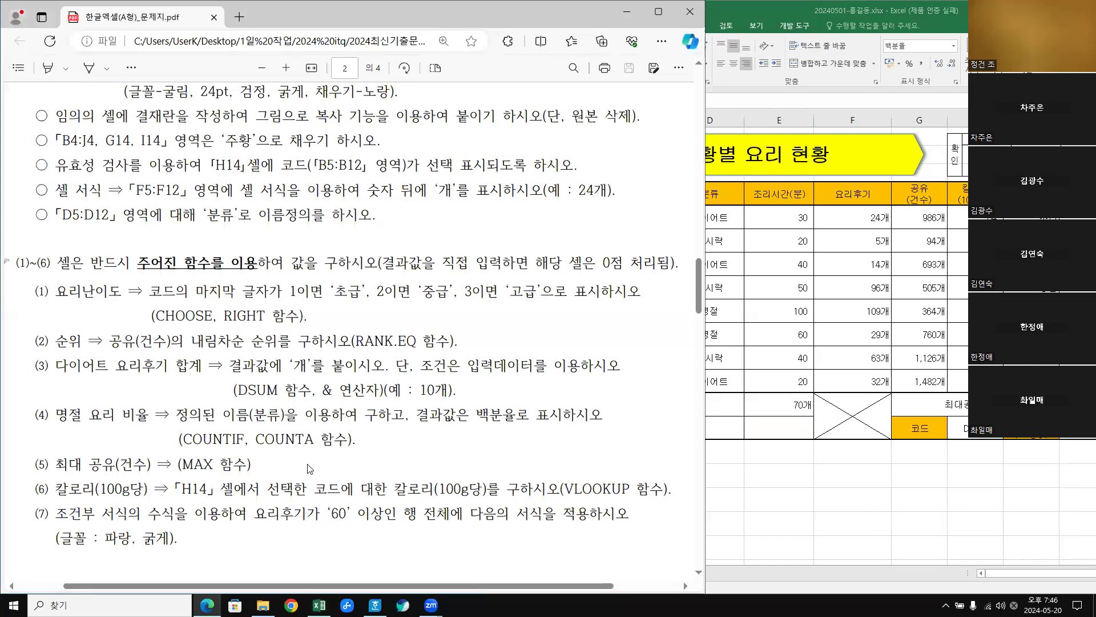
{"action": "left_click", "coordinate": [766, 490]}
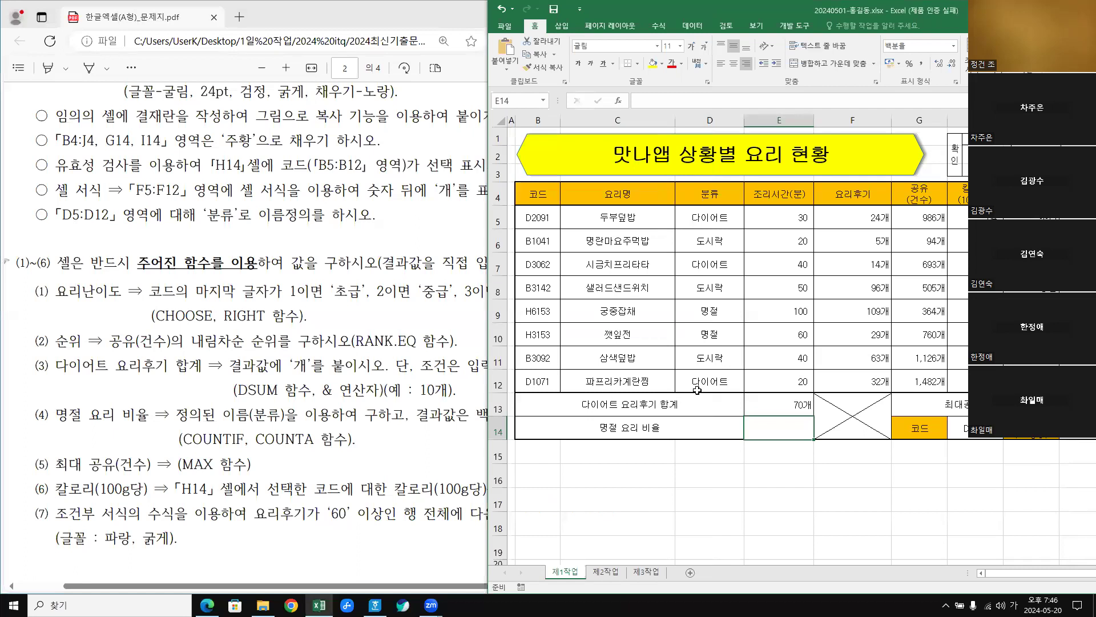
{"action": "left_click_drag", "start_coordinate": [704, 217], "coordinate": [710, 381]}
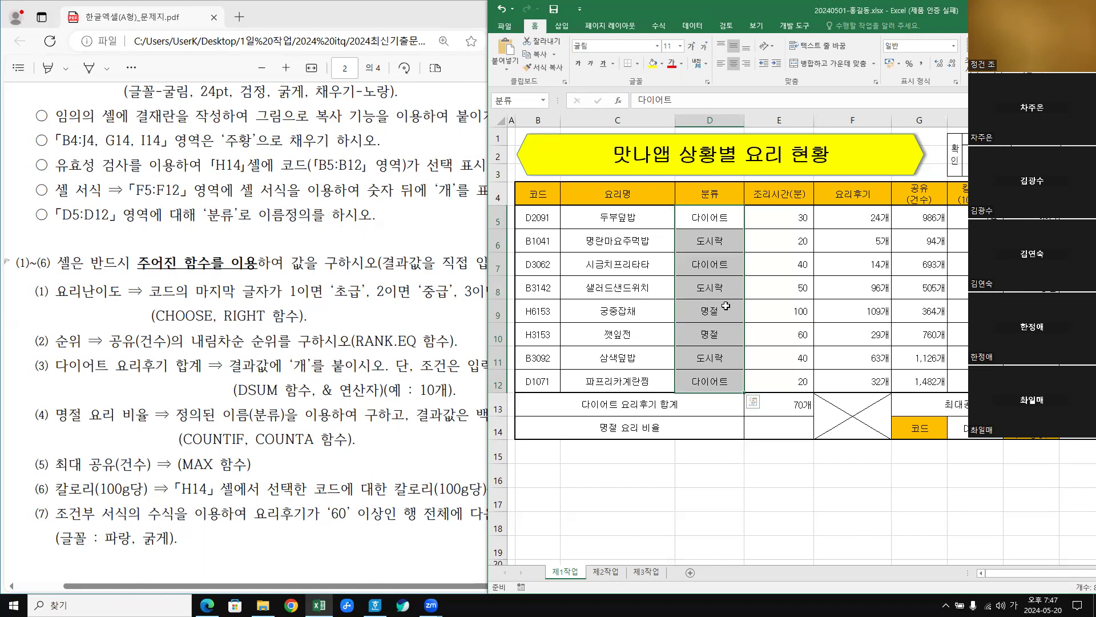
{"action": "left_click", "coordinate": [799, 488]}
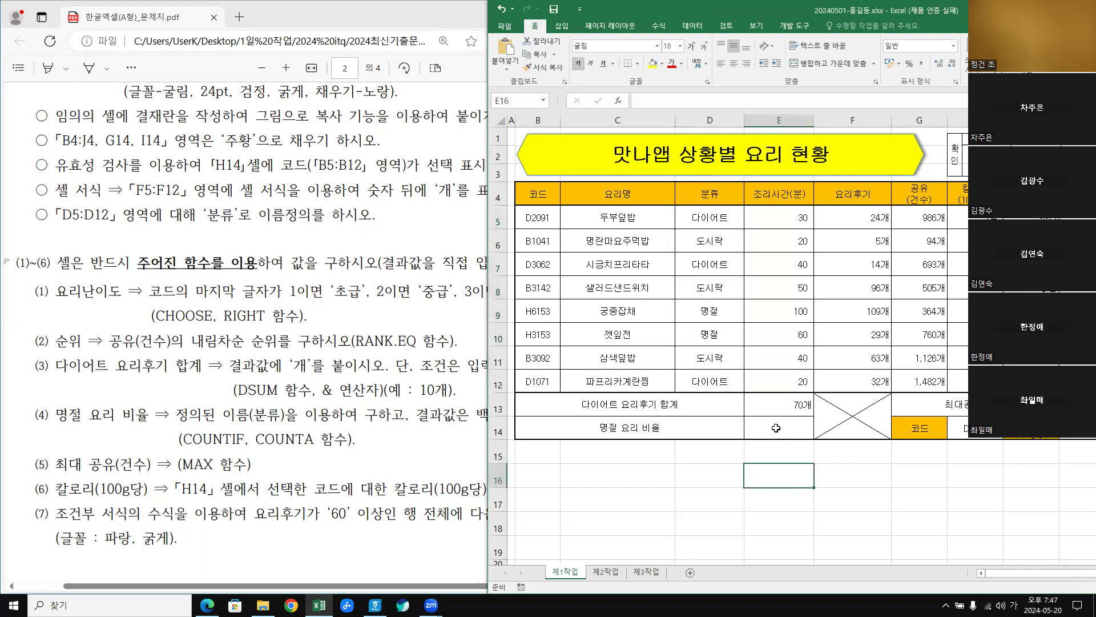
Start a COUNTIF formula in the 명절 요리 비율 cell E14 and open its function arguments, clear of the 분류 column.
{"action": "left_click", "coordinate": [776, 428]}
{"action": "type", "text": "="}
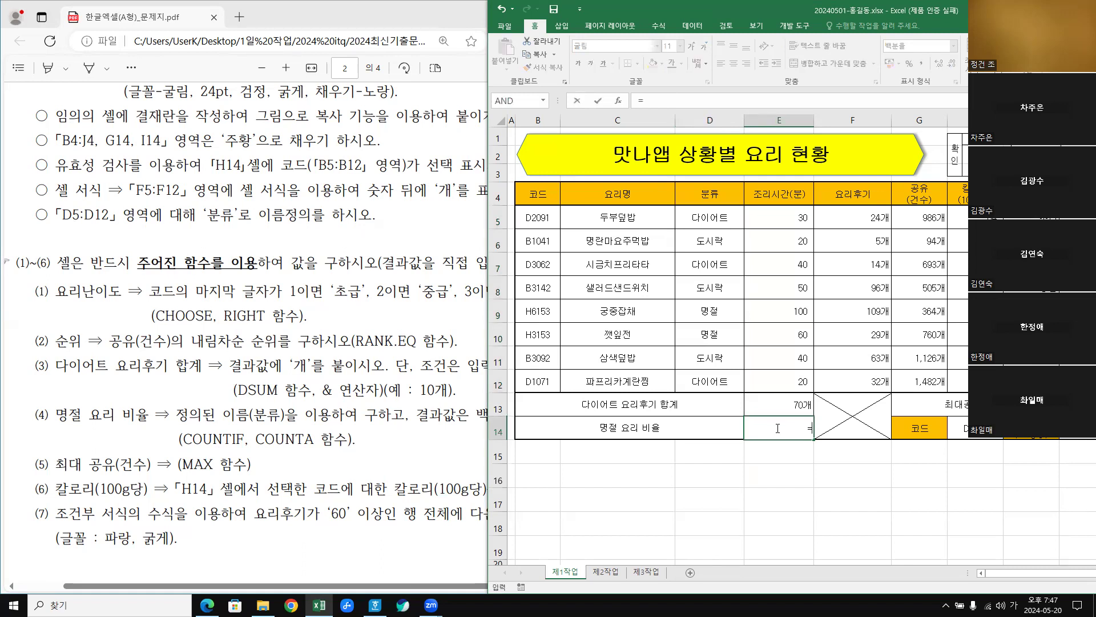
{"action": "key", "text": "Hangul"}
{"action": "type", "text": "cou"}
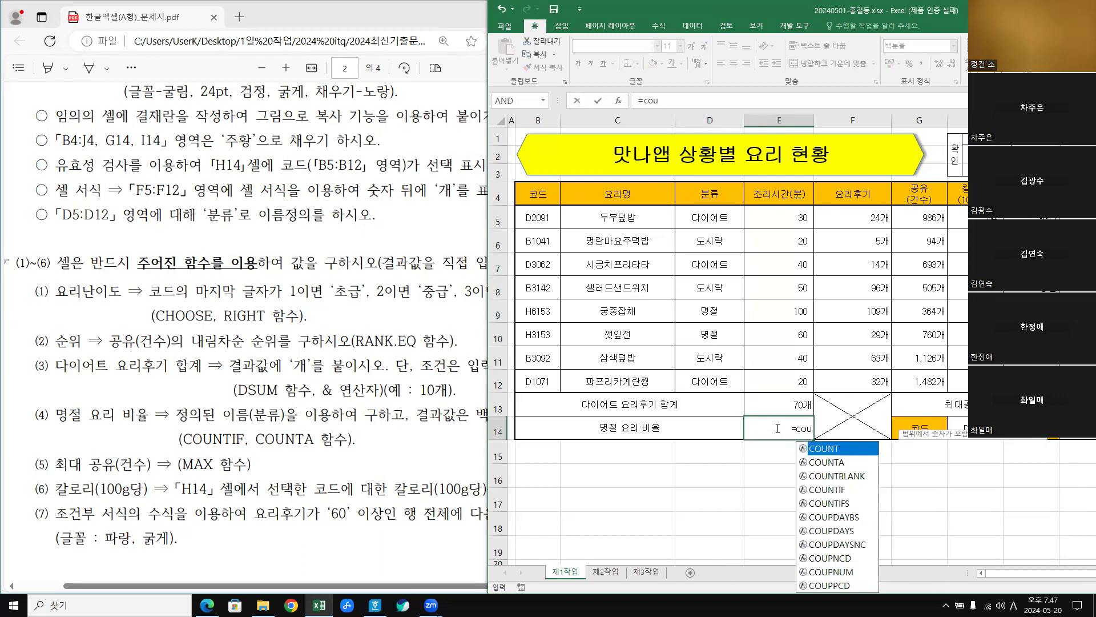
{"action": "double_click", "coordinate": [828, 489]}
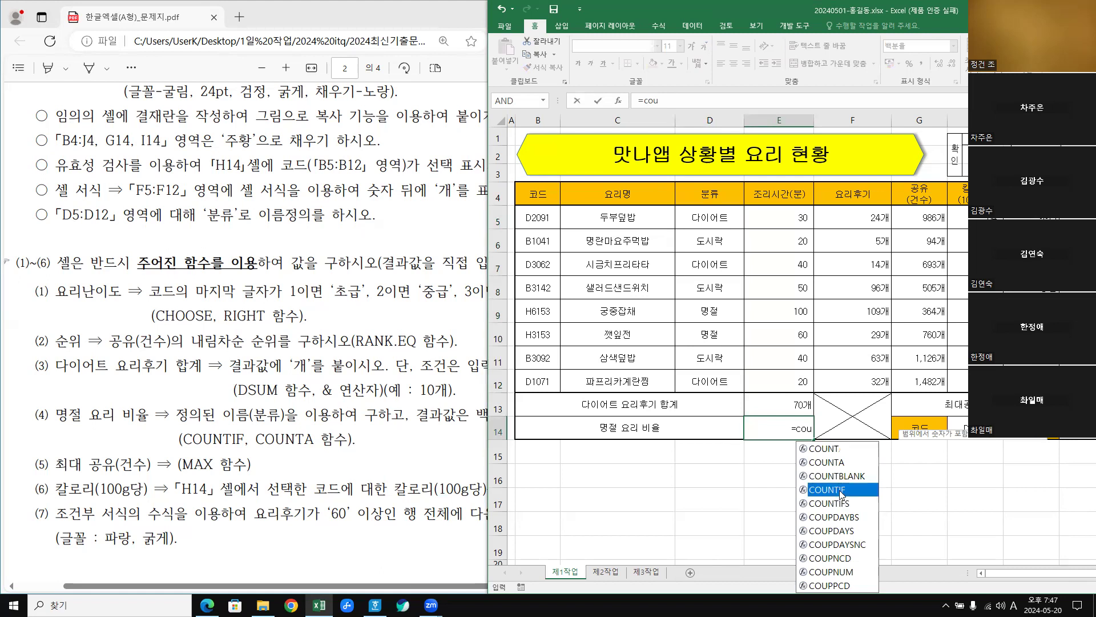
{"action": "left_click", "coordinate": [619, 101]}
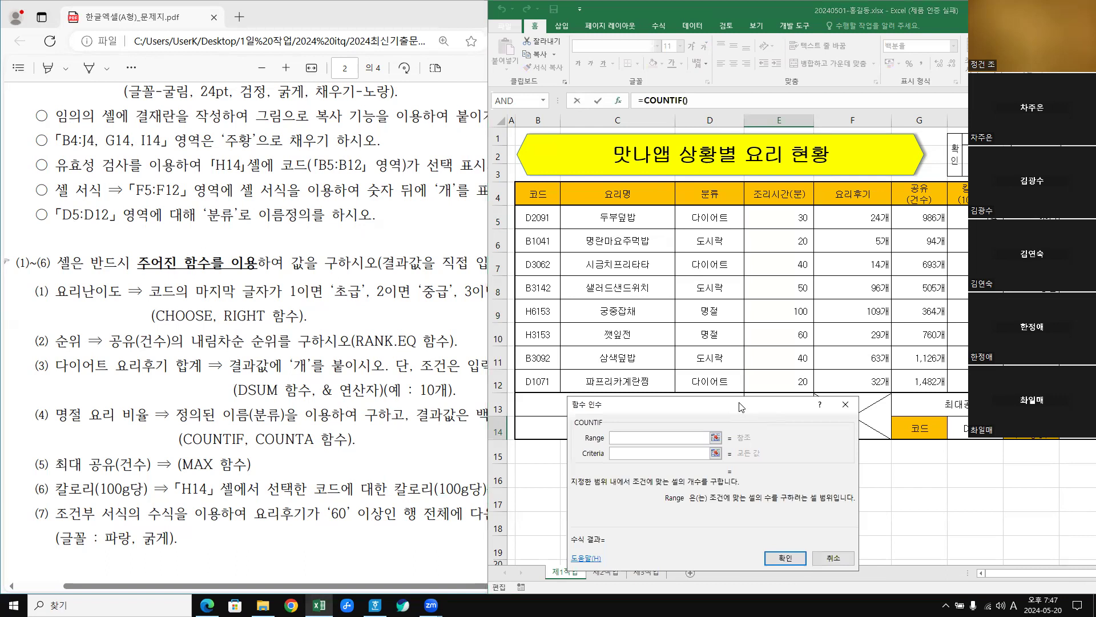
{"action": "left_click_drag", "start_coordinate": [740, 406], "coordinate": [938, 211]}
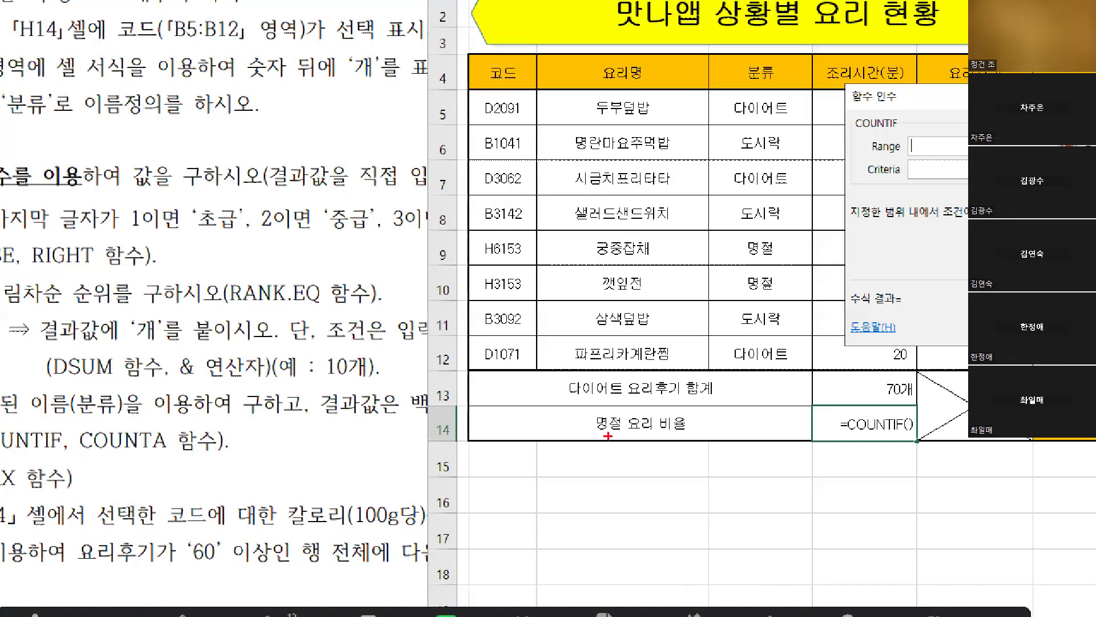
Complete the COUNTIF in E14 with criteria "명절" and the named range 분류 (D5:D12).
{"action": "mouse_move", "coordinate": [608, 436]}
{"action": "left_mouse_down"}
{"action": "mouse_move", "coordinate": [601, 414]}
{"action": "mouse_move", "coordinate": [617, 439]}
{"action": "mouse_move", "coordinate": [726, 442]}
{"action": "left_mouse_up"}
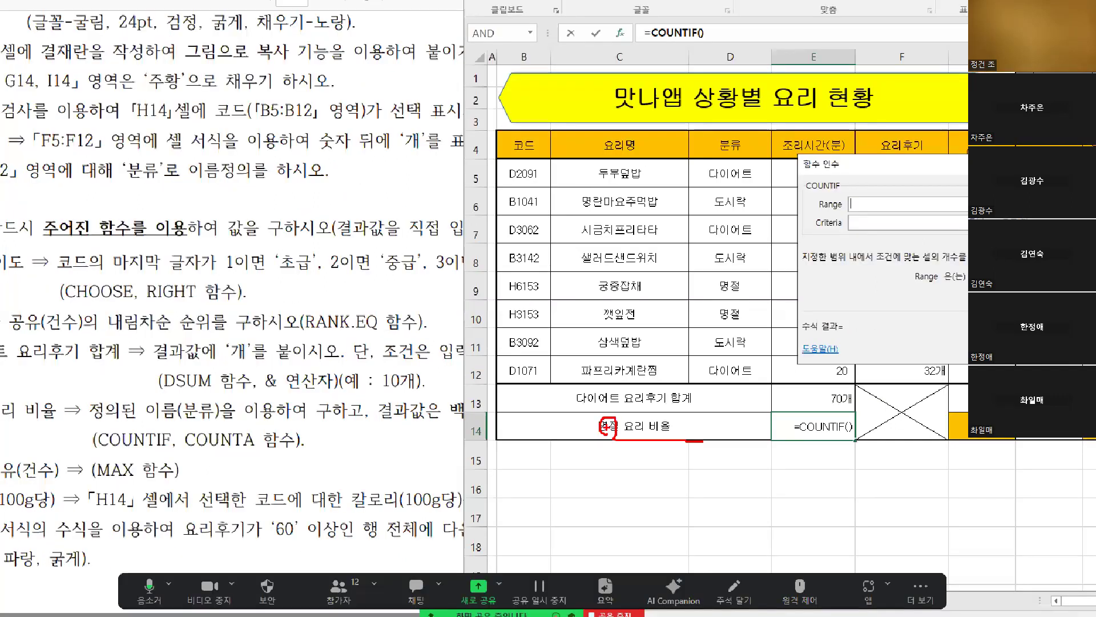
{"action": "left_click", "coordinate": [936, 170]}
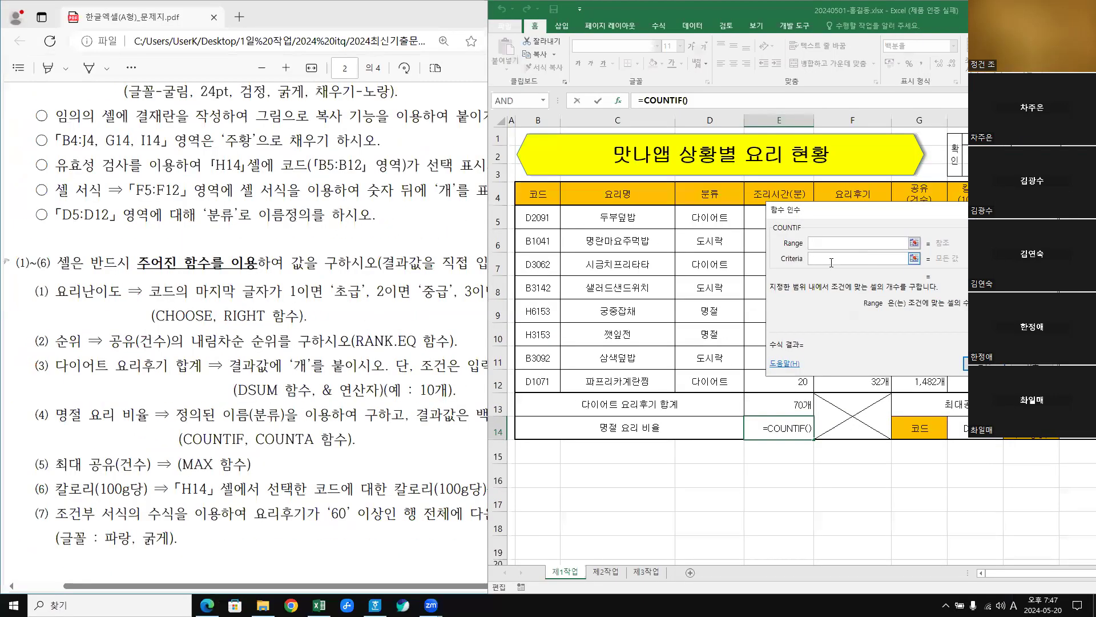
{"action": "key", "text": "Hangul"}
{"action": "type", "text": "명절"}
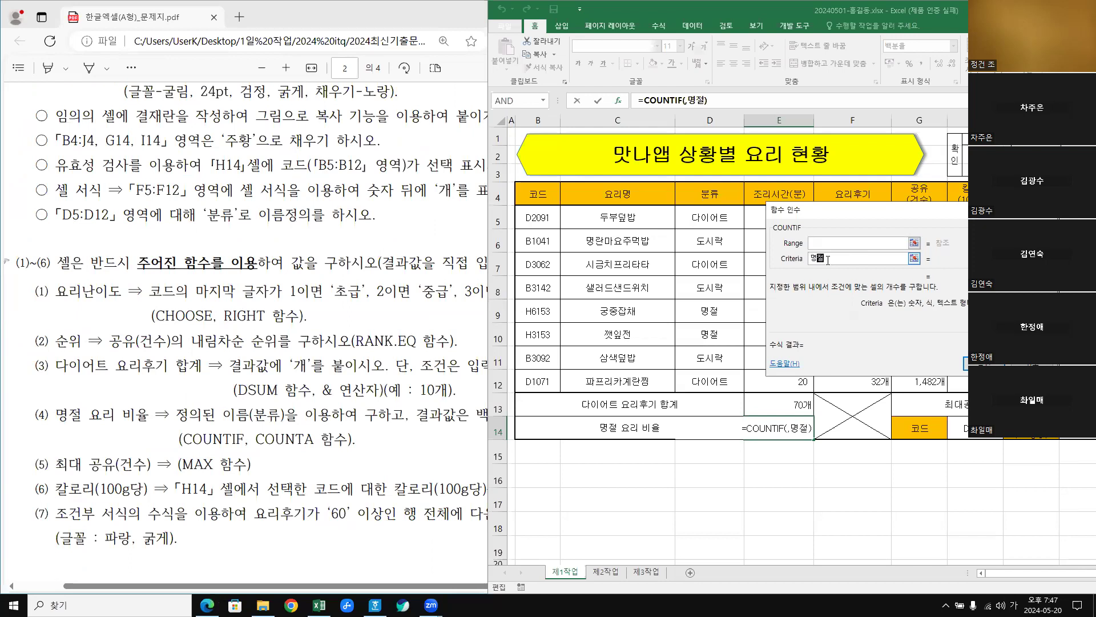
{"action": "left_click", "coordinate": [817, 261]}
{"action": "left_click", "coordinate": [816, 244]}
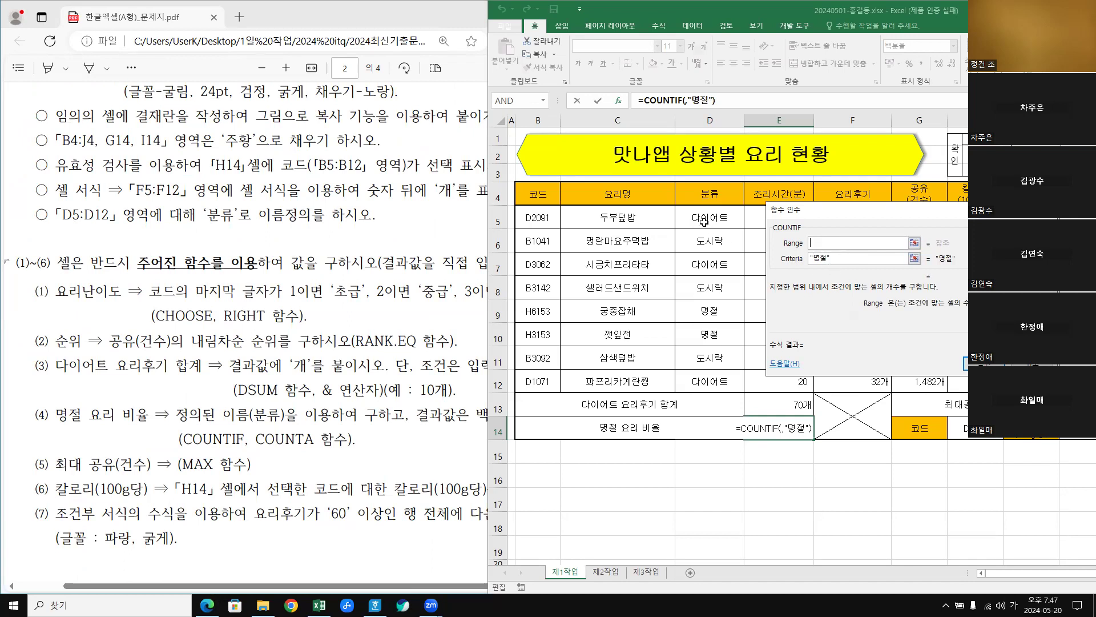
{"action": "left_click_drag", "start_coordinate": [704, 222], "coordinate": [706, 376]}
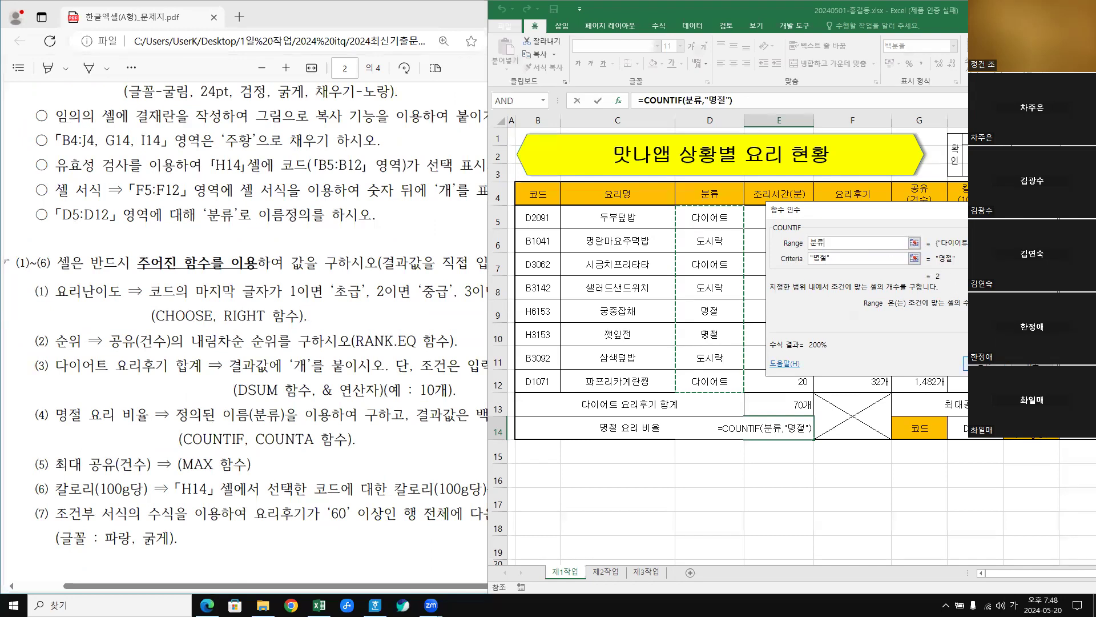
{"action": "key", "text": "Return"}
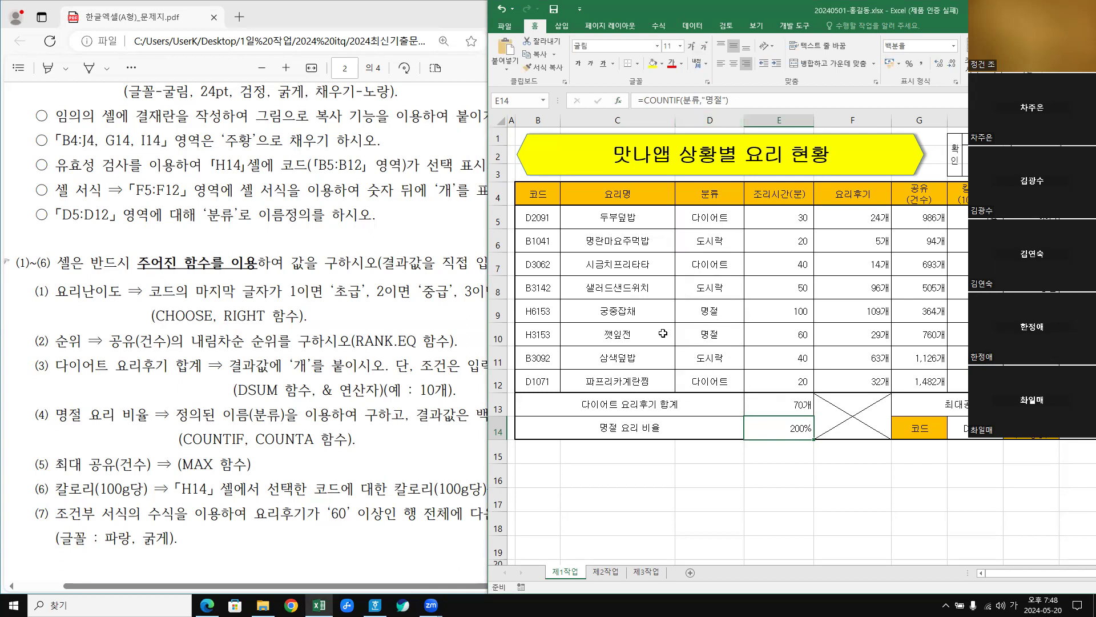
Extend the formula in E14 to divide the COUNTIF result by a COUNTA function.
{"action": "left_click", "coordinate": [740, 97]}
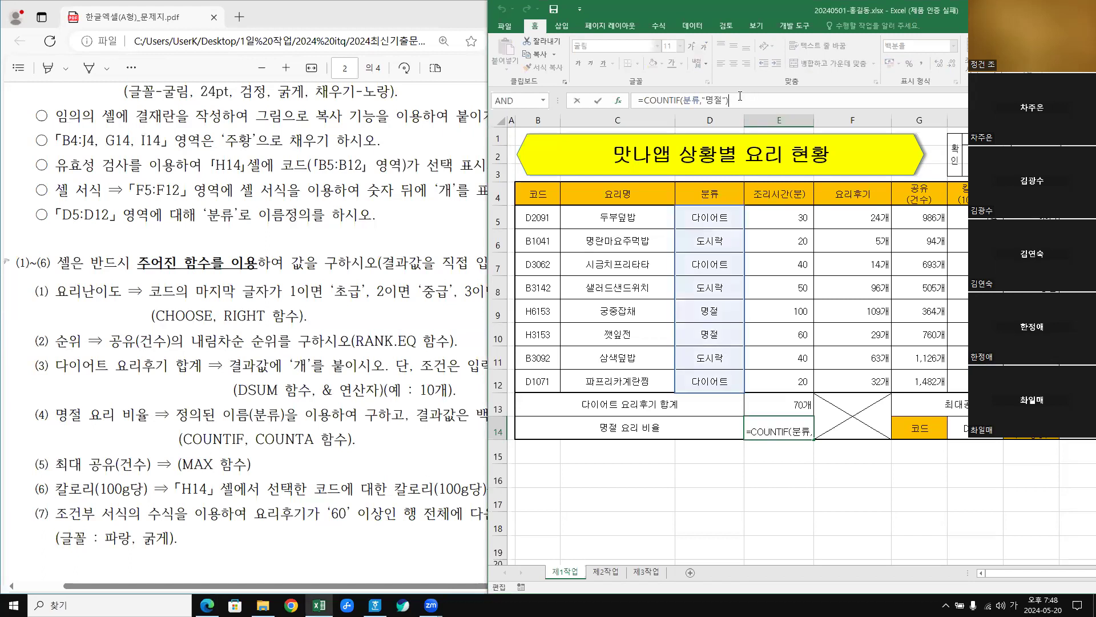
{"action": "type", "text": "/"}
{"action": "key", "text": "Hangul"}
{"action": "type", "text": "cou"}
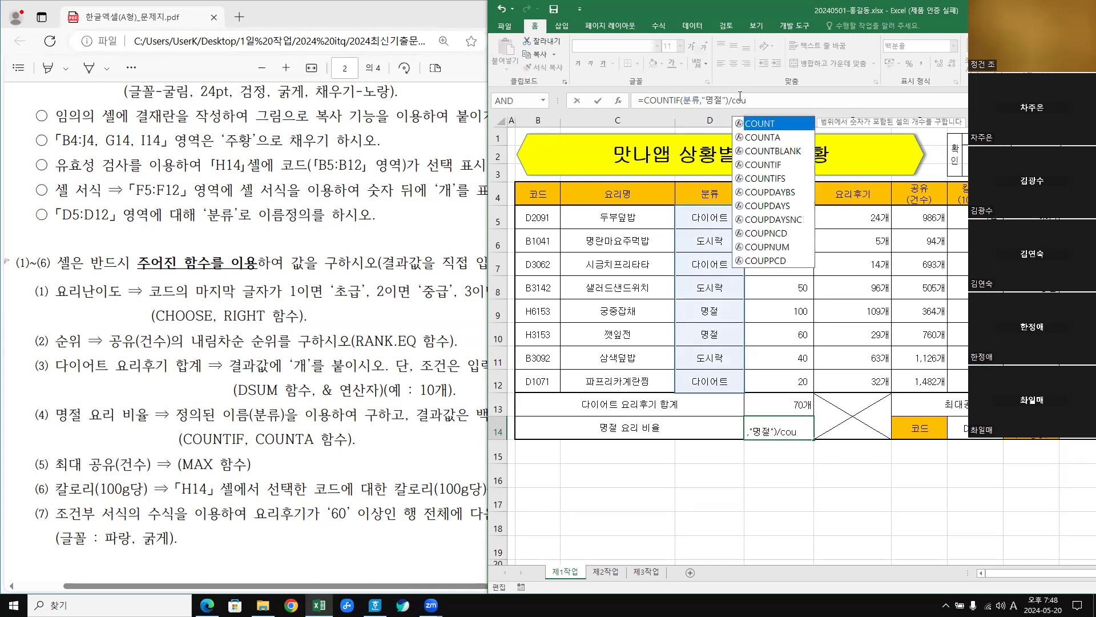
Complete the holiday-dish ratio formula in E14 as =COUNTIF(분류,"명절")/COUNTA(분류) and review it.
{"action": "double_click", "coordinate": [770, 138]}
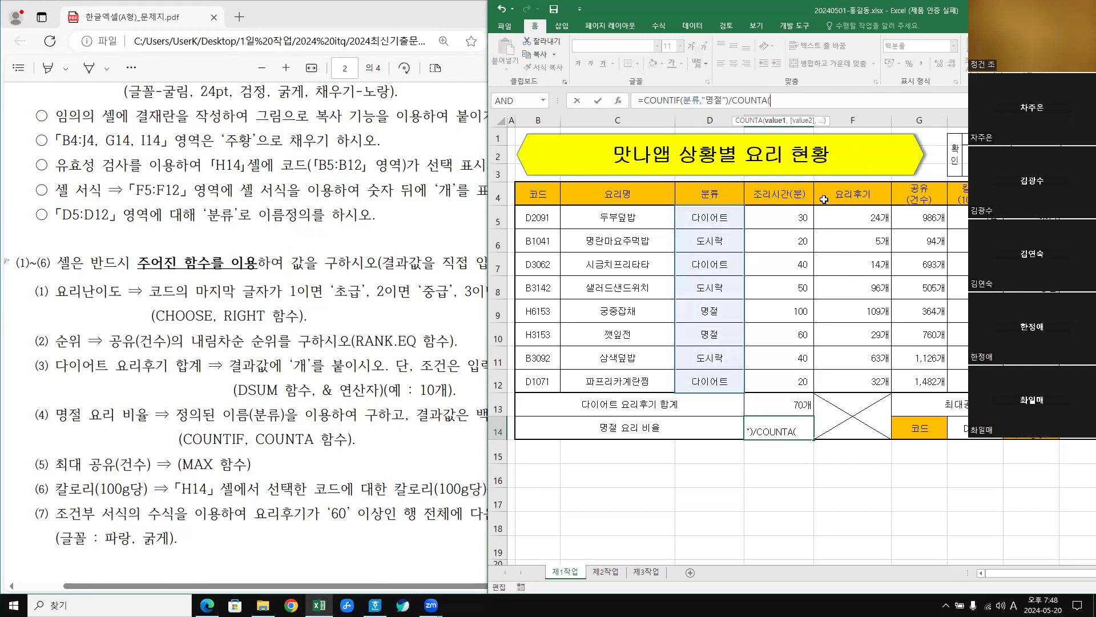
{"action": "left_click_drag", "start_coordinate": [702, 218], "coordinate": [697, 380]}
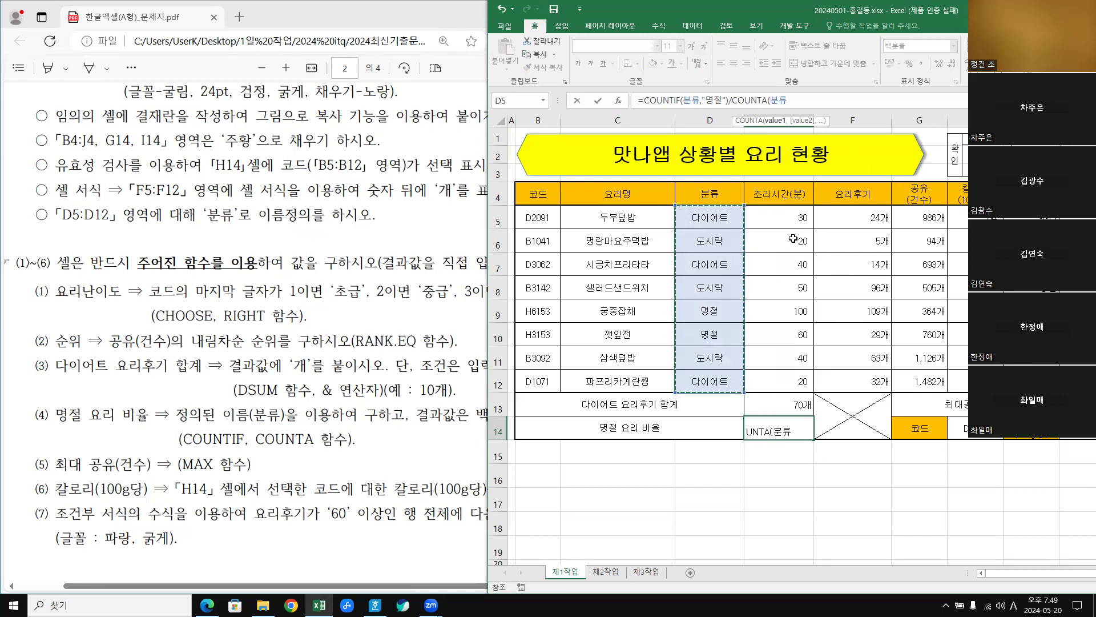
{"action": "key", "text": "Return"}
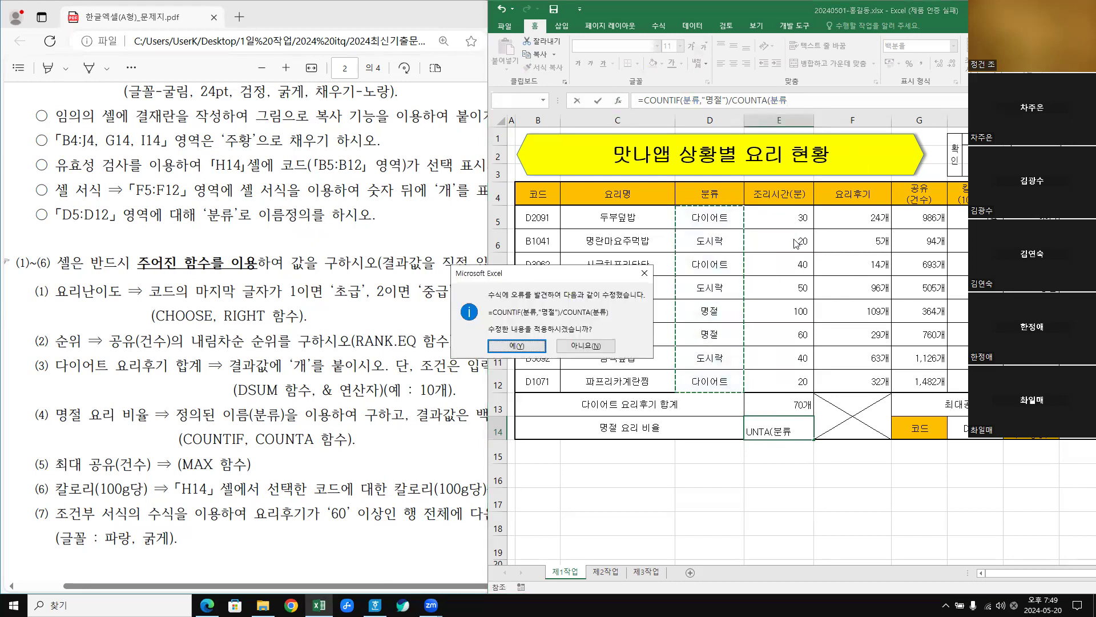
{"action": "key", "text": "Return"}
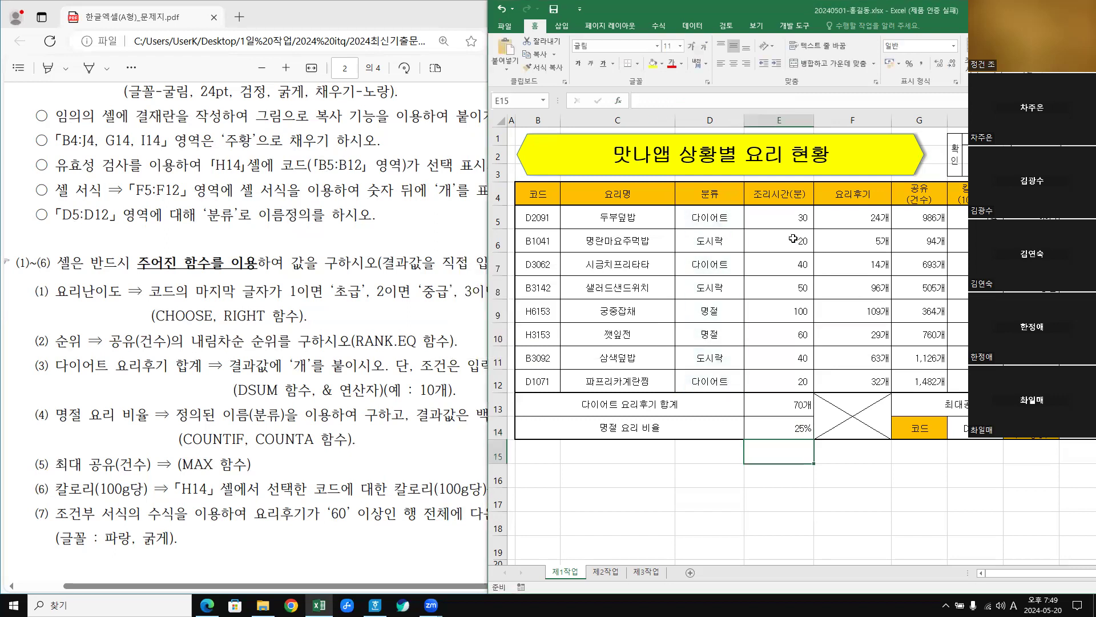
{"action": "left_click", "coordinate": [792, 433]}
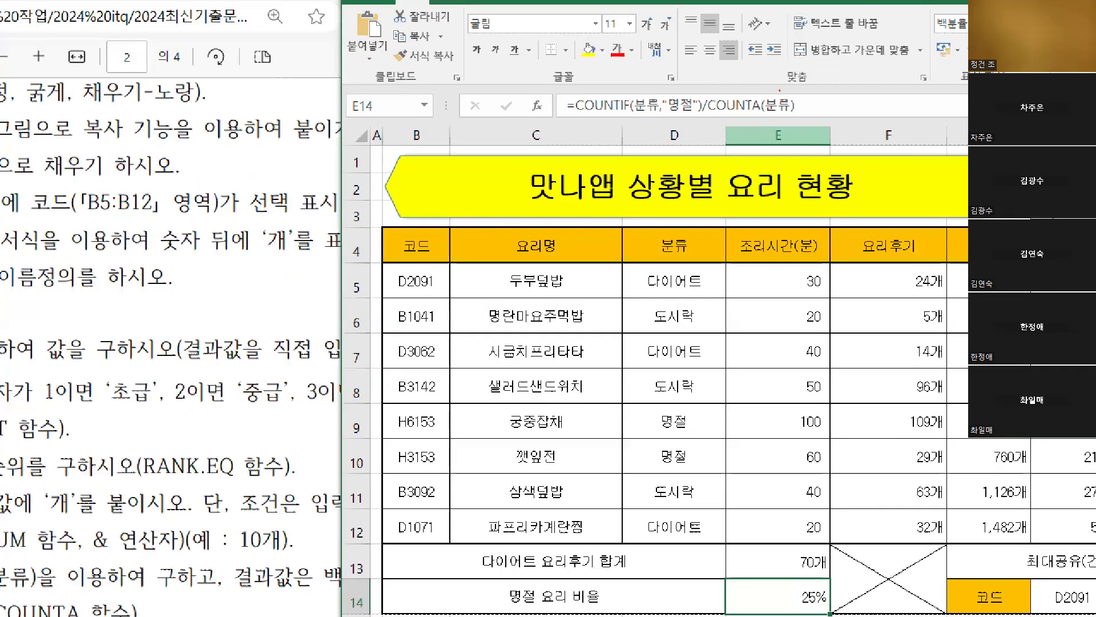
{"action": "mouse_move", "coordinate": [635, 105]}
{"action": "left_mouse_down"}
{"action": "mouse_move", "coordinate": [722, 105]}
{"action": "mouse_move", "coordinate": [704, 80]}
{"action": "mouse_move", "coordinate": [555, 86]}
{"action": "mouse_move", "coordinate": [559, 117]}
{"action": "left_mouse_up"}
{"action": "mouse_move", "coordinate": [724, 56]}
{"action": "left_mouse_down"}
{"action": "mouse_move", "coordinate": [721, 87]}
{"action": "mouse_move", "coordinate": [740, 87]}
{"action": "mouse_move", "coordinate": [706, 91]}
{"action": "mouse_move", "coordinate": [822, 121]}
{"action": "mouse_move", "coordinate": [740, 87]}
{"action": "left_mouse_up"}
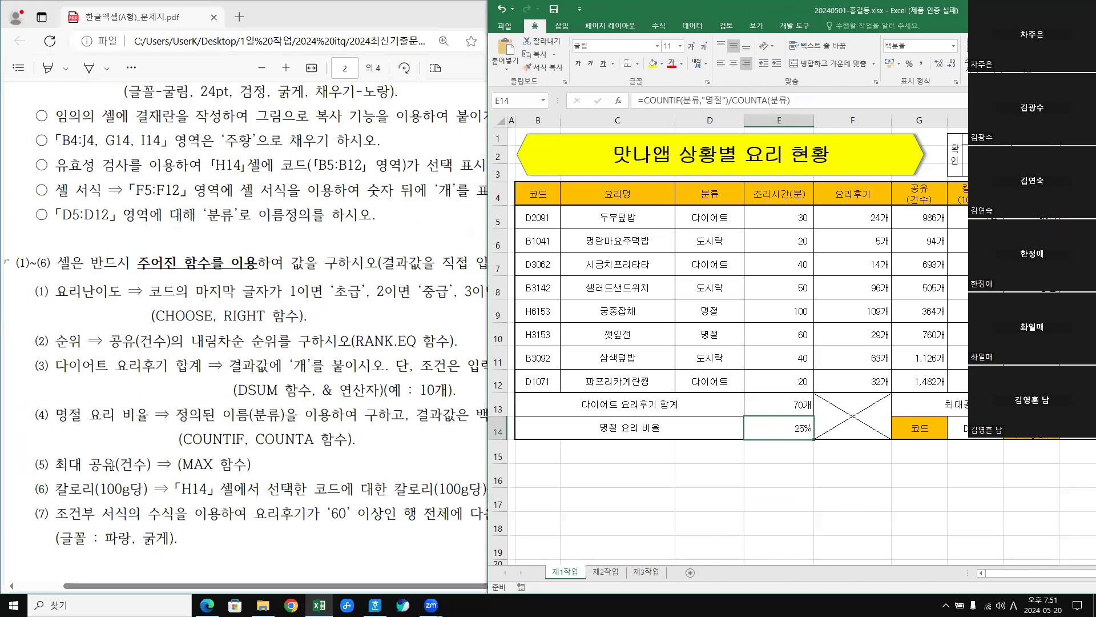
Calculate the maximum share count in J13 with the formula =MAX(G5:G12).
{"action": "left_click_drag", "start_coordinate": [56, 464], "coordinate": [251, 464]}
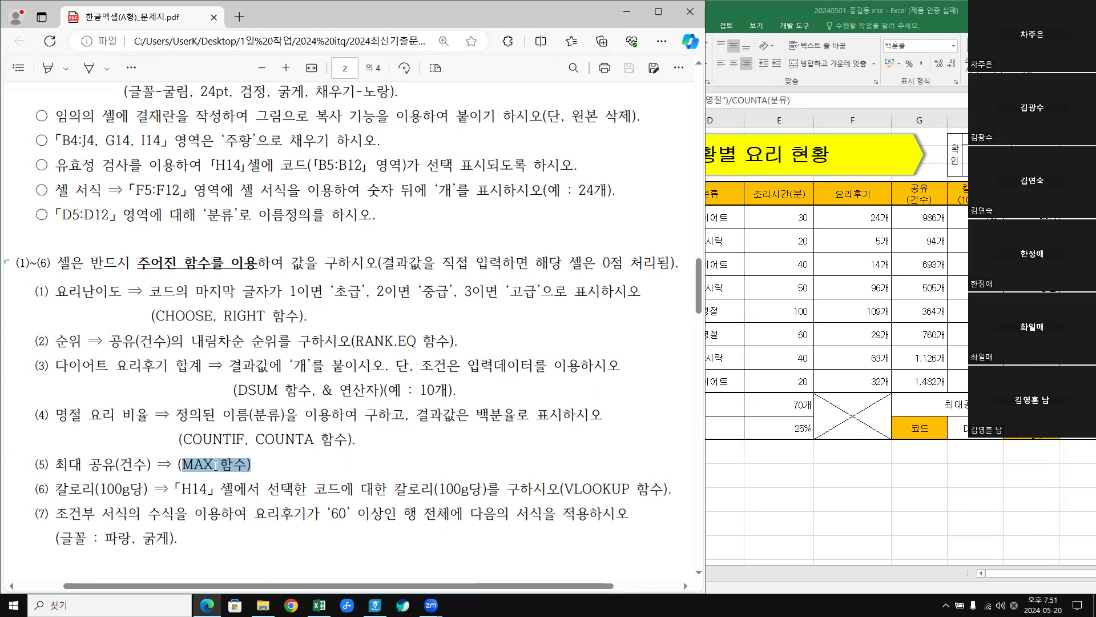
{"action": "left_click", "coordinate": [1014, 580]}
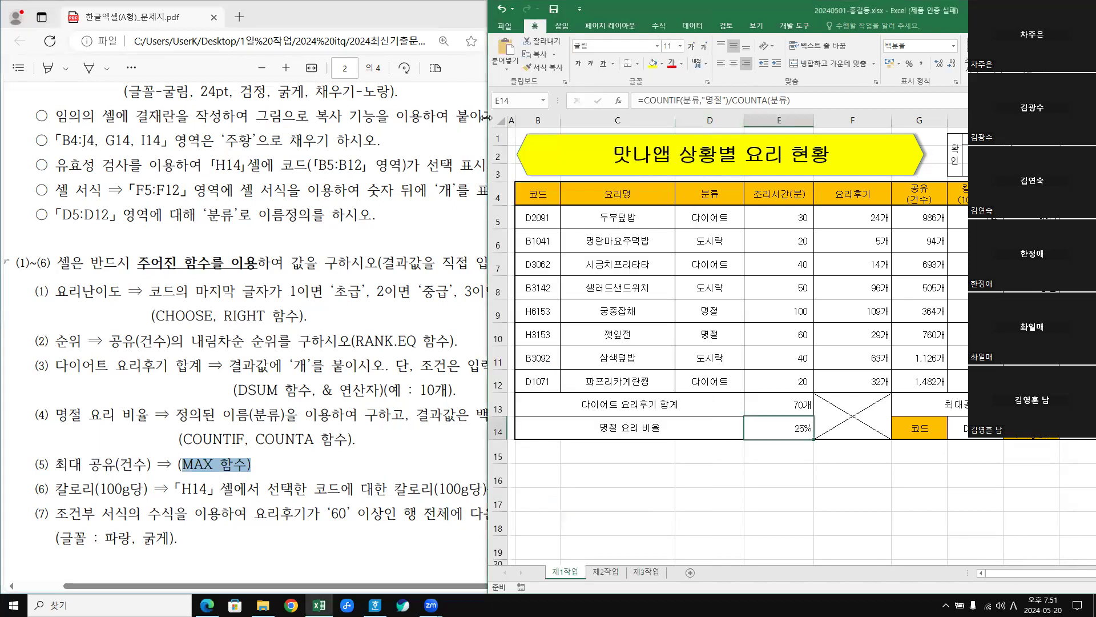
{"action": "left_click_drag", "start_coordinate": [488, 117], "coordinate": [313, 118]}
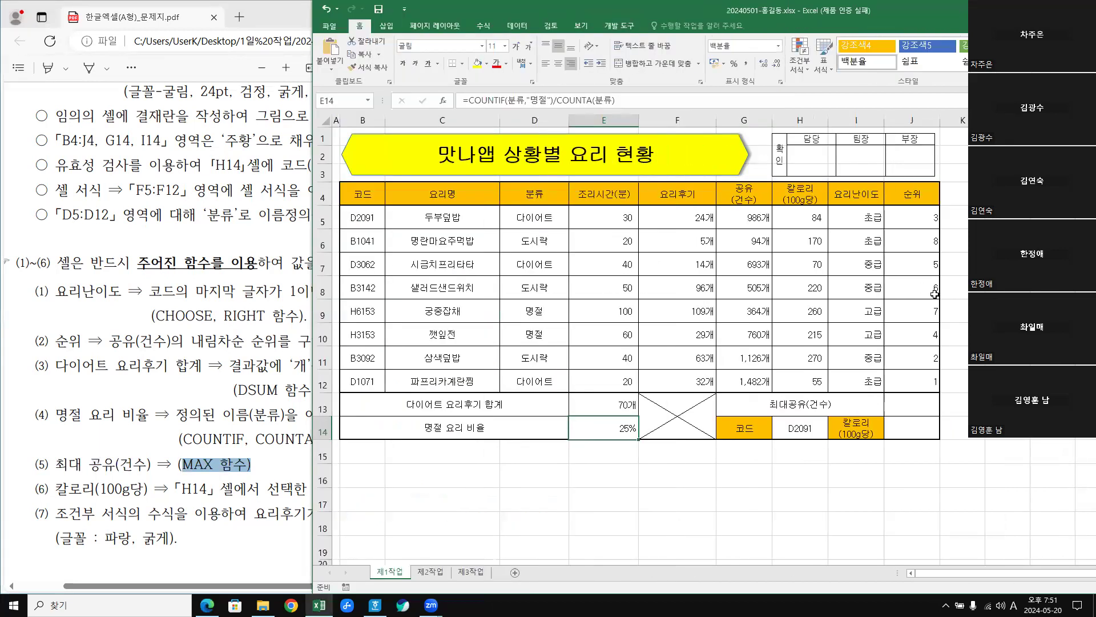
{"action": "left_click", "coordinate": [913, 404]}
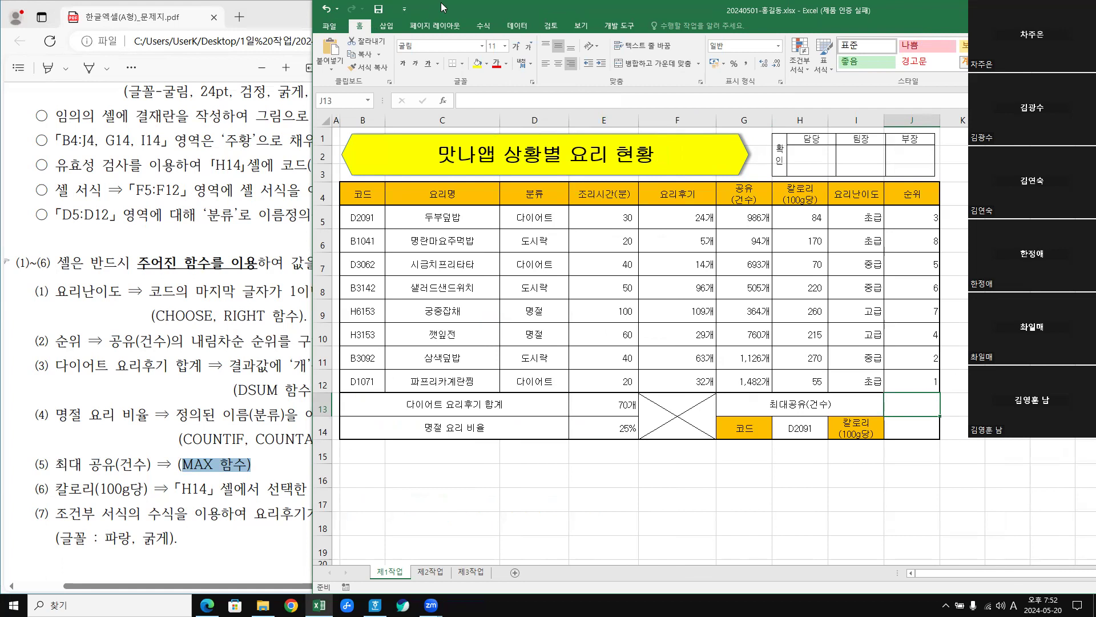
{"action": "left_click_drag", "start_coordinate": [443, 7], "coordinate": [308, 8]}
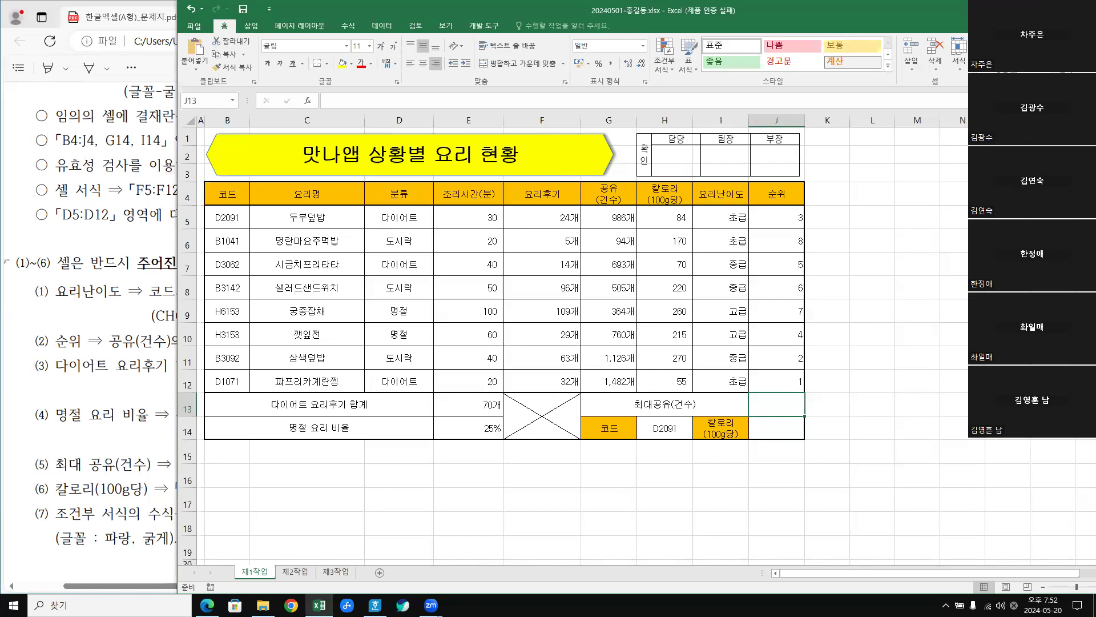
{"action": "left_click", "coordinate": [1008, 93]}
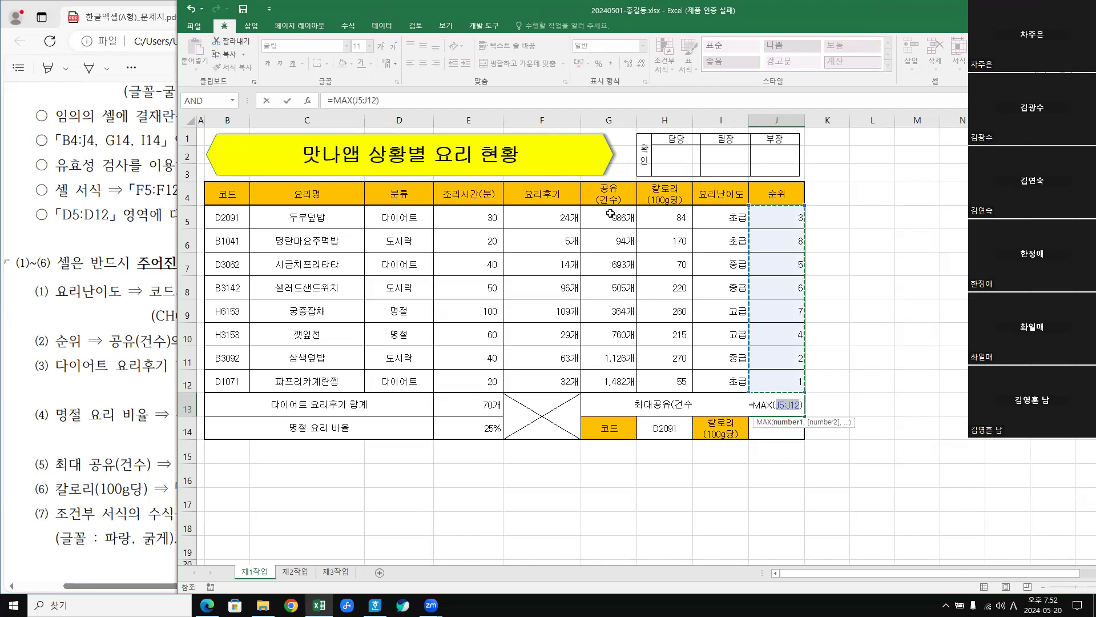
{"action": "left_click_drag", "start_coordinate": [610, 214], "coordinate": [607, 378]}
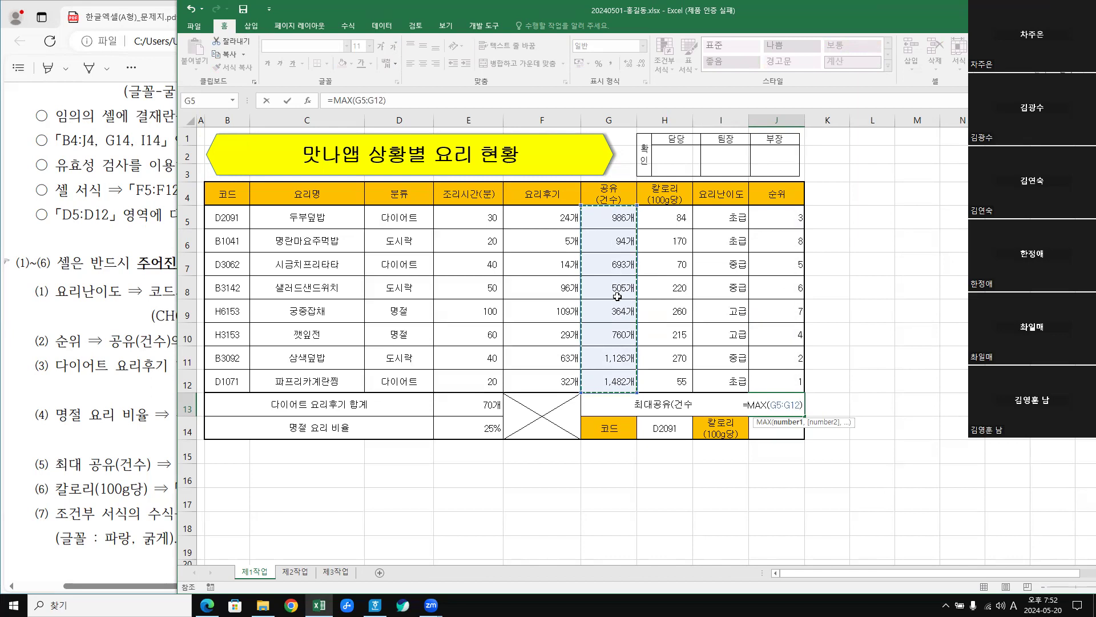
{"action": "key", "text": "Return"}
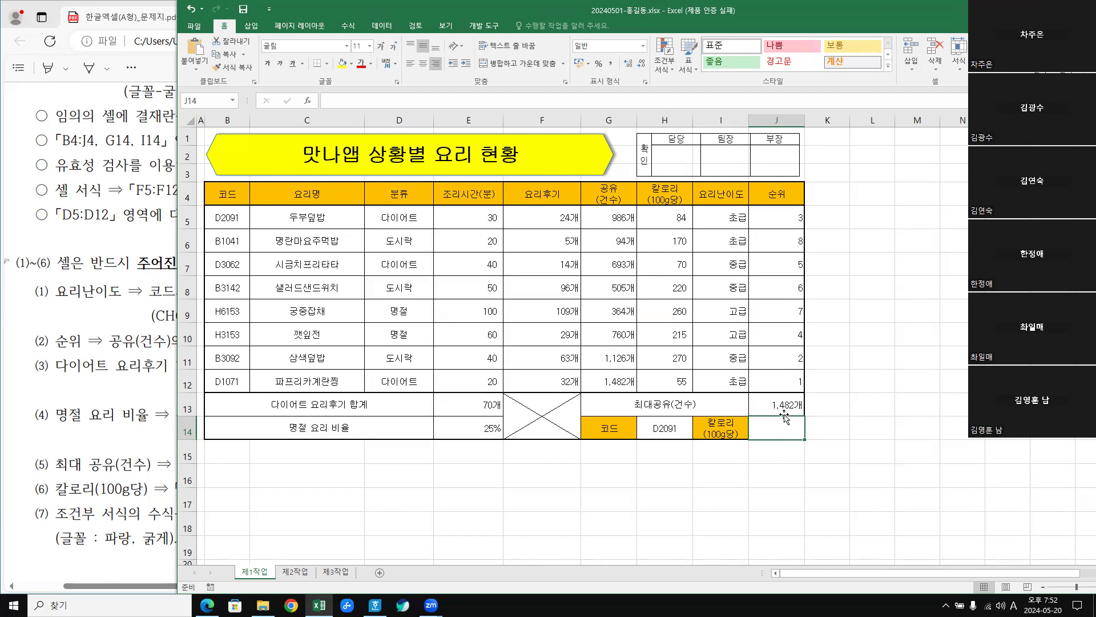
Examine instruction (6) in the PDF and the cells its VLOOKUP involves: code cell H14, result cell J14 and the table's code column.
{"action": "left_click", "coordinate": [25, 109]}
{"action": "scroll", "coordinate": [331, 474], "scroll_direction": "down", "scroll_amount": 3}
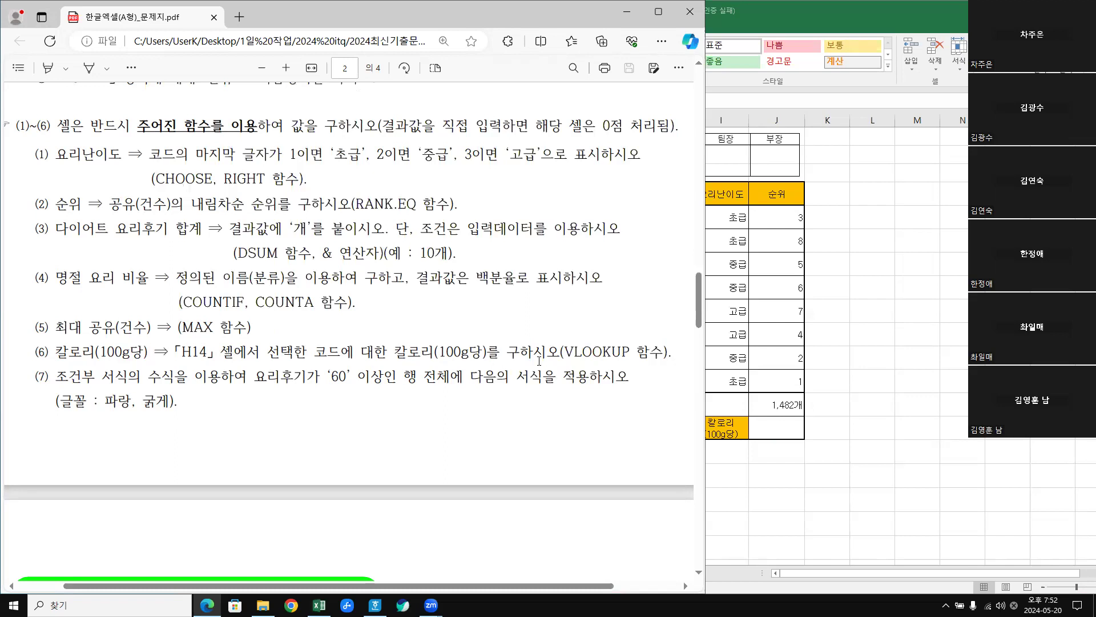
{"action": "left_click", "coordinate": [785, 427]}
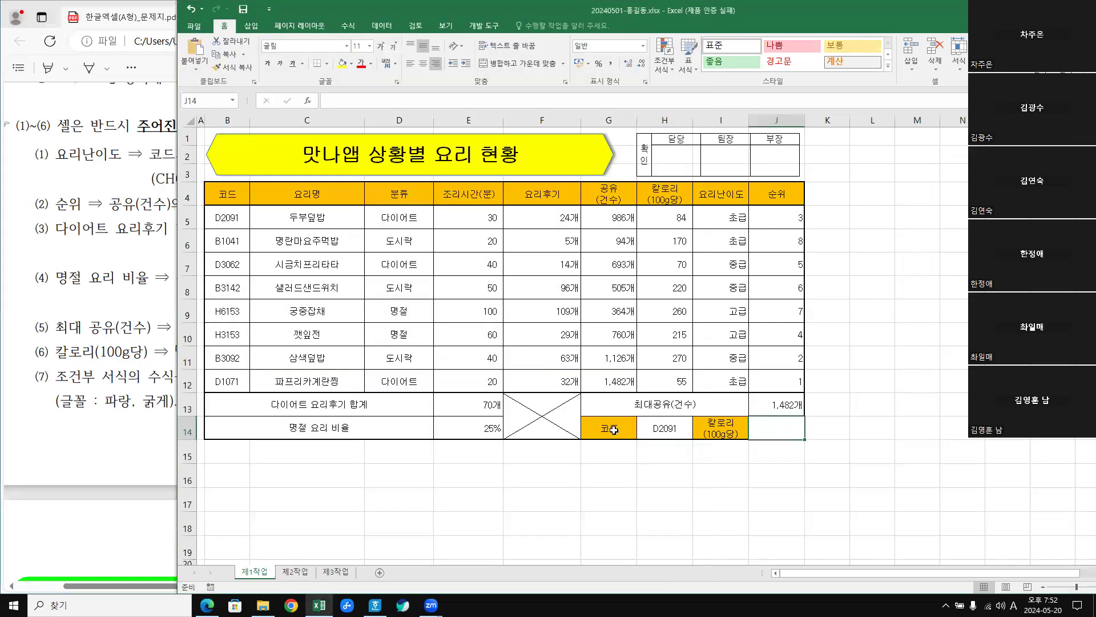
{"action": "left_click", "coordinate": [658, 427]}
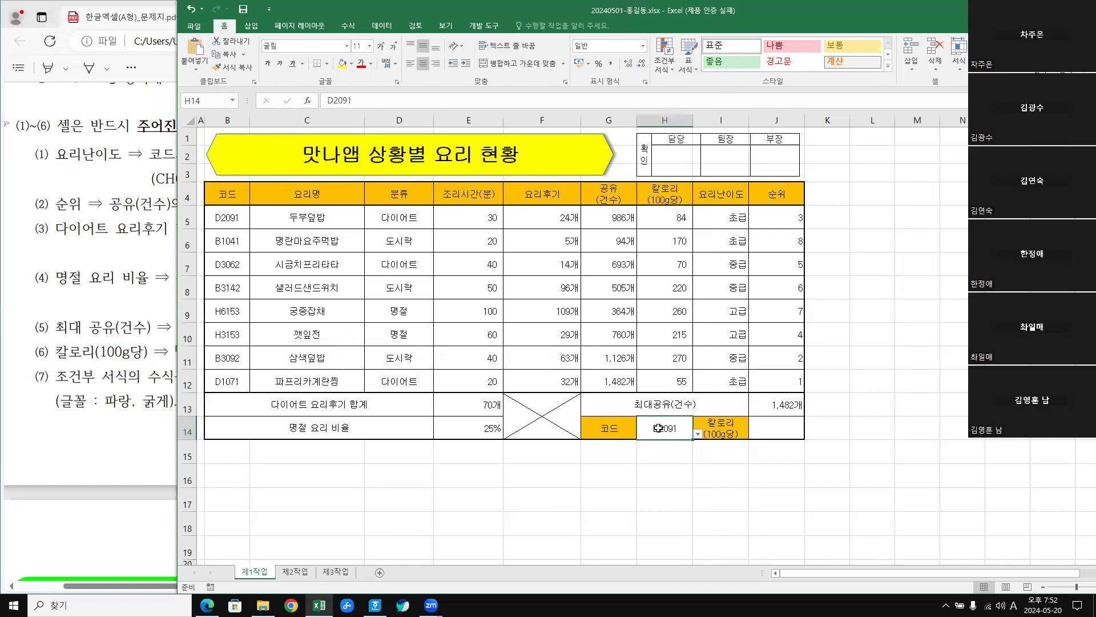
{"action": "left_click", "coordinate": [771, 427]}
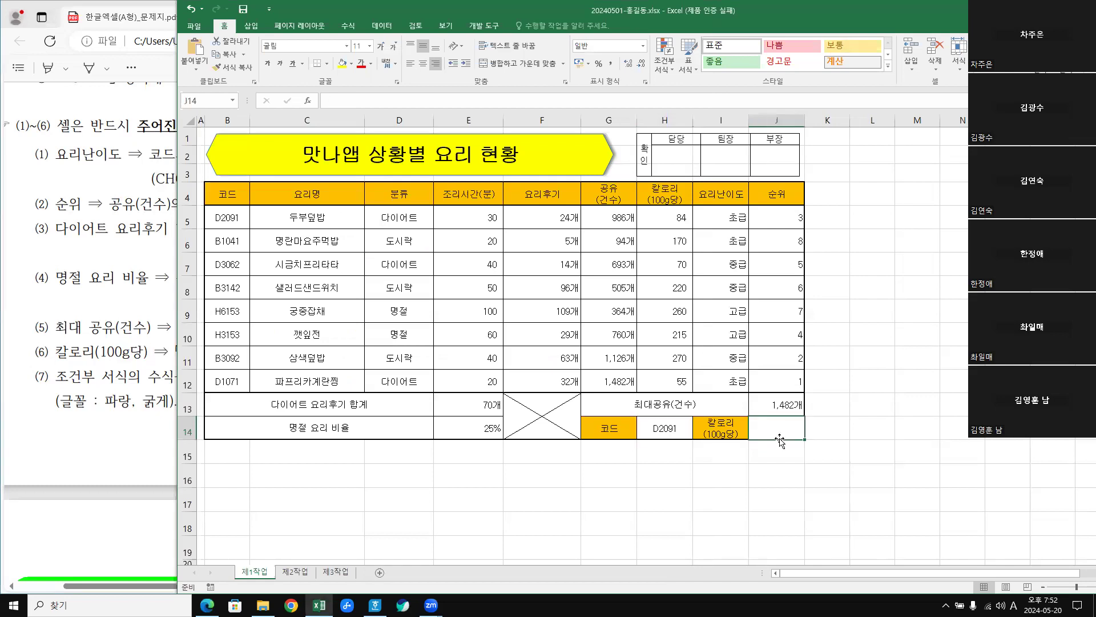
{"action": "left_click", "coordinate": [226, 242]}
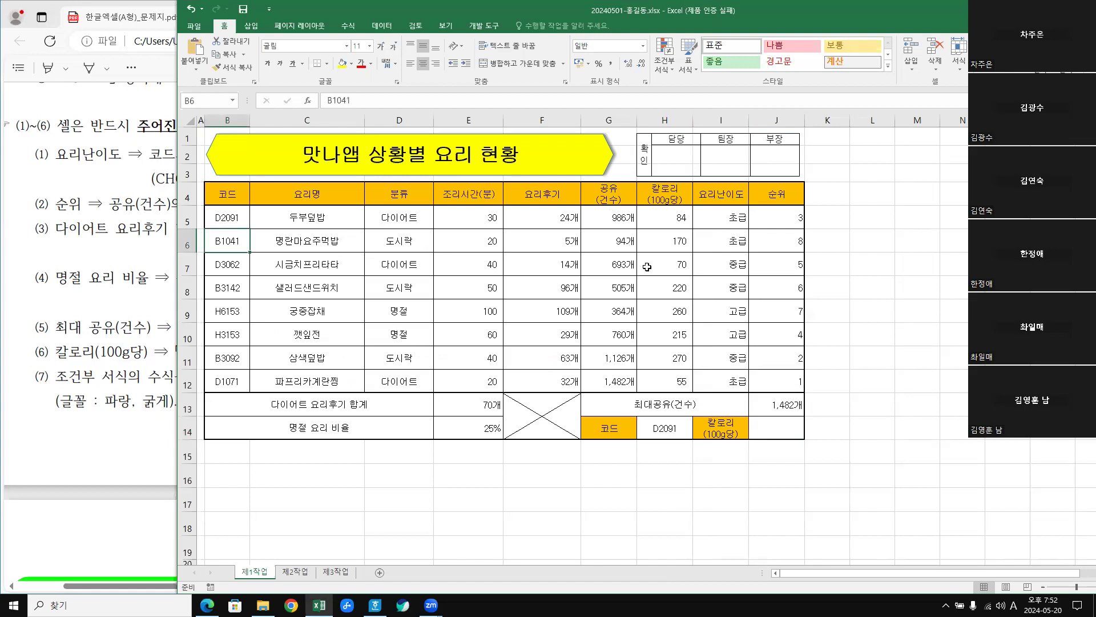
{"action": "left_click", "coordinate": [777, 437]}
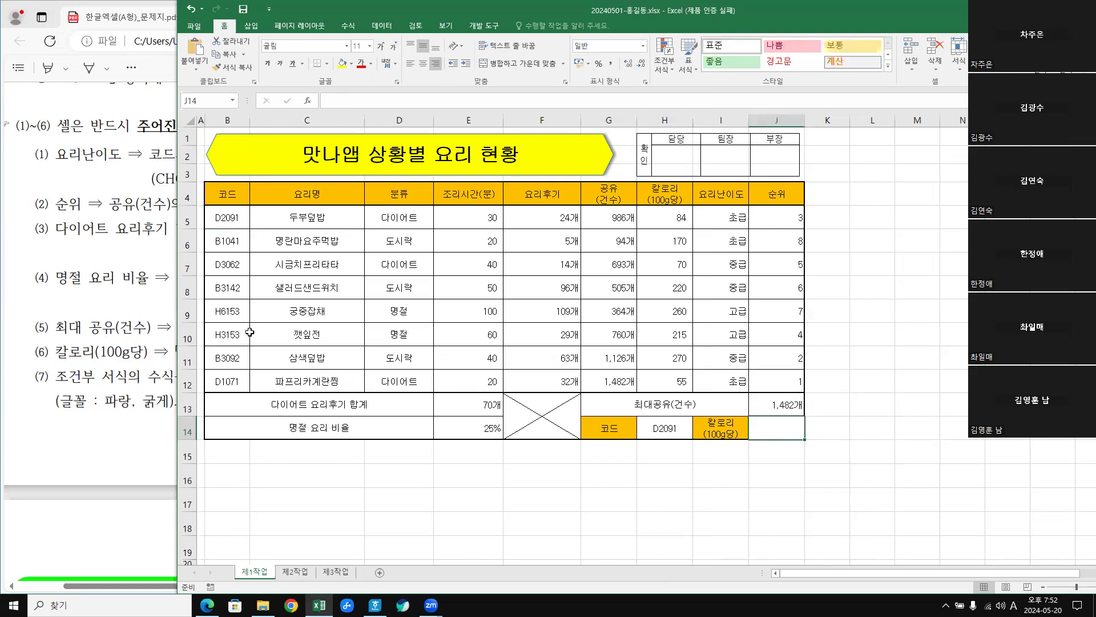
{"action": "left_click", "coordinate": [226, 311]}
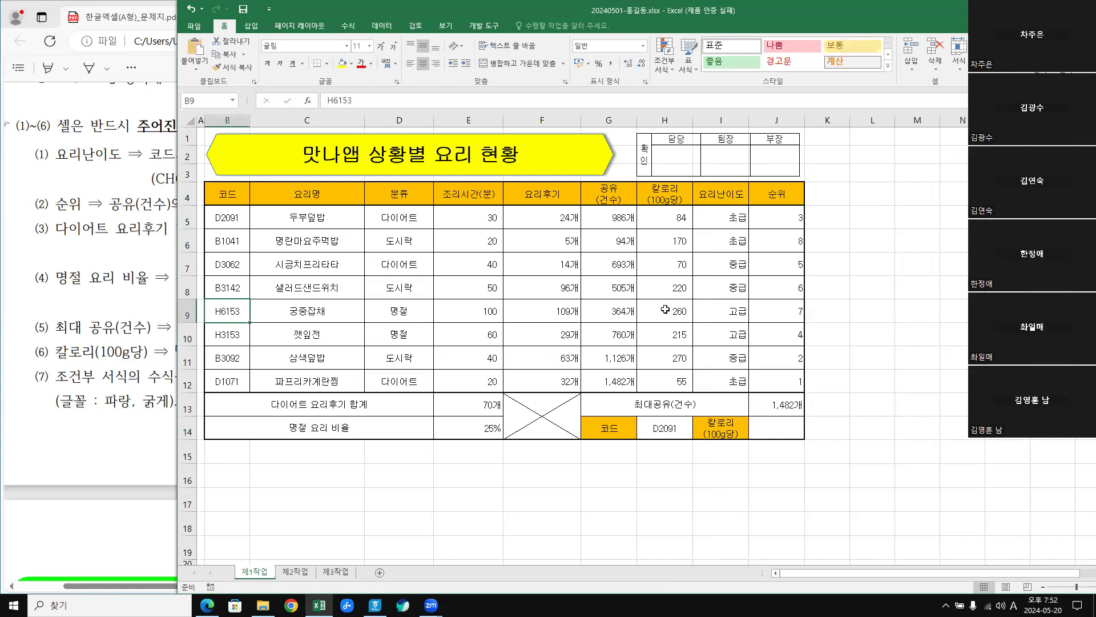
{"action": "left_click", "coordinate": [765, 422]}
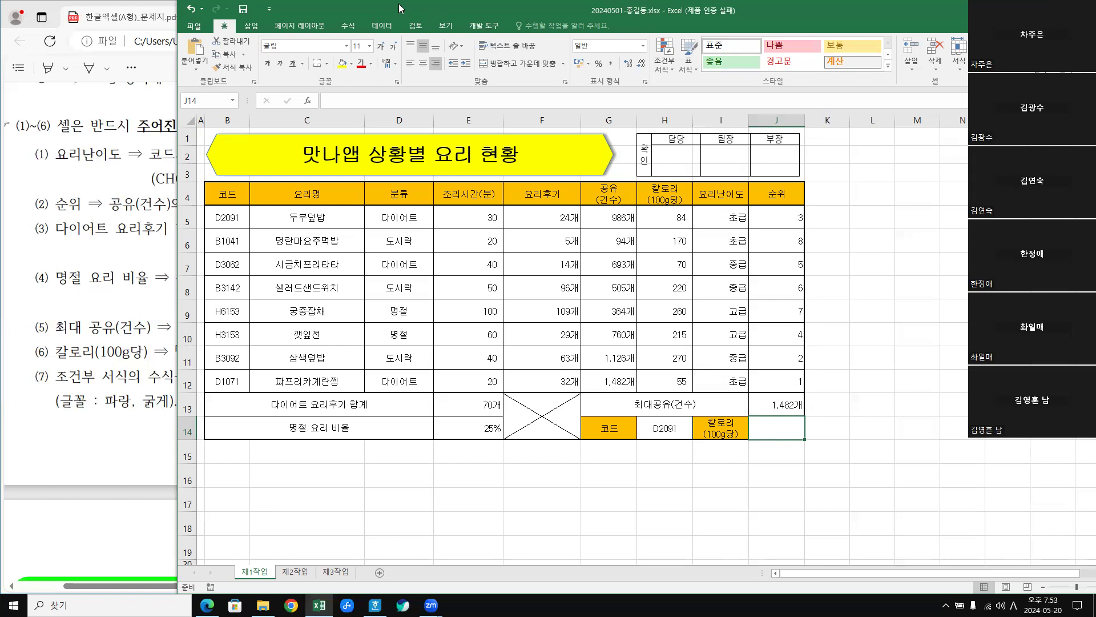
Capture the full screen showing the PDF and workbook, and paste the image below the existing screenshot in the Hangul document.
{"action": "left_click_drag", "start_coordinate": [398, 8], "coordinate": [699, 21]}
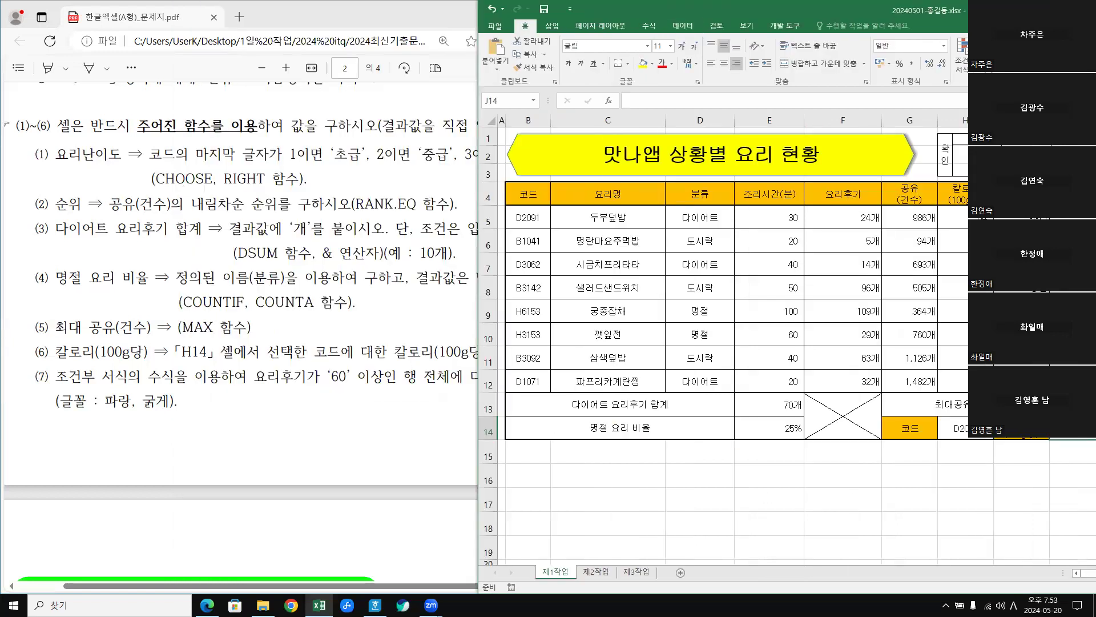
{"action": "left_click_drag", "start_coordinate": [646, 12], "coordinate": [656, 527]}
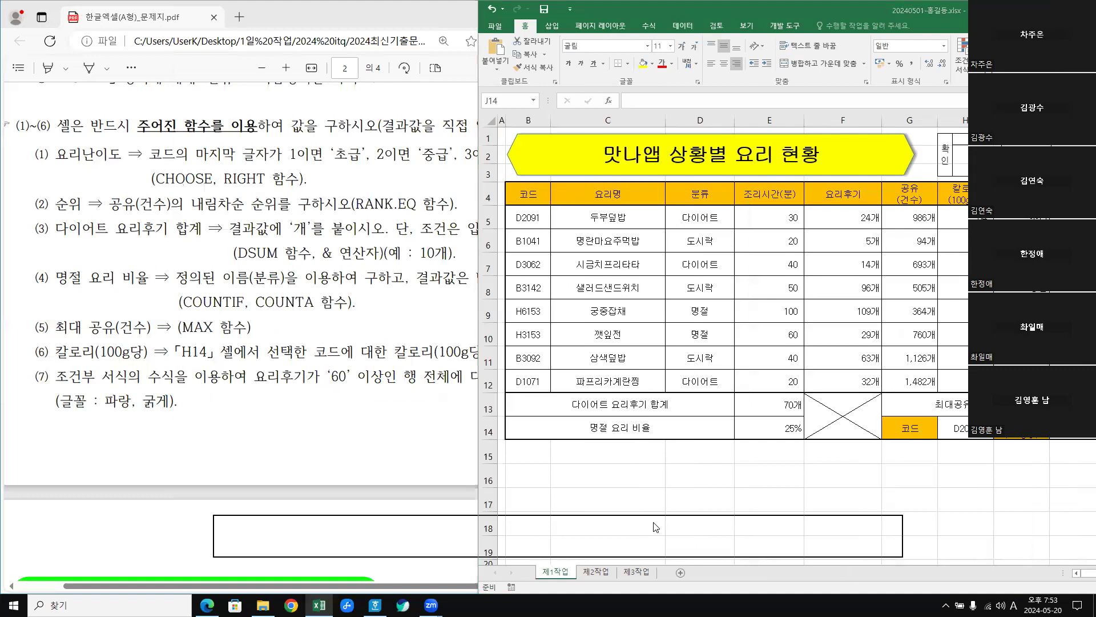
{"action": "left_click_drag", "start_coordinate": [653, 522], "coordinate": [653, 522]}
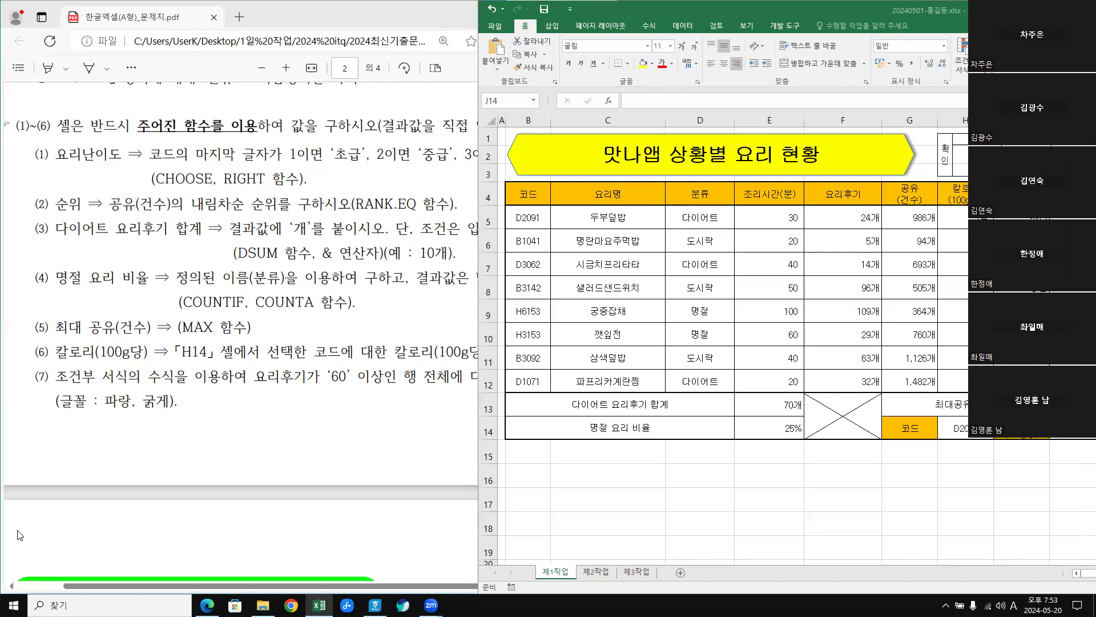
{"action": "key", "text": "super+shift+s"}
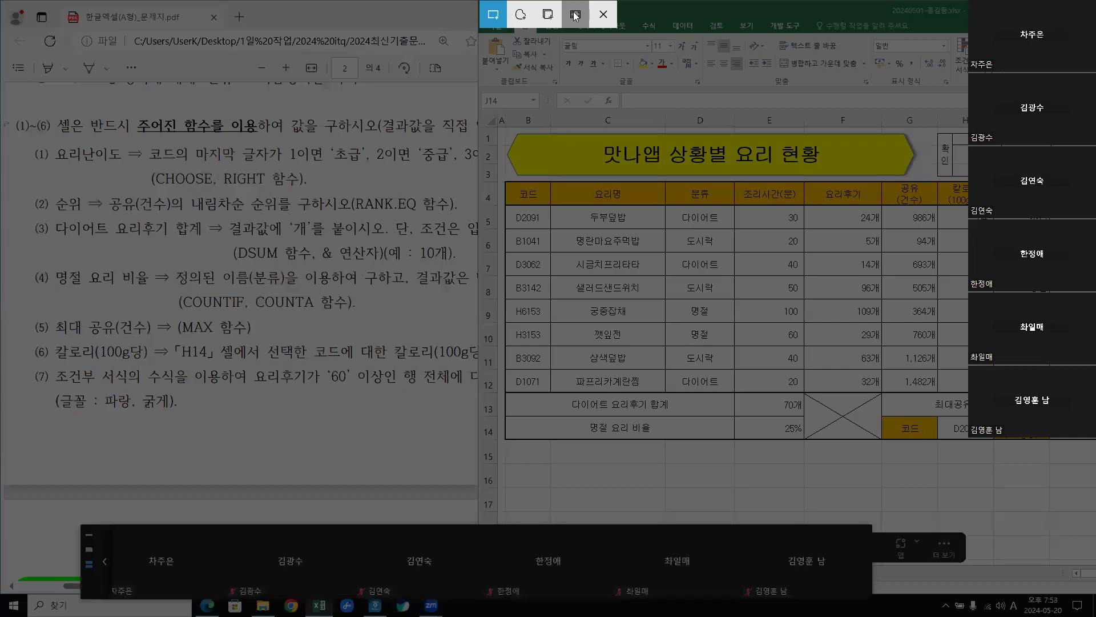
{"action": "left_click", "coordinate": [570, 16]}
{"action": "left_click", "coordinate": [375, 605]}
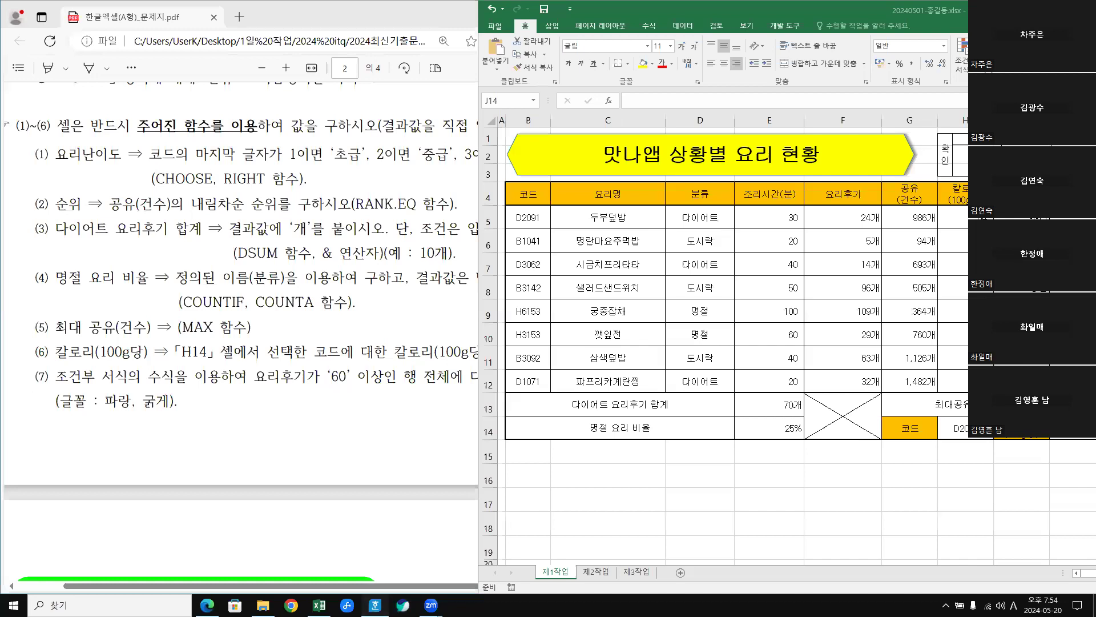
{"action": "scroll", "coordinate": [645, 451], "scroll_direction": "down", "scroll_amount": 2}
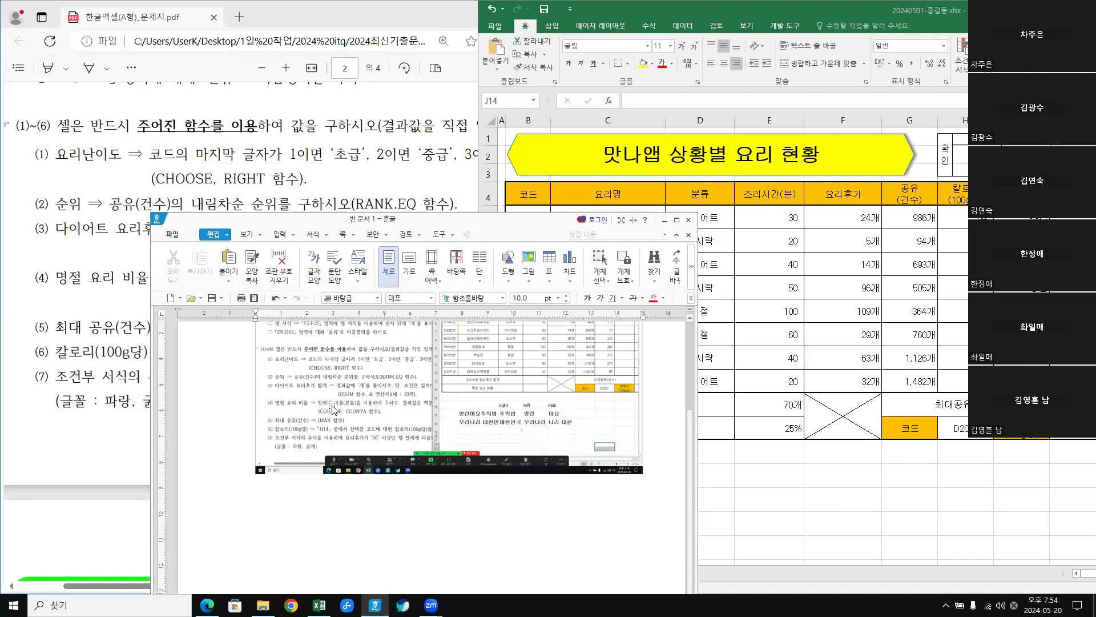
{"action": "key", "text": "Return"}
{"action": "scroll", "coordinate": [226, 412], "scroll_direction": "down", "scroll_amount": 5}
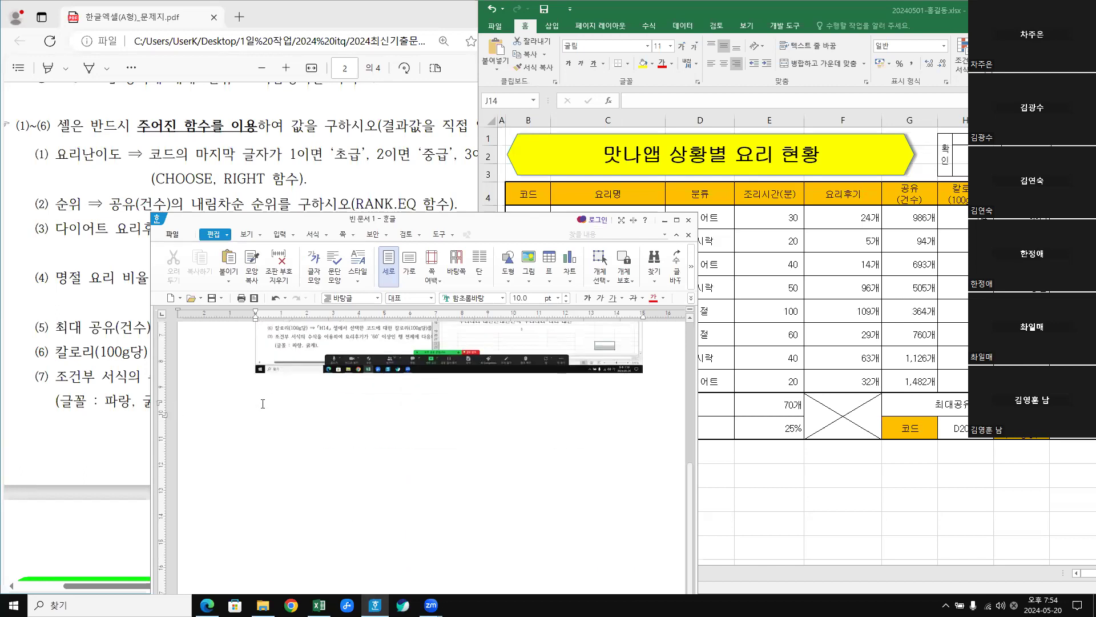
{"action": "key", "text": "ctrl+v"}
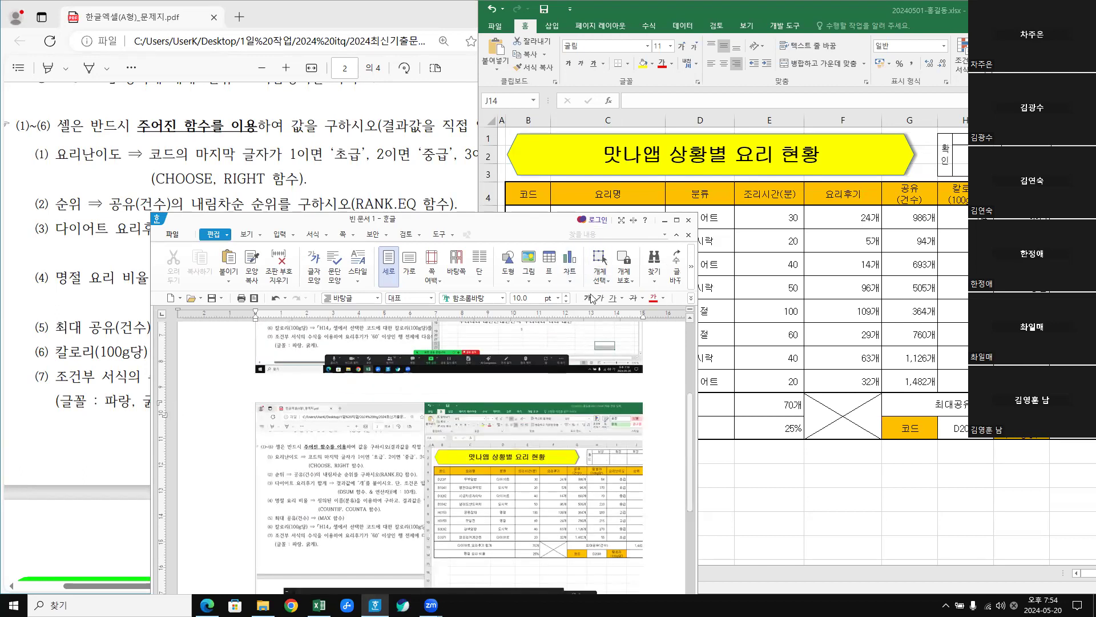
{"action": "left_click", "coordinate": [665, 220]}
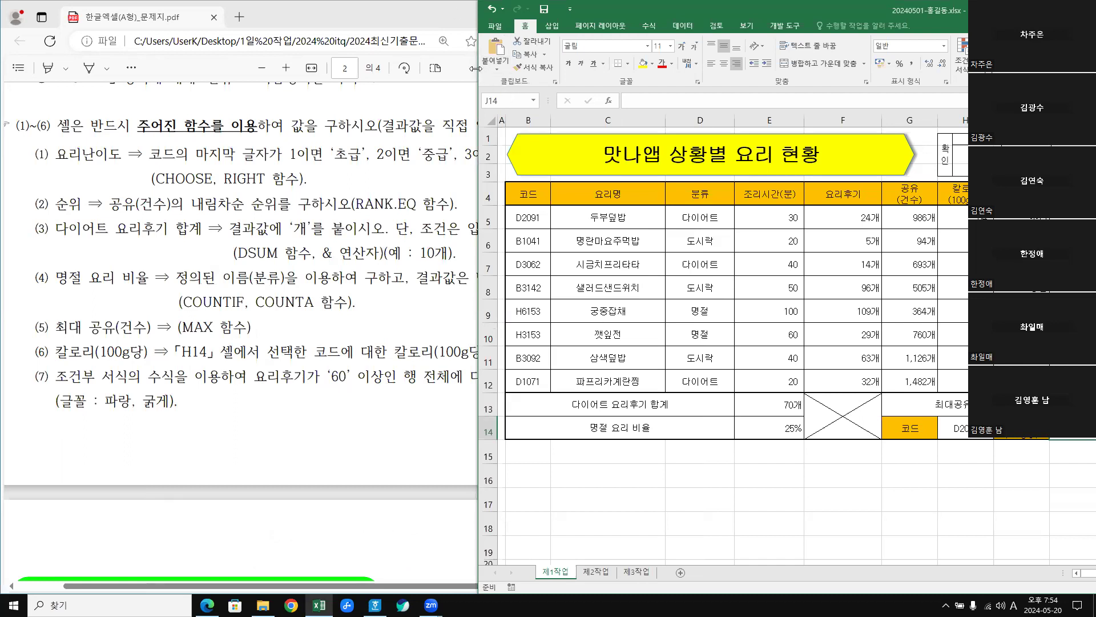
{"action": "left_click_drag", "start_coordinate": [475, 68], "coordinate": [346, 68]}
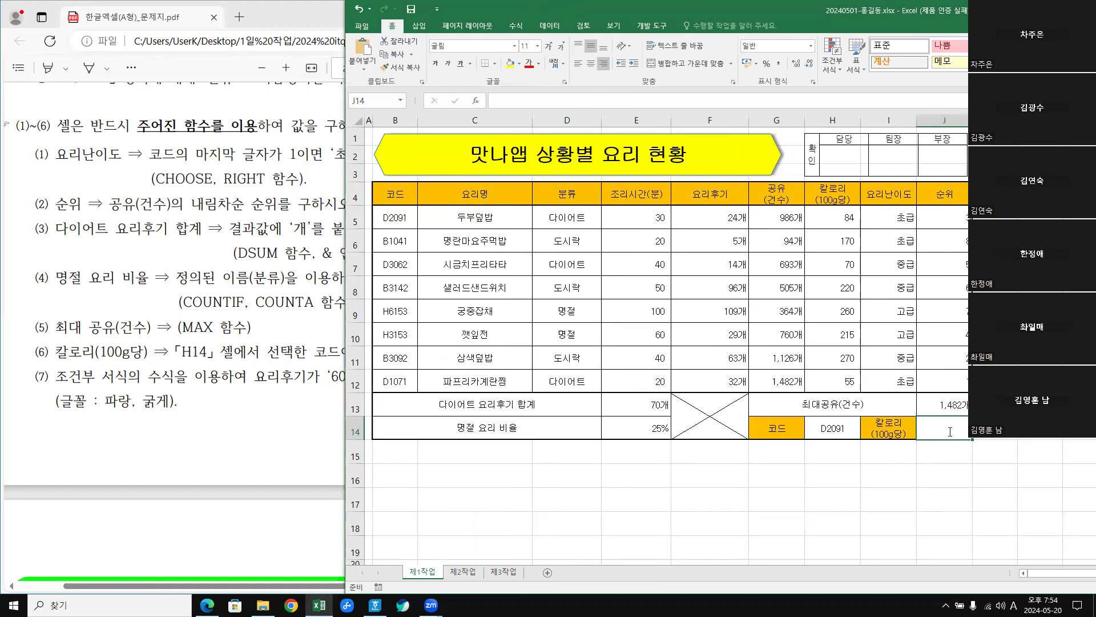
{"action": "type", "text": "=vl"}
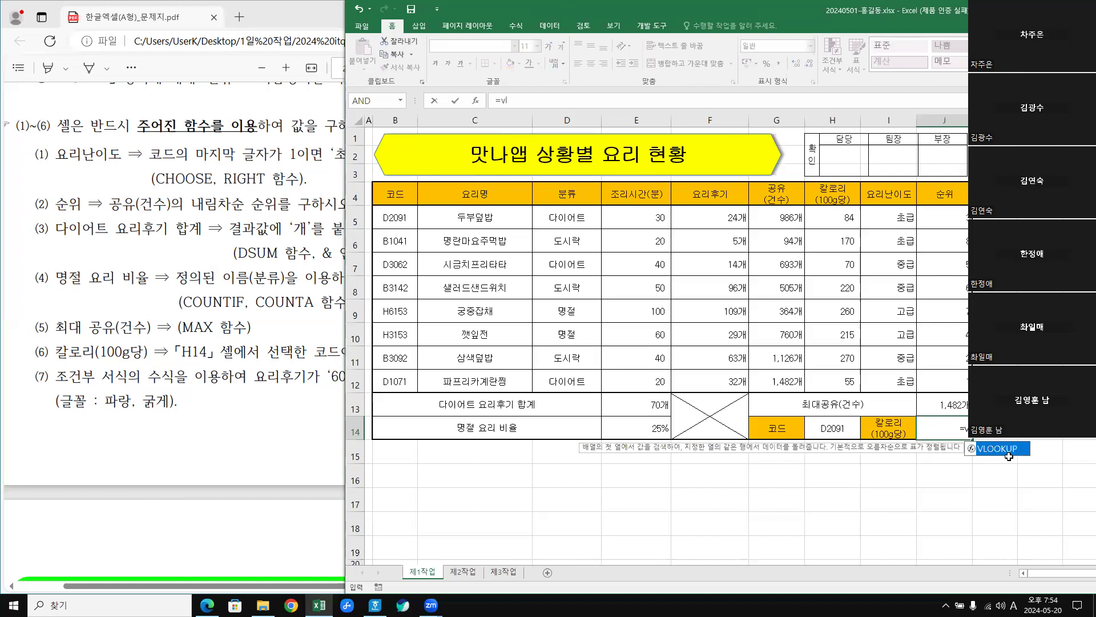
{"action": "left_click", "coordinate": [1009, 457]}
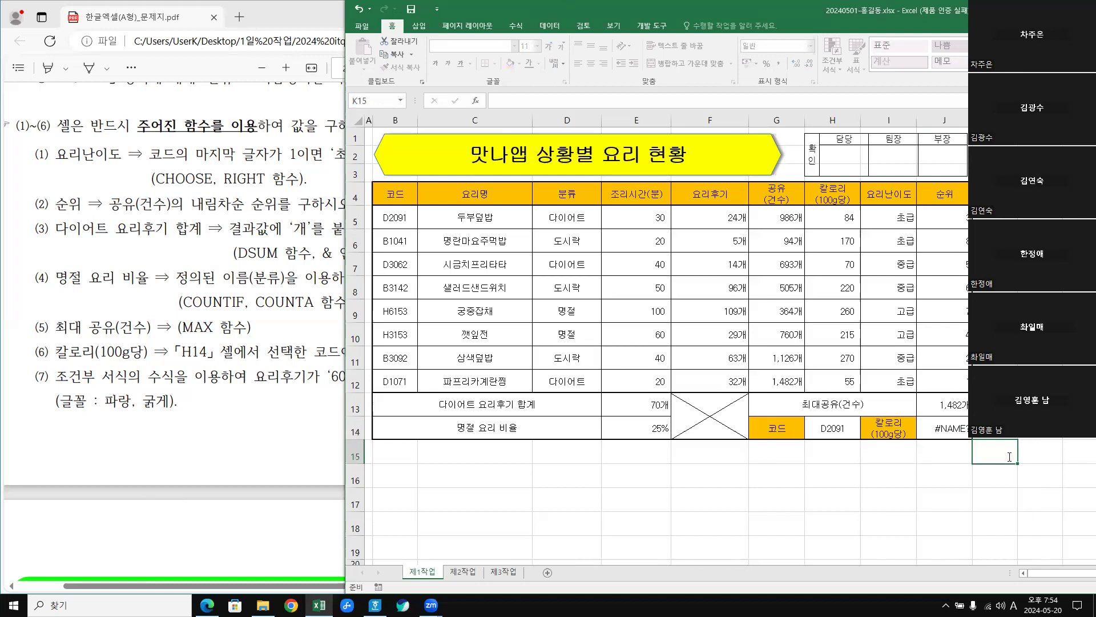
{"action": "left_click", "coordinate": [951, 425]}
{"action": "key", "text": "Delete"}
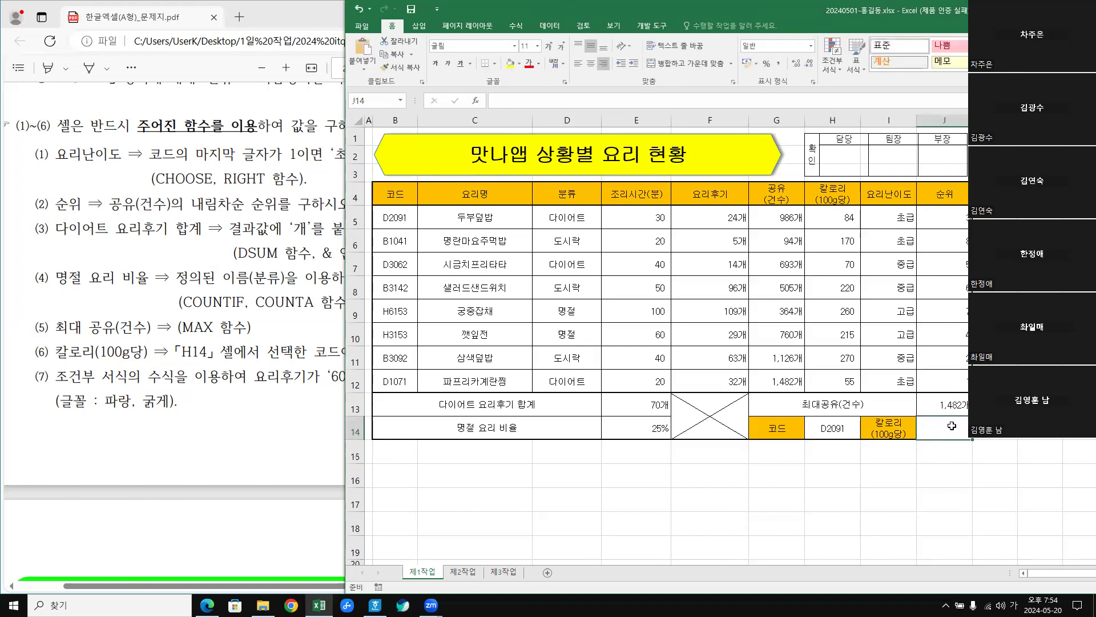
Start a VLOOKUP formula in J14 through its function arguments, with code cell H14 as the lookup value.
{"action": "type", "text": "="}
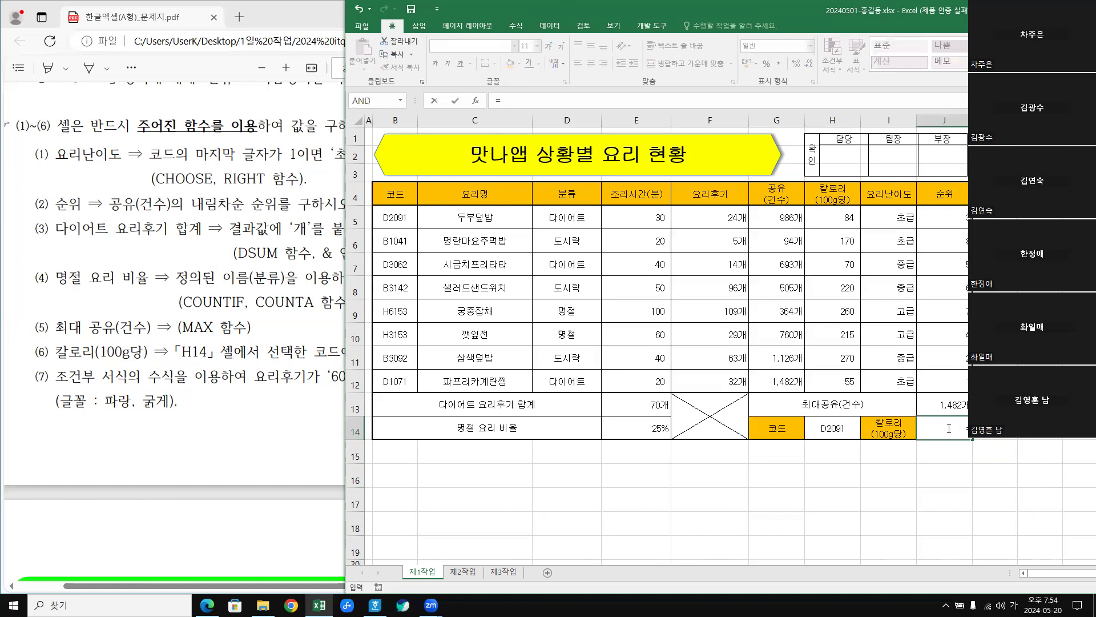
{"action": "type", "text": "ㅍvl"}
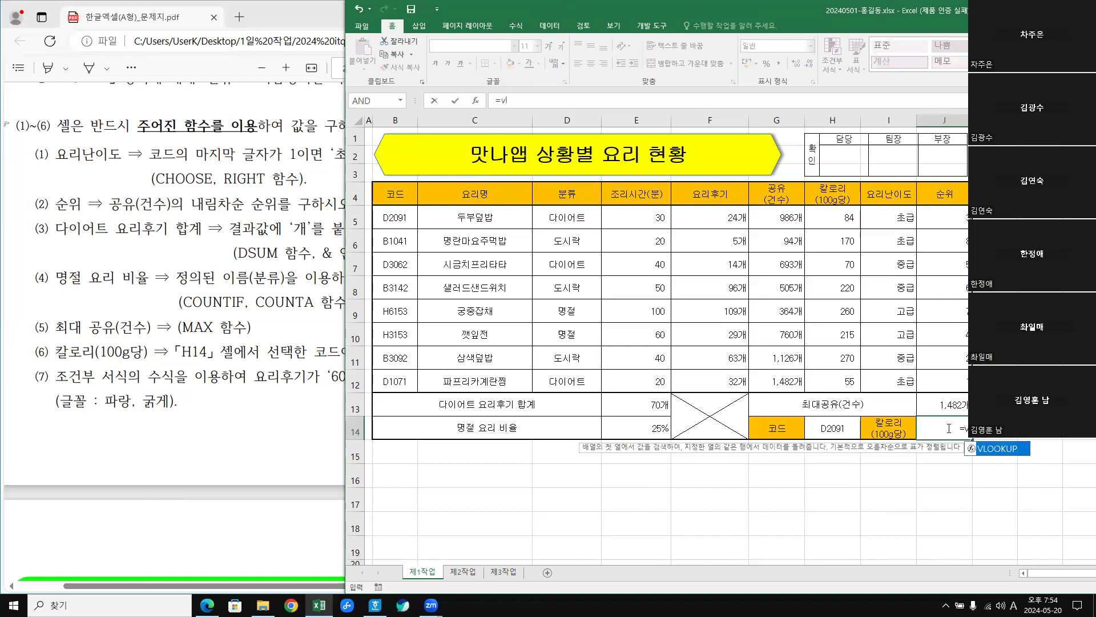
{"action": "double_click", "coordinate": [1002, 447]}
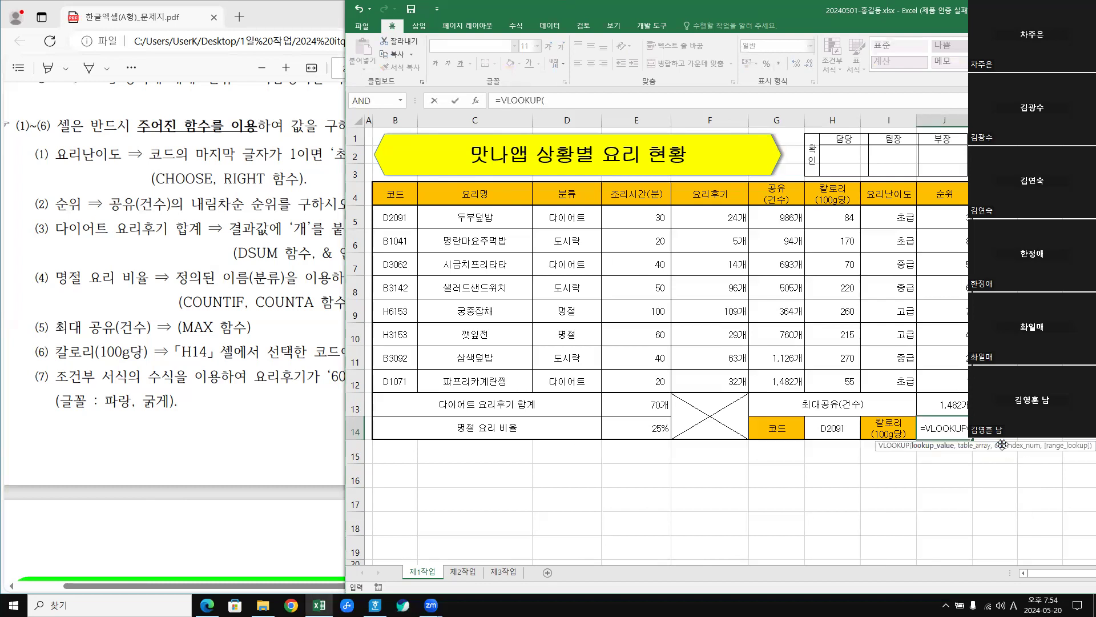
{"action": "left_click", "coordinate": [482, 102]}
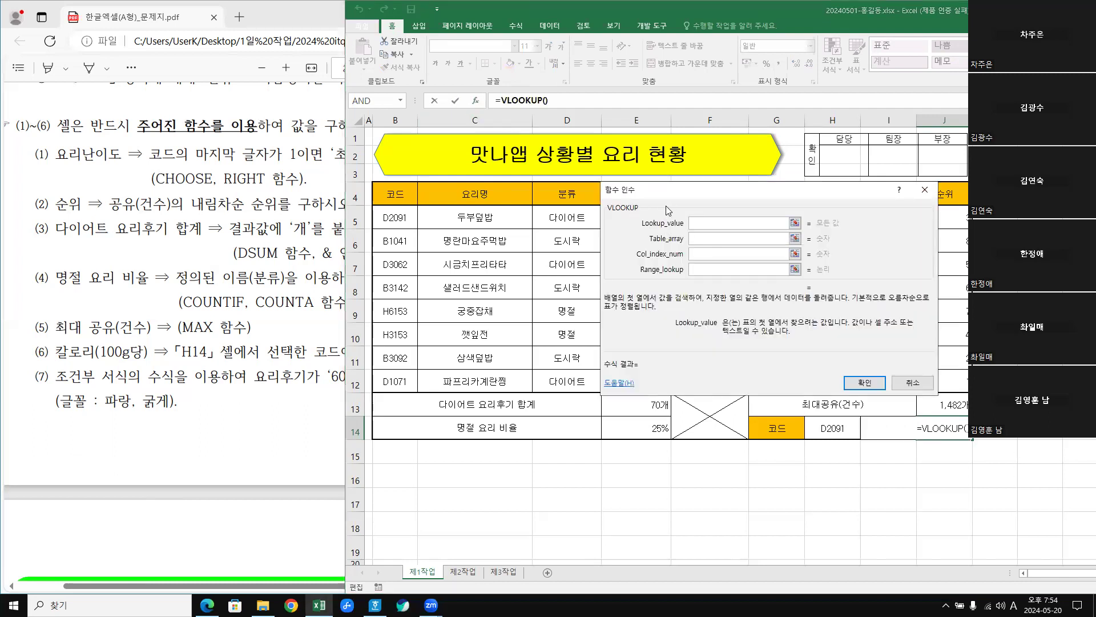
{"action": "left_click_drag", "start_coordinate": [672, 198], "coordinate": [723, 54]}
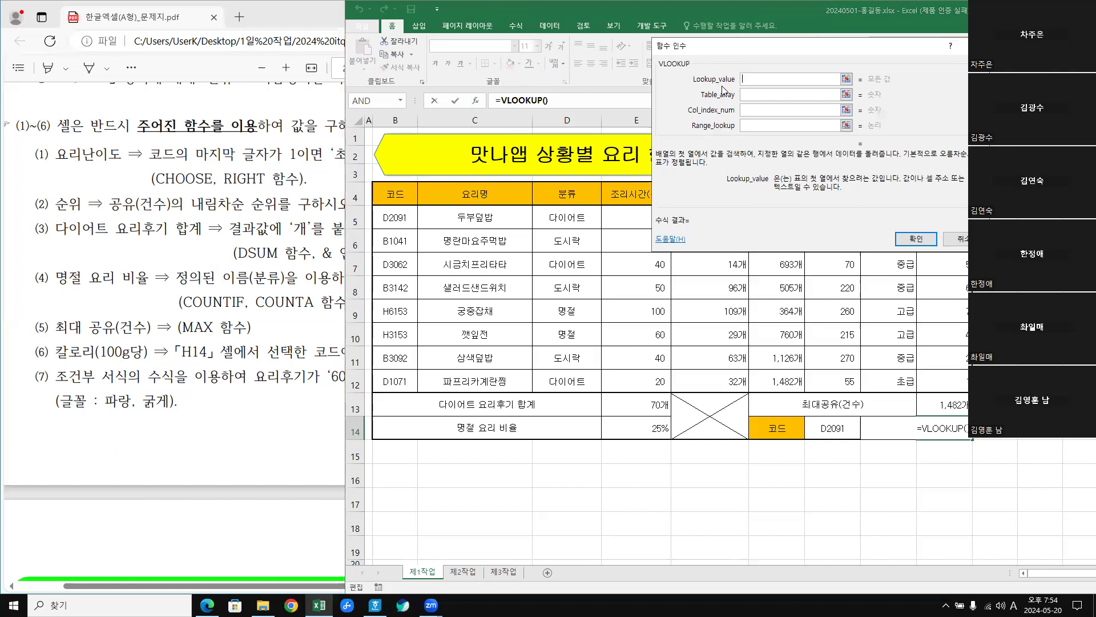
{"action": "left_click", "coordinate": [793, 79]}
{"action": "left_click", "coordinate": [841, 428]}
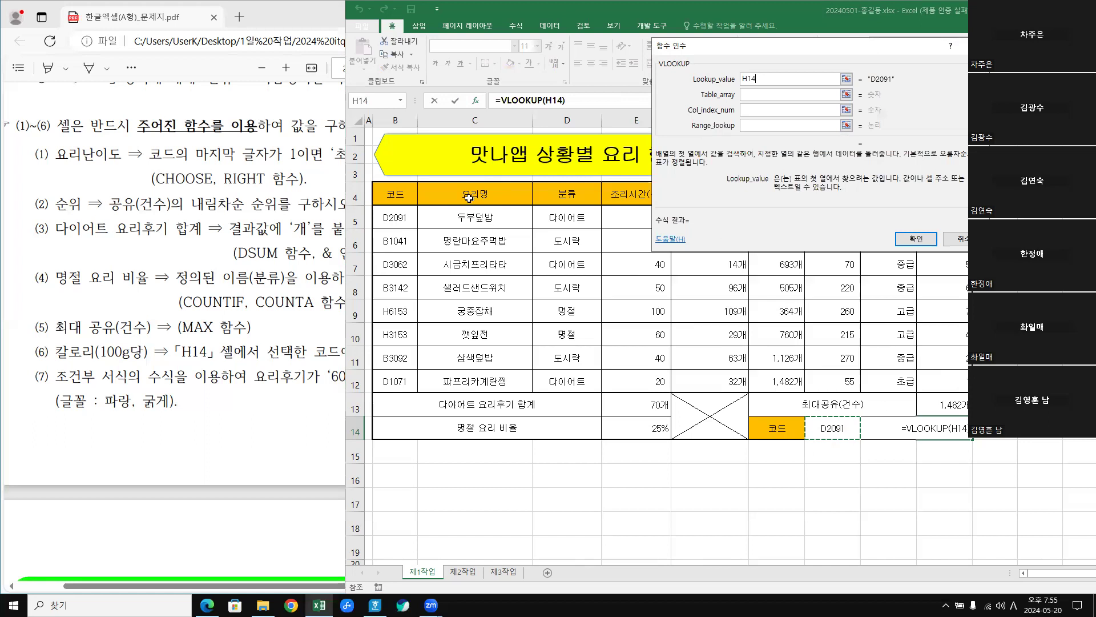
{"action": "left_click", "coordinate": [394, 215]}
{"action": "left_click_drag", "start_coordinate": [394, 215], "coordinate": [837, 379]}
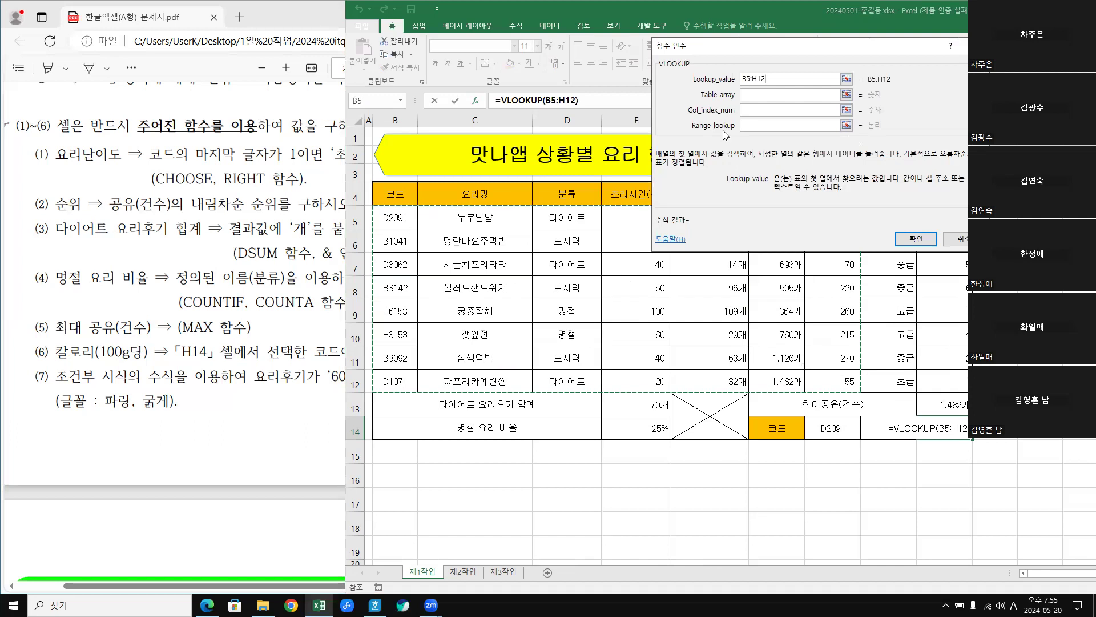
{"action": "left_click_drag", "start_coordinate": [766, 79], "coordinate": [647, 83]}
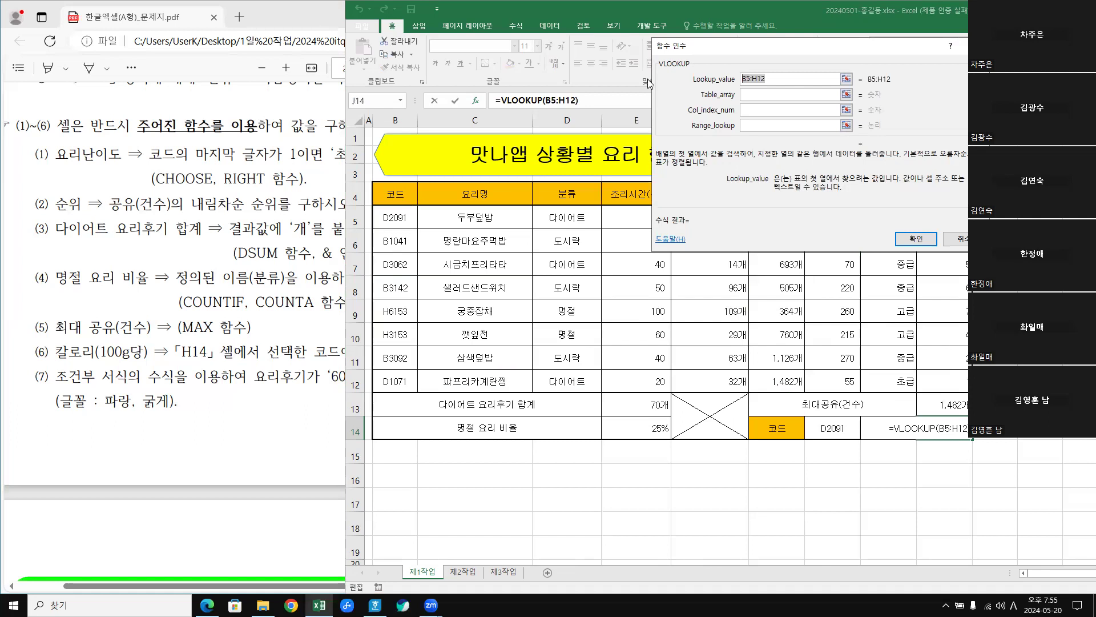
{"action": "key", "text": "BackSpace"}
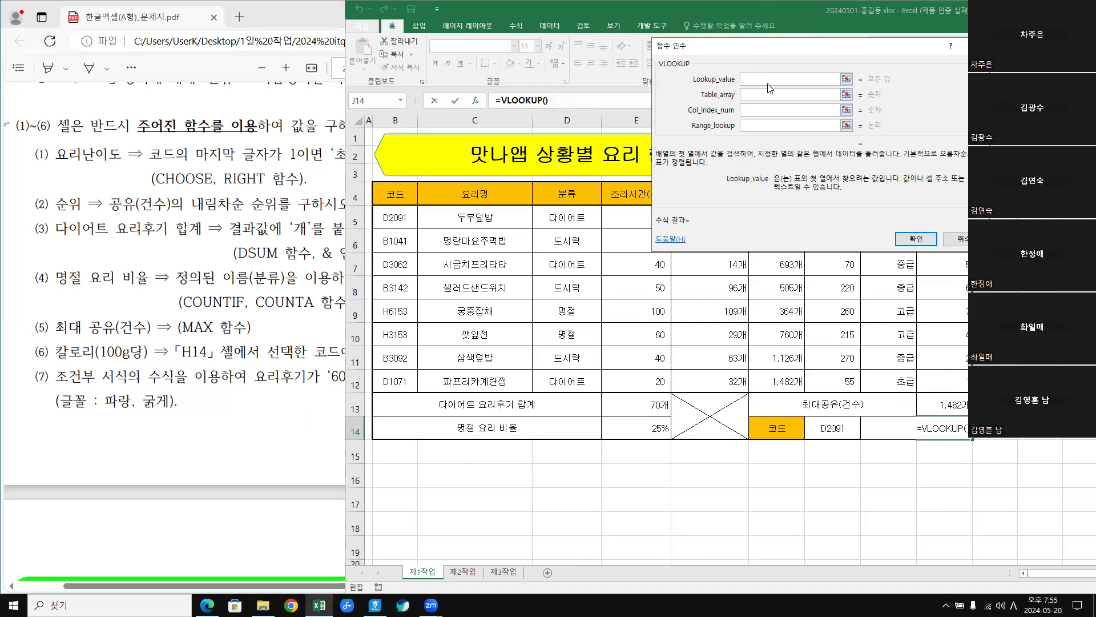
Set the VLOOKUP lookup value to H14 and the table array to B5:H12.
{"action": "left_click", "coordinate": [834, 430]}
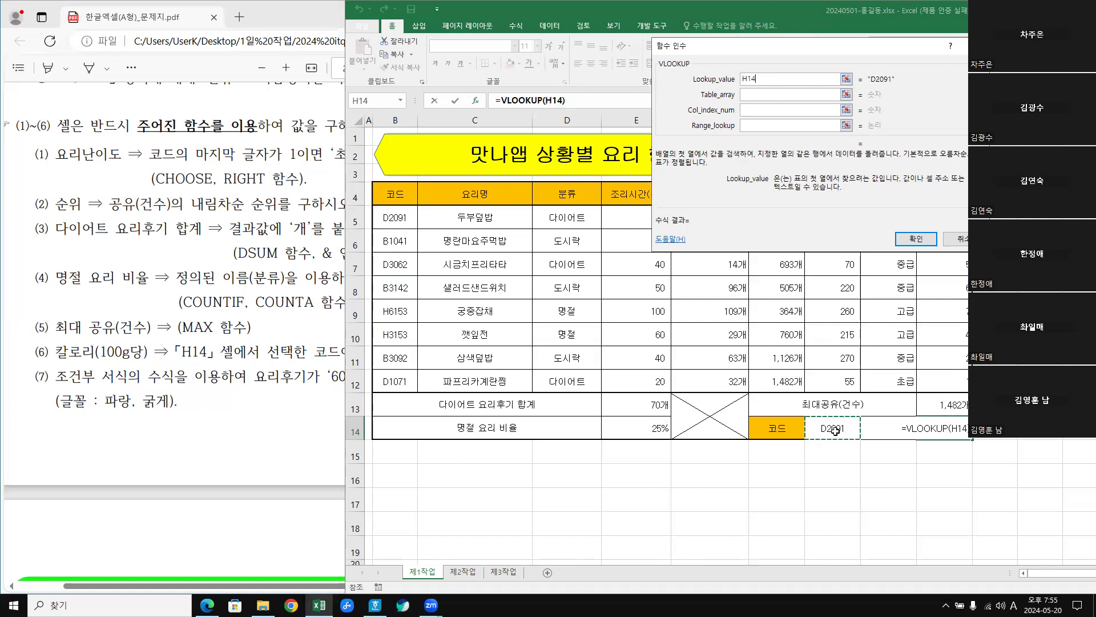
{"action": "left_click", "coordinate": [757, 95]}
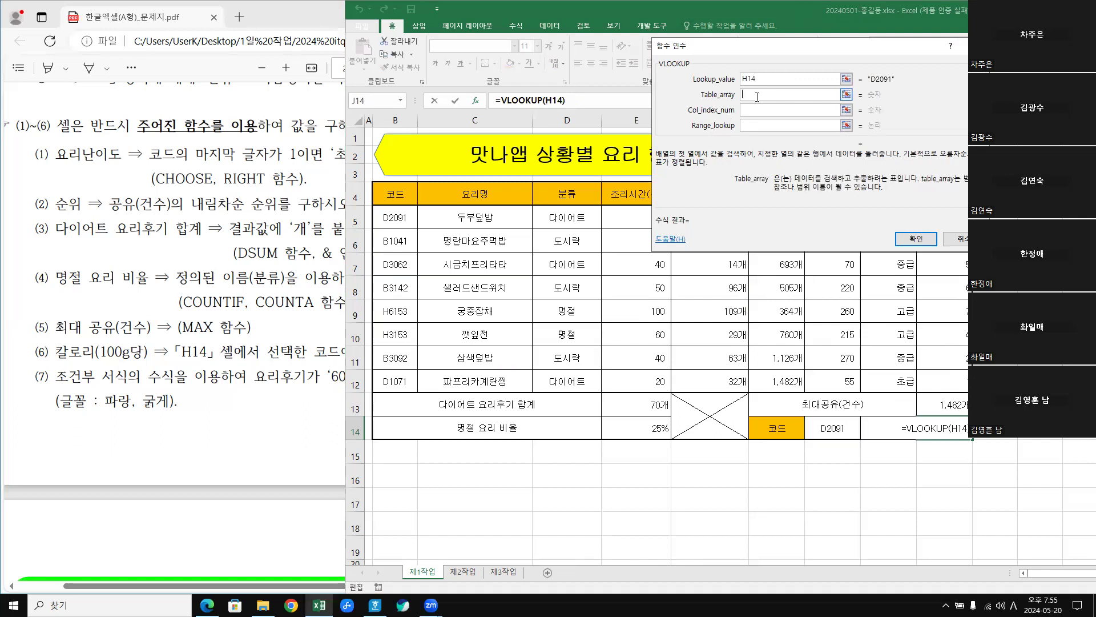
{"action": "left_click", "coordinate": [393, 219]}
{"action": "left_click_drag", "start_coordinate": [392, 219], "coordinate": [821, 383]}
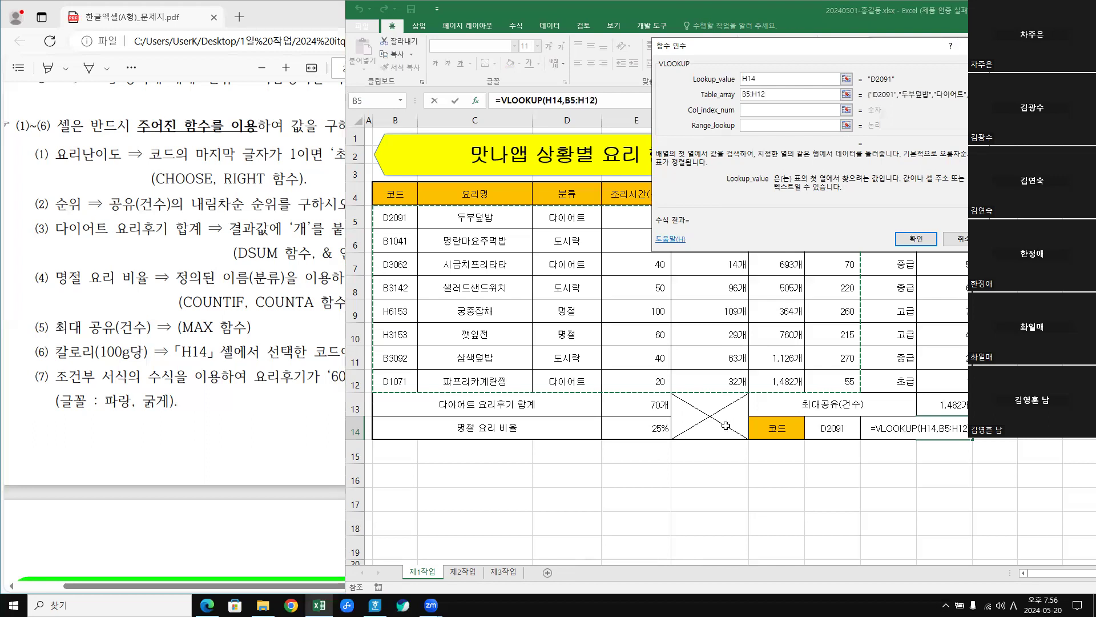
{"action": "left_click", "coordinate": [207, 408]}
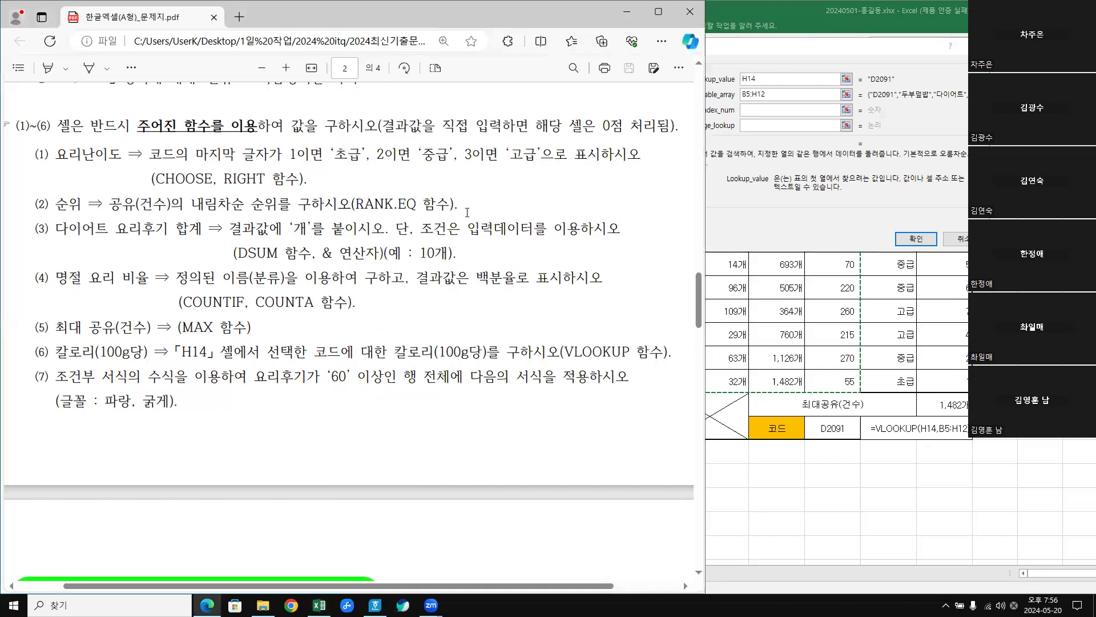
{"action": "scroll", "coordinate": [467, 212], "scroll_direction": "up", "scroll_amount": 5}
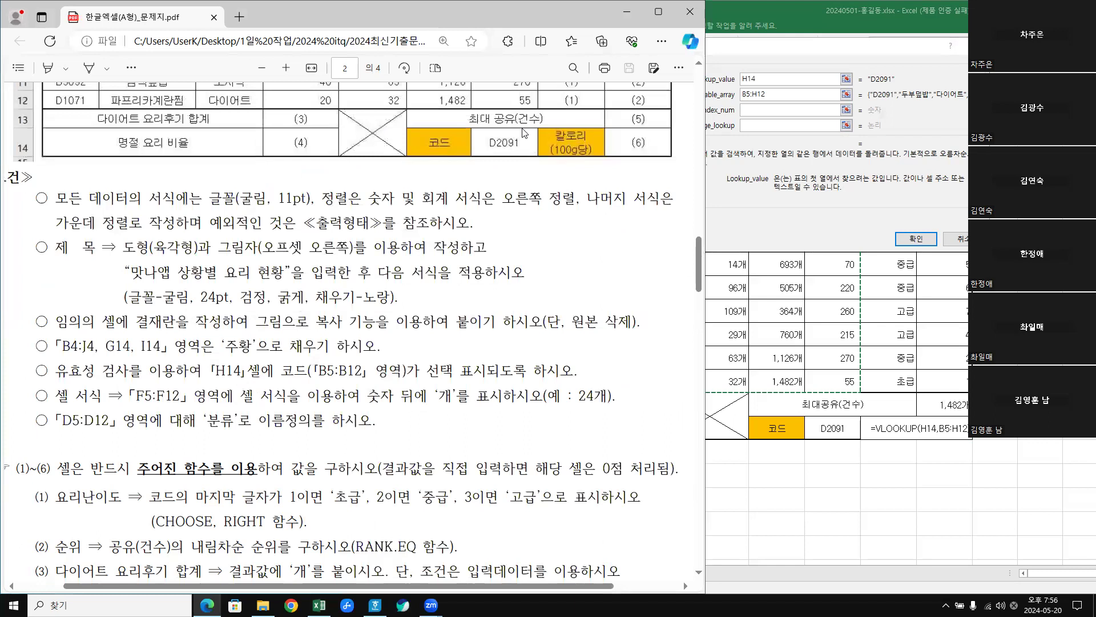
{"action": "left_click", "coordinate": [762, 114]}
{"action": "left_click", "coordinate": [762, 110]}
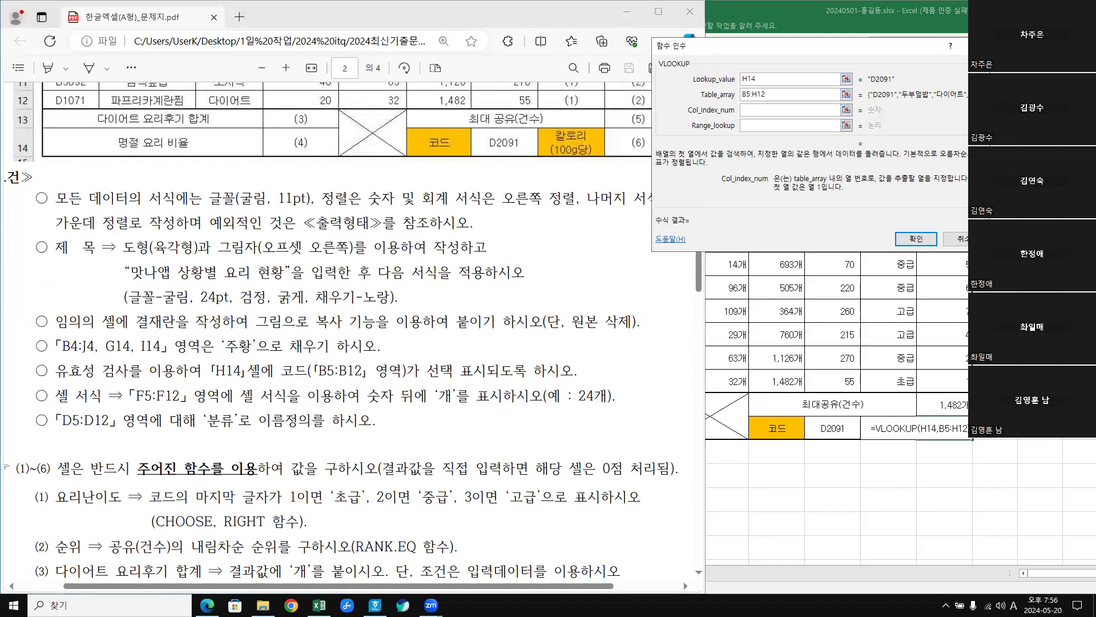
{"action": "left_click", "coordinate": [770, 484]}
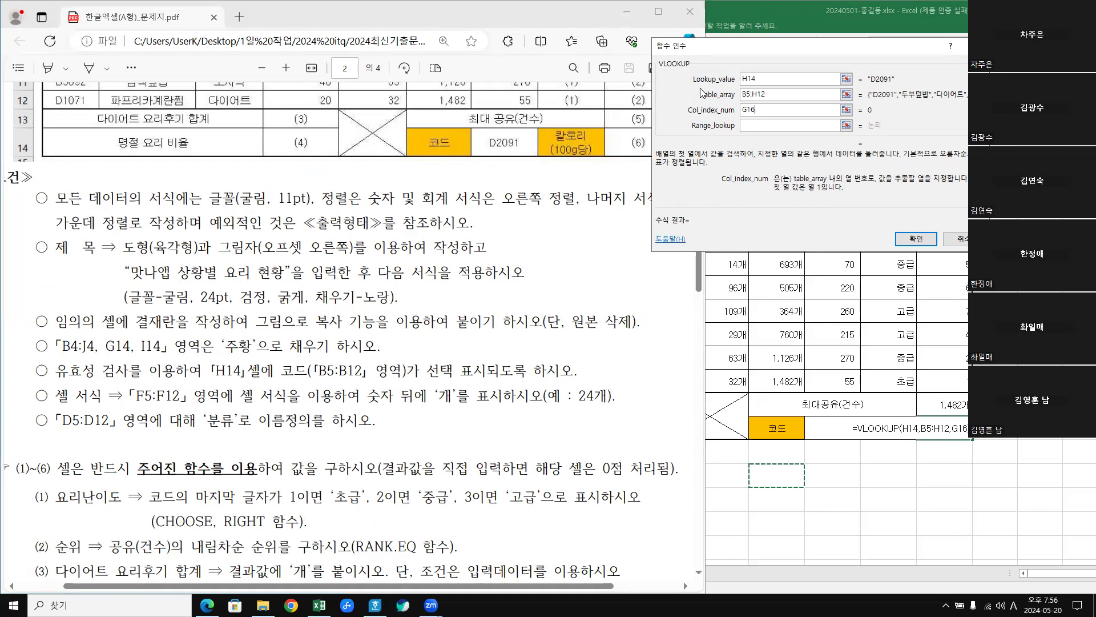
{"action": "left_click", "coordinate": [766, 124]}
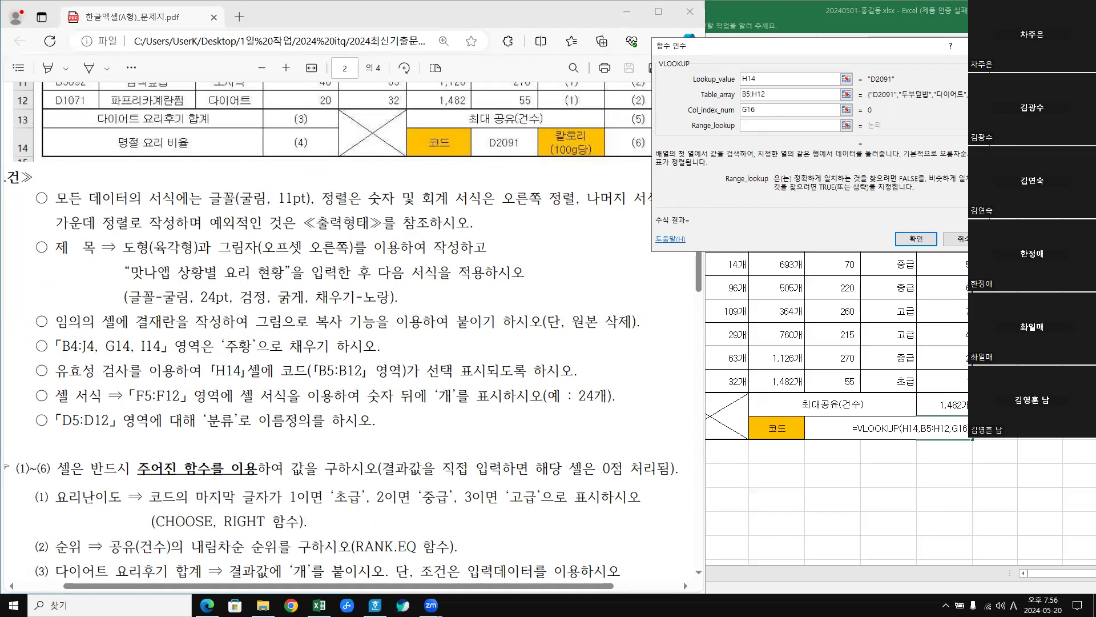
Set the VLOOKUP column index to 7 and the range lookup to 0 for an exact match.
{"action": "left_click", "coordinate": [319, 606]}
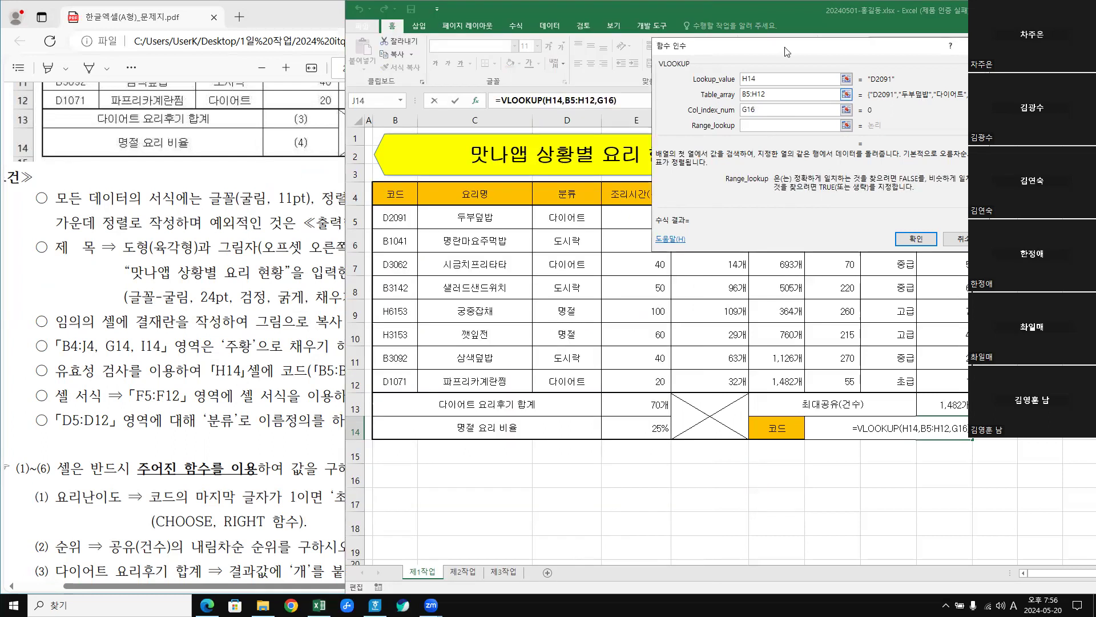
{"action": "left_click_drag", "start_coordinate": [791, 52], "coordinate": [511, 342]}
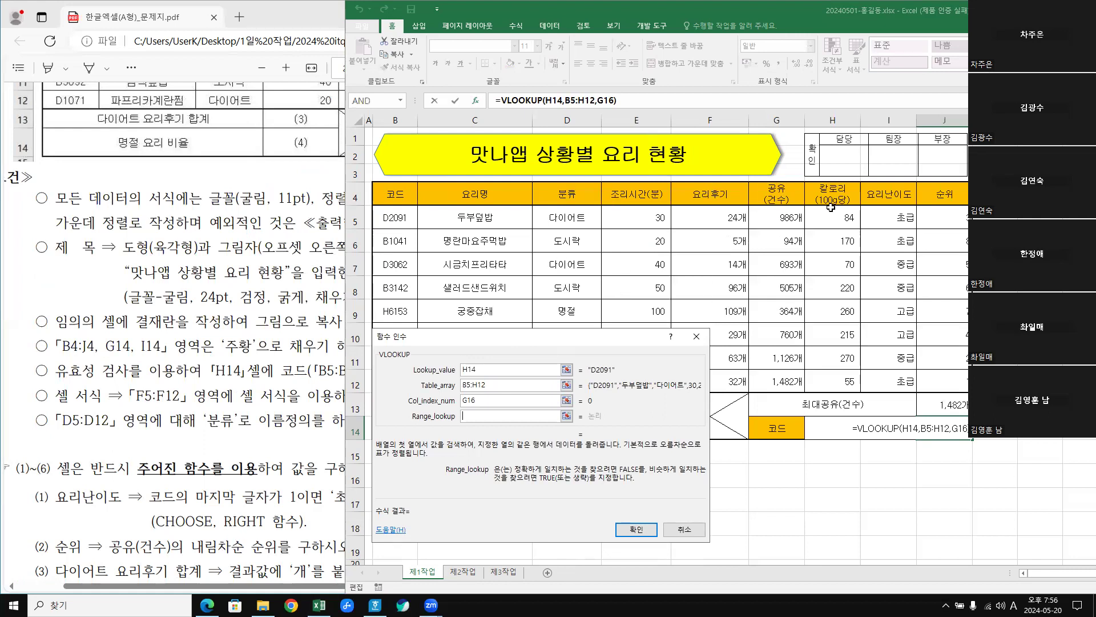
{"action": "left_click", "coordinate": [479, 417]}
{"action": "left_click", "coordinate": [485, 401]}
{"action": "left_click_drag", "start_coordinate": [485, 401], "coordinate": [422, 403]}
{"action": "type", "text": "7"}
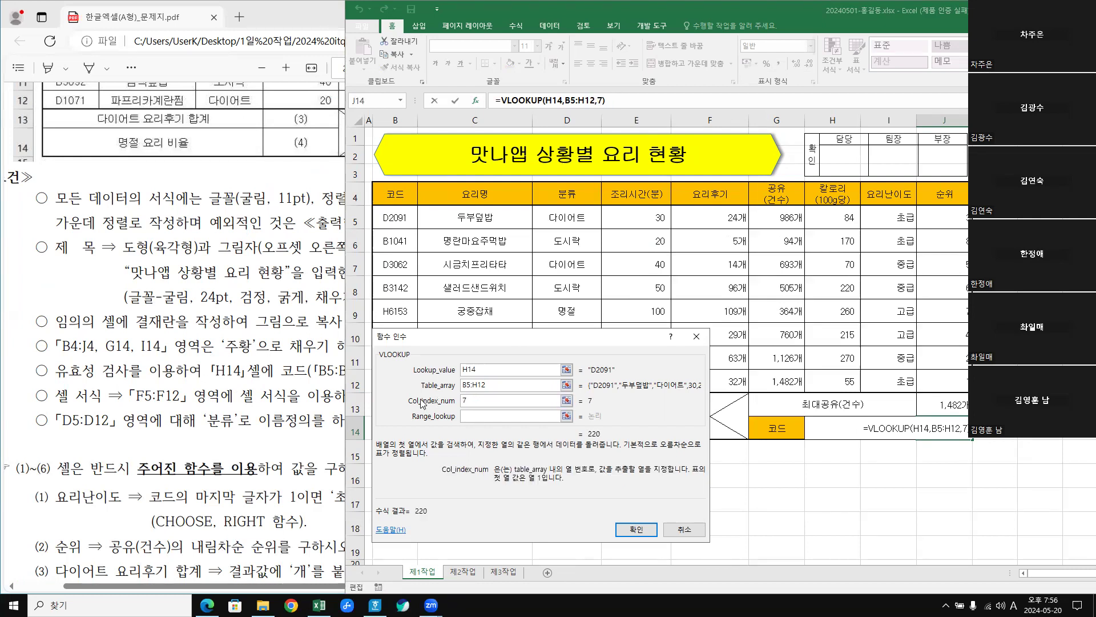
{"action": "left_click", "coordinate": [483, 415]}
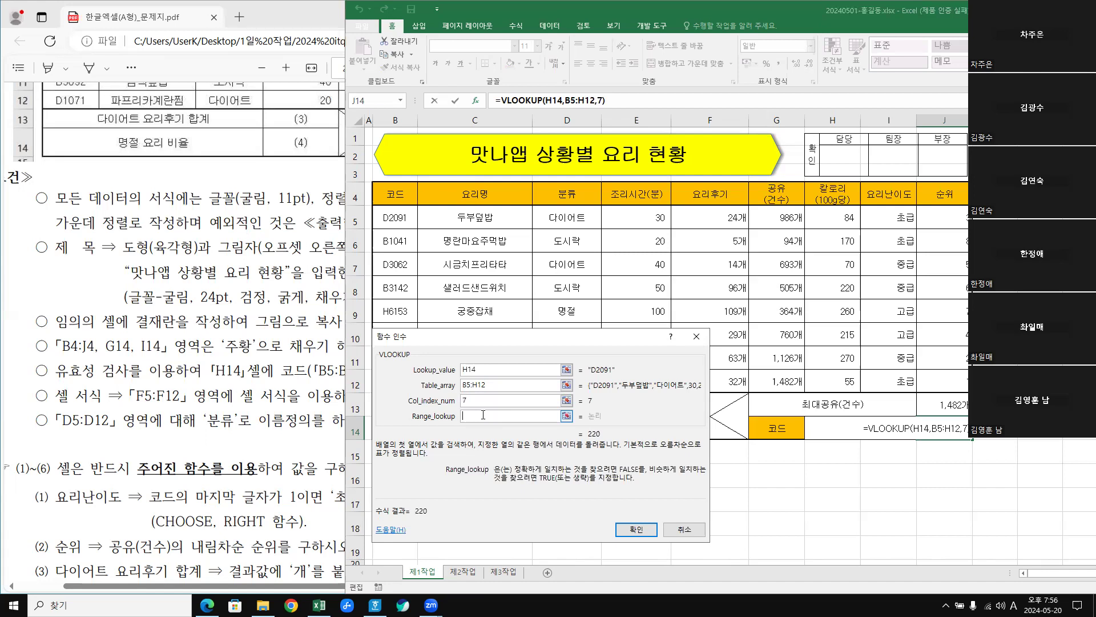
{"action": "type", "text": "0"}
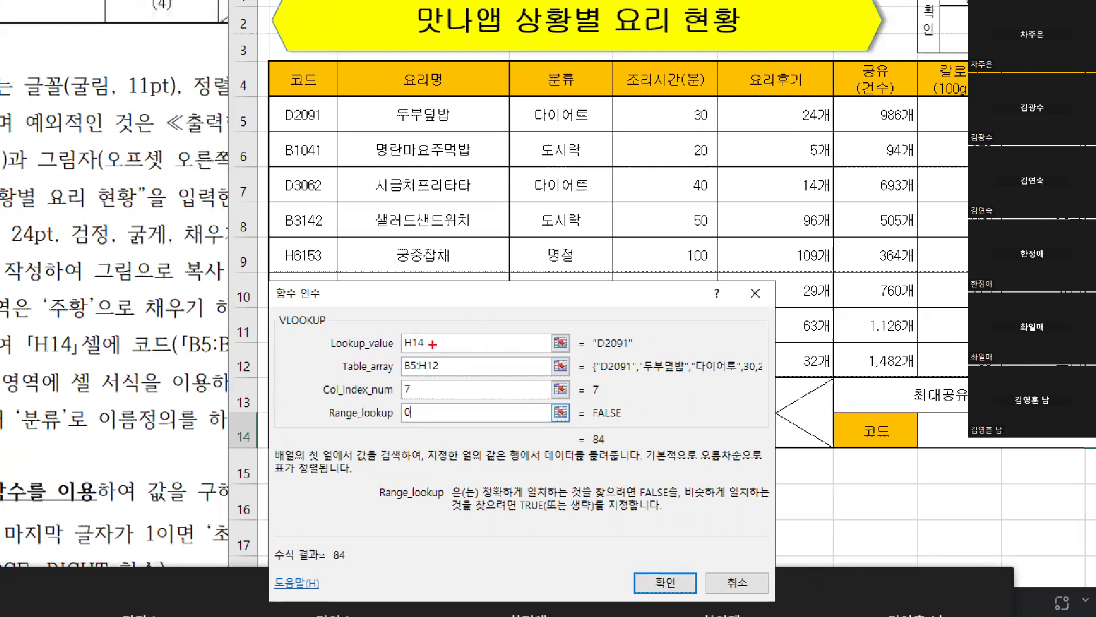
Mark up the magnified screen in red to explain lookup value H14, the table's columns, column index 7 and the formula result.
{"action": "mouse_move", "coordinate": [434, 346]}
{"action": "left_mouse_down"}
{"action": "mouse_move", "coordinate": [395, 337]}
{"action": "mouse_move", "coordinate": [432, 345]}
{"action": "left_mouse_up"}
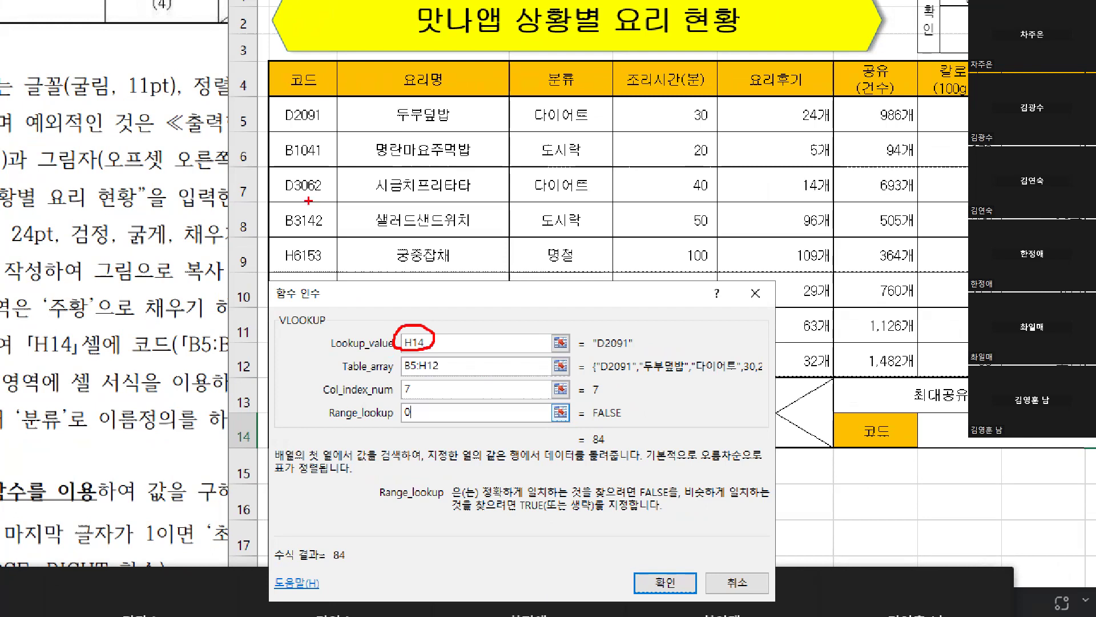
{"action": "mouse_move", "coordinate": [984, 455]}
{"action": "left_mouse_down"}
{"action": "mouse_move", "coordinate": [955, 413]}
{"action": "mouse_move", "coordinate": [977, 454]}
{"action": "mouse_move", "coordinate": [969, 461]}
{"action": "left_mouse_up"}
{"action": "mouse_move", "coordinate": [878, 442]}
{"action": "left_mouse_down"}
{"action": "mouse_move", "coordinate": [845, 441]}
{"action": "mouse_move", "coordinate": [881, 425]}
{"action": "mouse_move", "coordinate": [877, 444]}
{"action": "left_mouse_up"}
{"action": "mouse_move", "coordinate": [292, 107]}
{"action": "left_mouse_down"}
{"action": "mouse_move", "coordinate": [849, 305]}
{"action": "mouse_move", "coordinate": [969, 329]}
{"action": "left_mouse_up"}
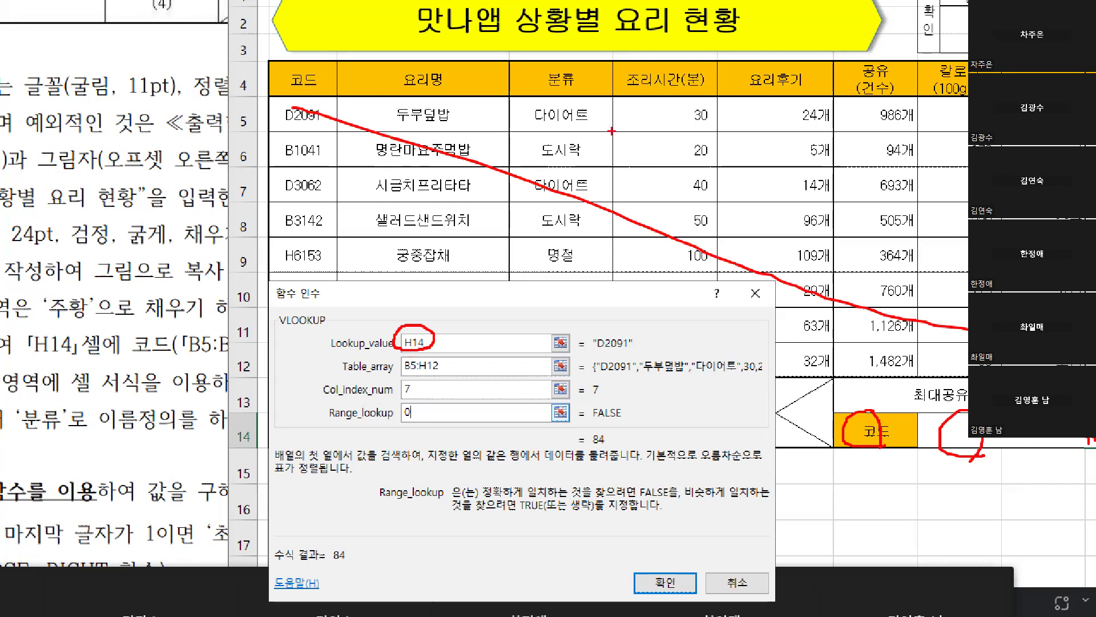
{"action": "left_click_drag", "start_coordinate": [314, 108], "coordinate": [304, 200]}
{"action": "left_click_drag", "start_coordinate": [401, 104], "coordinate": [420, 201]}
{"action": "left_click_drag", "start_coordinate": [560, 101], "coordinate": [557, 220]}
{"action": "left_click_drag", "start_coordinate": [669, 113], "coordinate": [698, 218]}
{"action": "left_click_drag", "start_coordinate": [786, 110], "coordinate": [786, 240]}
{"action": "left_click_drag", "start_coordinate": [869, 137], "coordinate": [900, 269]}
{"action": "left_click_drag", "start_coordinate": [962, 119], "coordinate": [948, 256]}
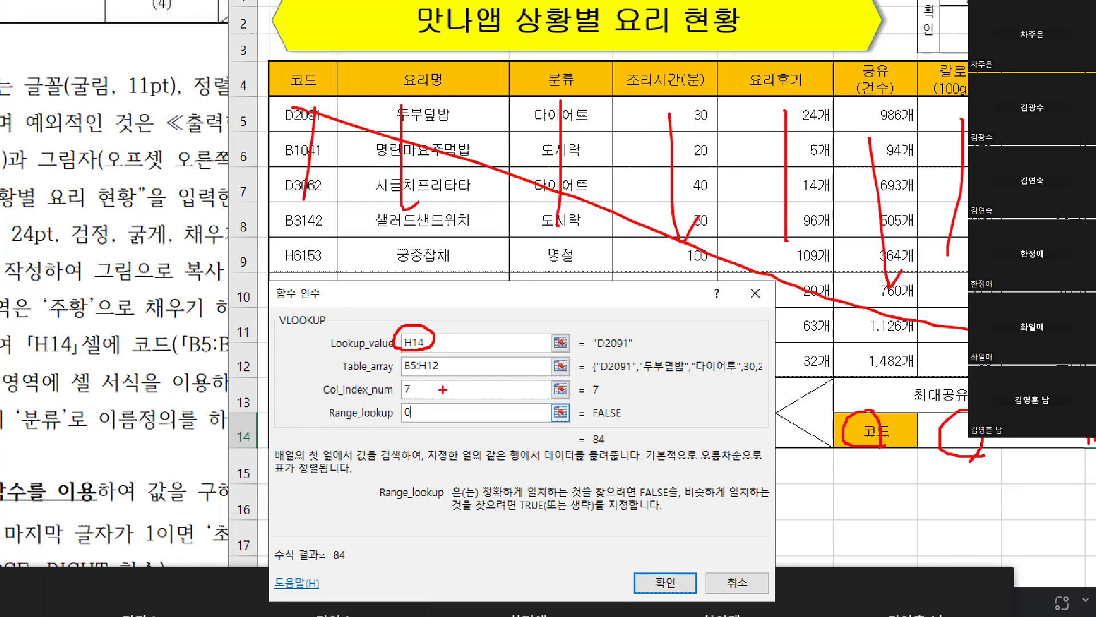
{"action": "left_click_drag", "start_coordinate": [403, 395], "coordinate": [424, 407]}
{"action": "left_click_drag", "start_coordinate": [587, 459], "coordinate": [574, 444]}
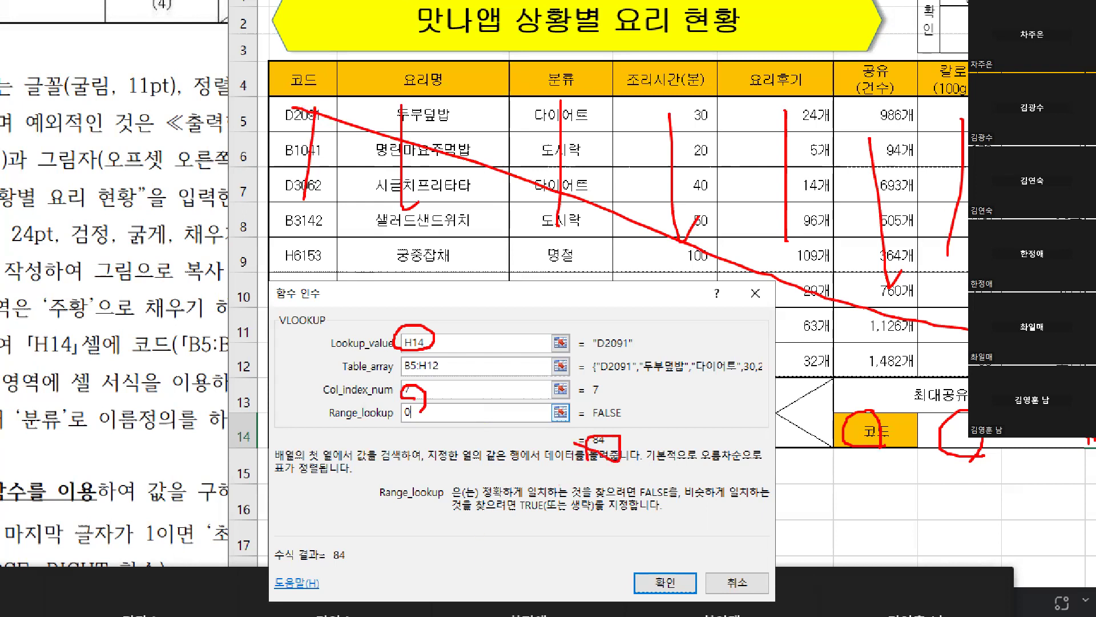
{"action": "key", "text": "Escape"}
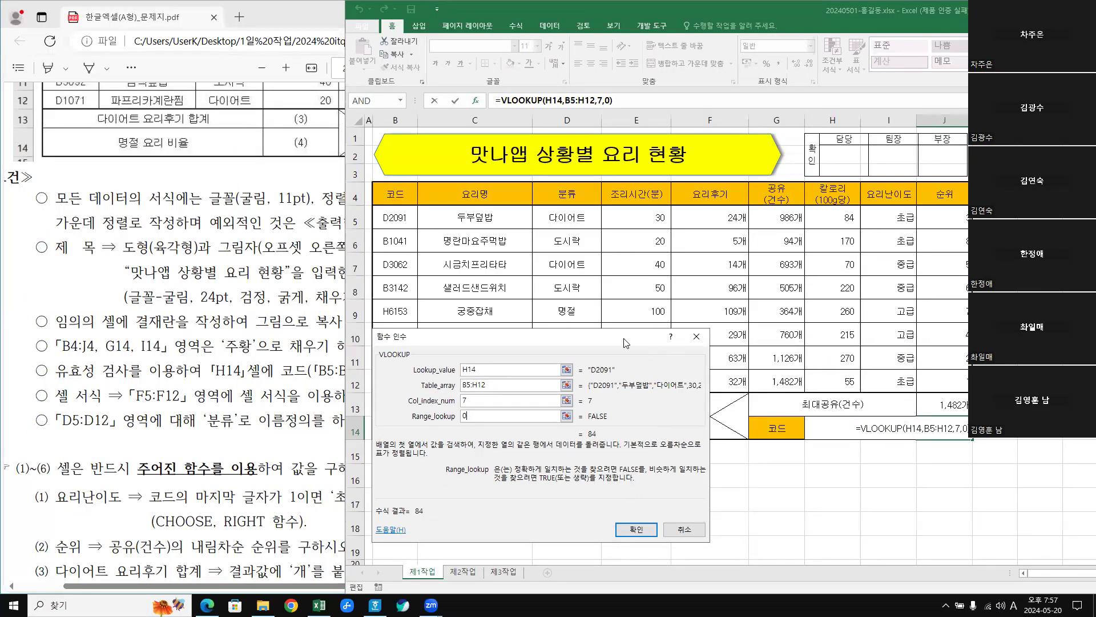
Confirm the J14 formula =VLOOKUP(H14,B5:H12,7,0) and test it by switching the code in H14 to H6153 and finally H3153.
{"action": "left_click_drag", "start_coordinate": [626, 343], "coordinate": [638, 239]}
{"action": "left_click", "coordinate": [649, 427]}
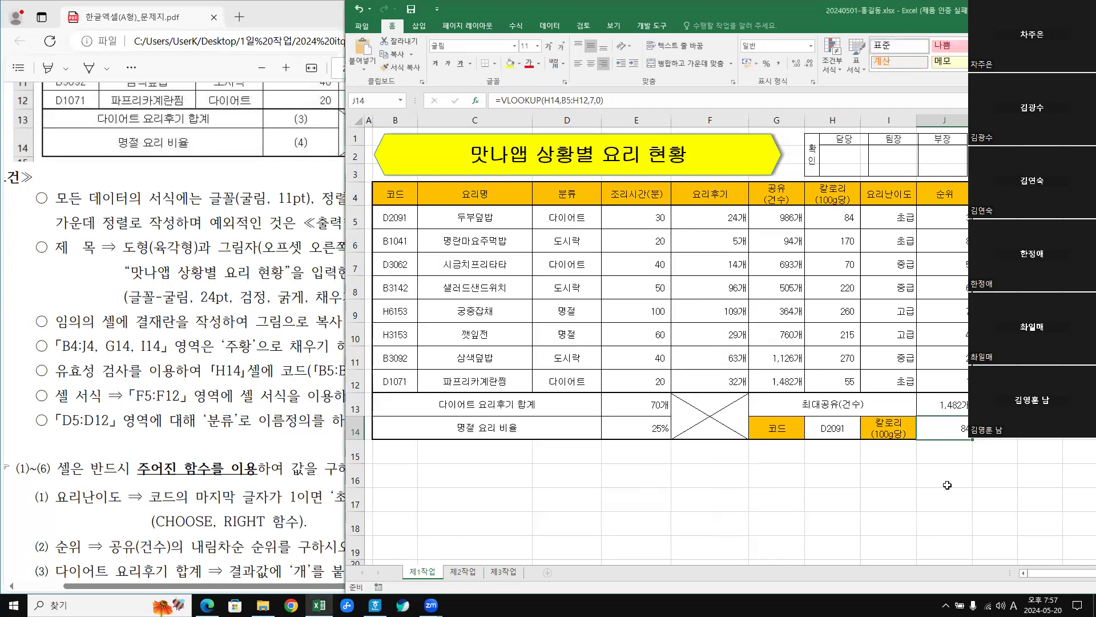
{"action": "left_click", "coordinate": [844, 429]}
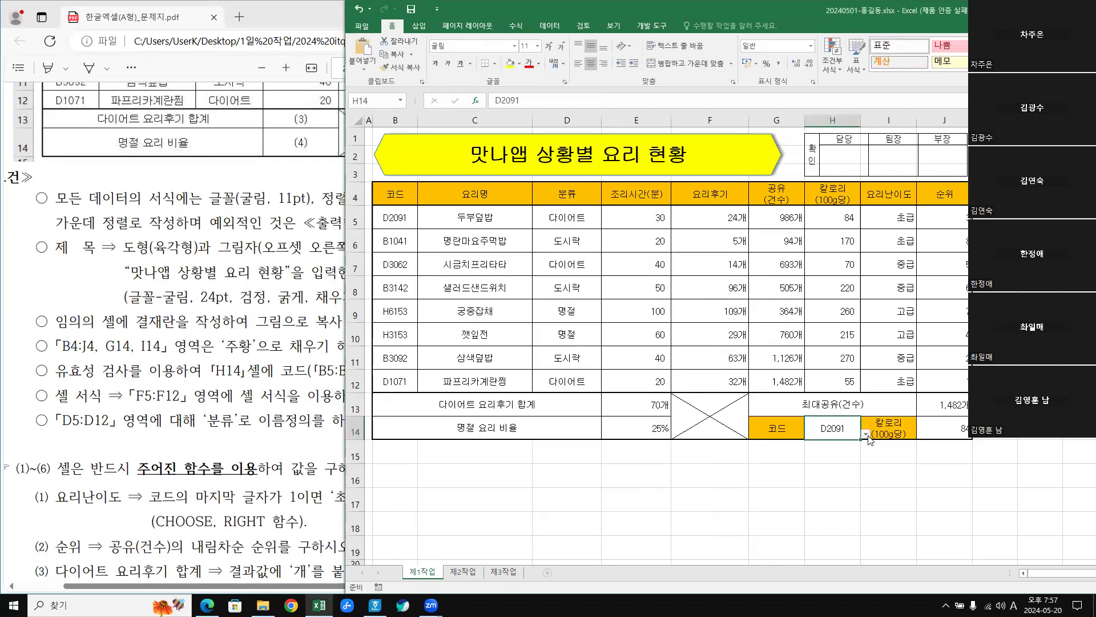
{"action": "left_click", "coordinate": [867, 435]}
{"action": "left_click", "coordinate": [797, 481]}
{"action": "left_click", "coordinate": [866, 434]}
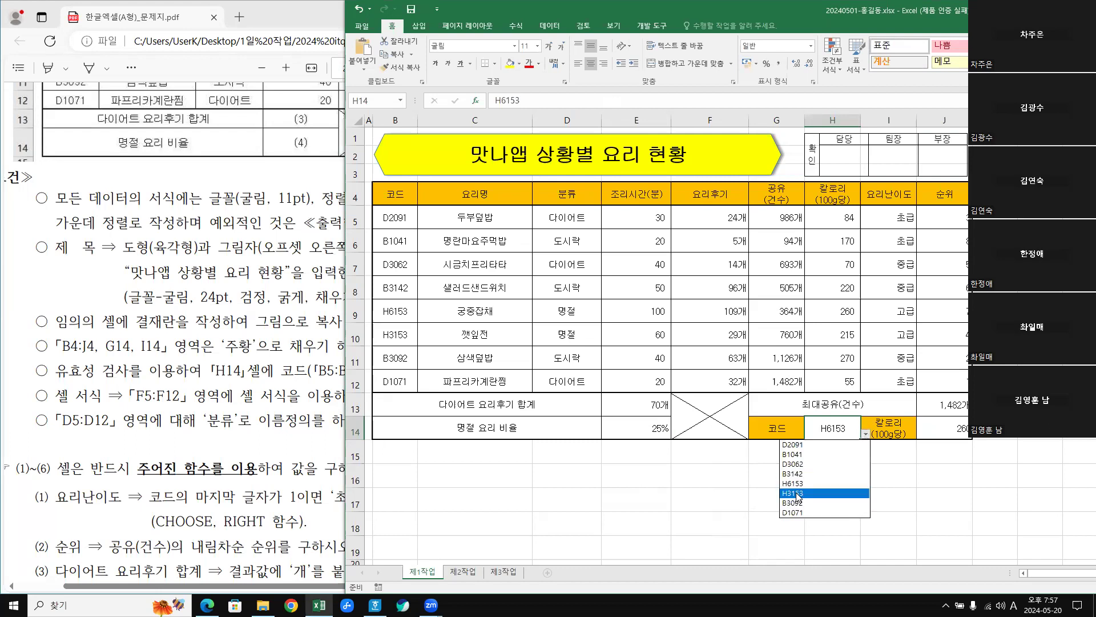
{"action": "left_click", "coordinate": [797, 493]}
{"action": "left_click", "coordinate": [928, 493]}
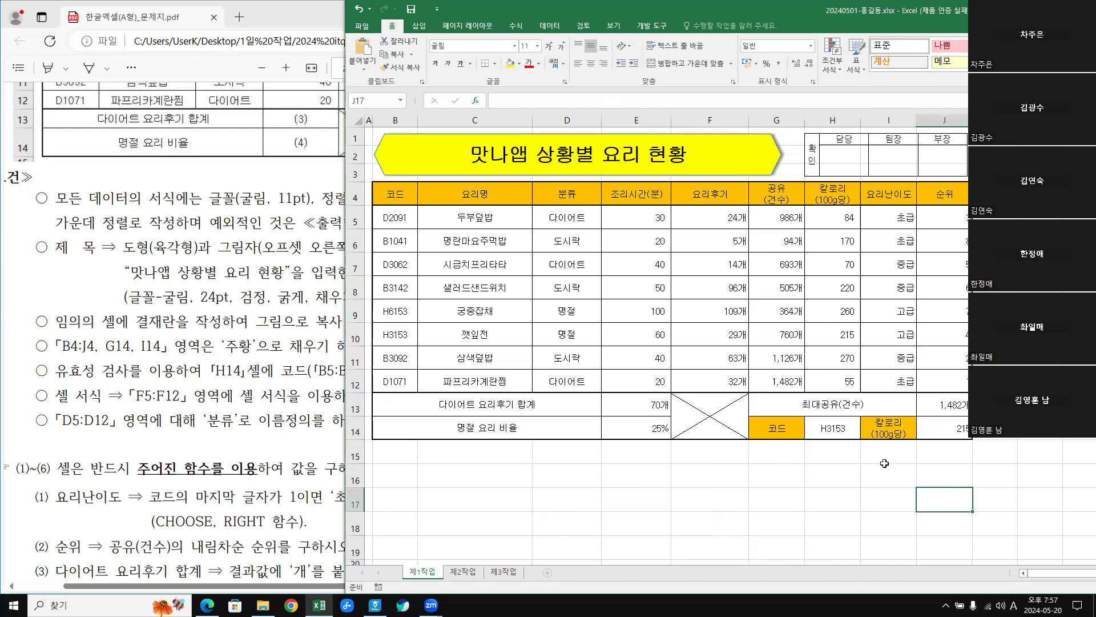
{"action": "left_click", "coordinate": [952, 430]}
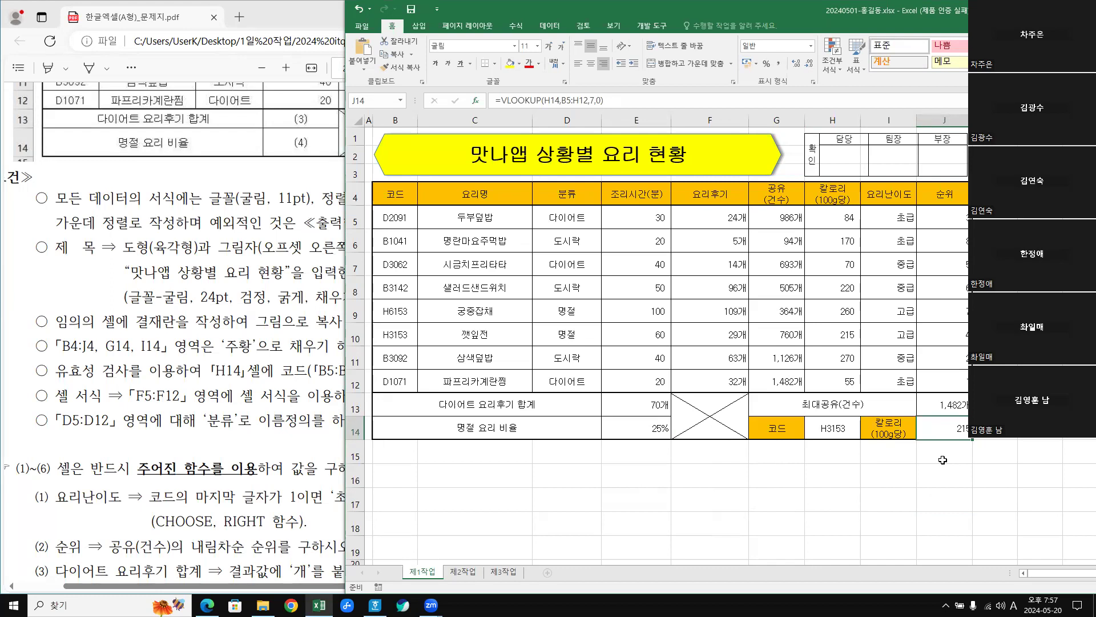
Go back to the exam PDF and read instruction (7) on conditional formatting for dish reviews of 60 or more.
{"action": "scroll", "coordinate": [154, 398], "scroll_direction": "down", "scroll_amount": 3}
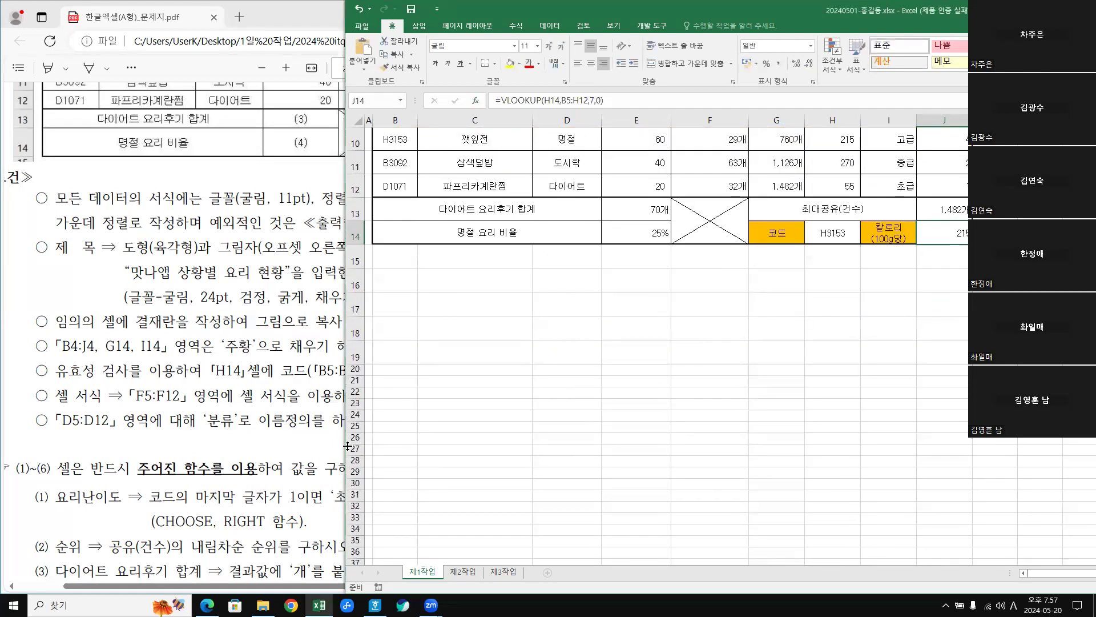
{"action": "scroll", "coordinate": [348, 443], "scroll_direction": "up", "scroll_amount": 2}
{"action": "left_click", "coordinate": [31, 453]}
{"action": "scroll", "coordinate": [31, 452], "scroll_direction": "down", "scroll_amount": 6}
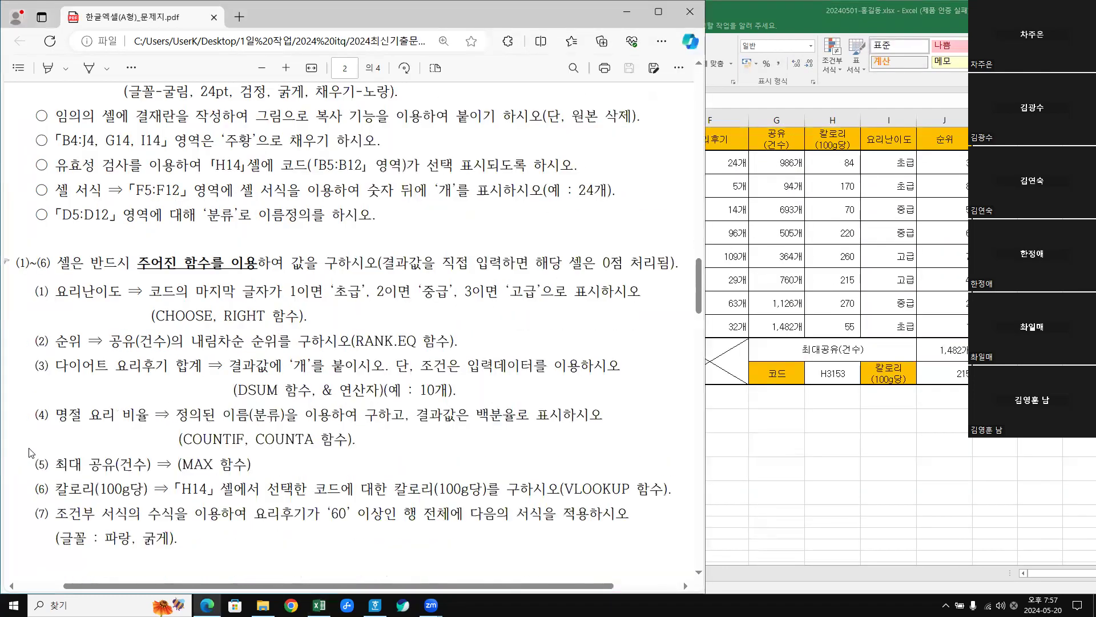
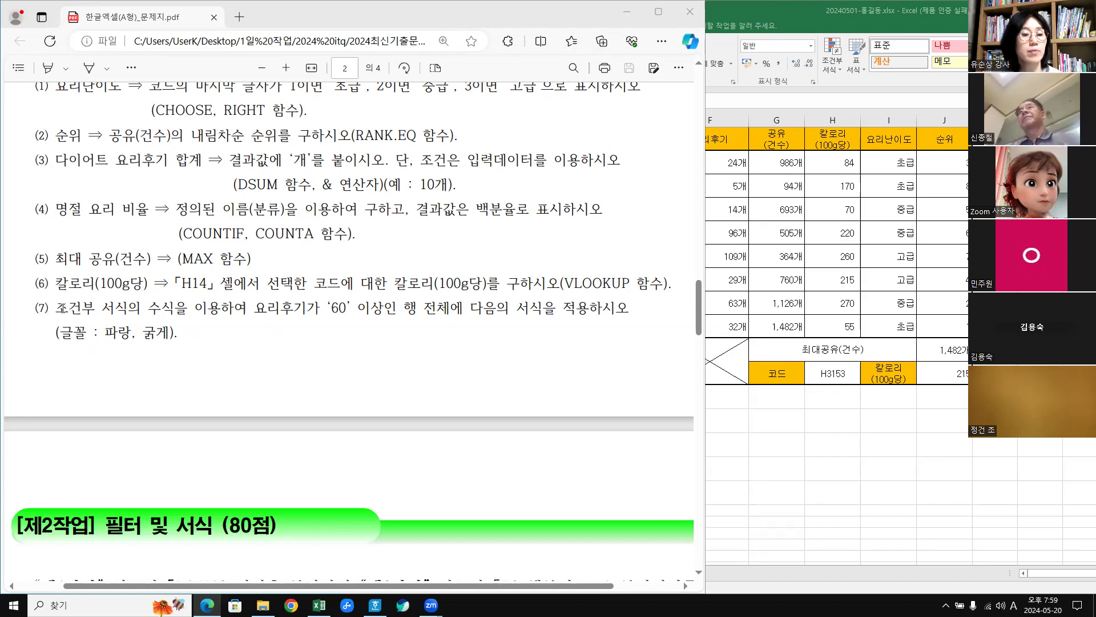
Highlight the phrases in exam instruction (7) about using a formula and applying the format to the entire row.
{"action": "left_click_drag", "start_coordinate": [57, 307], "coordinate": [252, 310]}
{"action": "left_click", "coordinate": [167, 311]}
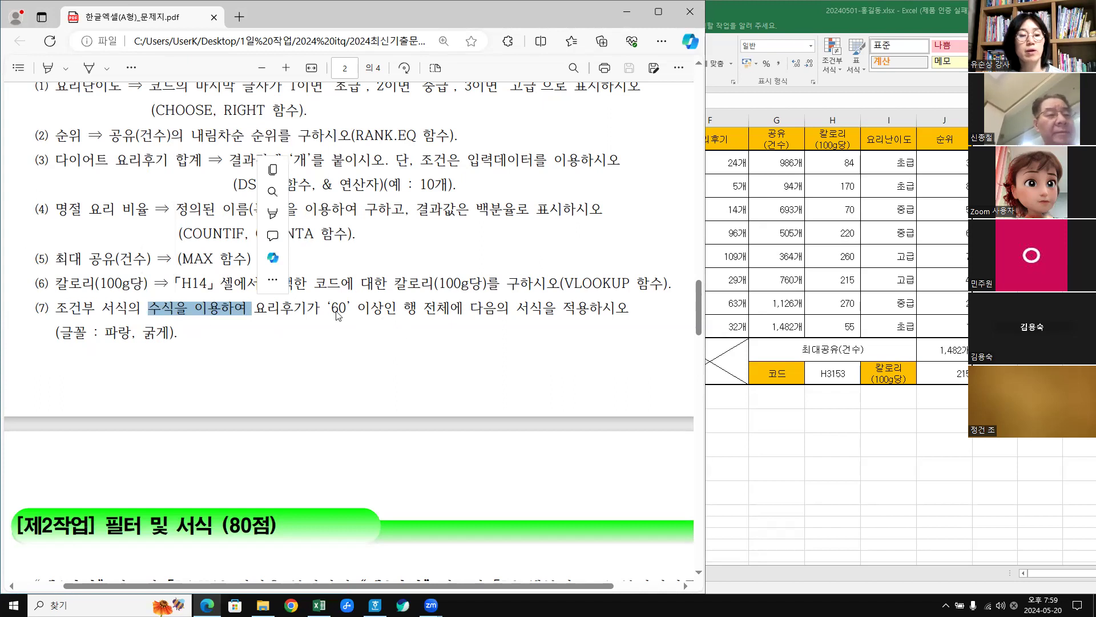
{"action": "left_click", "coordinate": [368, 310]}
{"action": "left_click_drag", "start_coordinate": [409, 306], "coordinate": [555, 310]}
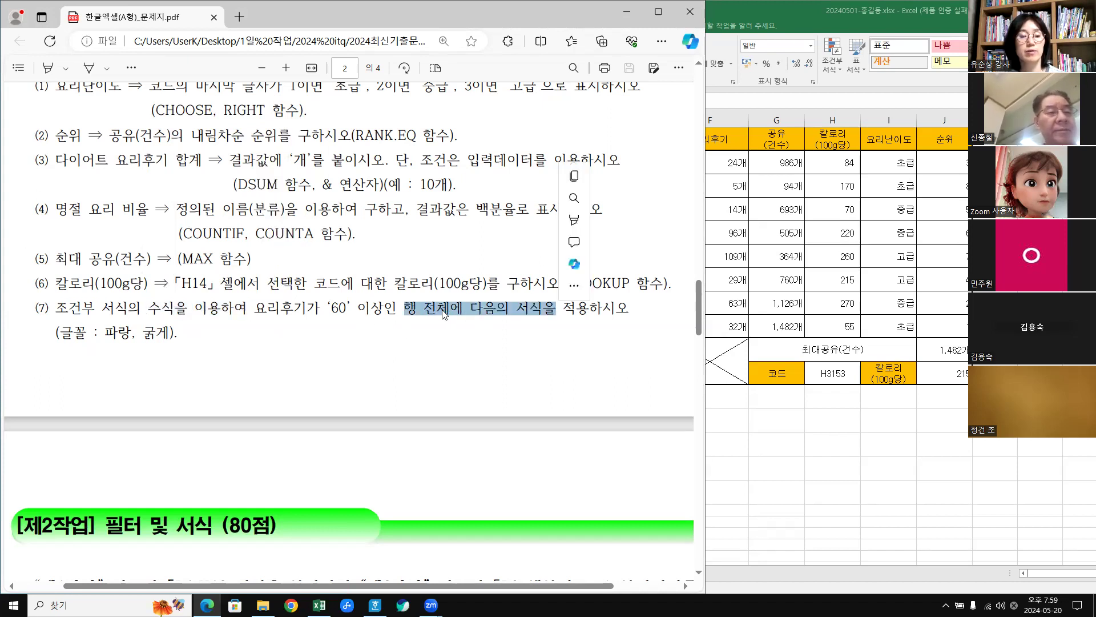
{"action": "left_click_drag", "start_coordinate": [148, 305], "coordinate": [266, 306]}
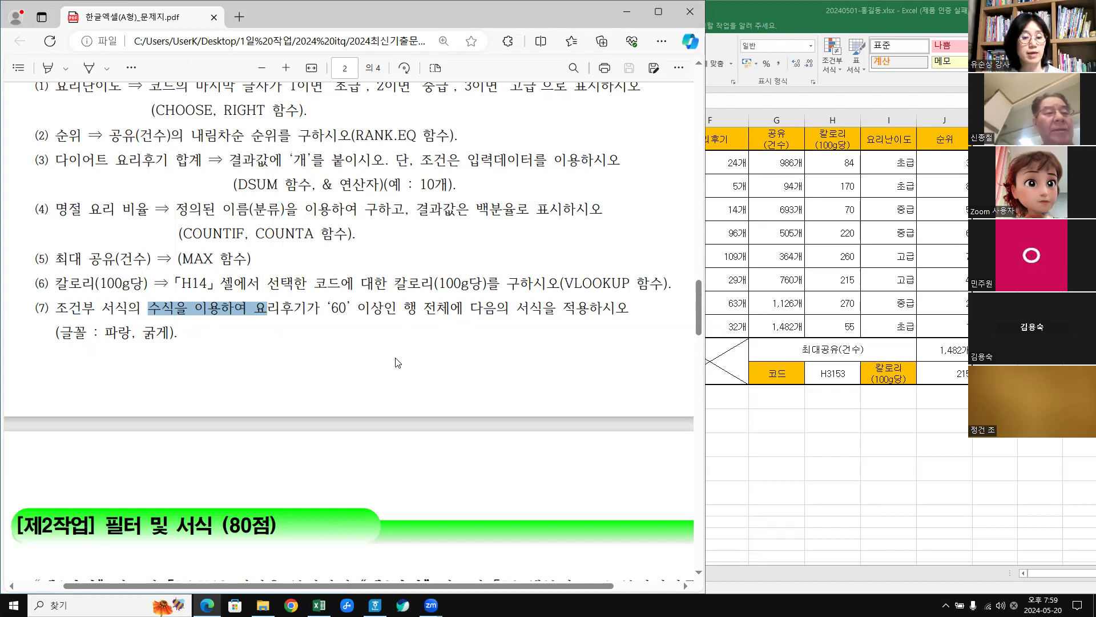
Select the data range B5:J12 in the worksheet and circle the phrase "수식을 이용하여" on the magnified screen.
{"action": "left_click", "coordinate": [806, 427]}
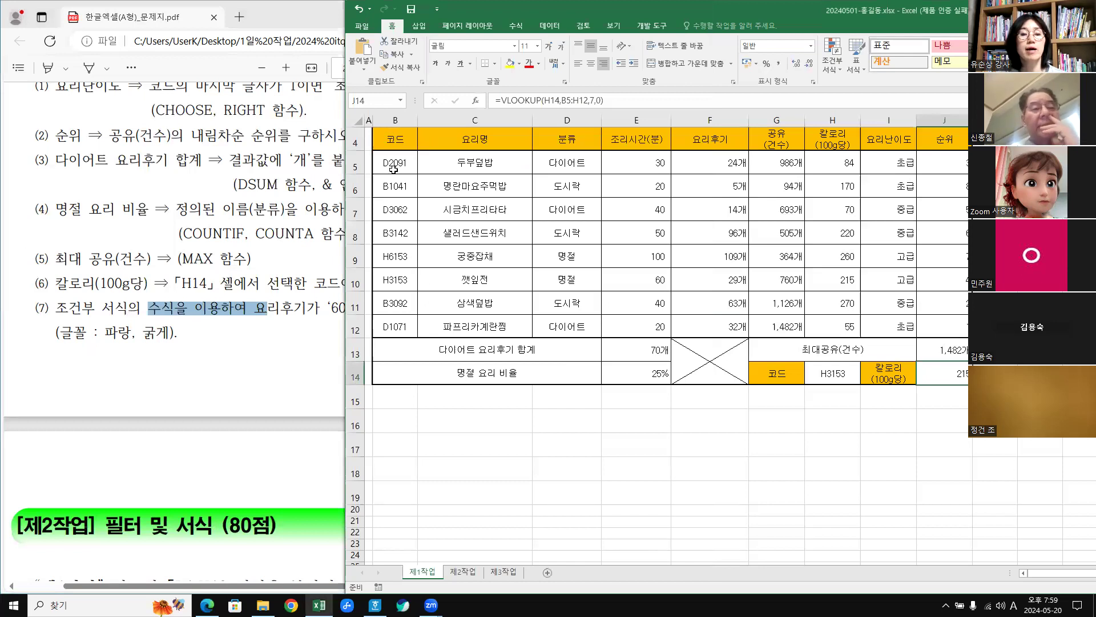
{"action": "left_click_drag", "start_coordinate": [393, 170], "coordinate": [949, 323]}
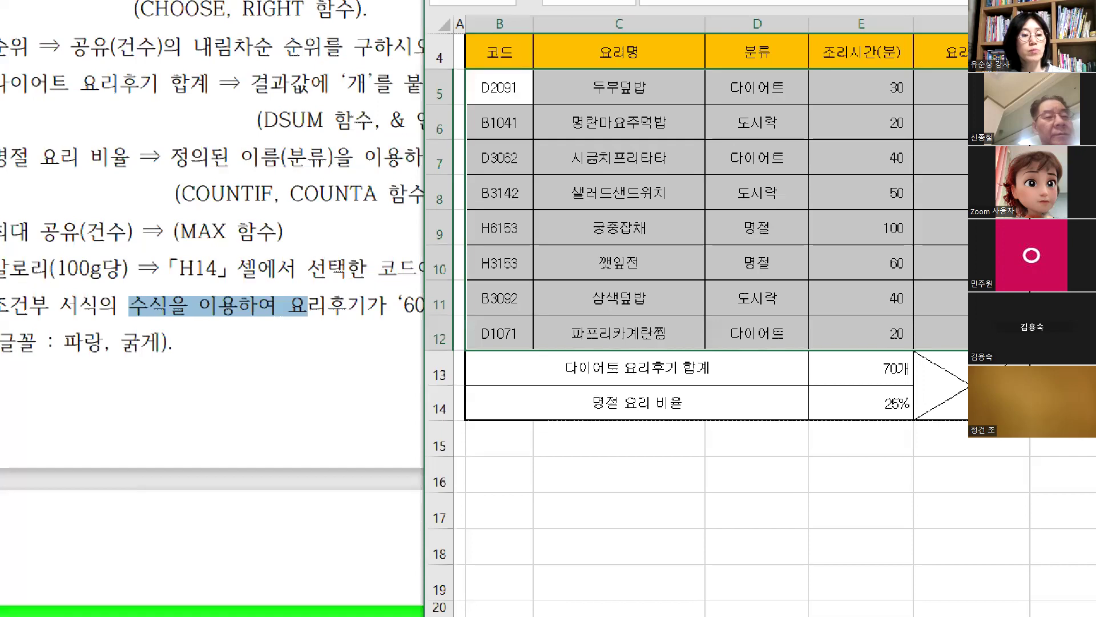
{"action": "mouse_move", "coordinate": [240, 317]}
{"action": "left_mouse_down"}
{"action": "mouse_move", "coordinate": [215, 322]}
{"action": "mouse_move", "coordinate": [171, 298]}
{"action": "mouse_move", "coordinate": [220, 331]}
{"action": "left_mouse_up"}
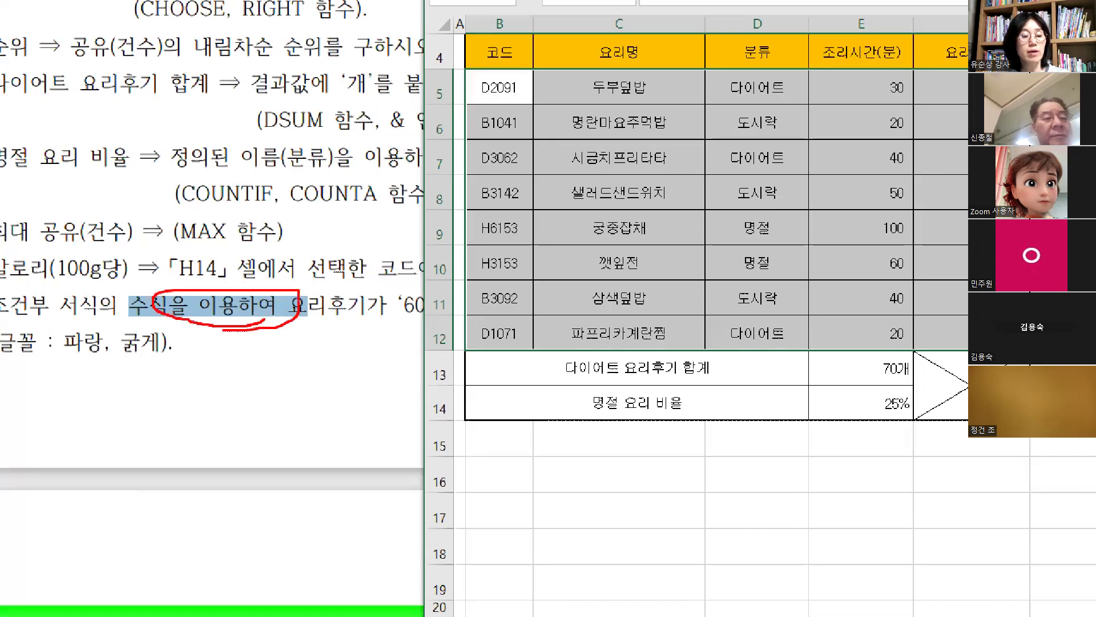
{"action": "key", "text": "Escape"}
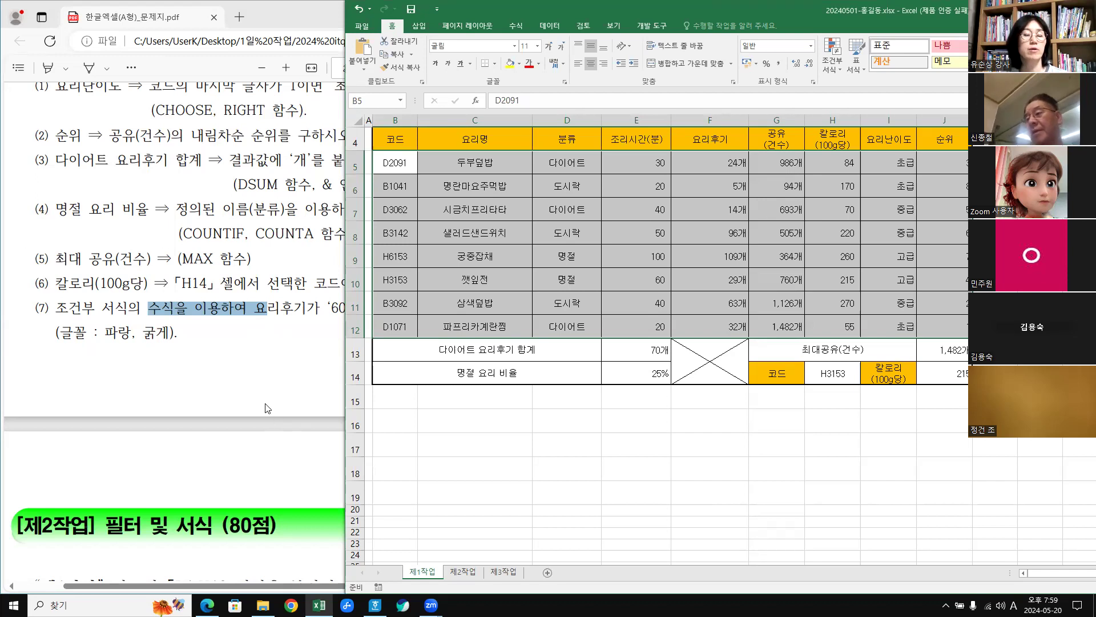
Highlight the condition "요리후기가 '60' 이상인" in the exam PDF and return to the workbook.
{"action": "left_click", "coordinate": [254, 342]}
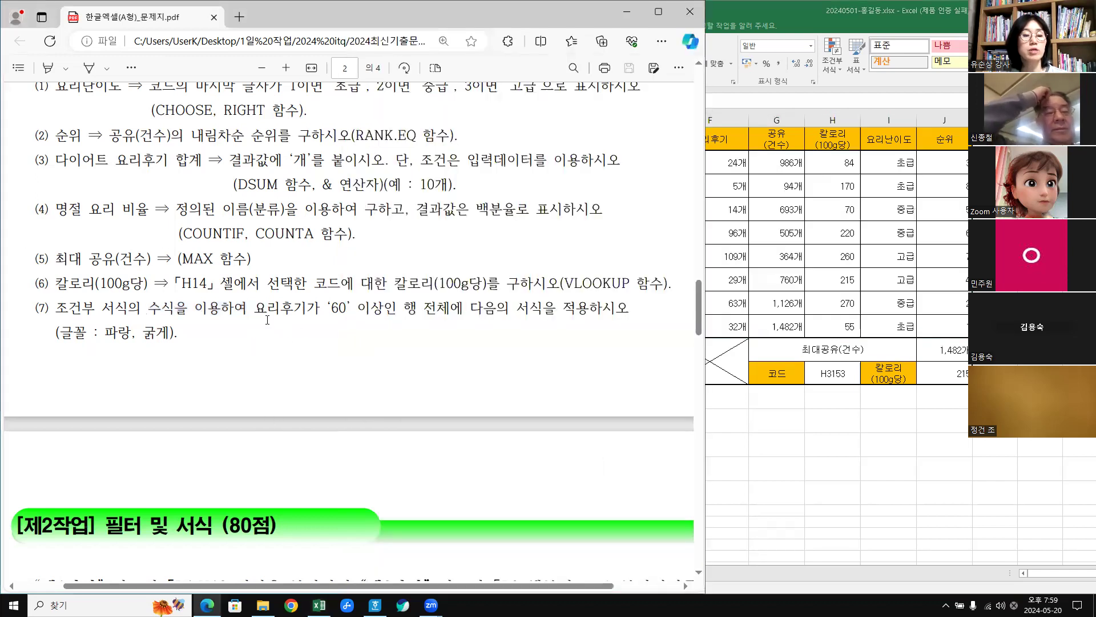
{"action": "left_click_drag", "start_coordinate": [256, 309], "coordinate": [397, 309]}
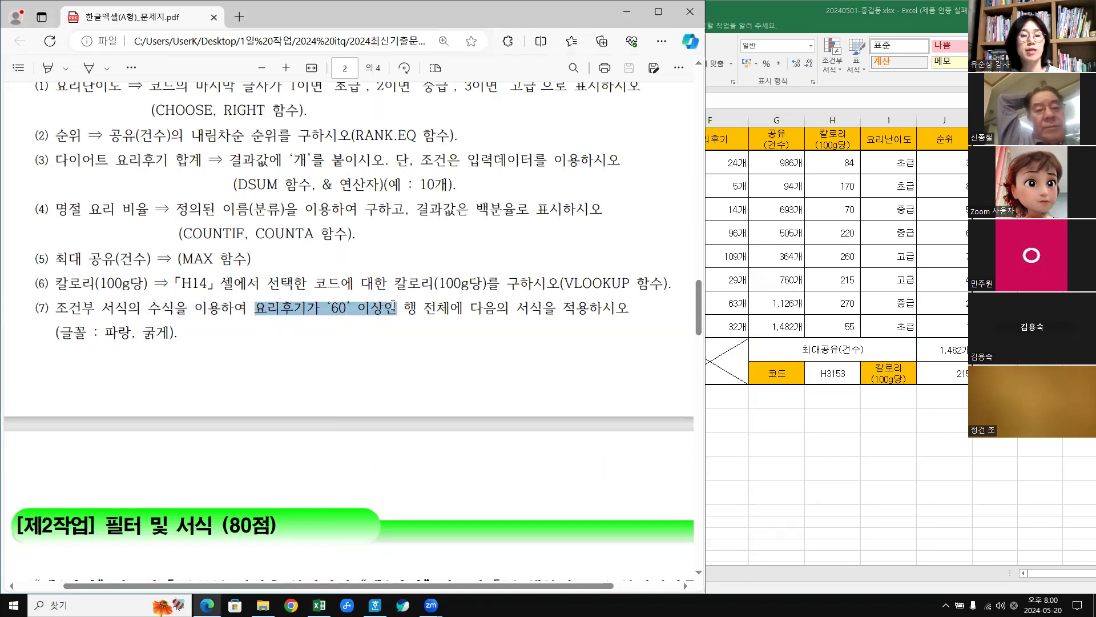
{"action": "key", "text": "alt+Tab"}
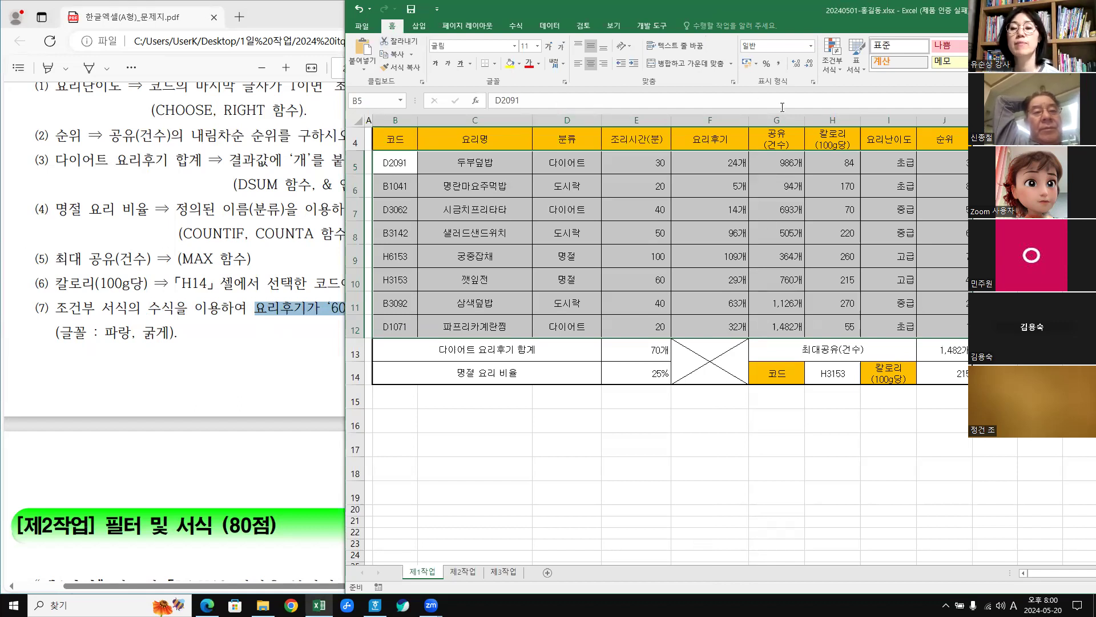
Create a new conditional formatting rule that uses a formula to determine the cells, and begin its formula with =.
{"action": "left_click", "coordinate": [837, 67]}
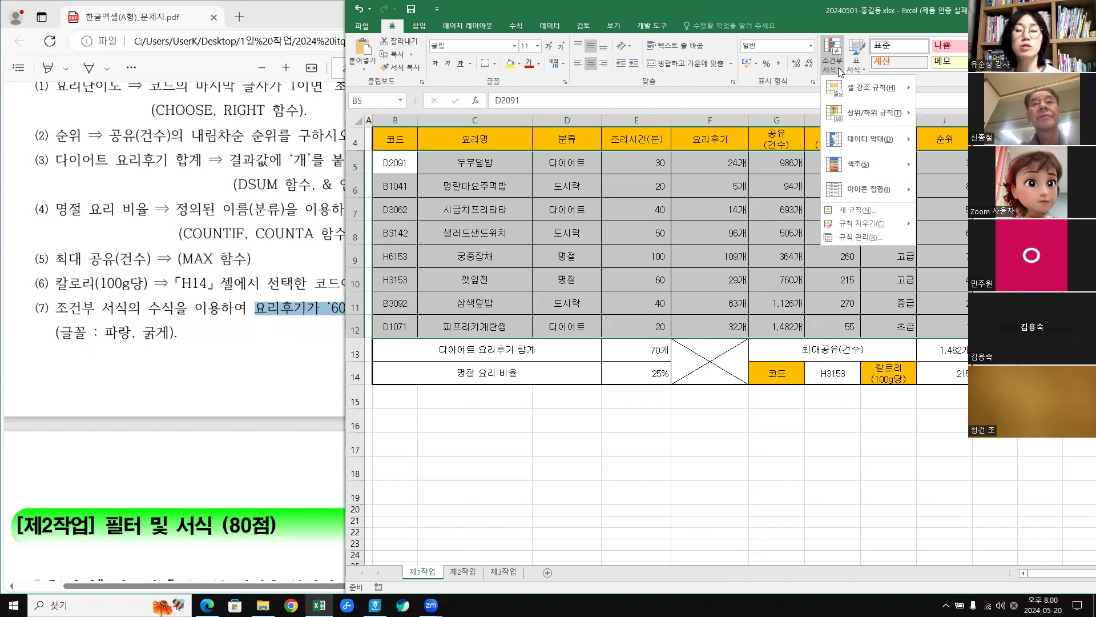
{"action": "left_click", "coordinate": [871, 210]}
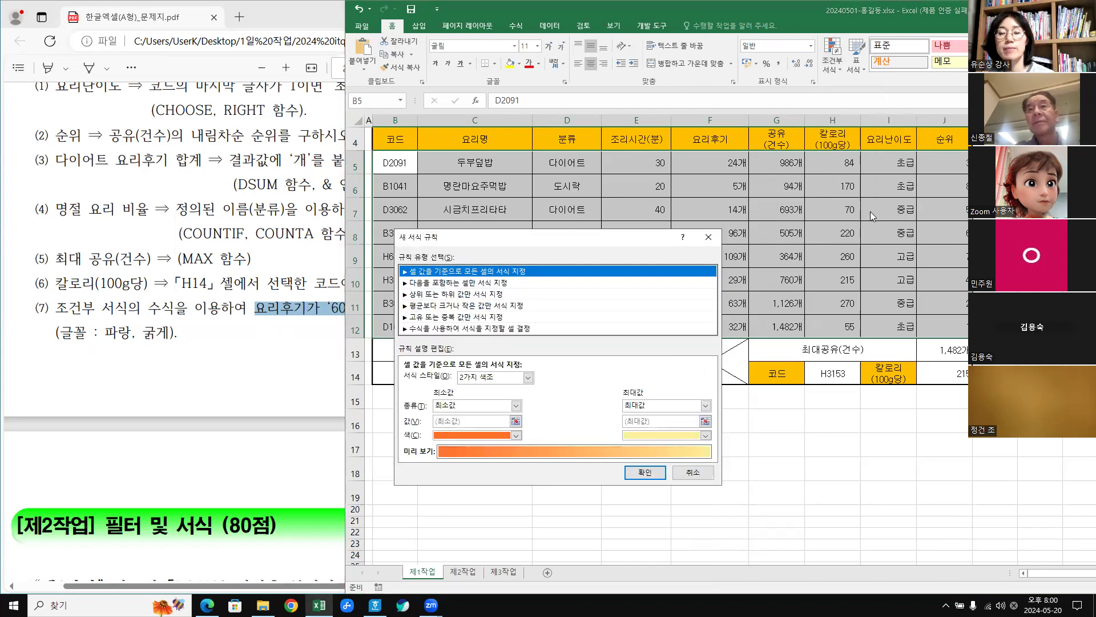
{"action": "left_click", "coordinate": [432, 328]}
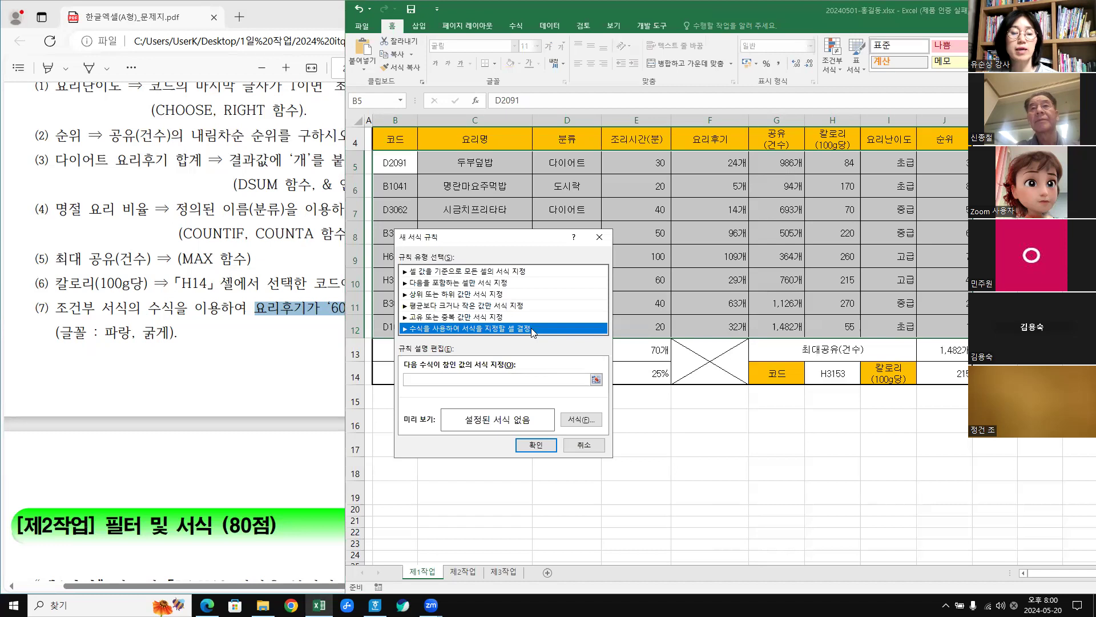
{"action": "left_click", "coordinate": [422, 380]}
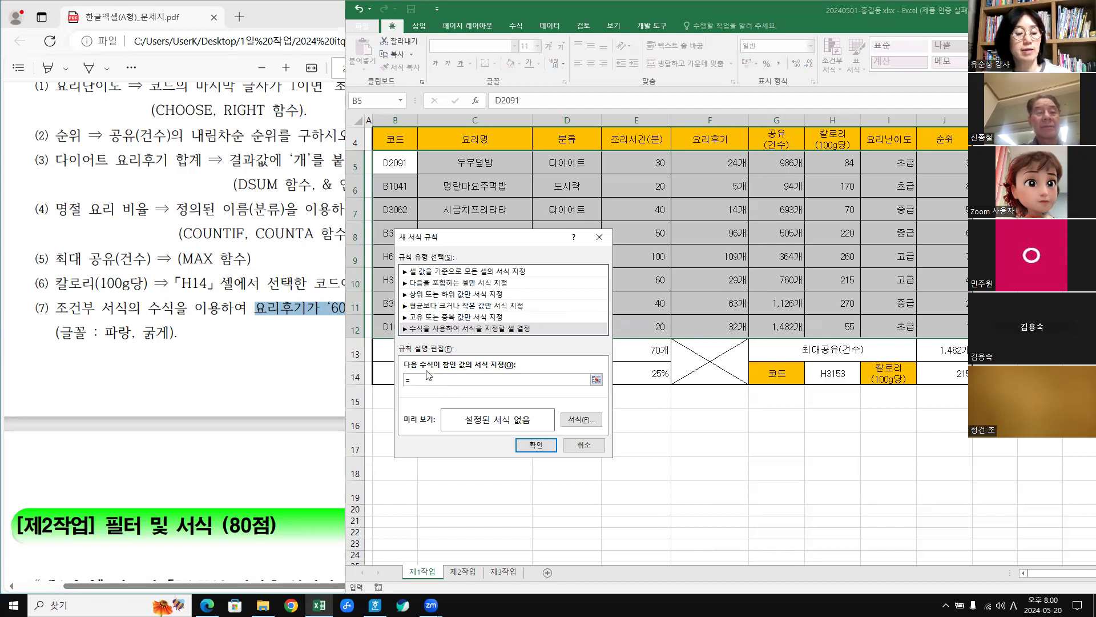
Mark up the rule's formula entry on the magnified screen to point out the leading equals sign.
{"action": "key", "text": "ctrl+1"}
{"action": "left_click", "coordinate": [416, 392]}
{"action": "mouse_move", "coordinate": [407, 397]}
{"action": "left_mouse_down"}
{"action": "mouse_move", "coordinate": [402, 380]}
{"action": "mouse_move", "coordinate": [406, 395]}
{"action": "left_mouse_up"}
{"action": "mouse_move", "coordinate": [404, 340]}
{"action": "left_mouse_down"}
{"action": "mouse_move", "coordinate": [395, 320]}
{"action": "mouse_move", "coordinate": [617, 328]}
{"action": "mouse_move", "coordinate": [456, 285]}
{"action": "mouse_move", "coordinate": [391, 311]}
{"action": "left_mouse_up"}
{"action": "key", "text": "Escape"}
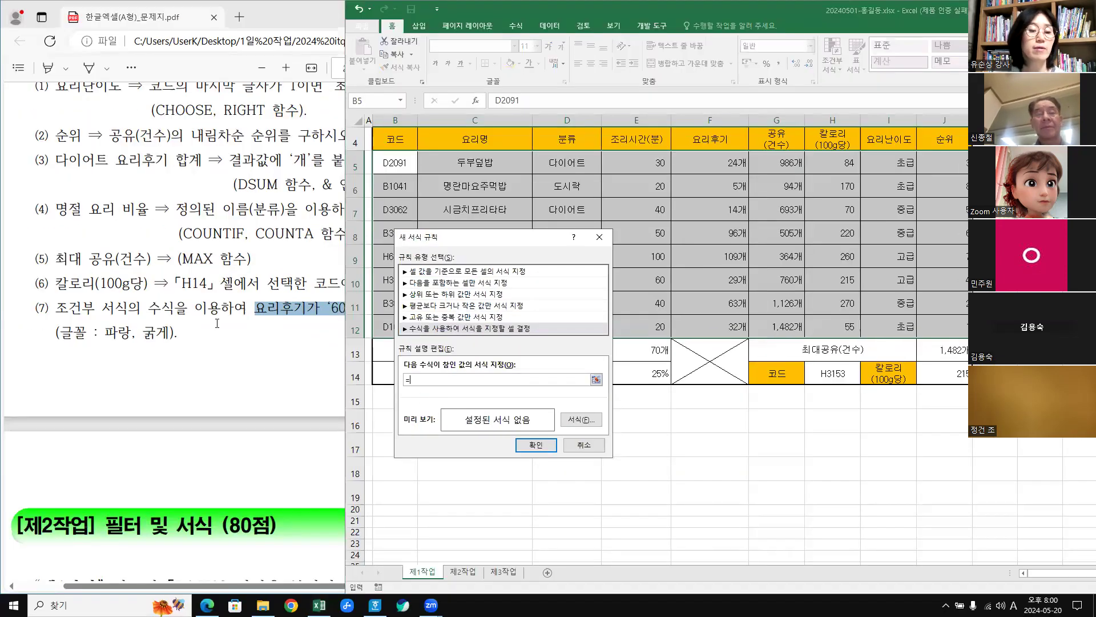
Recheck the condition in the exam PDF and move its window aside to uncover the new formatting rule dialog.
{"action": "left_click", "coordinate": [283, 377]}
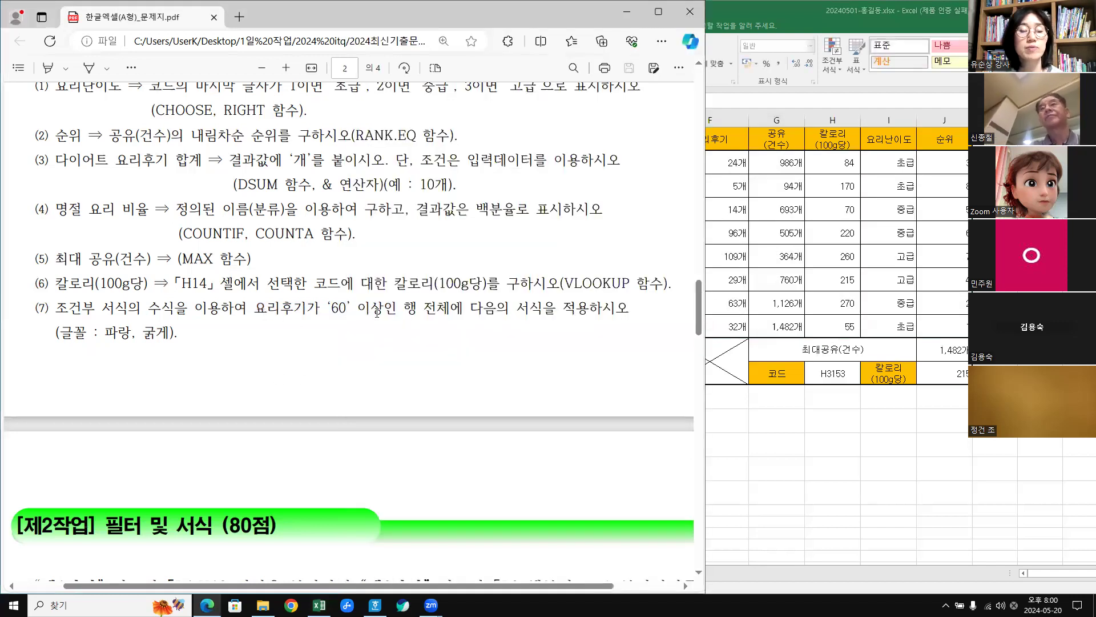
{"action": "left_click", "coordinate": [837, 441]}
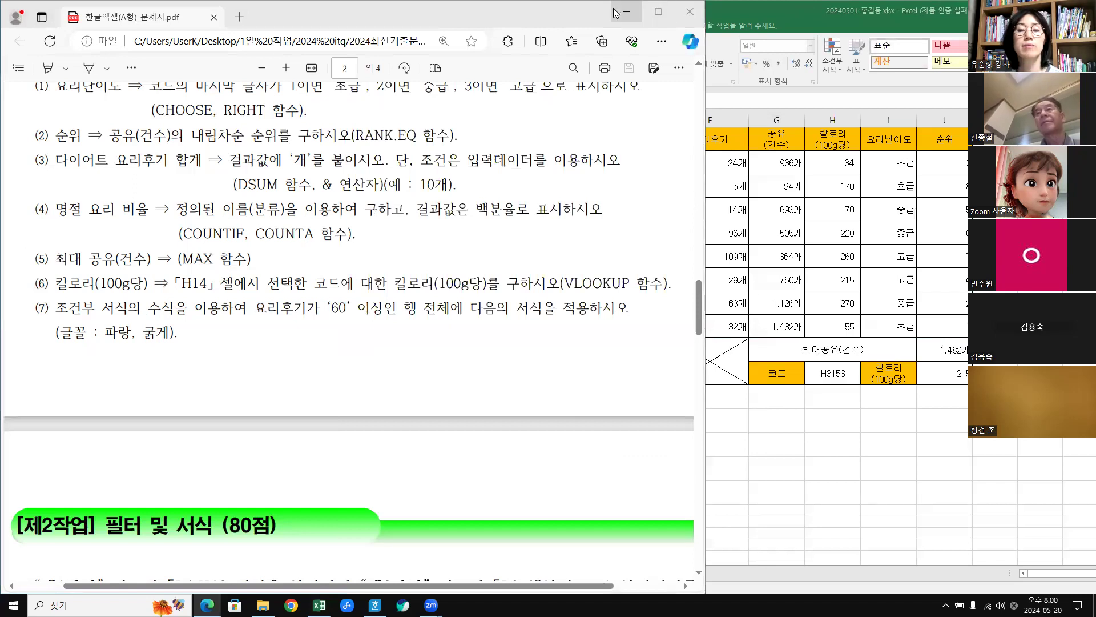
{"action": "left_click", "coordinate": [527, 10]}
{"action": "left_click_drag", "start_coordinate": [527, 10], "coordinate": [433, 43]}
{"action": "left_click", "coordinate": [503, 253]}
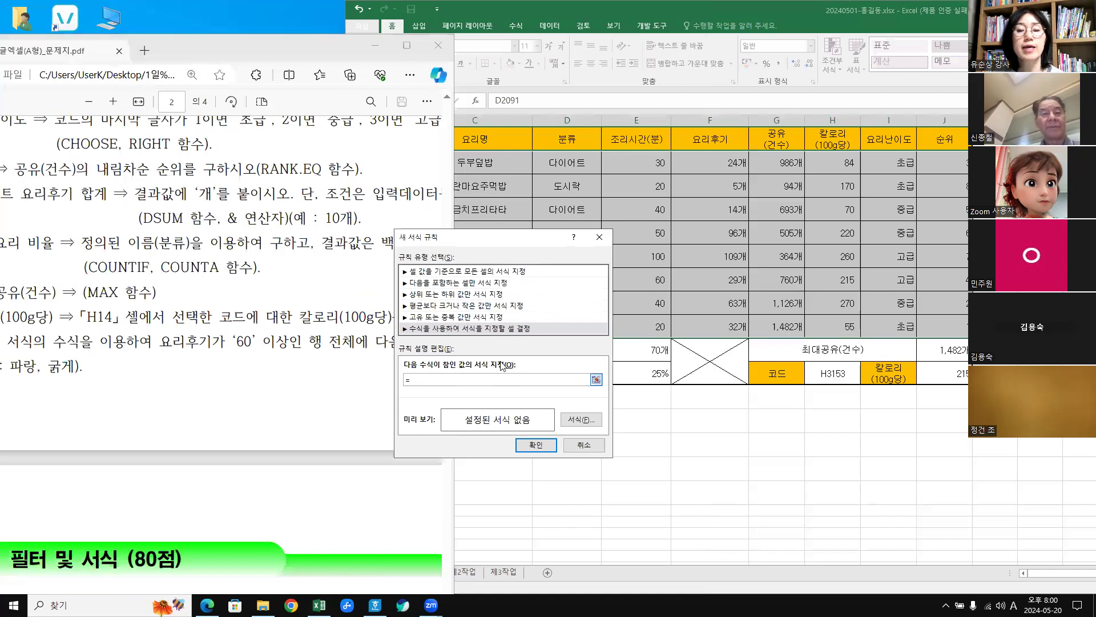
Add cell F5 to the rule formula as the column-absolute reference $F5 and mark it up on the magnified screen.
{"action": "left_click", "coordinate": [726, 164]}
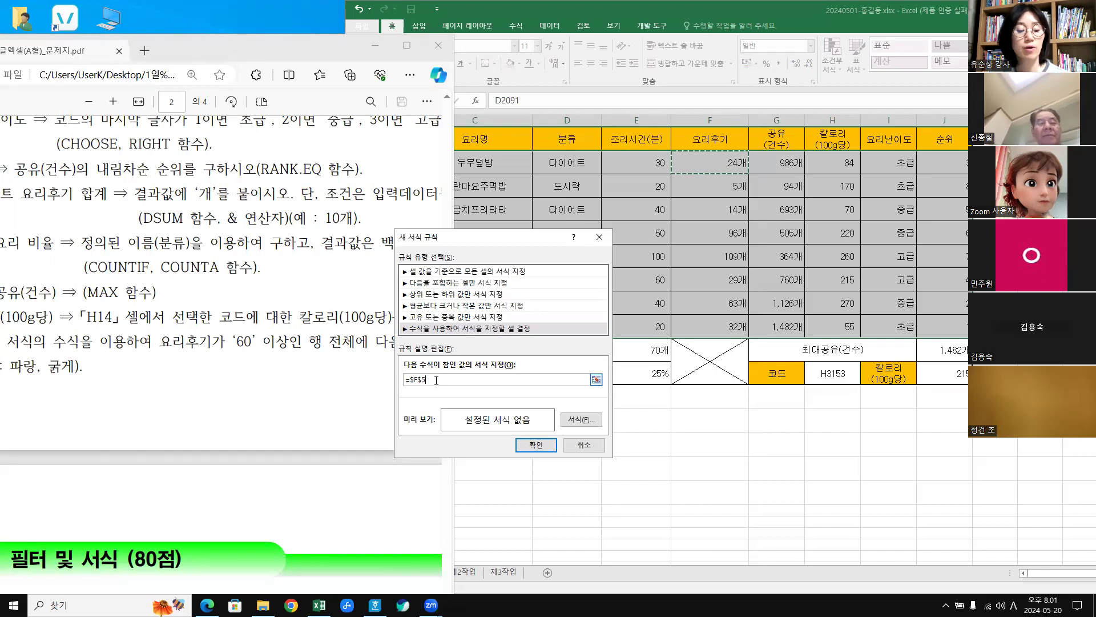
{"action": "key", "text": "F4"}
{"action": "key", "text": "F4"}
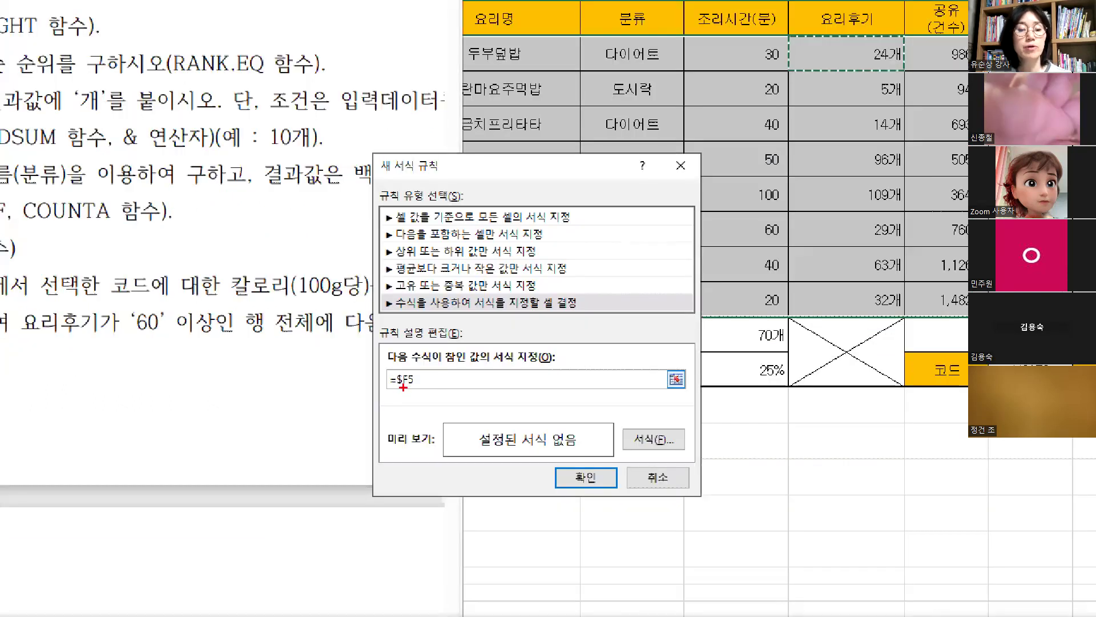
{"action": "left_click_drag", "start_coordinate": [386, 368], "coordinate": [436, 390]}
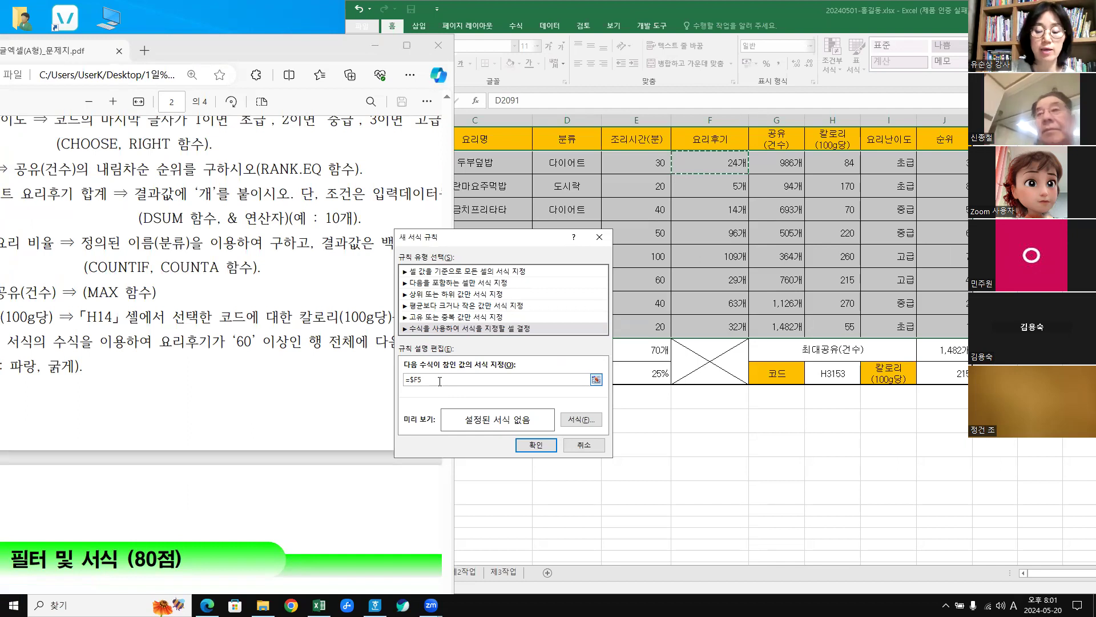
Complete the rule formula as =$F5>=60 and sketch the "이상" comparison with 60 in red on the magnified screen.
{"action": "type", "text": ">="}
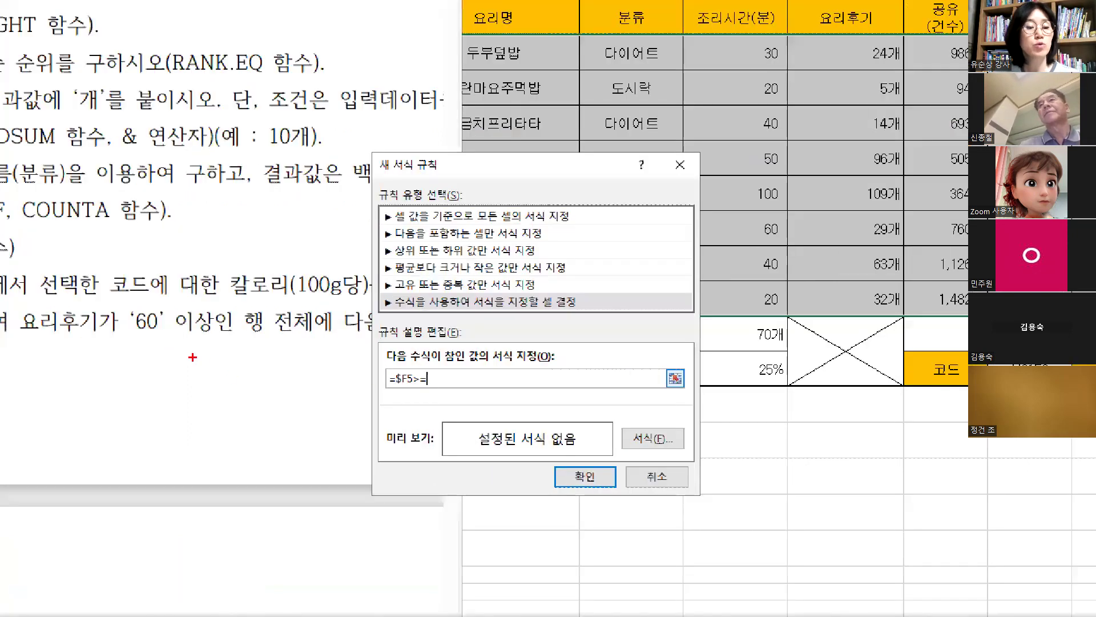
{"action": "mouse_move", "coordinate": [282, 365]}
{"action": "left_mouse_down"}
{"action": "mouse_move", "coordinate": [273, 356]}
{"action": "mouse_move", "coordinate": [285, 361]}
{"action": "left_mouse_up"}
{"action": "left_click_drag", "start_coordinate": [204, 352], "coordinate": [201, 367]}
{"action": "mouse_move", "coordinate": [259, 355]}
{"action": "left_mouse_down"}
{"action": "mouse_move", "coordinate": [252, 389]}
{"action": "mouse_move", "coordinate": [286, 387]}
{"action": "left_mouse_up"}
{"action": "left_click_drag", "start_coordinate": [162, 355], "coordinate": [152, 423]}
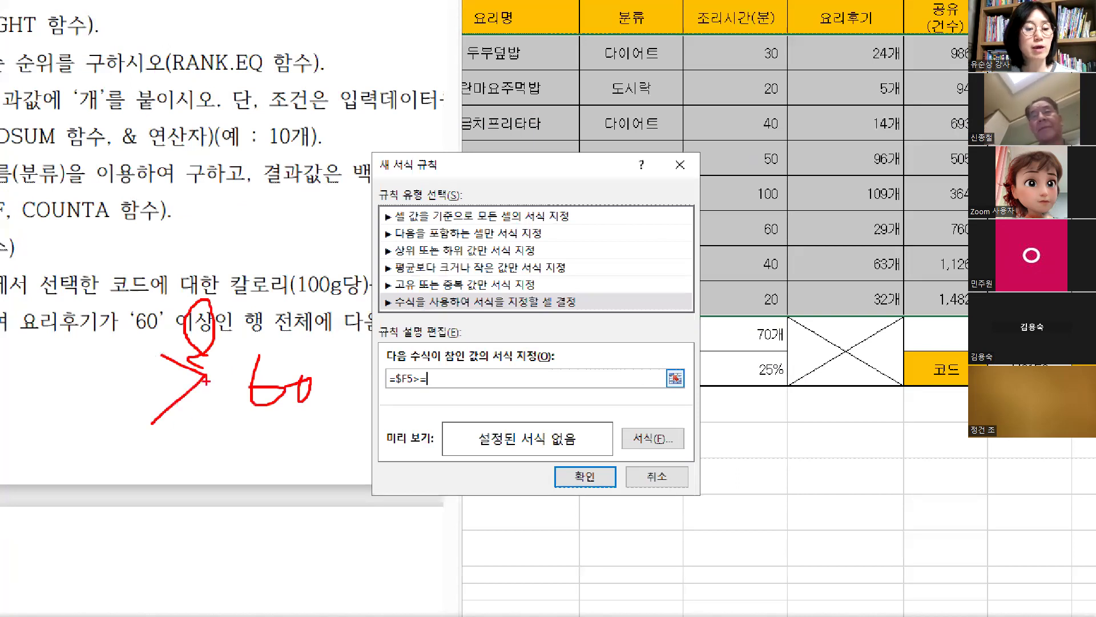
{"action": "mouse_move", "coordinate": [214, 375]}
{"action": "left_mouse_down"}
{"action": "mouse_move", "coordinate": [237, 370]}
{"action": "mouse_move", "coordinate": [239, 386]}
{"action": "left_mouse_up"}
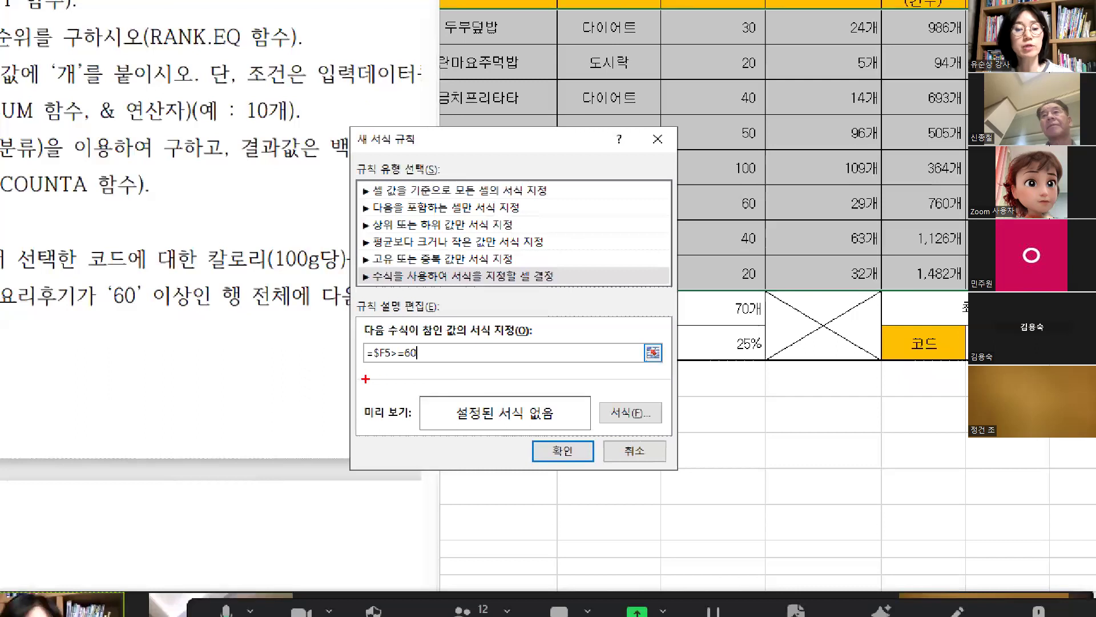
Set the rule's font to bold and standard blue, mark up these settings, and apply the conditional formatting rule.
{"action": "left_click_drag", "start_coordinate": [624, 394], "coordinate": [651, 393]}
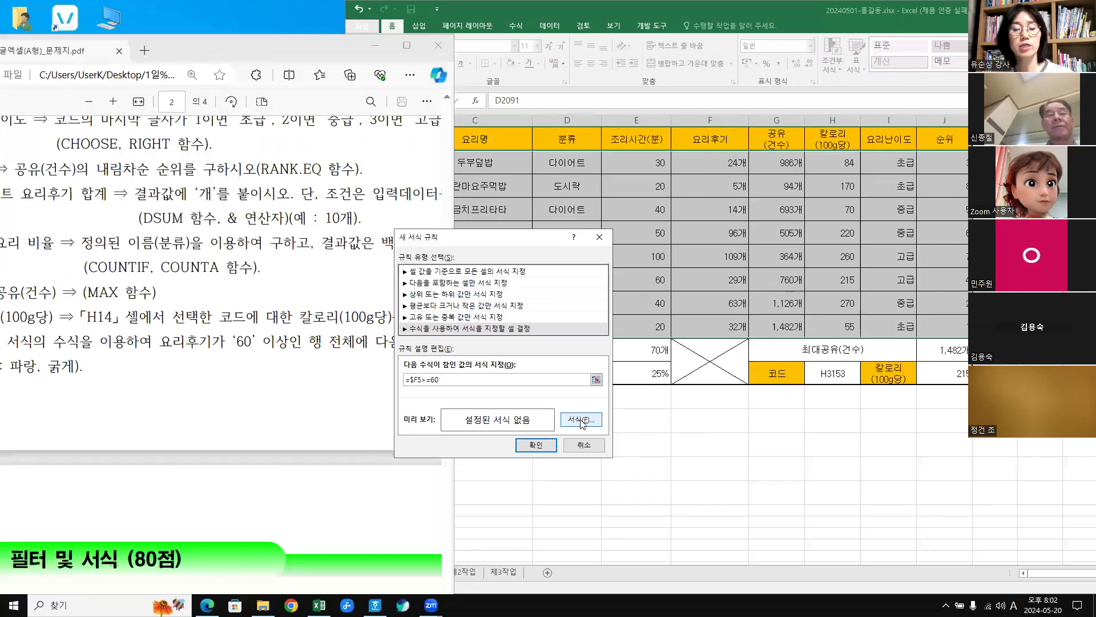
{"action": "left_click", "coordinate": [581, 421]}
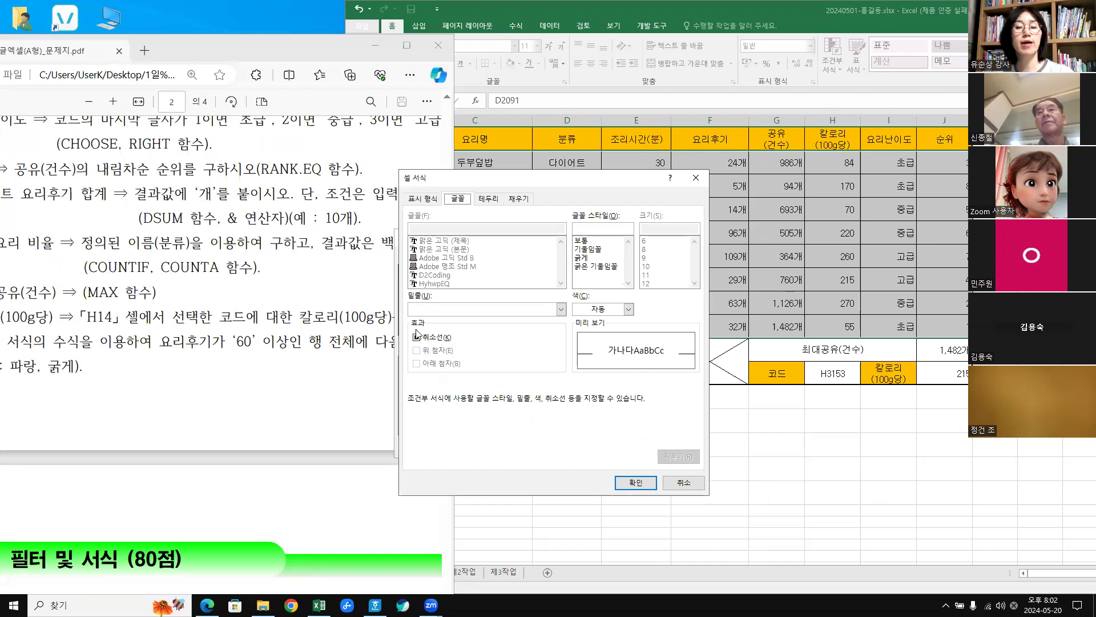
{"action": "left_click", "coordinate": [582, 257]}
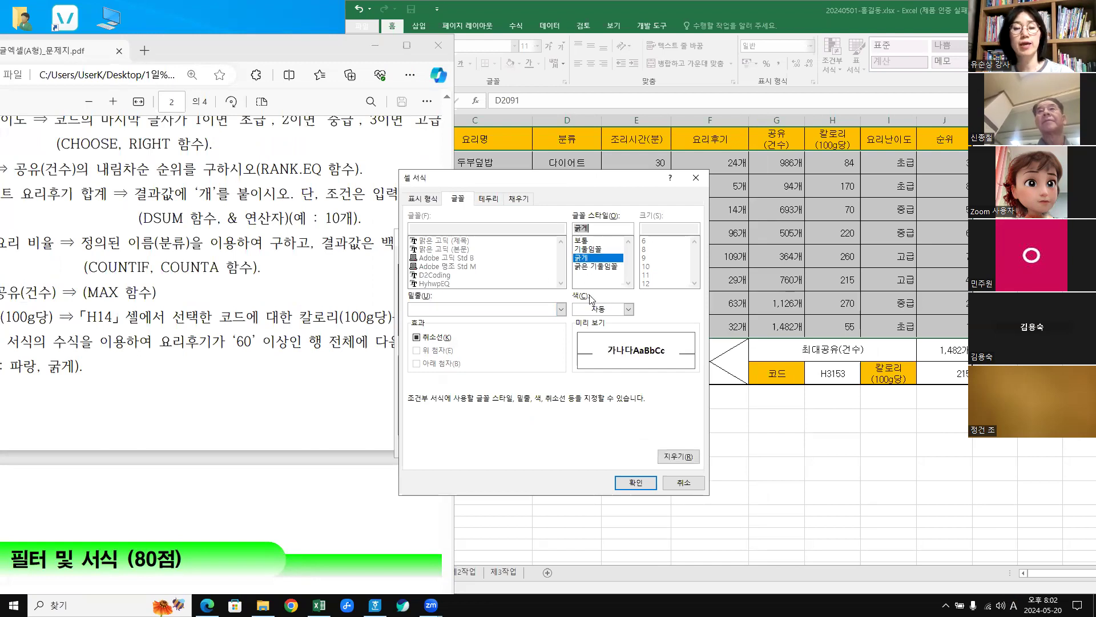
{"action": "left_click", "coordinate": [612, 311]}
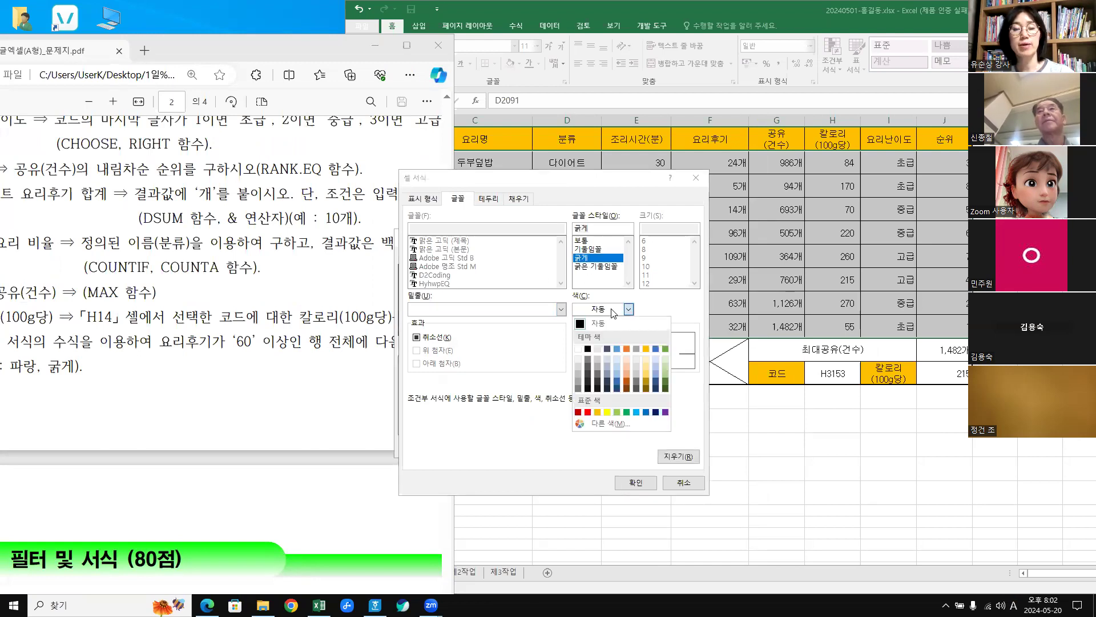
{"action": "left_click", "coordinate": [646, 411]}
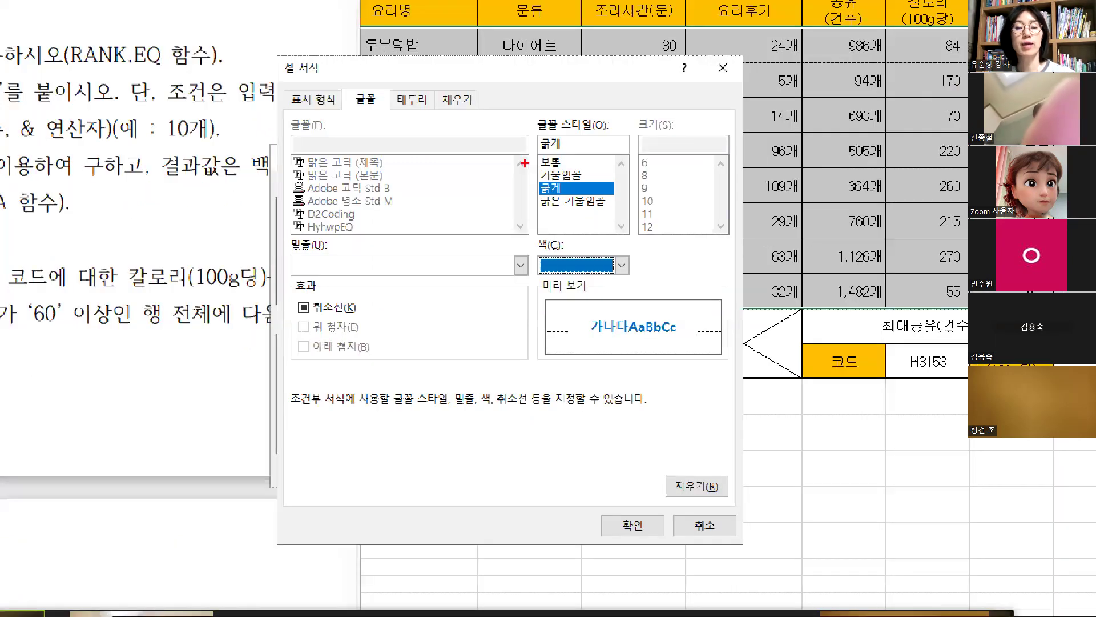
{"action": "left_click_drag", "start_coordinate": [516, 231], "coordinate": [646, 288]}
{"action": "mouse_move", "coordinate": [344, 68]}
{"action": "left_mouse_down"}
{"action": "mouse_move", "coordinate": [360, 94]}
{"action": "mouse_move", "coordinate": [396, 55]}
{"action": "left_mouse_up"}
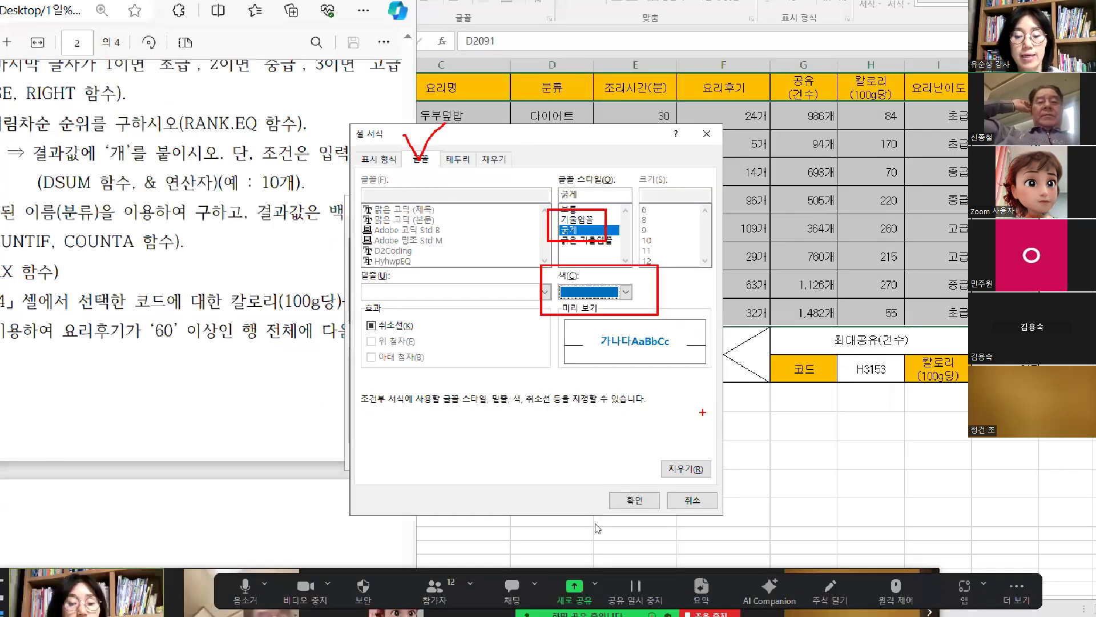
{"action": "left_click", "coordinate": [635, 500]}
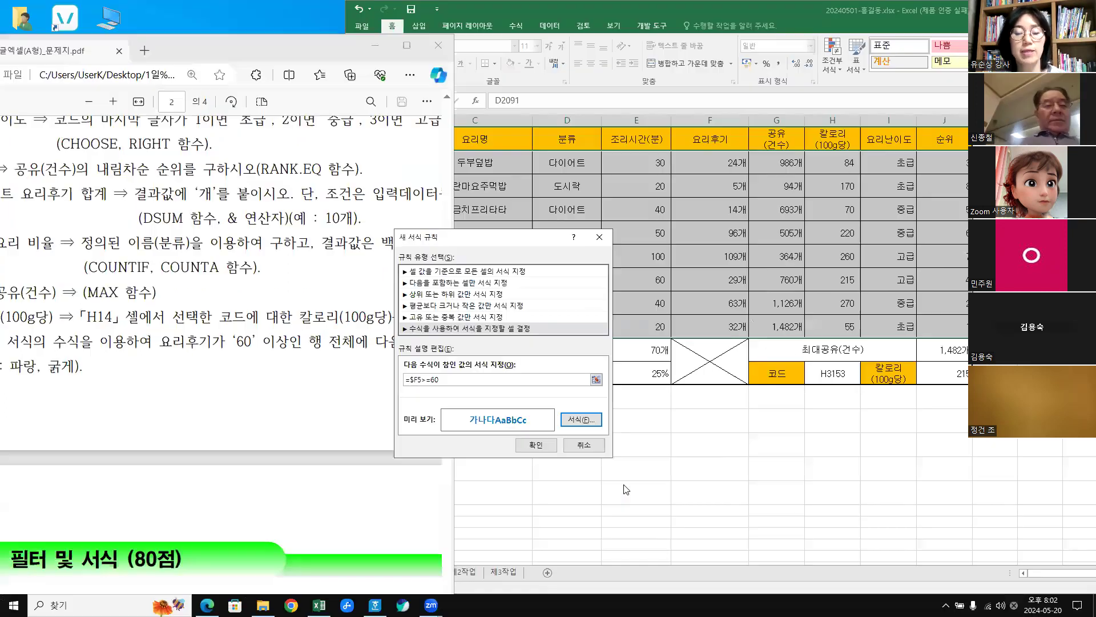
{"action": "left_click", "coordinate": [536, 445]}
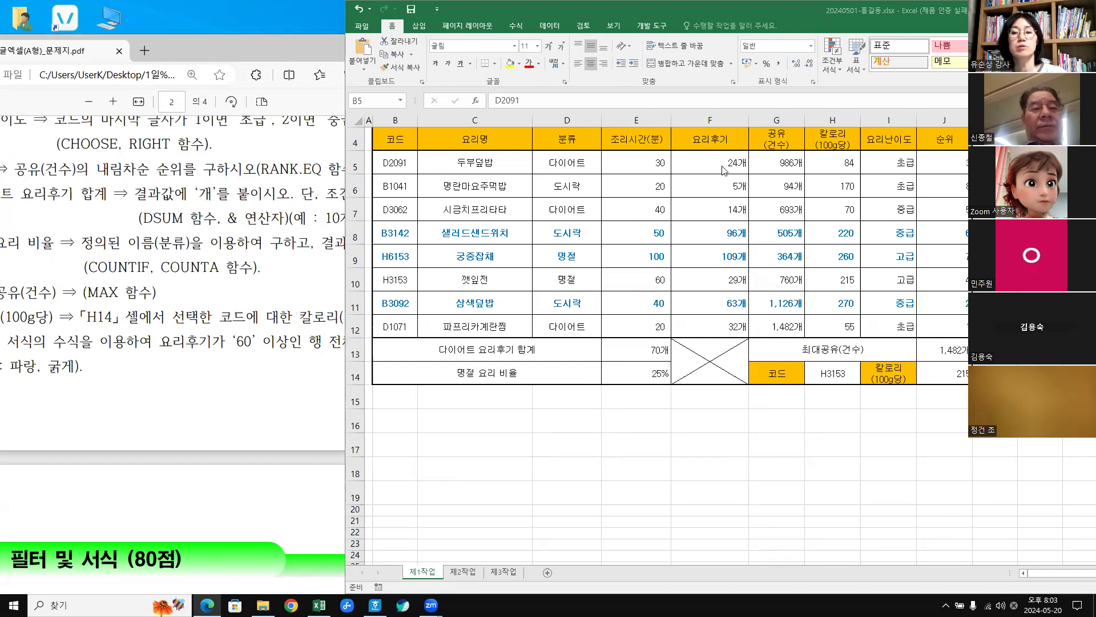
Check the formatted rows' 요리후기 values in F8 through F11 against the 60-or-more condition in the exam PDF.
{"action": "left_click", "coordinate": [139, 380]}
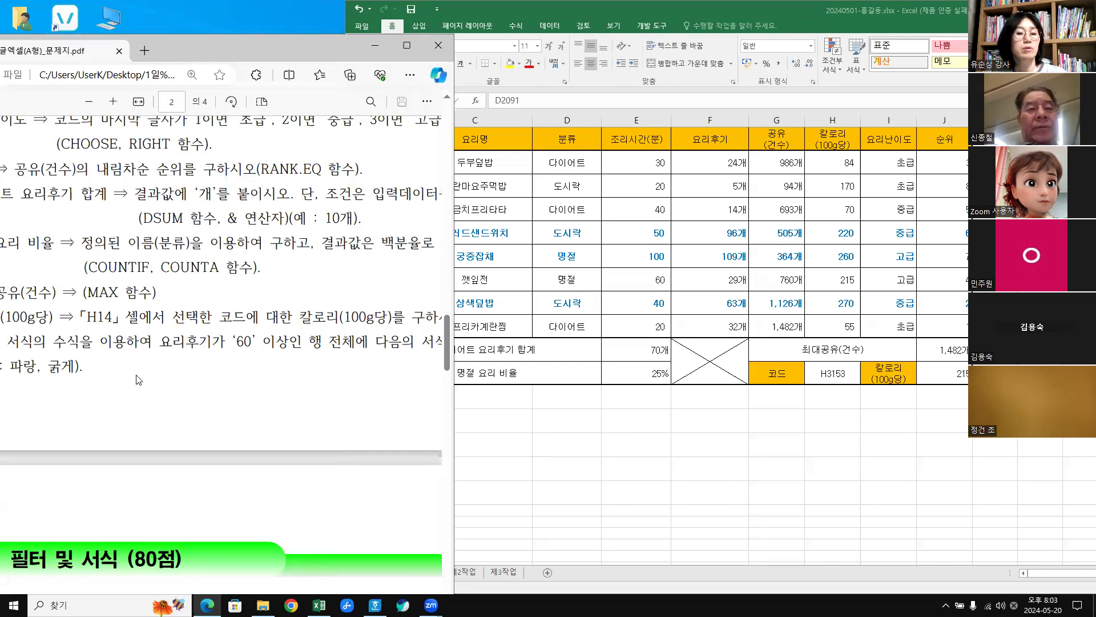
{"action": "left_click", "coordinate": [640, 435]}
{"action": "left_click", "coordinate": [739, 238]}
{"action": "key", "text": "Down"}
{"action": "key", "text": "Down"}
{"action": "key", "text": "Down"}
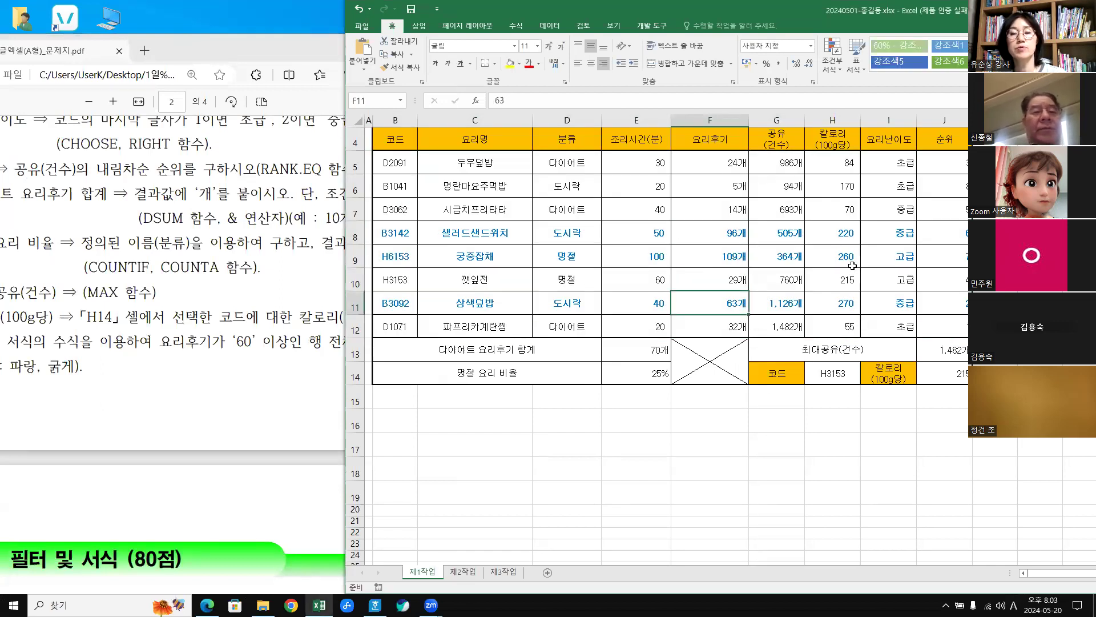
{"action": "left_click", "coordinate": [828, 441]}
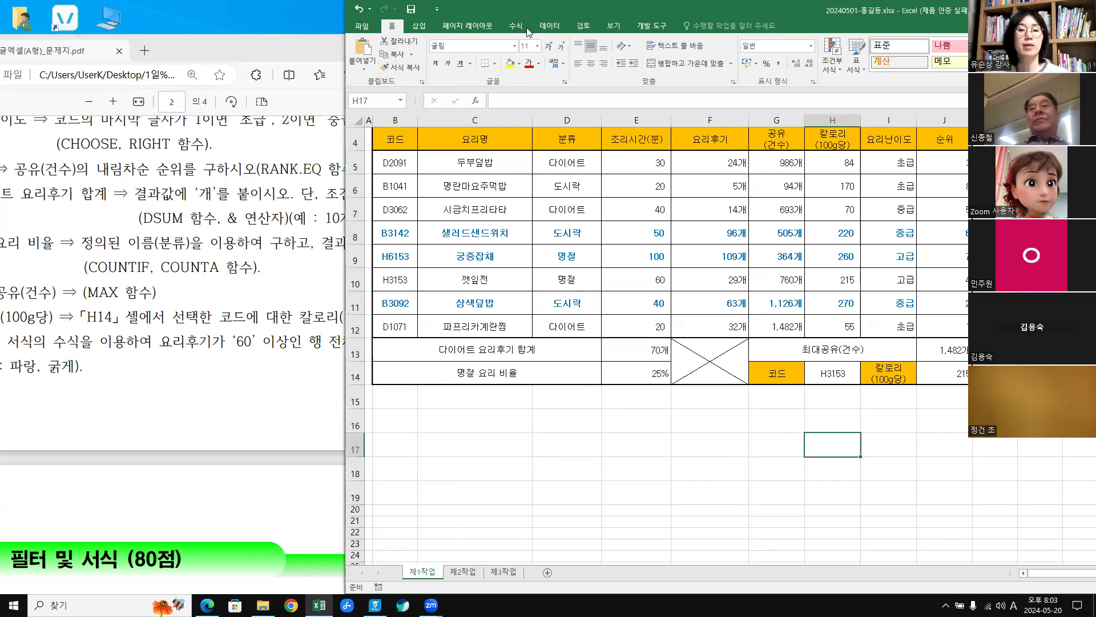
Arrange the Excel workbook and the exam PDF side by side on the screen.
{"action": "left_click_drag", "start_coordinate": [523, 6], "coordinate": [1095, 7]}
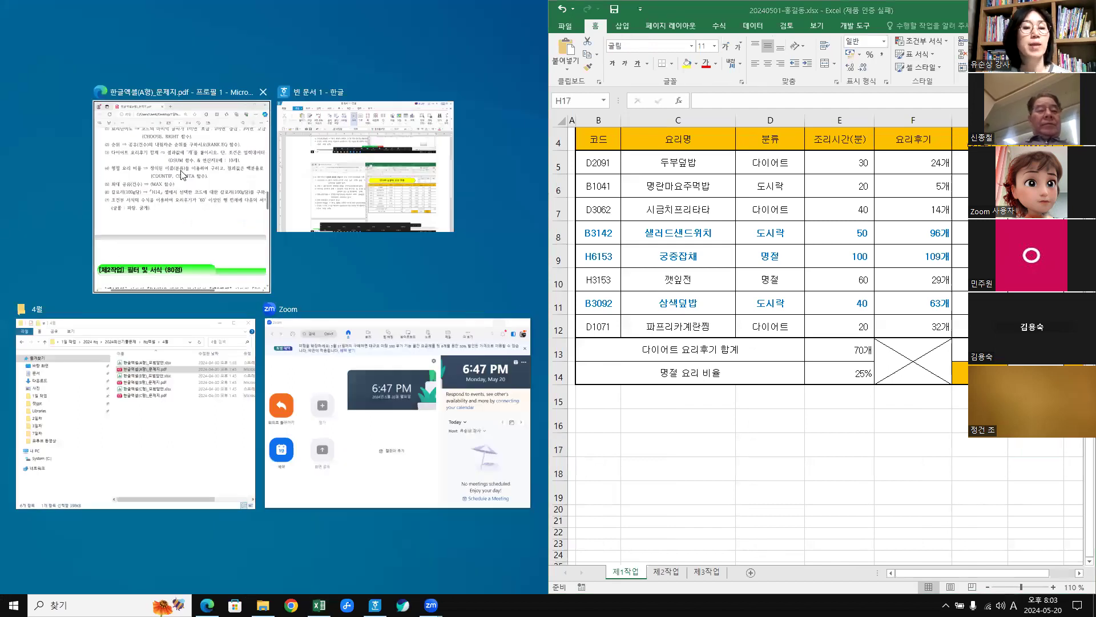
{"action": "left_click", "coordinate": [150, 211]}
Review the 제1작업 output table, formatting conditions and function tasks (1) to (7) in the exam PDF.
{"action": "scroll", "coordinate": [487, 448], "scroll_direction": "up", "scroll_amount": 3}
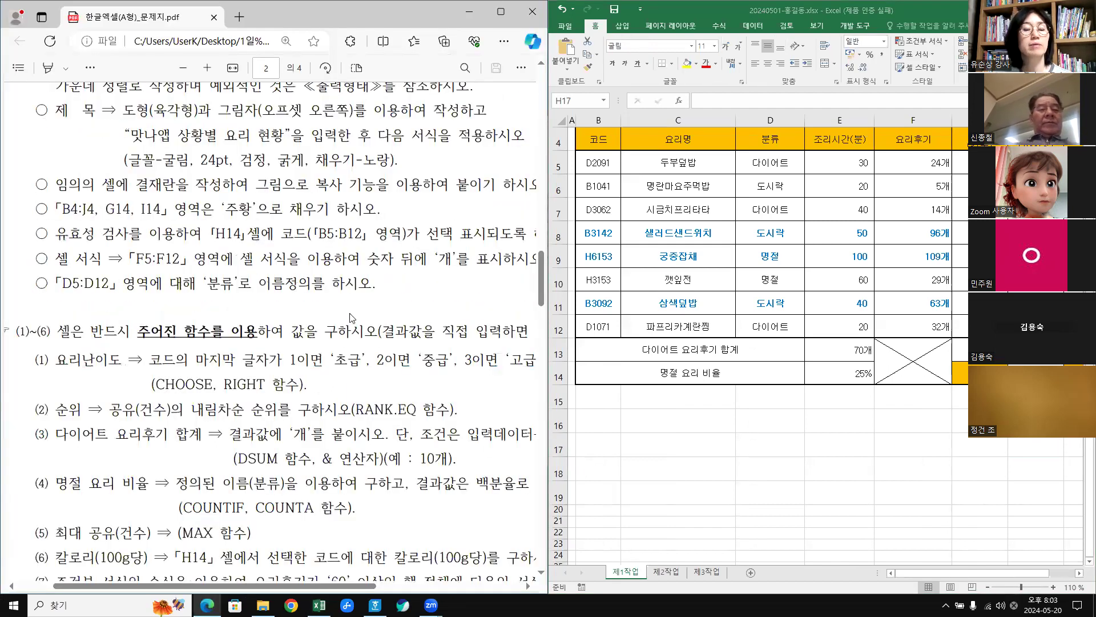
{"action": "scroll", "coordinate": [350, 318], "scroll_direction": "up", "scroll_amount": 5}
{"action": "scroll", "coordinate": [444, 317], "scroll_direction": "up", "scroll_amount": 5}
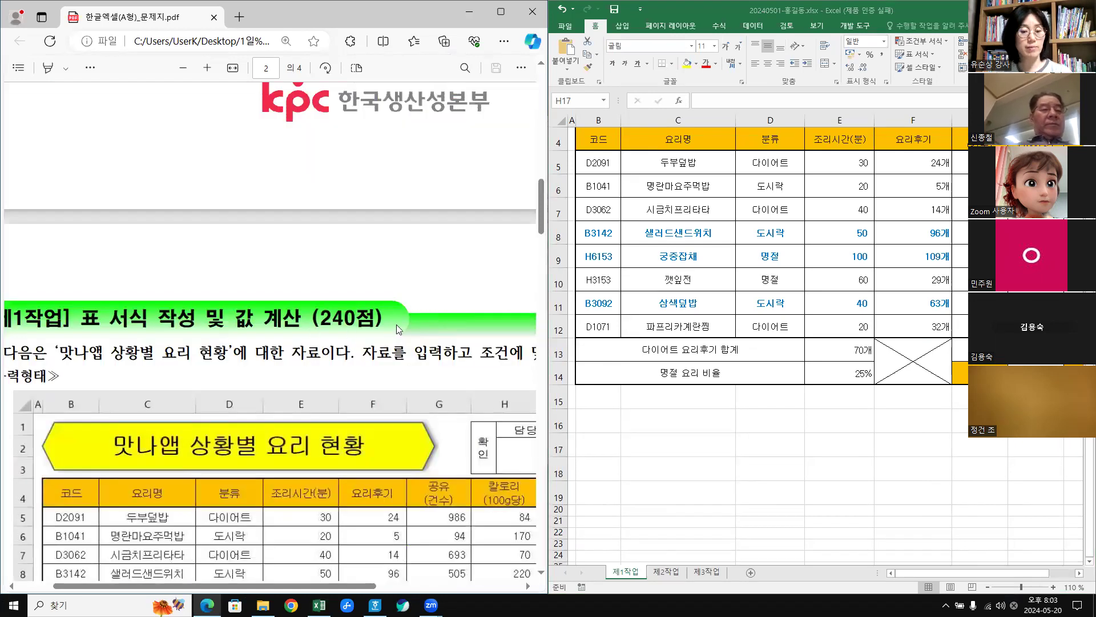
{"action": "scroll", "coordinate": [396, 324], "scroll_direction": "down", "scroll_amount": 1}
{"action": "scroll", "coordinate": [94, 236], "scroll_direction": "down", "scroll_amount": 2}
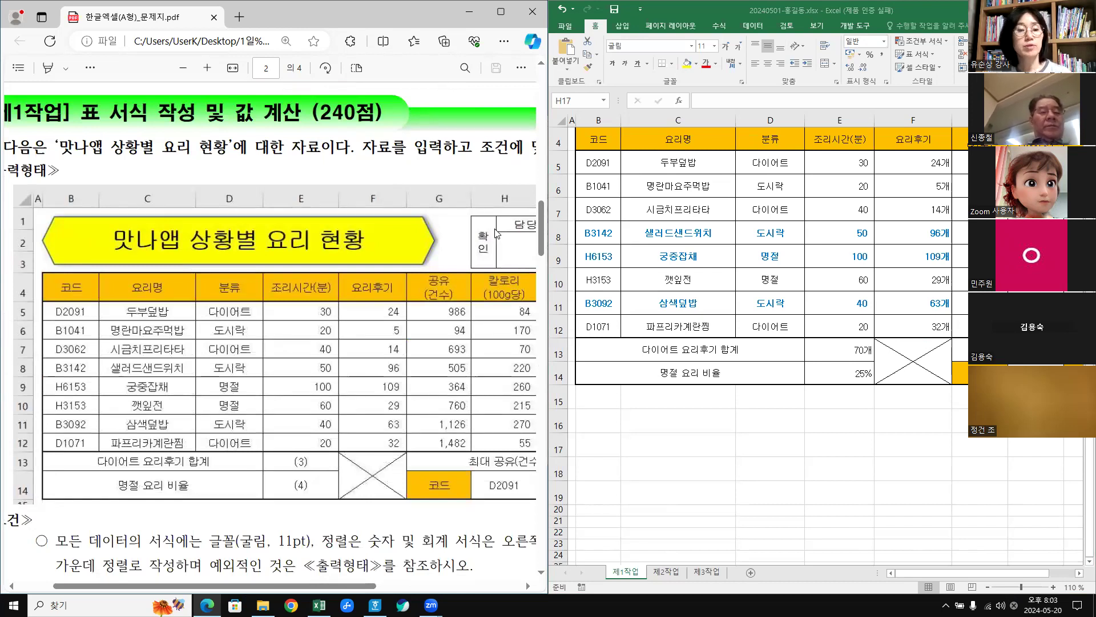
{"action": "scroll", "coordinate": [147, 168], "scroll_direction": "down", "scroll_amount": 2}
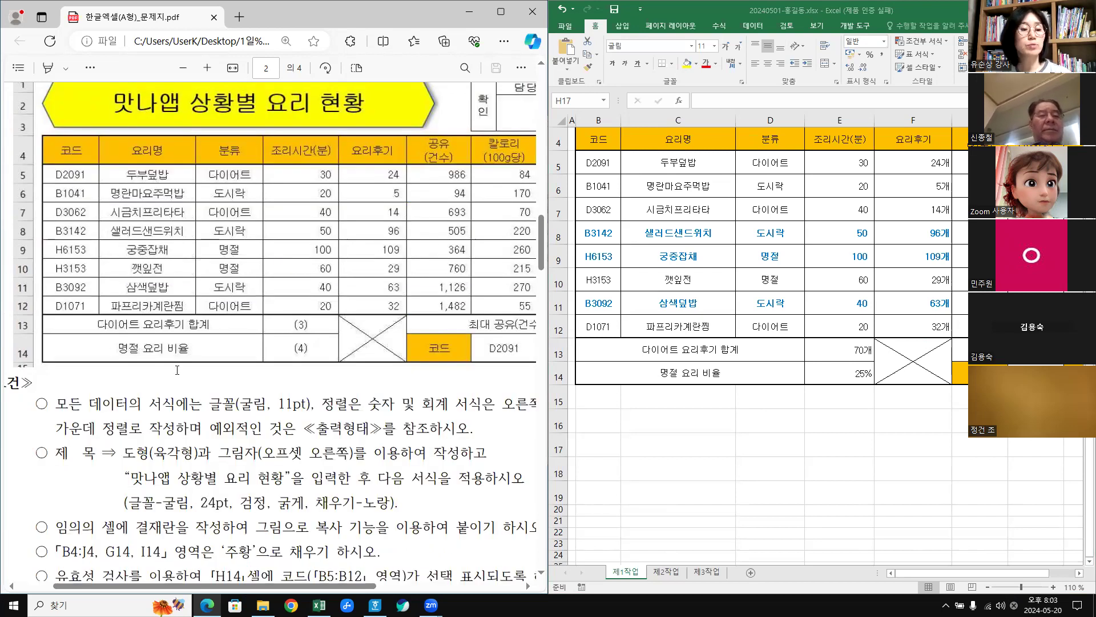
{"action": "scroll", "coordinate": [154, 346], "scroll_direction": "down", "scroll_amount": 6}
{"action": "scroll", "coordinate": [159, 347], "scroll_direction": "down", "scroll_amount": 3}
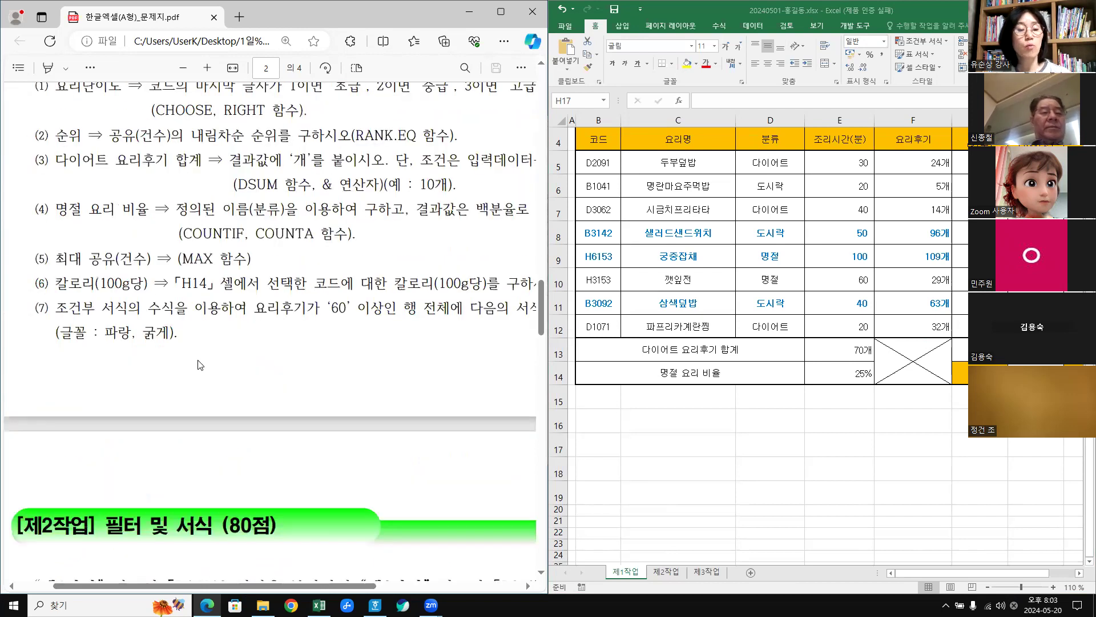
{"action": "scroll", "coordinate": [203, 342], "scroll_direction": "up", "scroll_amount": 2}
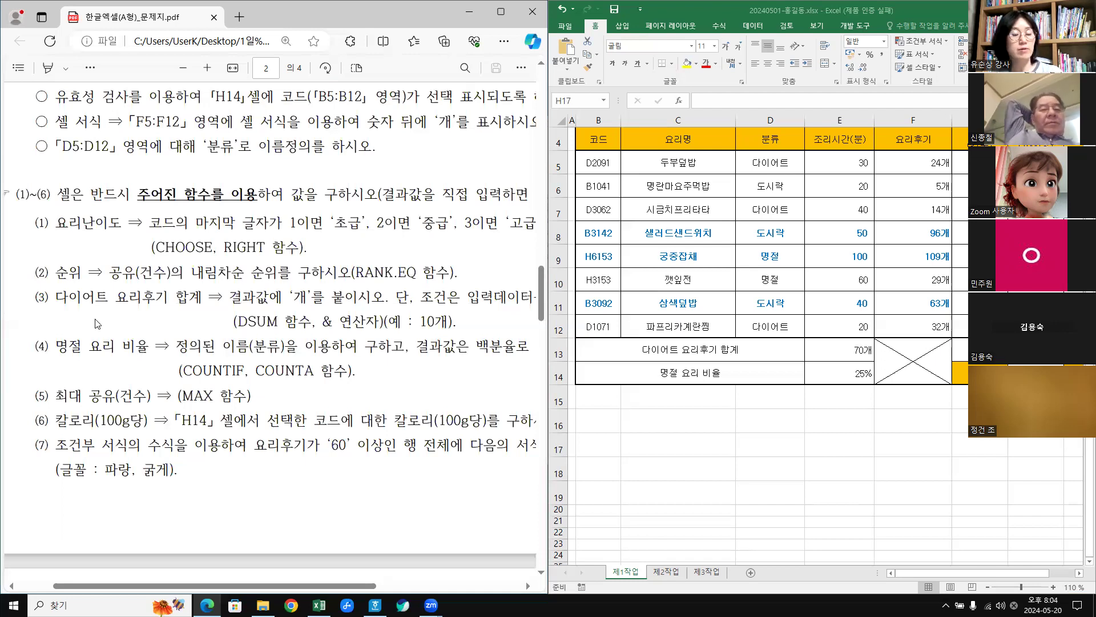
{"action": "scroll", "coordinate": [99, 318], "scroll_direction": "down", "scroll_amount": 2}
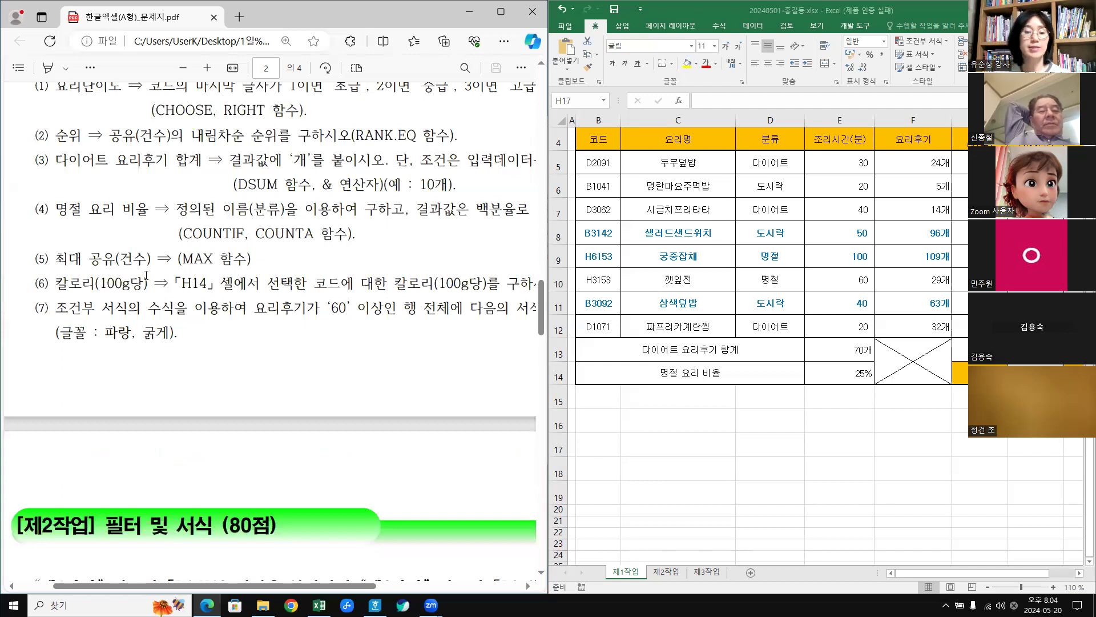
Examine the 제2작업 advanced filter and table style instructions in the exam PDF at a reduced zoom.
{"action": "scroll", "coordinate": [238, 387], "scroll_direction": "down", "scroll_amount": 3}
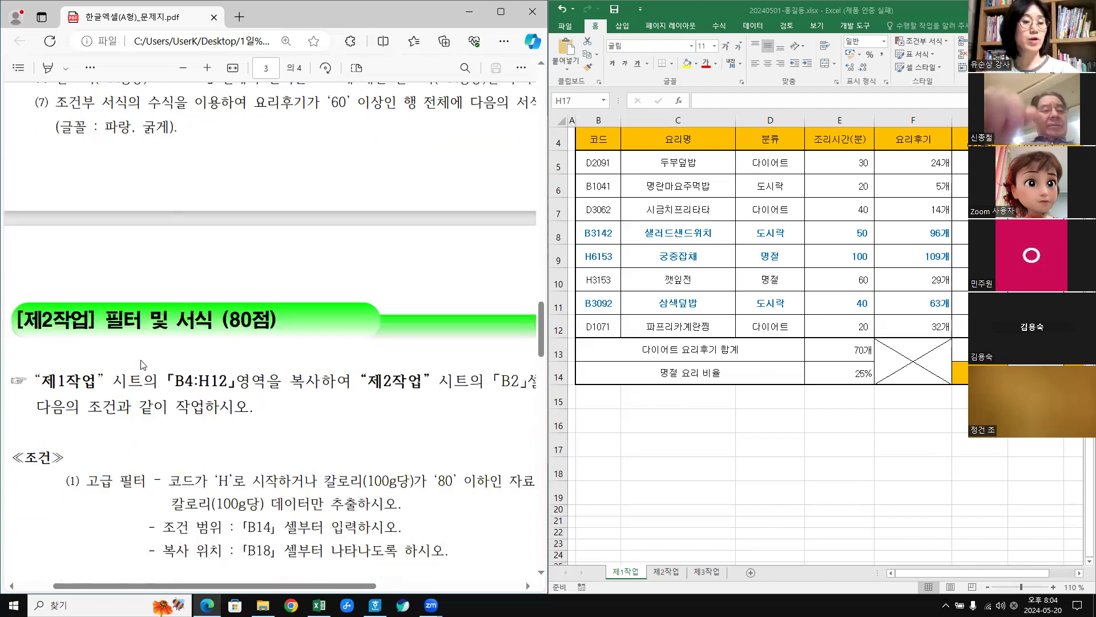
{"action": "scroll", "coordinate": [193, 380], "scroll_direction": "down", "scroll_amount": 3}
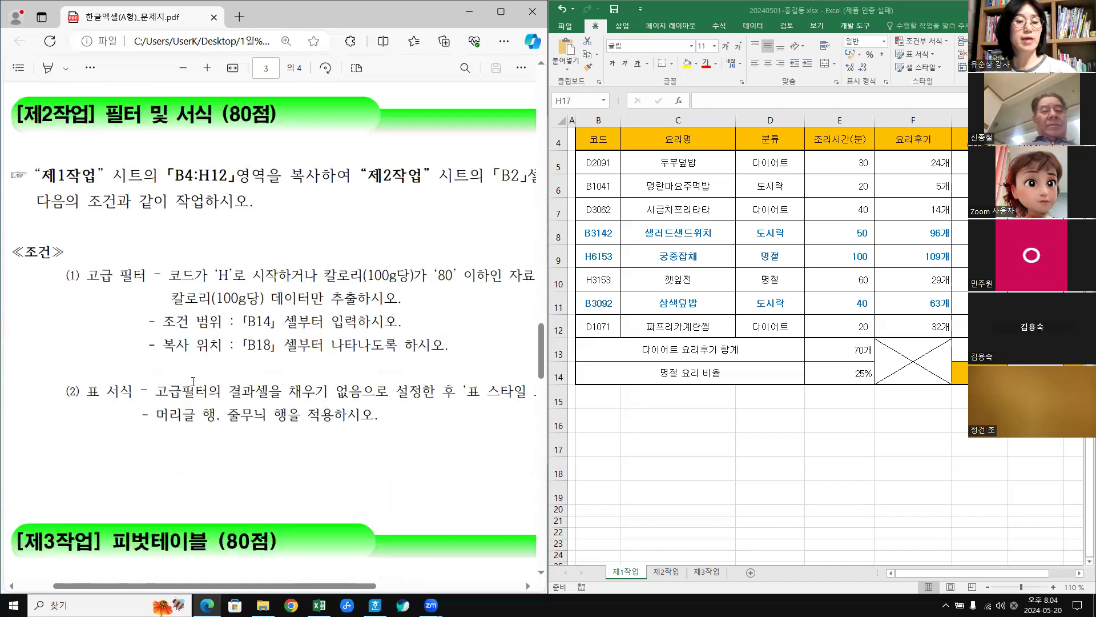
{"action": "scroll", "coordinate": [193, 381], "scroll_direction": "down", "scroll_amount": 1}
{"action": "scroll", "coordinate": [155, 194], "scroll_direction": "up", "scroll_amount": 2}
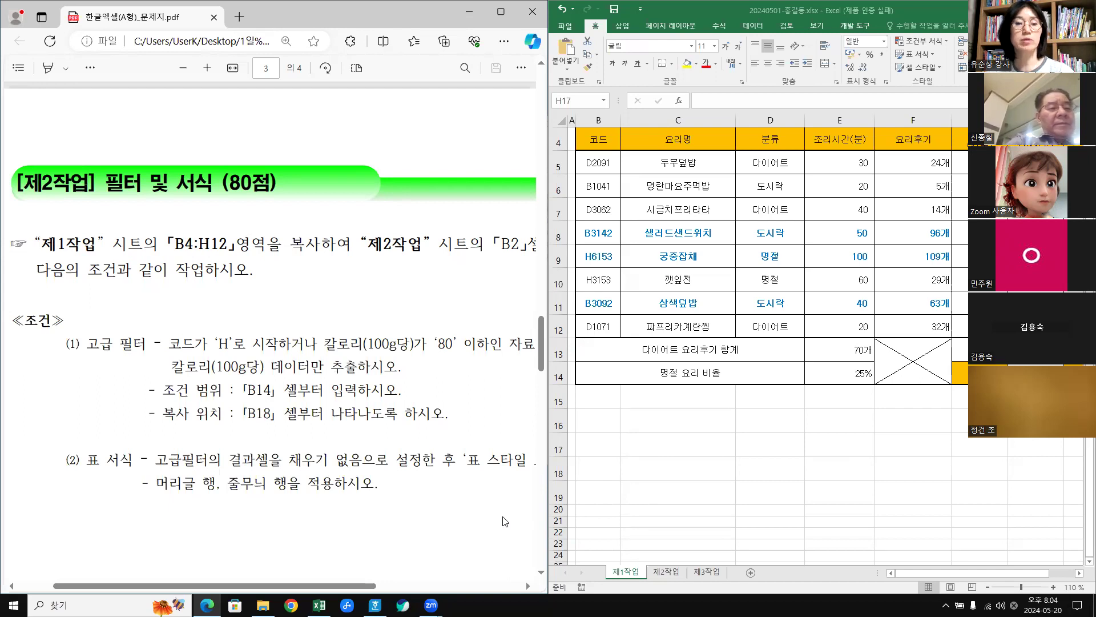
{"action": "left_click", "coordinate": [475, 1]}
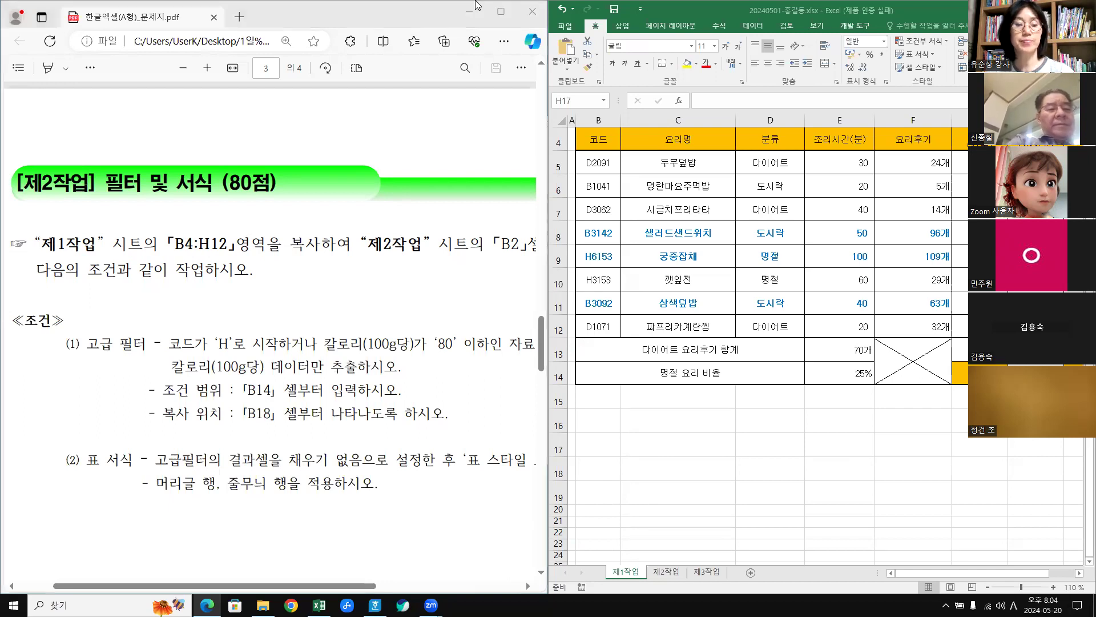
{"action": "left_click", "coordinate": [361, 126]}
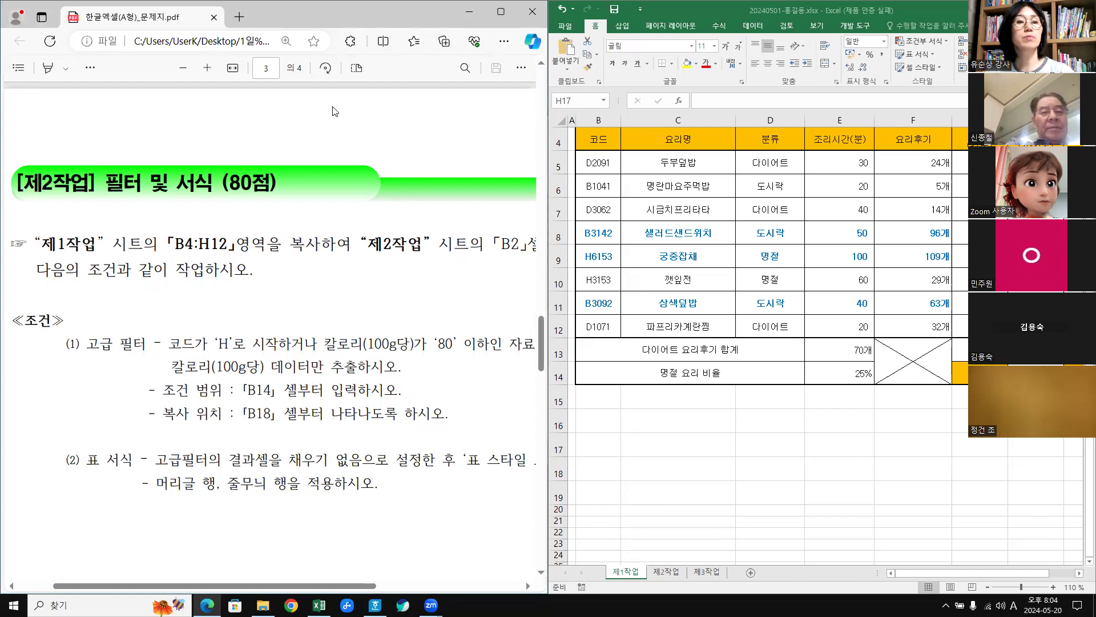
{"action": "left_click", "coordinate": [185, 65]}
{"action": "left_click", "coordinate": [185, 65]}
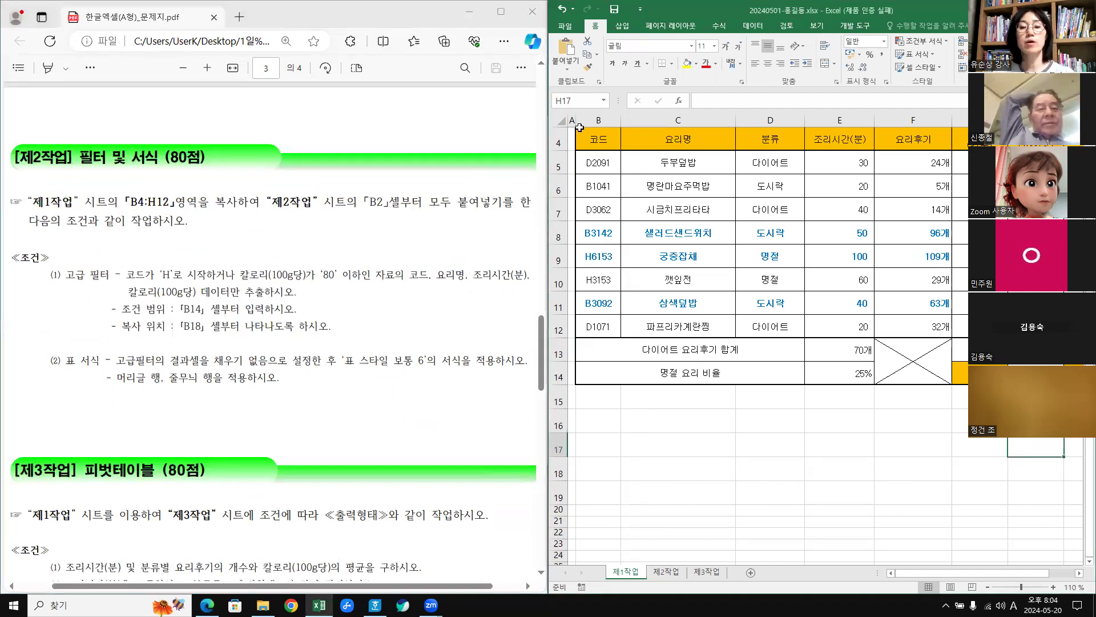
Copy the range B4:H12 from the 제1작업 sheet and paste it into the 제2작업 sheet at B2.
{"action": "scroll", "coordinate": [581, 132], "scroll_direction": "up", "scroll_amount": 1}
{"action": "left_click_drag", "start_coordinate": [593, 194], "coordinate": [976, 381]}
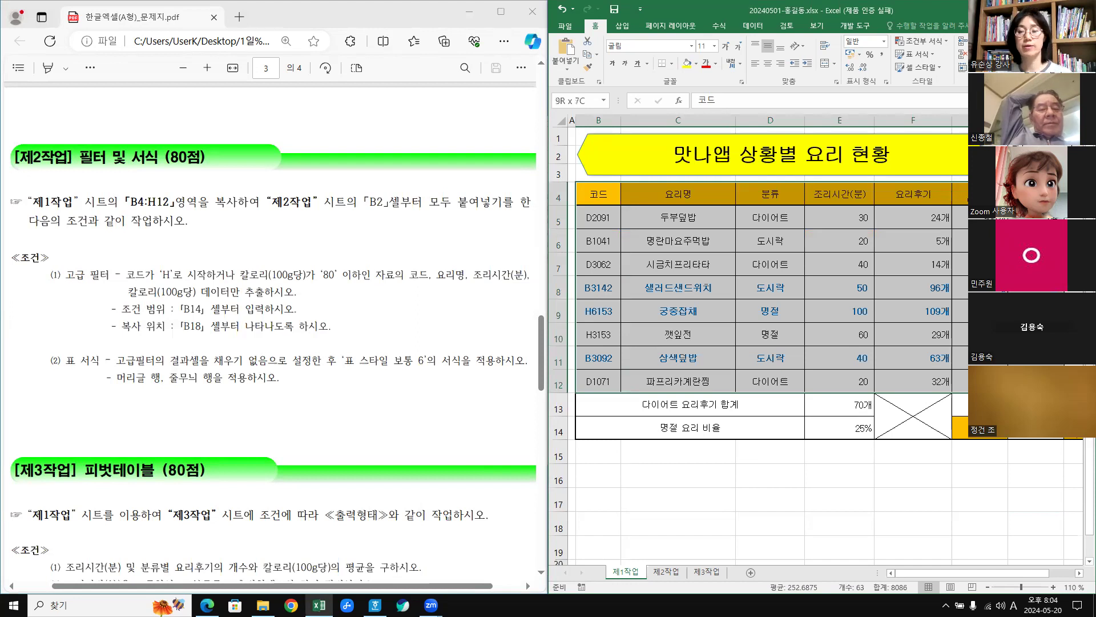
{"action": "left_click_drag", "start_coordinate": [976, 381], "coordinate": [977, 381]}
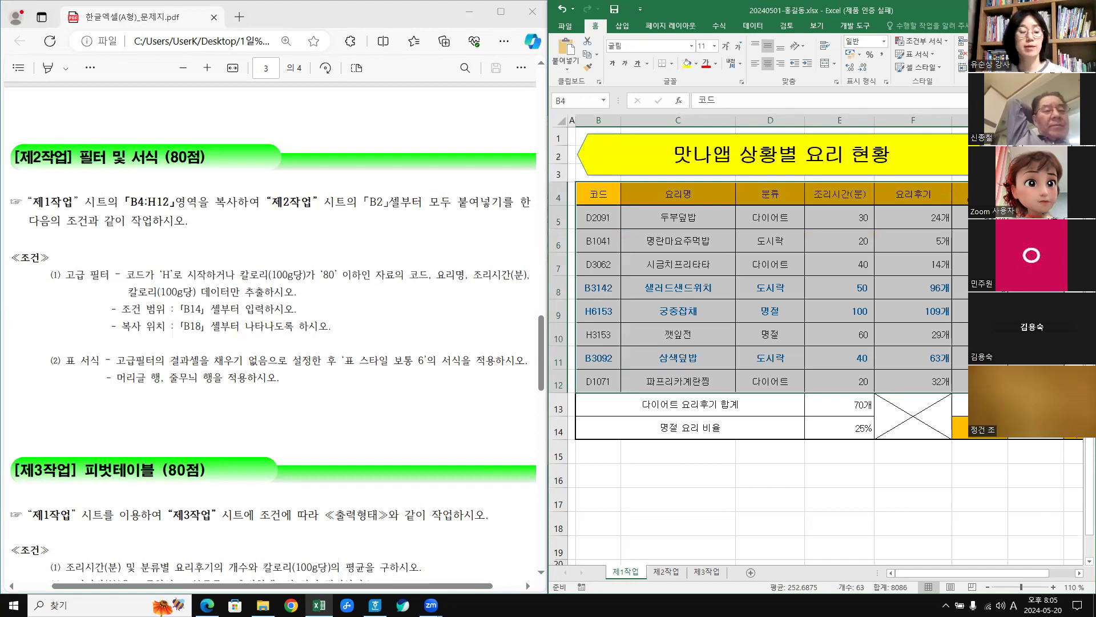
{"action": "key", "text": "ctrl+c"}
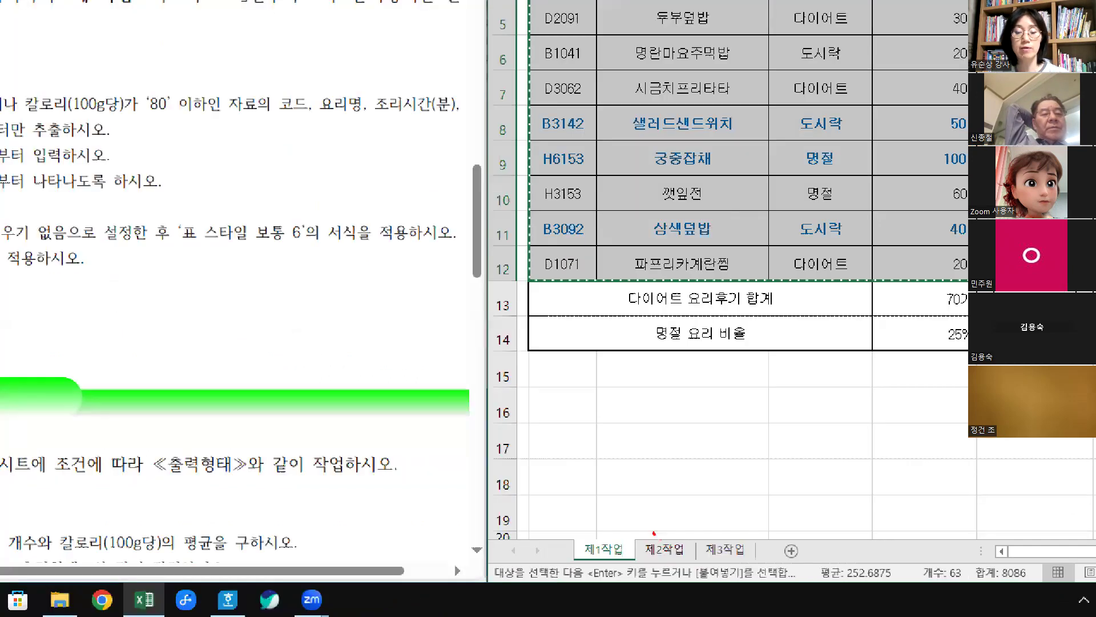
{"action": "left_click_drag", "start_coordinate": [656, 561], "coordinate": [674, 563]}
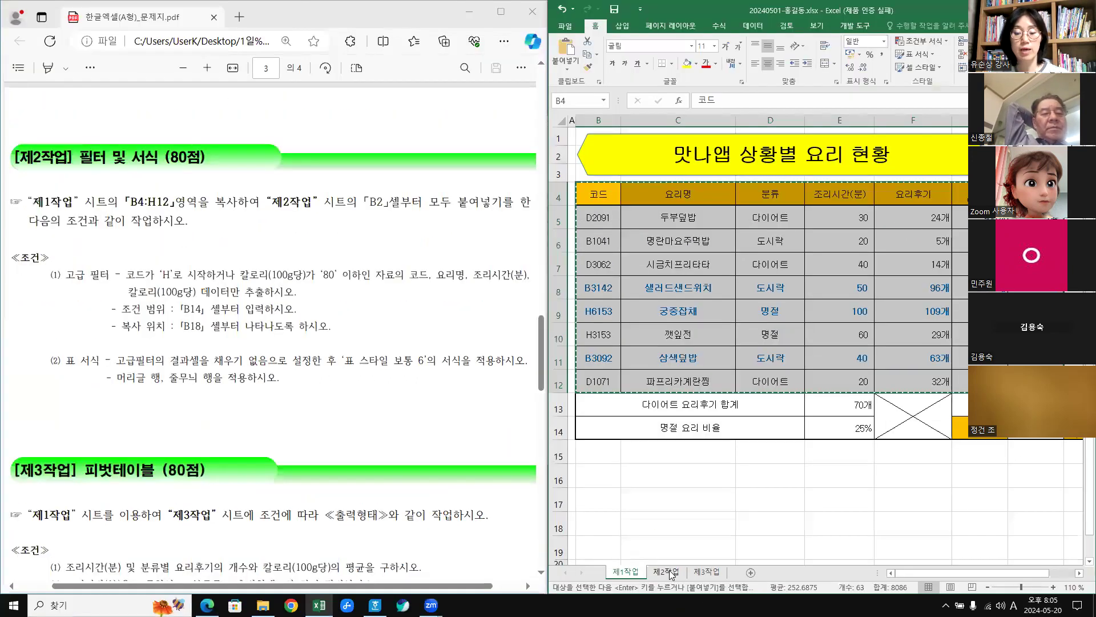
{"action": "left_click", "coordinate": [664, 549]}
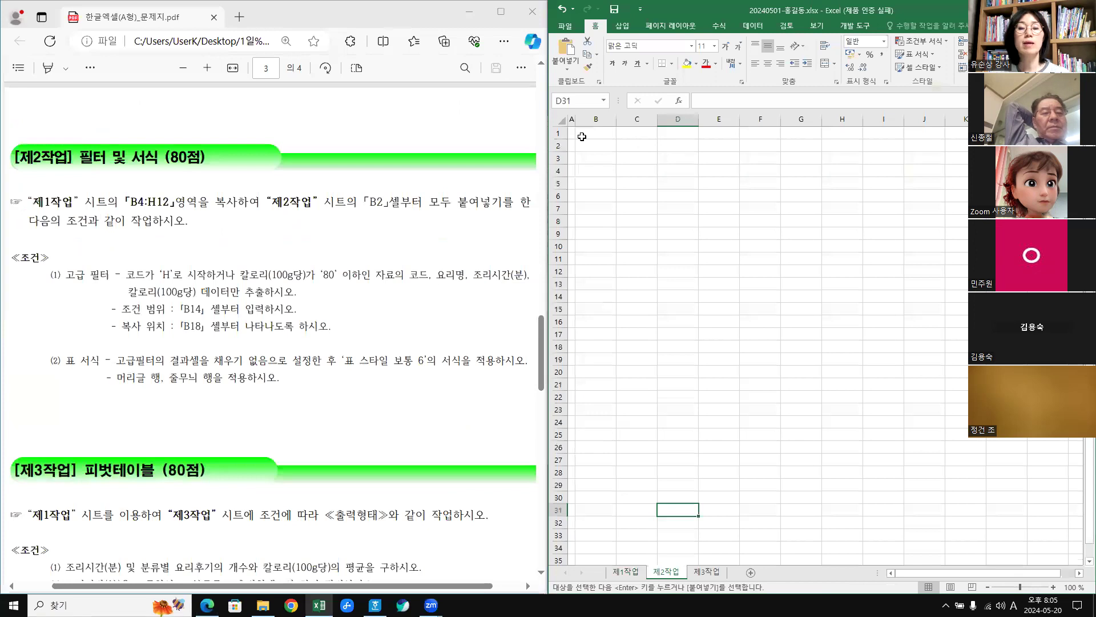
{"action": "left_click", "coordinate": [593, 145]}
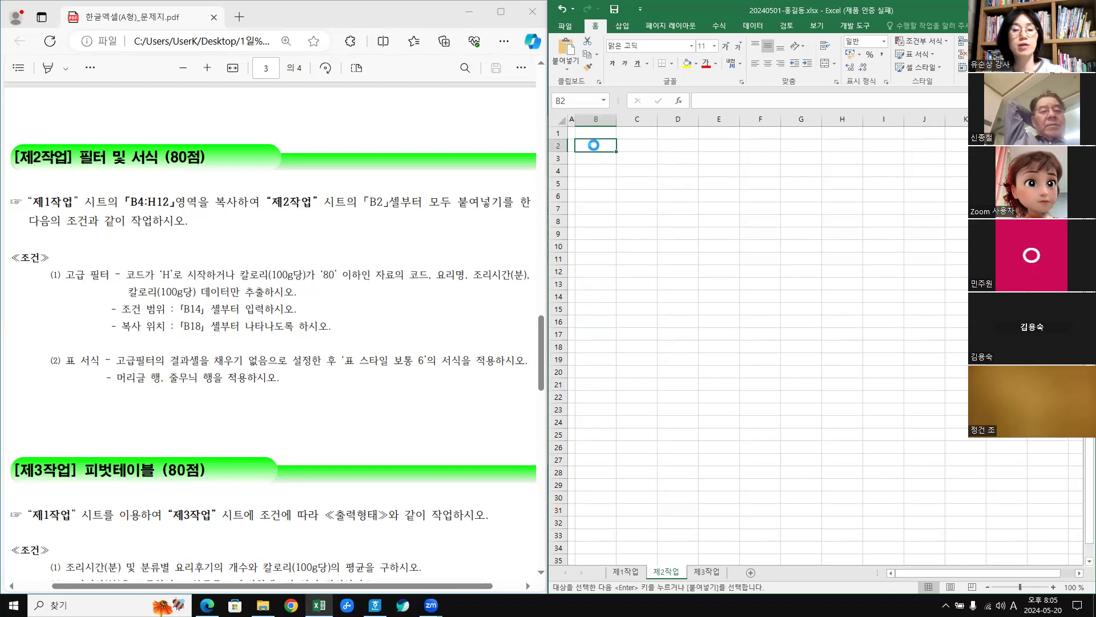
{"action": "key", "text": "ctrl+v"}
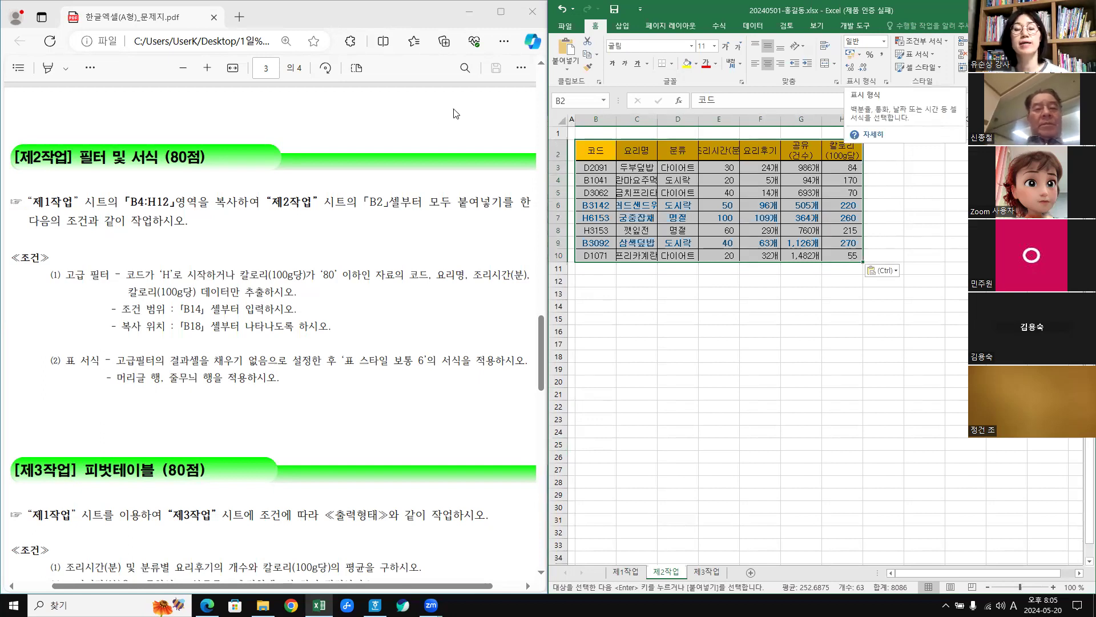
Apply the source table's column widths (열 너비) to the pasted table with Paste Special.
{"action": "left_click", "coordinate": [568, 70]}
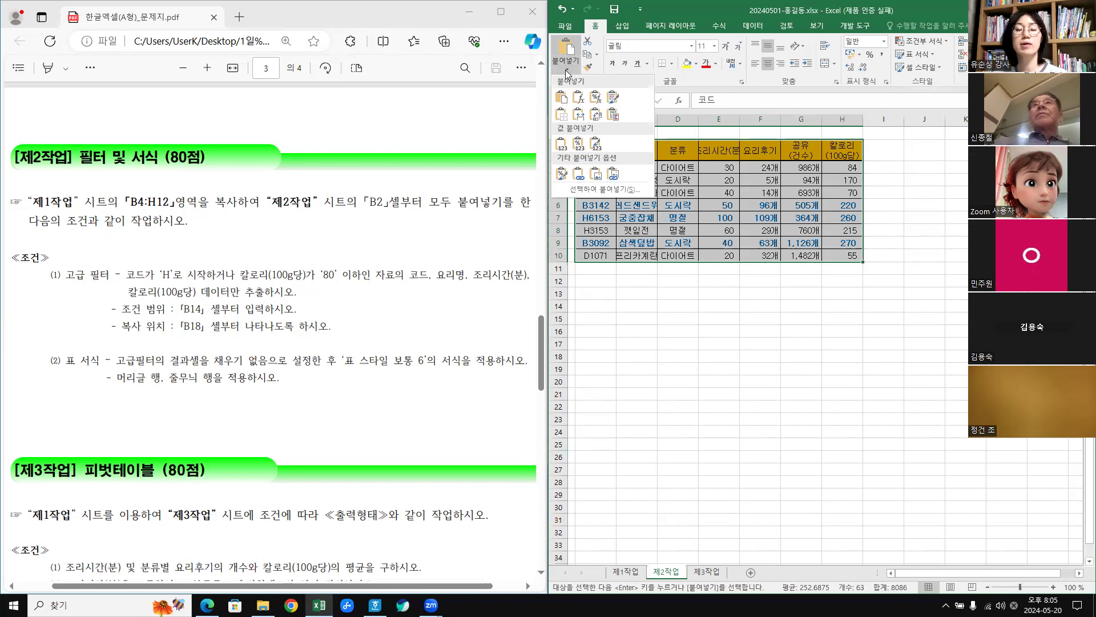
{"action": "left_click", "coordinate": [619, 190]}
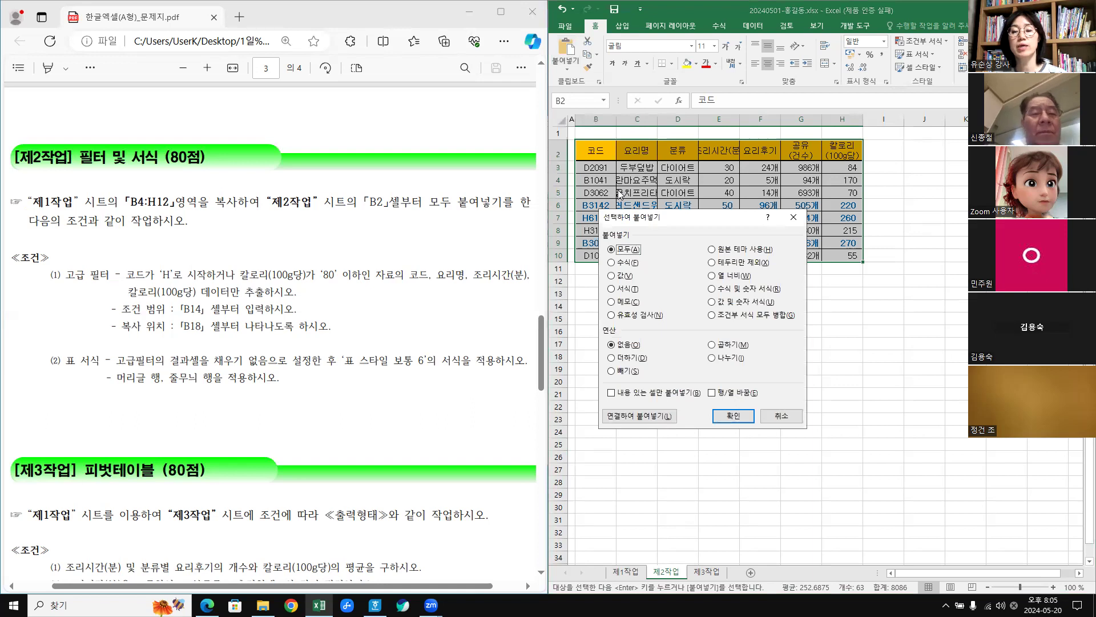
{"action": "left_click", "coordinate": [712, 276]}
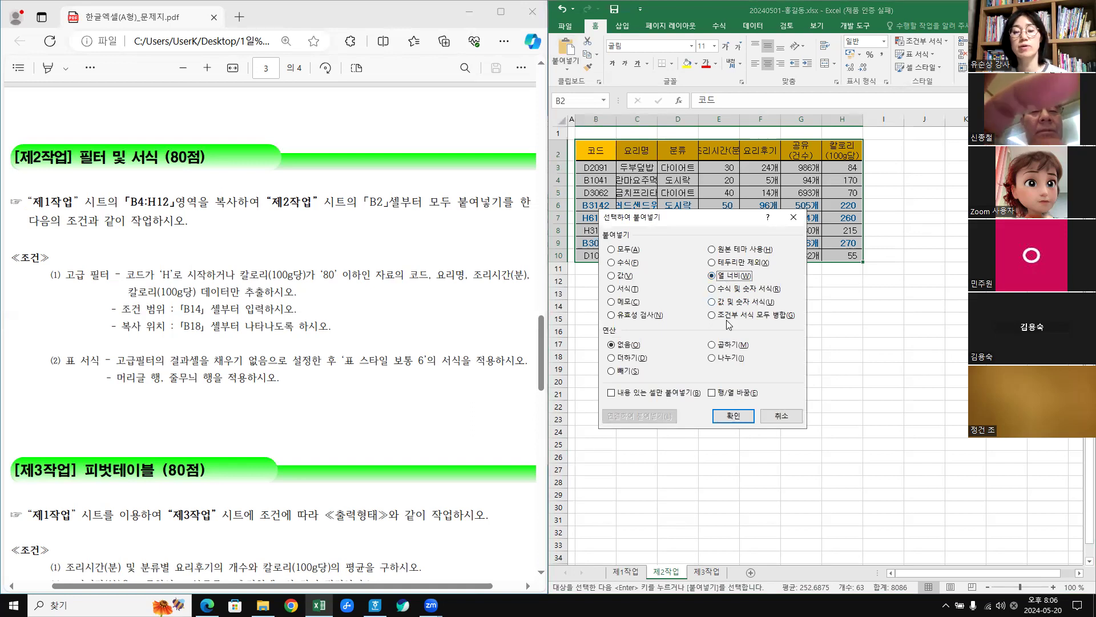
{"action": "left_click", "coordinate": [731, 414]}
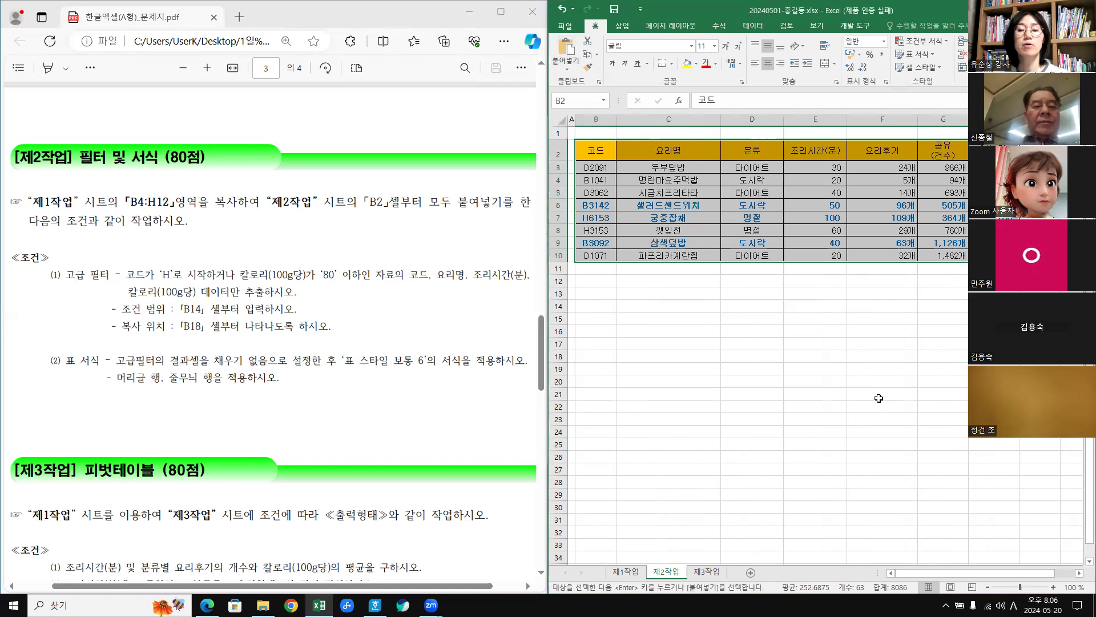
Clear the pasted table and its formatting from the 제2작업 sheet.
{"action": "left_click_drag", "start_coordinate": [877, 369], "coordinate": [871, 359]}
{"action": "left_click_drag", "start_coordinate": [577, 134], "coordinate": [1056, 308]}
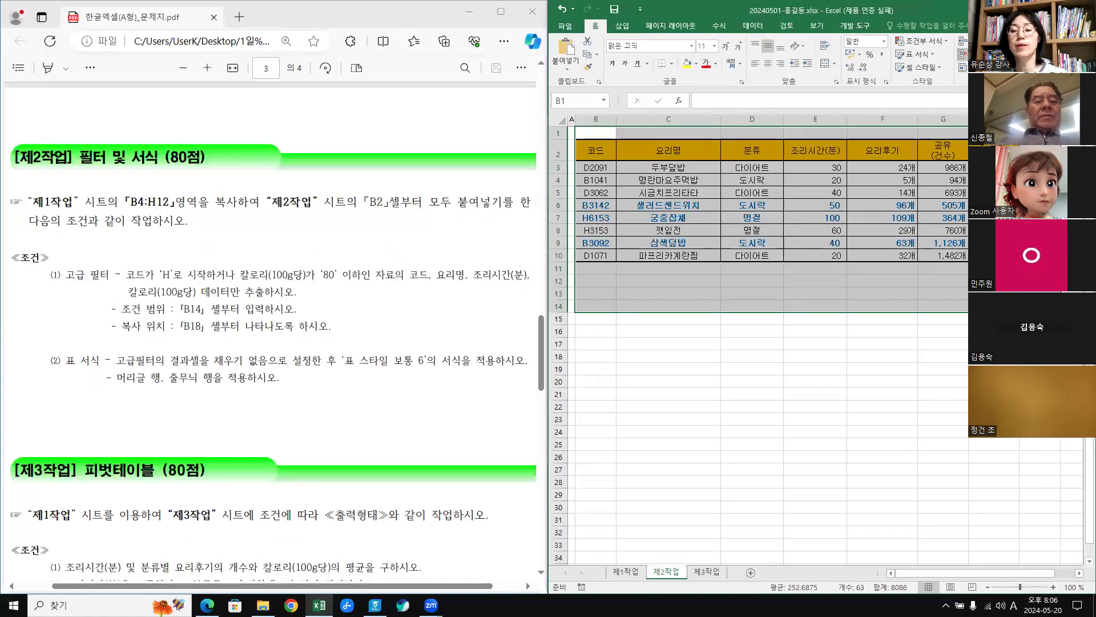
{"action": "key", "text": "ctrl+z"}
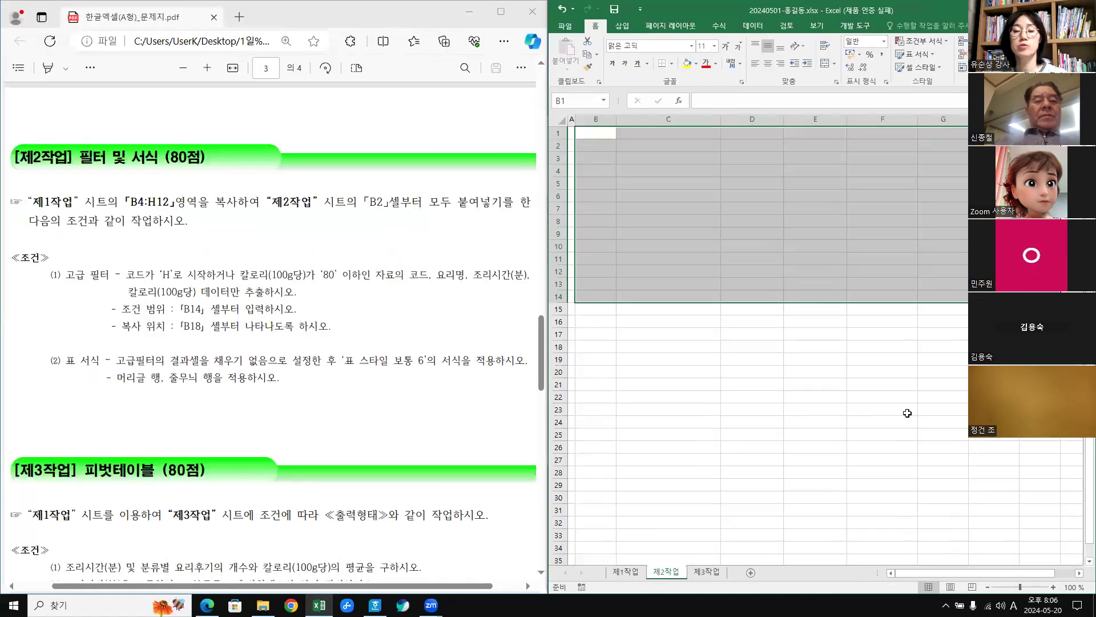
{"action": "left_click", "coordinate": [839, 434]}
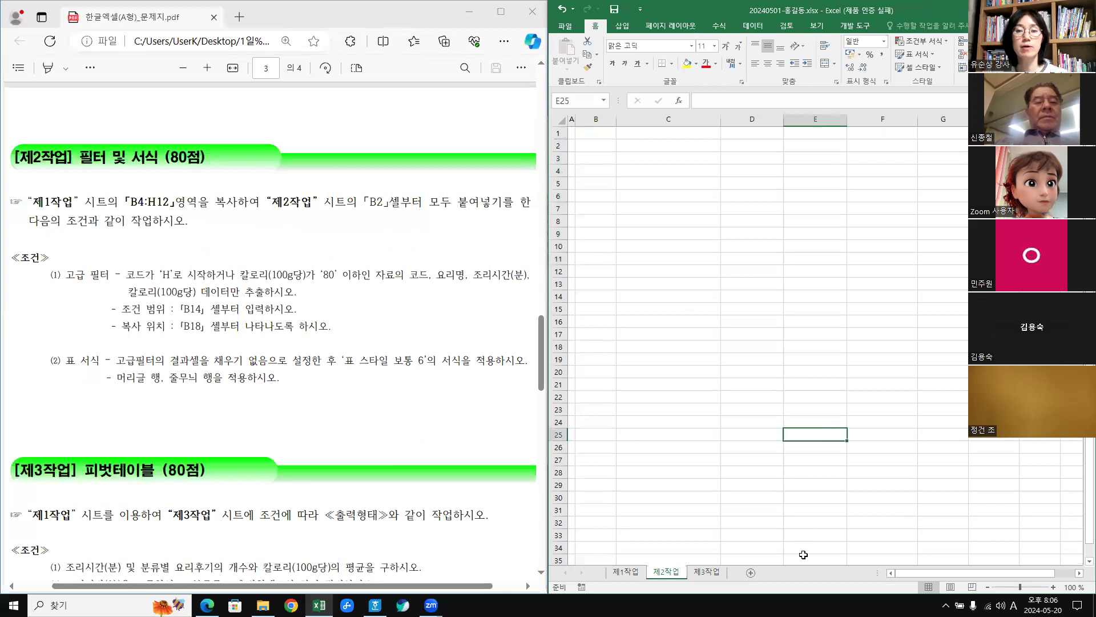
Copy 제1작업's range B4:H12 again and paste it from cell B2 of the empty 제2작업 sheet.
{"action": "left_click", "coordinate": [633, 573]}
{"action": "left_click", "coordinate": [802, 513]}
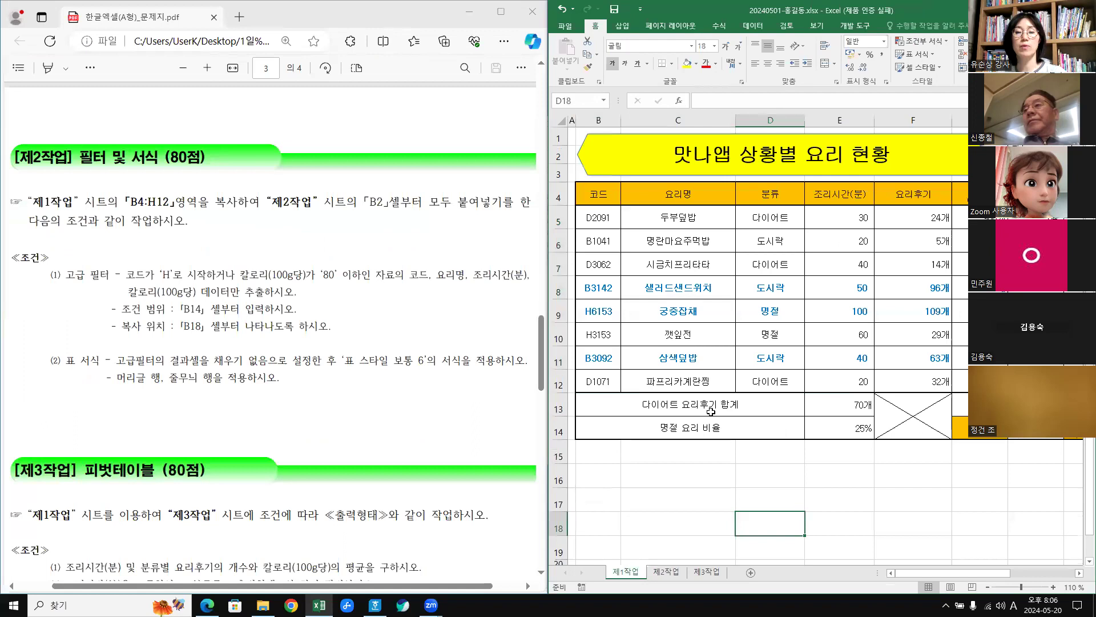
{"action": "left_click", "coordinate": [606, 191]}
{"action": "left_click_drag", "start_coordinate": [606, 191], "coordinate": [993, 379]}
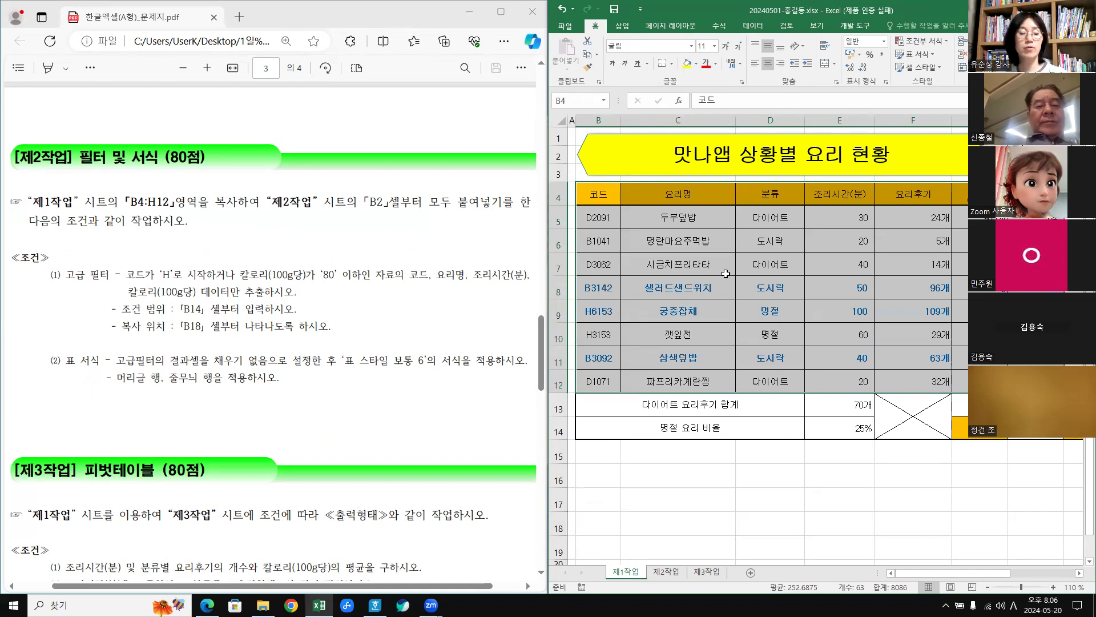
{"action": "key", "text": "ctrl+c"}
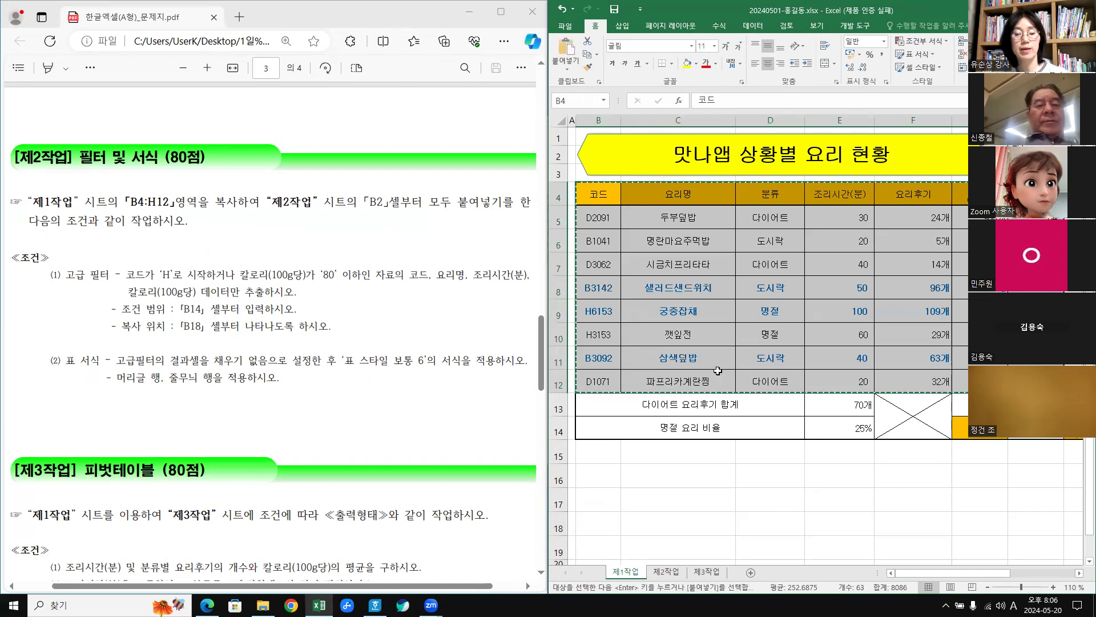
{"action": "left_click", "coordinate": [673, 577]}
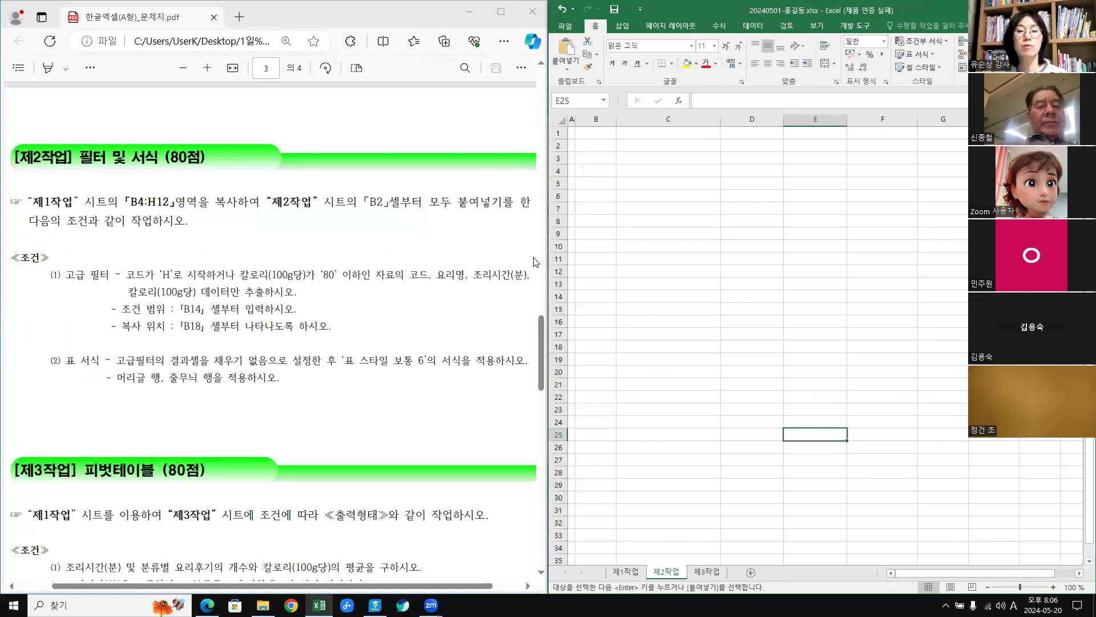
{"action": "left_click", "coordinate": [594, 144]}
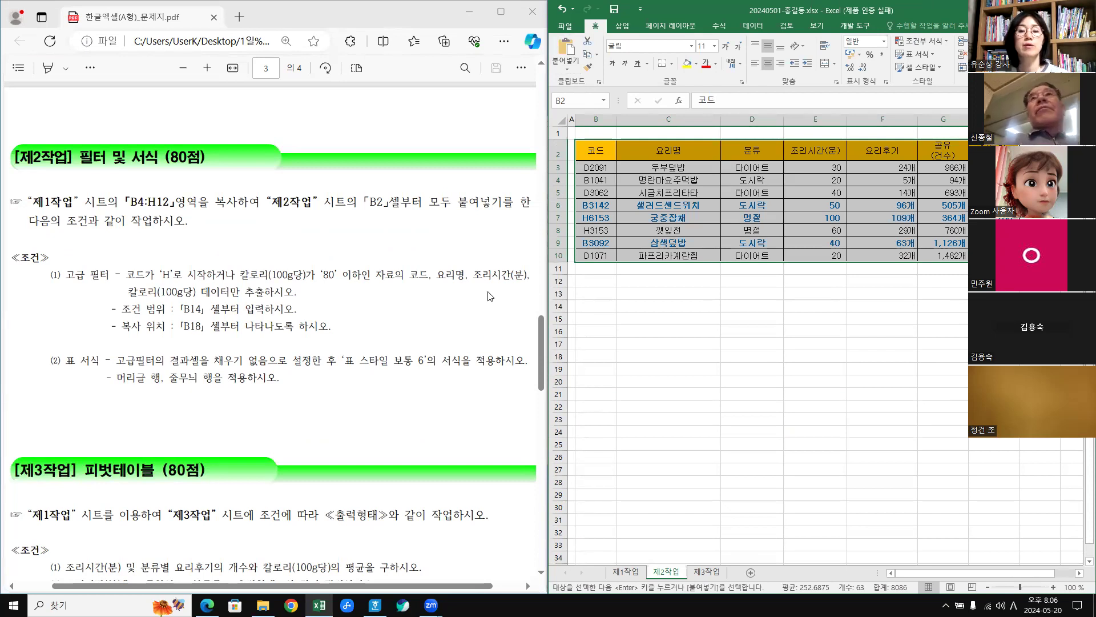
Apply the copied source table's column widths (열 너비) to the pasted 제2작업 table with Paste Special.
{"action": "left_click", "coordinate": [594, 26]}
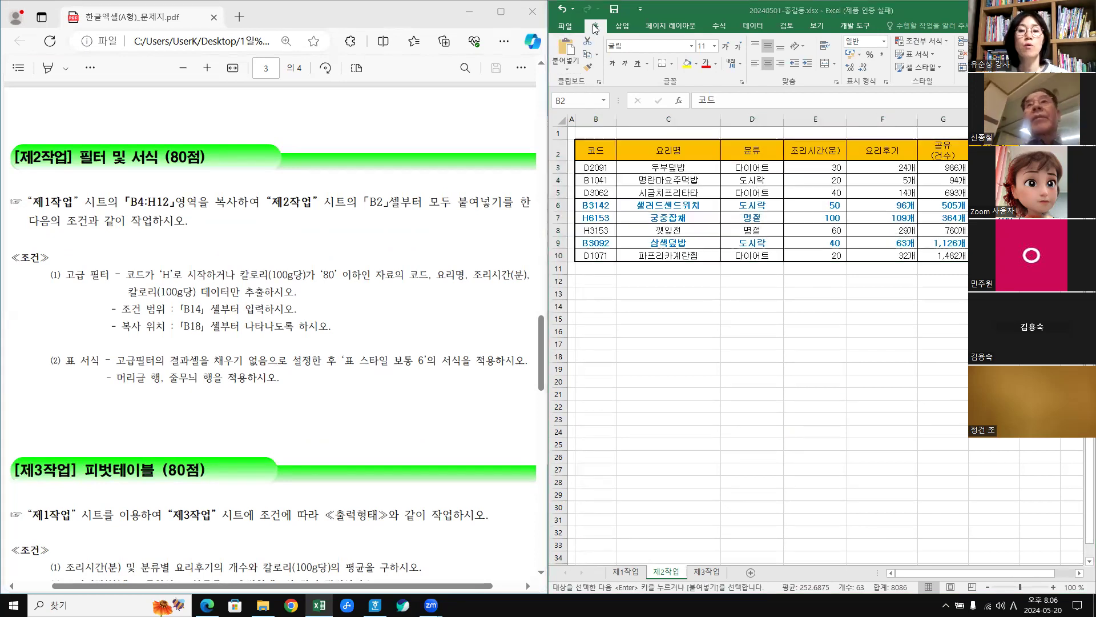
{"action": "left_click", "coordinate": [568, 71]}
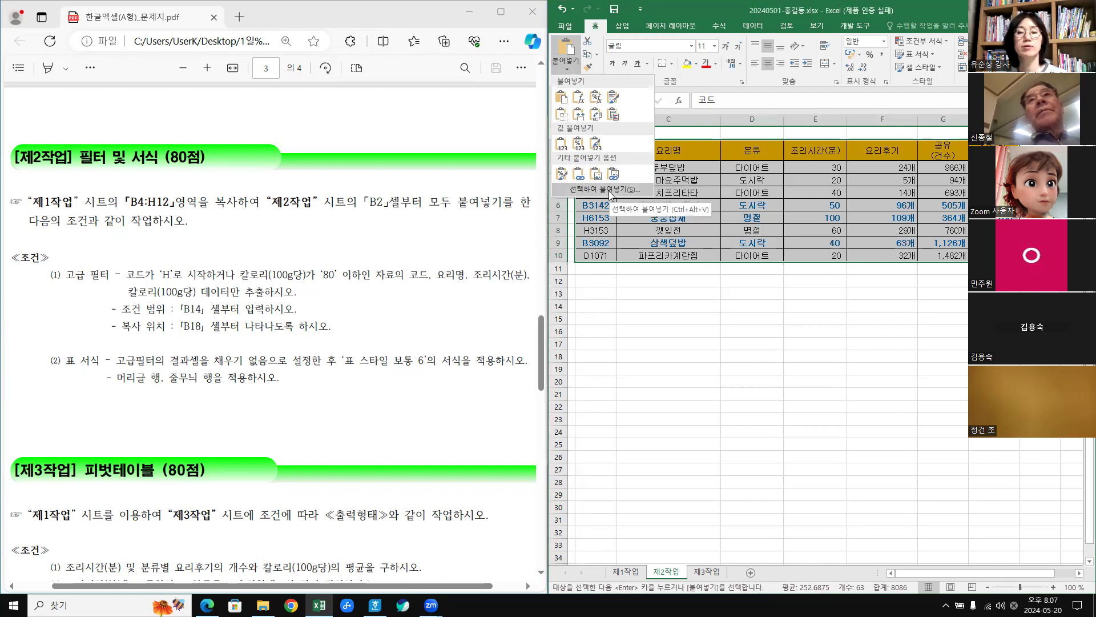
{"action": "left_click", "coordinate": [608, 190]}
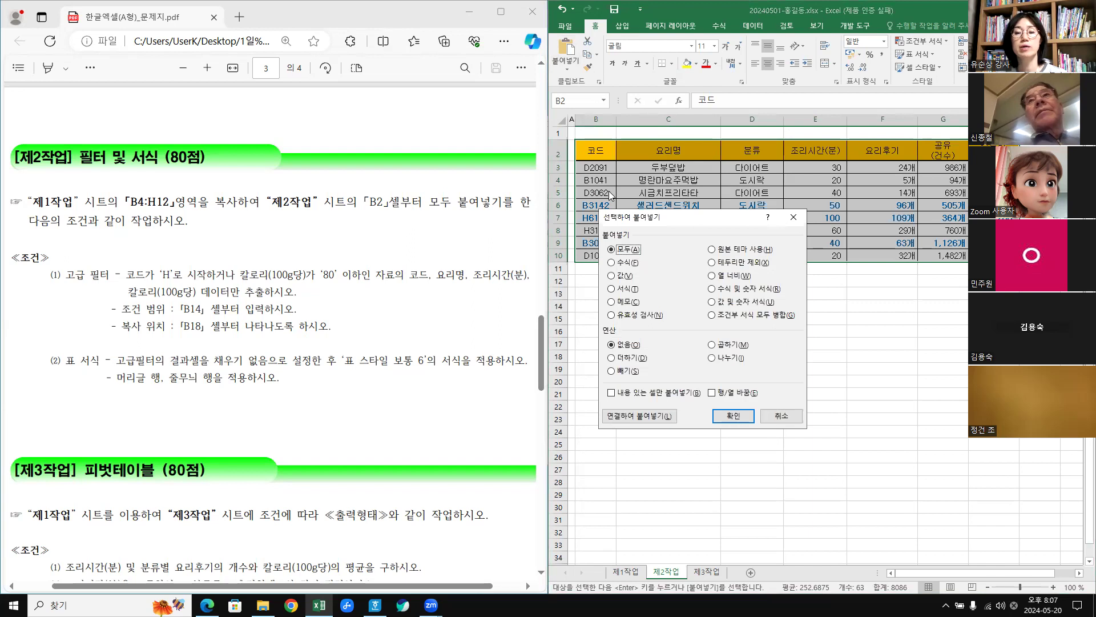
{"action": "left_click", "coordinate": [715, 276]}
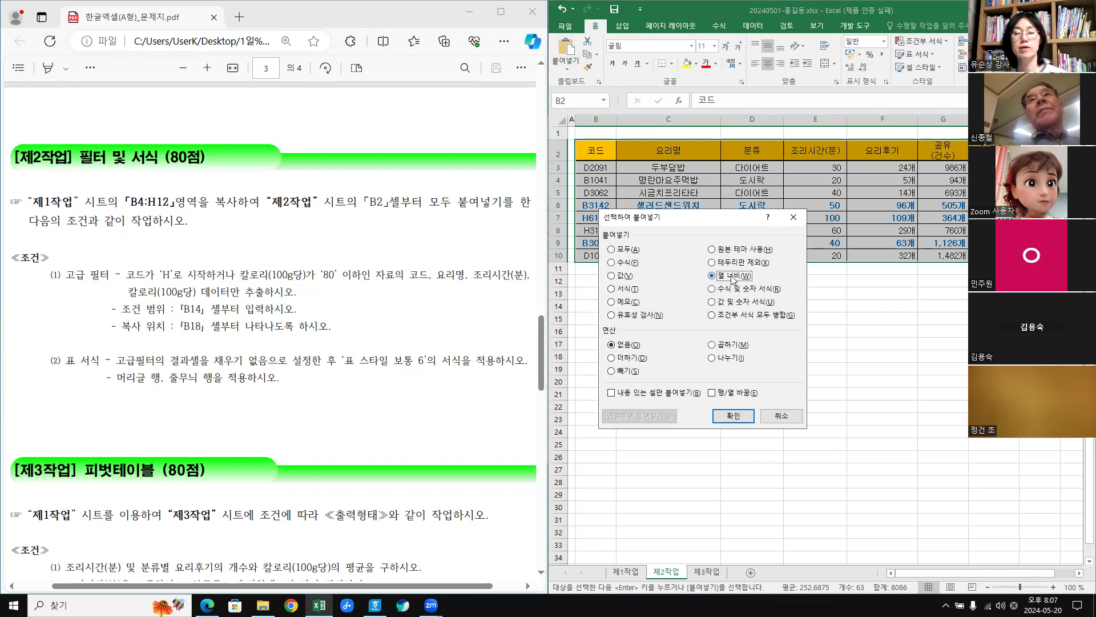
{"action": "left_click", "coordinate": [735, 417]}
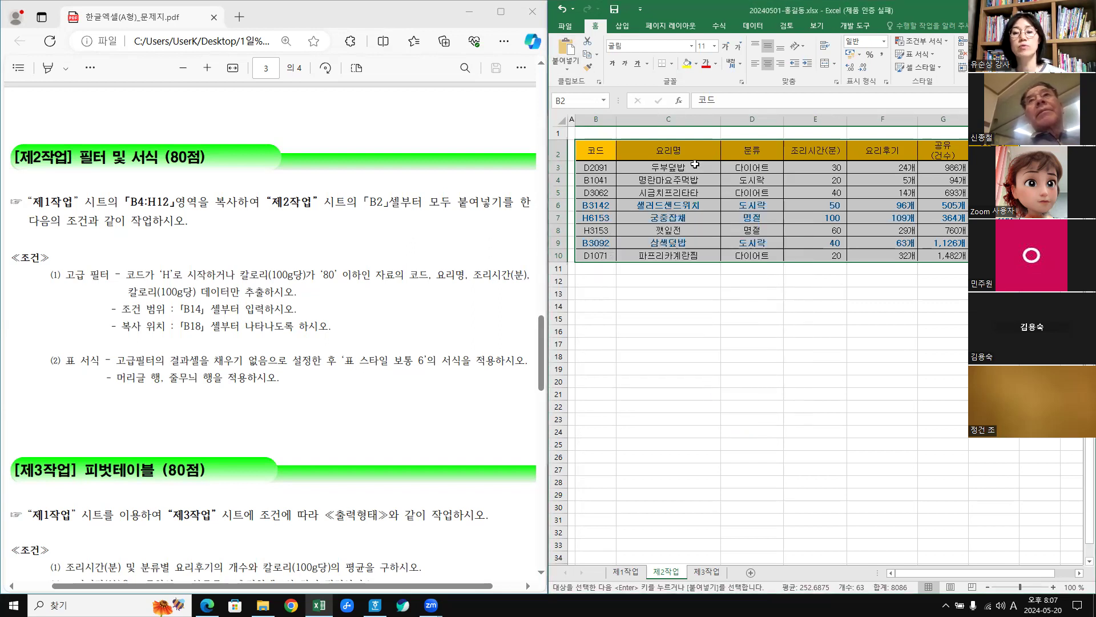
{"action": "left_click", "coordinate": [787, 347]}
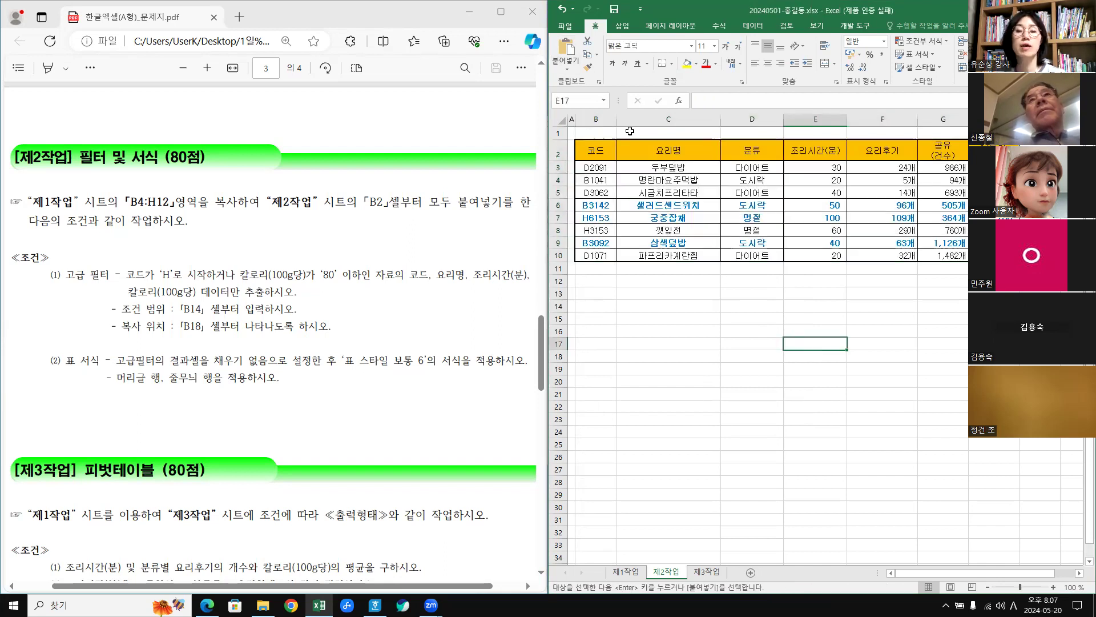
Adjust the widths of the 코드 and 요리명 columns, making both slightly wider than the pasted widths.
{"action": "left_click_drag", "start_coordinate": [616, 119], "coordinate": [610, 119]}
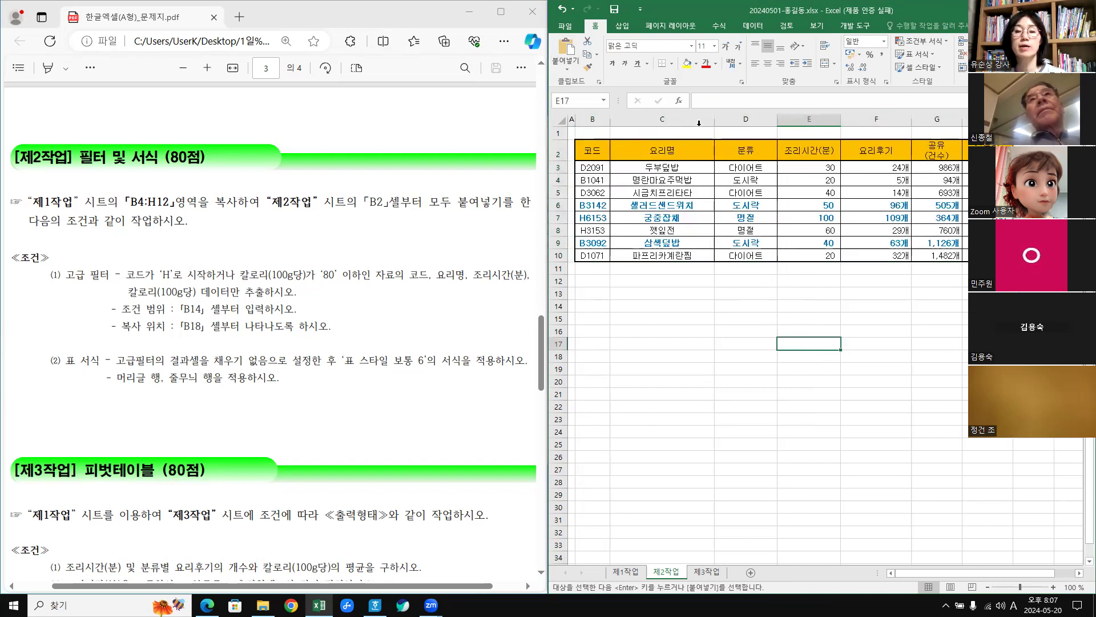
{"action": "left_click_drag", "start_coordinate": [714, 119], "coordinate": [720, 119]}
{"action": "left_click_drag", "start_coordinate": [611, 119], "coordinate": [619, 118]}
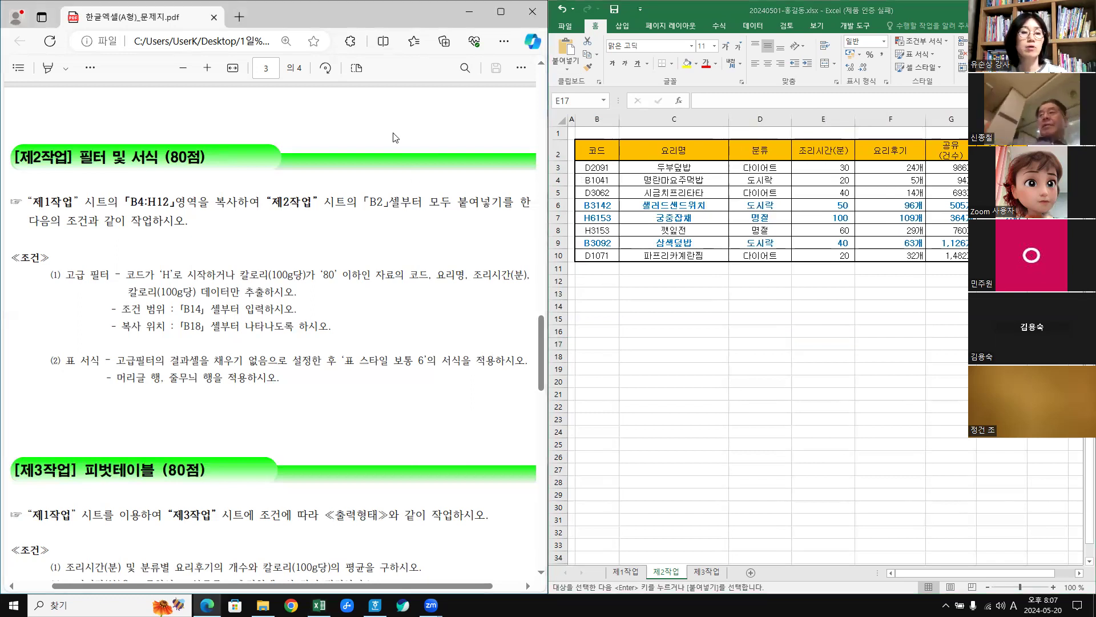
Review condition (7) on conditional formatting of rows in the exam PDF and compare it with the pasted 제2작업 table.
{"action": "scroll", "coordinate": [395, 138], "scroll_direction": "up", "scroll_amount": 6}
{"action": "scroll", "coordinate": [395, 138], "scroll_direction": "down", "scroll_amount": 1}
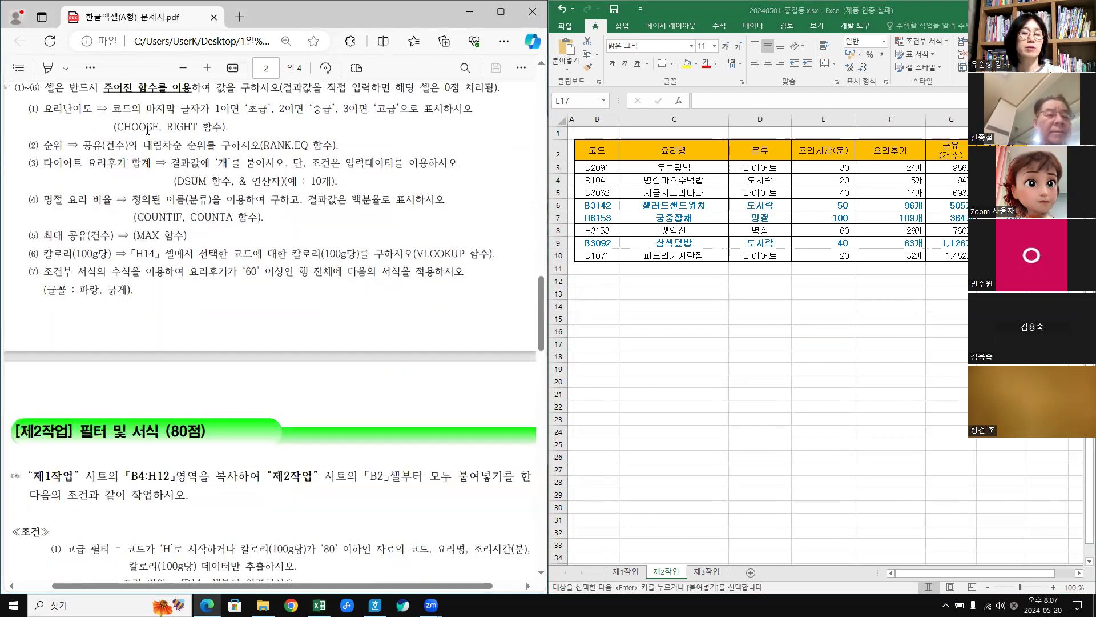
{"action": "scroll", "coordinate": [323, 343], "scroll_direction": "down", "scroll_amount": 1}
{"action": "scroll", "coordinate": [323, 344], "scroll_direction": "up", "scroll_amount": 1}
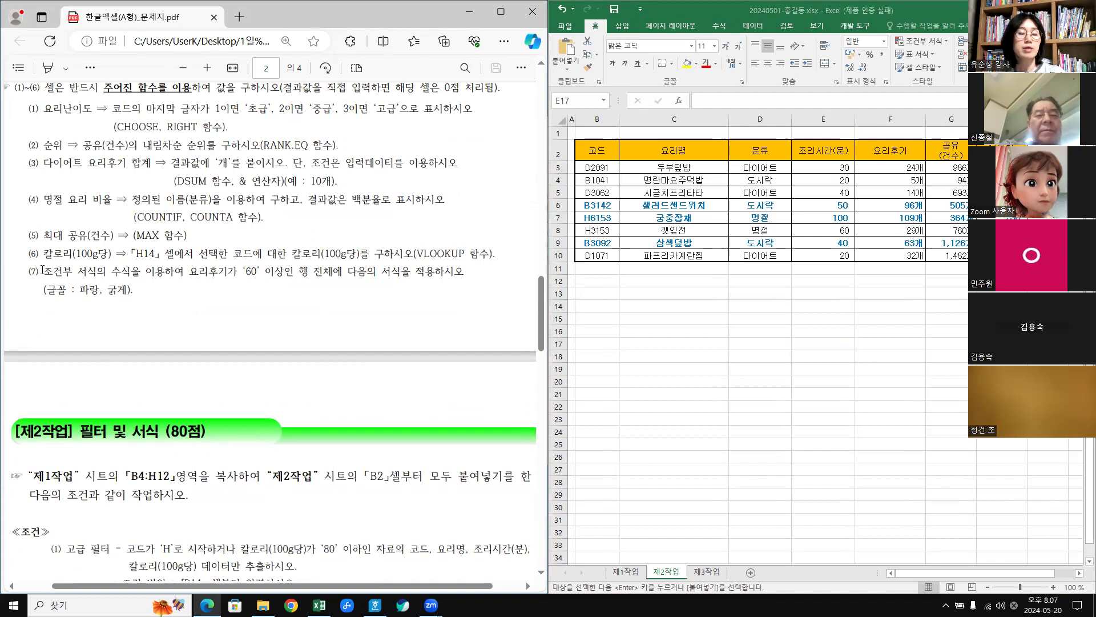
{"action": "left_click_drag", "start_coordinate": [42, 269], "coordinate": [161, 305]}
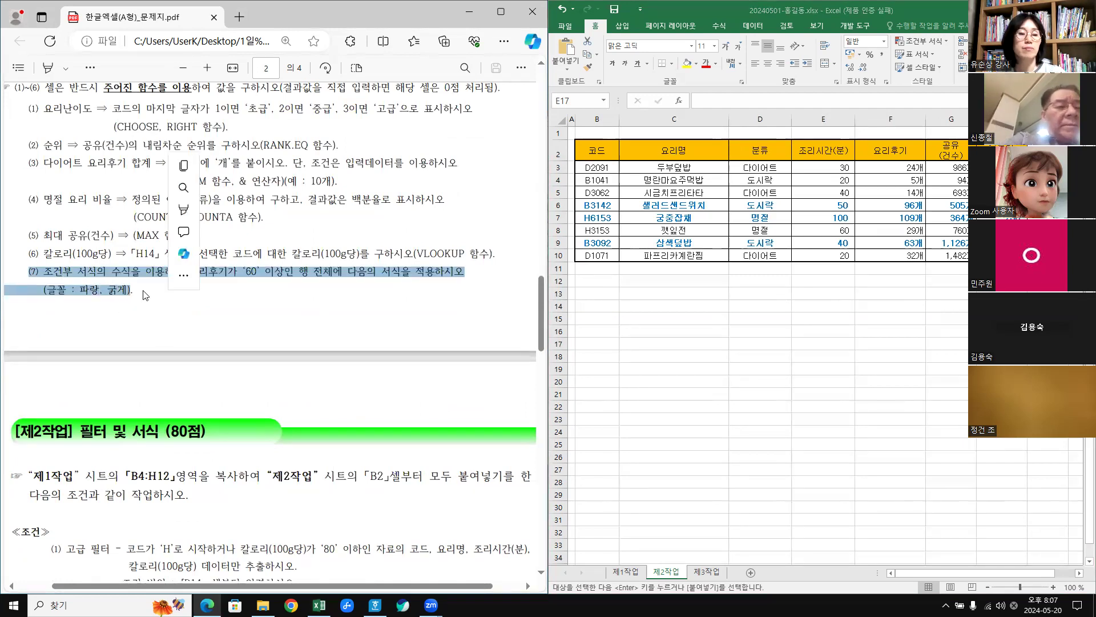
{"action": "left_click", "coordinate": [753, 338]}
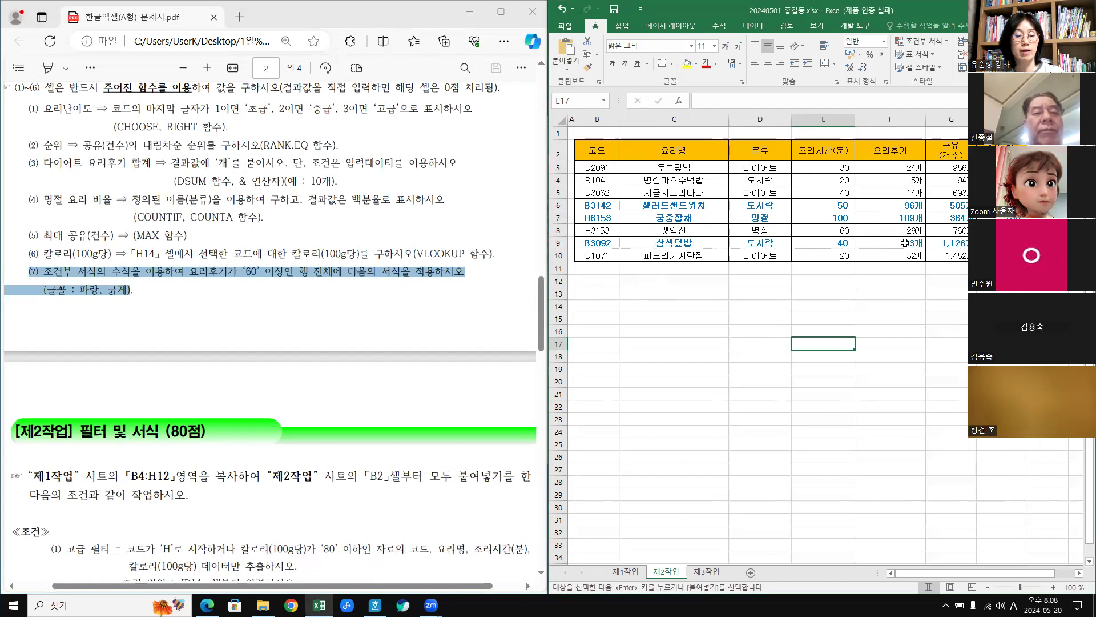
{"action": "left_click", "coordinate": [788, 356]}
{"action": "left_click", "coordinate": [93, 271]}
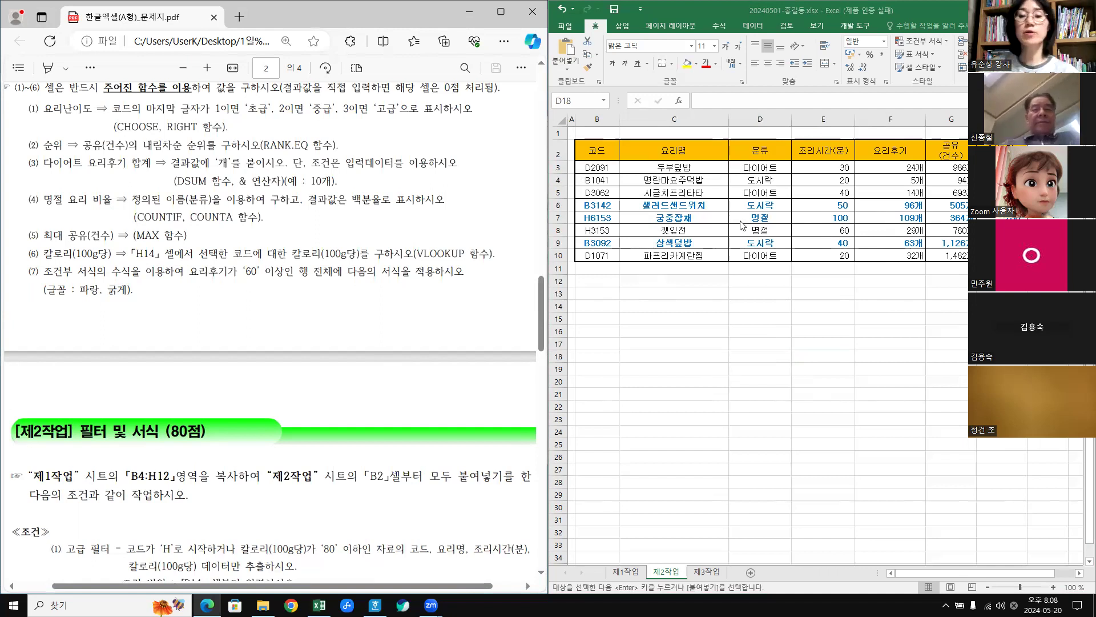
Maximize the Excel window with the 제2작업 sheet.
{"action": "key", "text": "super+Up"}
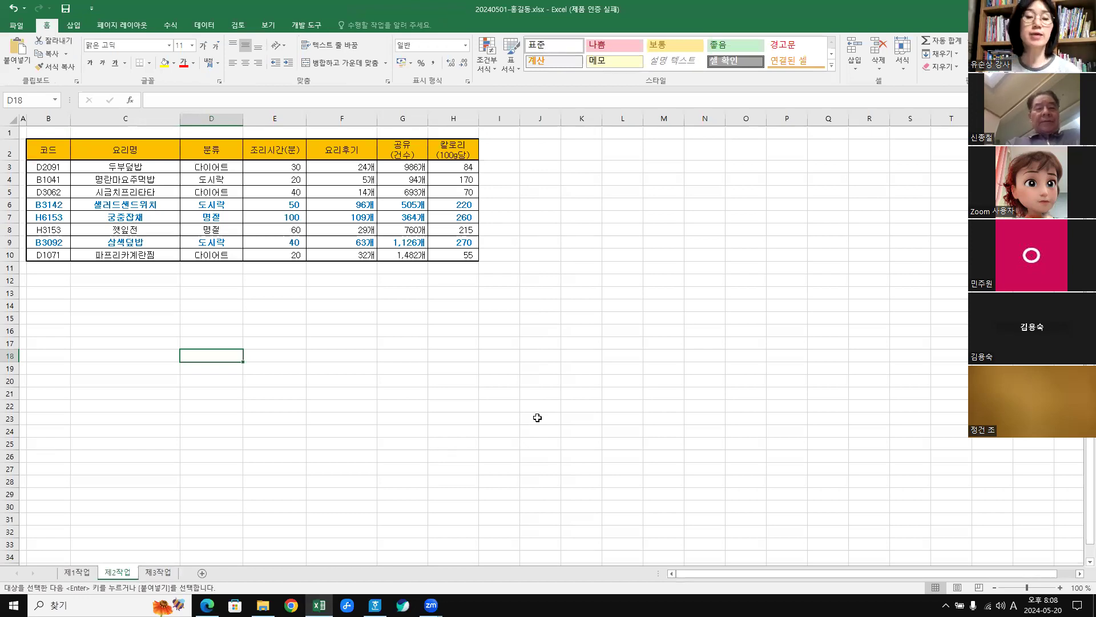
{"action": "left_click", "coordinate": [595, 316]}
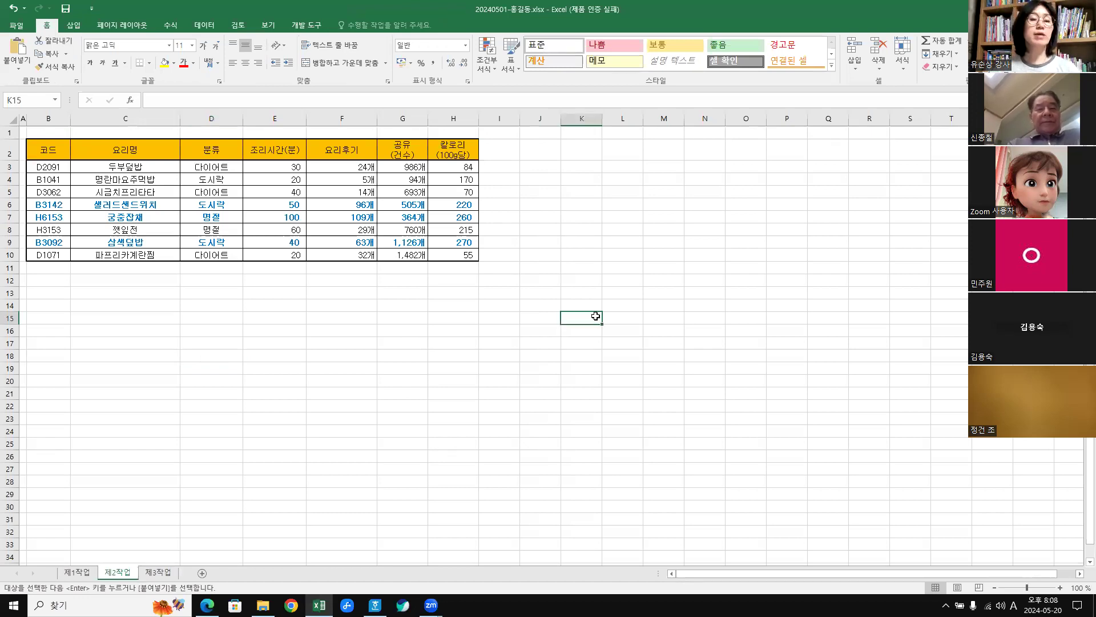
Turn on AutoFilter for the 제2작업 table and filter the 분류 column to show only 다이어트.
{"action": "left_click", "coordinate": [216, 191]}
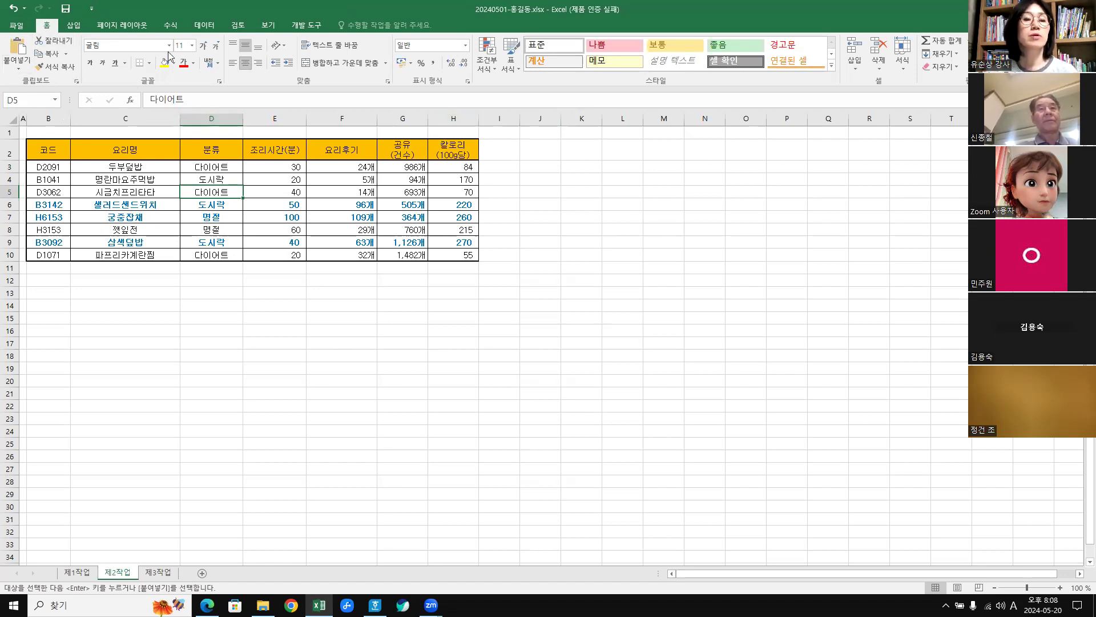
{"action": "left_click", "coordinate": [207, 29]}
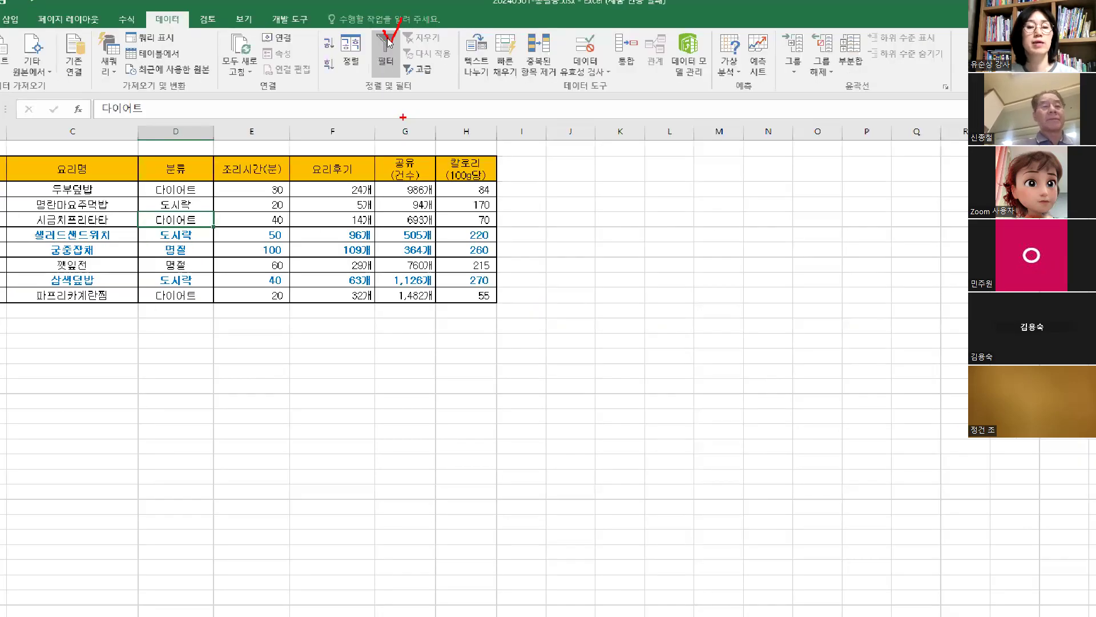
{"action": "left_click", "coordinate": [388, 46]}
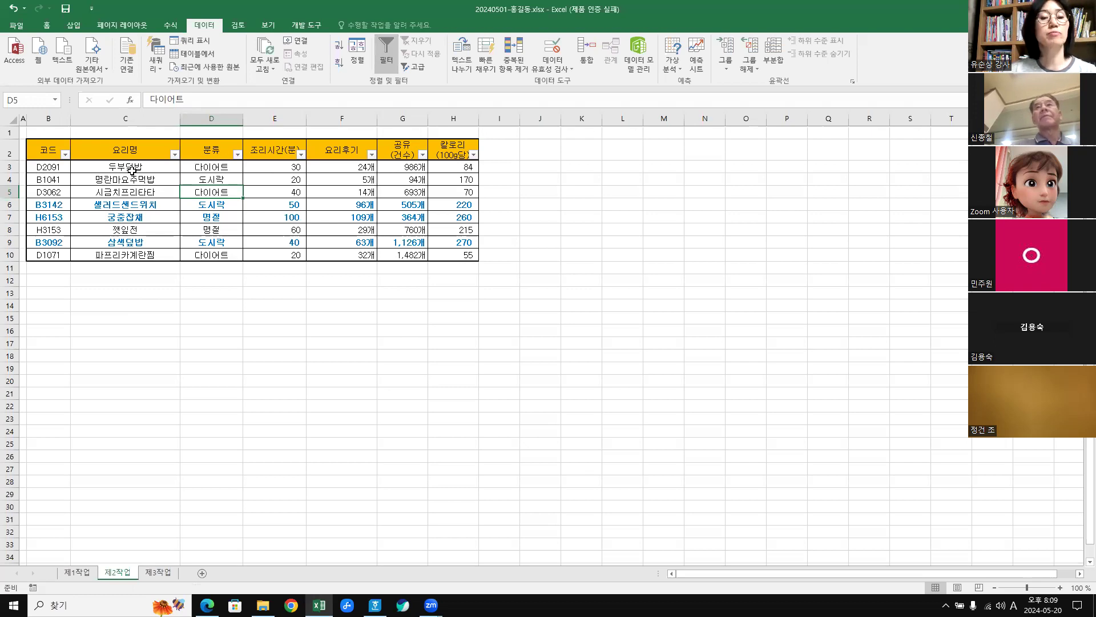
{"action": "left_click", "coordinate": [237, 155]}
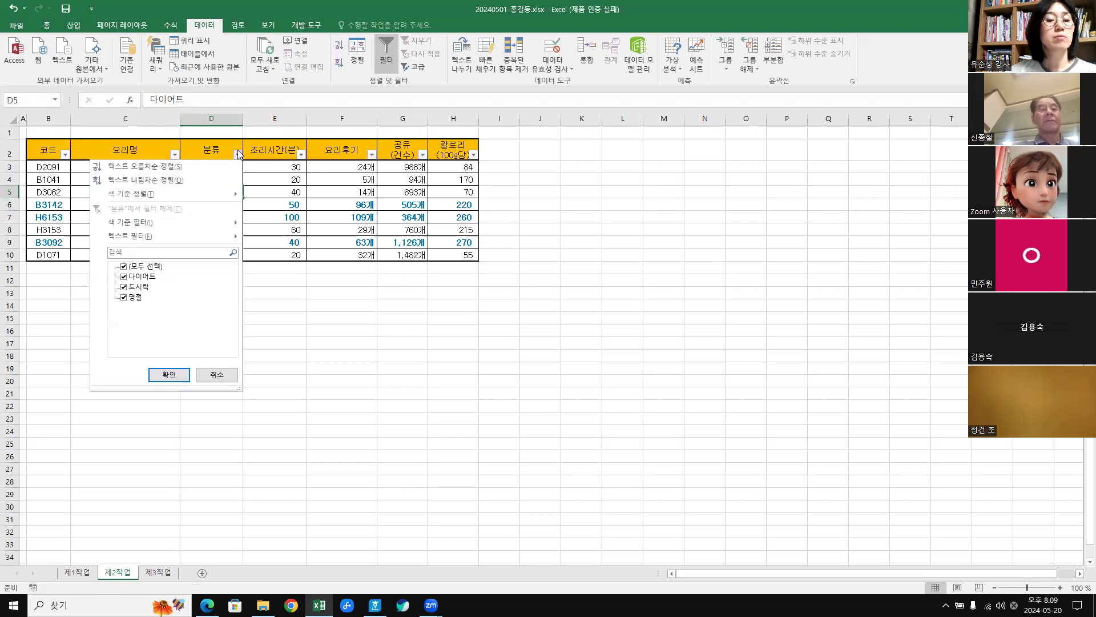
{"action": "left_click", "coordinate": [124, 269]}
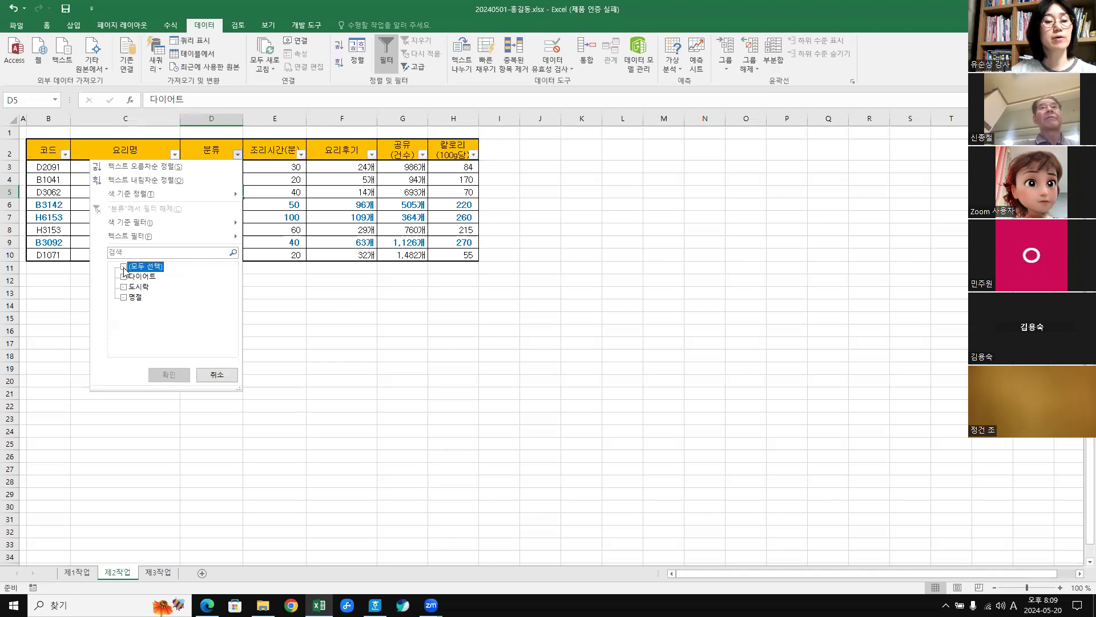
{"action": "left_click", "coordinate": [123, 277]}
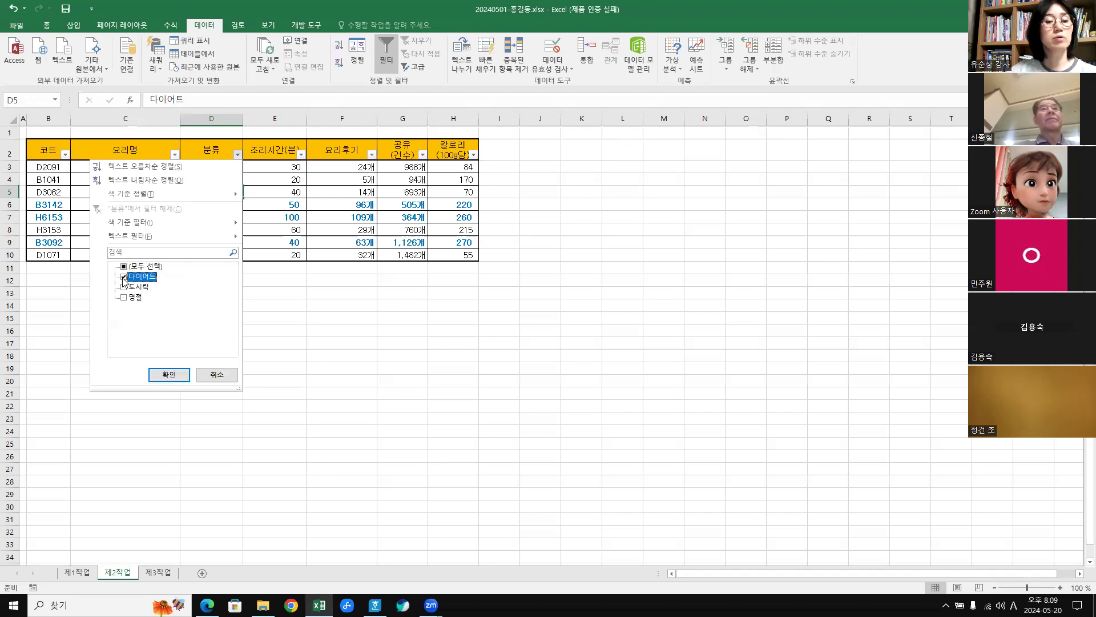
{"action": "left_click", "coordinate": [168, 374]}
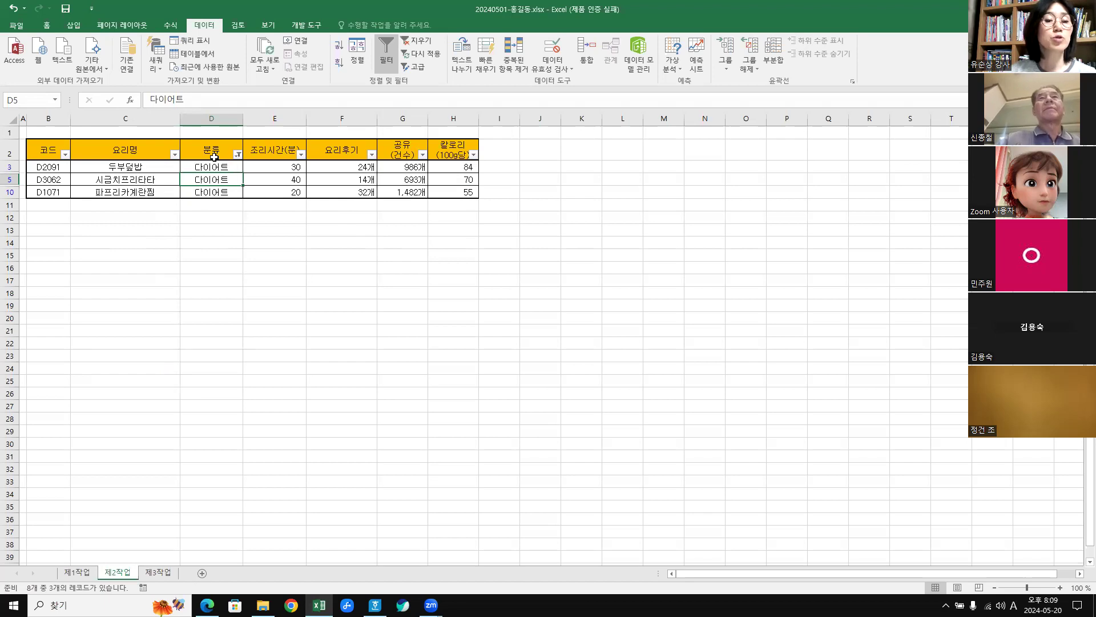
Apply a custom number filter to the 요리후기 column for values greater than or equal to 15.
{"action": "left_click", "coordinate": [371, 155]}
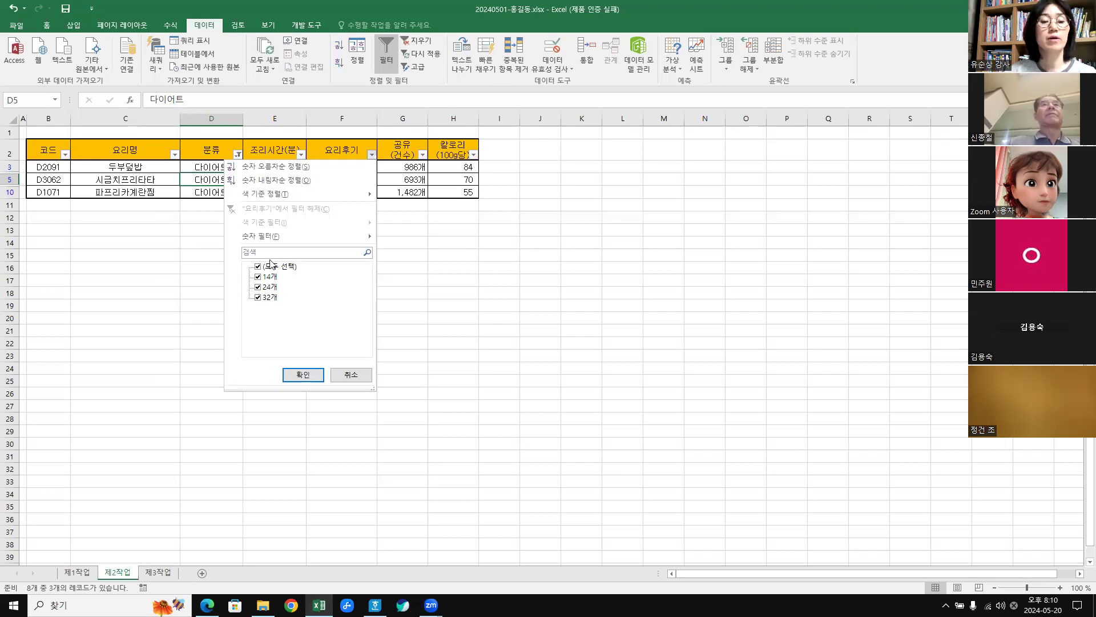
{"action": "mouse_move", "coordinate": [254, 237]}
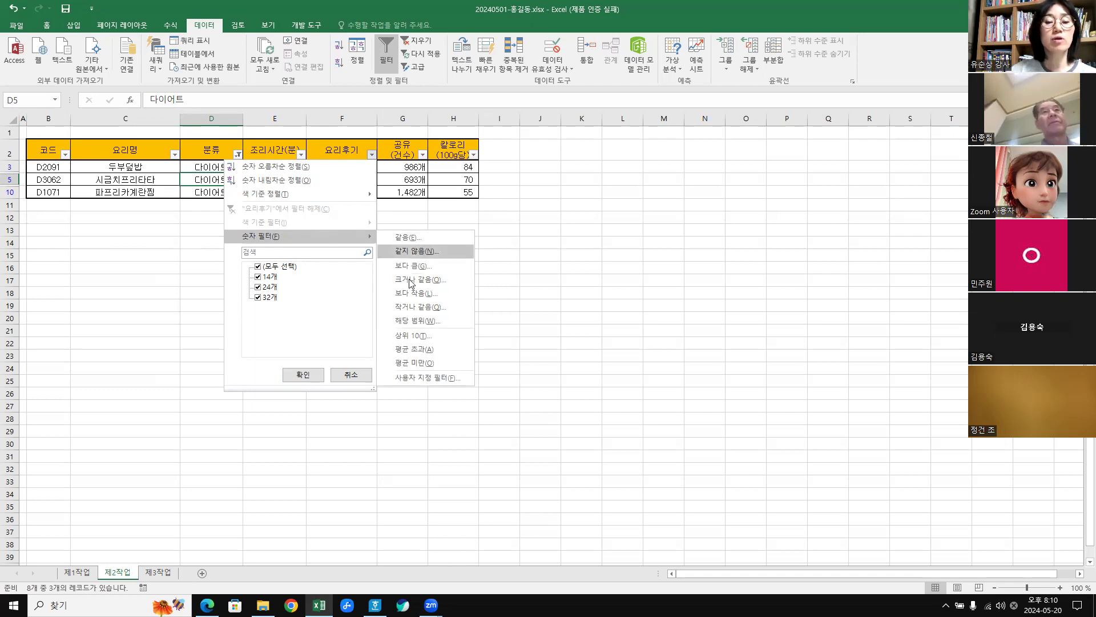
{"action": "left_click", "coordinate": [427, 378]}
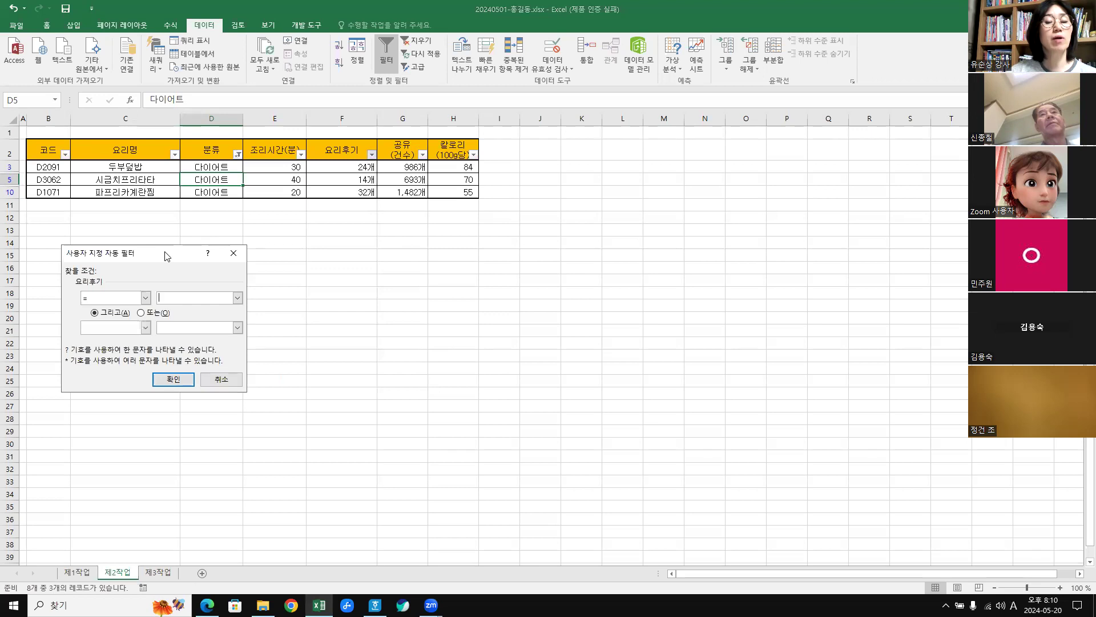
{"action": "left_click_drag", "start_coordinate": [166, 255], "coordinate": [698, 170]}
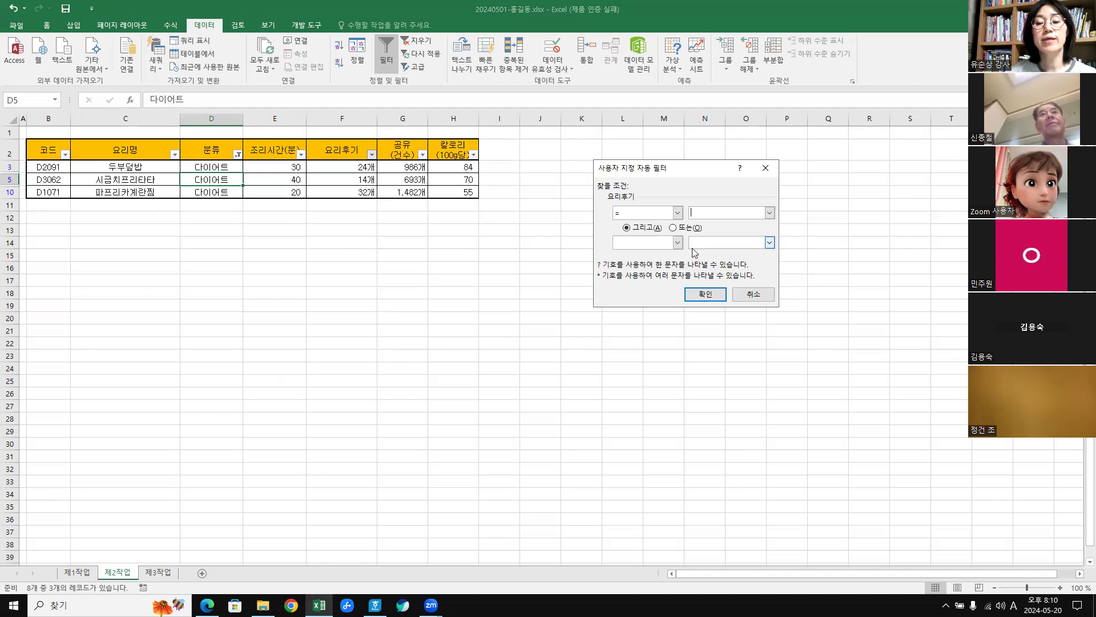
{"action": "left_click", "coordinate": [677, 212]}
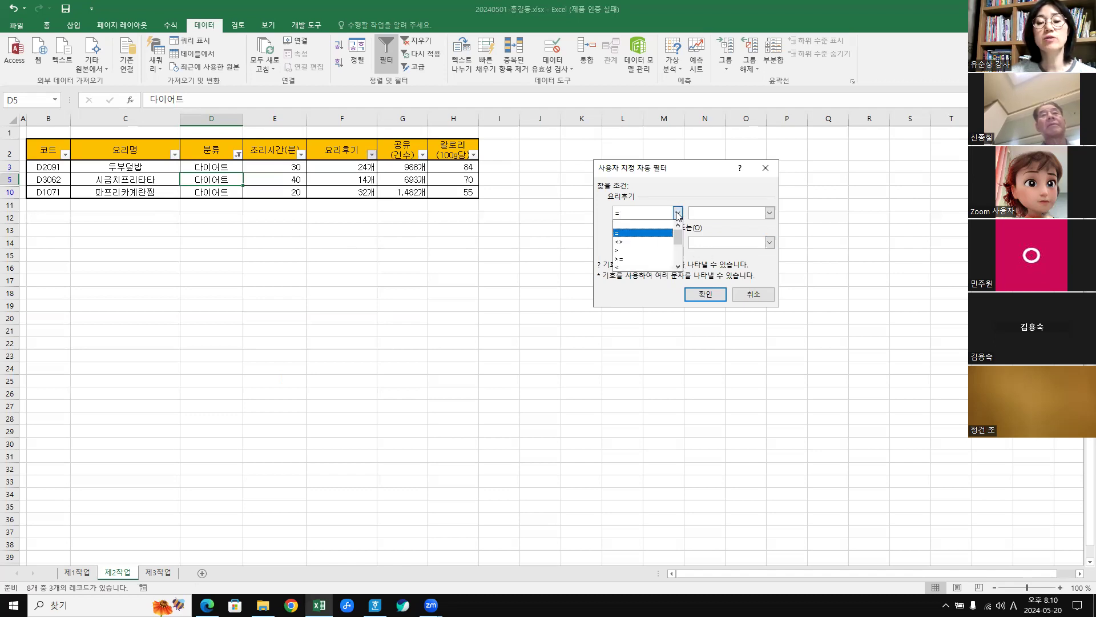
{"action": "left_click", "coordinate": [630, 260]}
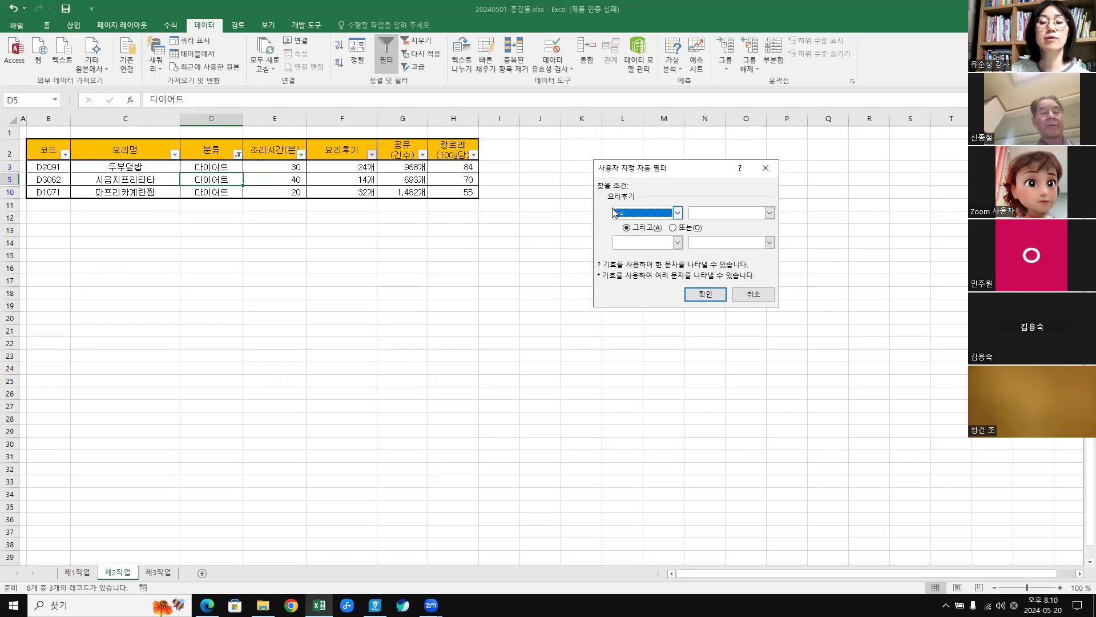
{"action": "left_click", "coordinate": [718, 212]}
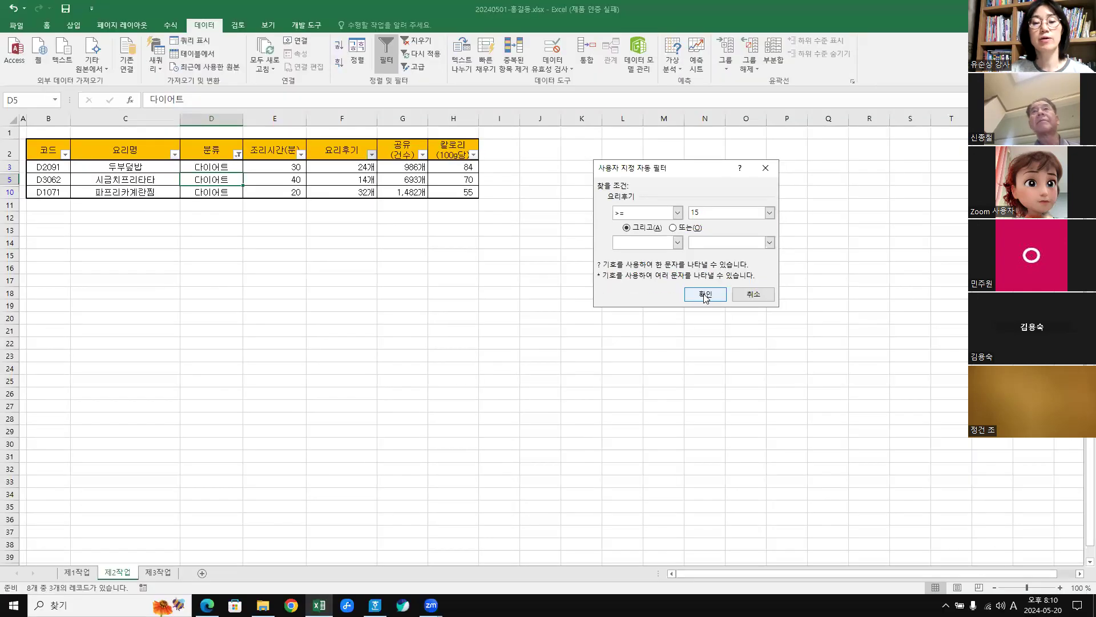
{"action": "left_click", "coordinate": [700, 335]}
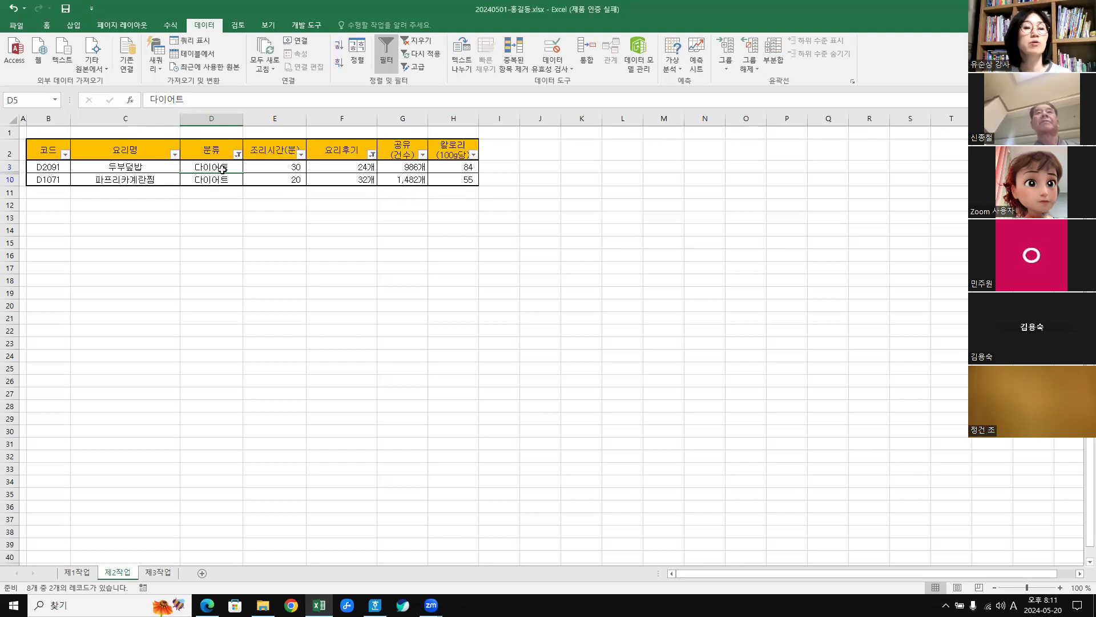
Clear all filter criteria from the 제2작업 table and turn AutoFilter off.
{"action": "left_click", "coordinate": [421, 41]}
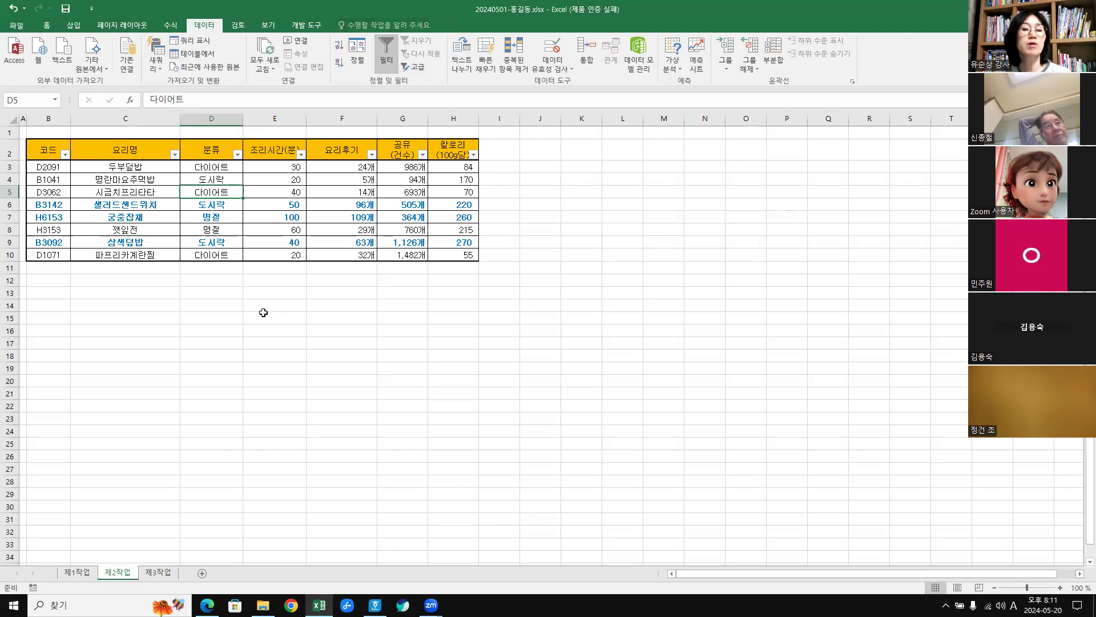
{"action": "left_click", "coordinate": [386, 52]}
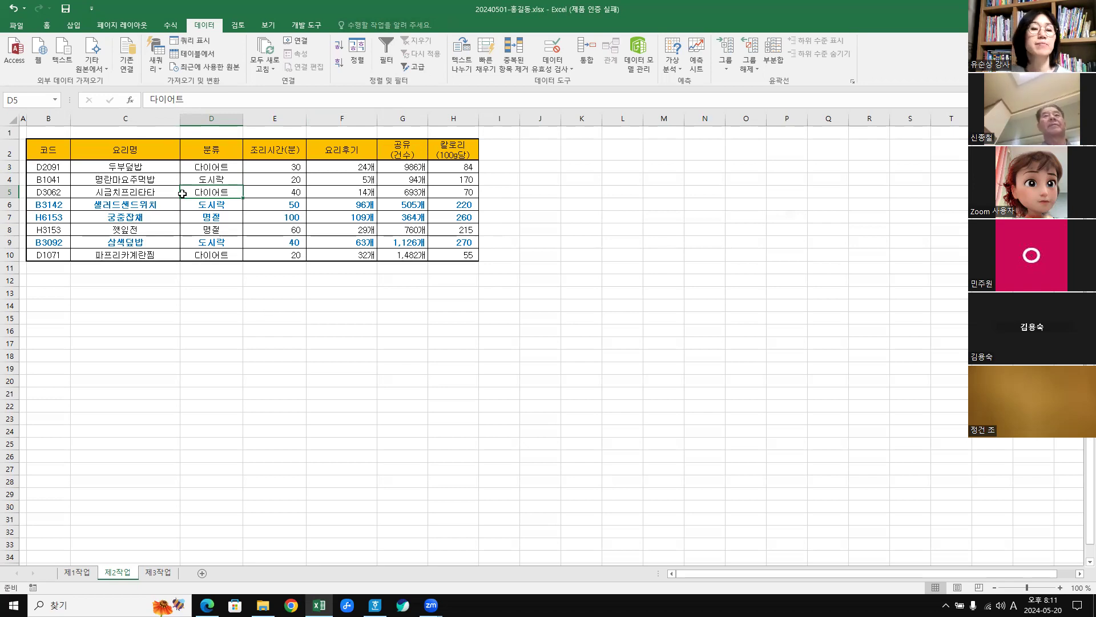
Examine the 코드 column for codes starting with H, selecting cells B7:B8.
{"action": "left_click", "coordinate": [264, 203]}
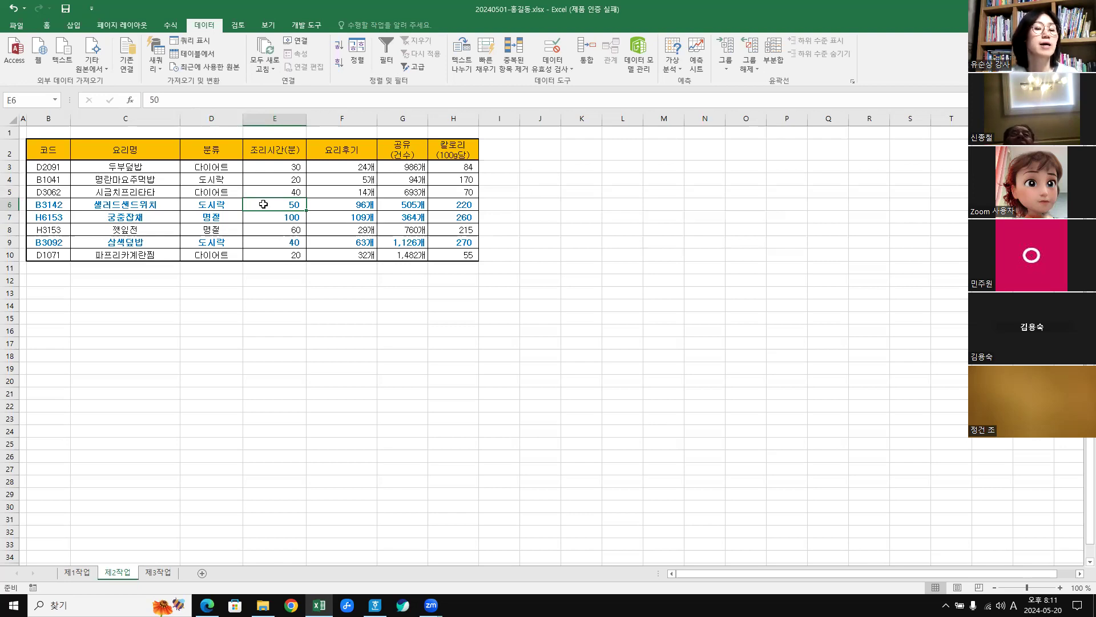
{"action": "left_click", "coordinate": [57, 180]}
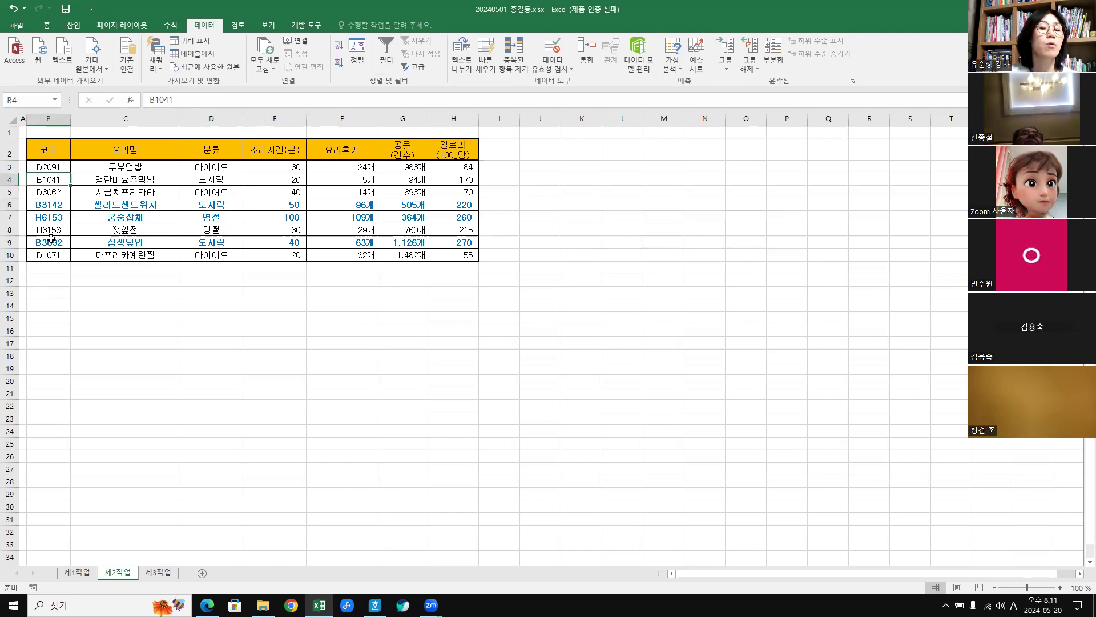
{"action": "left_click", "coordinate": [62, 316]}
{"action": "left_click_drag", "start_coordinate": [61, 219], "coordinate": [60, 232]}
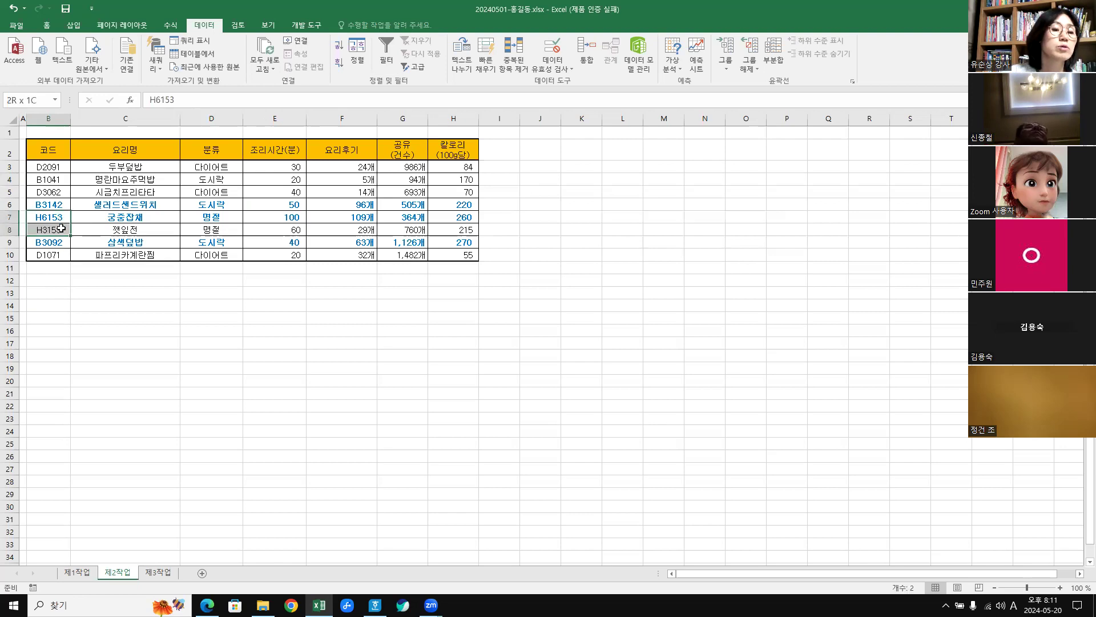
Filter the 코드 column with a custom AutoFilter for codes ending with 53, and clear the filter.
{"action": "left_click", "coordinate": [80, 313]}
{"action": "left_click", "coordinate": [53, 213]}
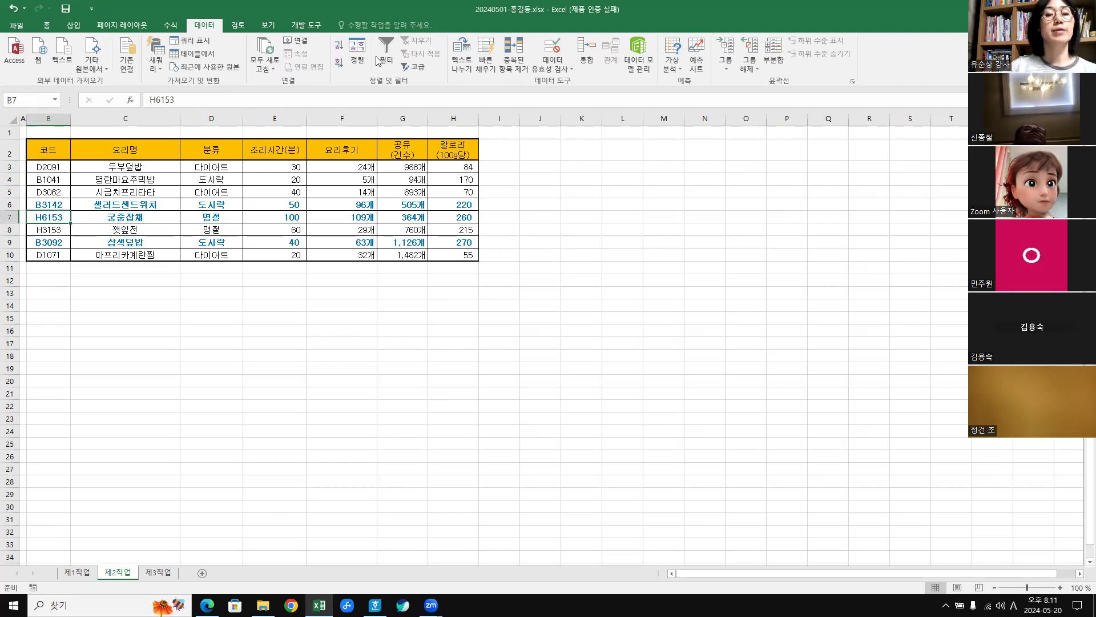
{"action": "left_click", "coordinate": [388, 45]}
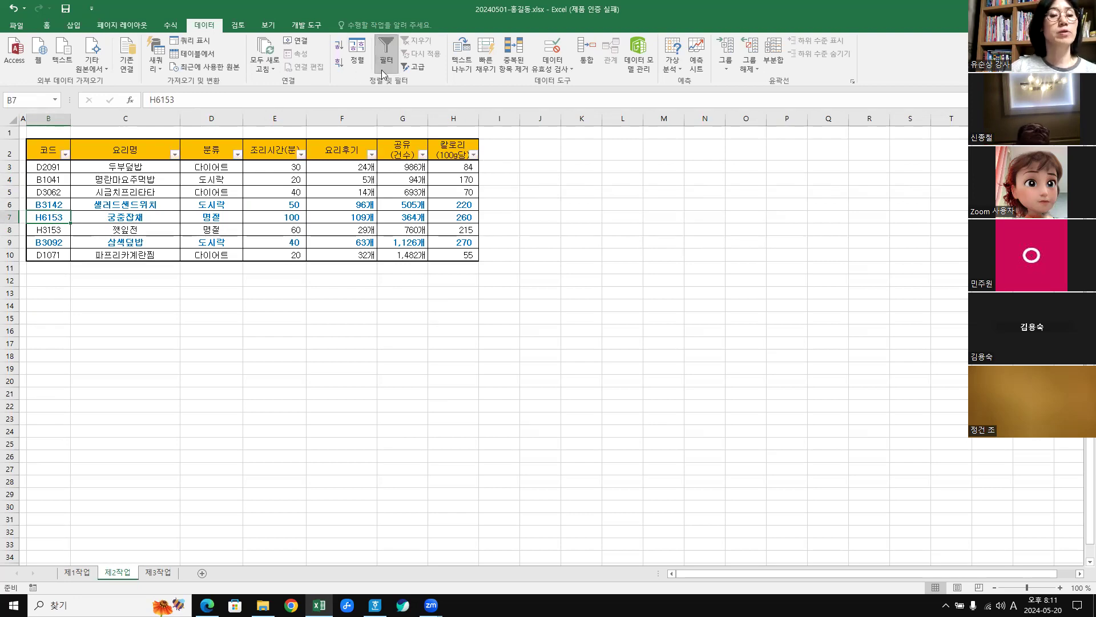
{"action": "left_click", "coordinate": [65, 155]}
{"action": "mouse_move", "coordinate": [46, 237]}
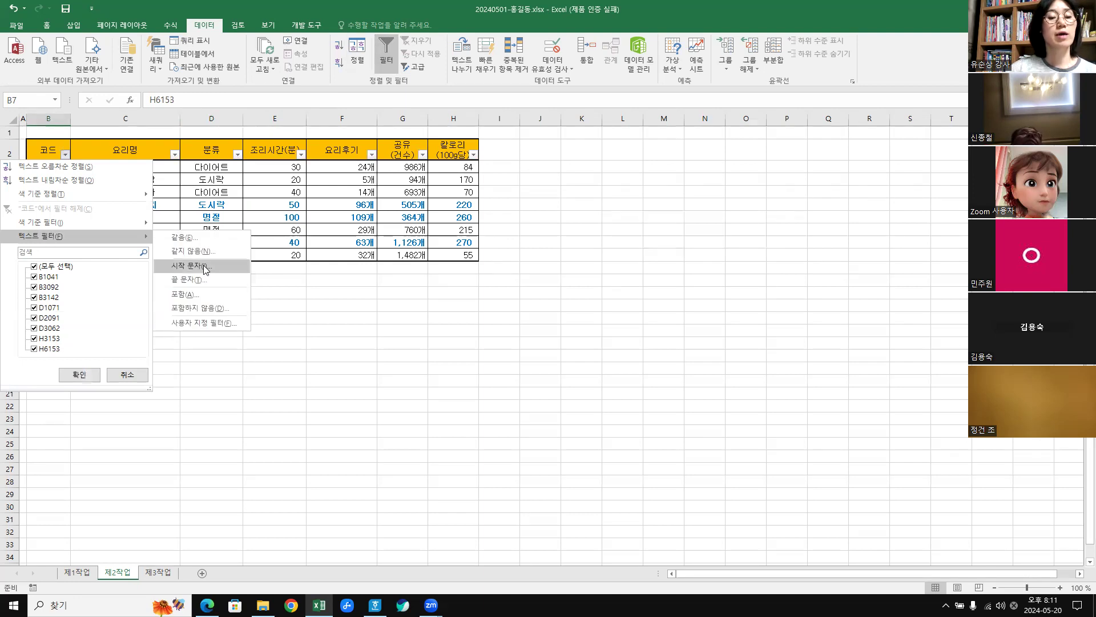
{"action": "left_click", "coordinate": [215, 325]}
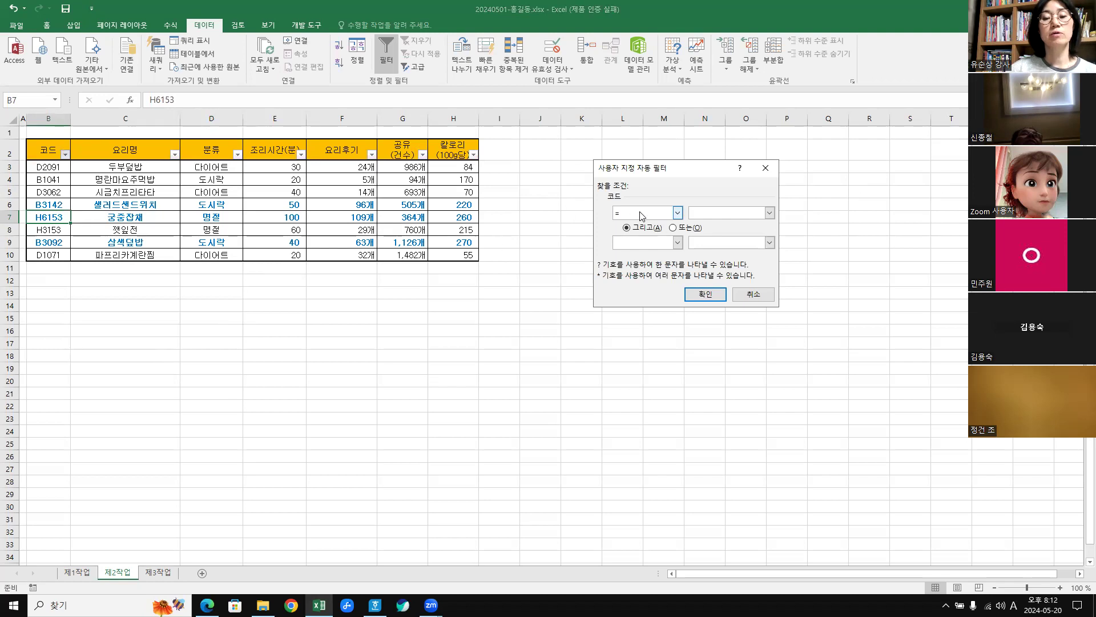
{"action": "left_click", "coordinate": [678, 212]}
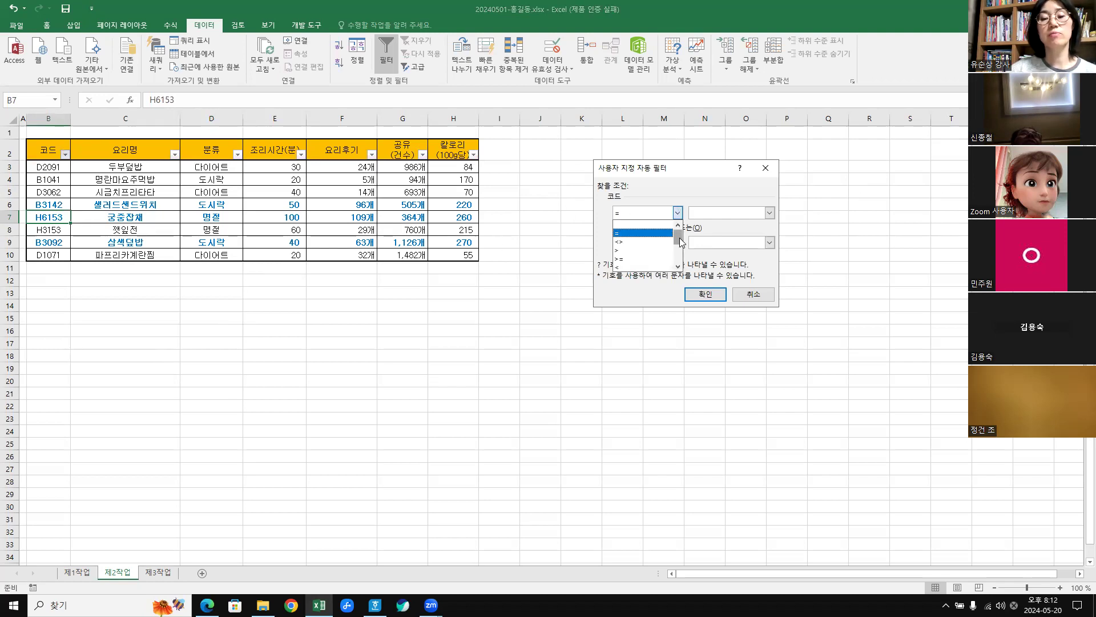
{"action": "left_click_drag", "start_coordinate": [680, 242], "coordinate": [681, 254]}
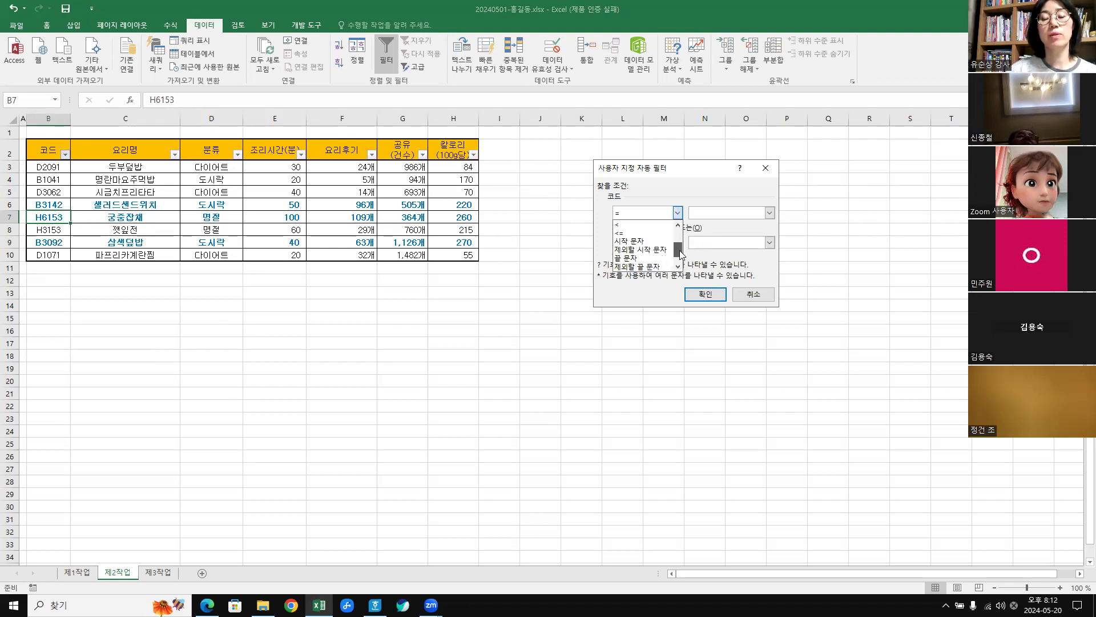
{"action": "left_click", "coordinate": [625, 259]}
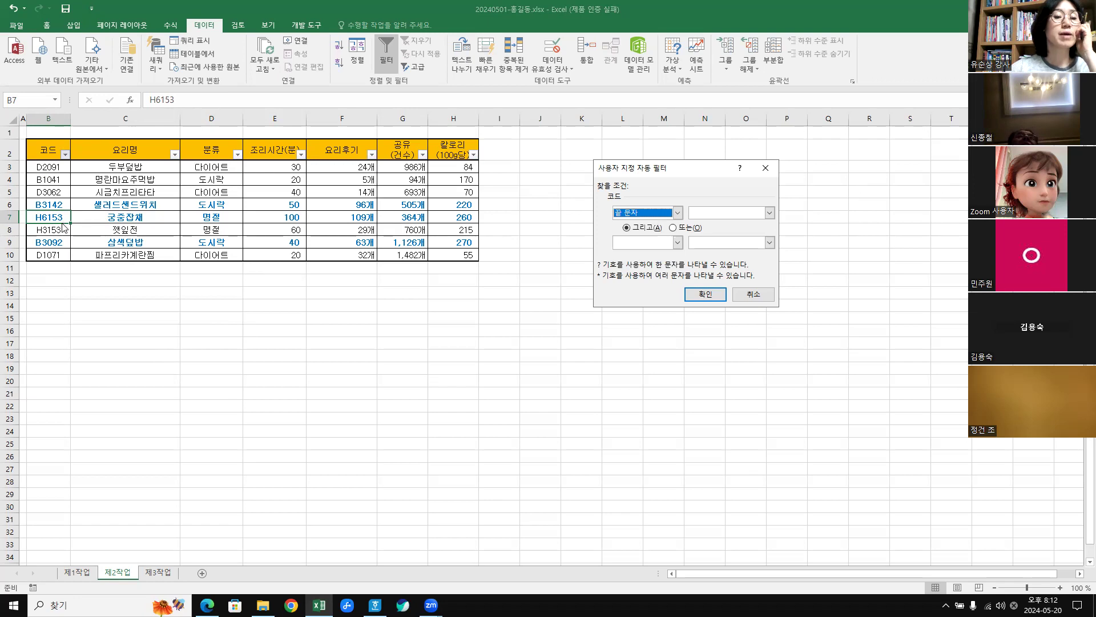
{"action": "left_click", "coordinate": [717, 212]}
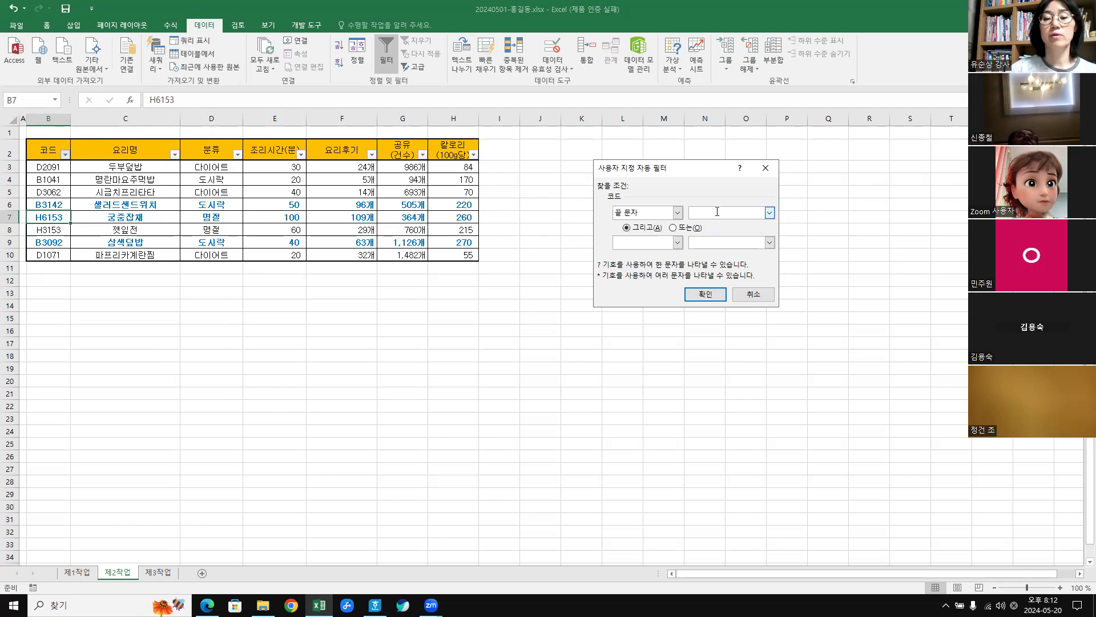
{"action": "type", "text": "53"}
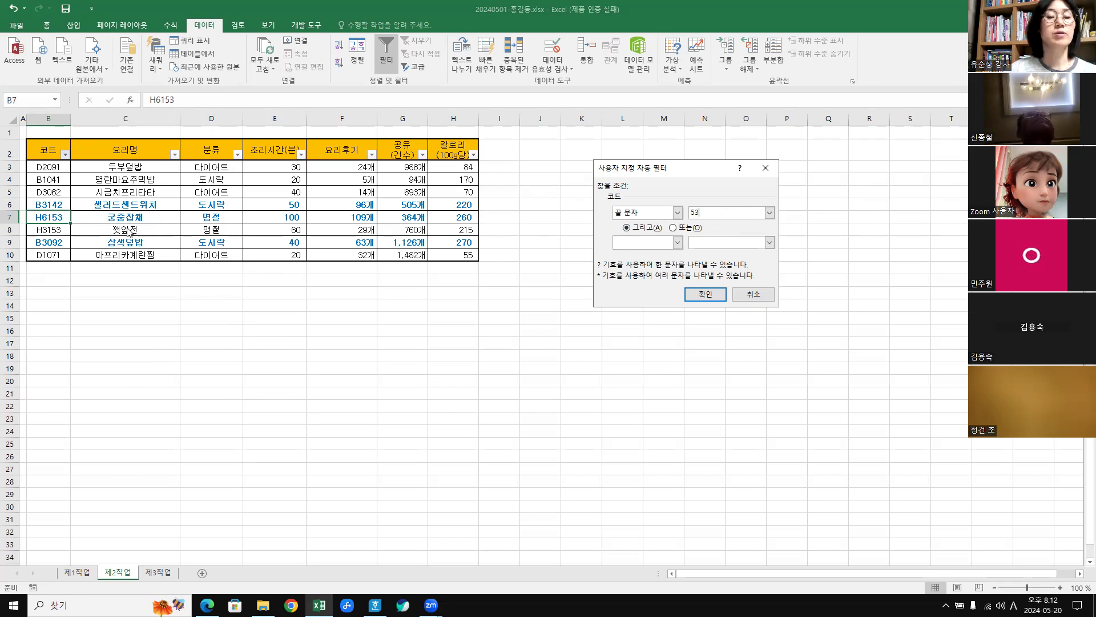
{"action": "left_click", "coordinate": [706, 294]}
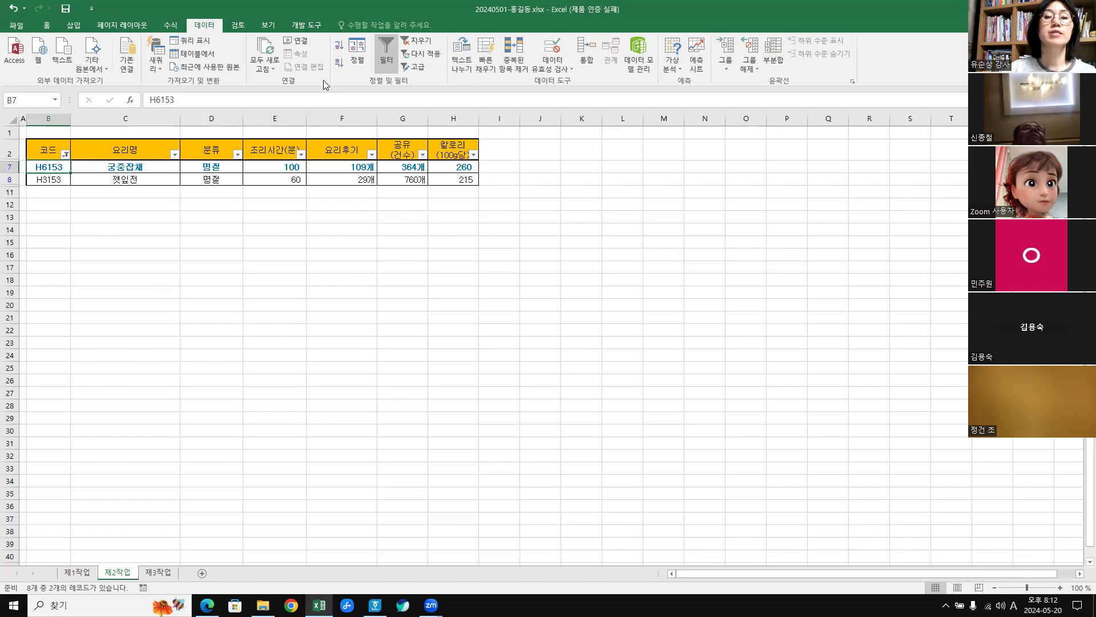
{"action": "left_click", "coordinate": [415, 43]}
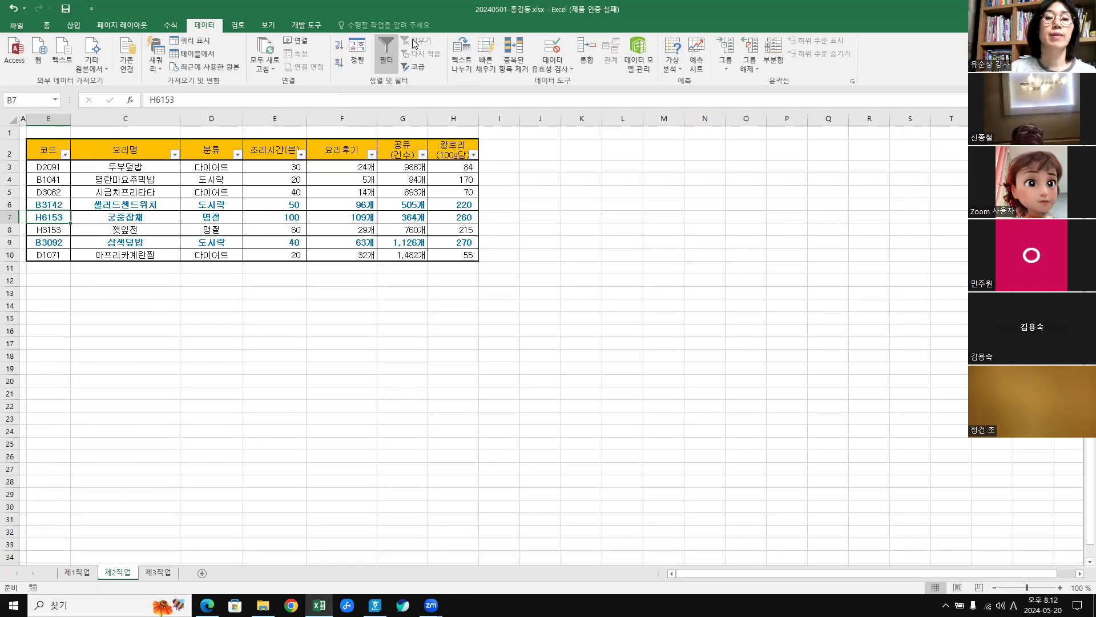
{"action": "left_click", "coordinate": [618, 289]}
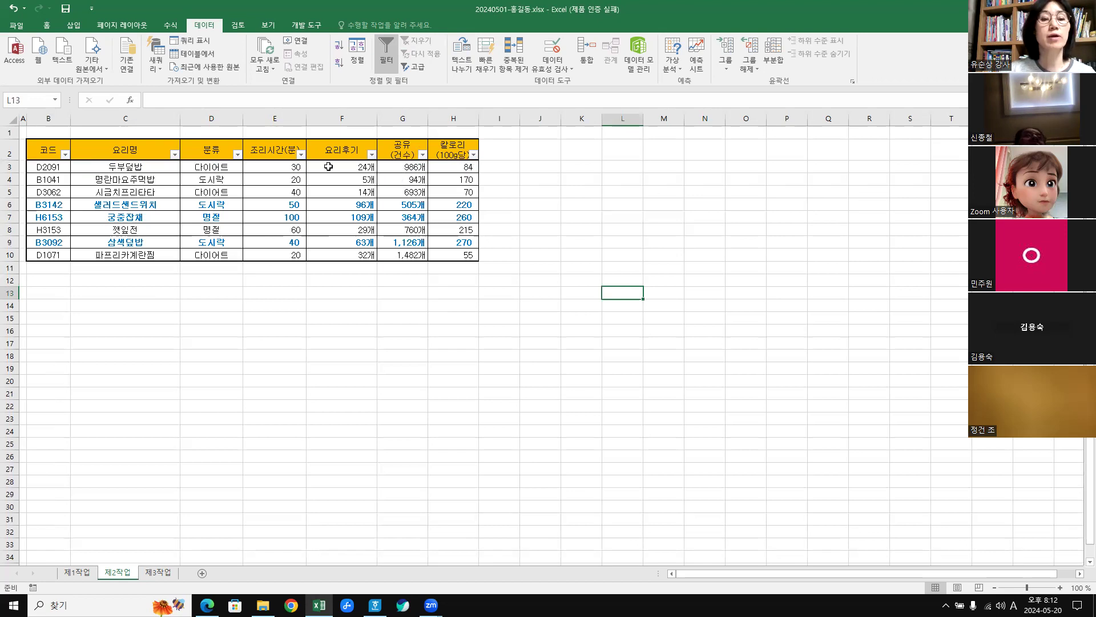
Filter the 요리후기 column to its top 3 items, and clear the filter.
{"action": "left_click", "coordinate": [371, 154]}
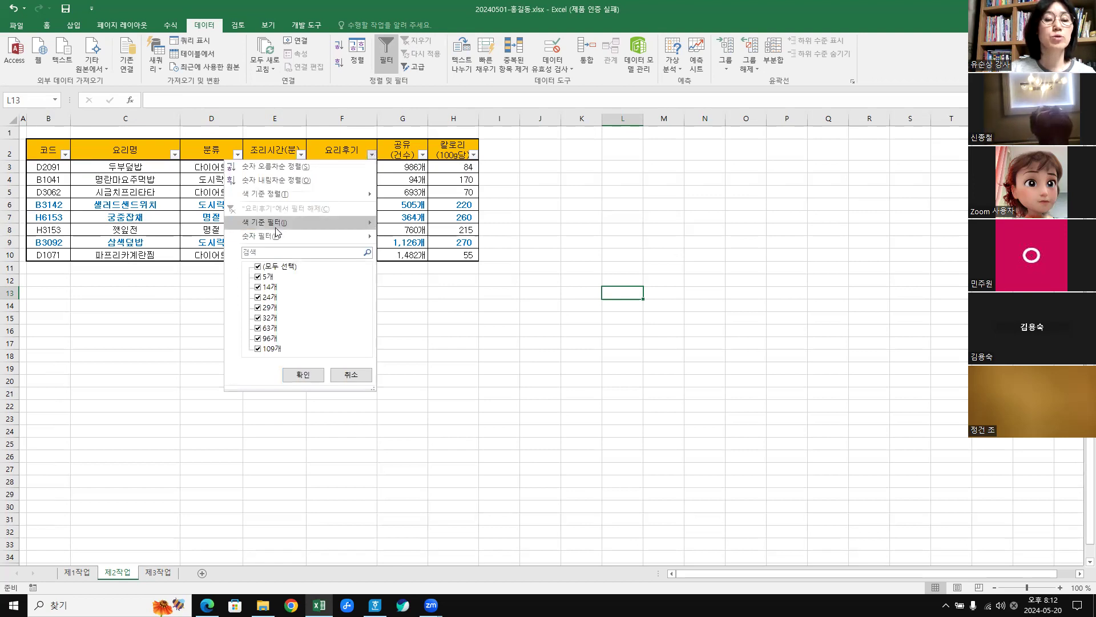
{"action": "mouse_move", "coordinate": [266, 238]}
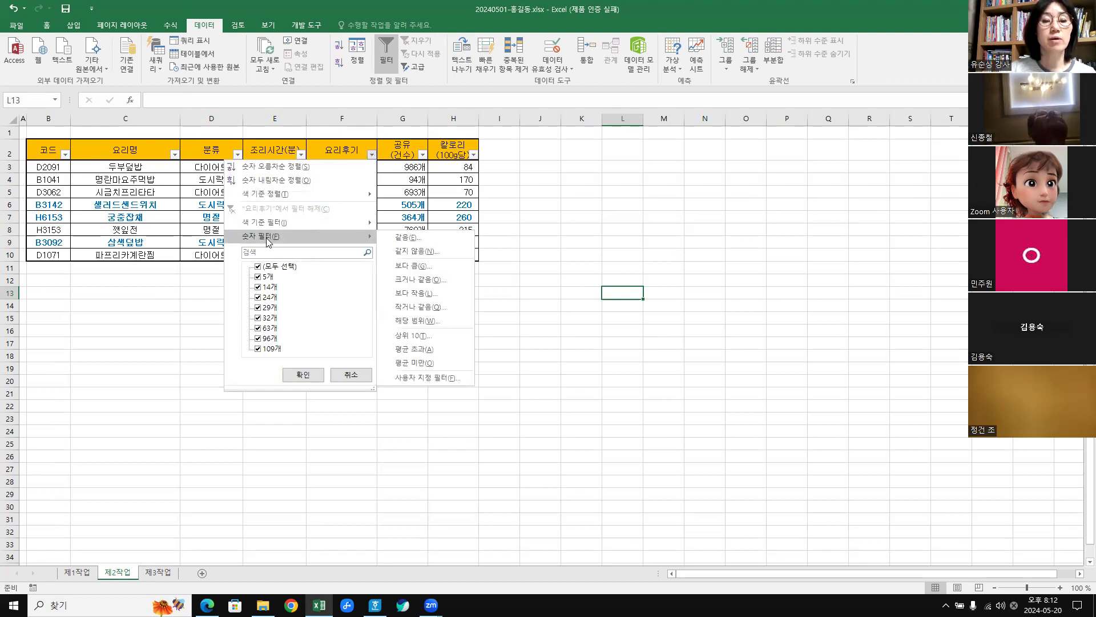
{"action": "left_click", "coordinate": [429, 336]}
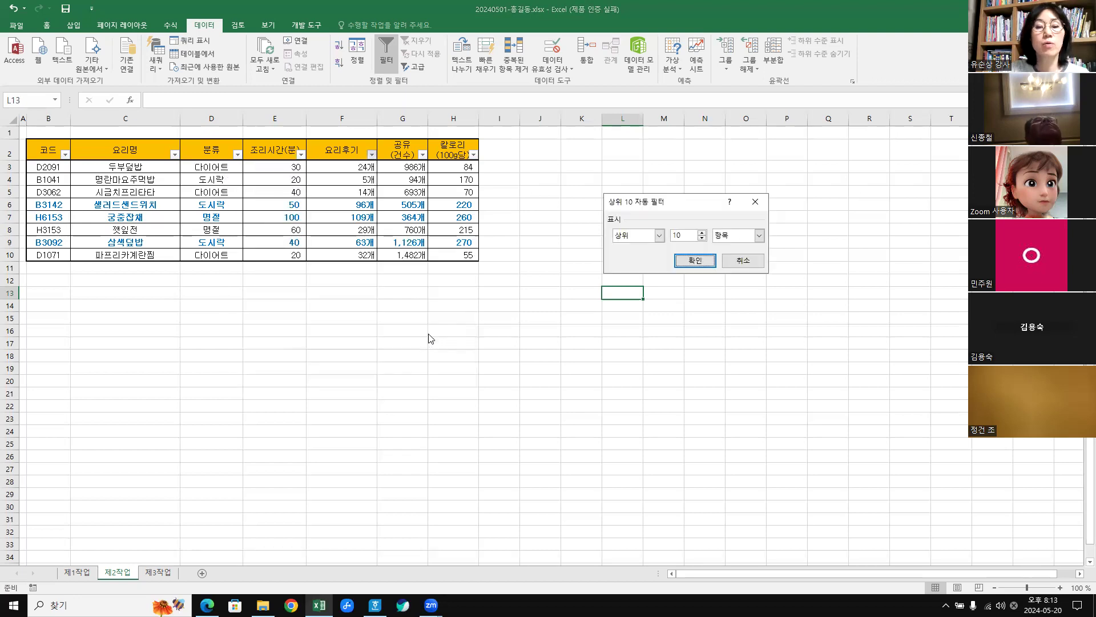
{"action": "left_click_drag", "start_coordinate": [683, 235], "coordinate": [670, 239]}
{"action": "type", "text": "3"}
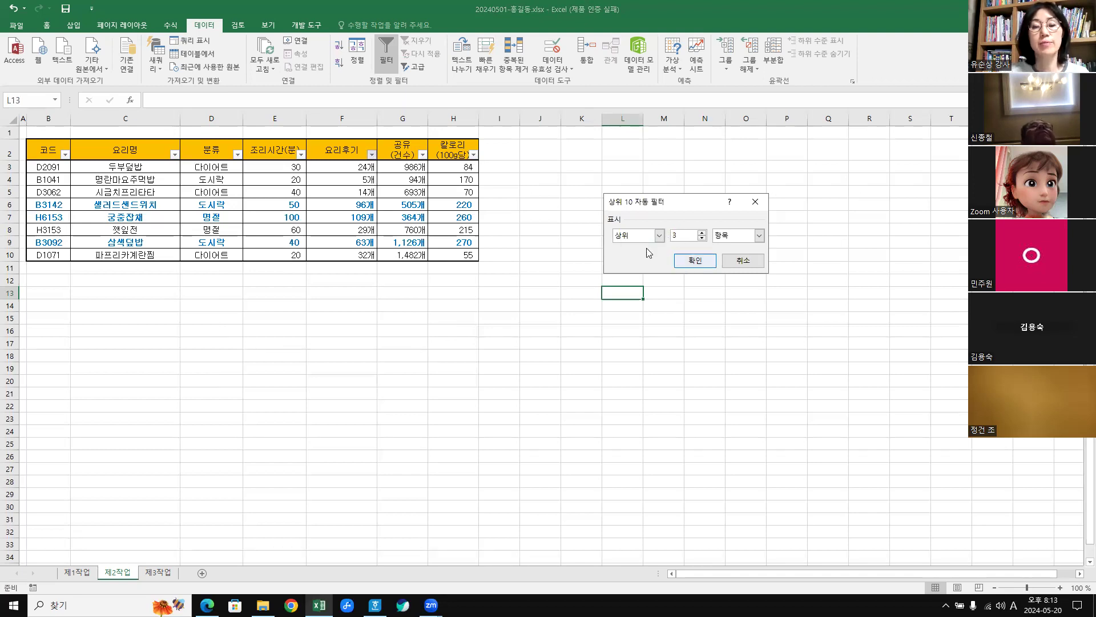
{"action": "left_click", "coordinate": [695, 261]}
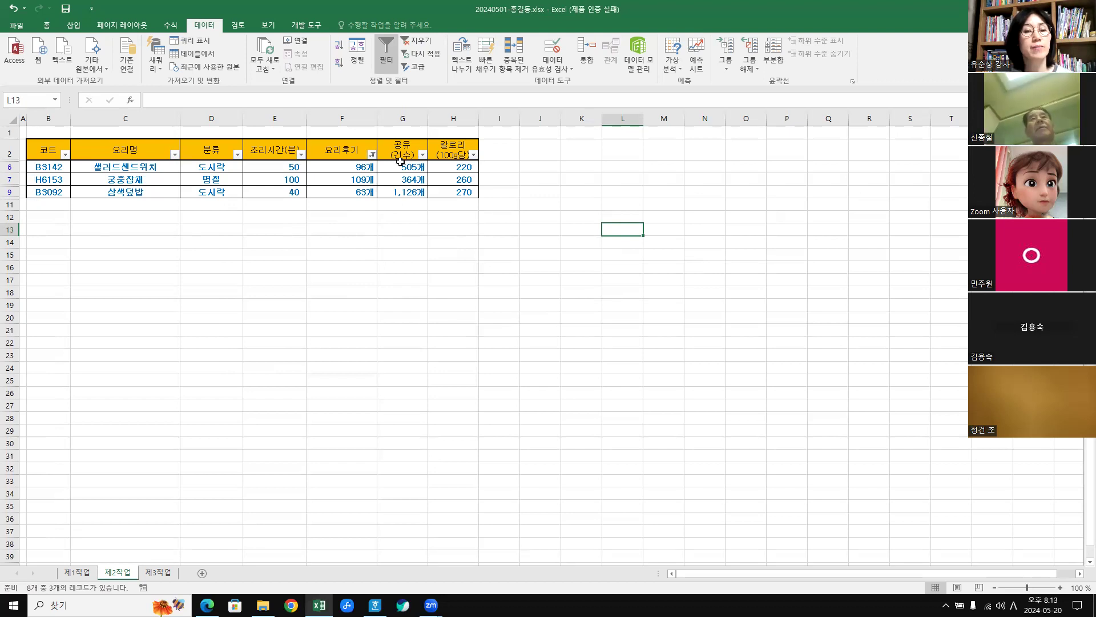
{"action": "left_click", "coordinate": [417, 47]}
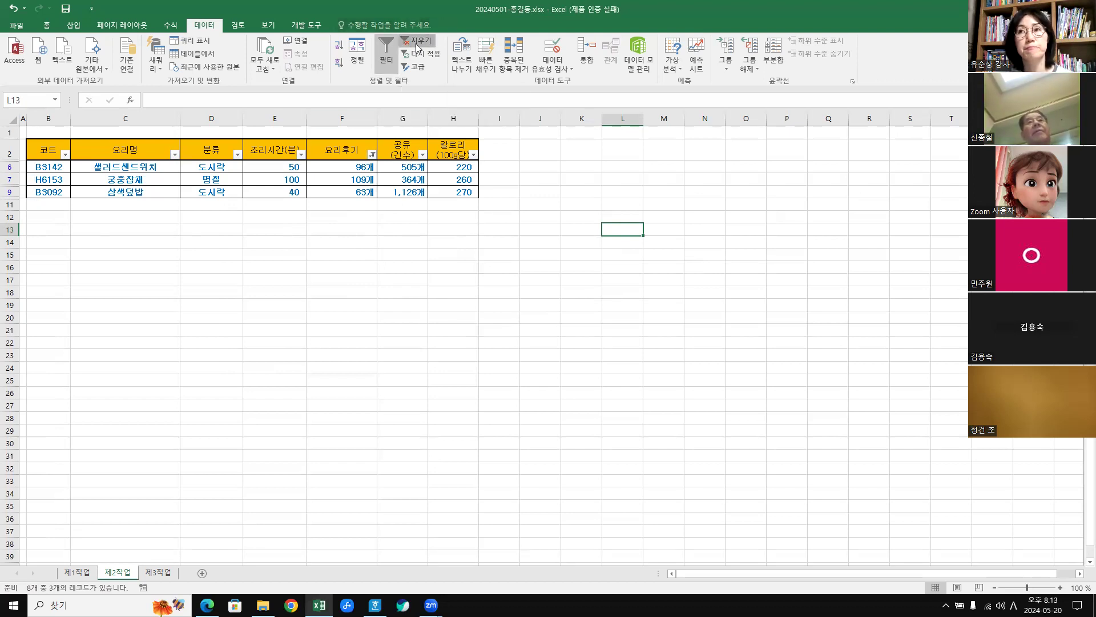
{"action": "left_click", "coordinate": [368, 379]}
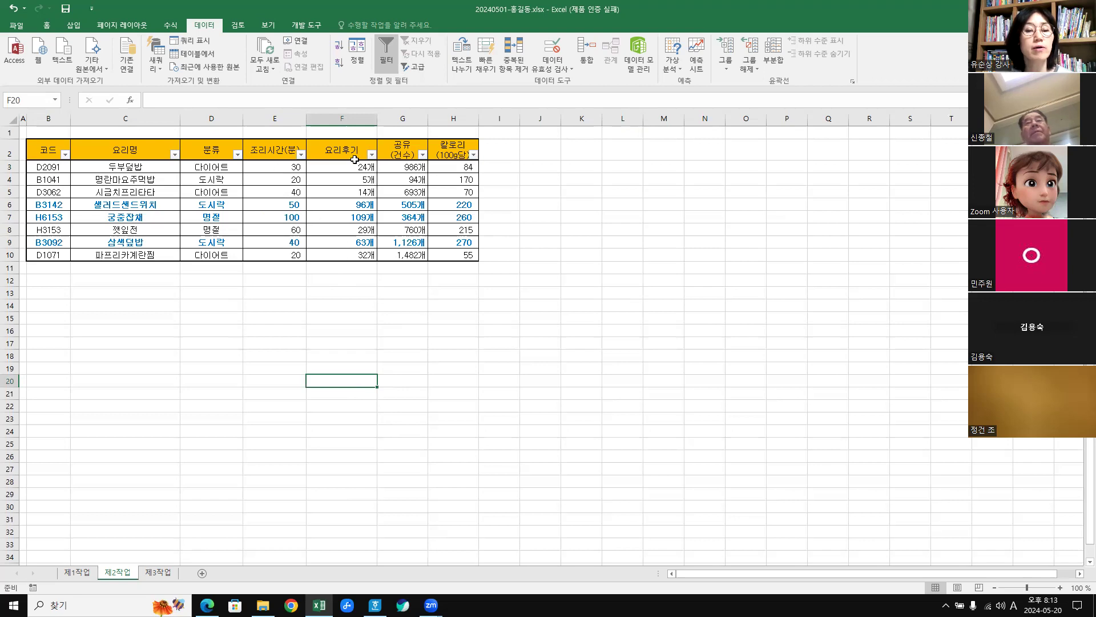
Filter the 요리후기 column for above-average values, and turn AutoFilter off.
{"action": "left_click", "coordinate": [372, 153]}
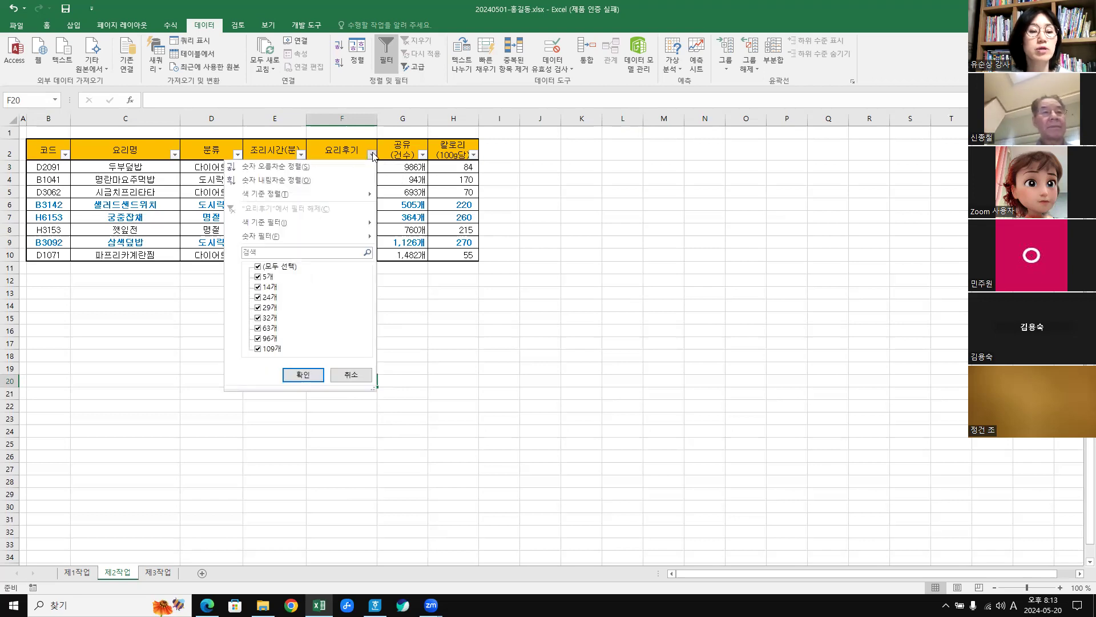
{"action": "mouse_move", "coordinate": [277, 239]}
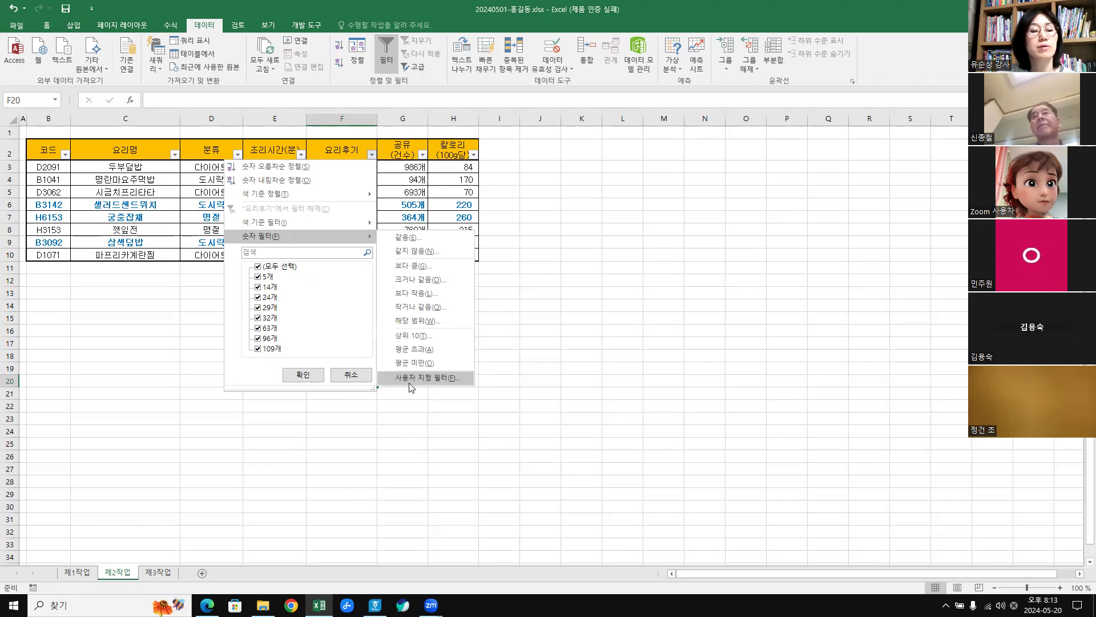
{"action": "left_click", "coordinate": [430, 354]}
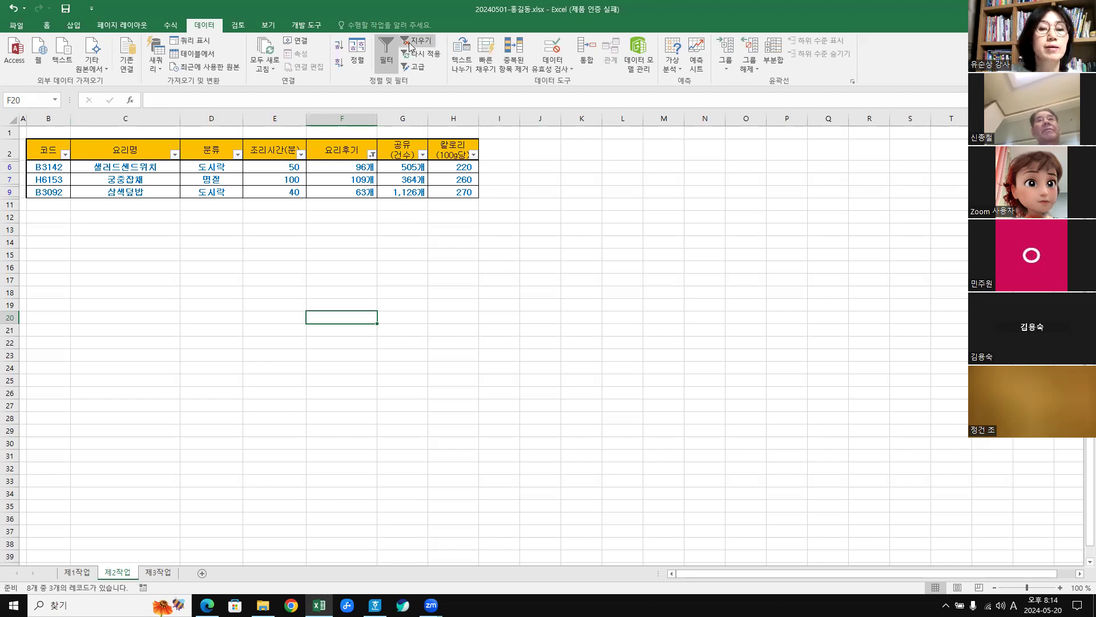
{"action": "left_click", "coordinate": [386, 55]}
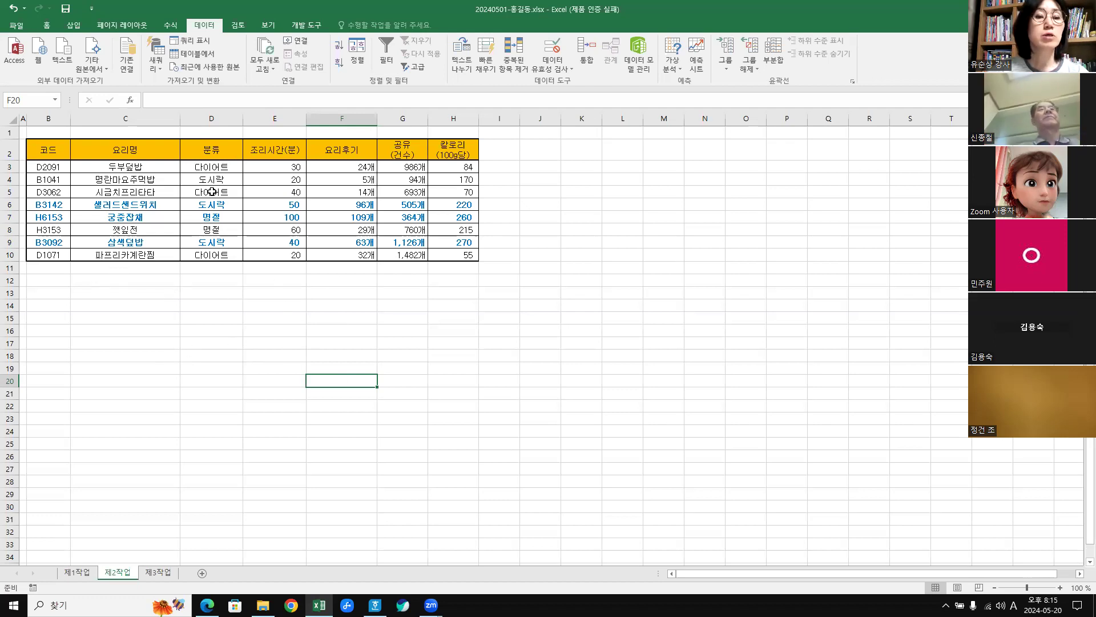
Copy the 분류 and 요리후기 headers from D2 and F2 into the criteria area starting at C12.
{"action": "left_click", "coordinate": [209, 150]}
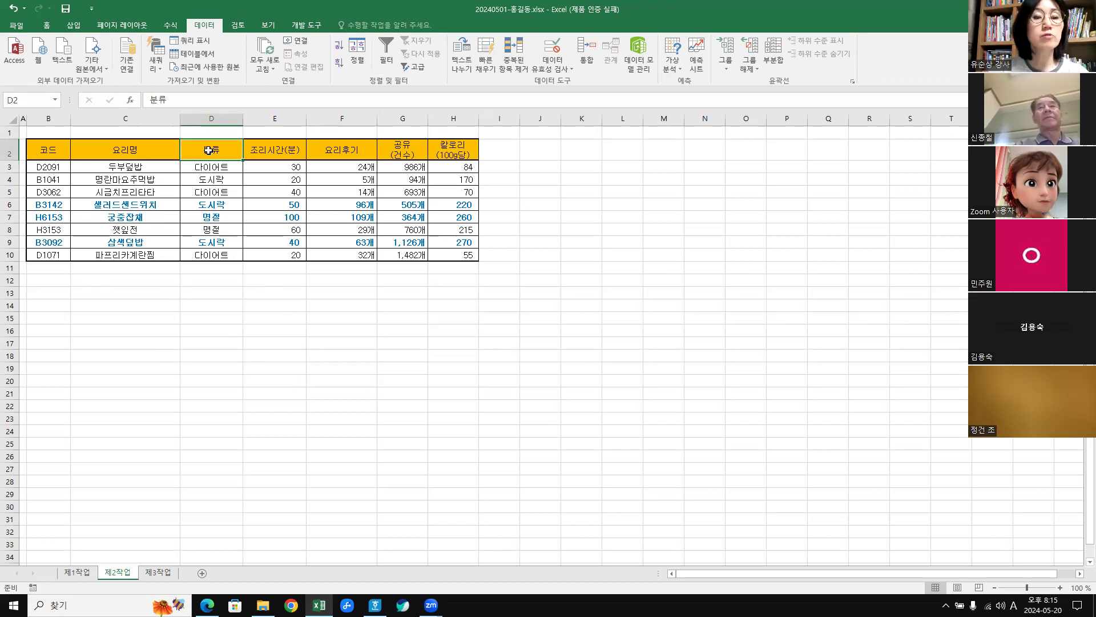
{"action": "left_click", "coordinate": [348, 151], "text": "ctrl"}
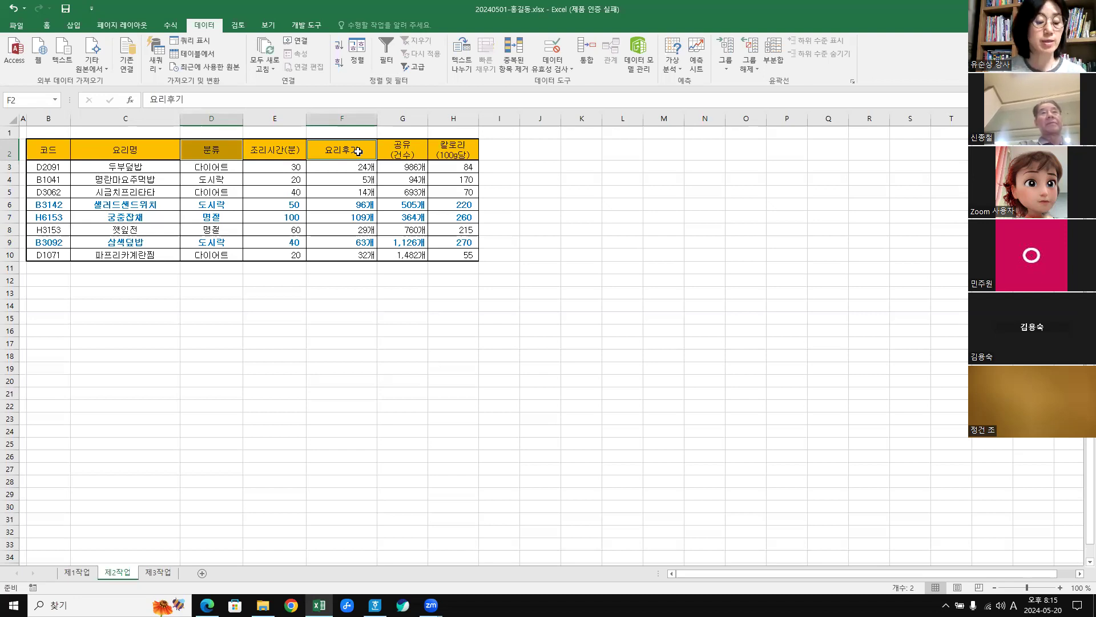
{"action": "key", "text": "ctrl+c"}
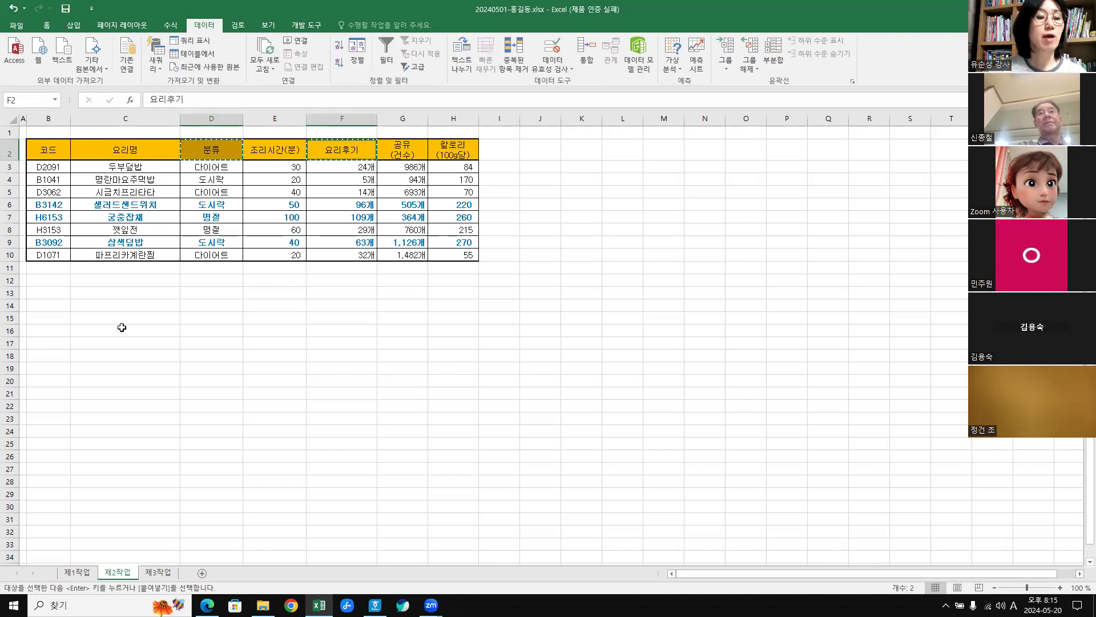
{"action": "left_click", "coordinate": [89, 279]}
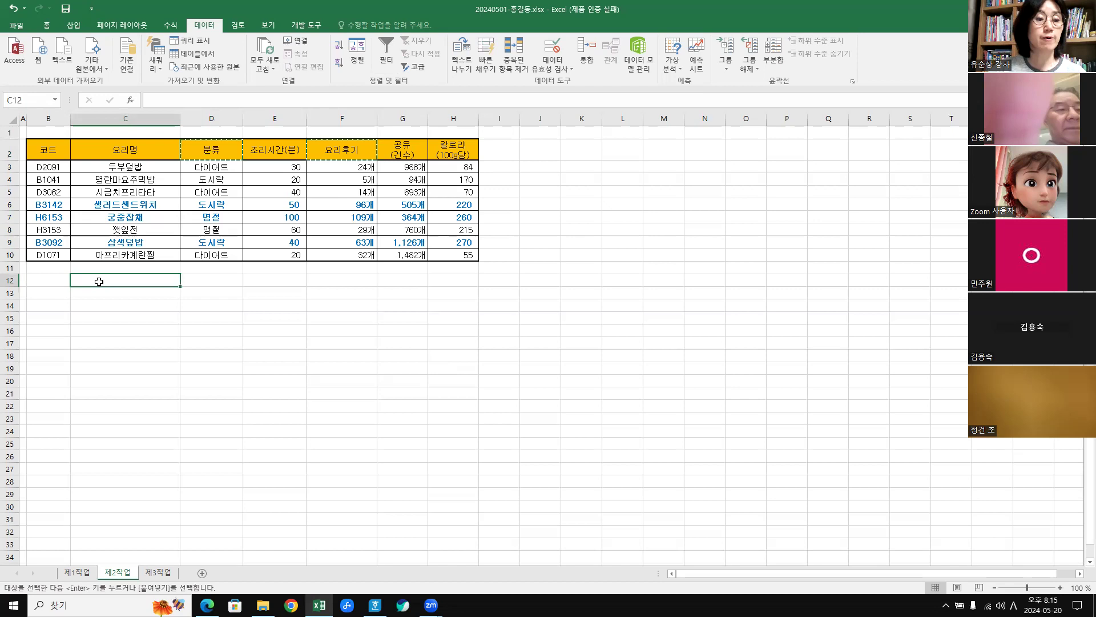
{"action": "key", "text": "ctrl+v"}
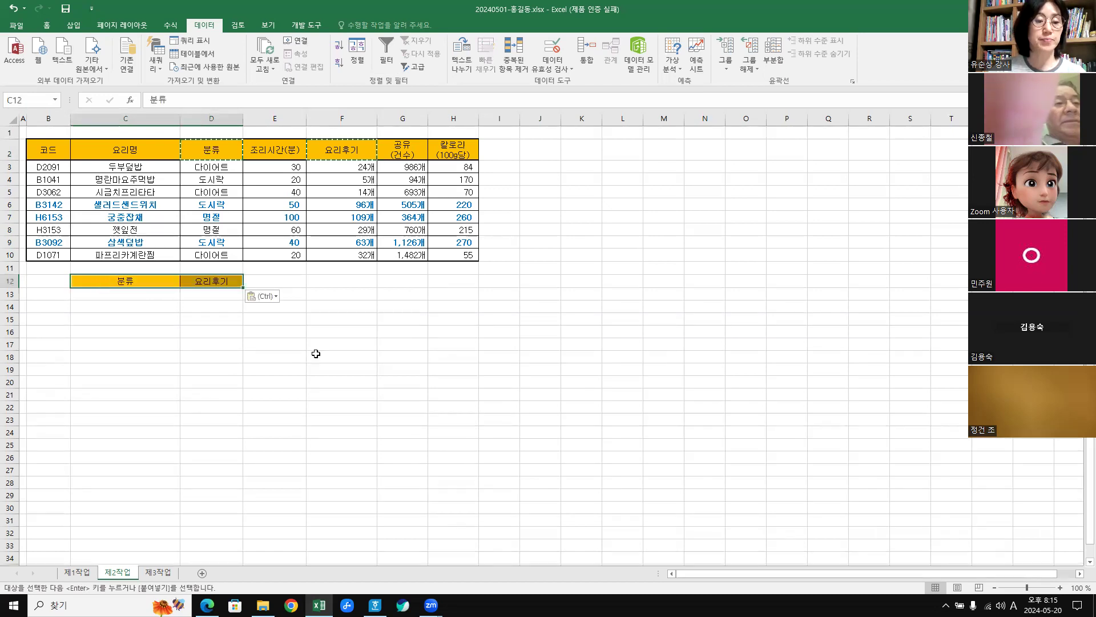
{"action": "left_click", "coordinate": [323, 352]}
{"action": "key", "text": "Escape"}
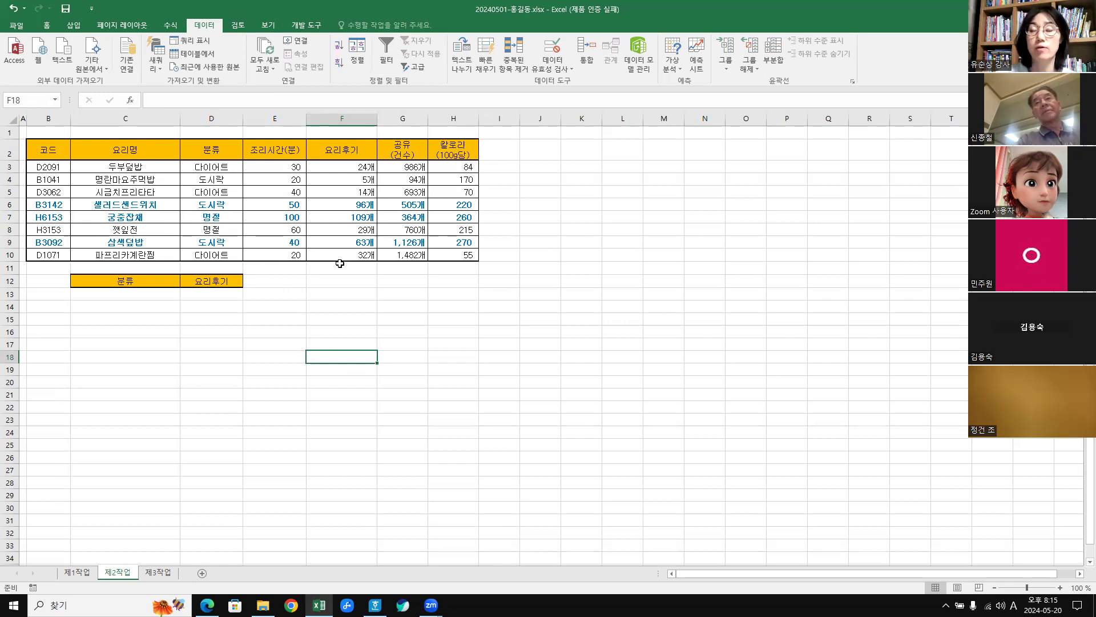
Enter 다이어트 in C13 as the criterion under the copied 분류 header.
{"action": "left_click", "coordinate": [121, 281]}
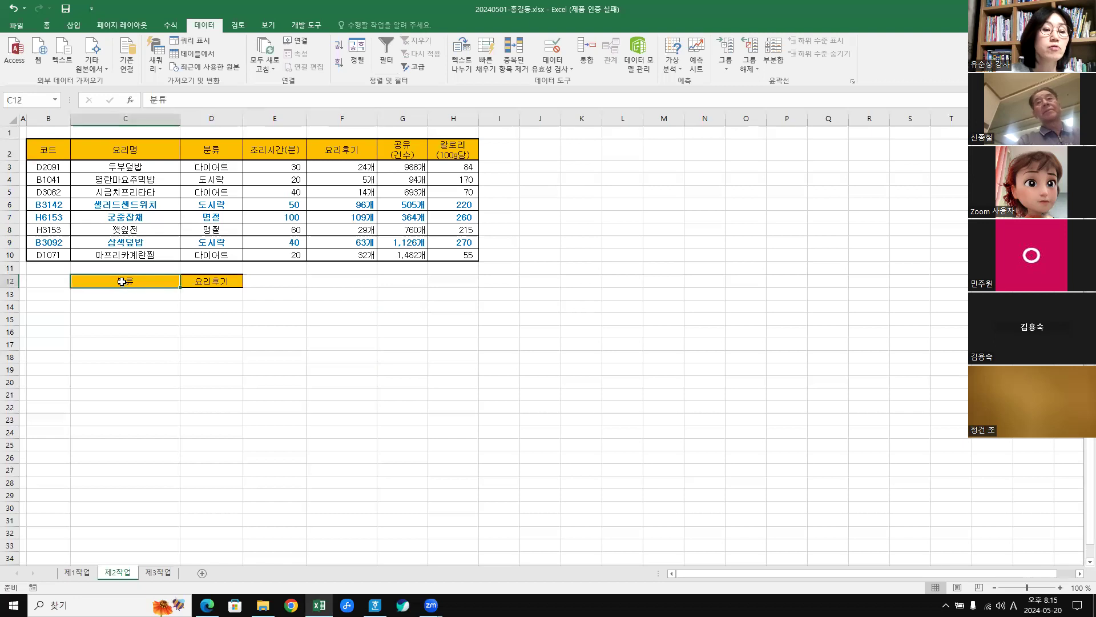
{"action": "left_click", "coordinate": [118, 295]}
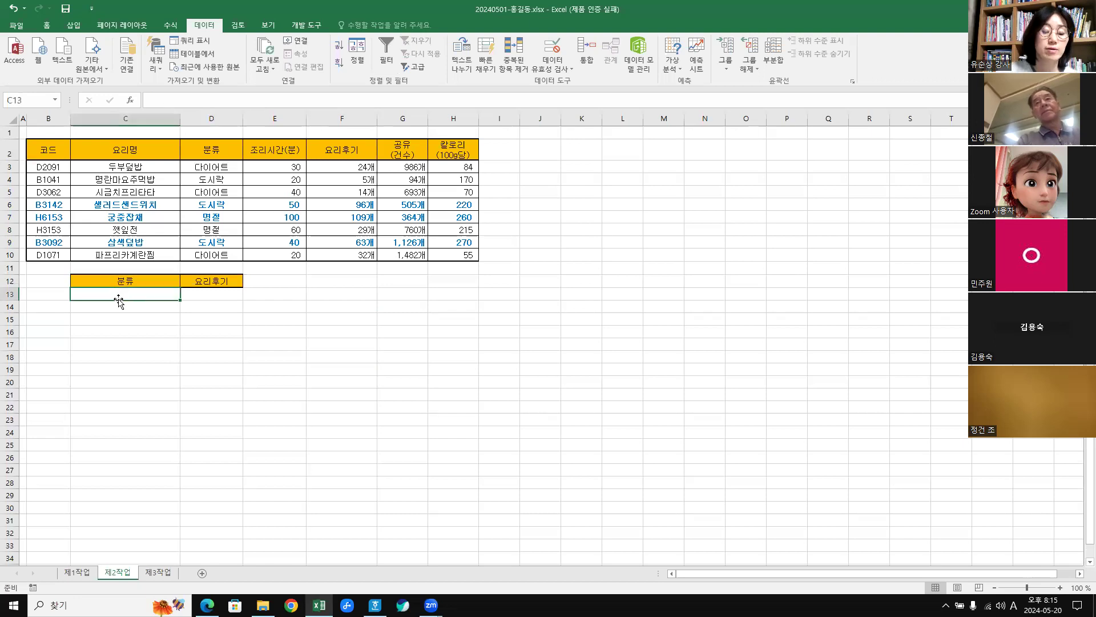
{"action": "key", "text": "Hangul"}
{"action": "type", "text": "다이어"}
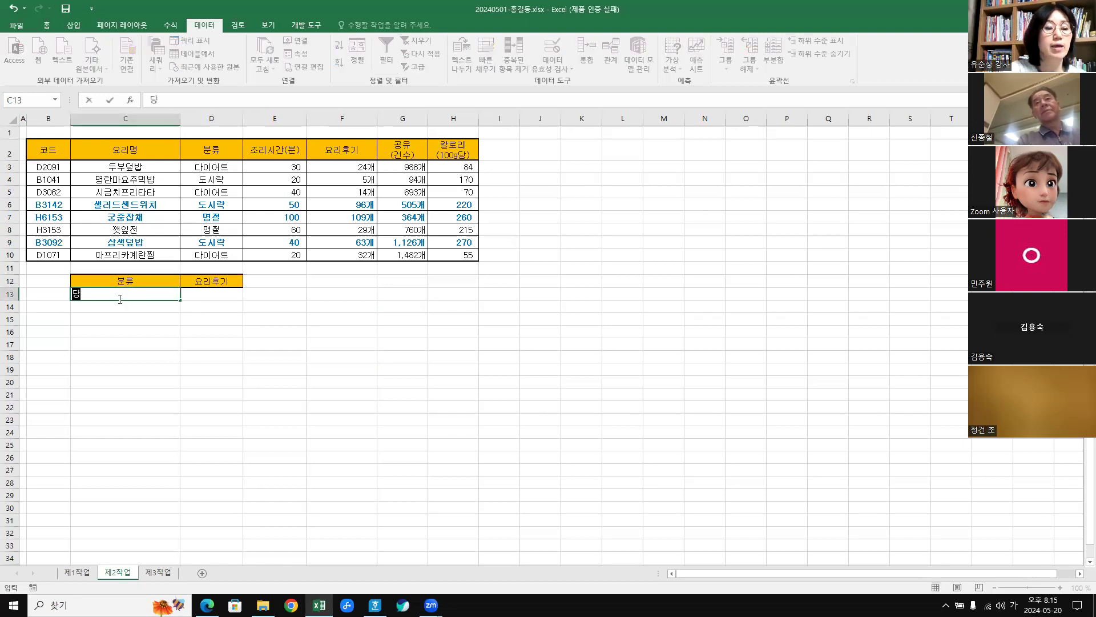
{"action": "type", "text": "트"}
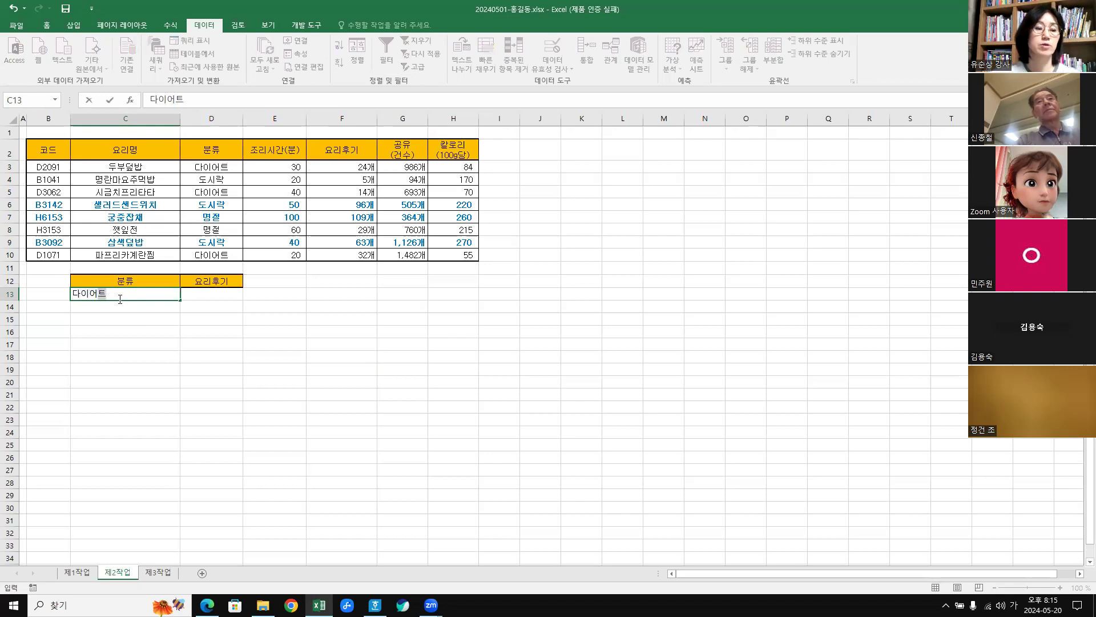
{"action": "left_click", "coordinate": [148, 387]}
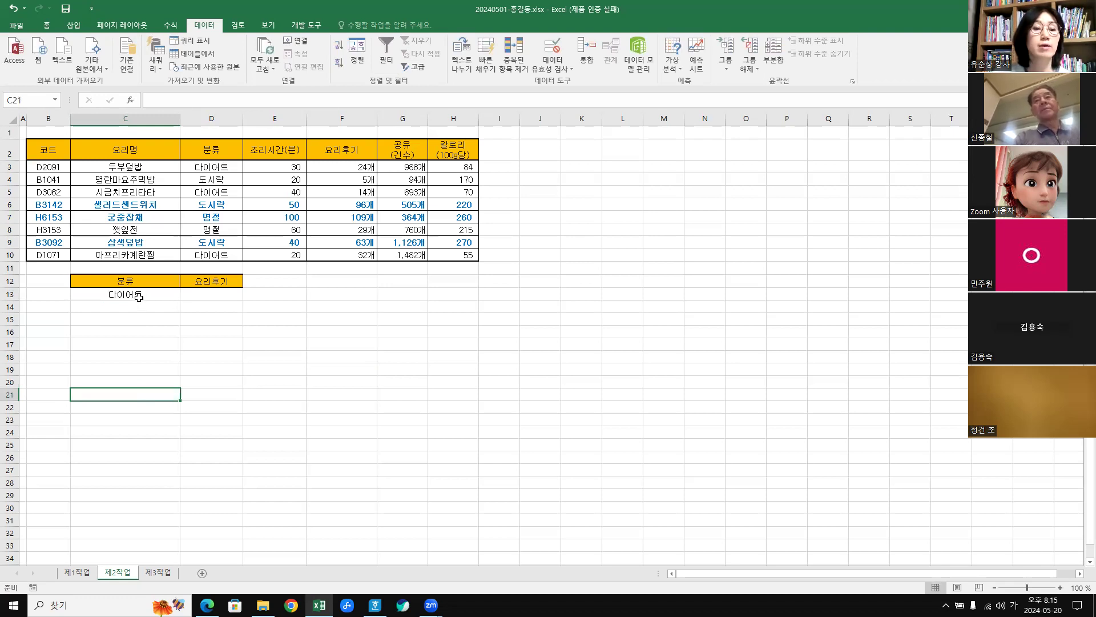
{"action": "left_click", "coordinate": [358, 168]}
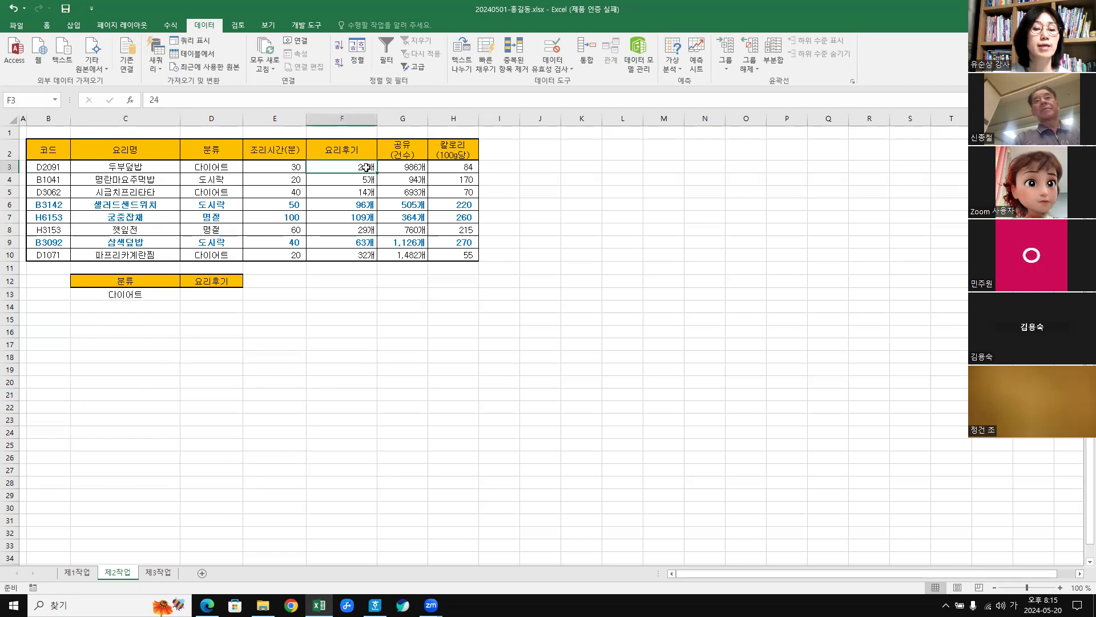
Enter >=15 in D13 as the criterion under the copied 요리후기 header.
{"action": "left_click", "coordinate": [212, 298]}
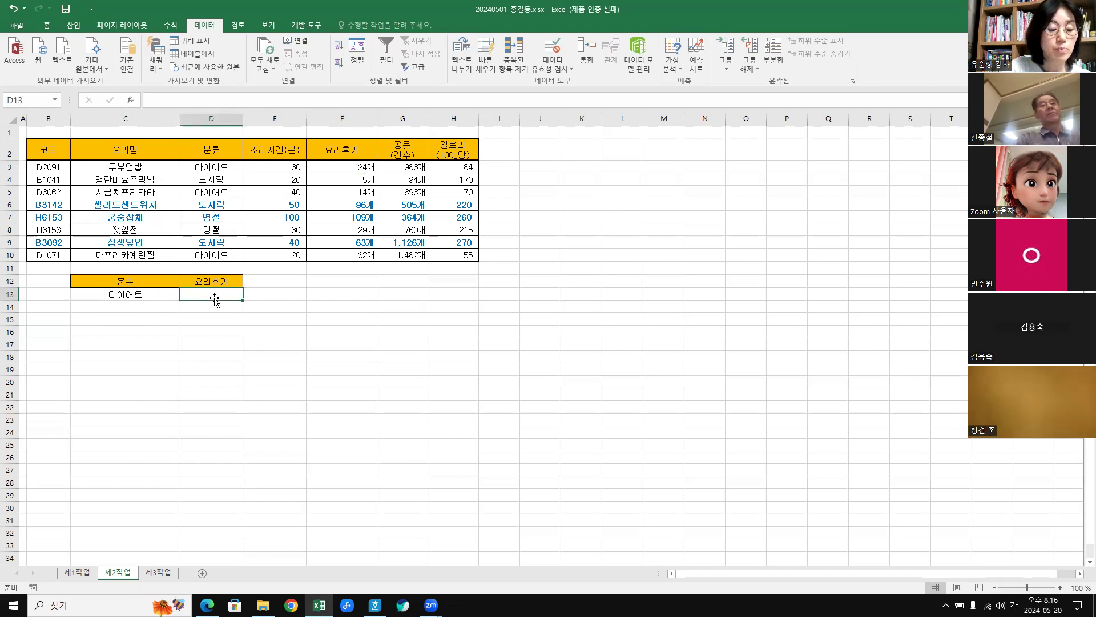
{"action": "type", "text": ">"}
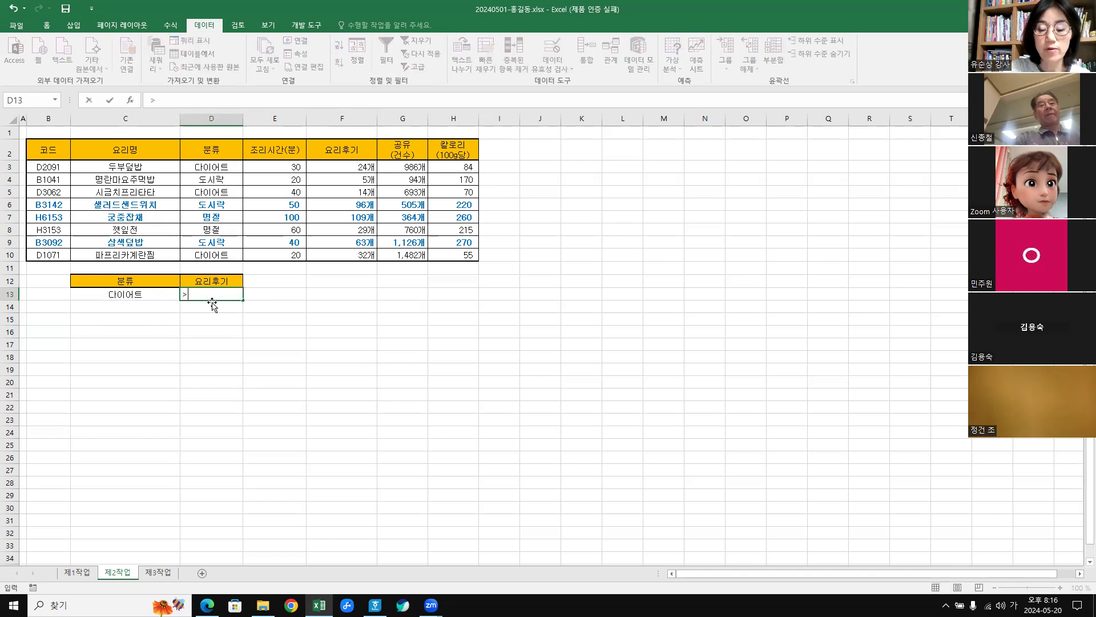
{"action": "type", "text": "=15"}
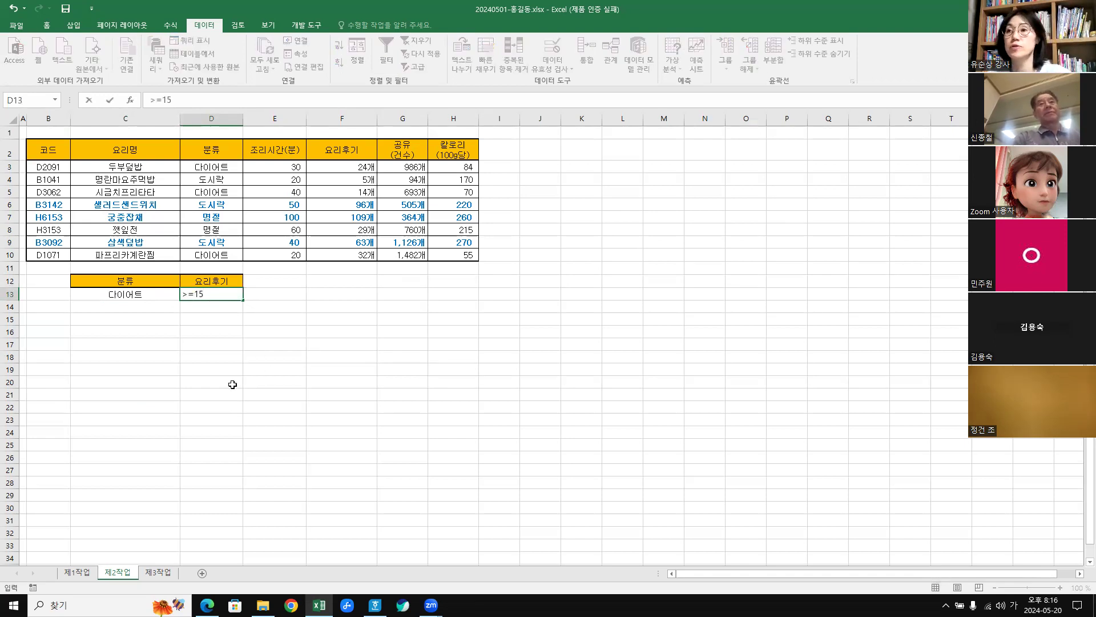
{"action": "left_click", "coordinate": [174, 355]}
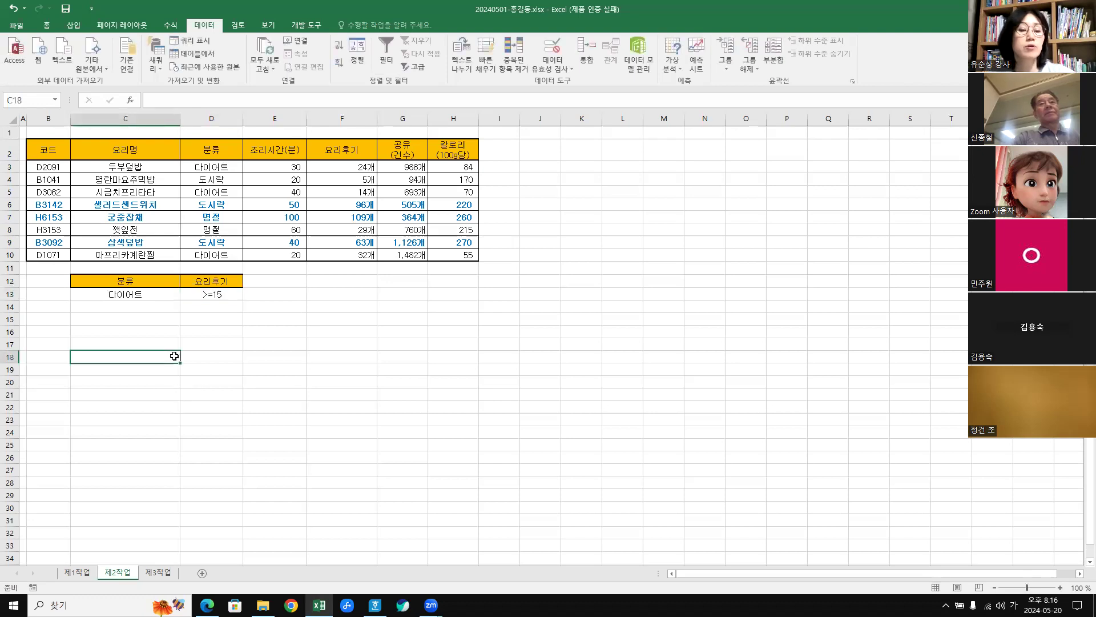
{"action": "left_click", "coordinate": [143, 295]}
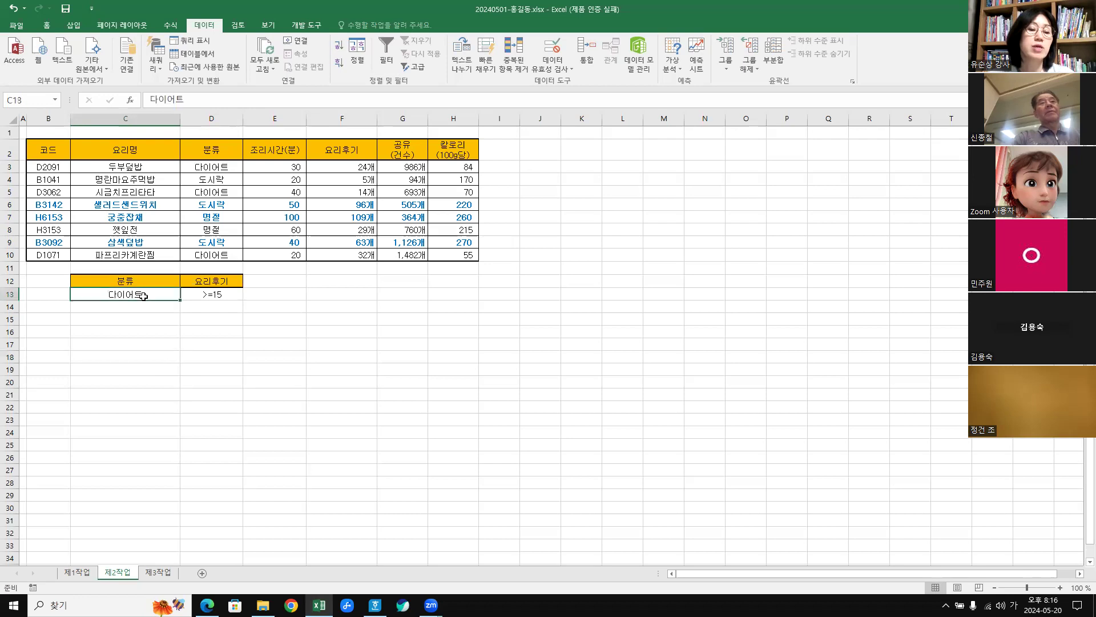
{"action": "left_click", "coordinate": [221, 299]}
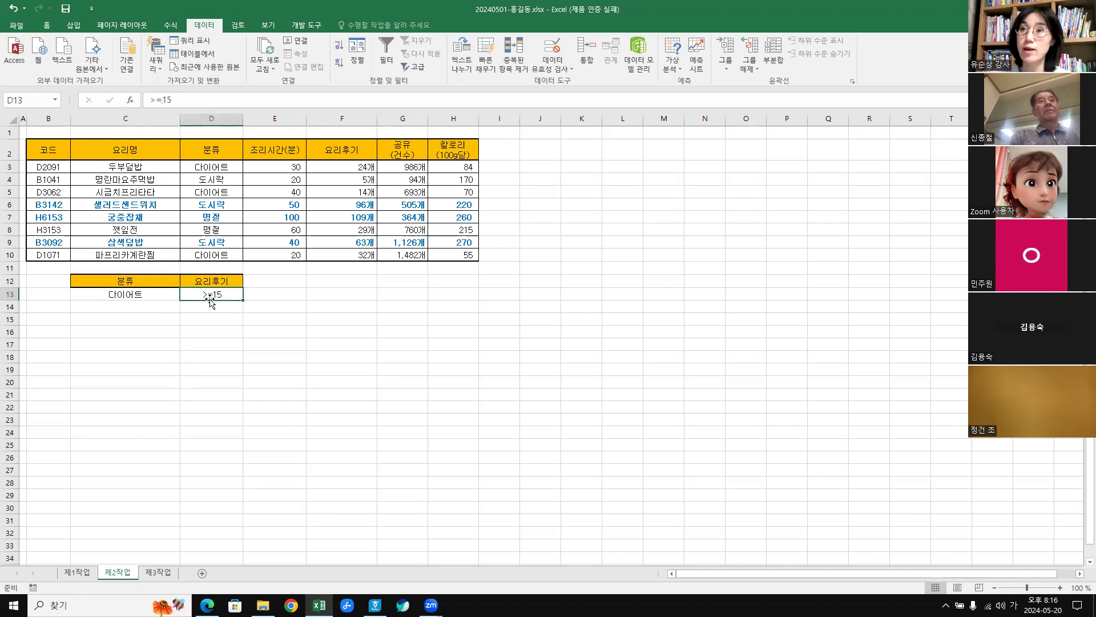
{"action": "left_click", "coordinate": [264, 341]}
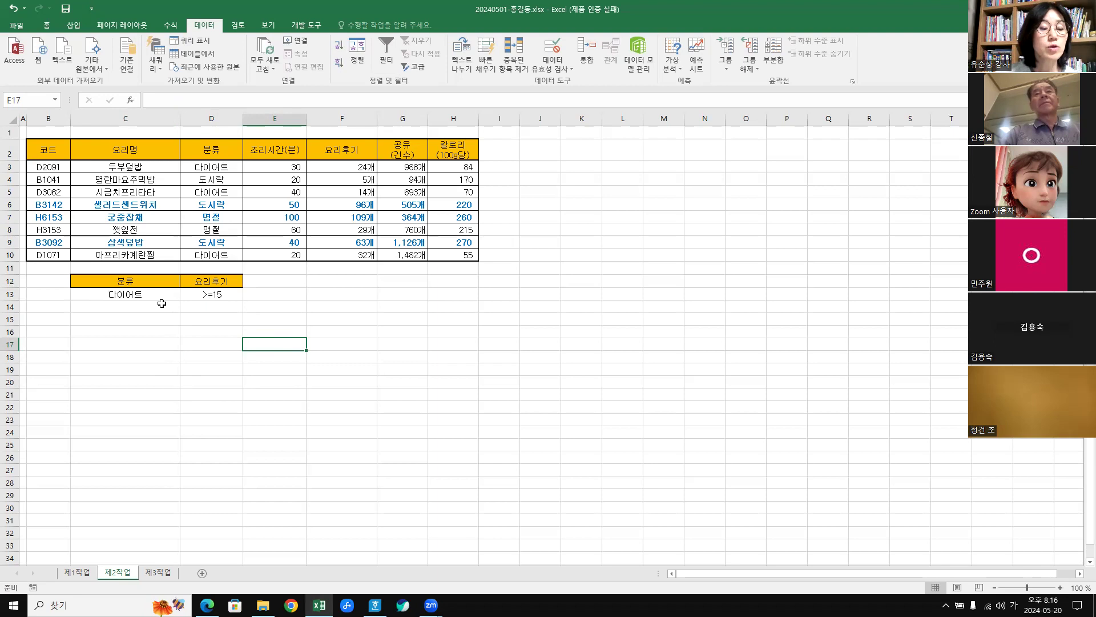
Copy the criteria range C12:D13 to the area starting at F12.
{"action": "left_click_drag", "start_coordinate": [83, 284], "coordinate": [236, 299]}
{"action": "key", "text": "ctrl+c"}
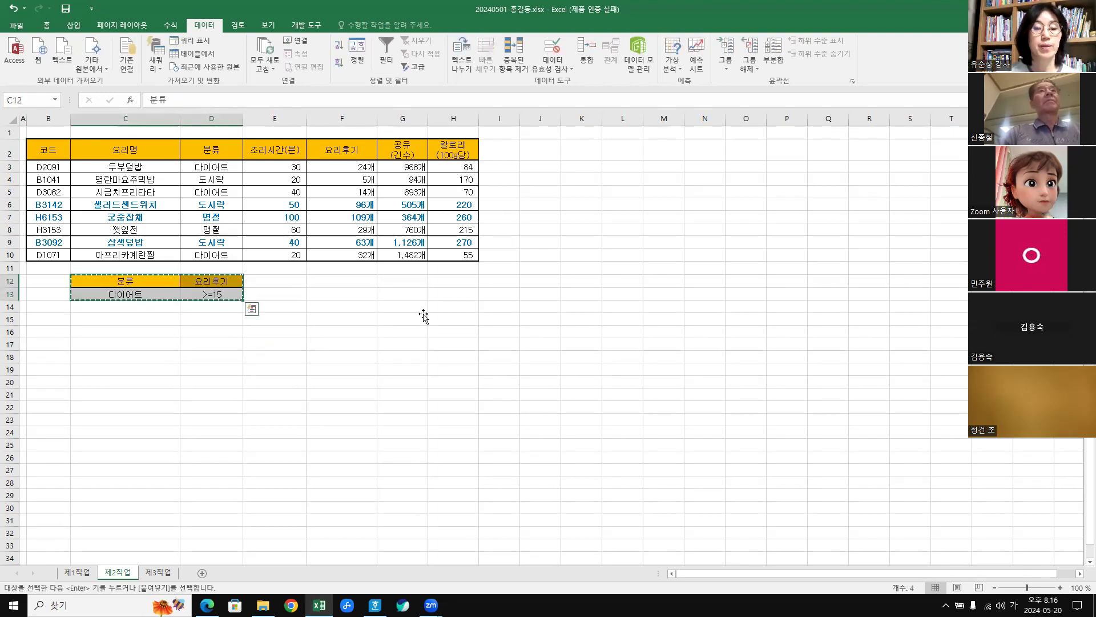
{"action": "left_click", "coordinate": [363, 281]}
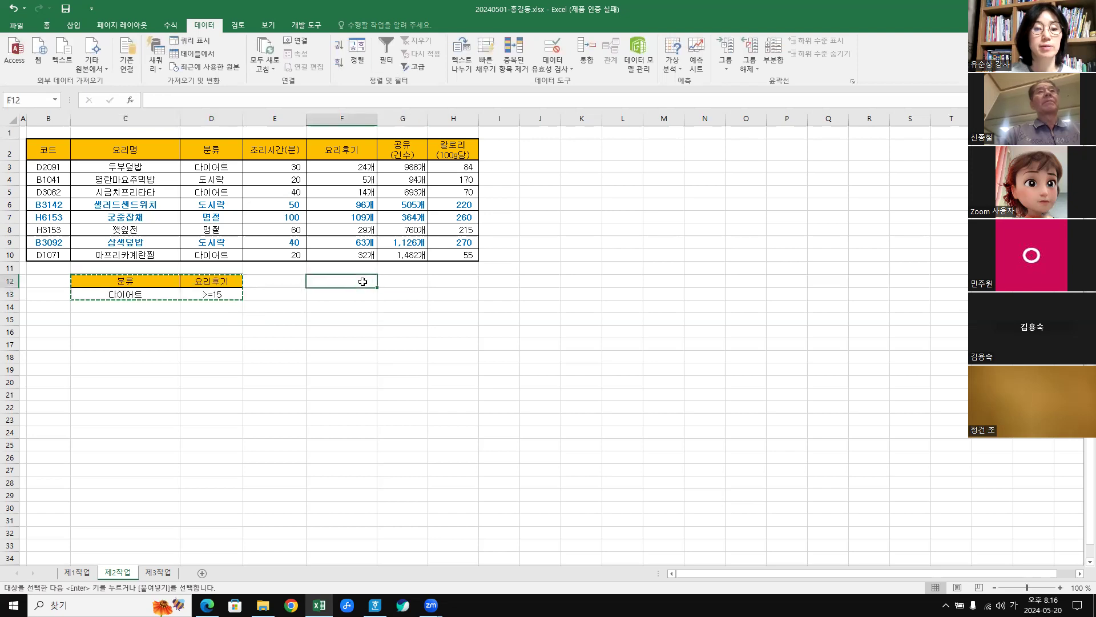
{"action": "key", "text": "ctrl+v"}
{"action": "left_click", "coordinate": [586, 358]}
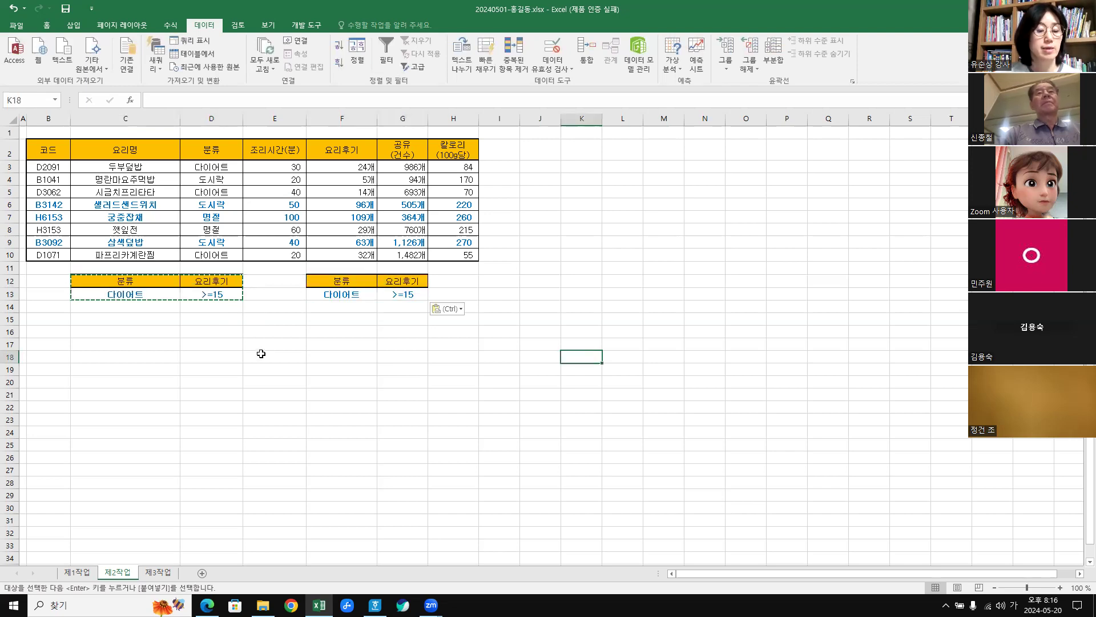
{"action": "key", "text": "Escape"}
Move the >=15 criterion in the copied criteria range down one row, from G13 to G14.
{"action": "left_click", "coordinate": [125, 293]}
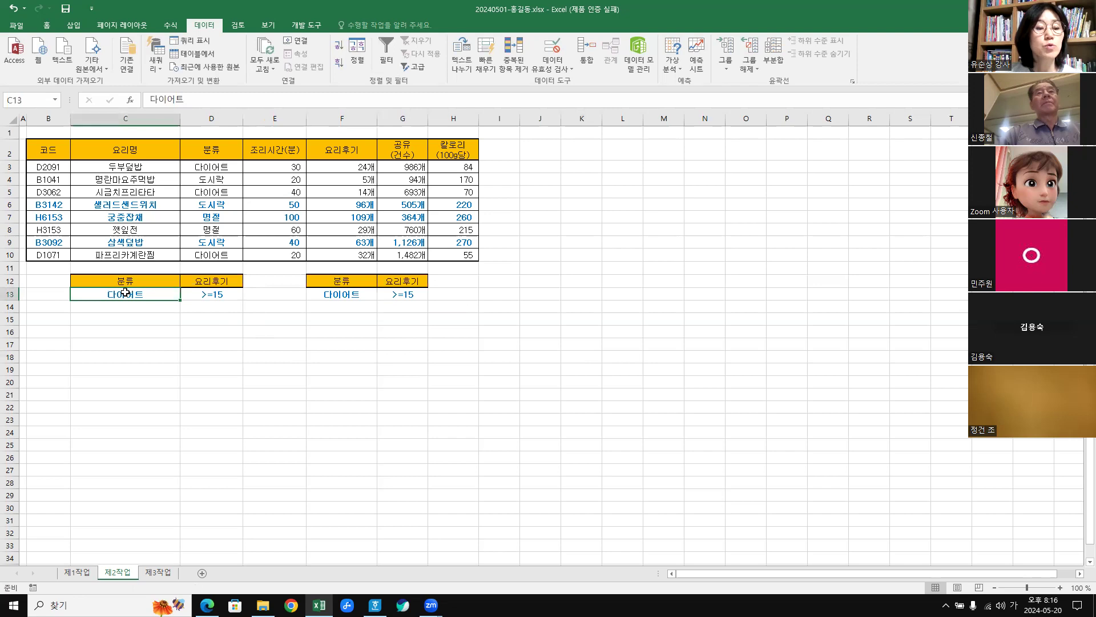
{"action": "left_click", "coordinate": [215, 297]}
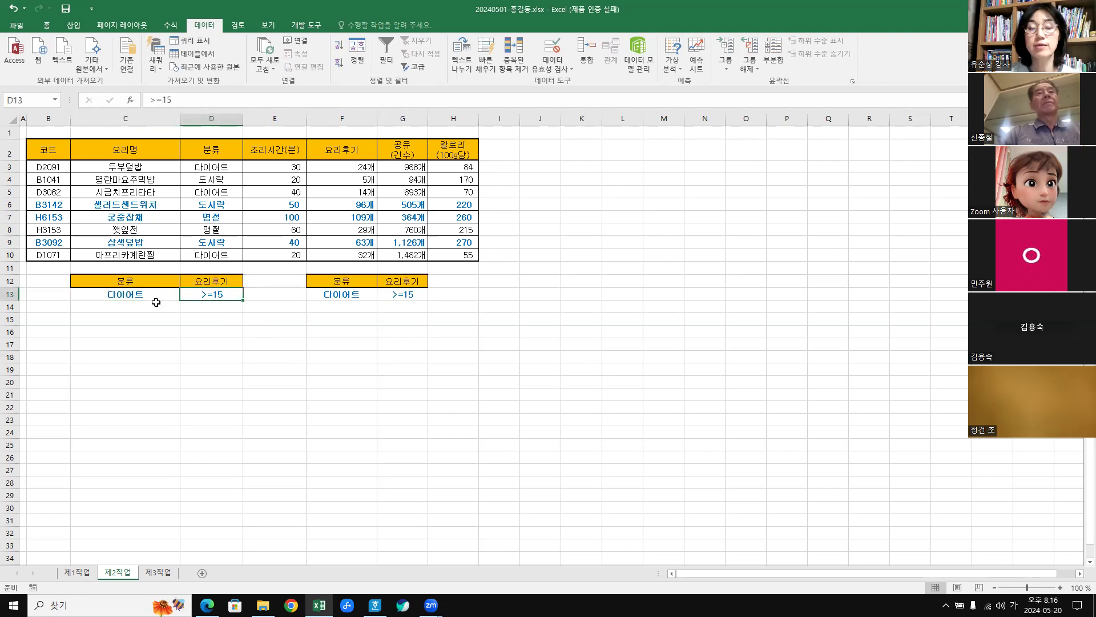
{"action": "left_click", "coordinate": [393, 296]}
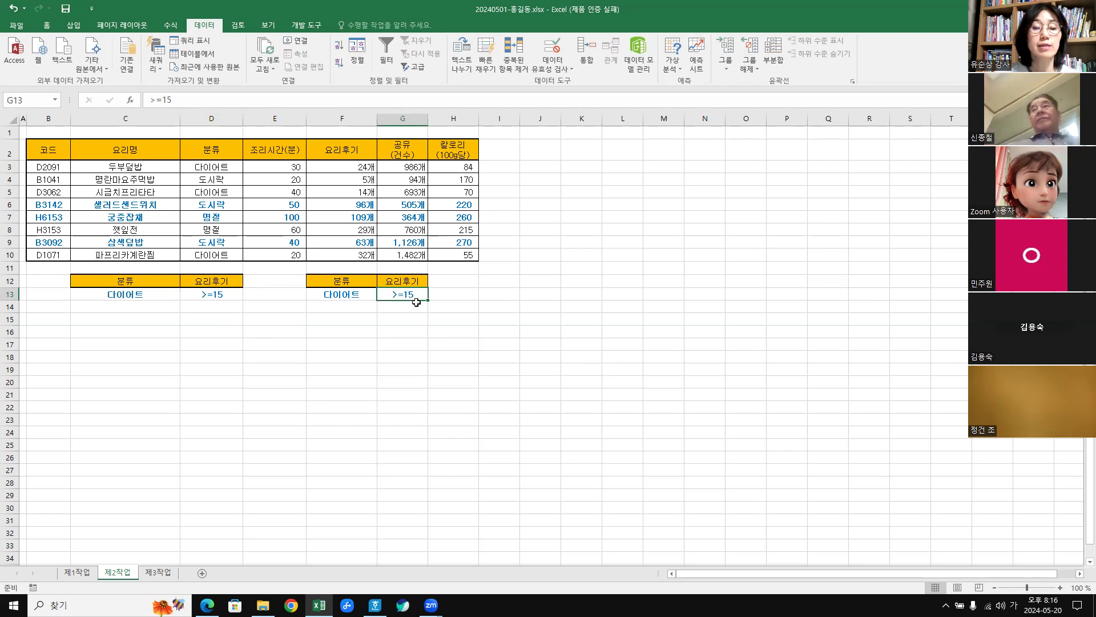
{"action": "left_click_drag", "start_coordinate": [415, 301], "coordinate": [413, 313]}
{"action": "left_click", "coordinate": [464, 317]}
{"action": "left_click", "coordinate": [398, 297]}
{"action": "left_click", "coordinate": [403, 309]}
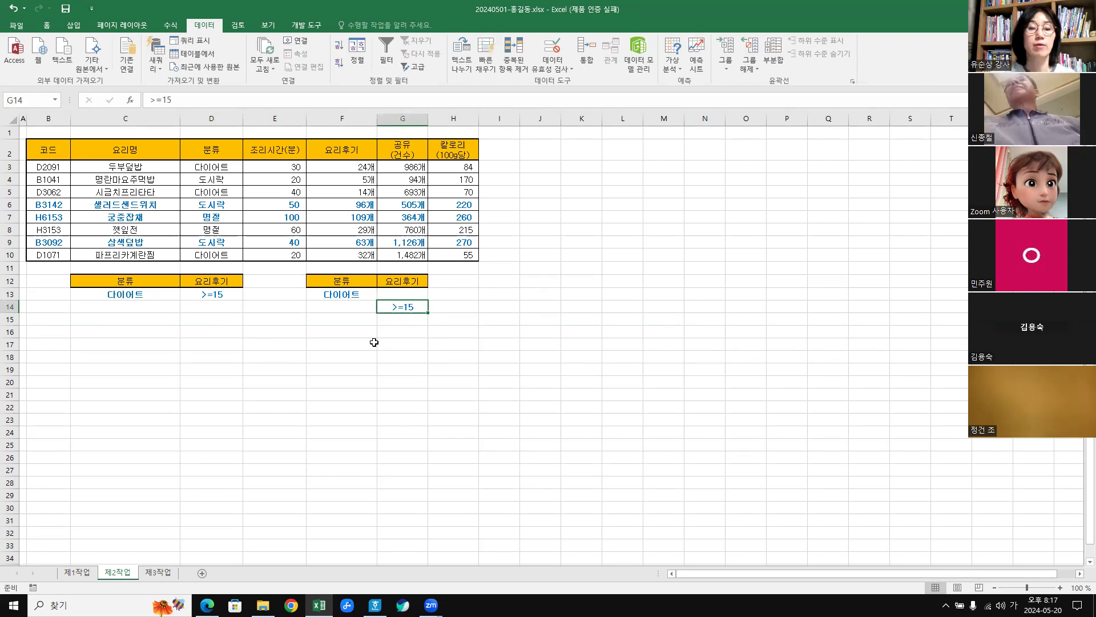
Compare the same-row criteria in C12:D13 with the criteria on separate rows in F12:G14.
{"action": "left_click", "coordinate": [435, 384]}
{"action": "left_click", "coordinate": [115, 293]}
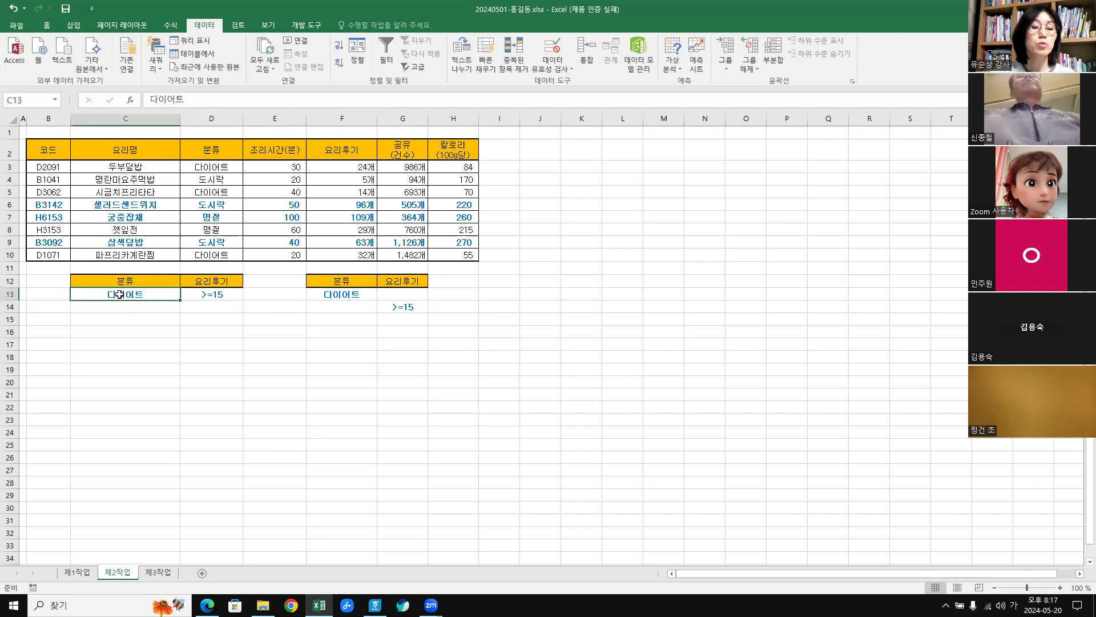
{"action": "key", "text": "Right"}
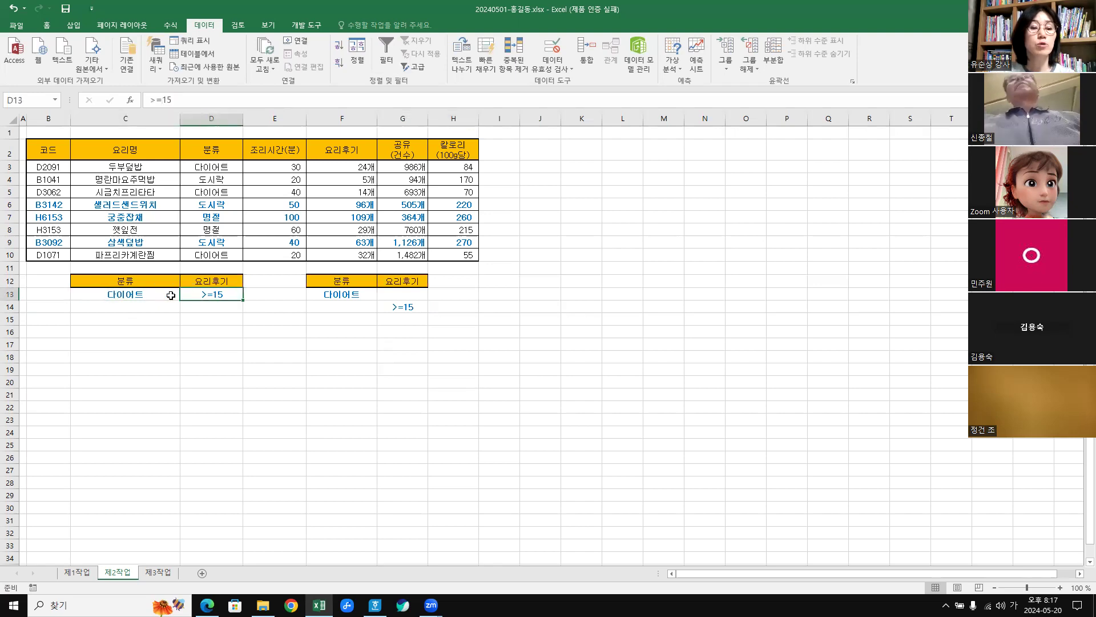
{"action": "left_click", "coordinate": [374, 374]}
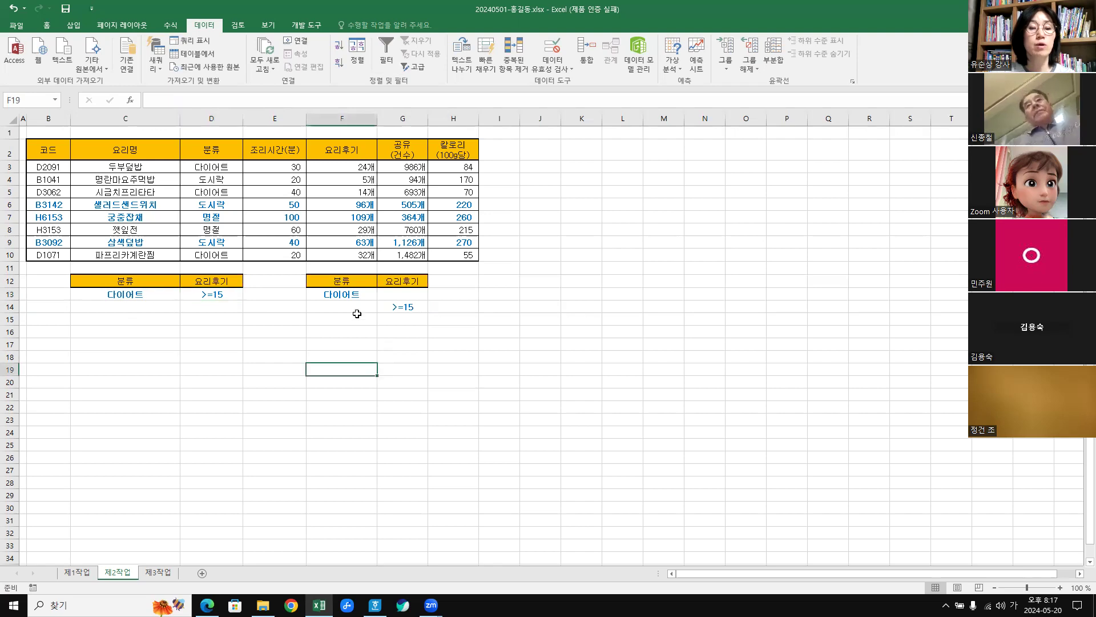
{"action": "left_click", "coordinate": [357, 296]}
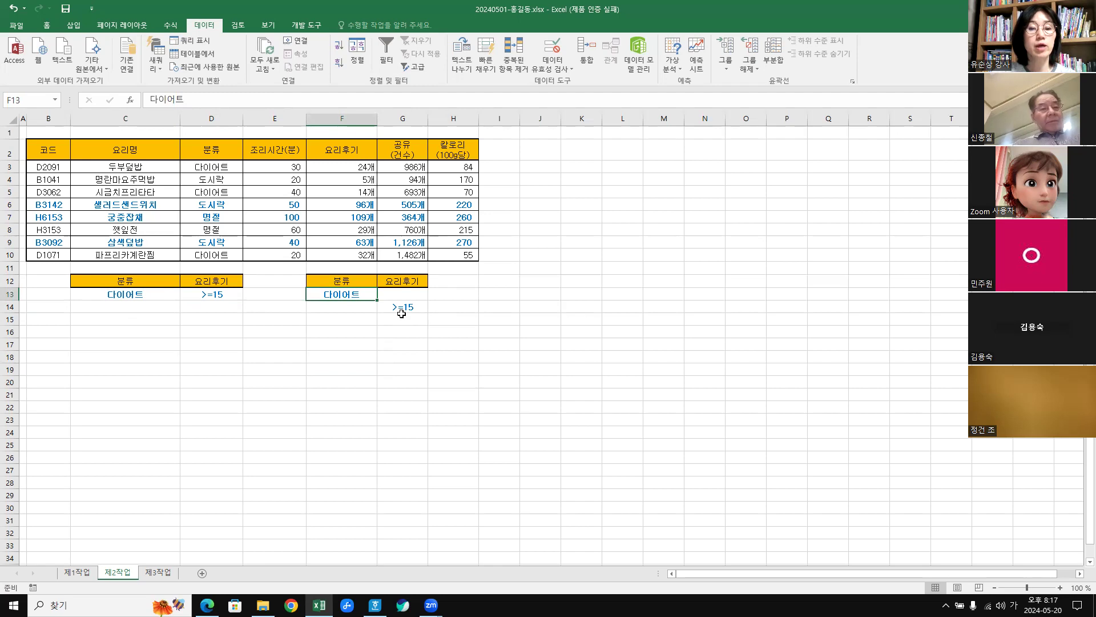
{"action": "left_click", "coordinate": [407, 311]}
{"action": "left_click", "coordinate": [349, 292]}
{"action": "left_click", "coordinate": [399, 308]}
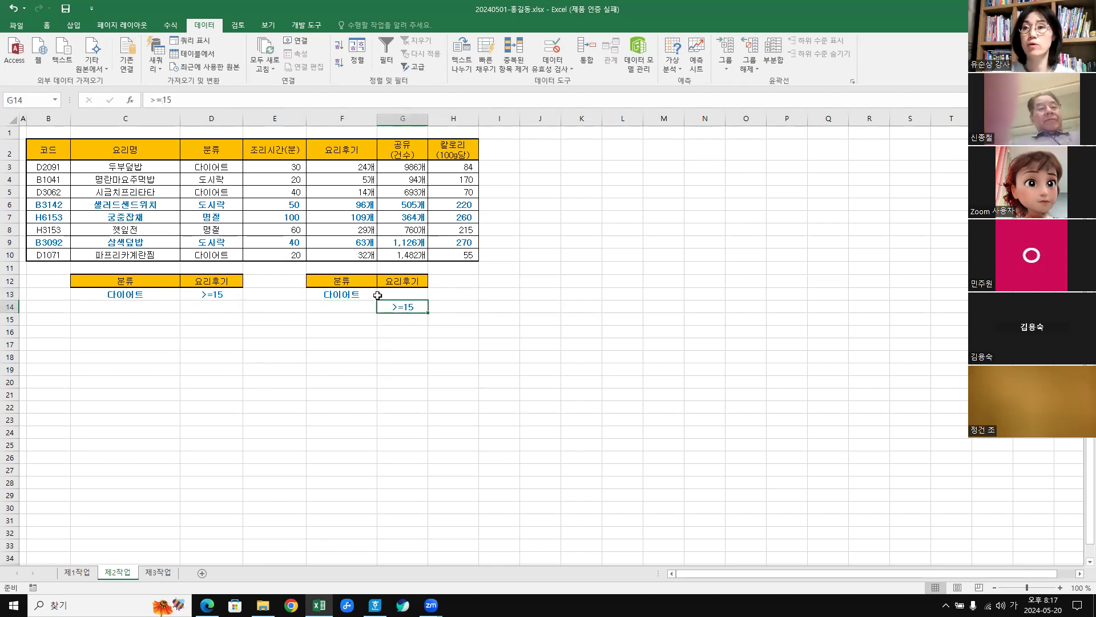
{"action": "left_click", "coordinate": [426, 383]}
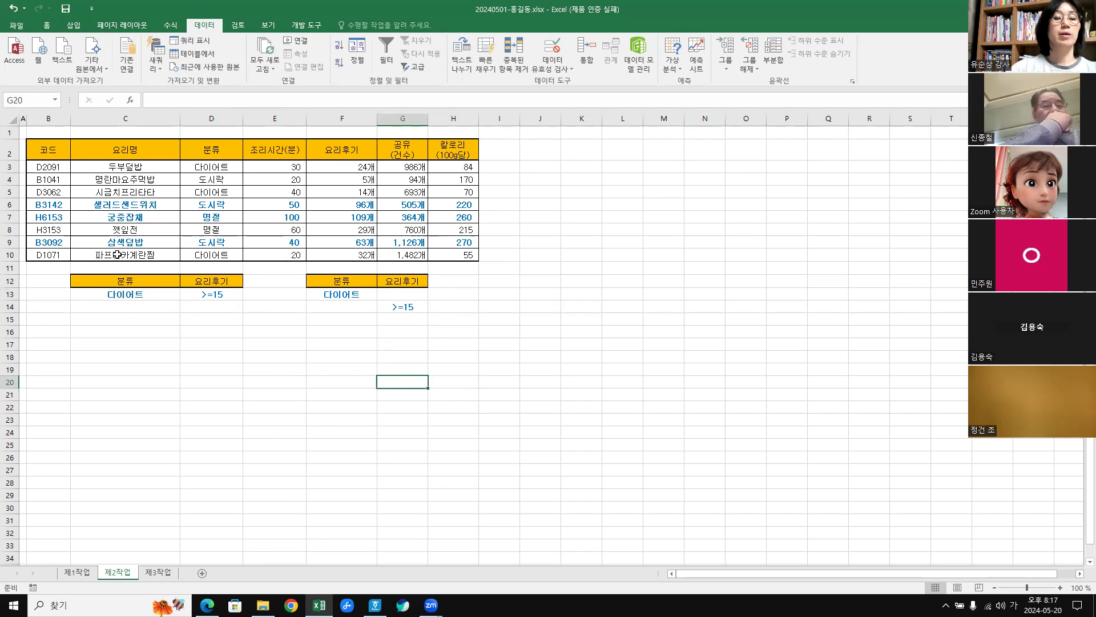
Run an advanced filter on B2:H10 using criteria range C12:D13, copying the results to B16.
{"action": "left_click", "coordinate": [217, 197]}
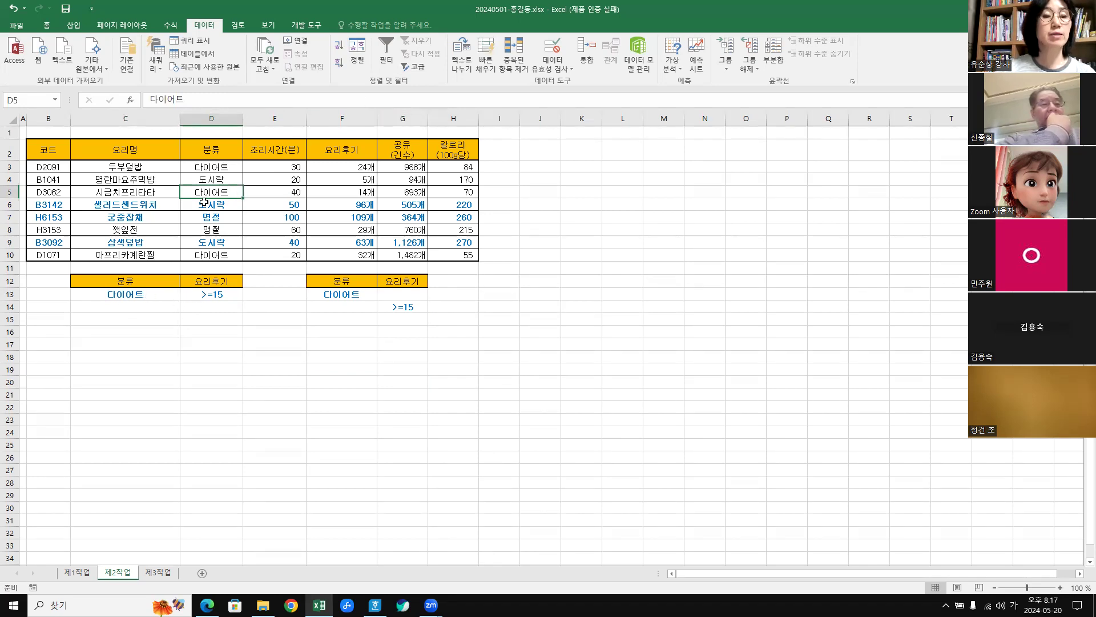
{"action": "left_click", "coordinate": [286, 216]}
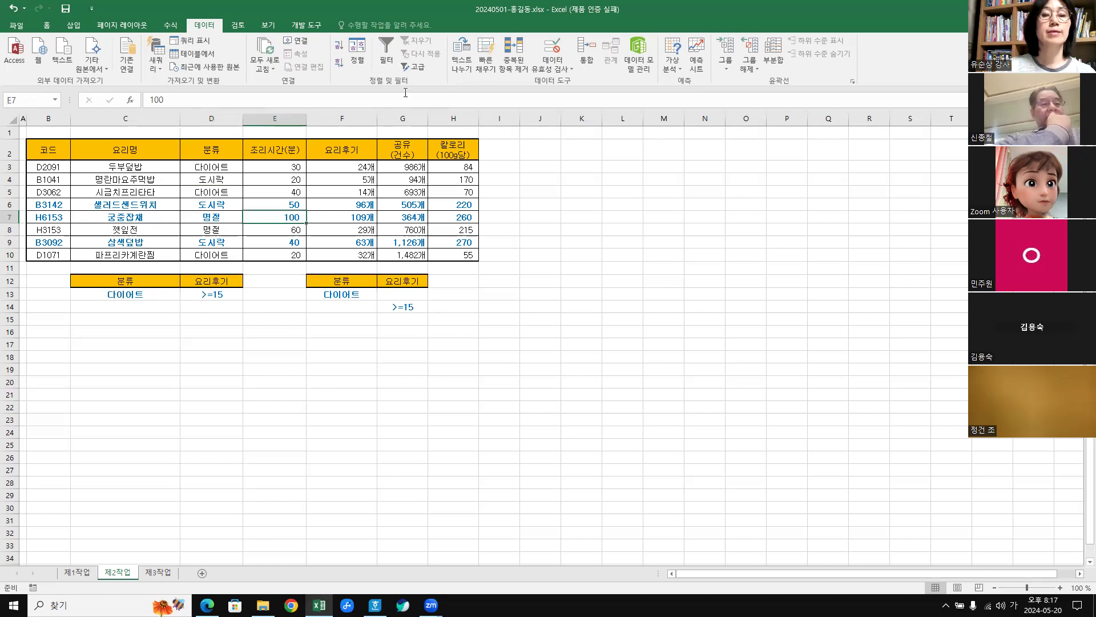
{"action": "left_click", "coordinate": [417, 69]}
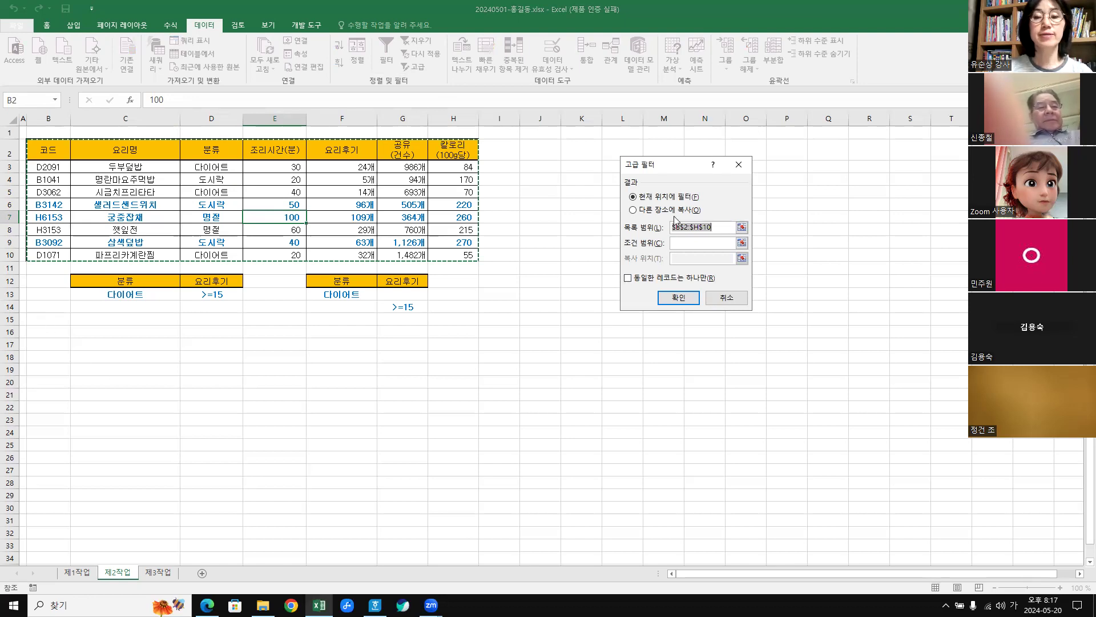
{"action": "left_click", "coordinate": [633, 210]}
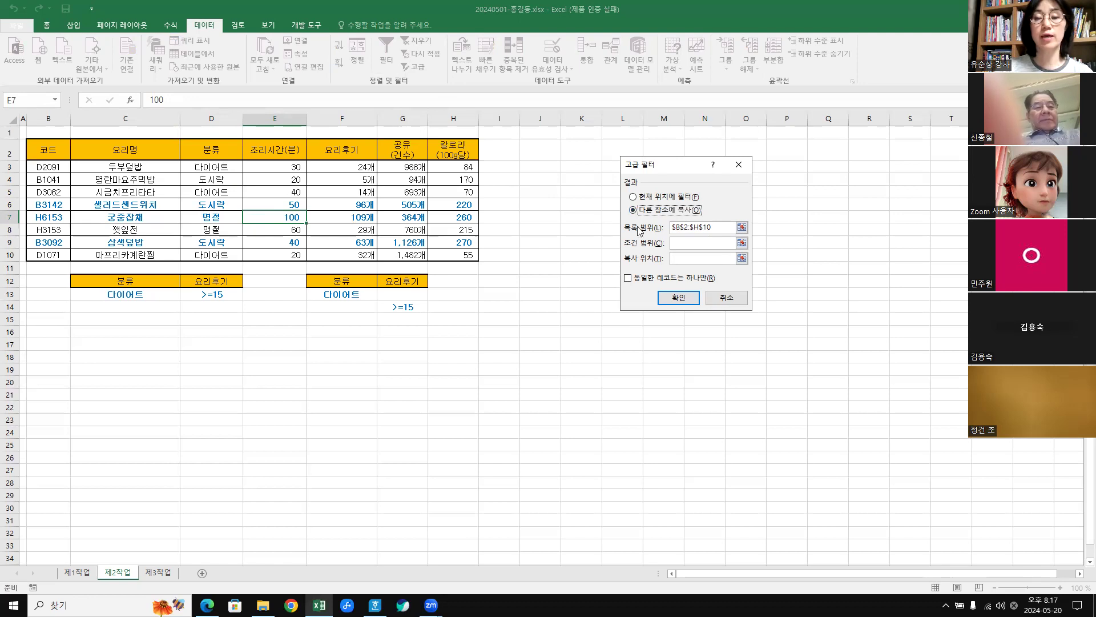
{"action": "left_click", "coordinate": [714, 227]}
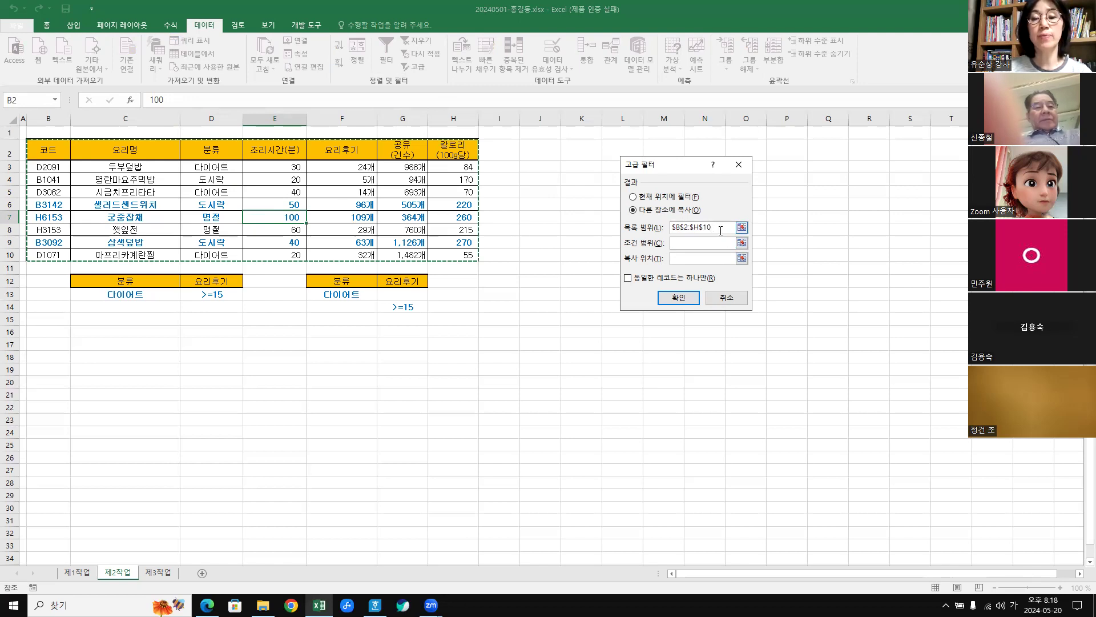
{"action": "left_click", "coordinate": [683, 243]}
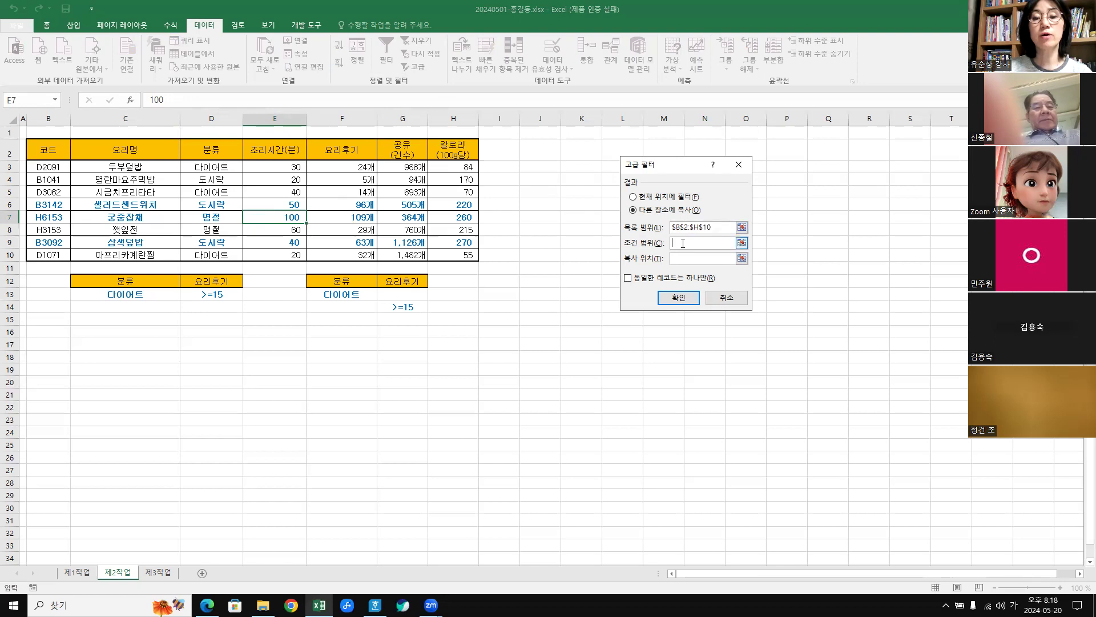
{"action": "left_click", "coordinate": [90, 280]}
{"action": "left_click_drag", "start_coordinate": [89, 281], "coordinate": [220, 293]}
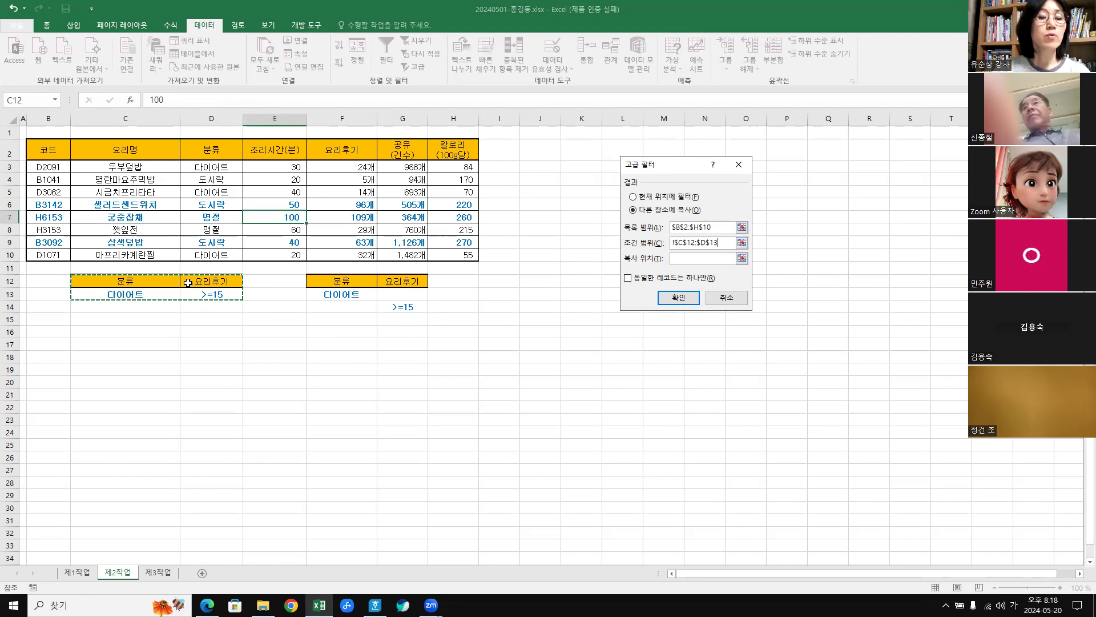
{"action": "left_click", "coordinate": [698, 261]}
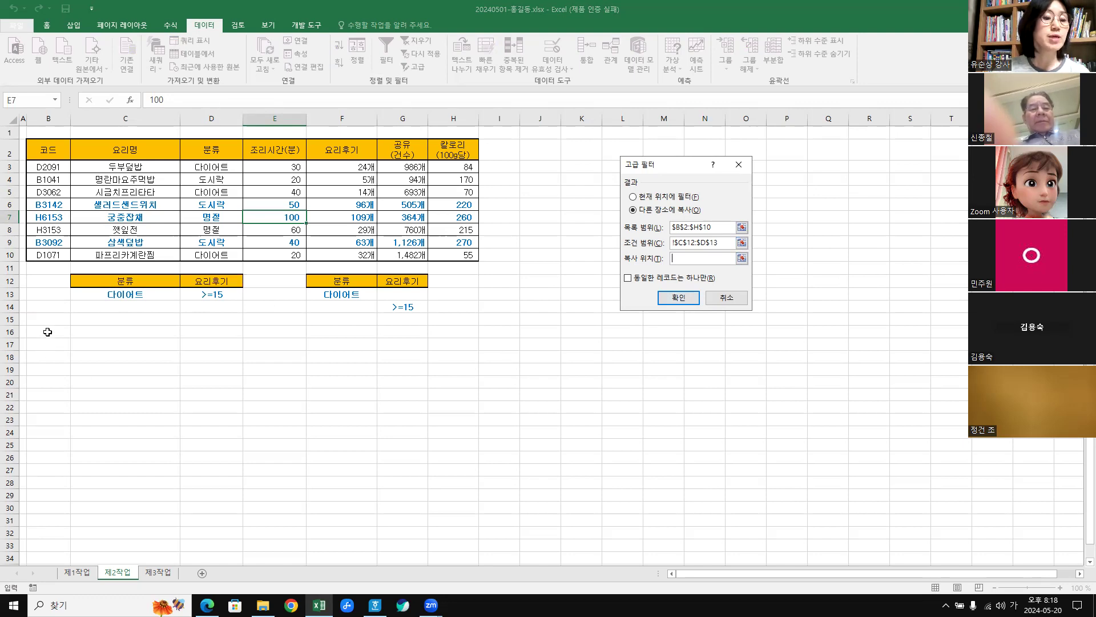
{"action": "left_click", "coordinate": [48, 332]}
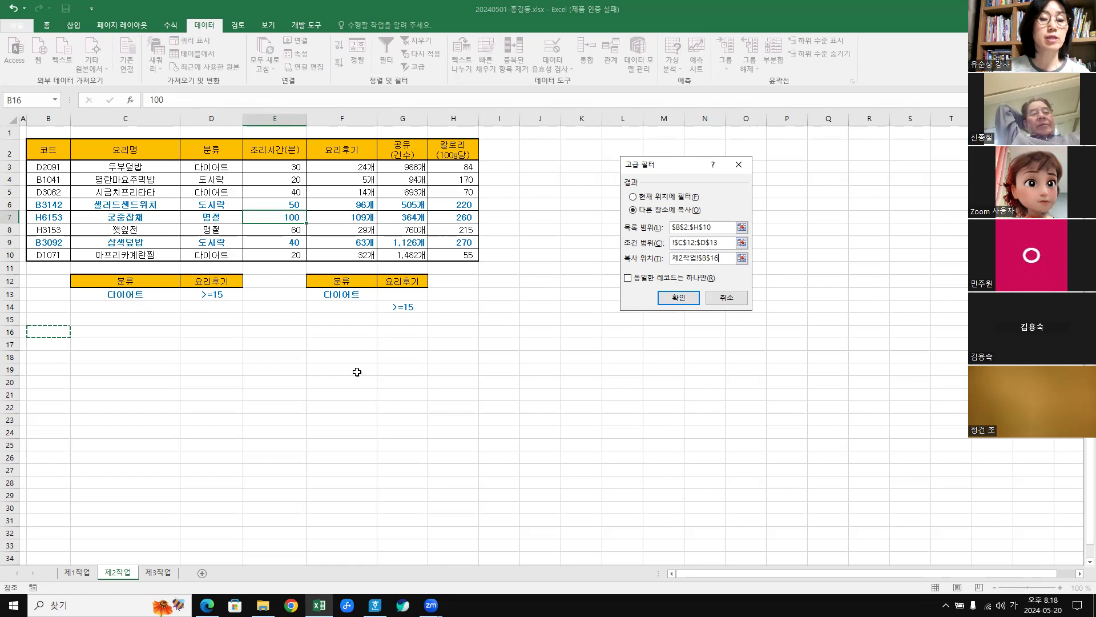
{"action": "left_click", "coordinate": [679, 297]}
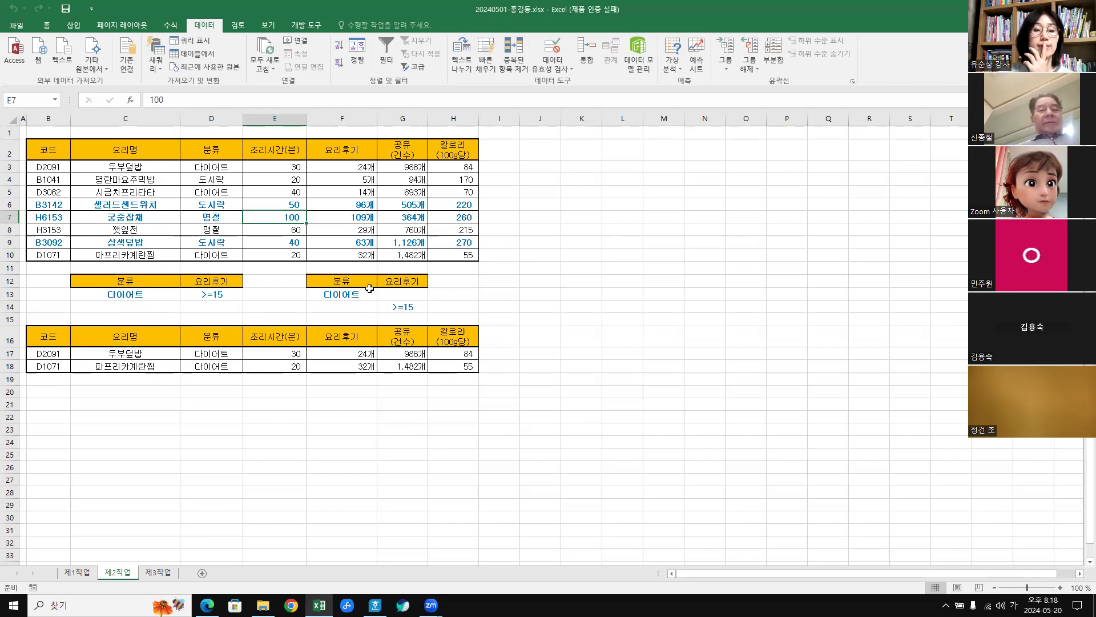
Run an advanced filter on B2:H10 using criteria range F12:G14, copying the results to B21.
{"action": "left_click", "coordinate": [230, 189]}
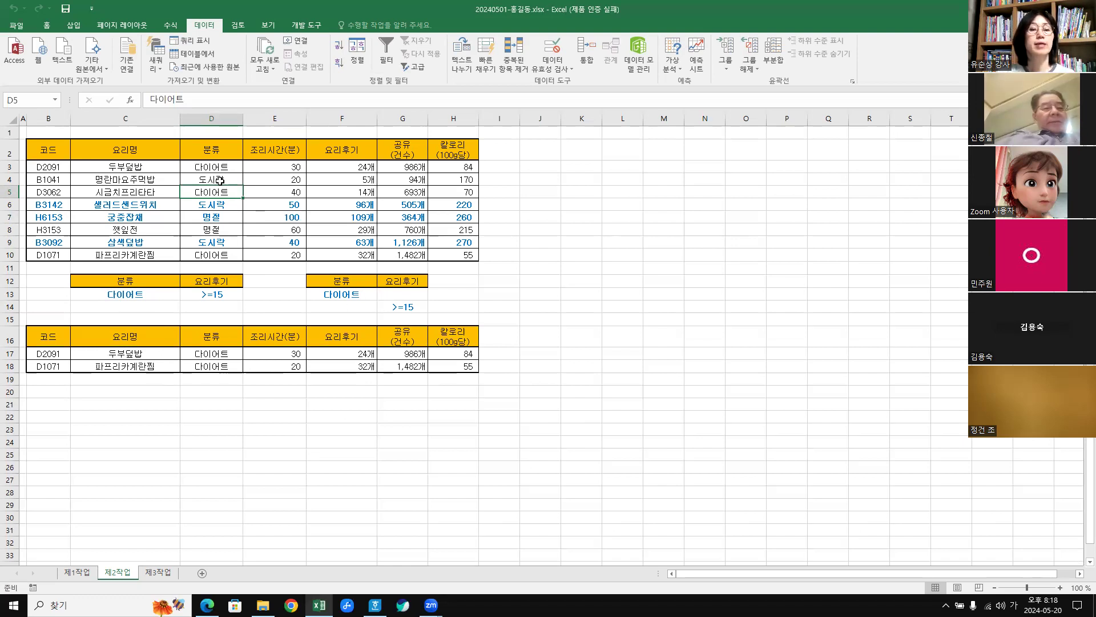
{"action": "left_click", "coordinate": [414, 69]}
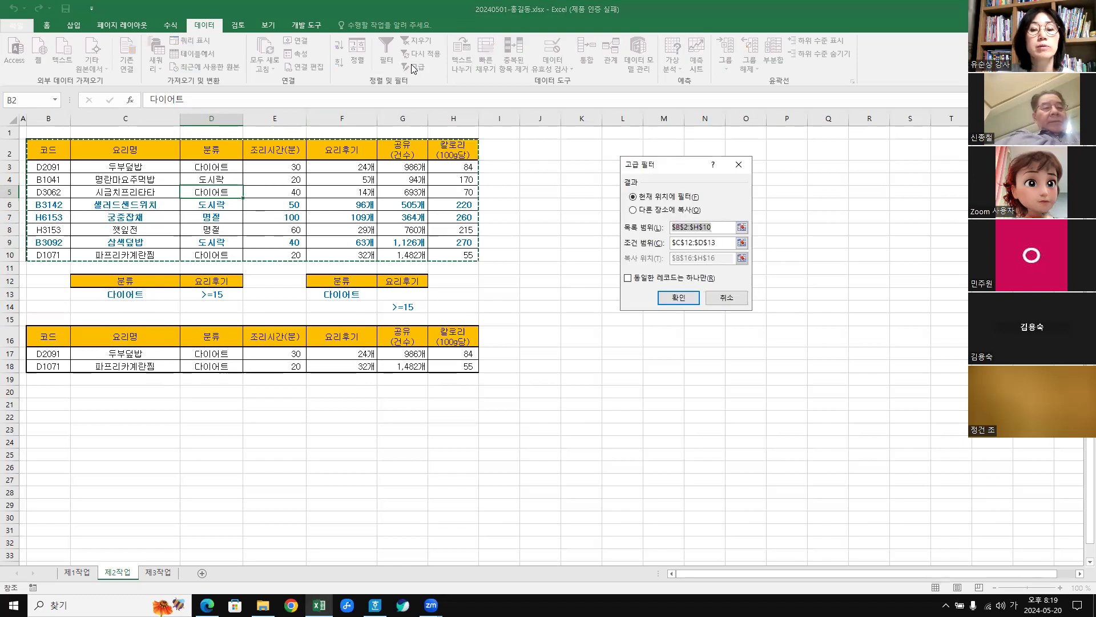
{"action": "left_click", "coordinate": [635, 211]}
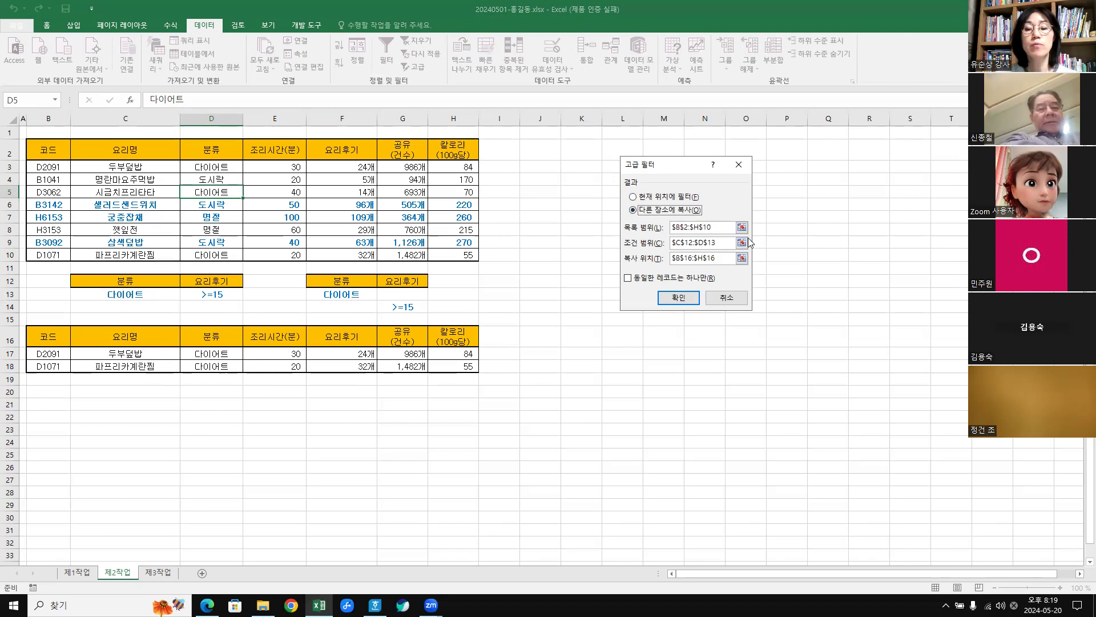
{"action": "left_click", "coordinate": [722, 228]}
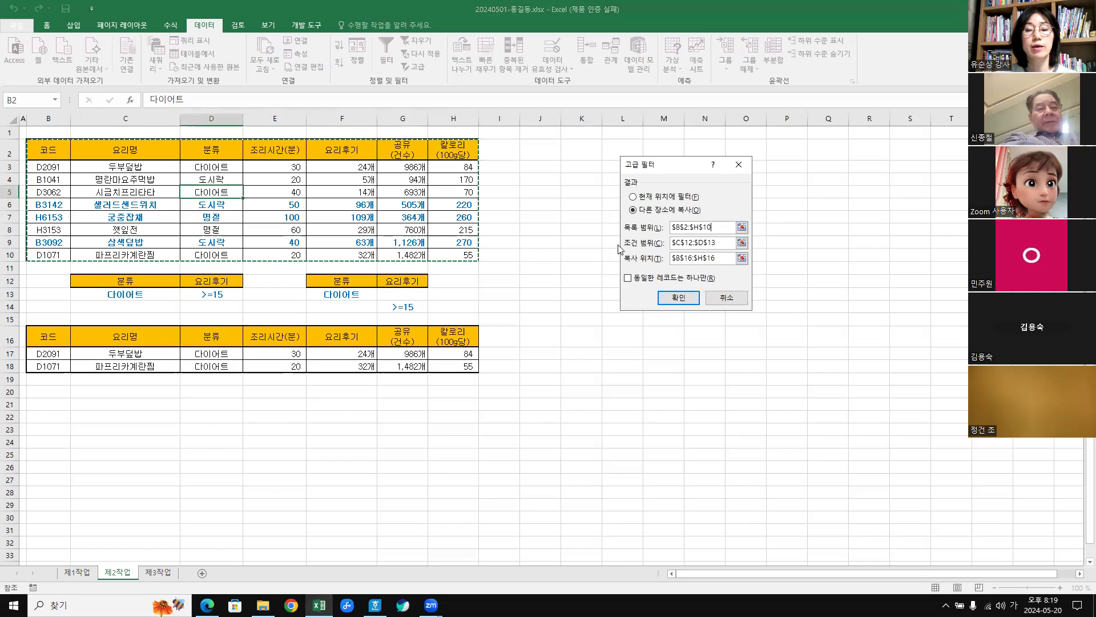
{"action": "left_click", "coordinate": [721, 244]}
{"action": "left_click_drag", "start_coordinate": [720, 244], "coordinate": [651, 243]}
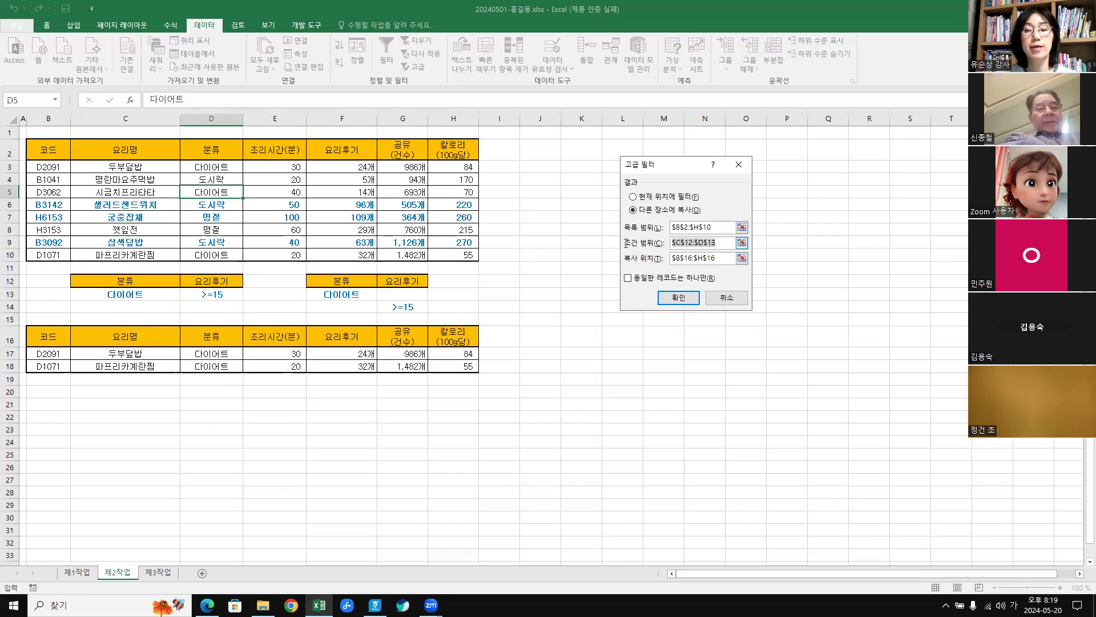
{"action": "left_click", "coordinate": [326, 279]}
{"action": "left_click_drag", "start_coordinate": [326, 279], "coordinate": [406, 308]}
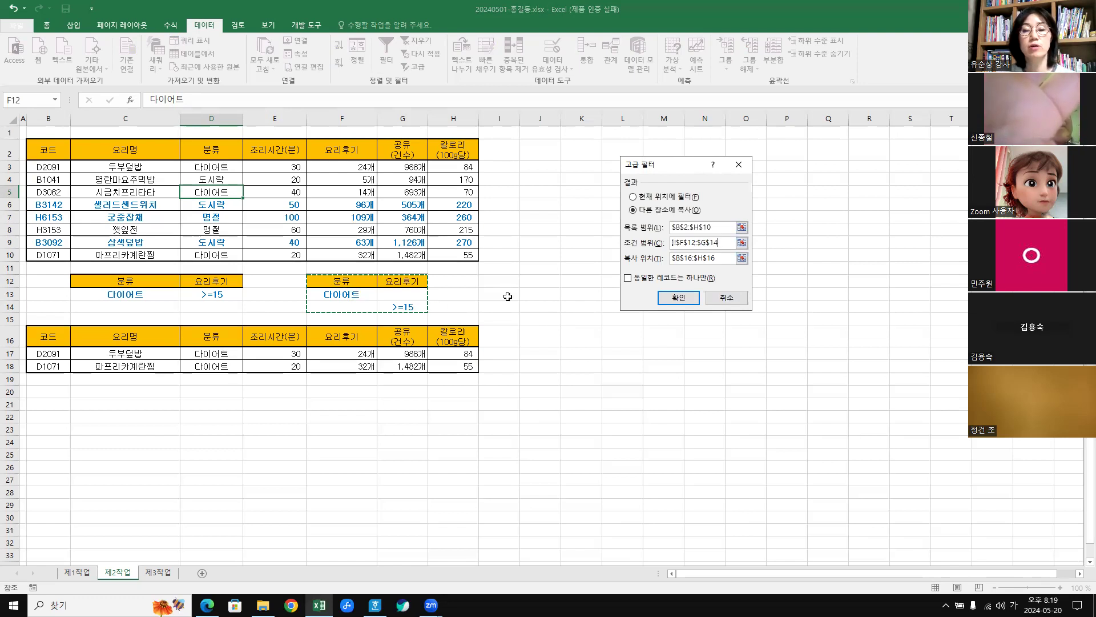
{"action": "left_click", "coordinate": [726, 262]}
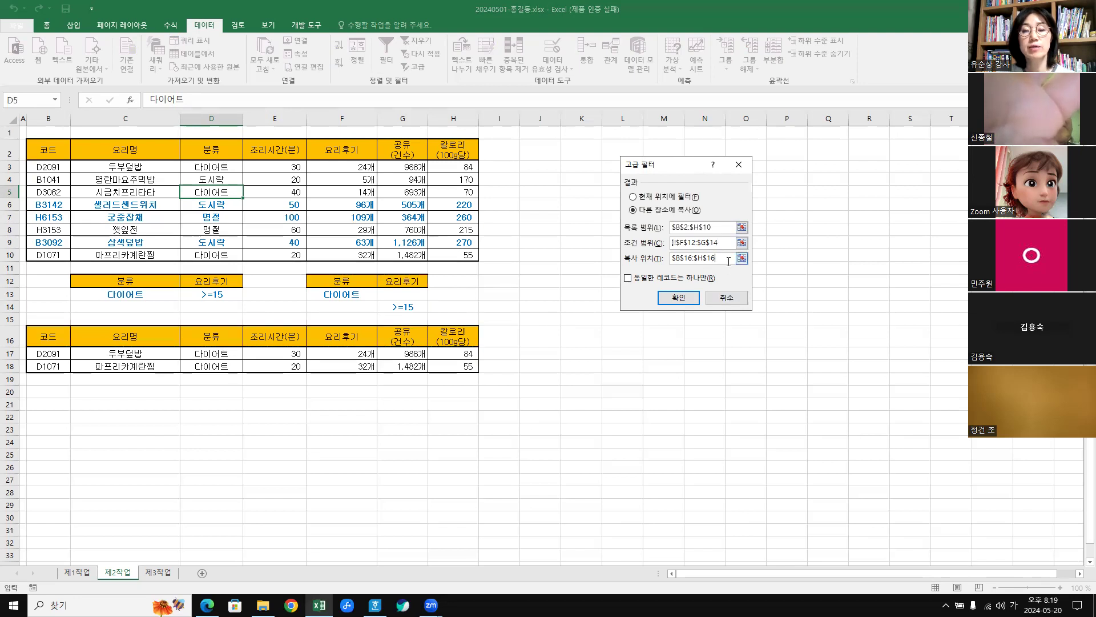
{"action": "left_click_drag", "start_coordinate": [719, 260], "coordinate": [629, 260]}
{"action": "left_click", "coordinate": [37, 402]}
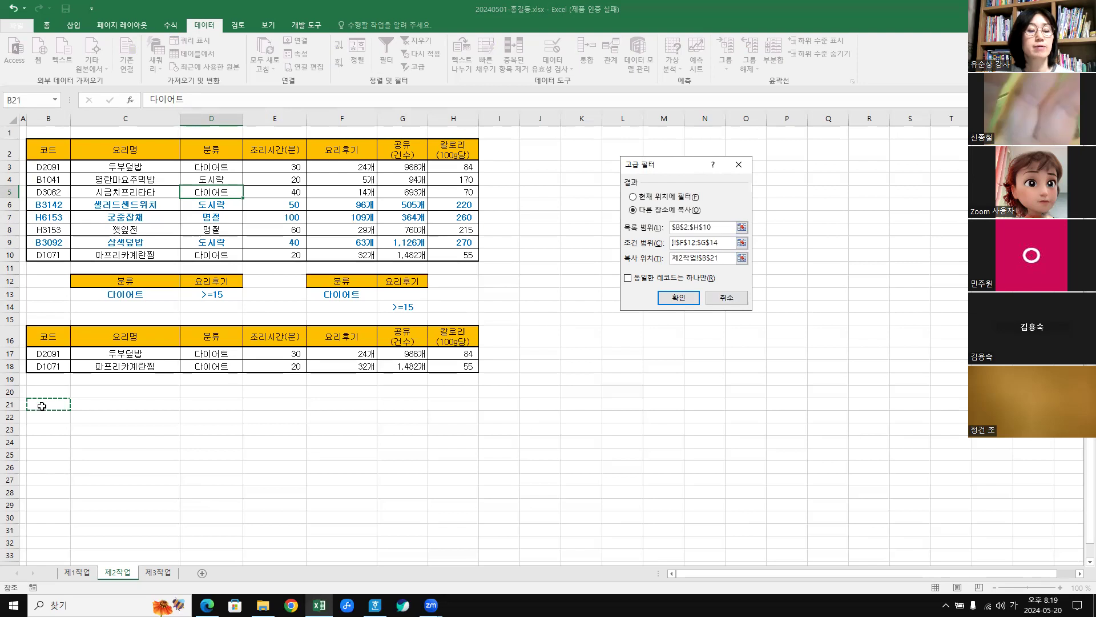
{"action": "left_click", "coordinate": [679, 298]}
{"action": "left_click", "coordinate": [703, 412]}
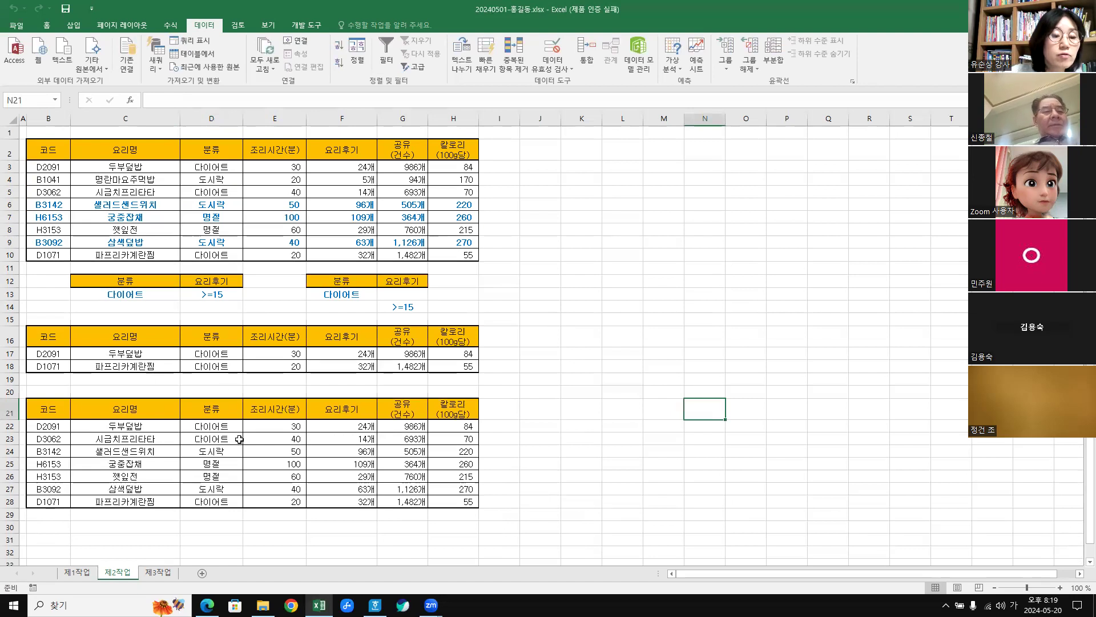
Check the 분류 and 요리후기 values in the rows extracted below B21 against the separate-row criteria in F12:G14.
{"action": "left_click_drag", "start_coordinate": [223, 430], "coordinate": [224, 440]}
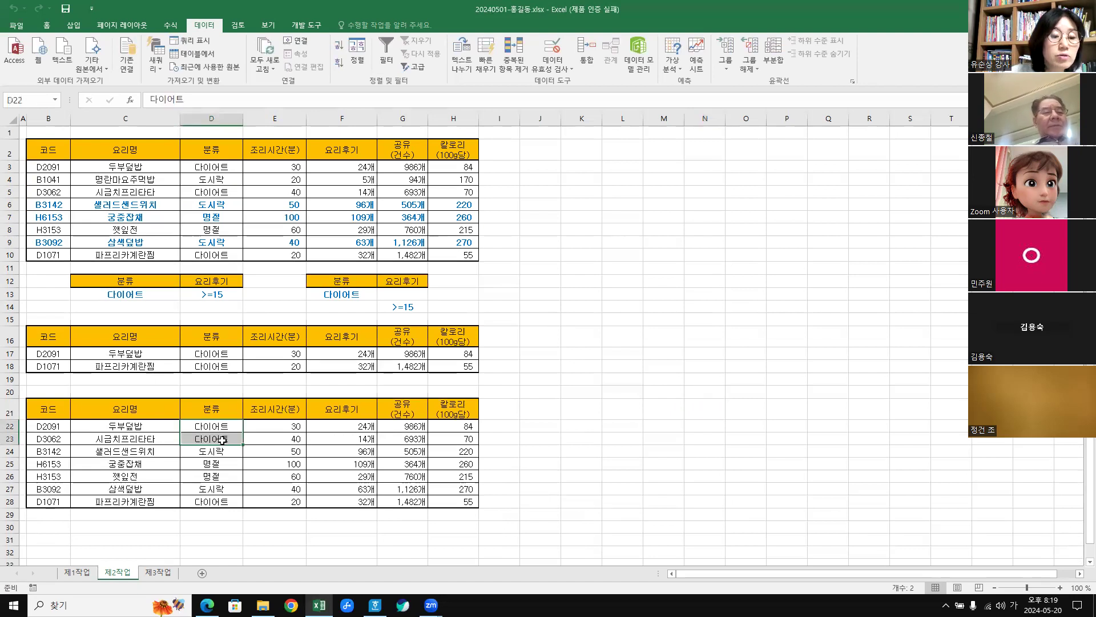
{"action": "left_click", "coordinate": [222, 501]}
{"action": "left_click_drag", "start_coordinate": [220, 451], "coordinate": [355, 486]}
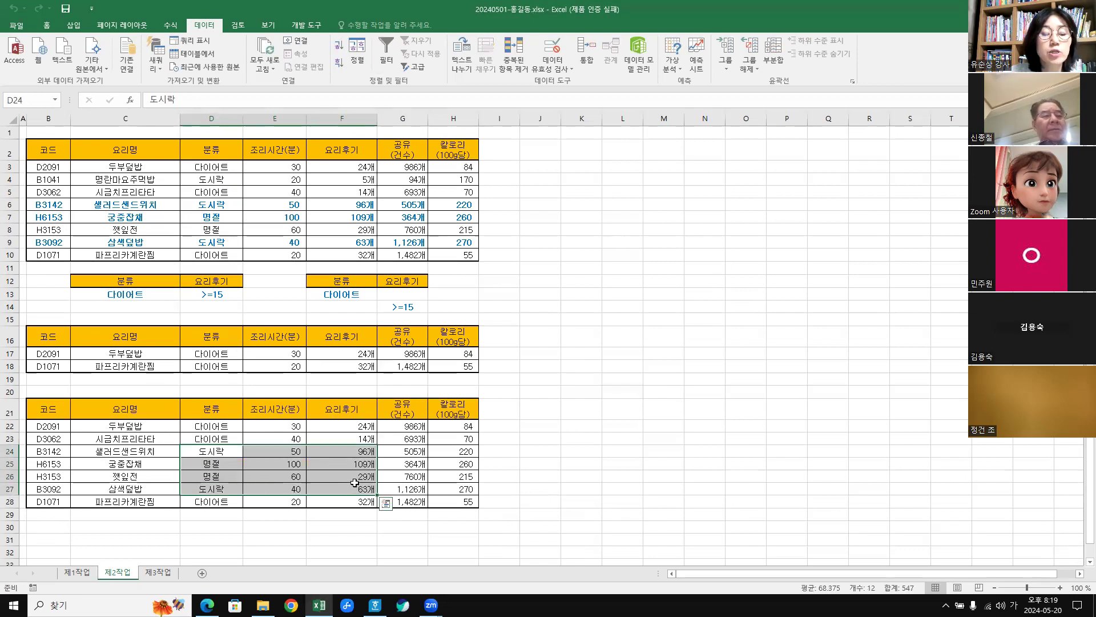
{"action": "left_click_drag", "start_coordinate": [365, 453], "coordinate": [358, 482]}
{"action": "left_click", "coordinate": [372, 438]}
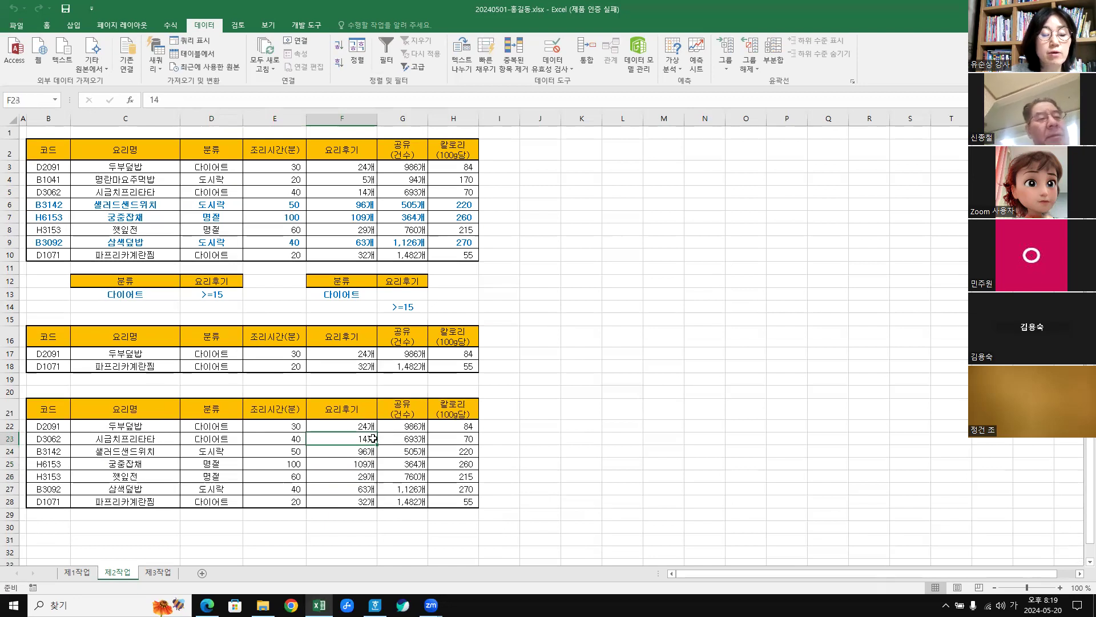
{"action": "left_click", "coordinate": [211, 441]}
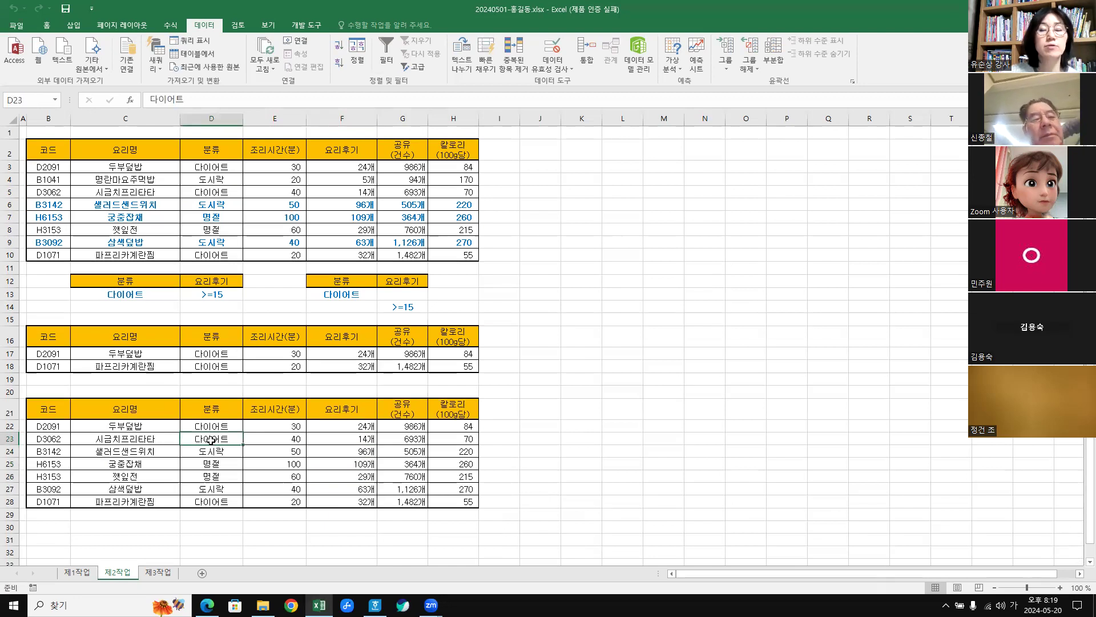
{"action": "left_click", "coordinate": [346, 293]}
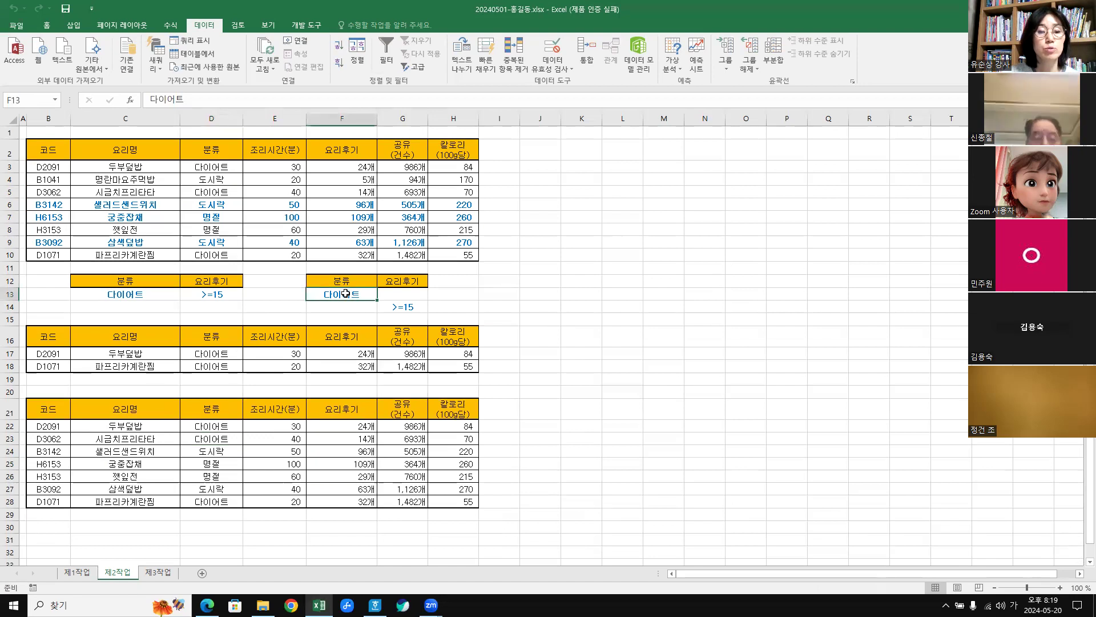
{"action": "left_click", "coordinate": [411, 313]}
{"action": "left_click", "coordinate": [349, 293]}
{"action": "left_click", "coordinate": [410, 312]}
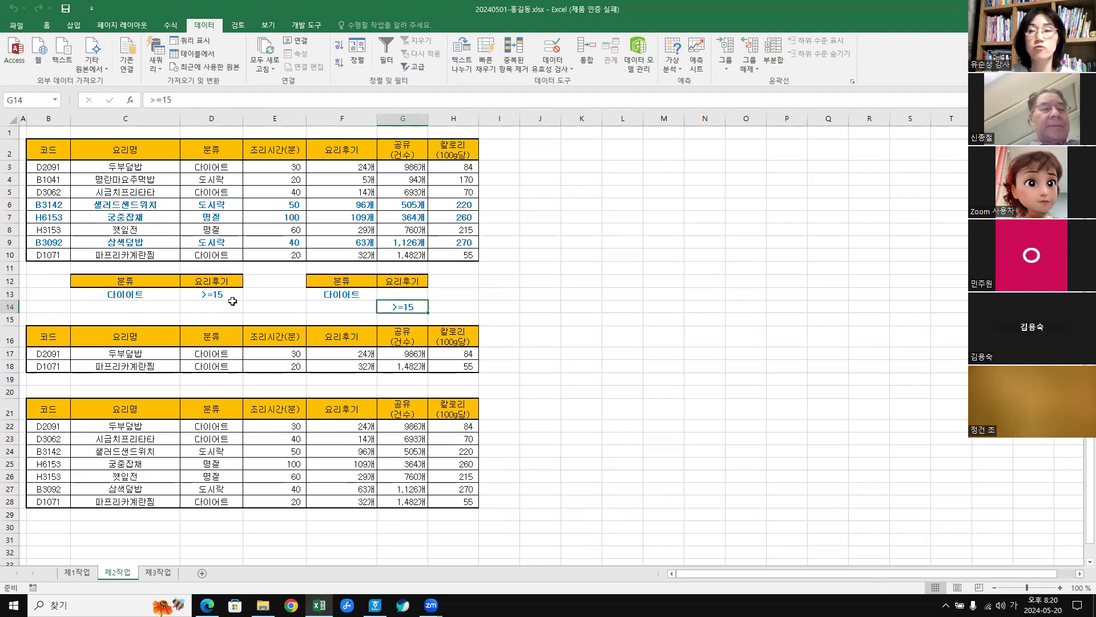
{"action": "left_click", "coordinate": [619, 368]}
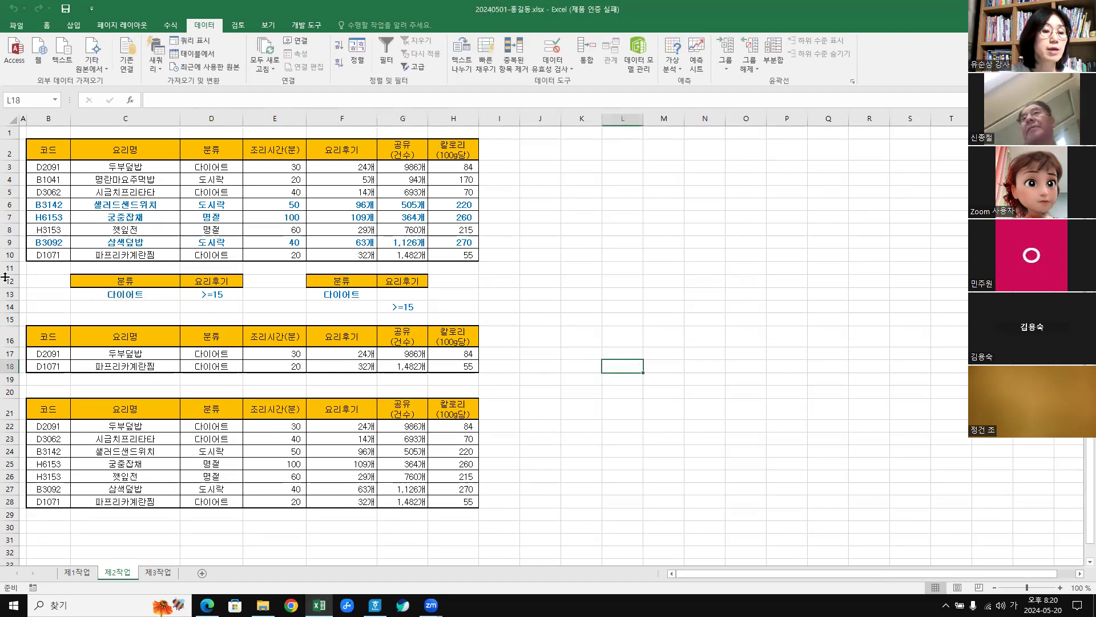
Delete rows 11 to 29, removing the practice criteria ranges and filter results below the source table.
{"action": "left_click_drag", "start_coordinate": [8, 268], "coordinate": [5, 514]}
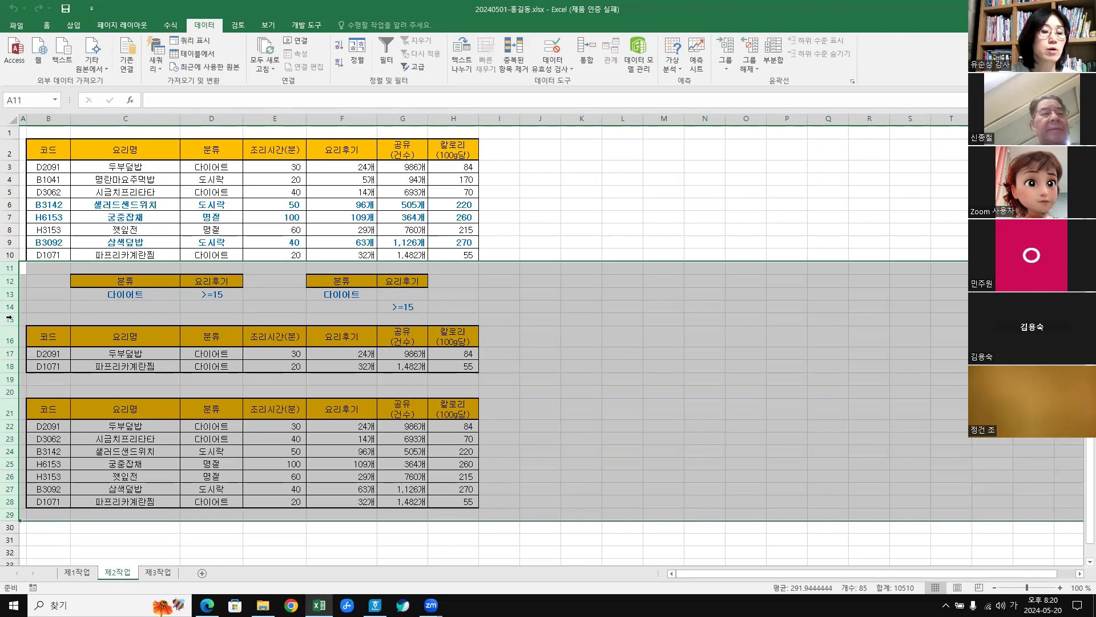
{"action": "right_click", "coordinate": [9, 319]}
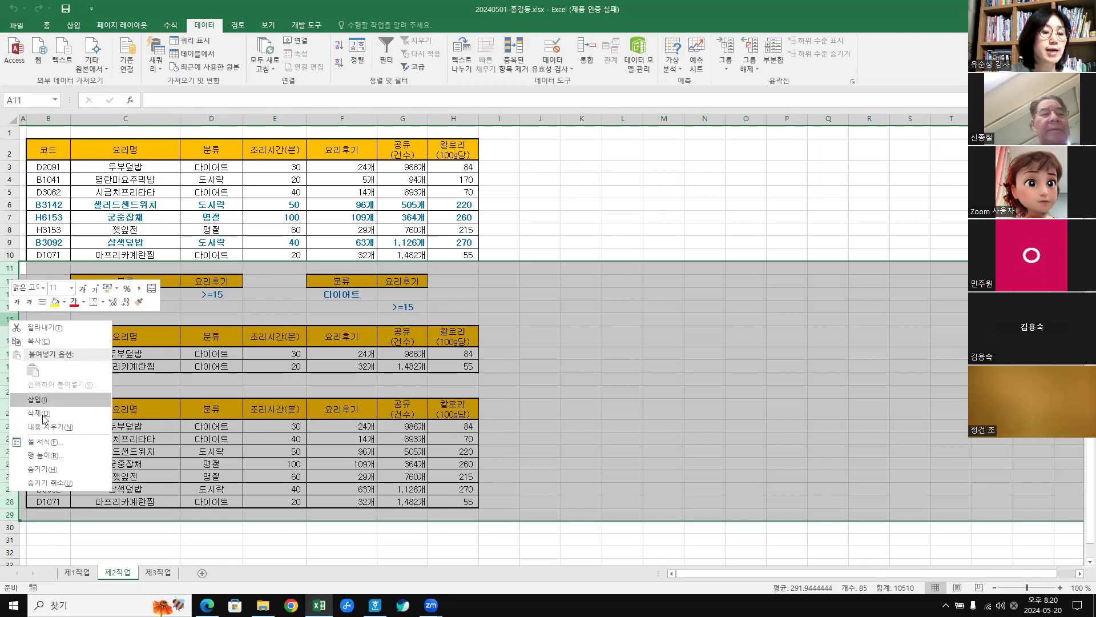
{"action": "key", "text": "Escape"}
{"action": "key", "text": "ctrl+minus"}
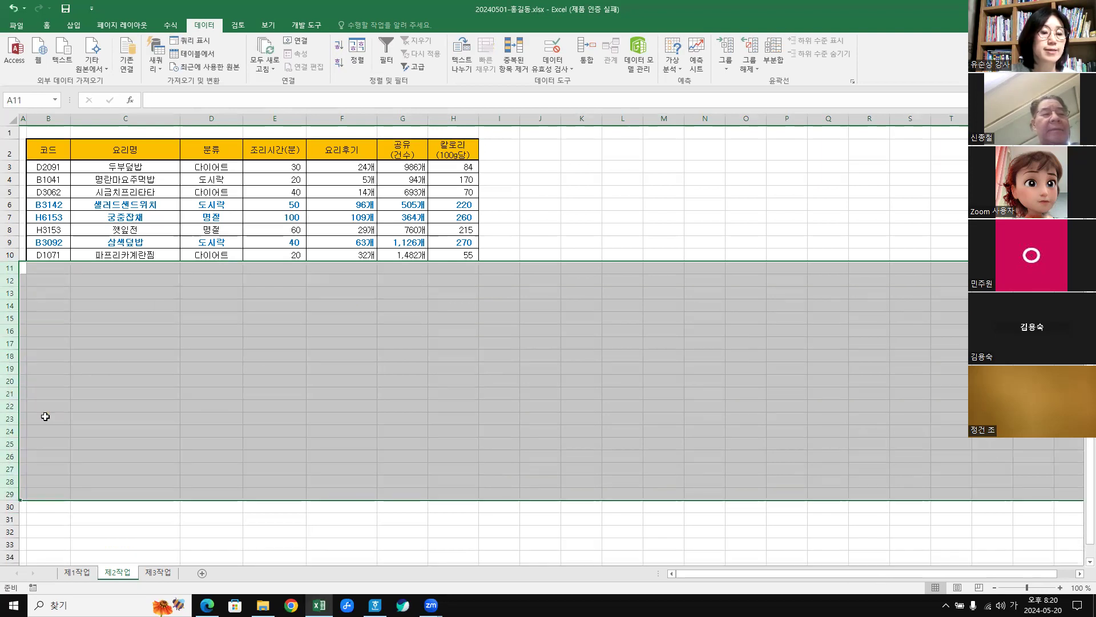
{"action": "left_click", "coordinate": [406, 381]}
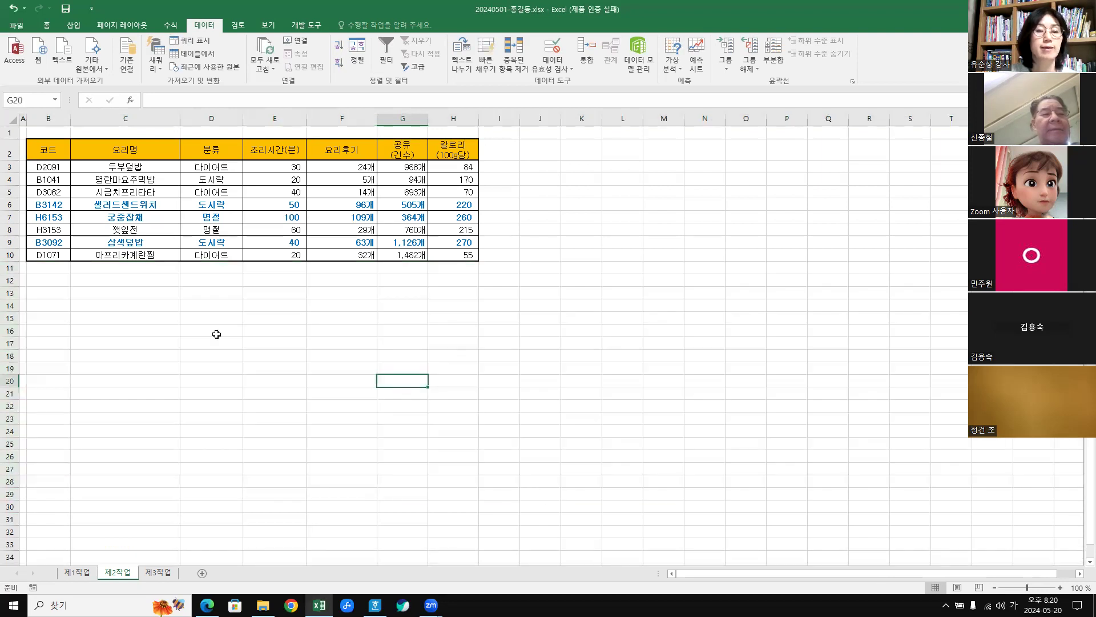
Show the exam PDF beside the worksheet and read the 제2작업 instructions and advanced filter conditions.
{"action": "double_click", "coordinate": [145, 10]}
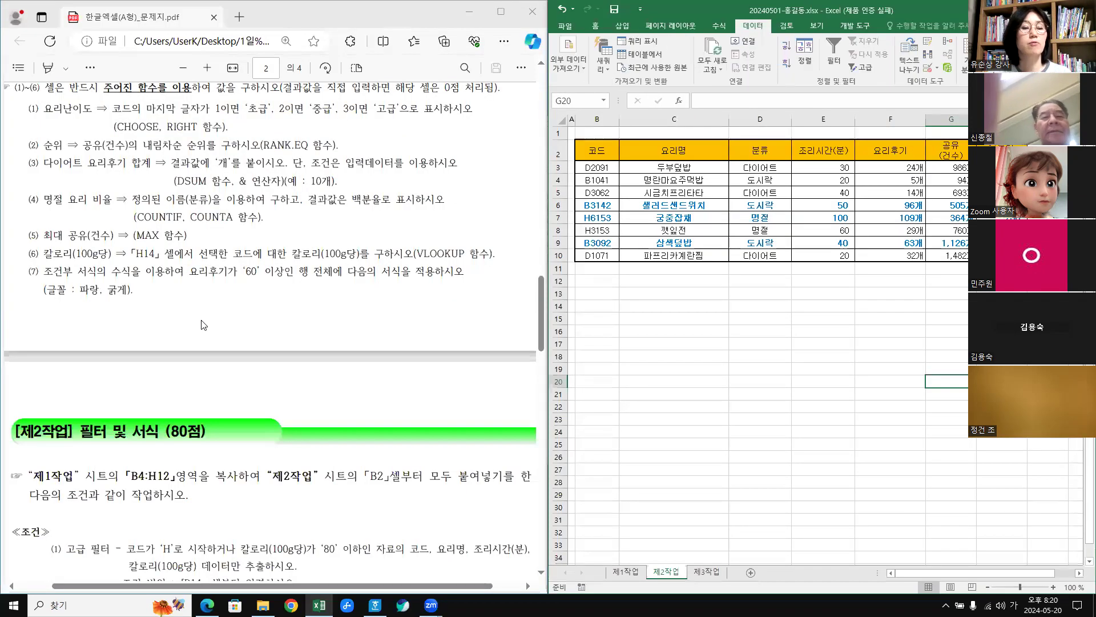
{"action": "scroll", "coordinate": [323, 370], "scroll_direction": "down", "scroll_amount": 2}
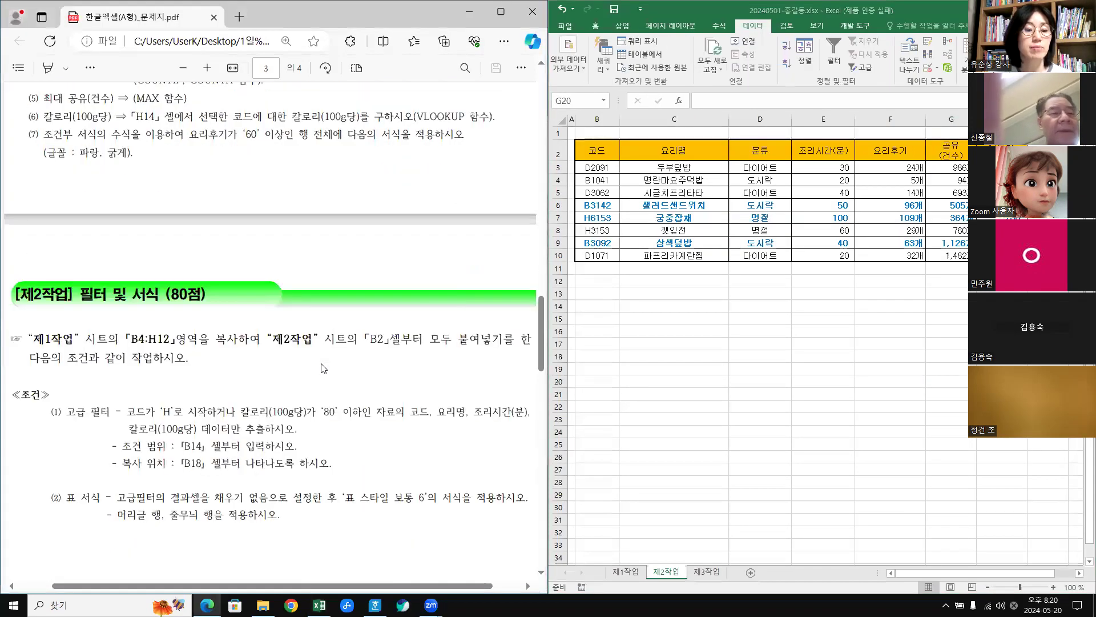
{"action": "scroll", "coordinate": [324, 368], "scroll_direction": "down", "scroll_amount": 2}
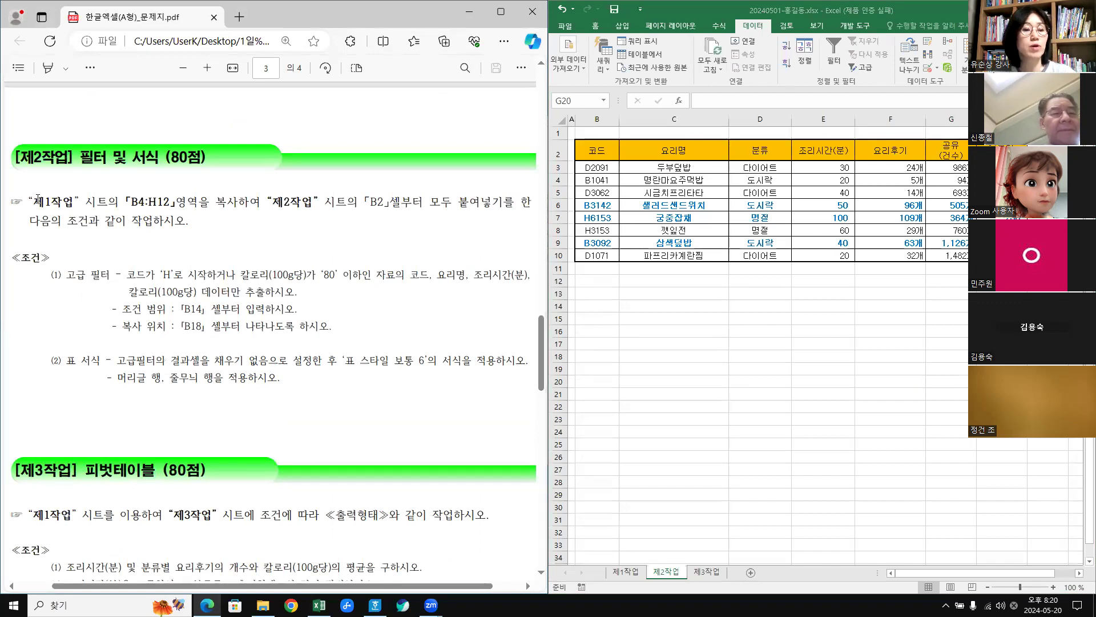
{"action": "left_click_drag", "start_coordinate": [38, 200], "coordinate": [241, 233]}
{"action": "left_click", "coordinate": [394, 240]}
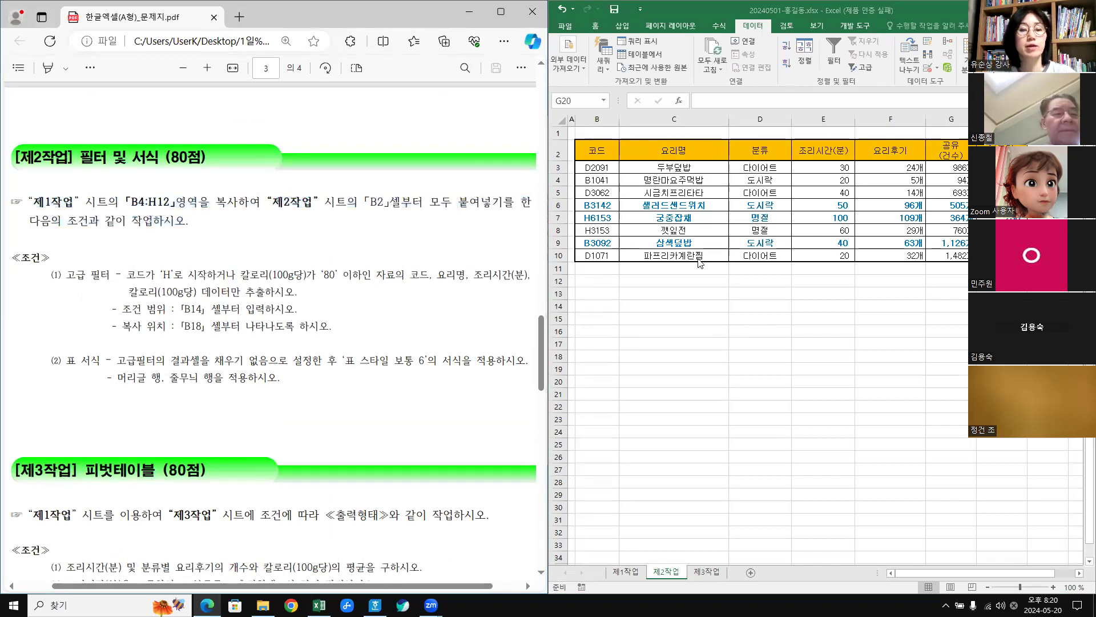
{"action": "left_click", "coordinate": [691, 384]}
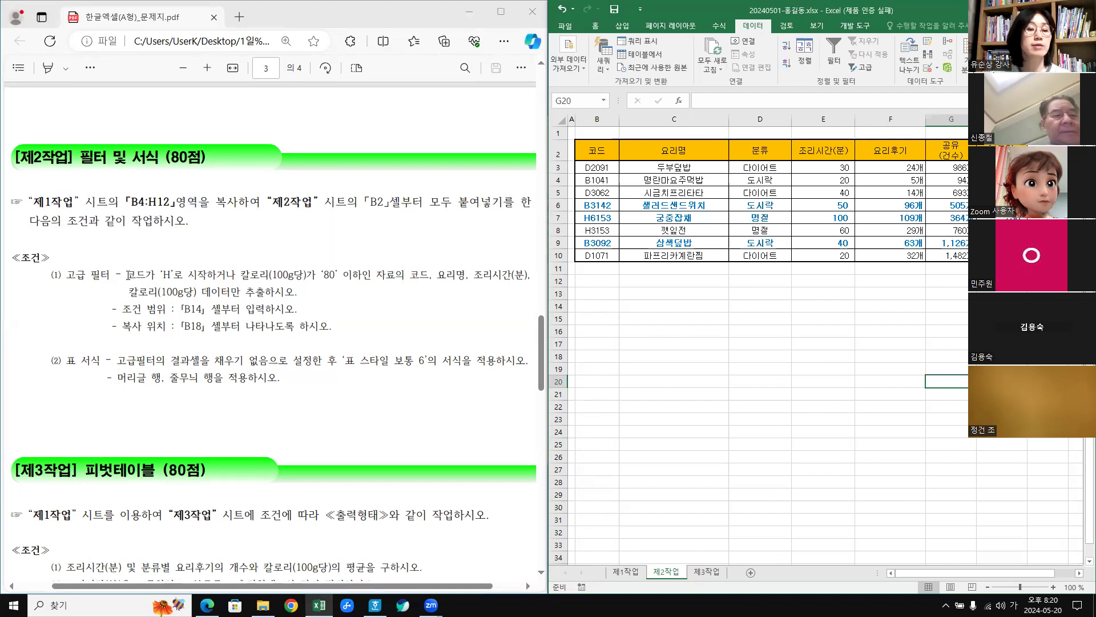
{"action": "left_click_drag", "start_coordinate": [127, 275], "coordinate": [150, 276]}
{"action": "left_click_drag", "start_coordinate": [241, 275], "coordinate": [304, 276]}
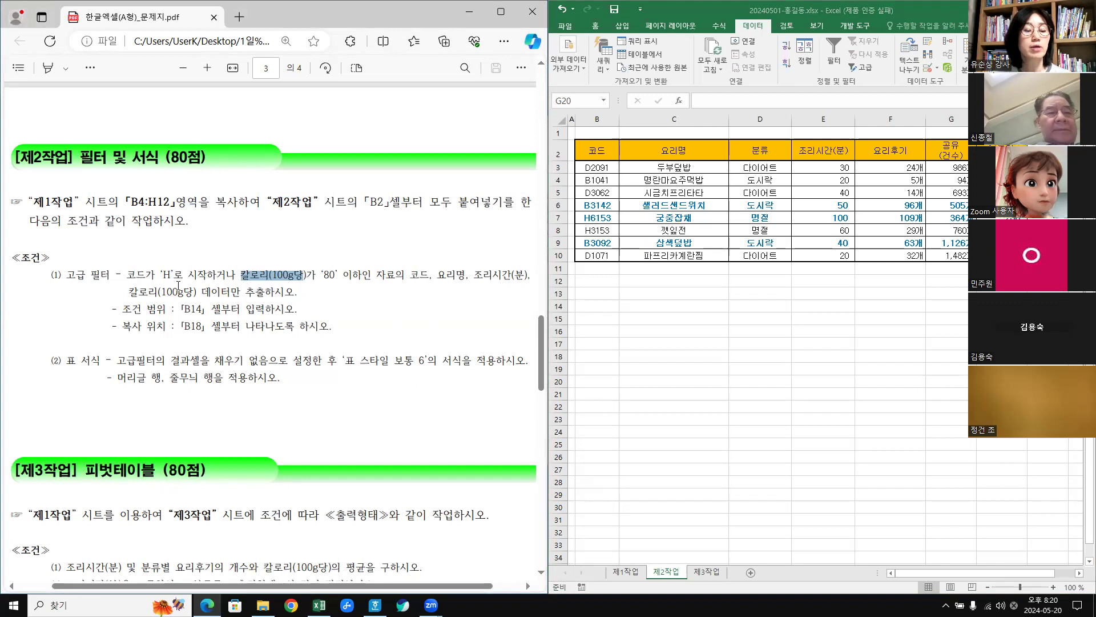
Try to copy the 코드 and 칼로리(100g당) headers from B2 and H2 to the criteria location B14.
{"action": "left_click", "coordinate": [680, 358]}
{"action": "left_click", "coordinate": [597, 151]}
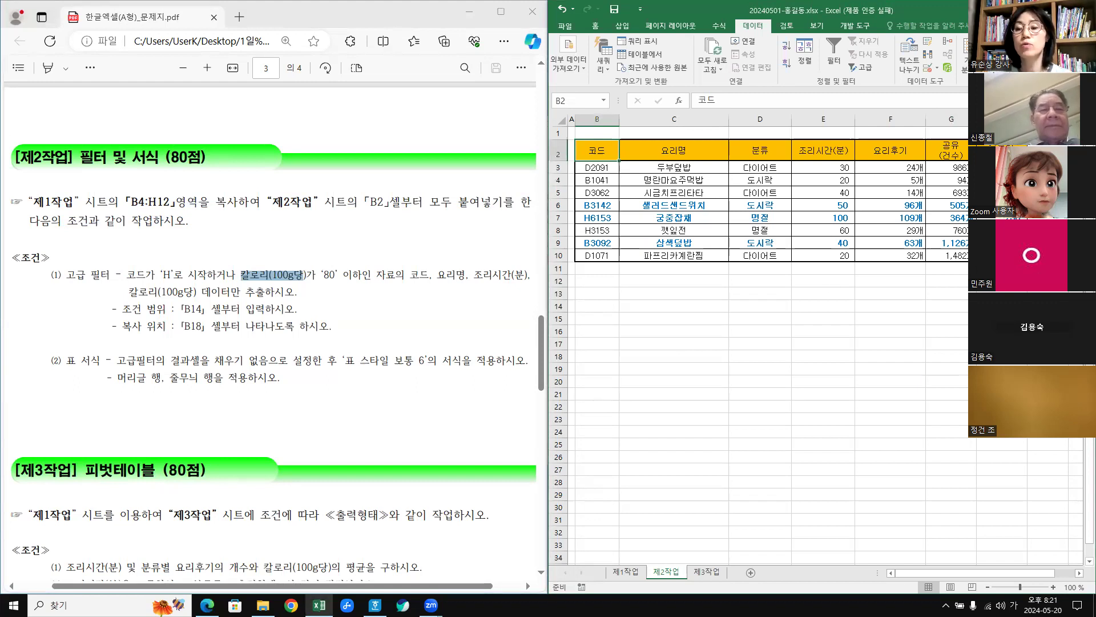
{"action": "left_click", "coordinate": [1001, 151], "text": "ctrl"}
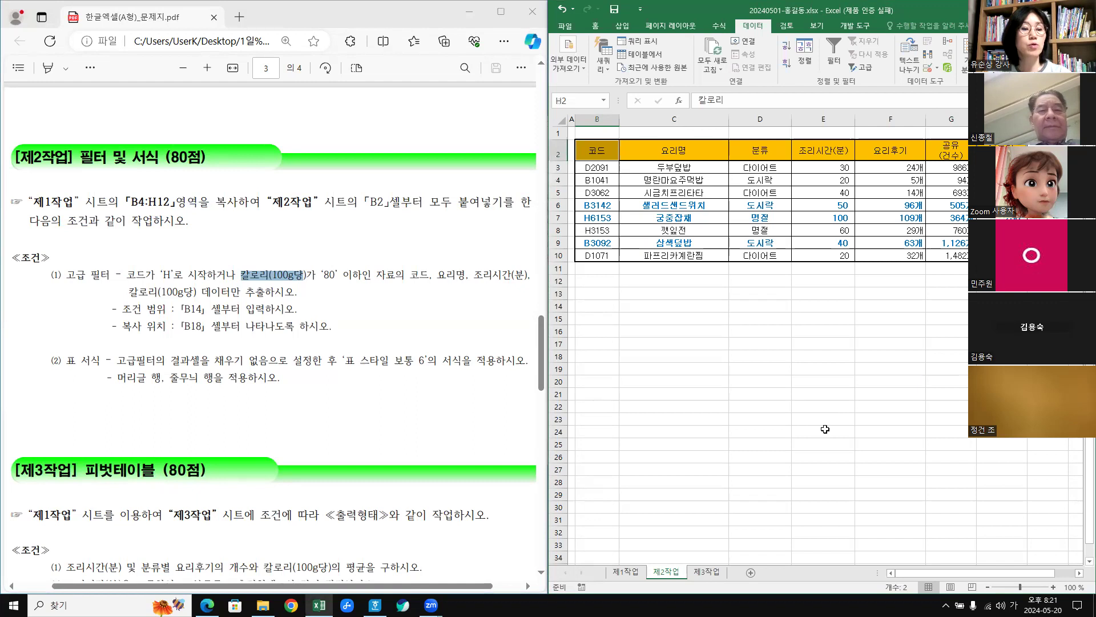
{"action": "key", "text": "ctrl+c"}
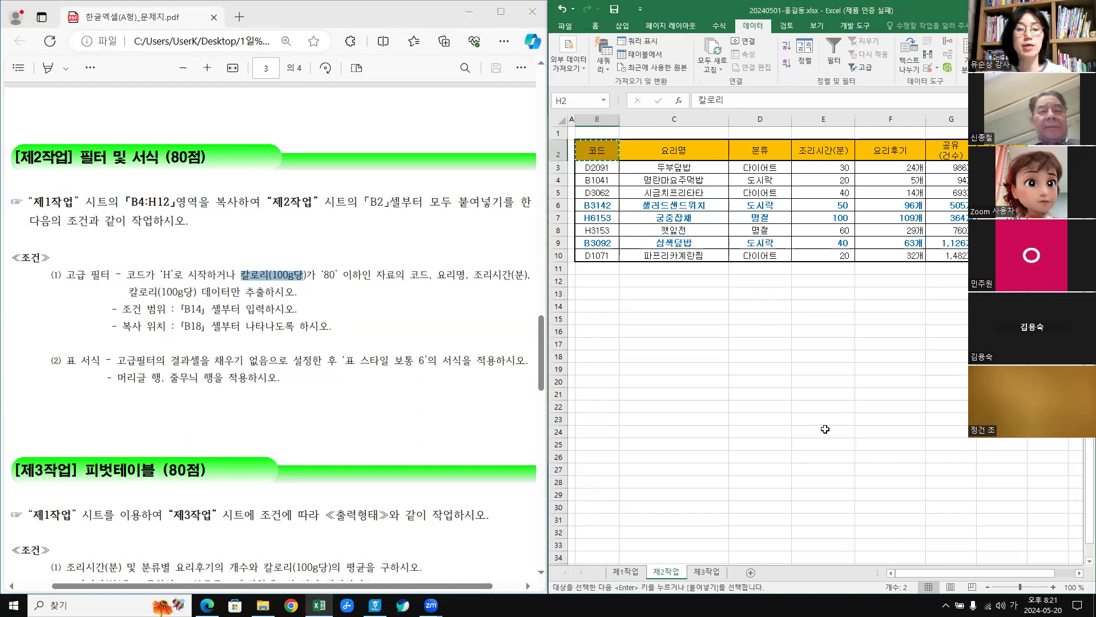
{"action": "left_click_drag", "start_coordinate": [181, 309], "coordinate": [207, 310]}
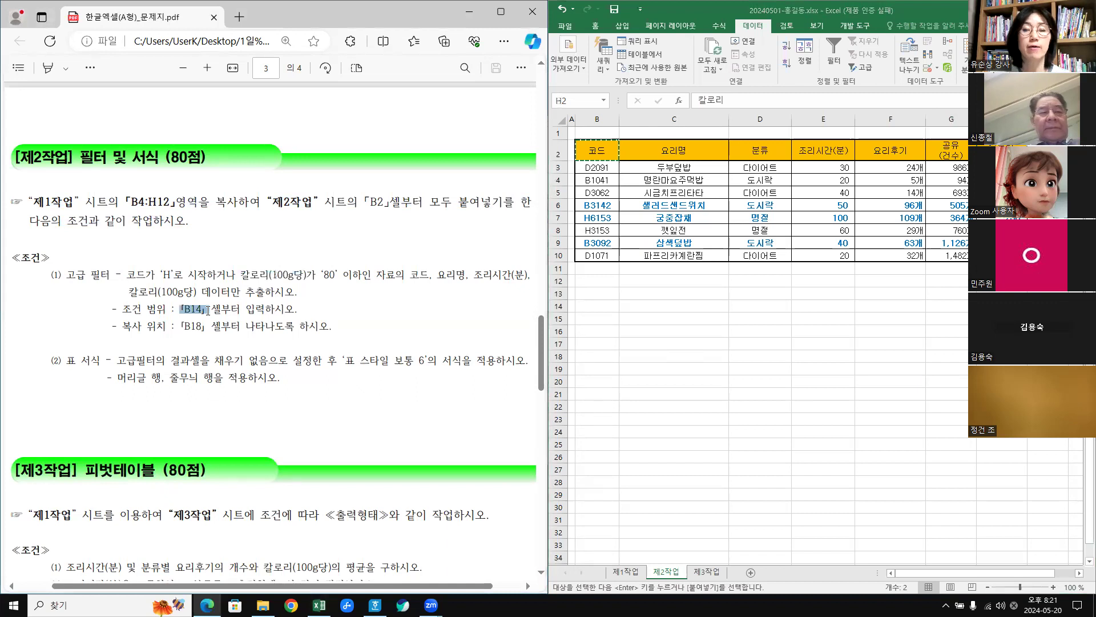
{"action": "left_click", "coordinate": [584, 305]}
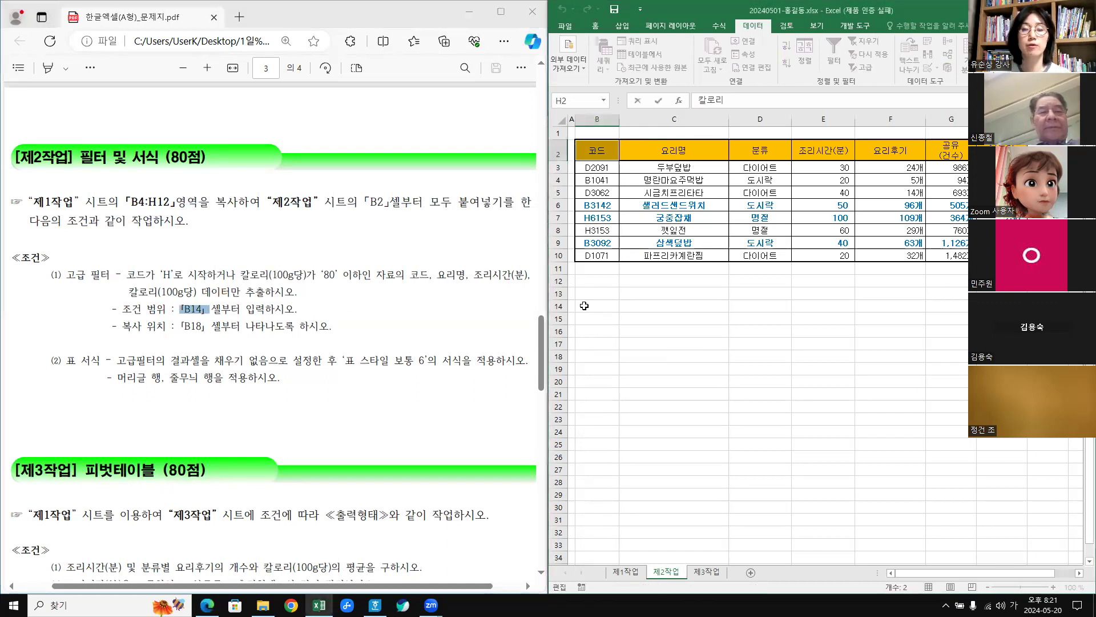
{"action": "left_click", "coordinate": [584, 305]}
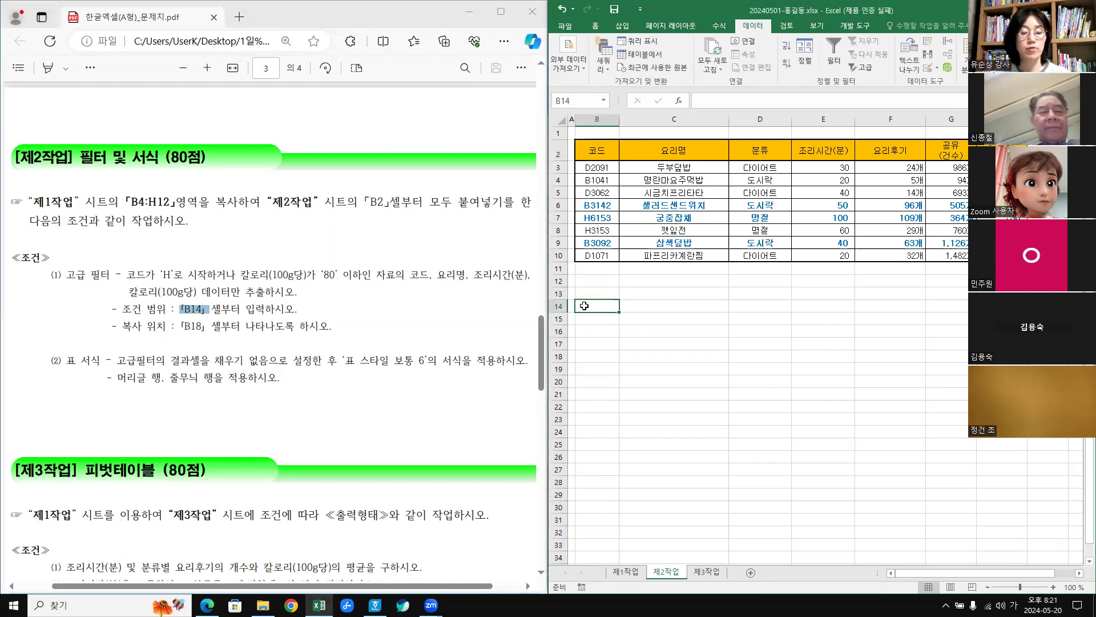
{"action": "left_click", "coordinate": [726, 344]}
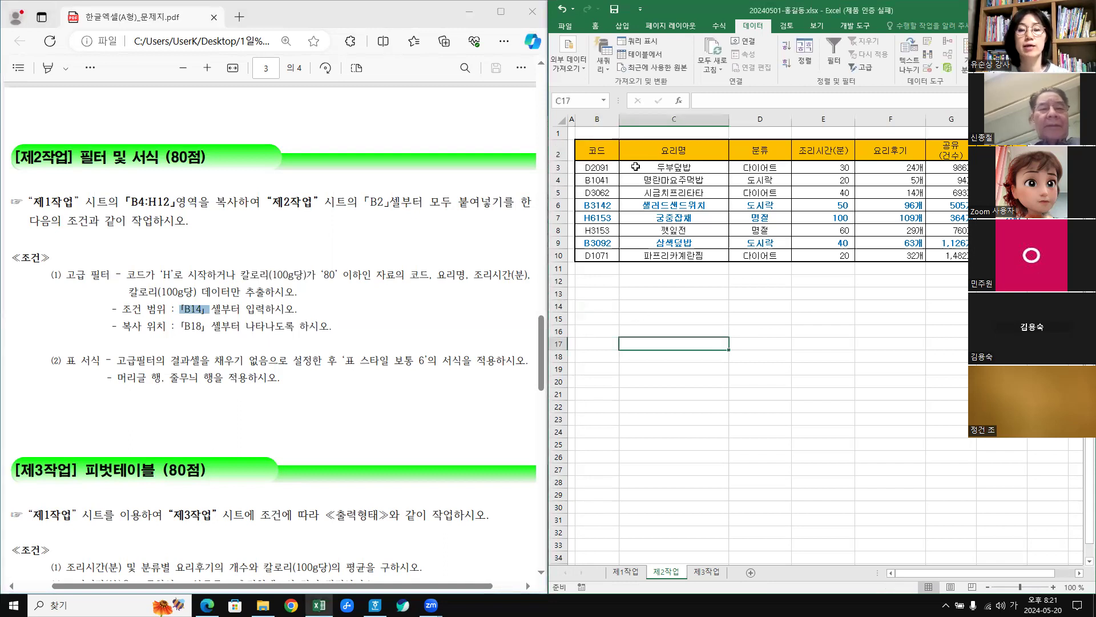
Copy the 코드 and 칼로리(100g당) headers from B2 and H2 to B14:C14 as the criteria headers.
{"action": "left_click", "coordinate": [604, 151]}
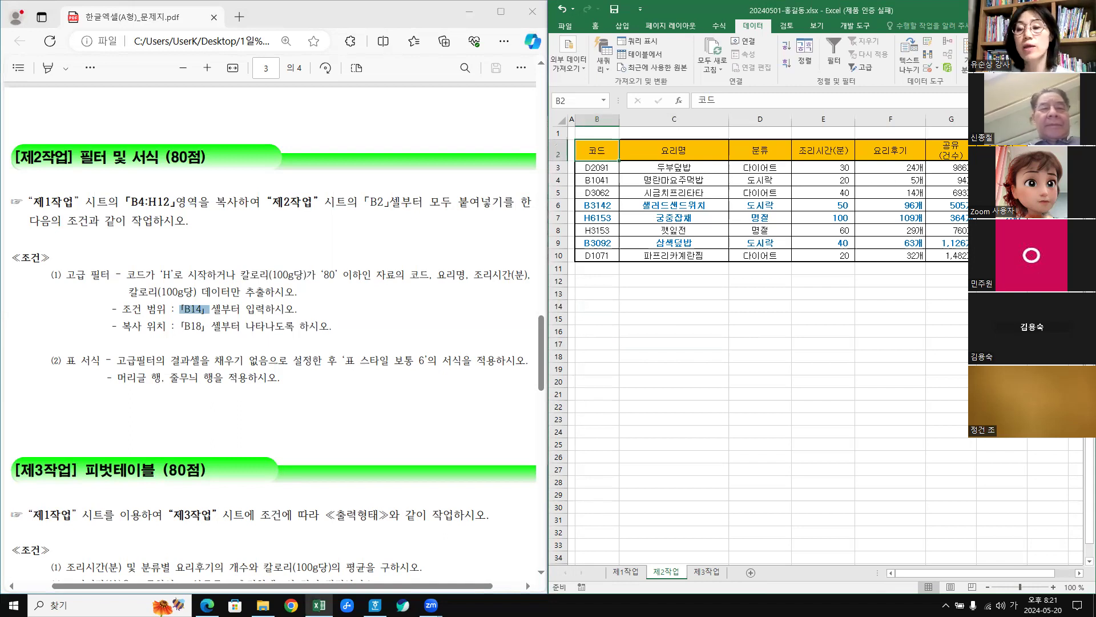
{"action": "left_click", "coordinate": [1002, 150], "text": "ctrl"}
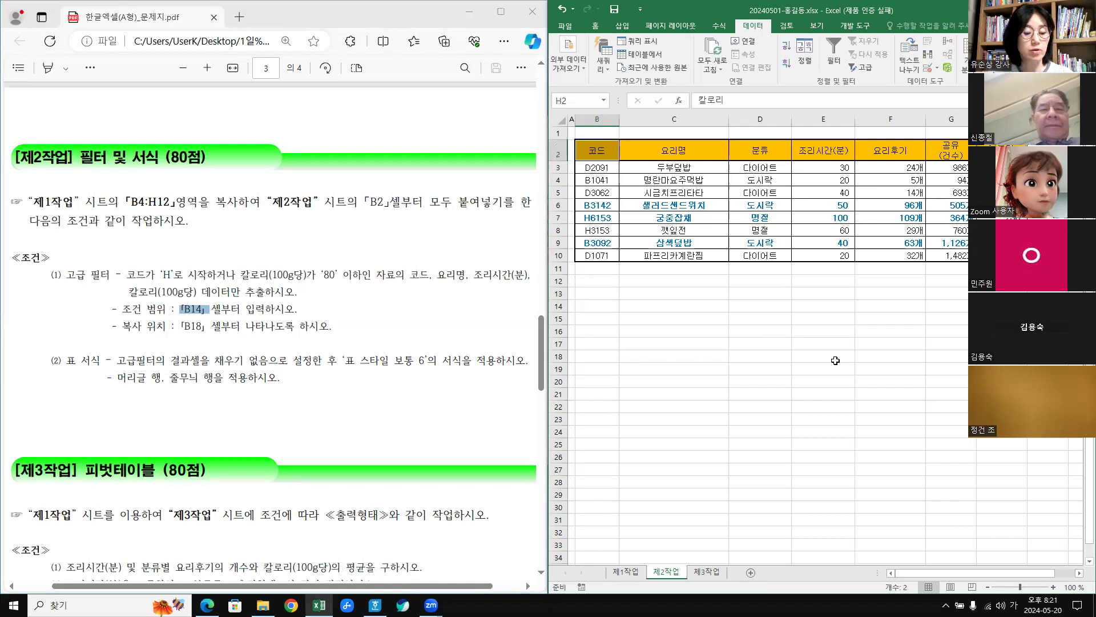
{"action": "key", "text": "ctrl+c"}
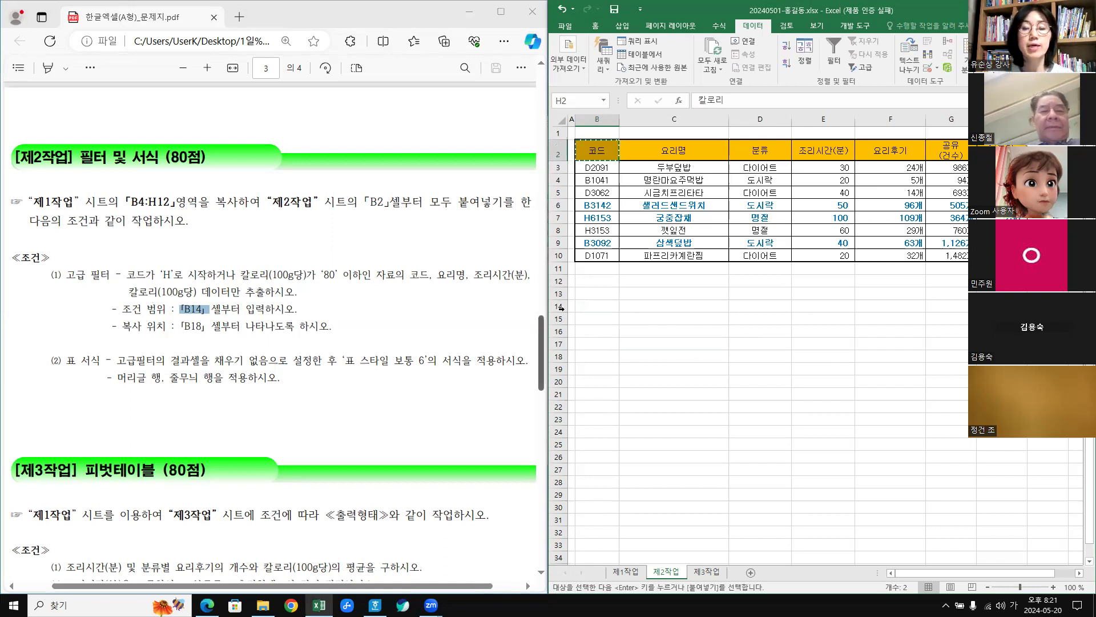
{"action": "left_click", "coordinate": [586, 307]}
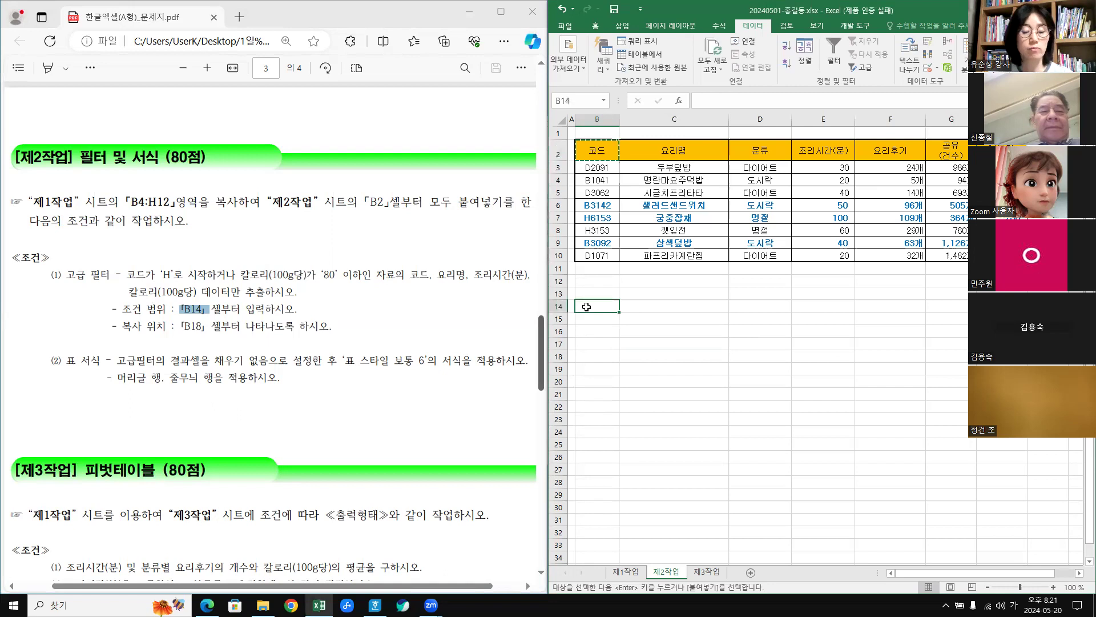
{"action": "key", "text": "ctrl+v"}
{"action": "left_click", "coordinate": [757, 364]}
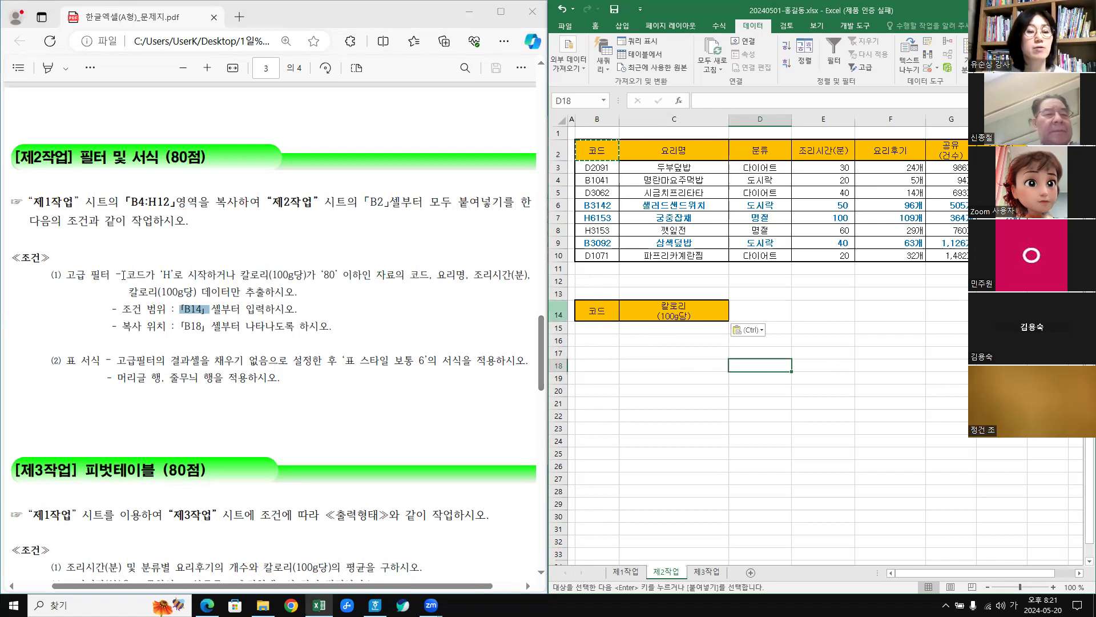
{"action": "left_click_drag", "start_coordinate": [161, 274], "coordinate": [229, 272]}
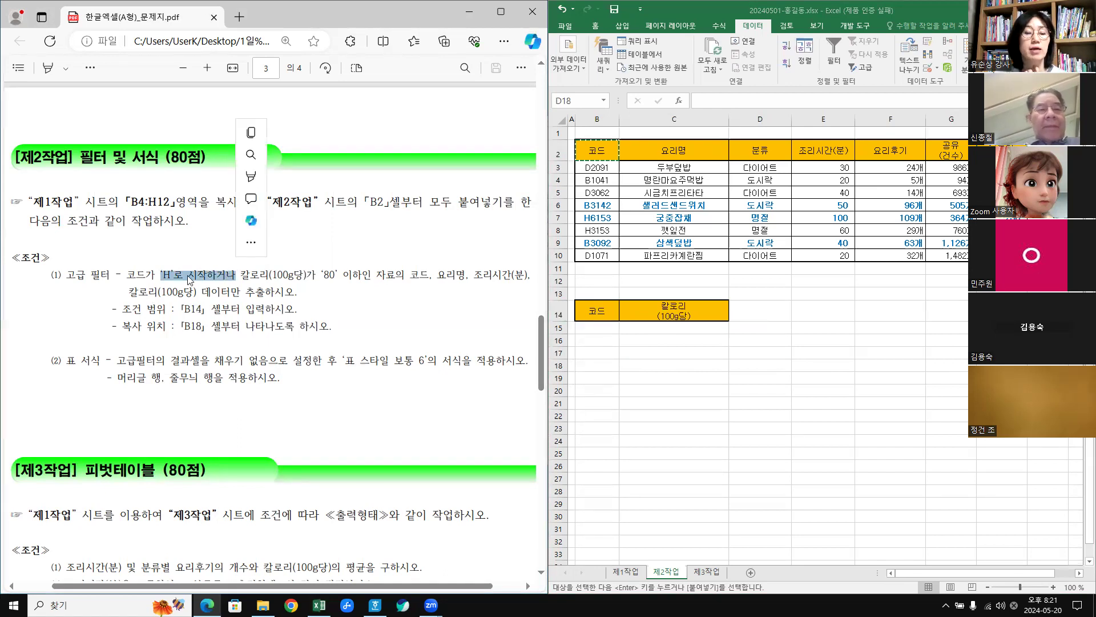
{"action": "left_click", "coordinate": [600, 330]}
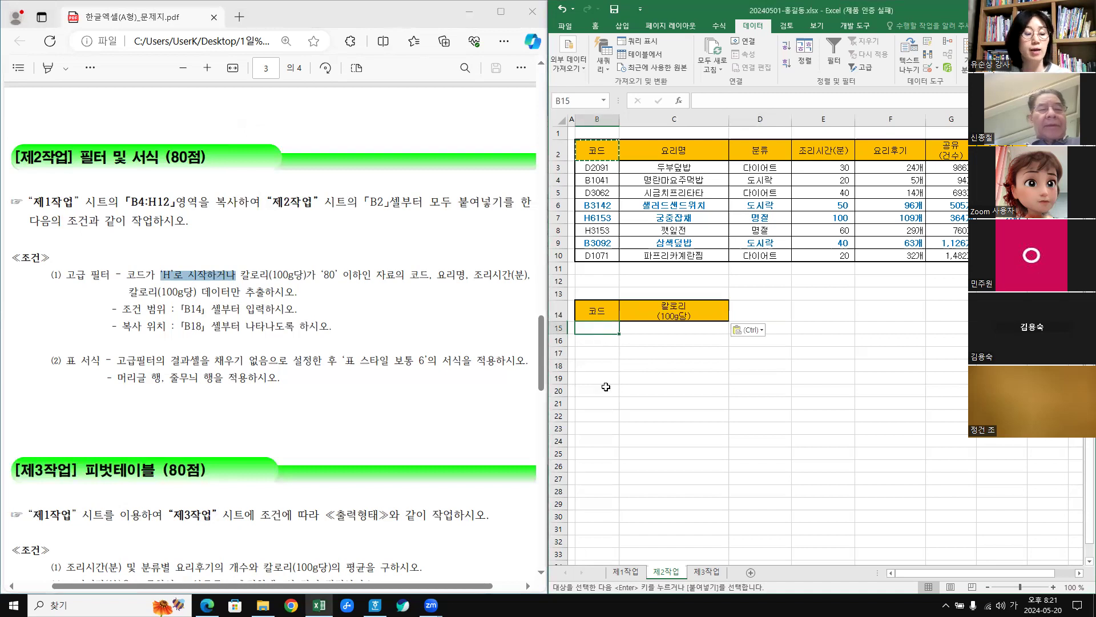
{"action": "key", "text": "Escape"}
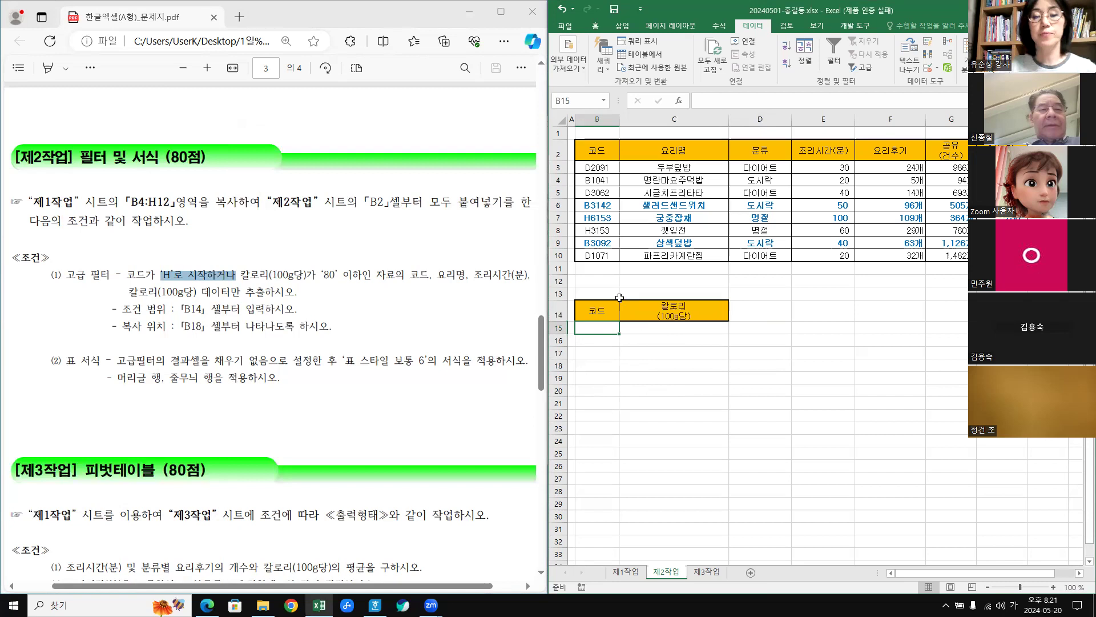
Enter the wildcard examples 국어 in F14 and *국어 in F15.
{"action": "left_click", "coordinate": [894, 310]}
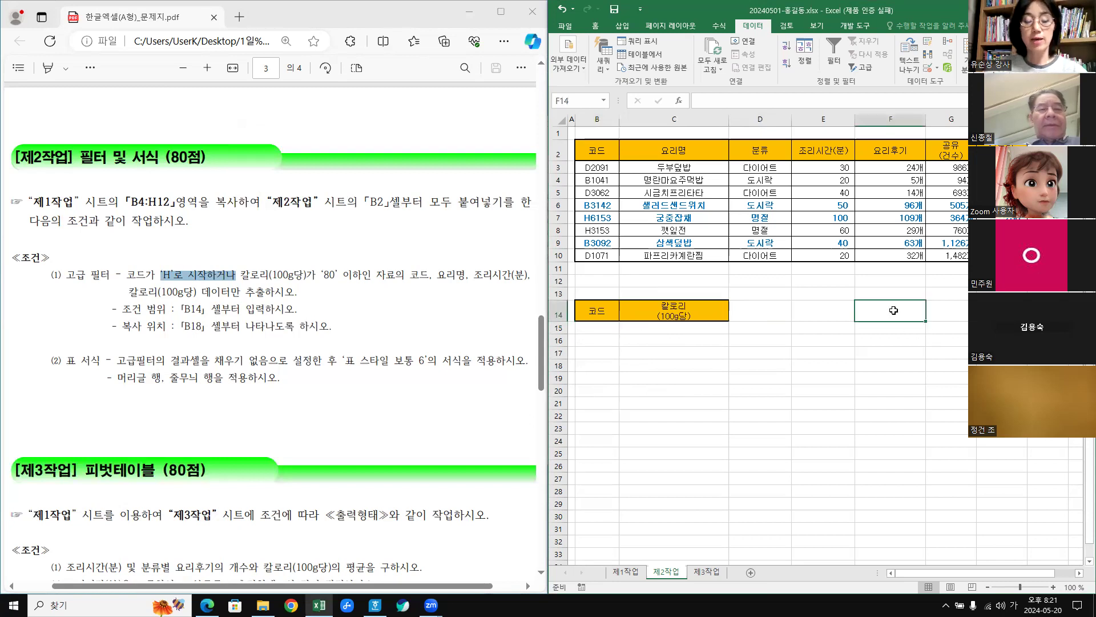
{"action": "type", "text": "국어"}
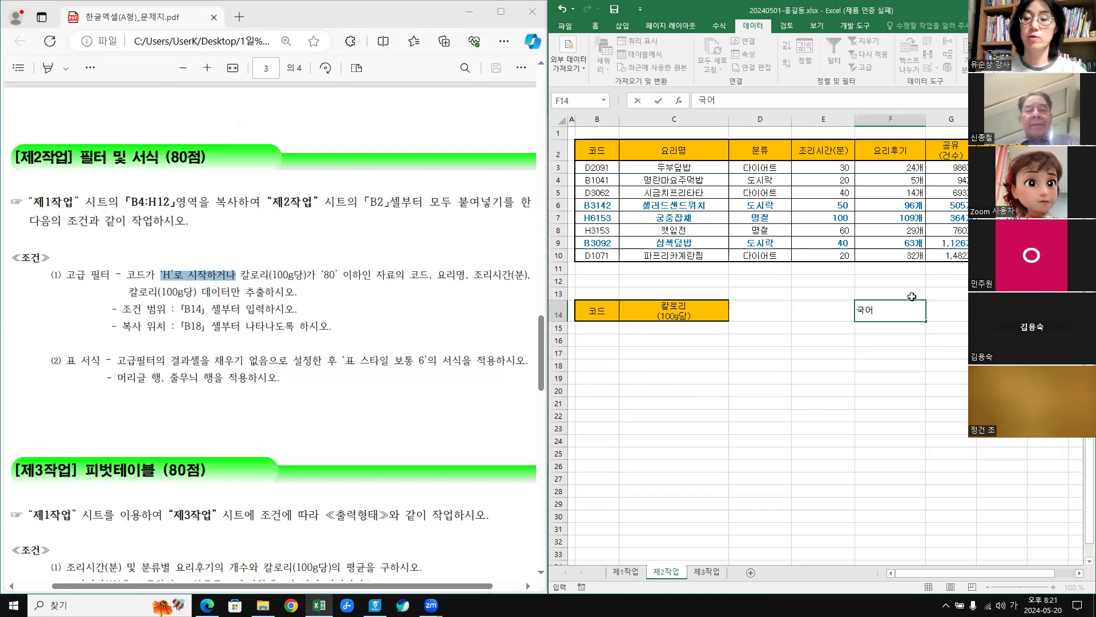
{"action": "left_click", "coordinate": [895, 349]}
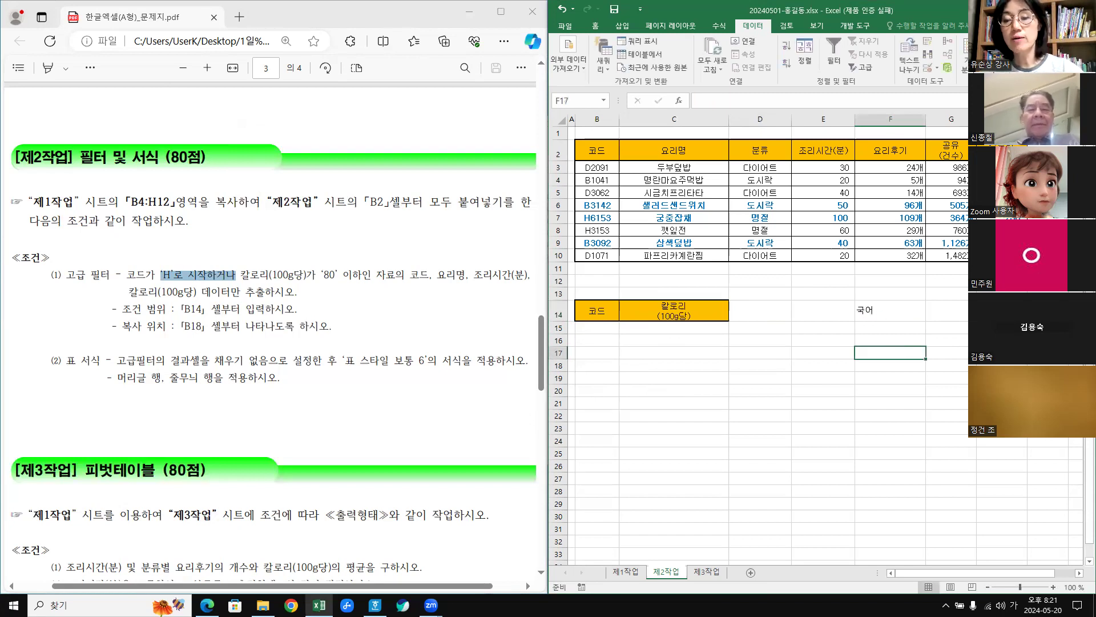
{"action": "left_click", "coordinate": [877, 313]}
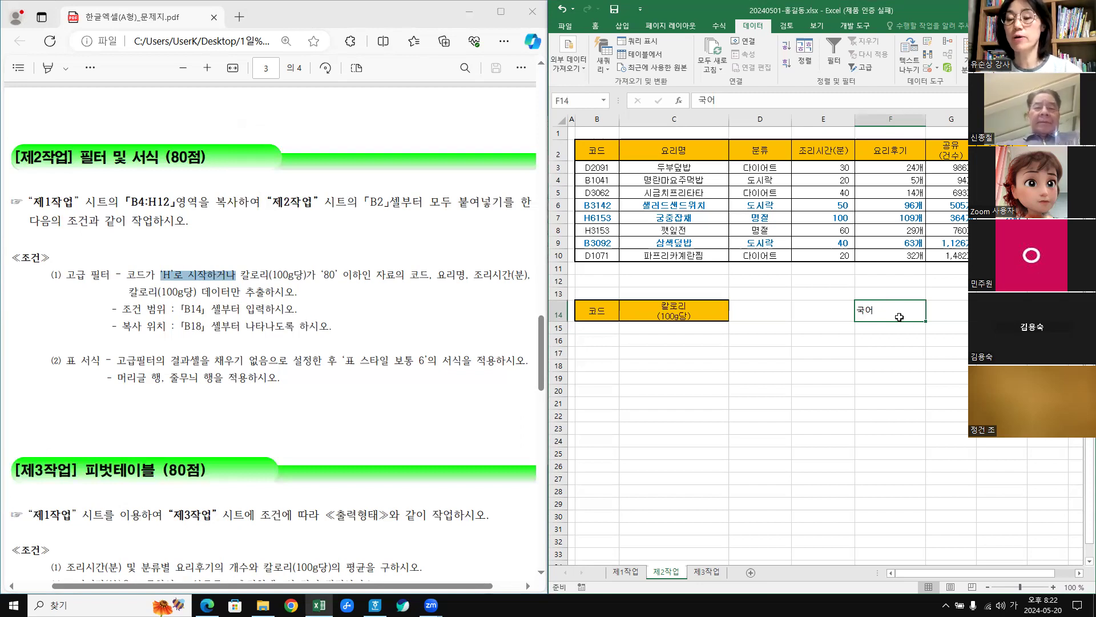
{"action": "left_click", "coordinate": [875, 336]}
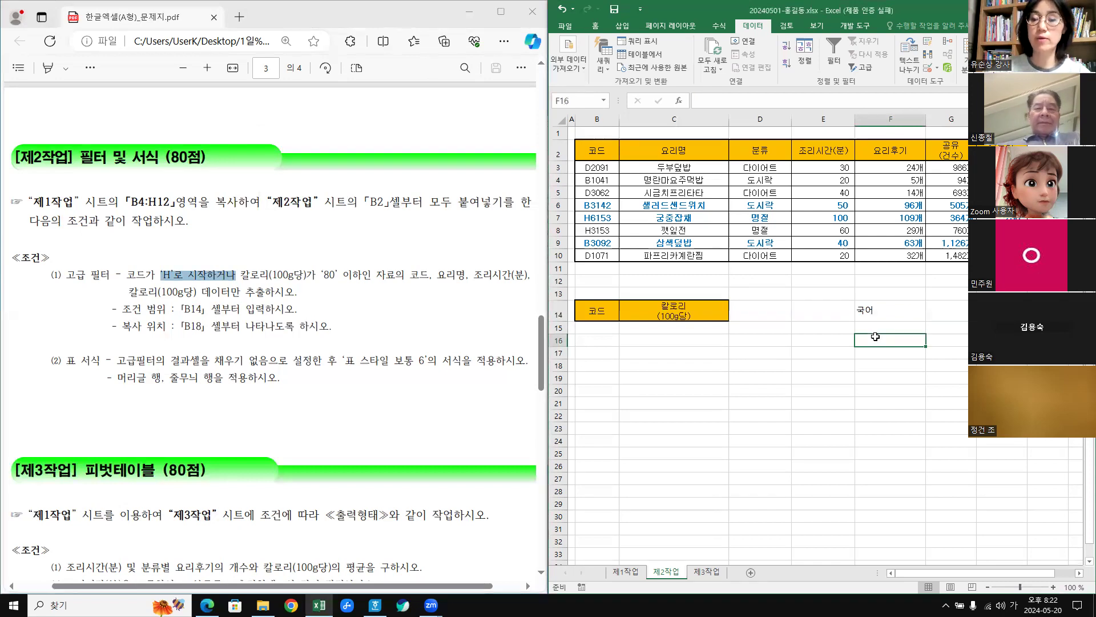
{"action": "left_click", "coordinate": [875, 326]}
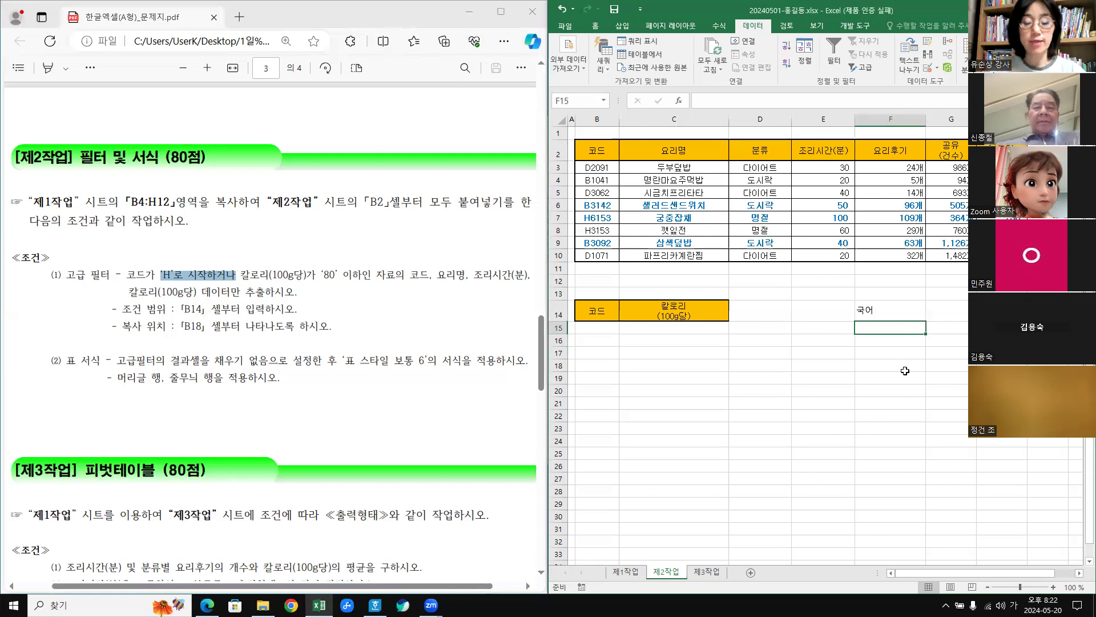
{"action": "type", "text": "*"}
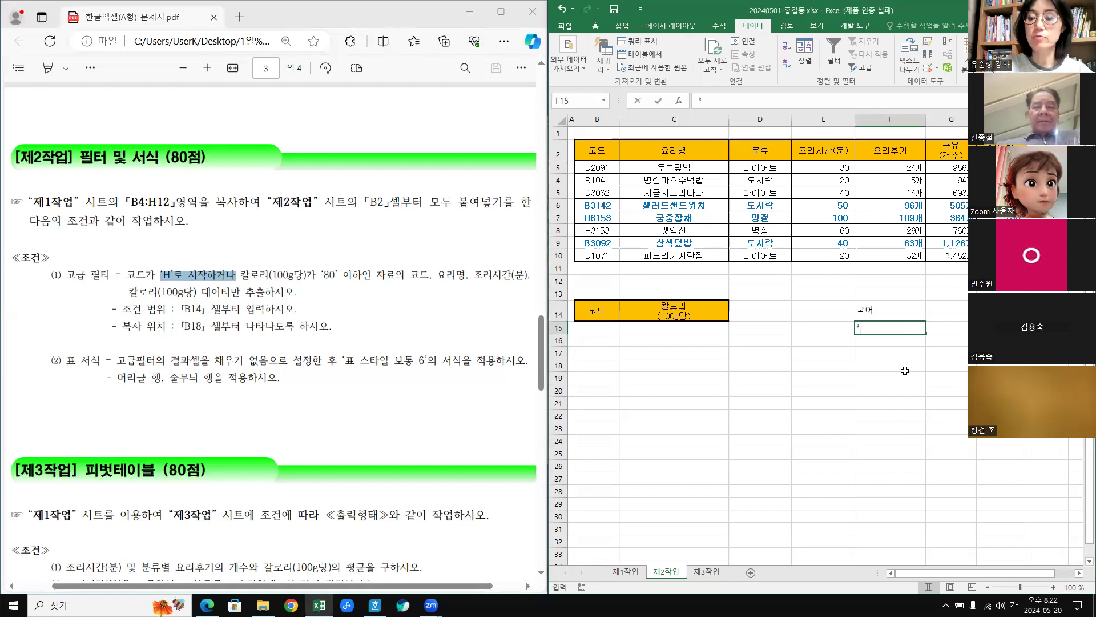
{"action": "type", "text": "r"}
{"action": "type", "text": "국어"}
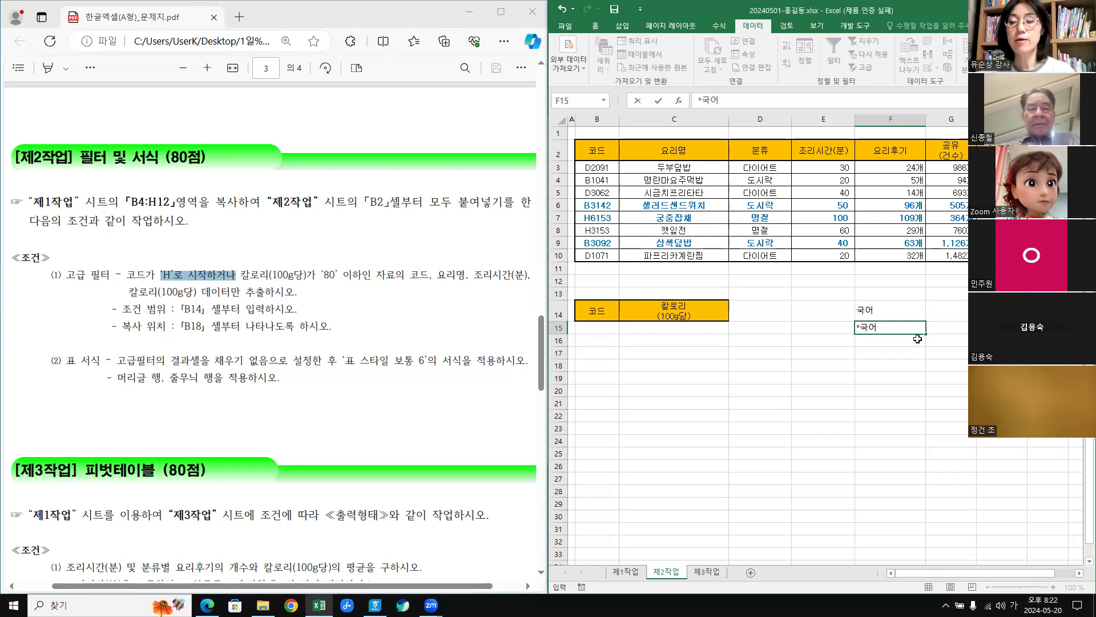
{"action": "key", "text": "Return"}
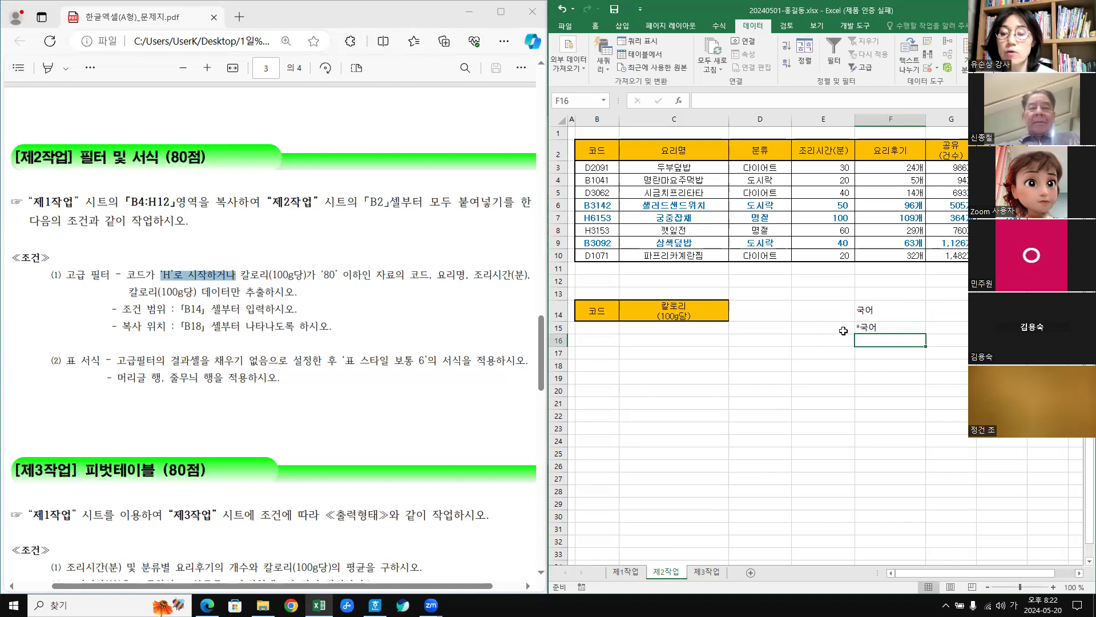
{"action": "left_click", "coordinate": [878, 330]}
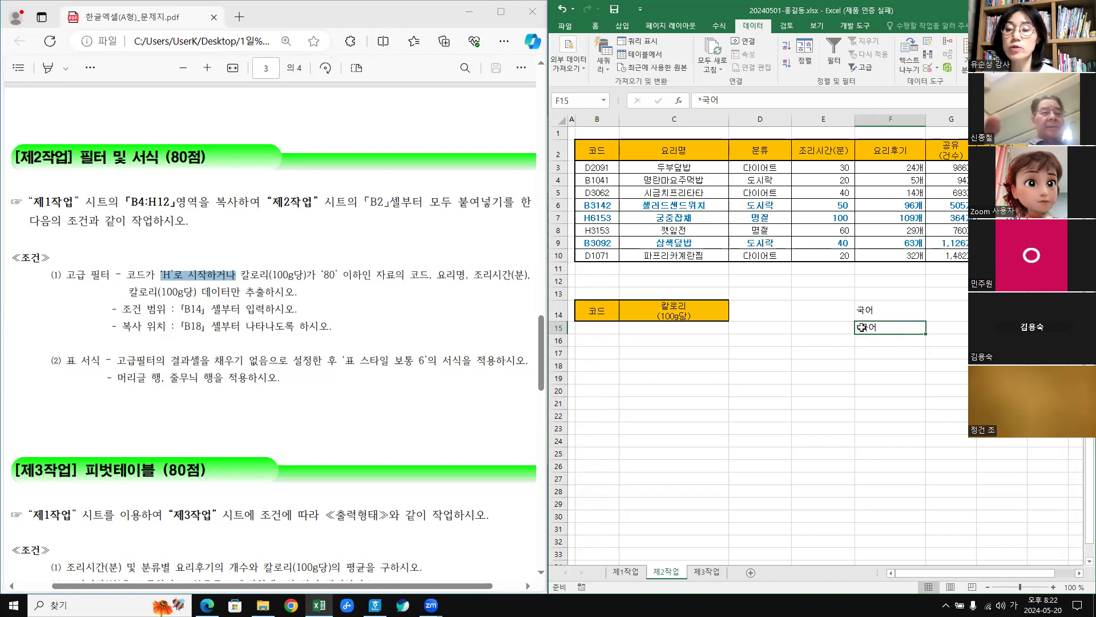
Enter the wildcard examples 국어* in F16 and *국어* in F17.
{"action": "left_click", "coordinate": [870, 343]}
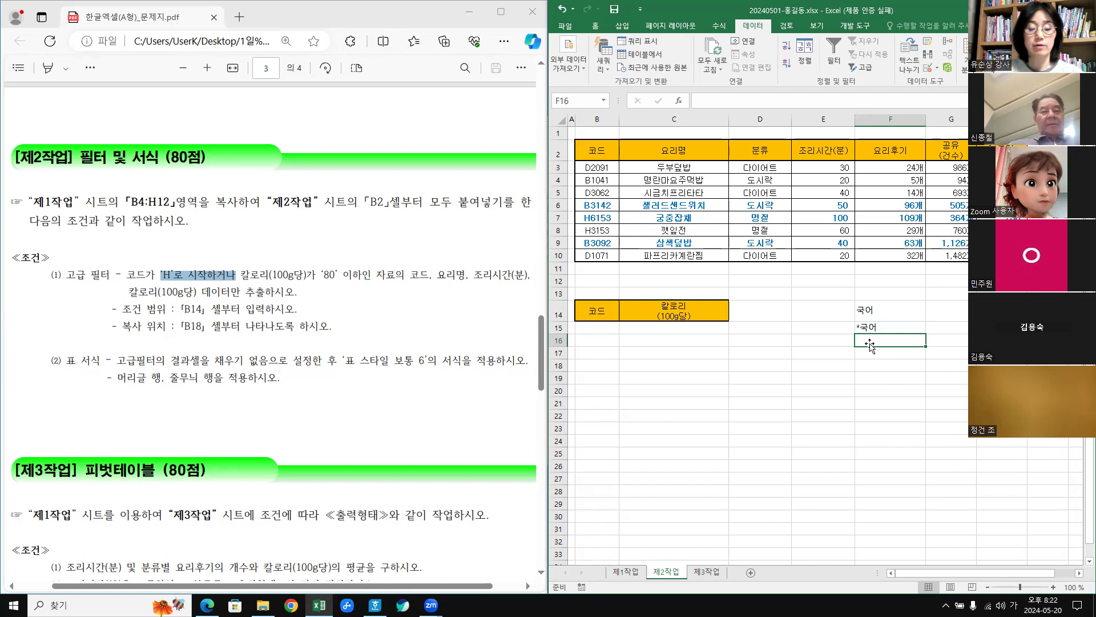
{"action": "type", "text": "국어"}
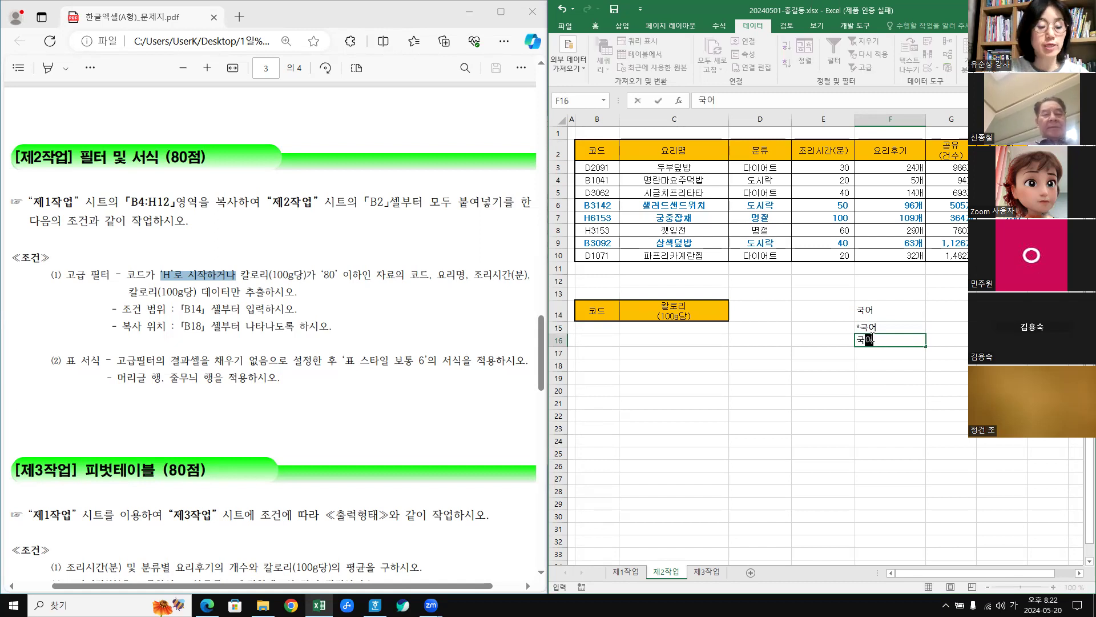
{"action": "type", "text": "*"}
{"action": "left_click", "coordinate": [862, 379]}
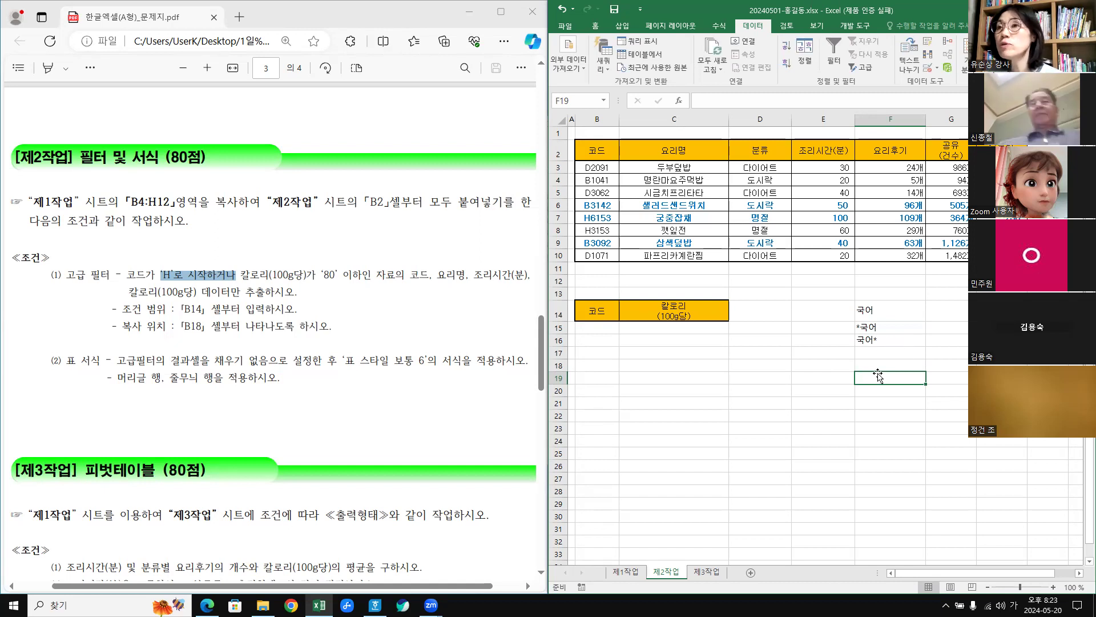
{"action": "left_click", "coordinate": [879, 353]}
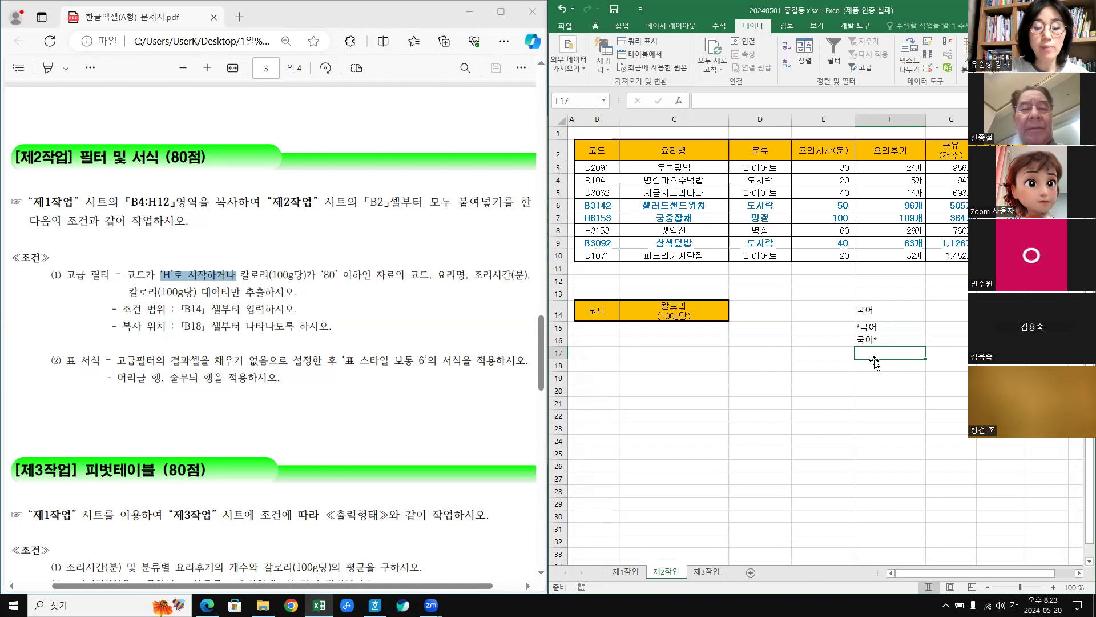
{"action": "type", "text": "*"}
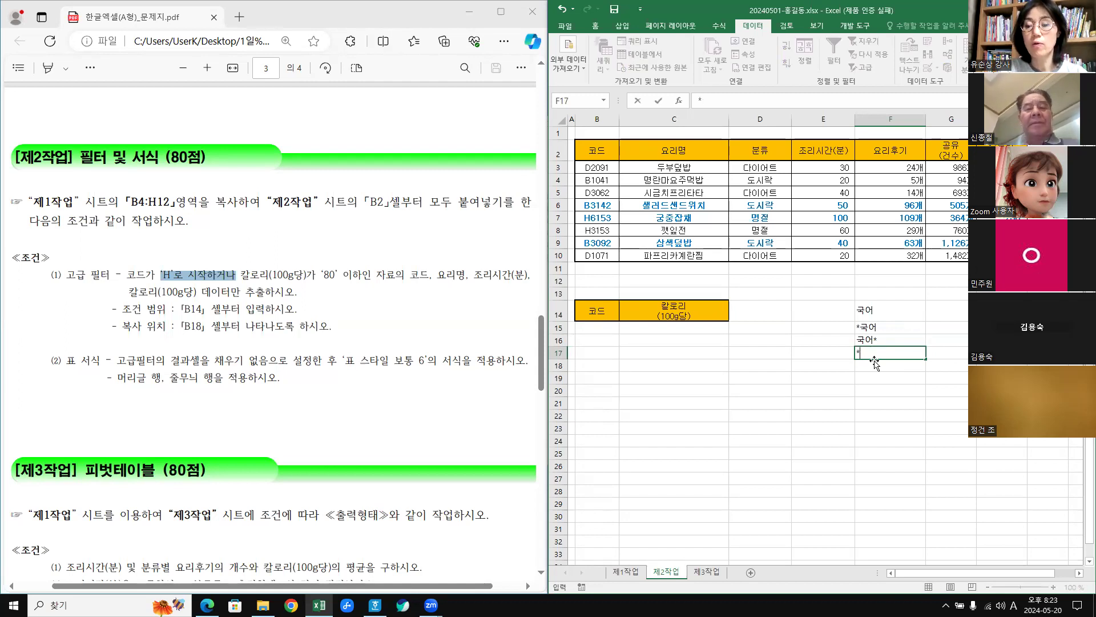
{"action": "key", "text": "Hangul"}
{"action": "type", "text": "국어"}
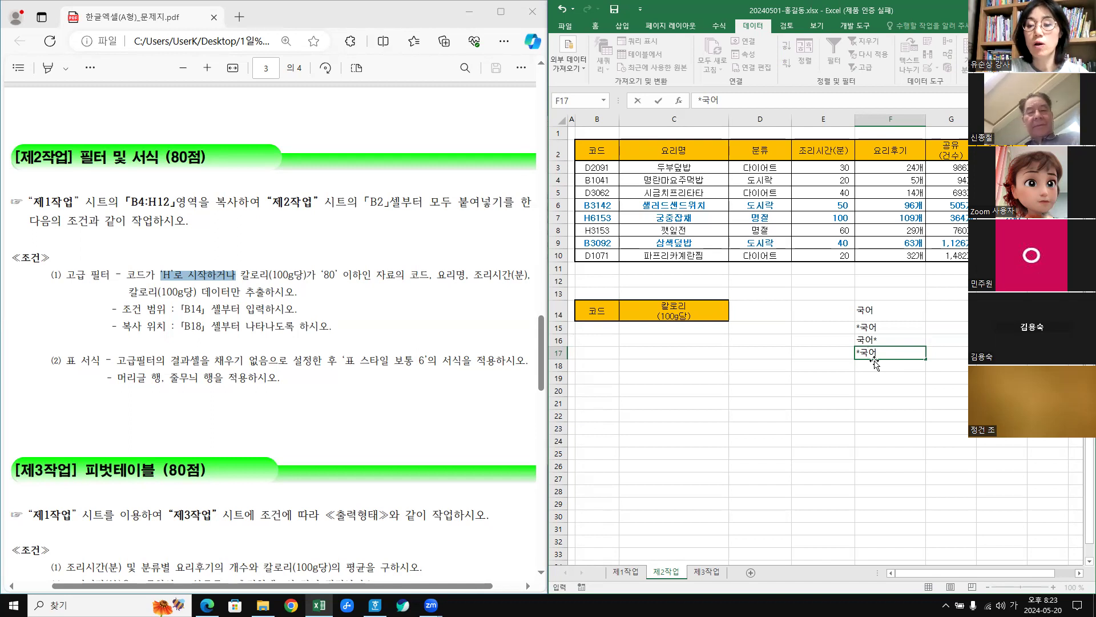
{"action": "type", "text": "*"}
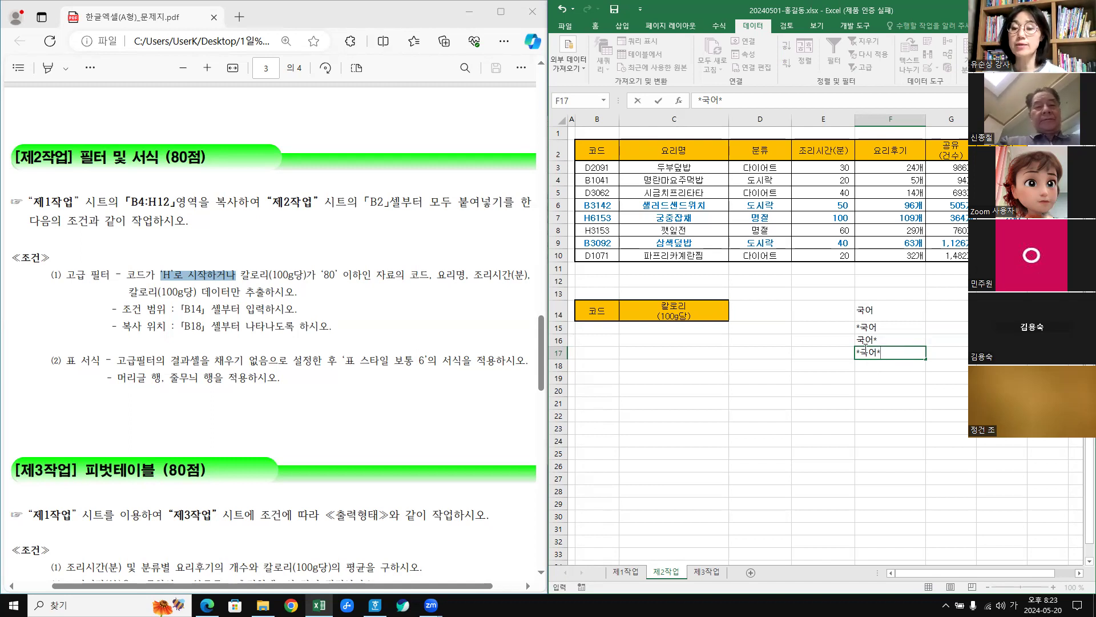
Clear the wildcard examples from column F, starting at F14.
{"action": "left_click_drag", "start_coordinate": [865, 310], "coordinate": [871, 357]}
{"action": "key", "text": "Delete"}
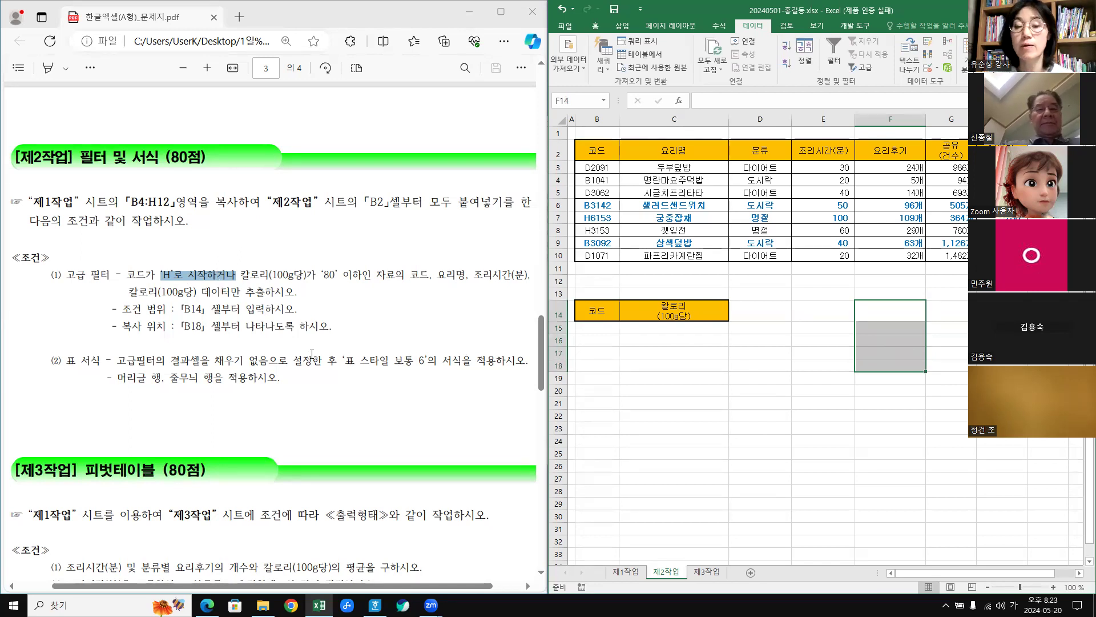
Enter the criterion H* under the 코드 header in B15.
{"action": "left_click", "coordinate": [594, 329]}
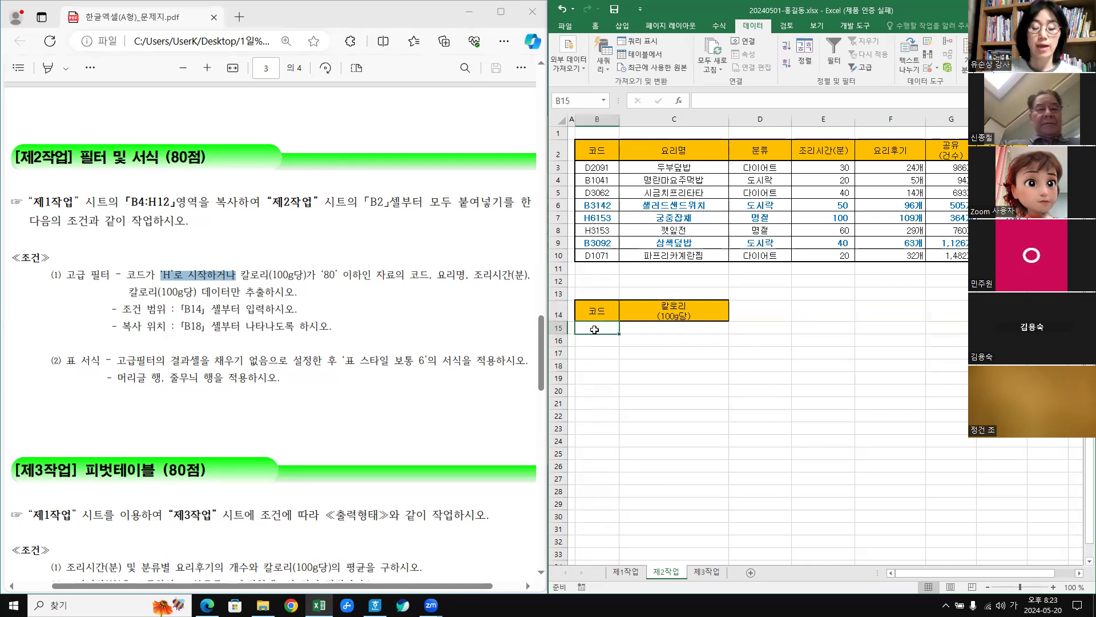
{"action": "type", "text": "H*"}
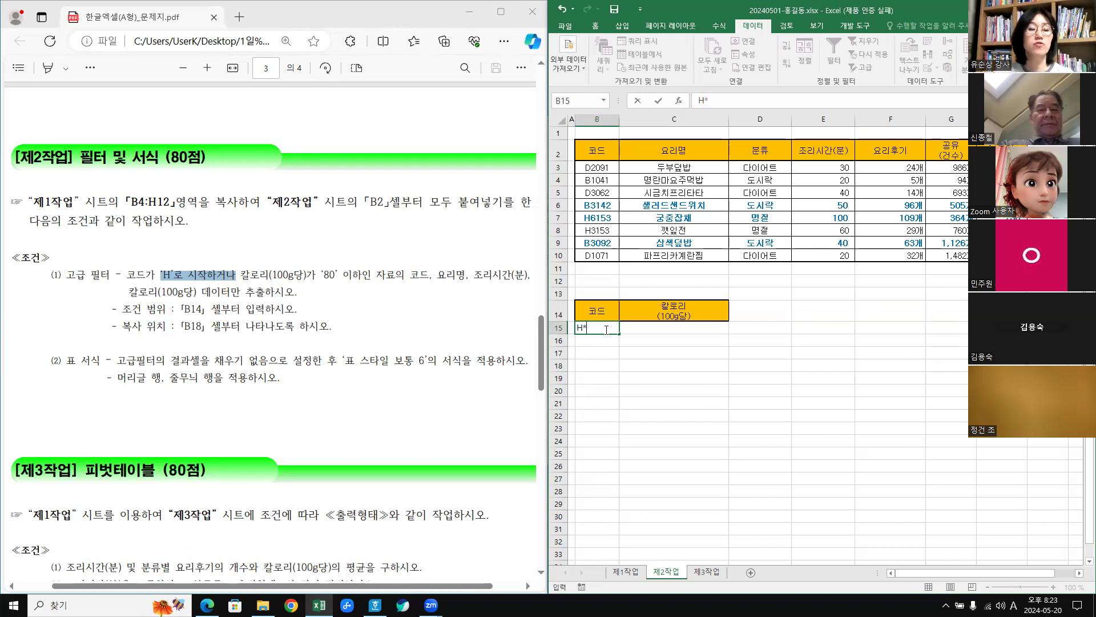
{"action": "left_click", "coordinate": [637, 366]}
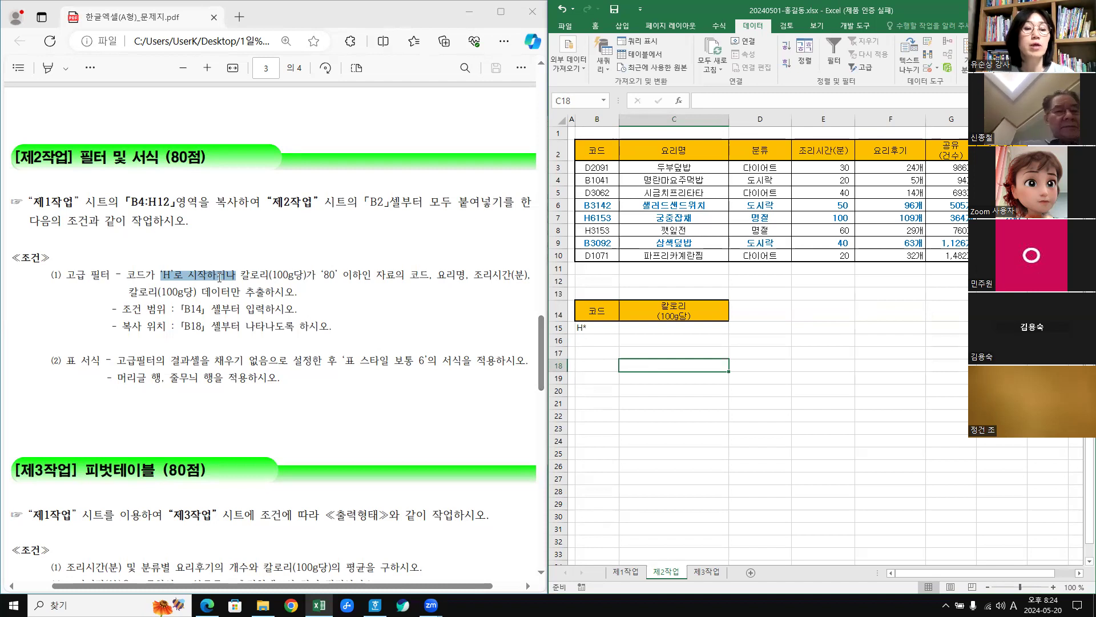
Enter the criterion <=80 in C16 under the 칼로리(100g당) header, one row below H* as an OR condition.
{"action": "left_click_drag", "start_coordinate": [206, 275], "coordinate": [231, 276]}
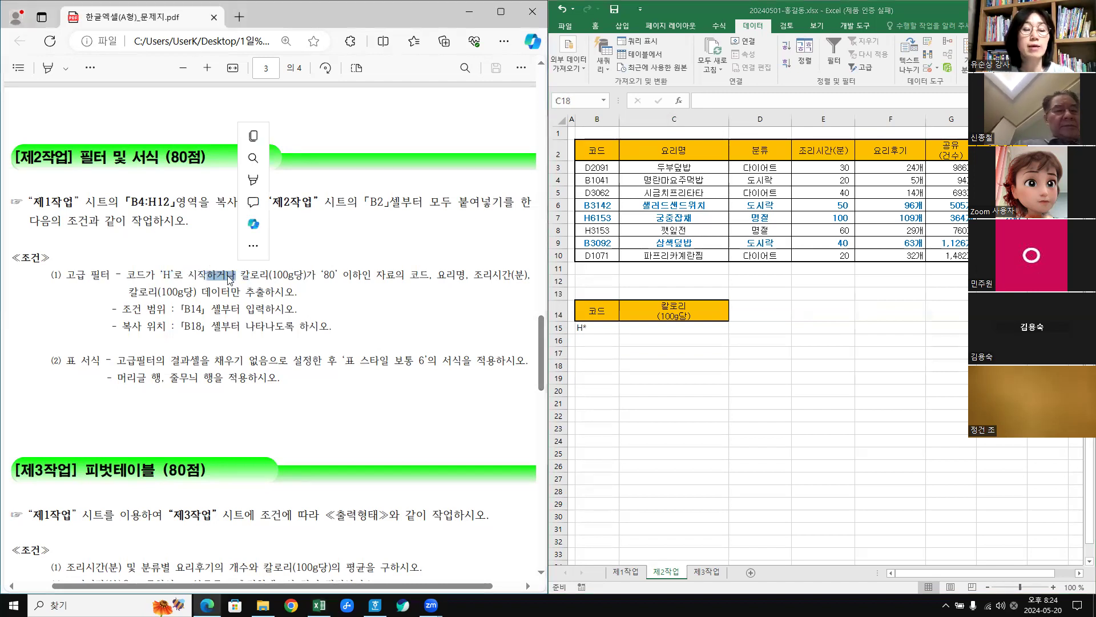
{"action": "left_click", "coordinate": [645, 329]}
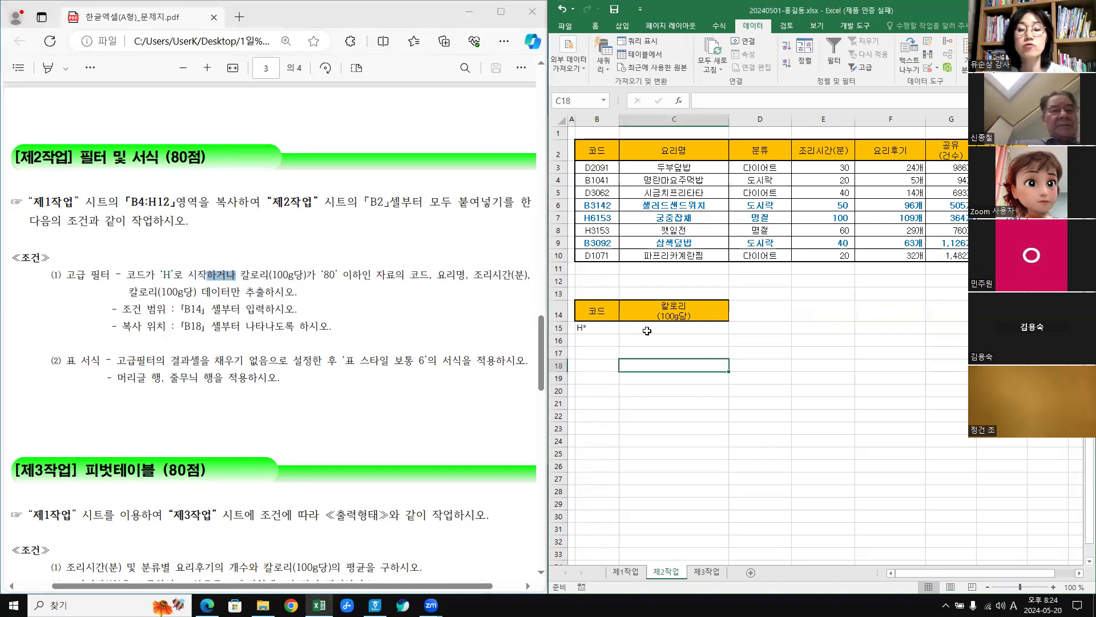
{"action": "left_click", "coordinate": [641, 341]}
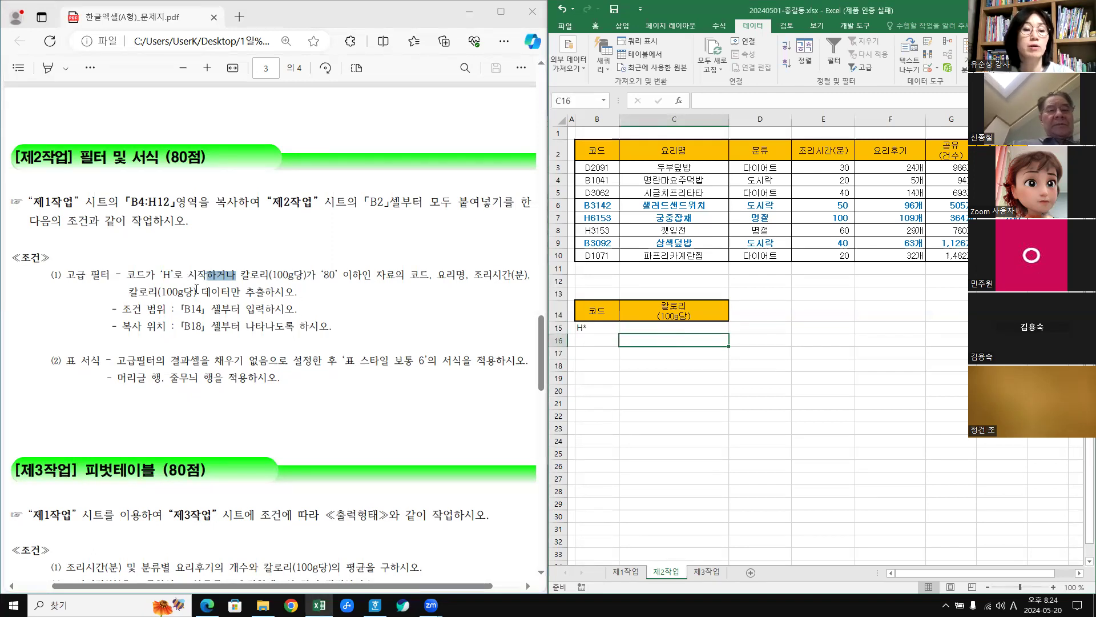
{"action": "left_click_drag", "start_coordinate": [221, 275], "coordinate": [236, 274]}
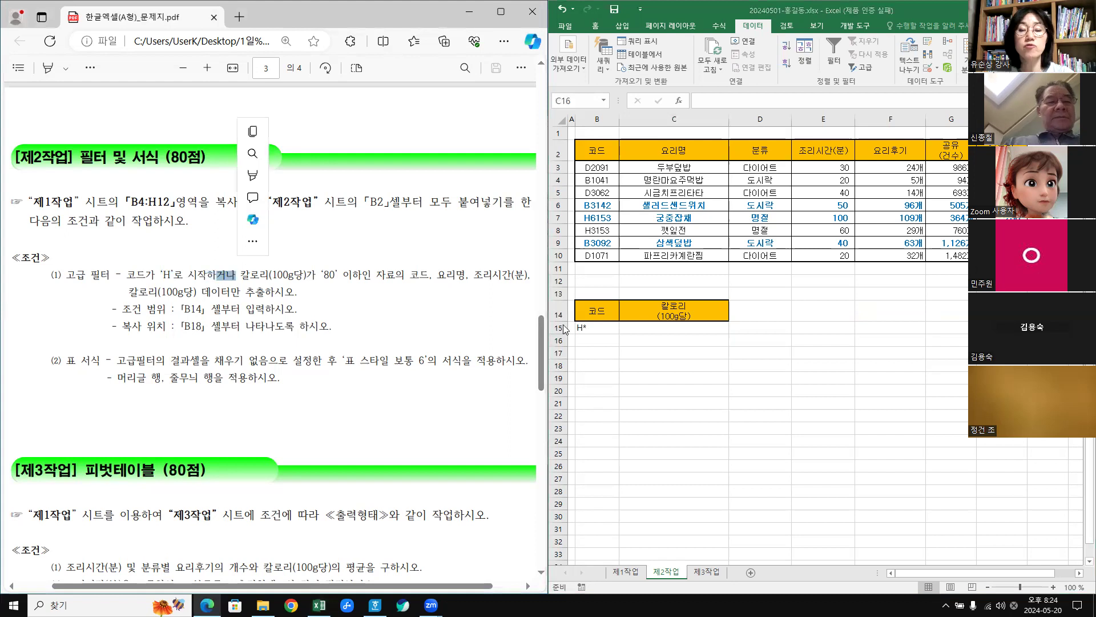
{"action": "left_click", "coordinate": [640, 336]}
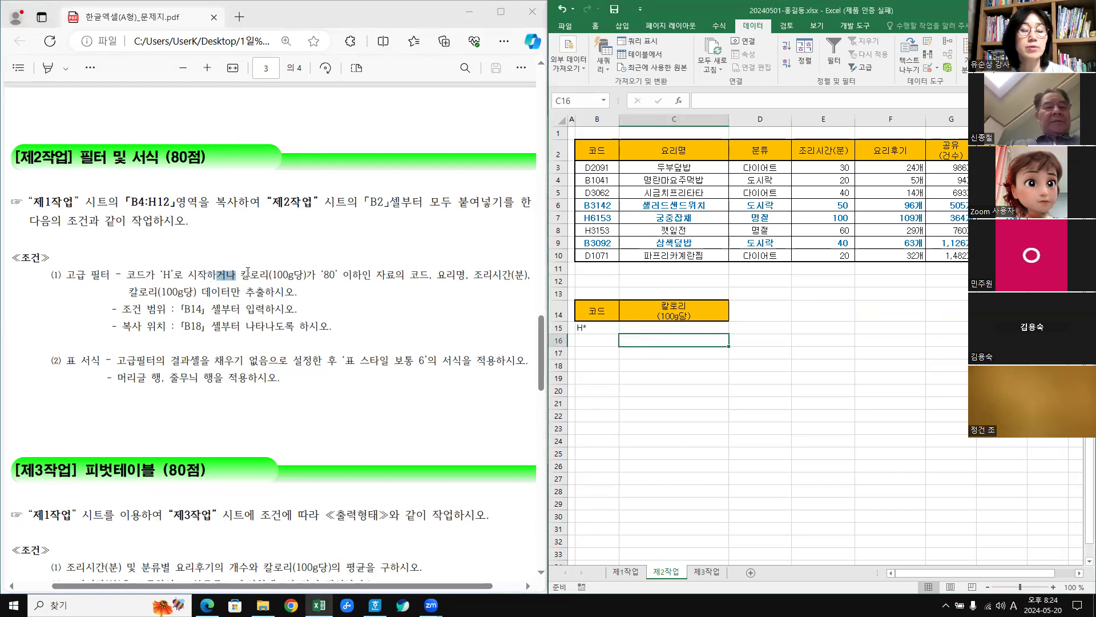
{"action": "left_click", "coordinate": [660, 325]}
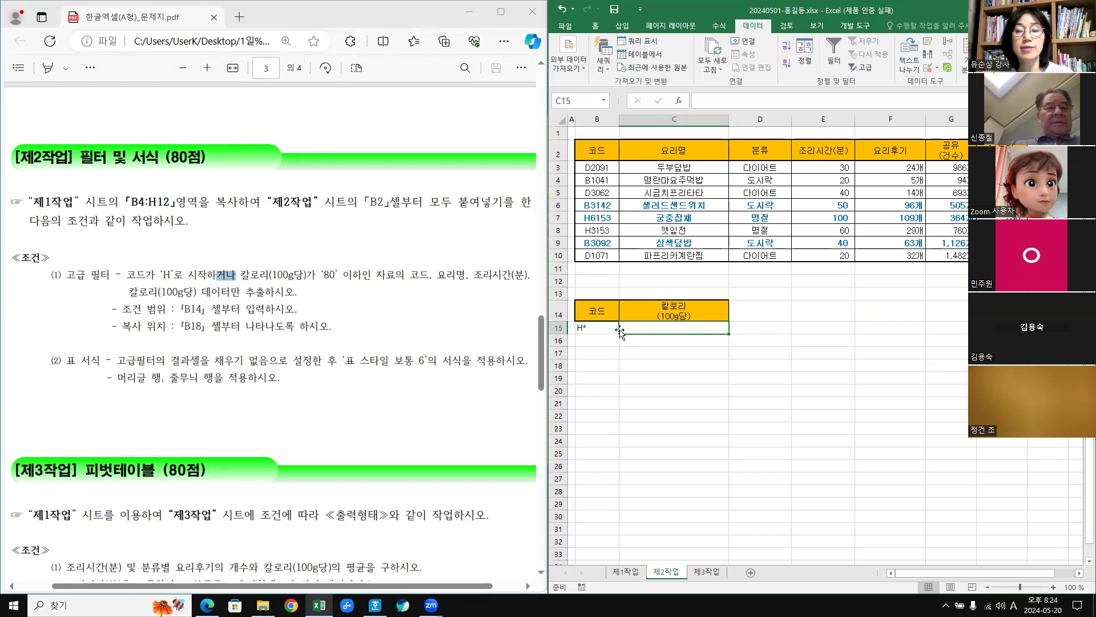
{"action": "left_click", "coordinate": [645, 340]}
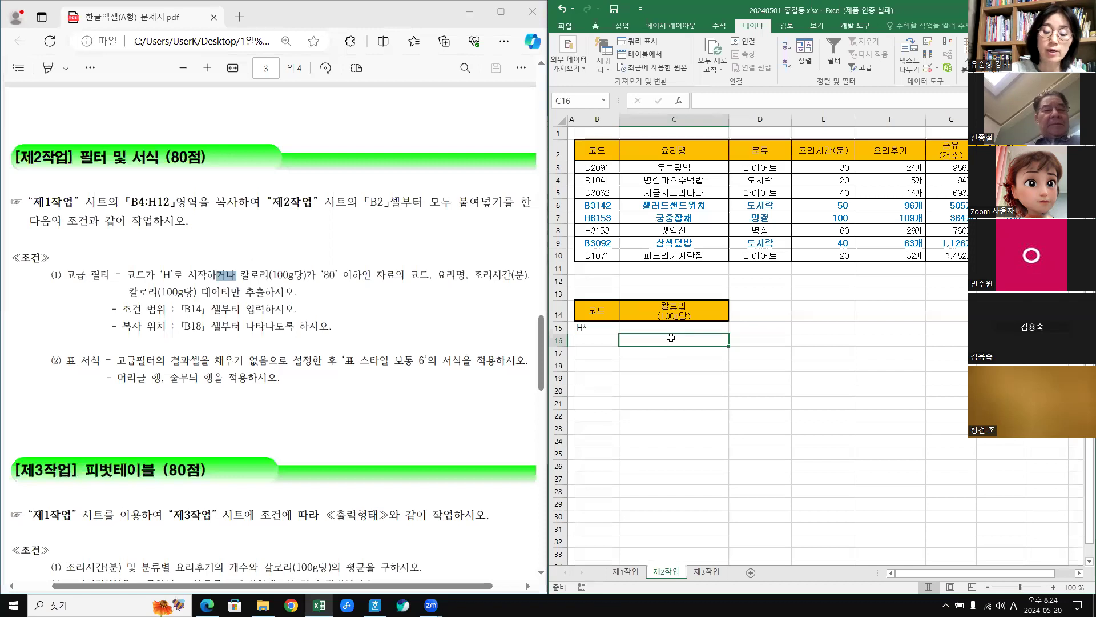
{"action": "type", "text": "<"}
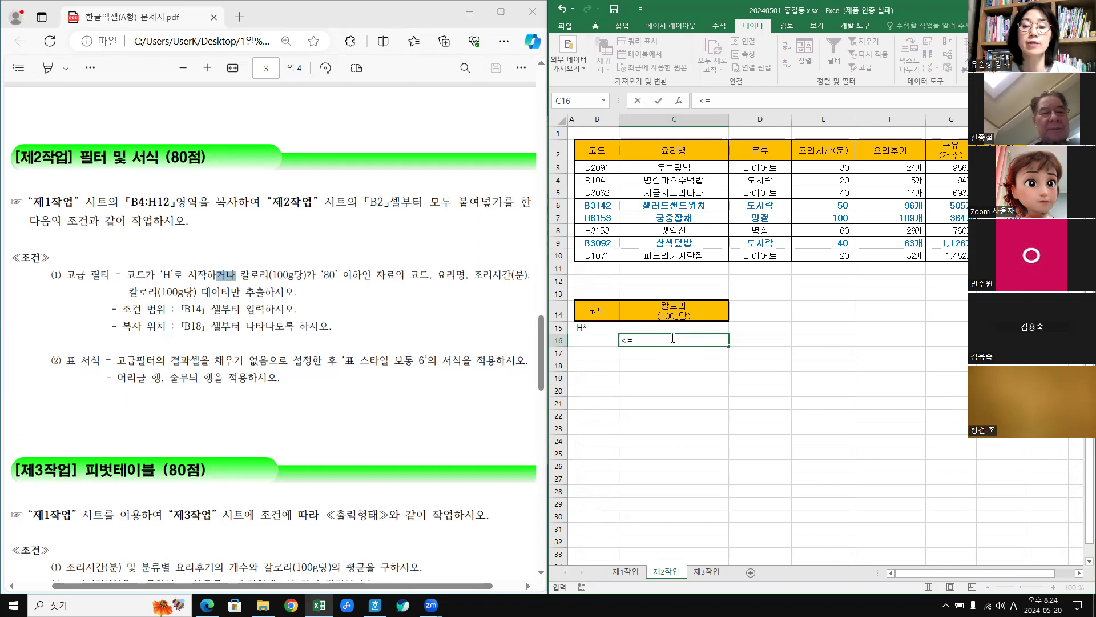
{"action": "type", "text": "=80"}
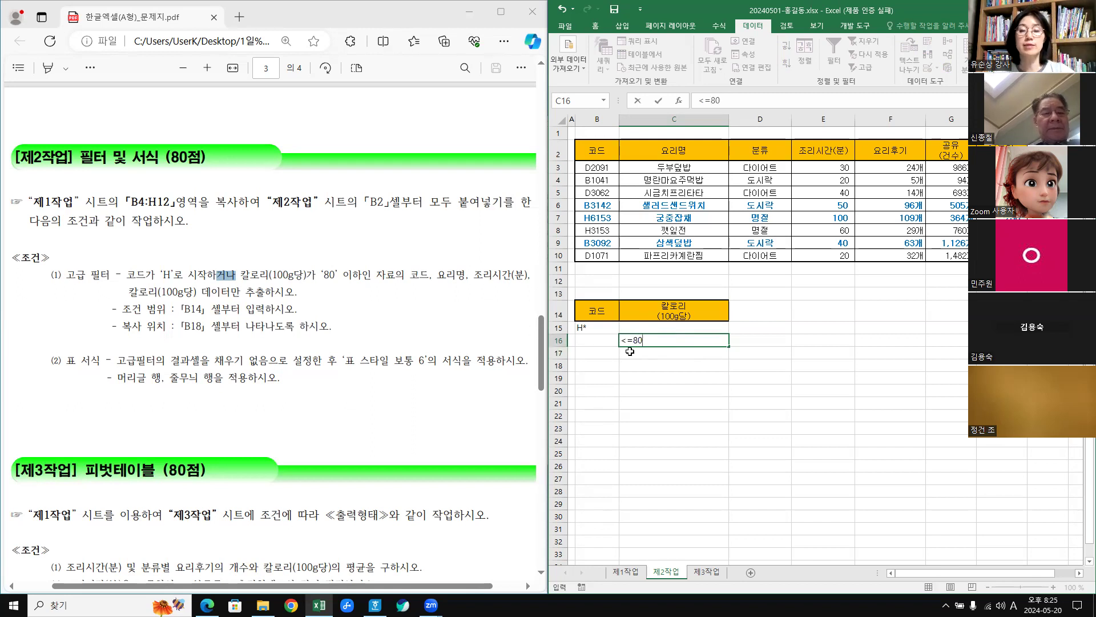
{"action": "left_click", "coordinate": [657, 369]}
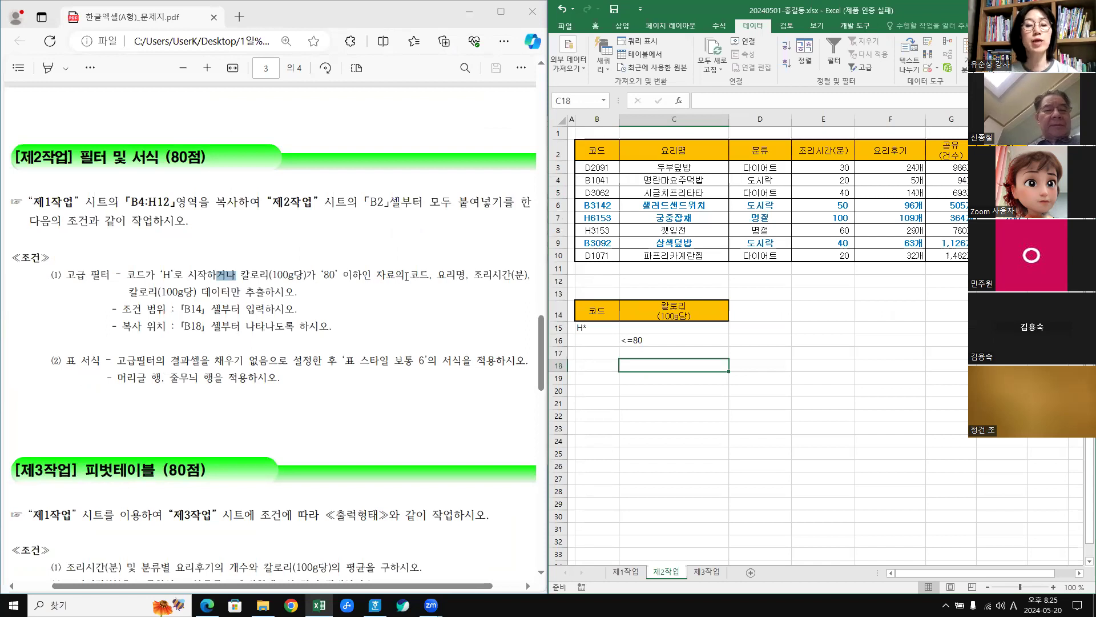
Copy the 코드, 요리명, 조리시간(분) and 칼로리(100g당) headers from row 2 and paste them starting at B18.
{"action": "left_click_drag", "start_coordinate": [410, 275], "coordinate": [195, 294]}
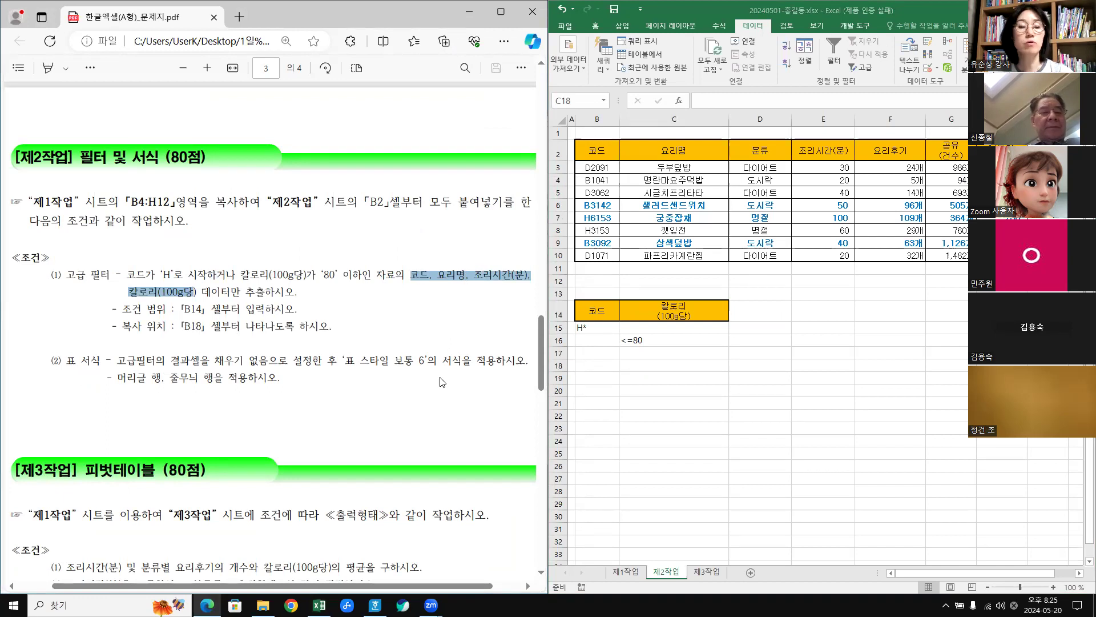
{"action": "left_click", "coordinate": [747, 421]}
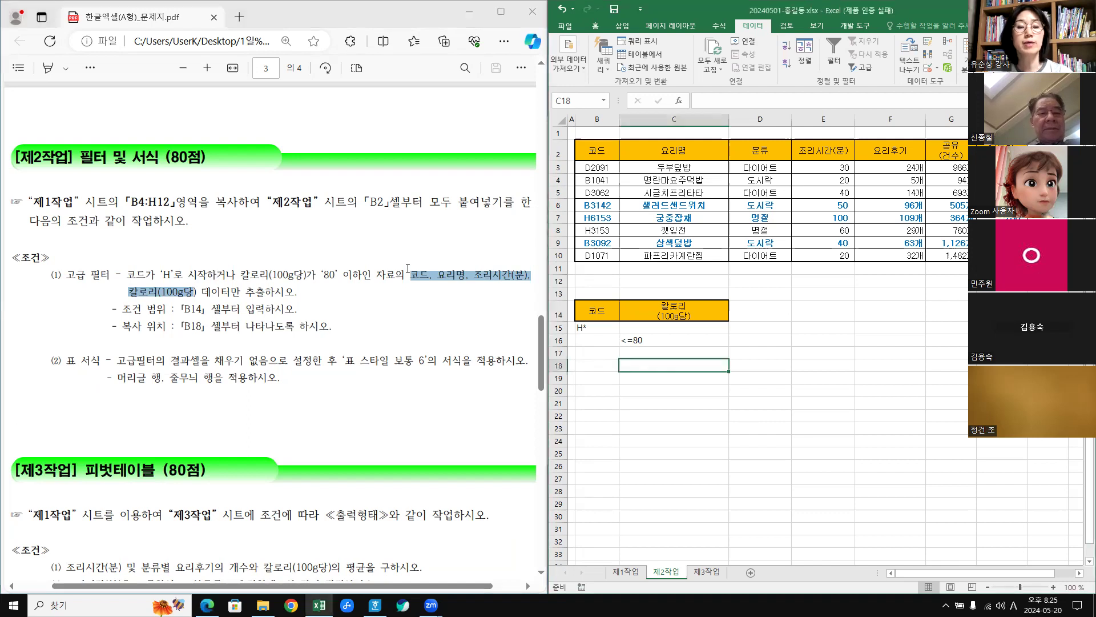
{"action": "left_click", "coordinate": [600, 145]}
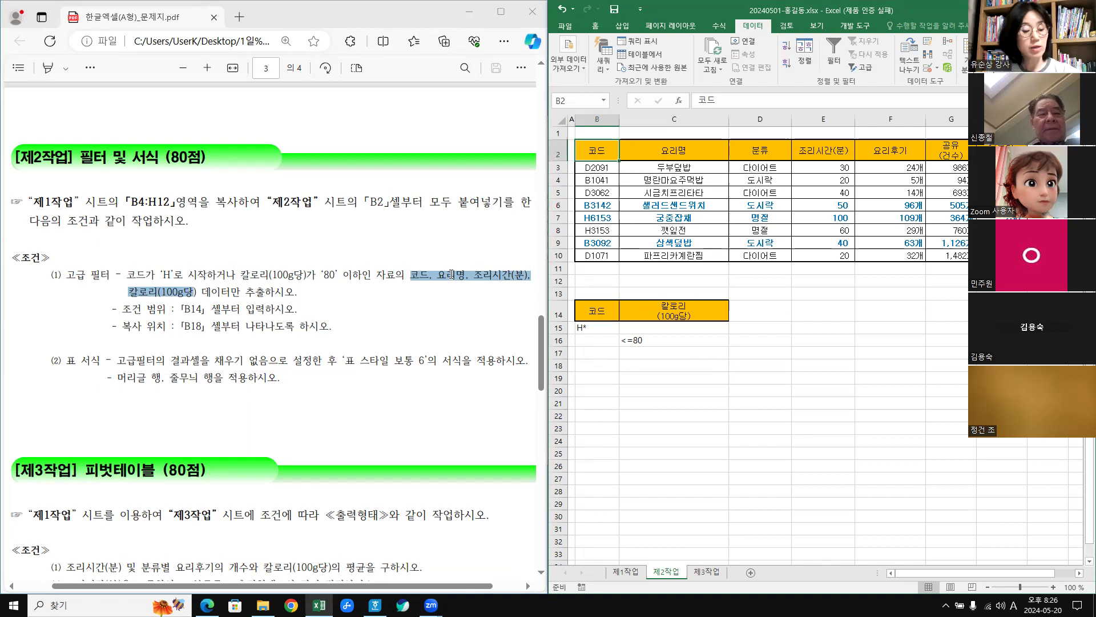
{"action": "left_click", "coordinate": [675, 150], "text": "ctrl"}
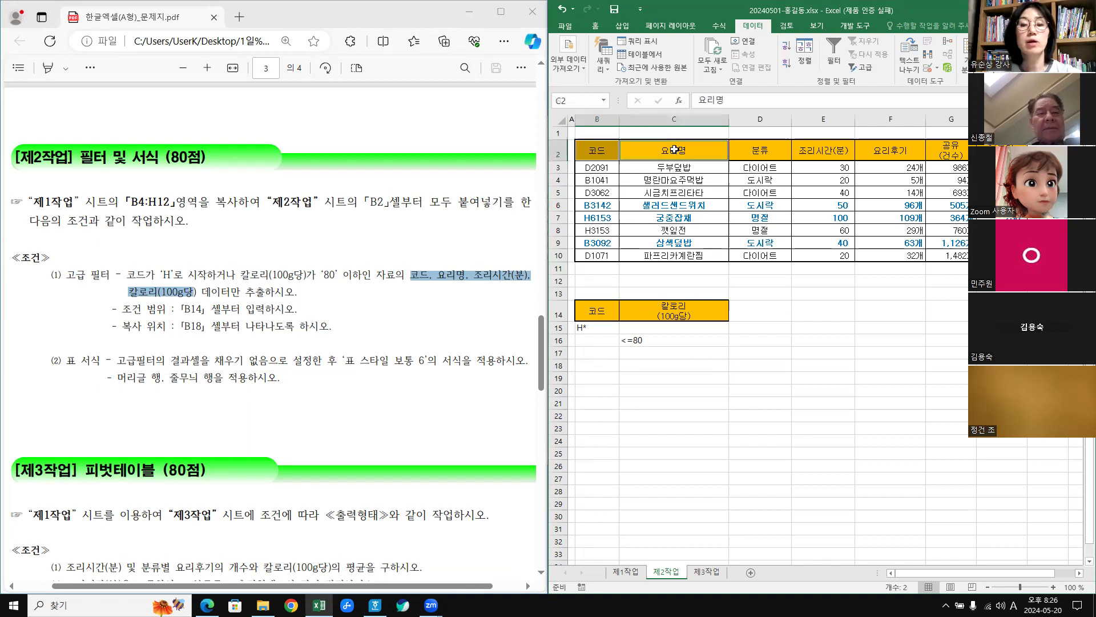
{"action": "left_click", "coordinate": [829, 147], "text": "ctrl"}
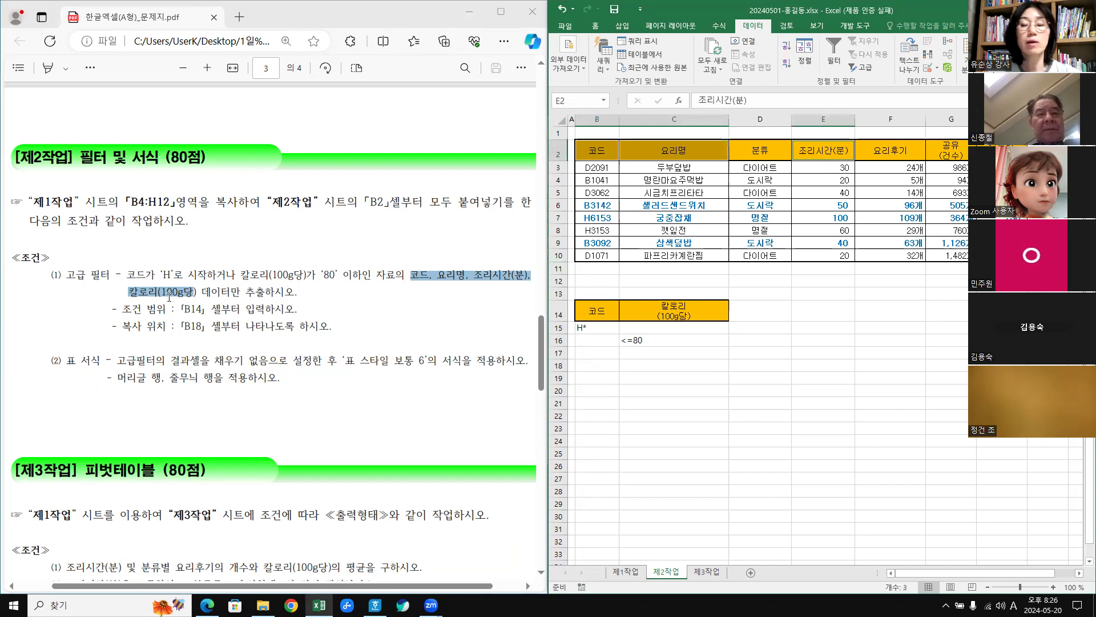
{"action": "left_click", "coordinate": [1002, 150], "text": "ctrl"}
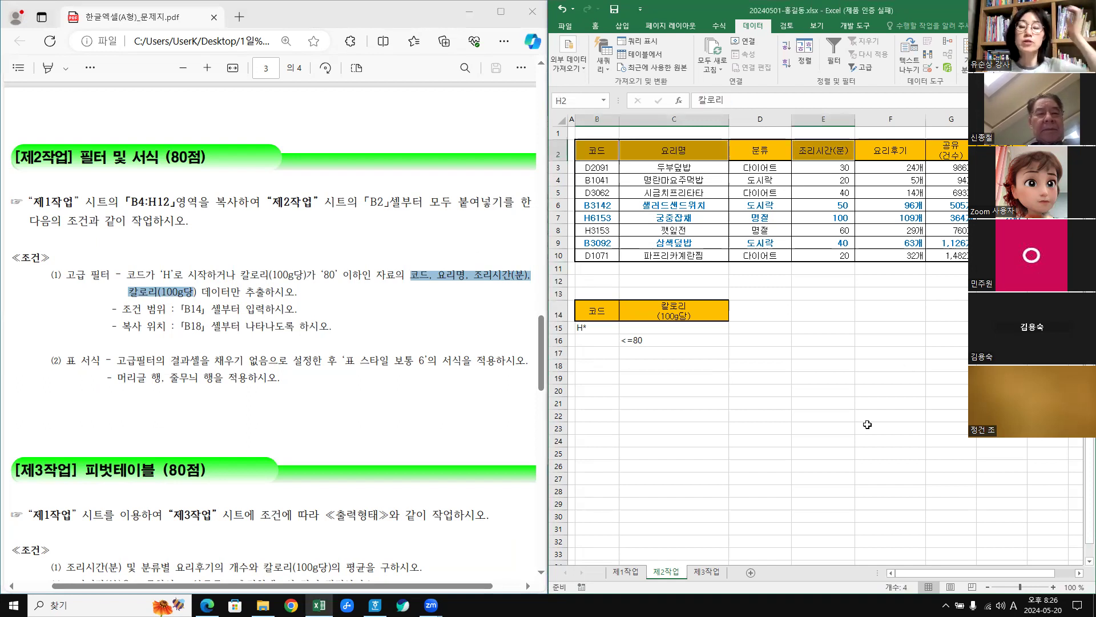
{"action": "key", "text": "ctrl+c"}
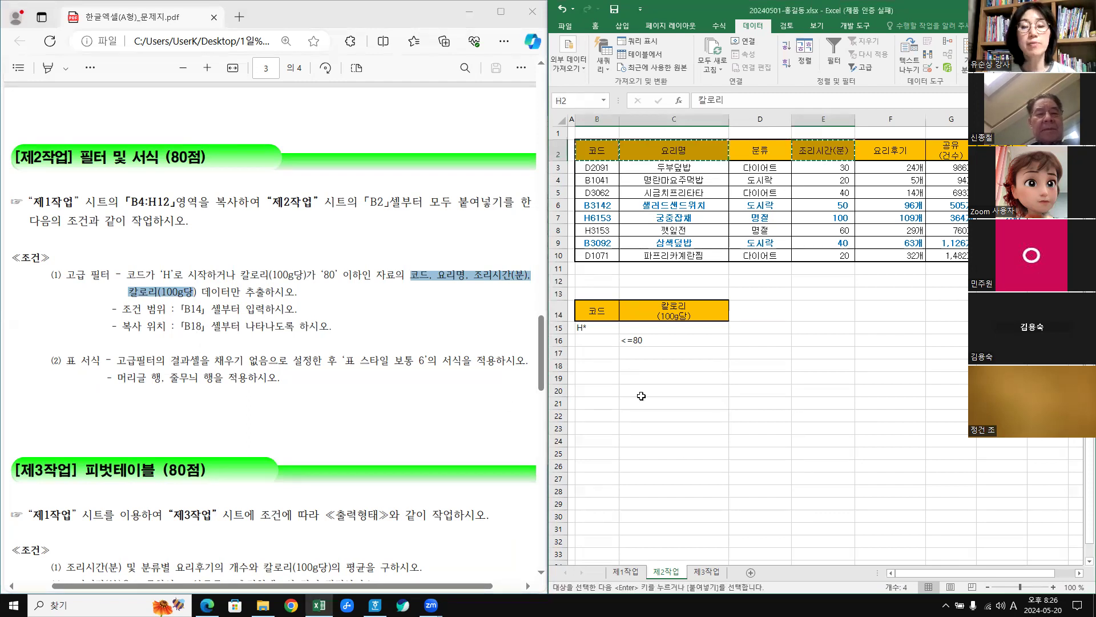
{"action": "left_click", "coordinate": [593, 366]}
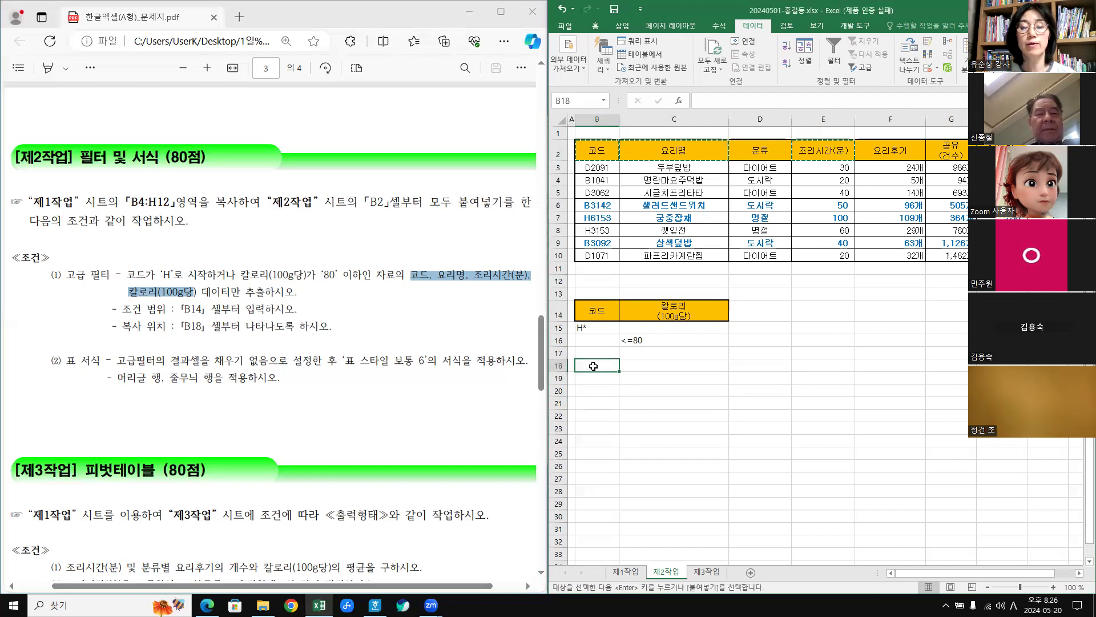
{"action": "key", "text": "ctrl+v"}
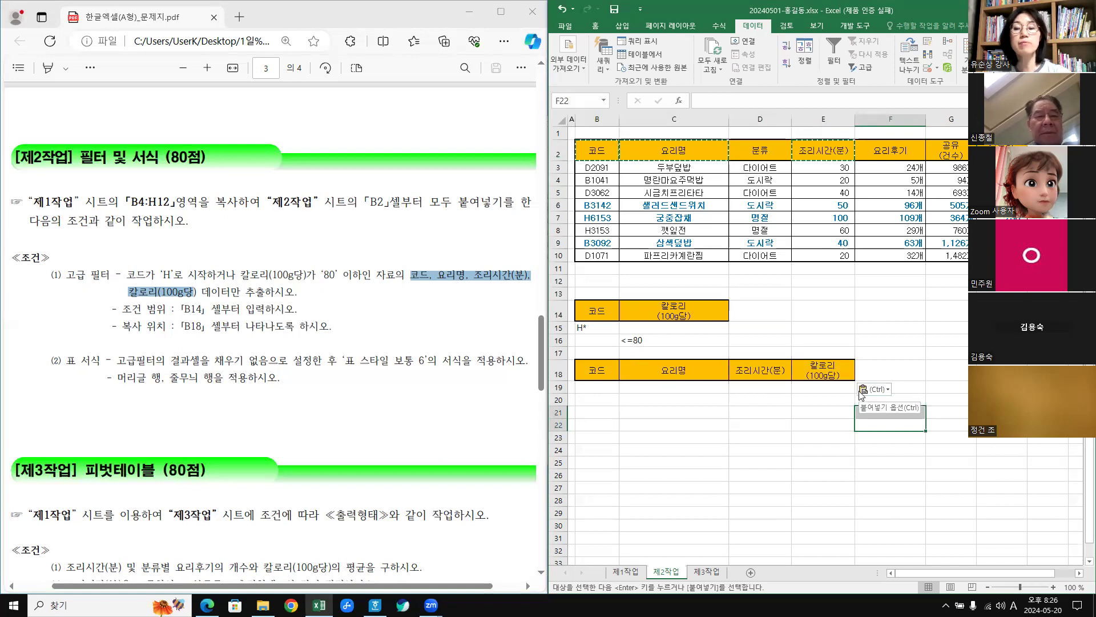
{"action": "key", "text": "Escape"}
{"action": "left_click", "coordinate": [727, 445]}
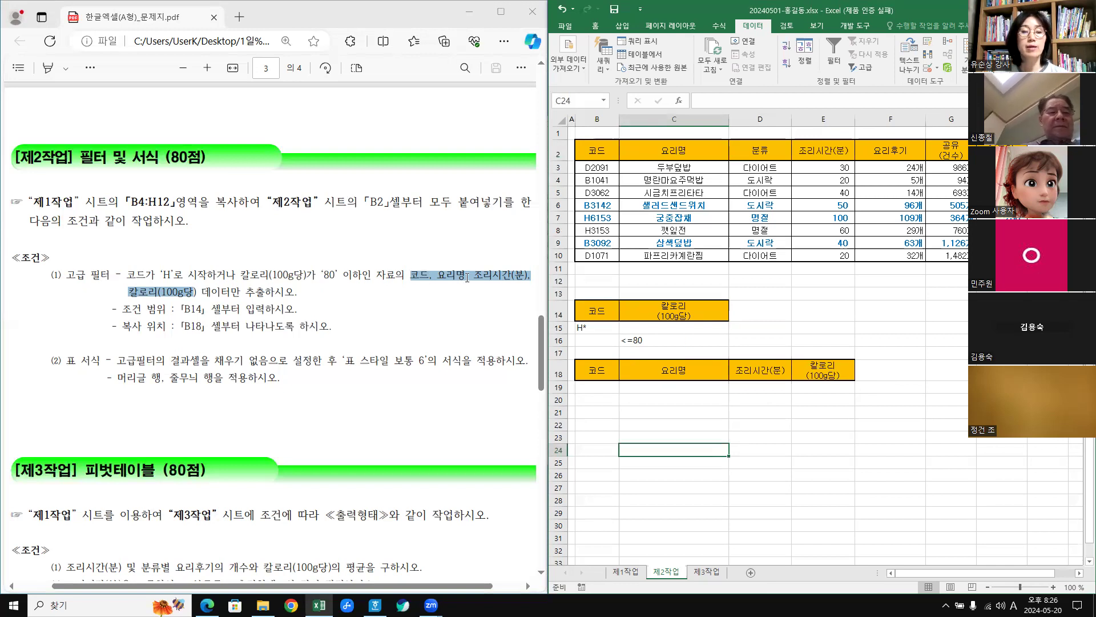
{"action": "left_click", "coordinate": [914, 474]}
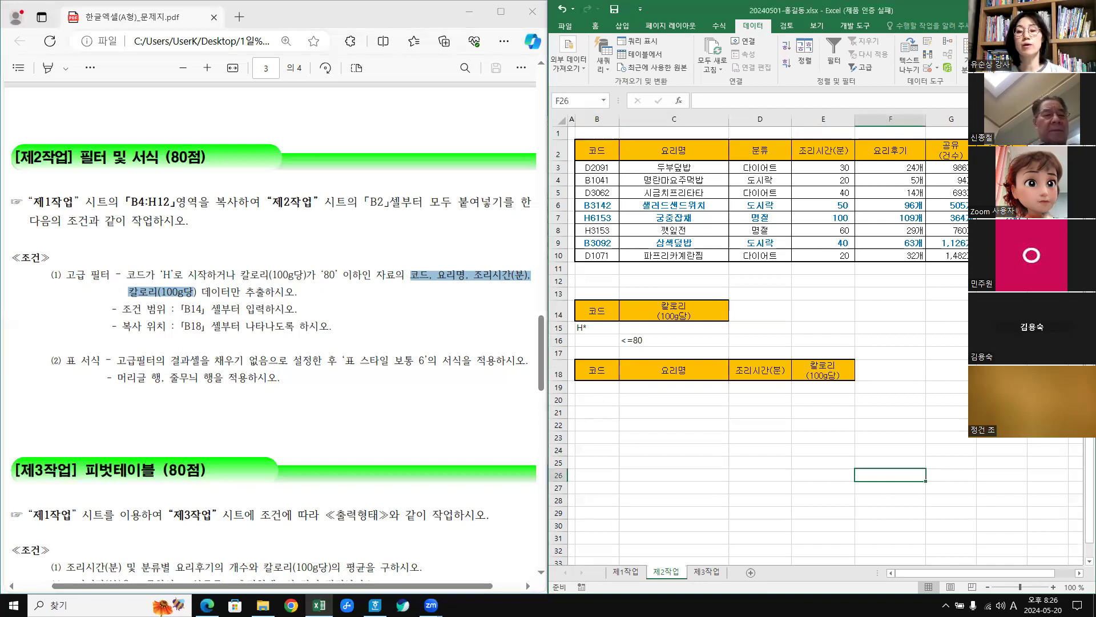
Run an advanced filter on B2:H10 with criteria range B14:C16, copying the results to another location at B18:E18.
{"action": "left_click", "coordinate": [1057, 9]}
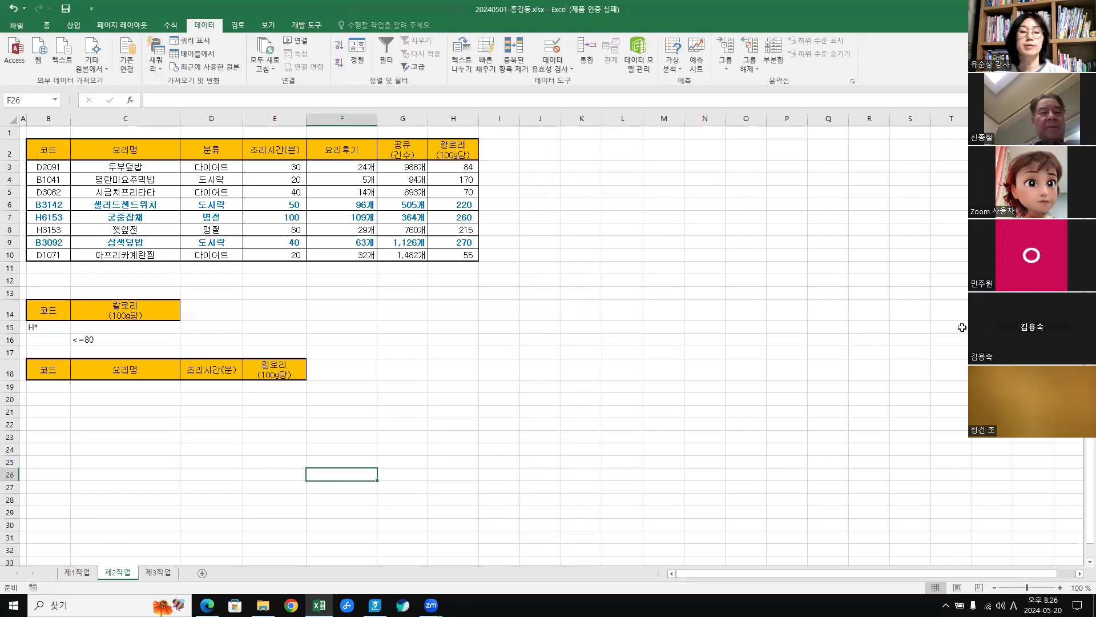
{"action": "left_click", "coordinate": [221, 201]}
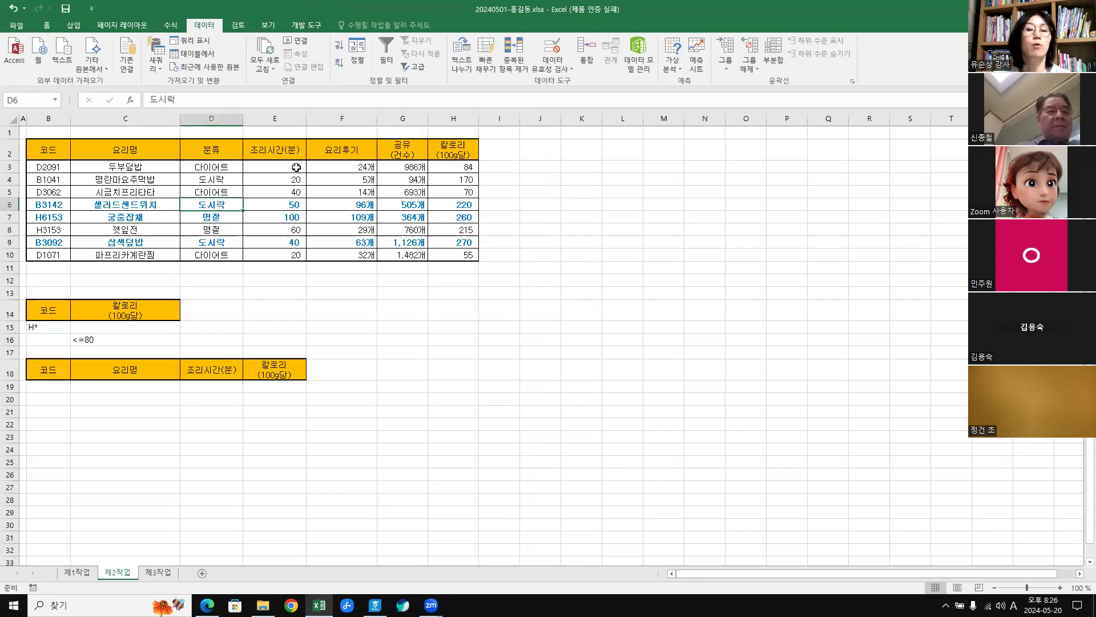
{"action": "left_click", "coordinate": [416, 68]}
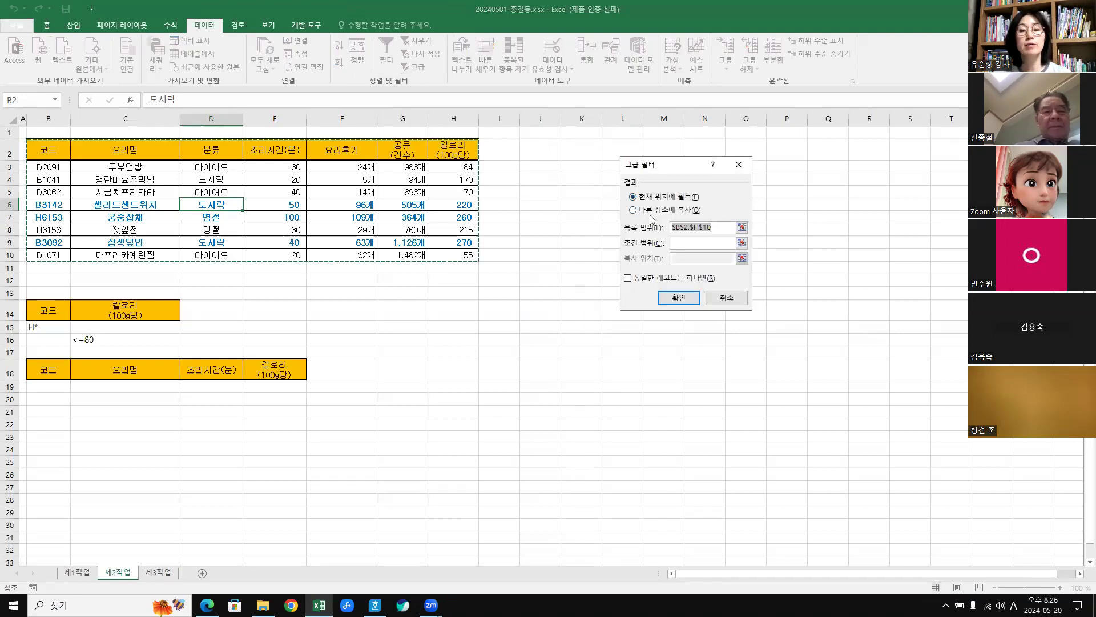
{"action": "left_click", "coordinate": [633, 210]}
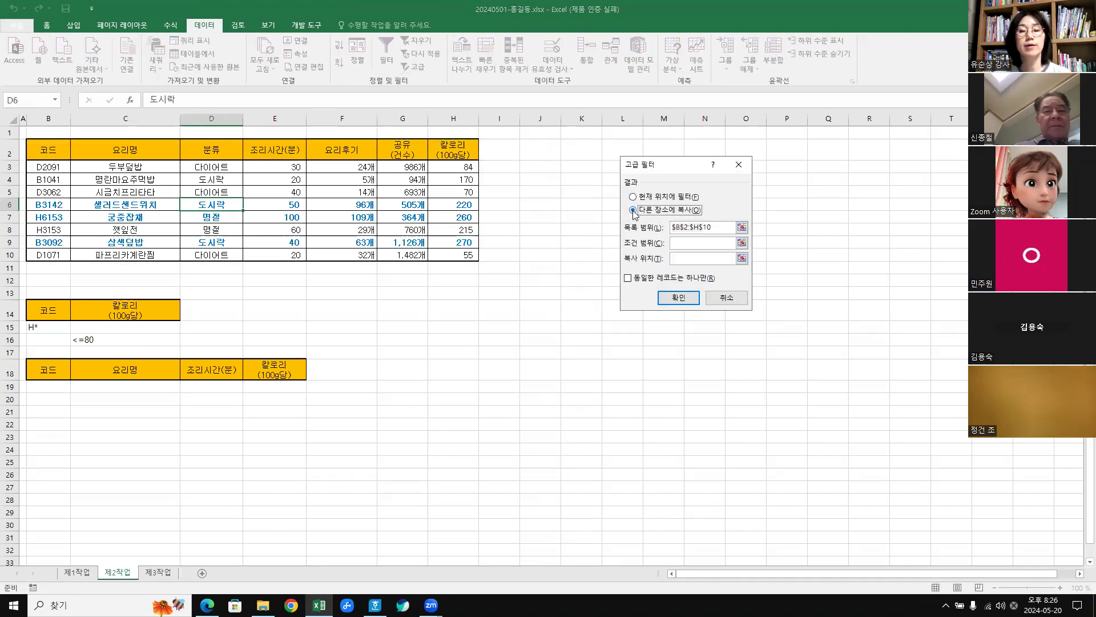
{"action": "left_click", "coordinate": [719, 227]}
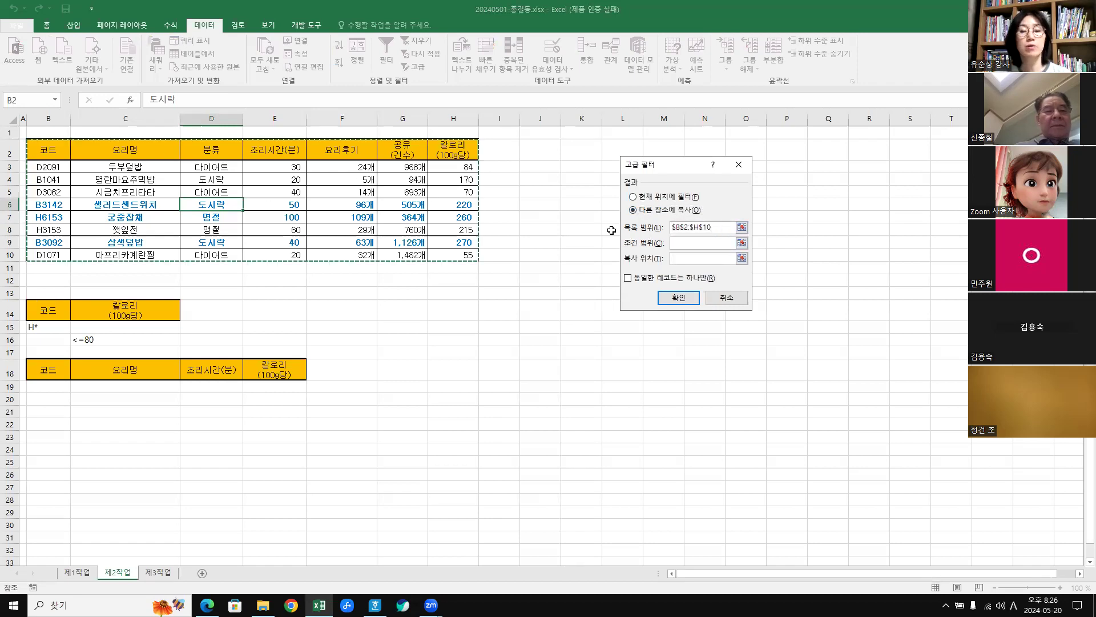
{"action": "left_click", "coordinate": [687, 250]}
{"action": "left_click_drag", "start_coordinate": [46, 310], "coordinate": [159, 346]}
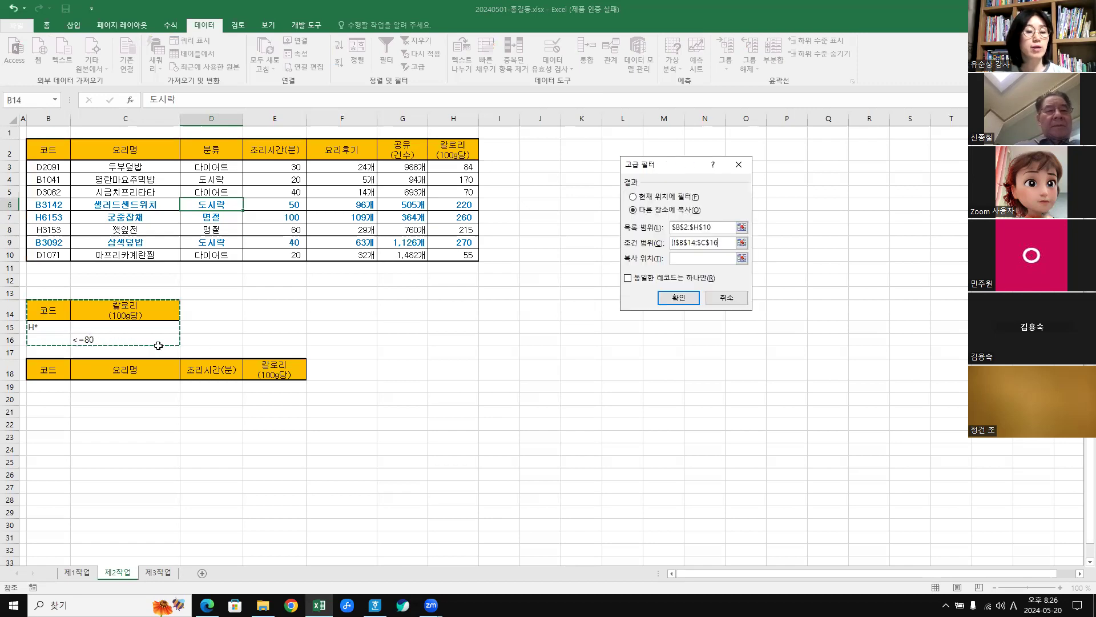
{"action": "left_click", "coordinate": [713, 257]}
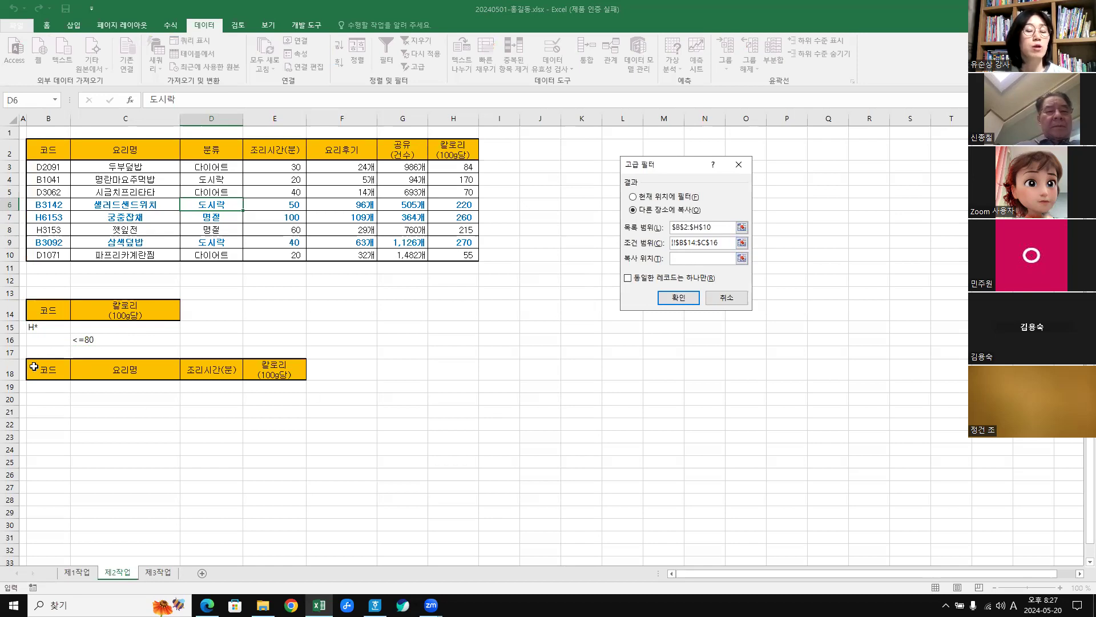
{"action": "left_click_drag", "start_coordinate": [36, 369], "coordinate": [284, 366]}
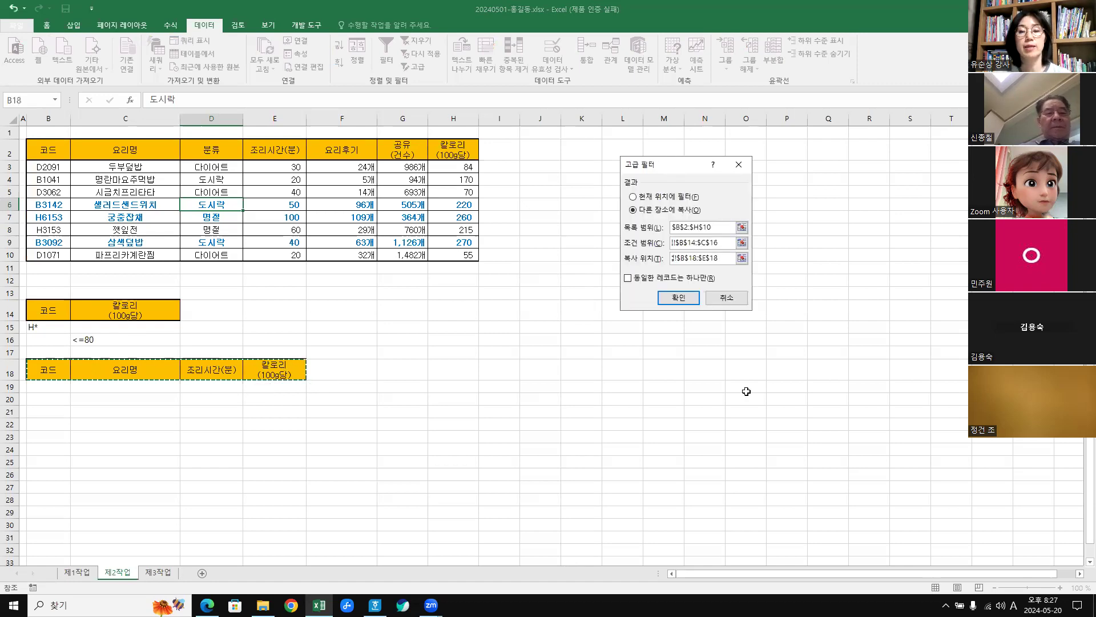
{"action": "left_click", "coordinate": [686, 303]}
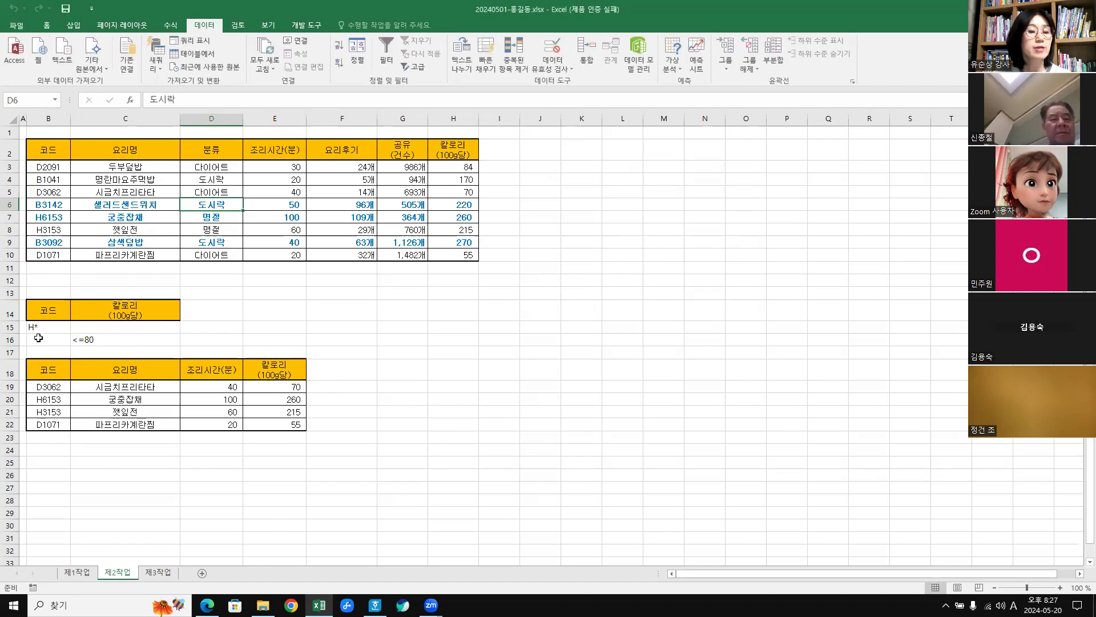
Check the 코드 and 칼로리(100g당) values of the extracted rows against the criteria in B15 and C16.
{"action": "left_click_drag", "start_coordinate": [59, 399], "coordinate": [64, 409]}
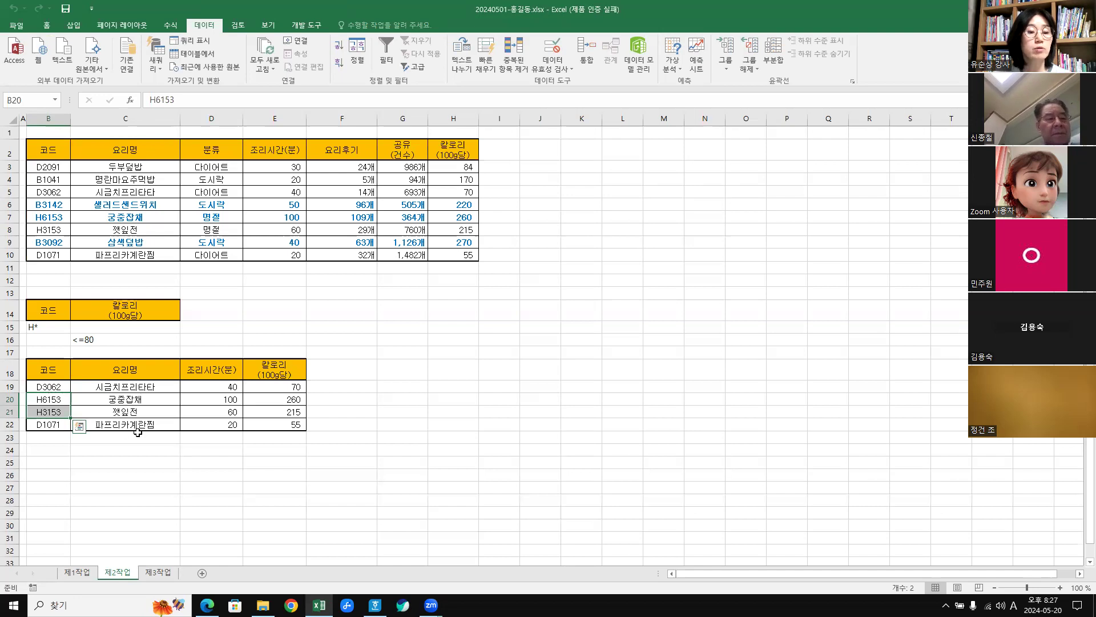
{"action": "left_click", "coordinate": [297, 388]}
{"action": "left_click", "coordinate": [298, 428]}
{"action": "left_click", "coordinate": [299, 387]}
{"action": "left_click", "coordinate": [298, 426]}
{"action": "left_click", "coordinate": [297, 386]}
{"action": "left_click_drag", "start_coordinate": [299, 428], "coordinate": [55, 424]}
{"action": "left_click_drag", "start_coordinate": [287, 386], "coordinate": [55, 390]}
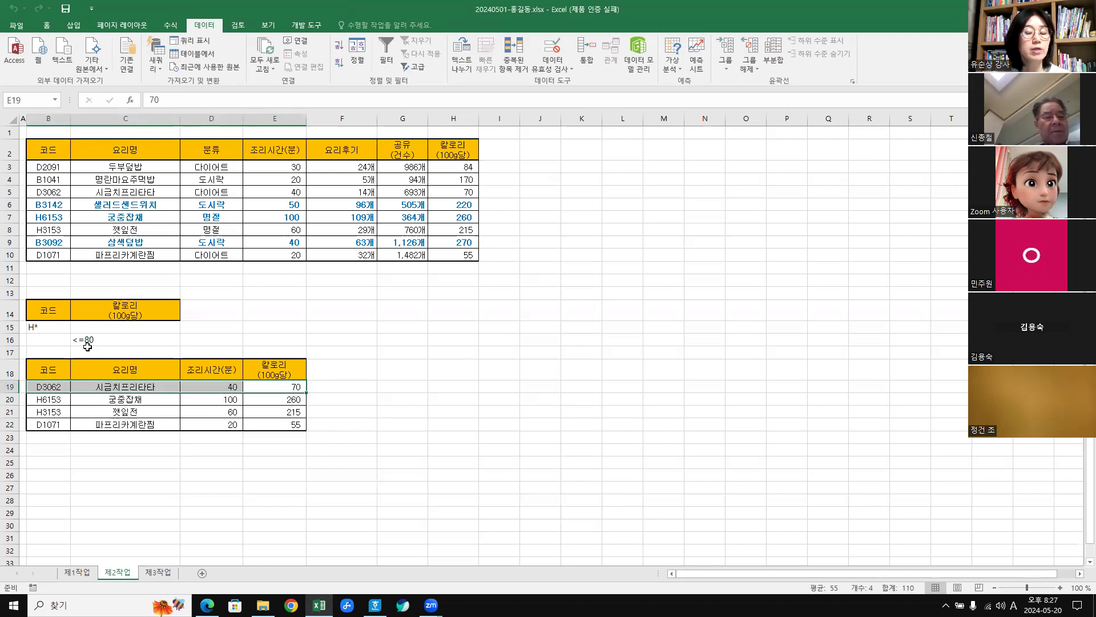
{"action": "left_click_drag", "start_coordinate": [294, 400], "coordinate": [294, 411]}
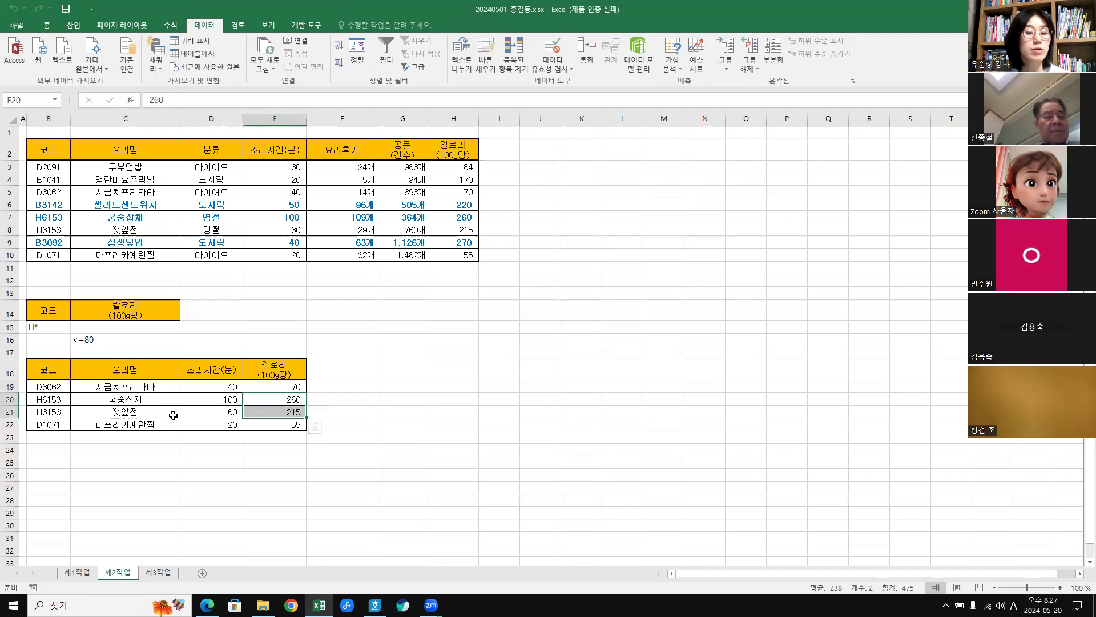
{"action": "left_click_drag", "start_coordinate": [48, 400], "coordinate": [49, 409]}
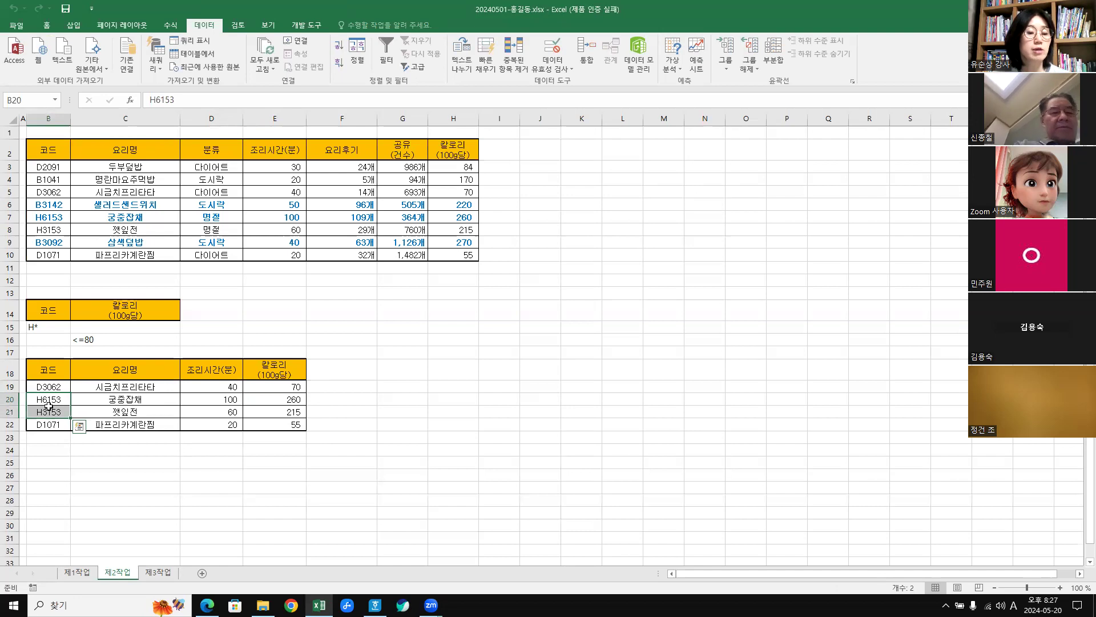
{"action": "left_click", "coordinate": [45, 330]}
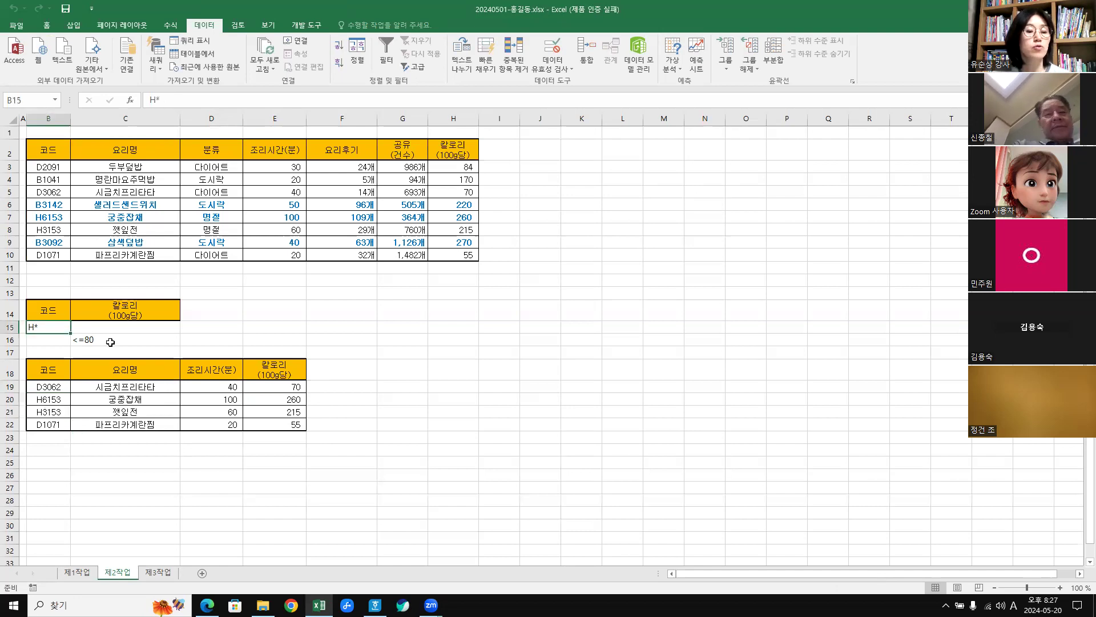
{"action": "left_click", "coordinate": [109, 342]}
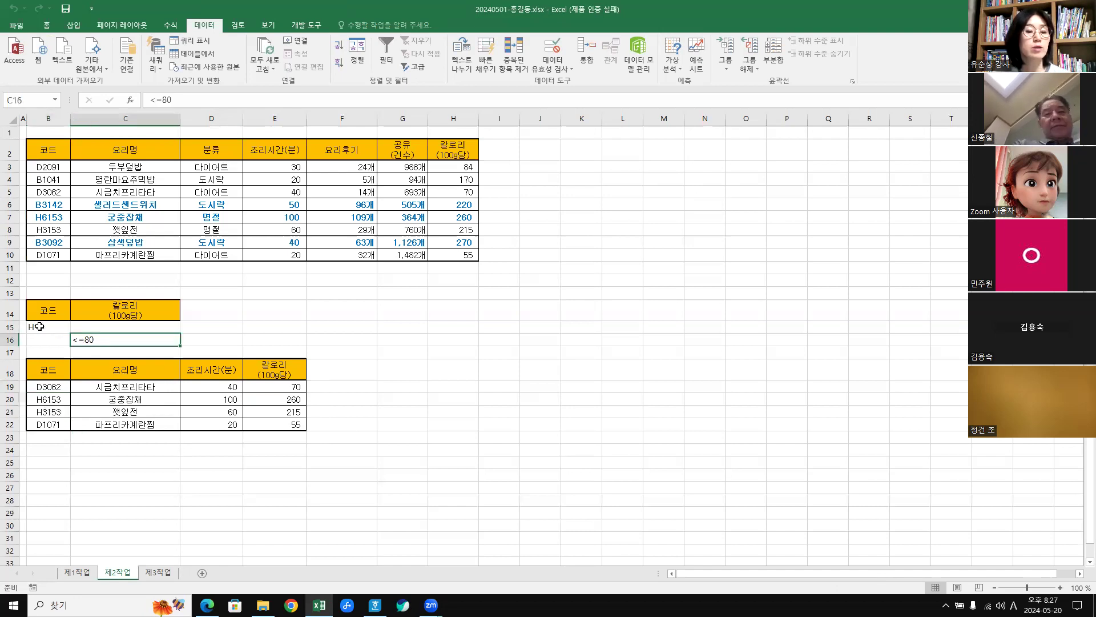
{"action": "left_click", "coordinate": [324, 425]}
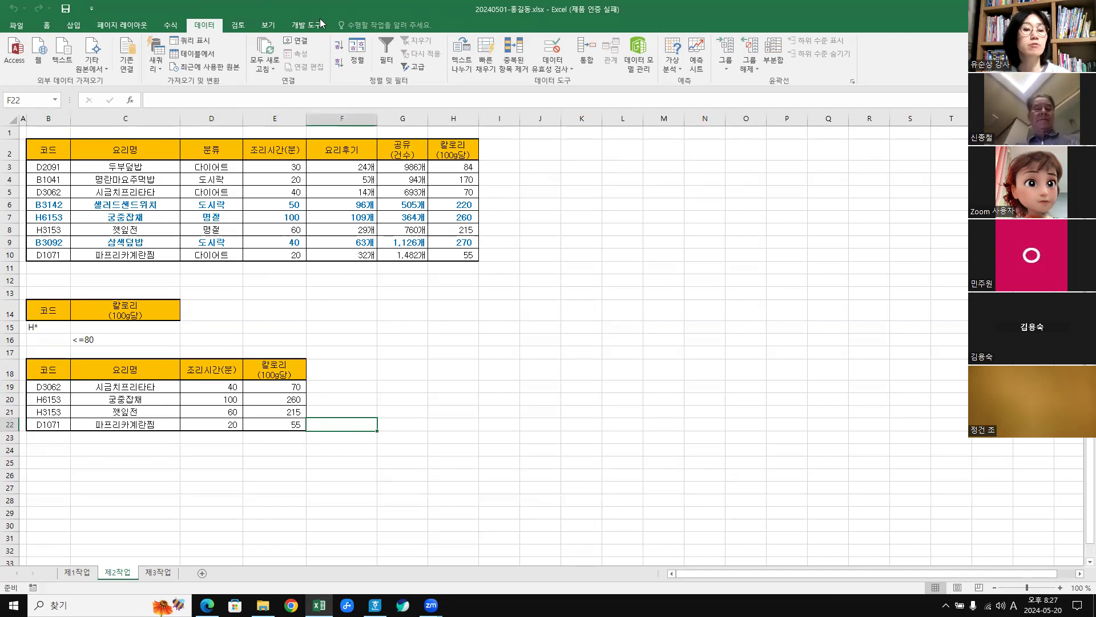
{"action": "left_click", "coordinate": [456, 411]}
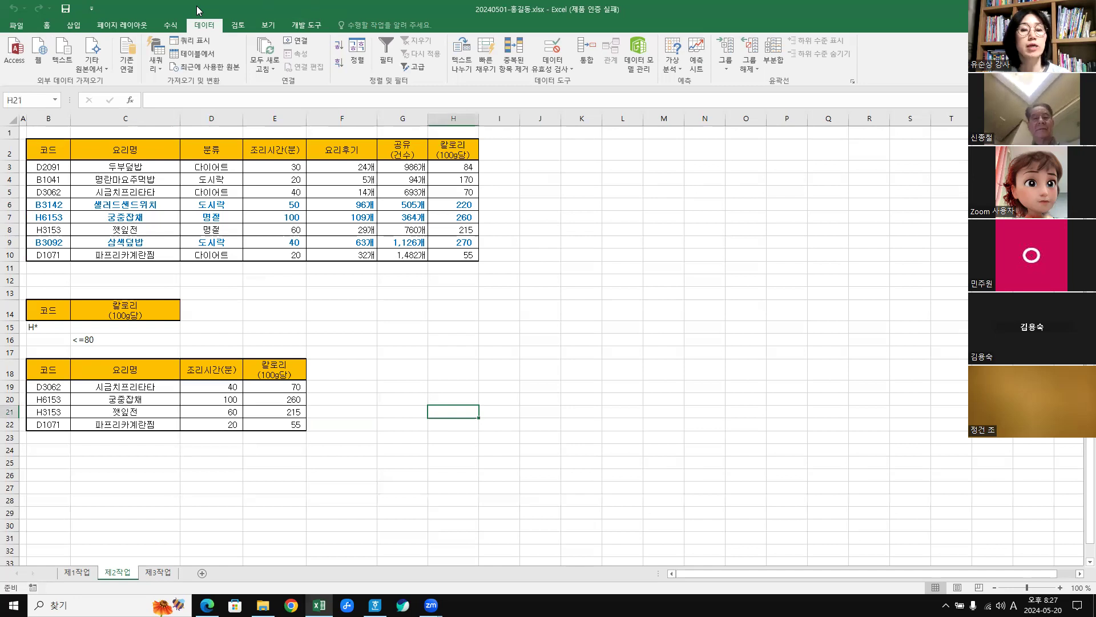
Bring the exam sheet into view beside the workbook and set the fill of the extracted result range B18:E22 to 채우기 없음.
{"action": "double_click", "coordinate": [197, 11]}
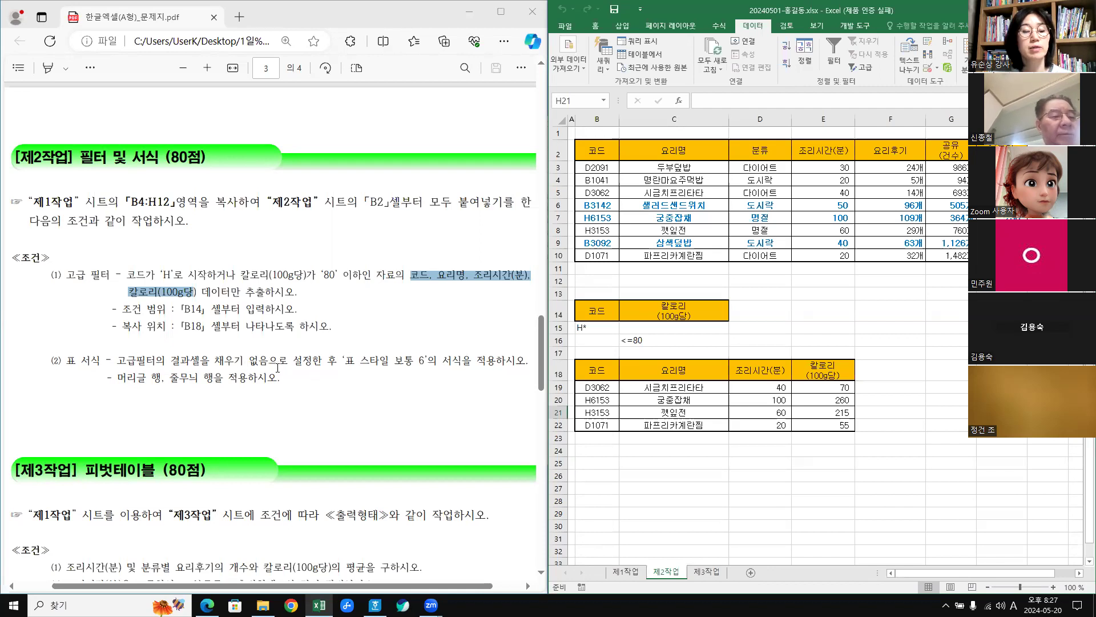
{"action": "left_click_drag", "start_coordinate": [598, 371], "coordinate": [824, 423]}
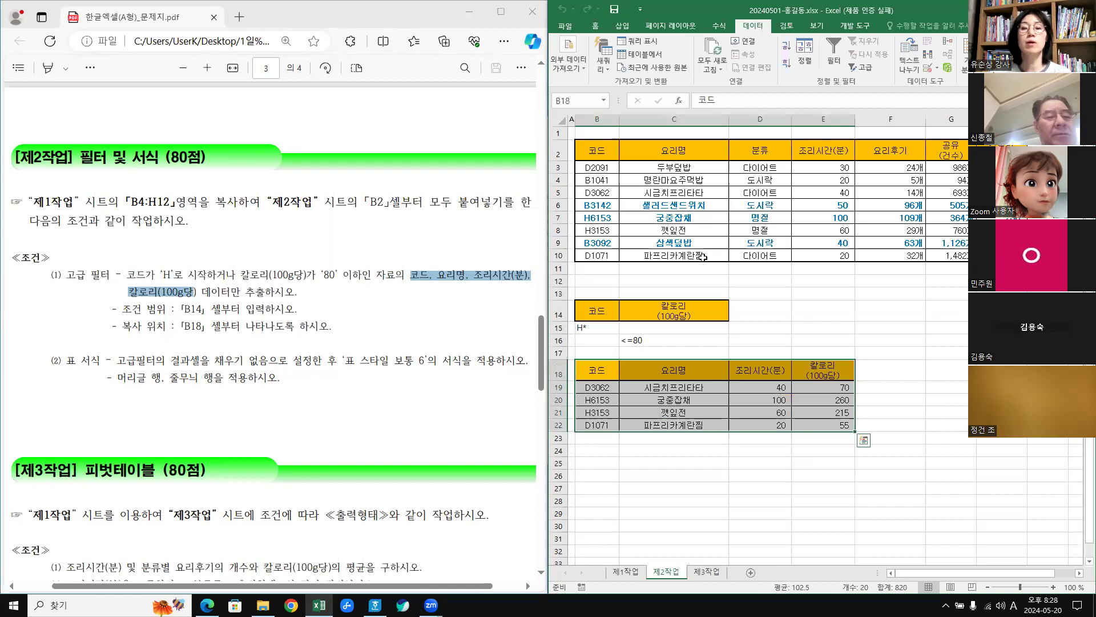
{"action": "left_click", "coordinate": [595, 27]}
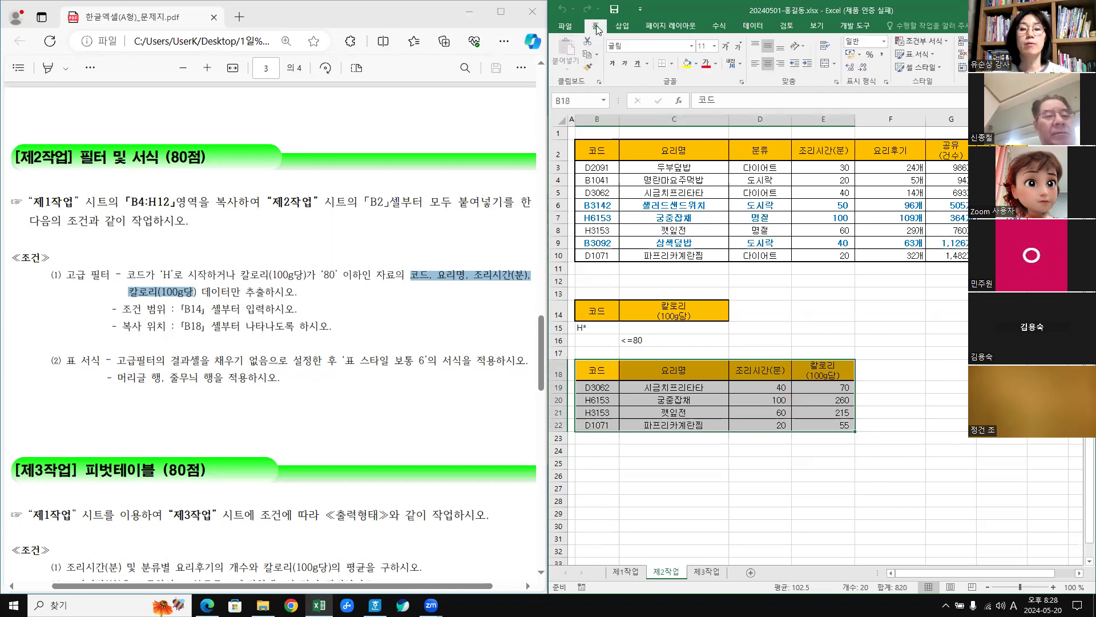
{"action": "left_click", "coordinate": [696, 64]}
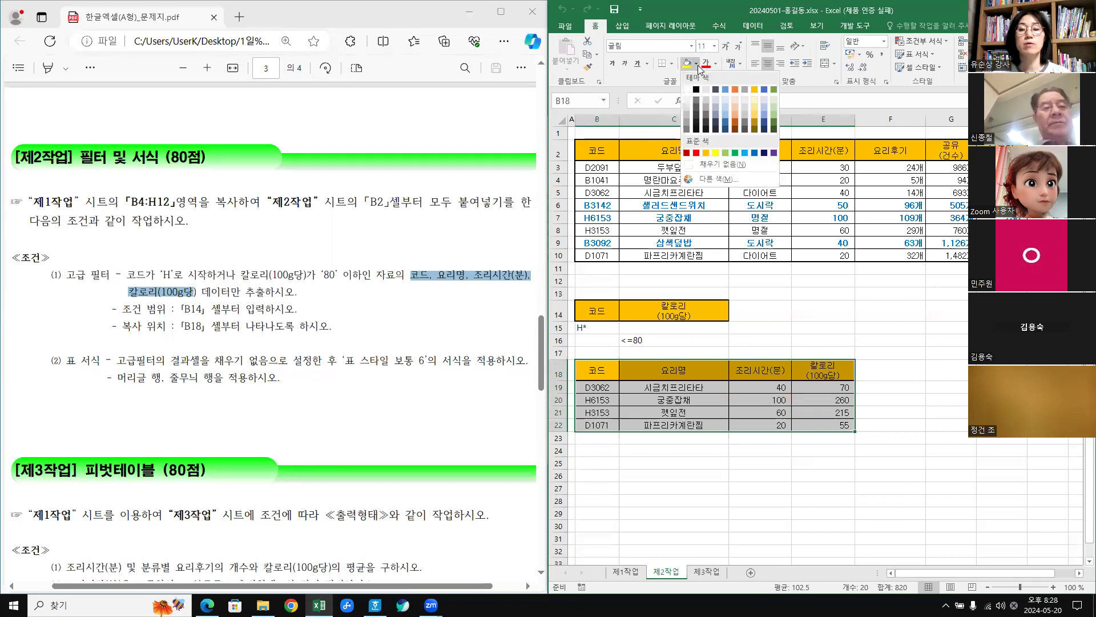
{"action": "left_click", "coordinate": [705, 167]}
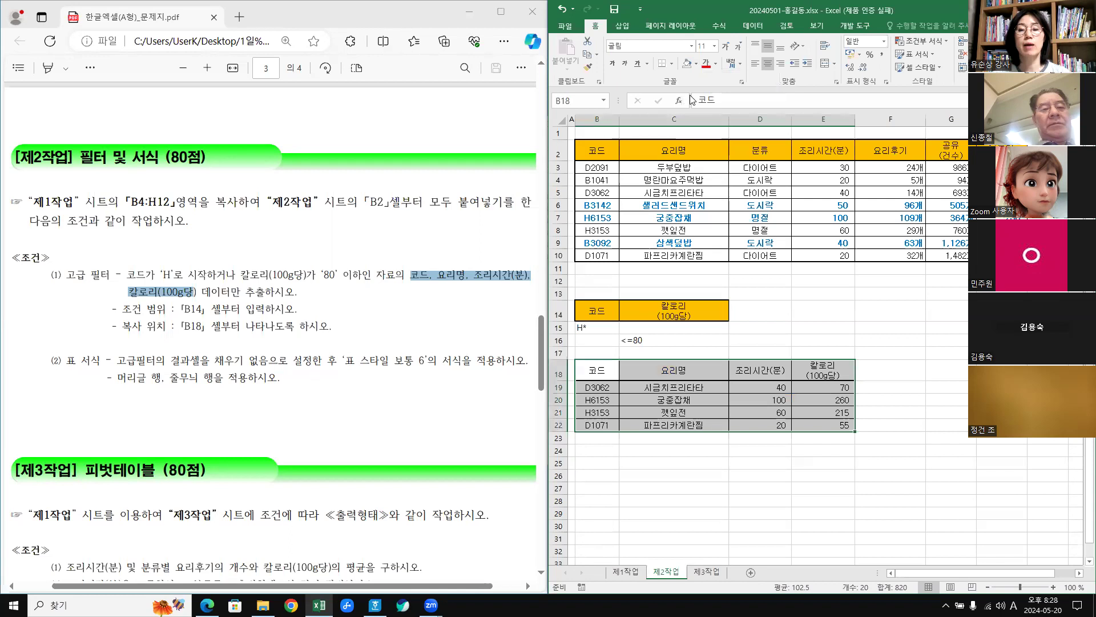
{"action": "left_click", "coordinate": [696, 66]}
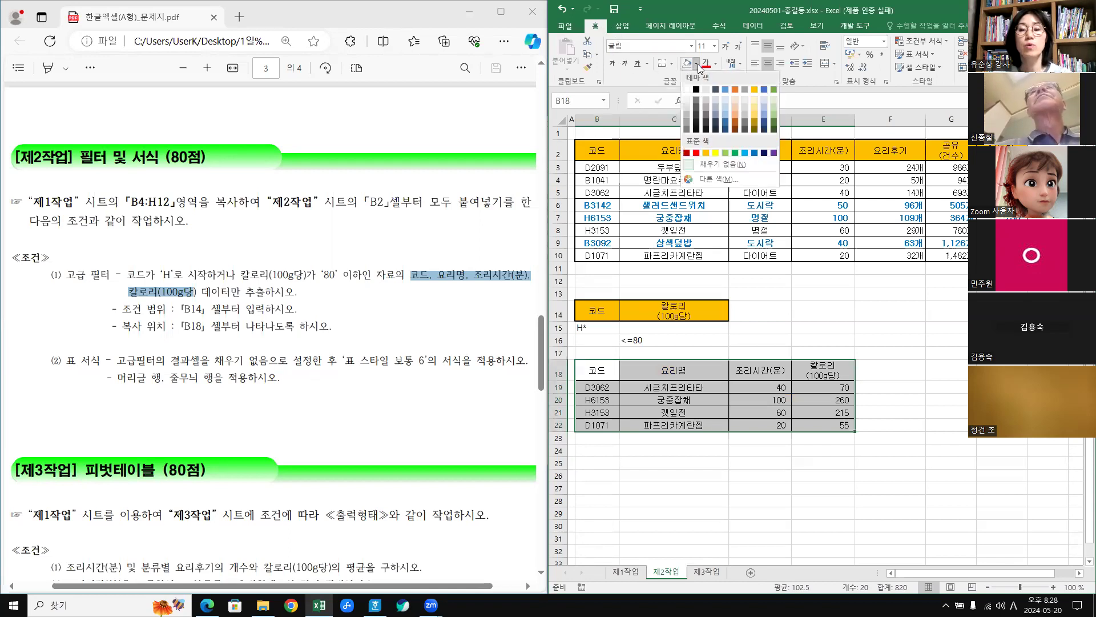
{"action": "left_click", "coordinate": [696, 168]}
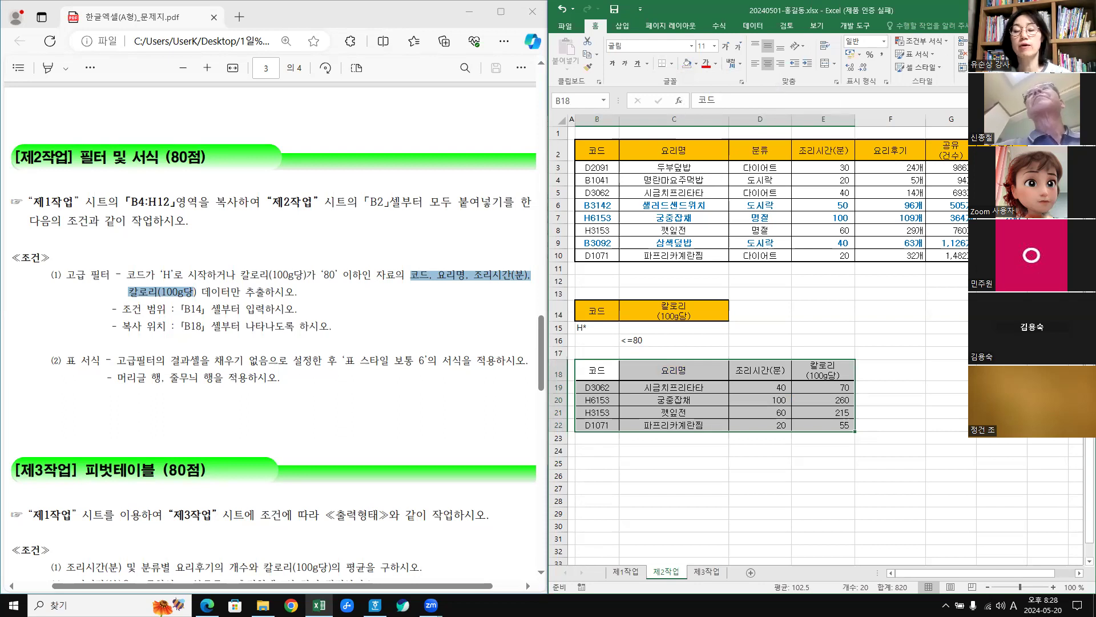
Format the extracted result range B18:E22 as a table with the style 표 스타일 보통 6.
{"action": "left_click", "coordinate": [1056, 11]}
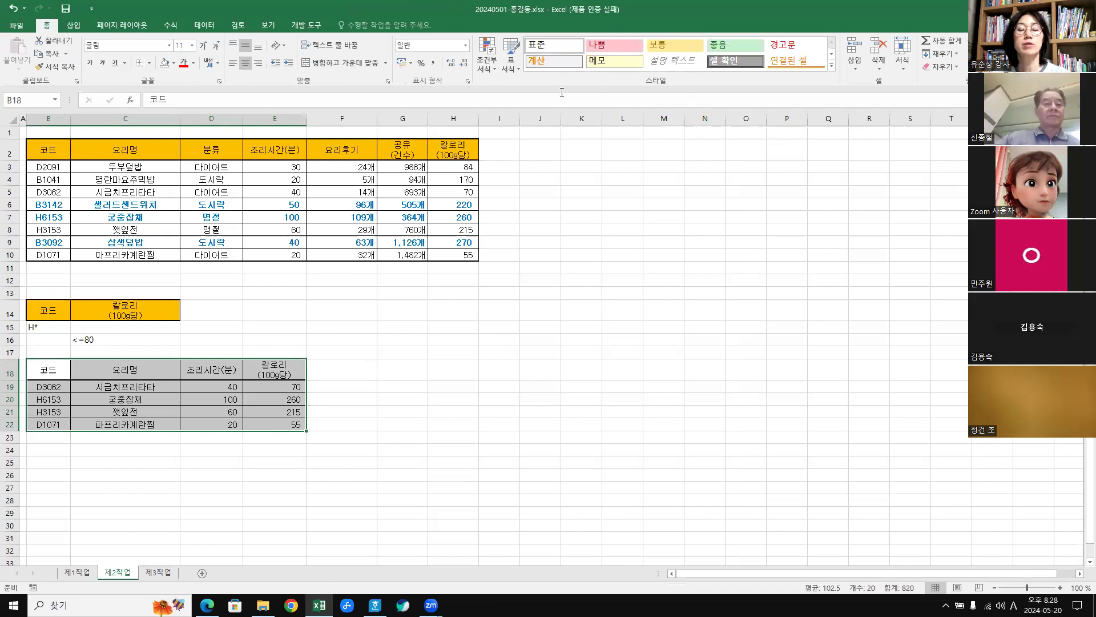
{"action": "left_click", "coordinate": [516, 66]}
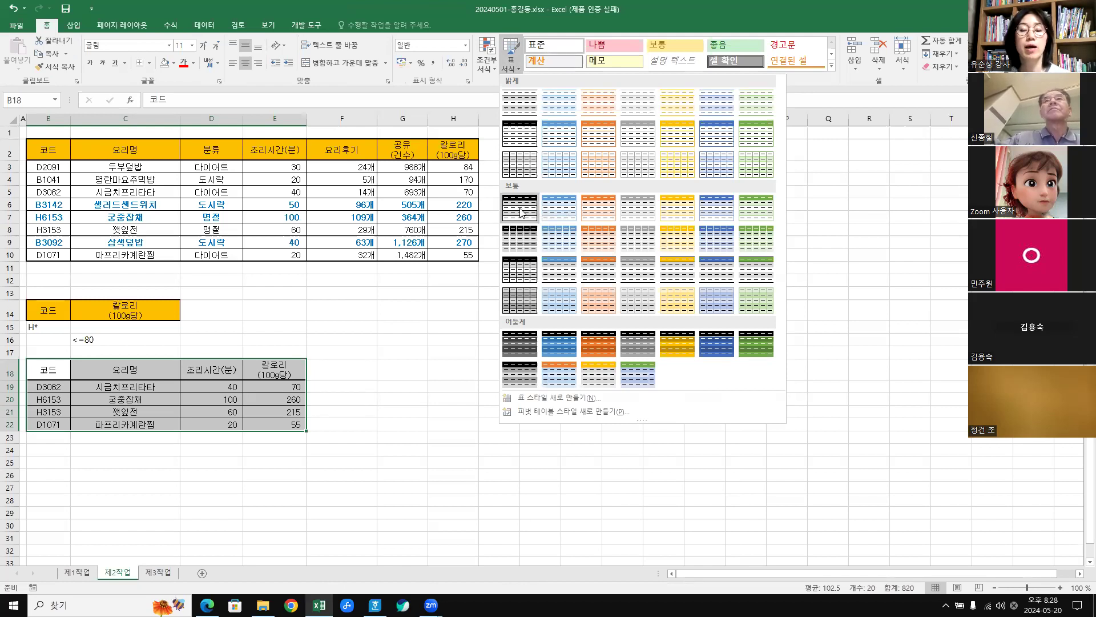
{"action": "left_click", "coordinate": [721, 215]}
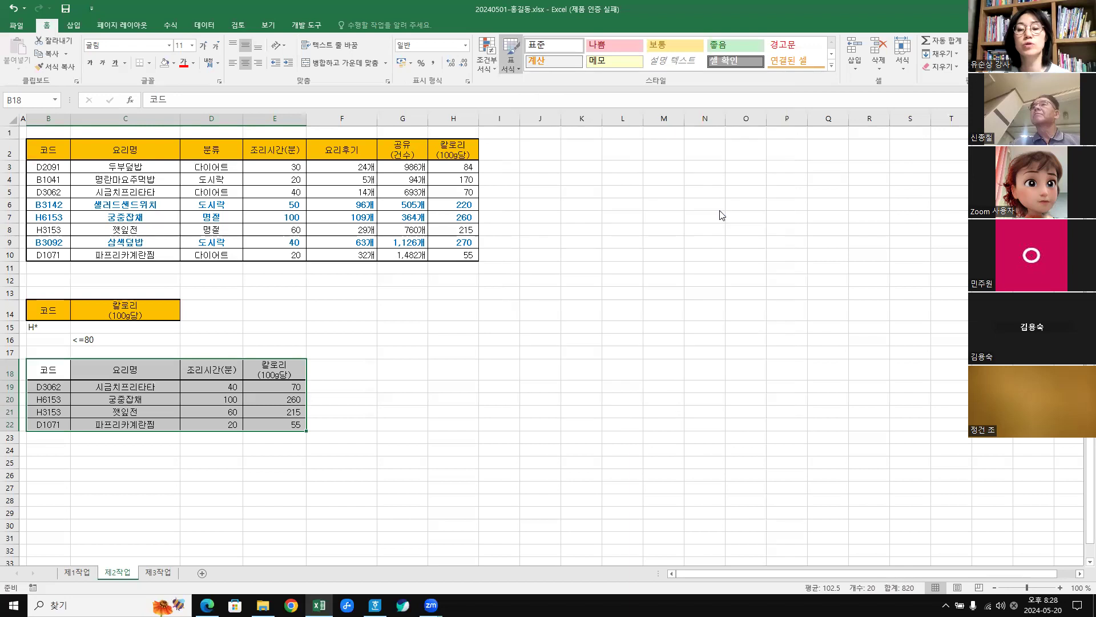
{"action": "left_click", "coordinate": [679, 271]}
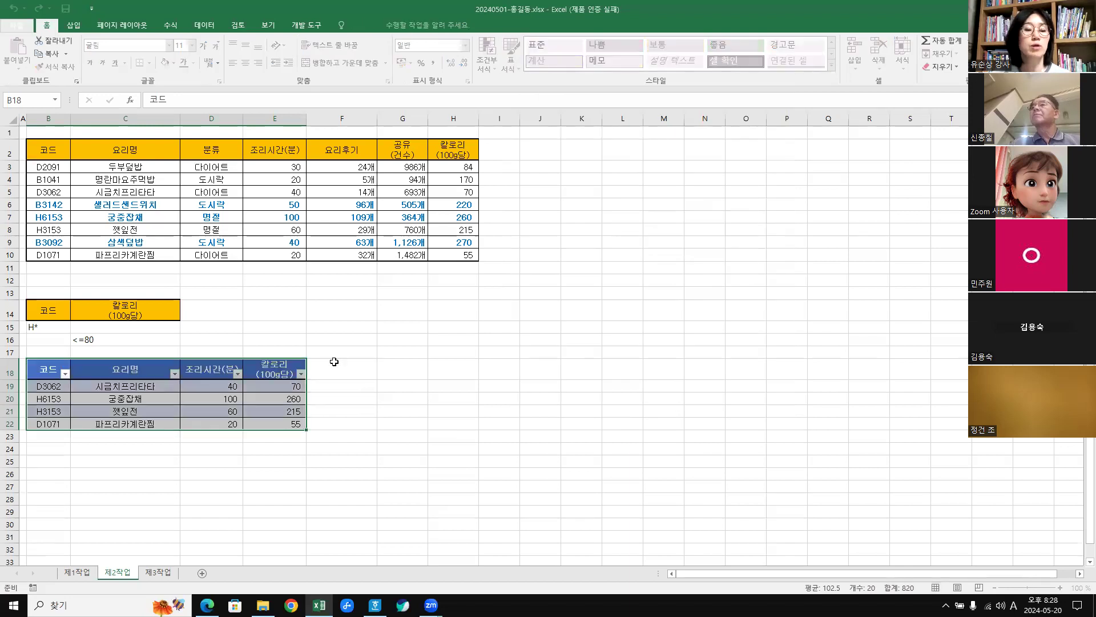
{"action": "left_click", "coordinate": [437, 412]}
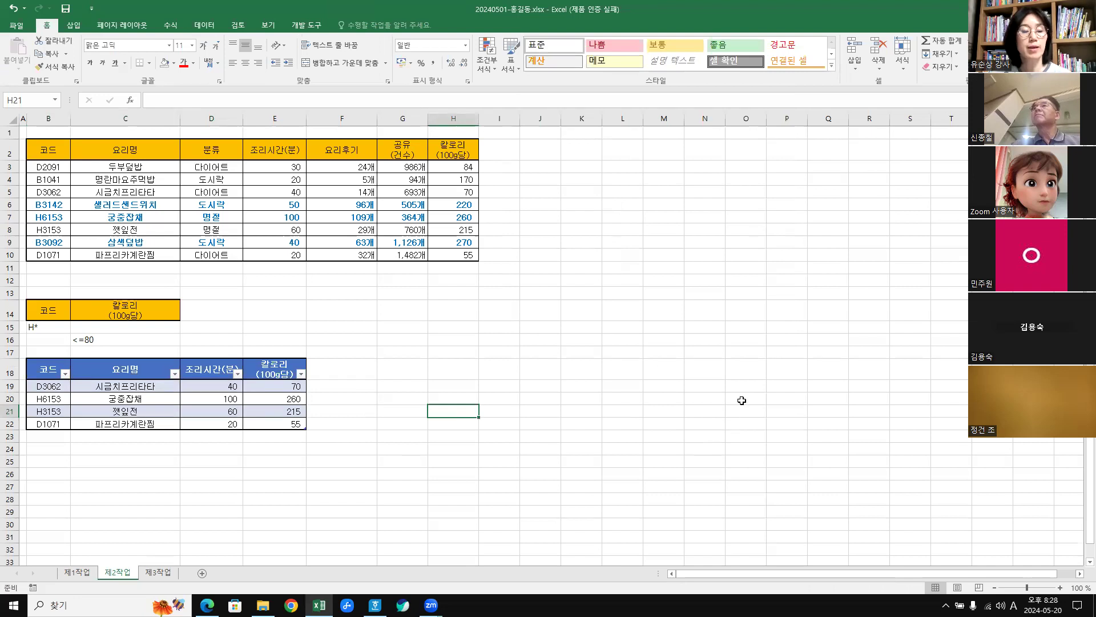
Compare the styled result table with the 표 서식 conditions for header row and banded rows in the exam sheet.
{"action": "left_click", "coordinate": [656, 353]}
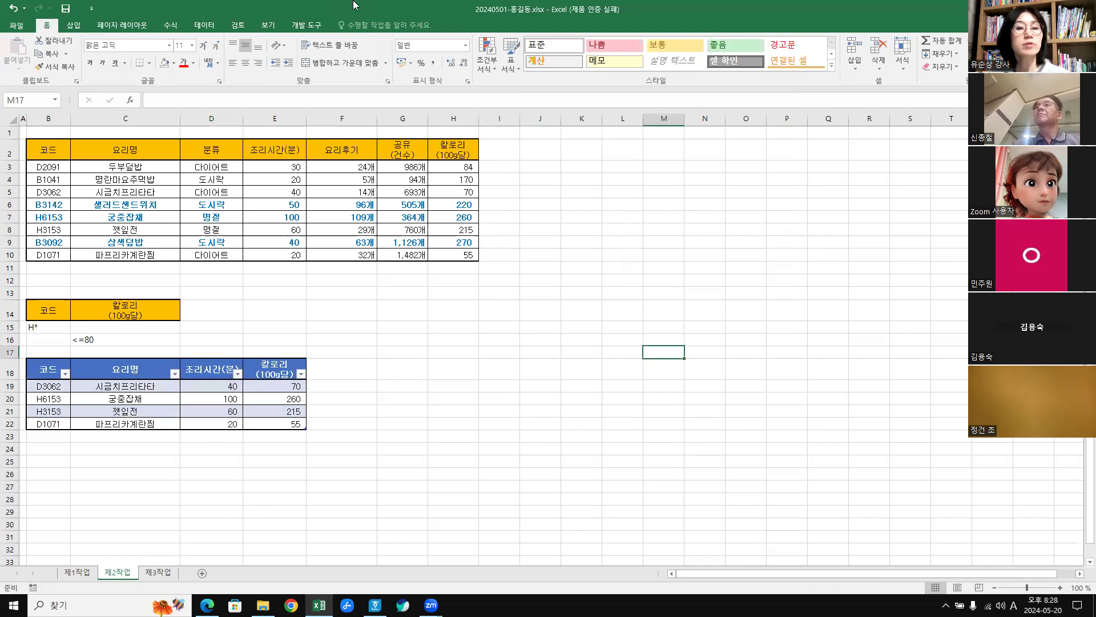
{"action": "double_click", "coordinate": [292, 15]}
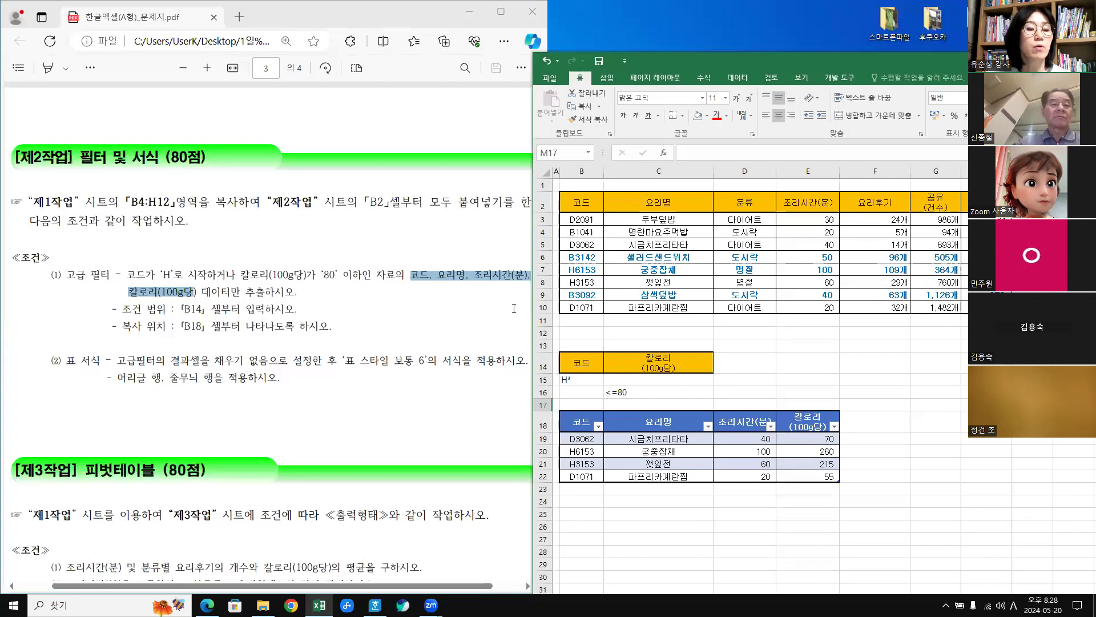
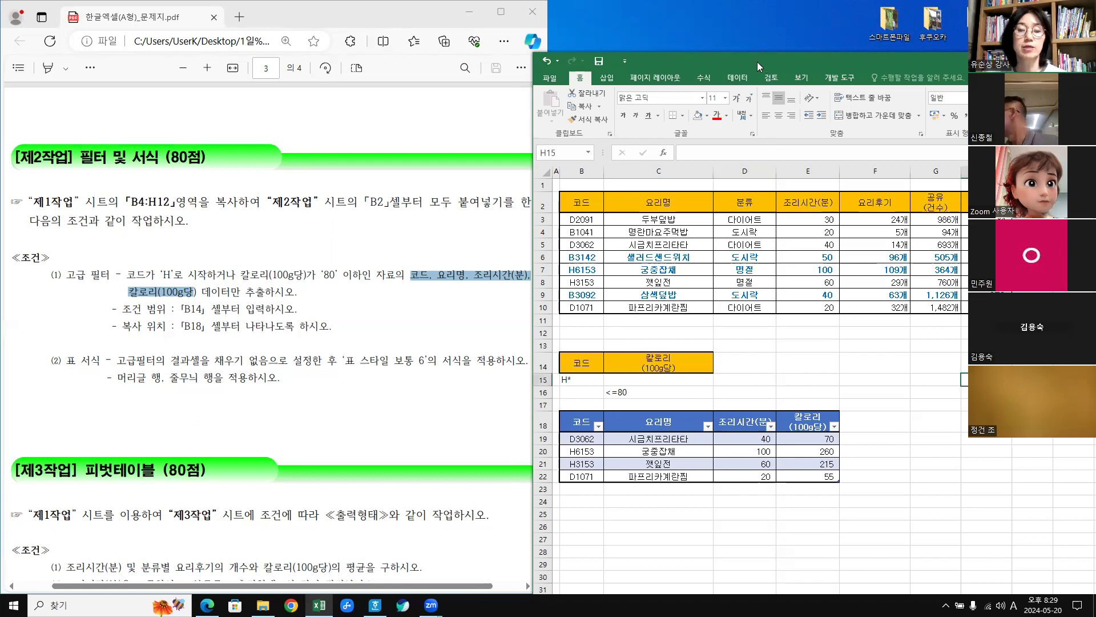
{"action": "double_click", "coordinate": [665, 56]}
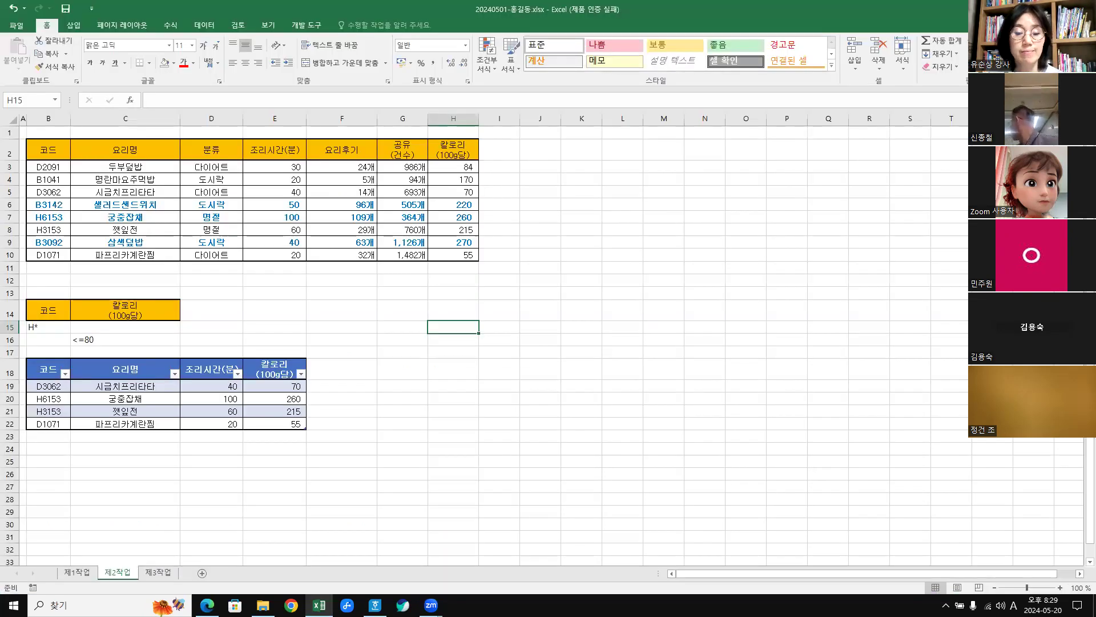